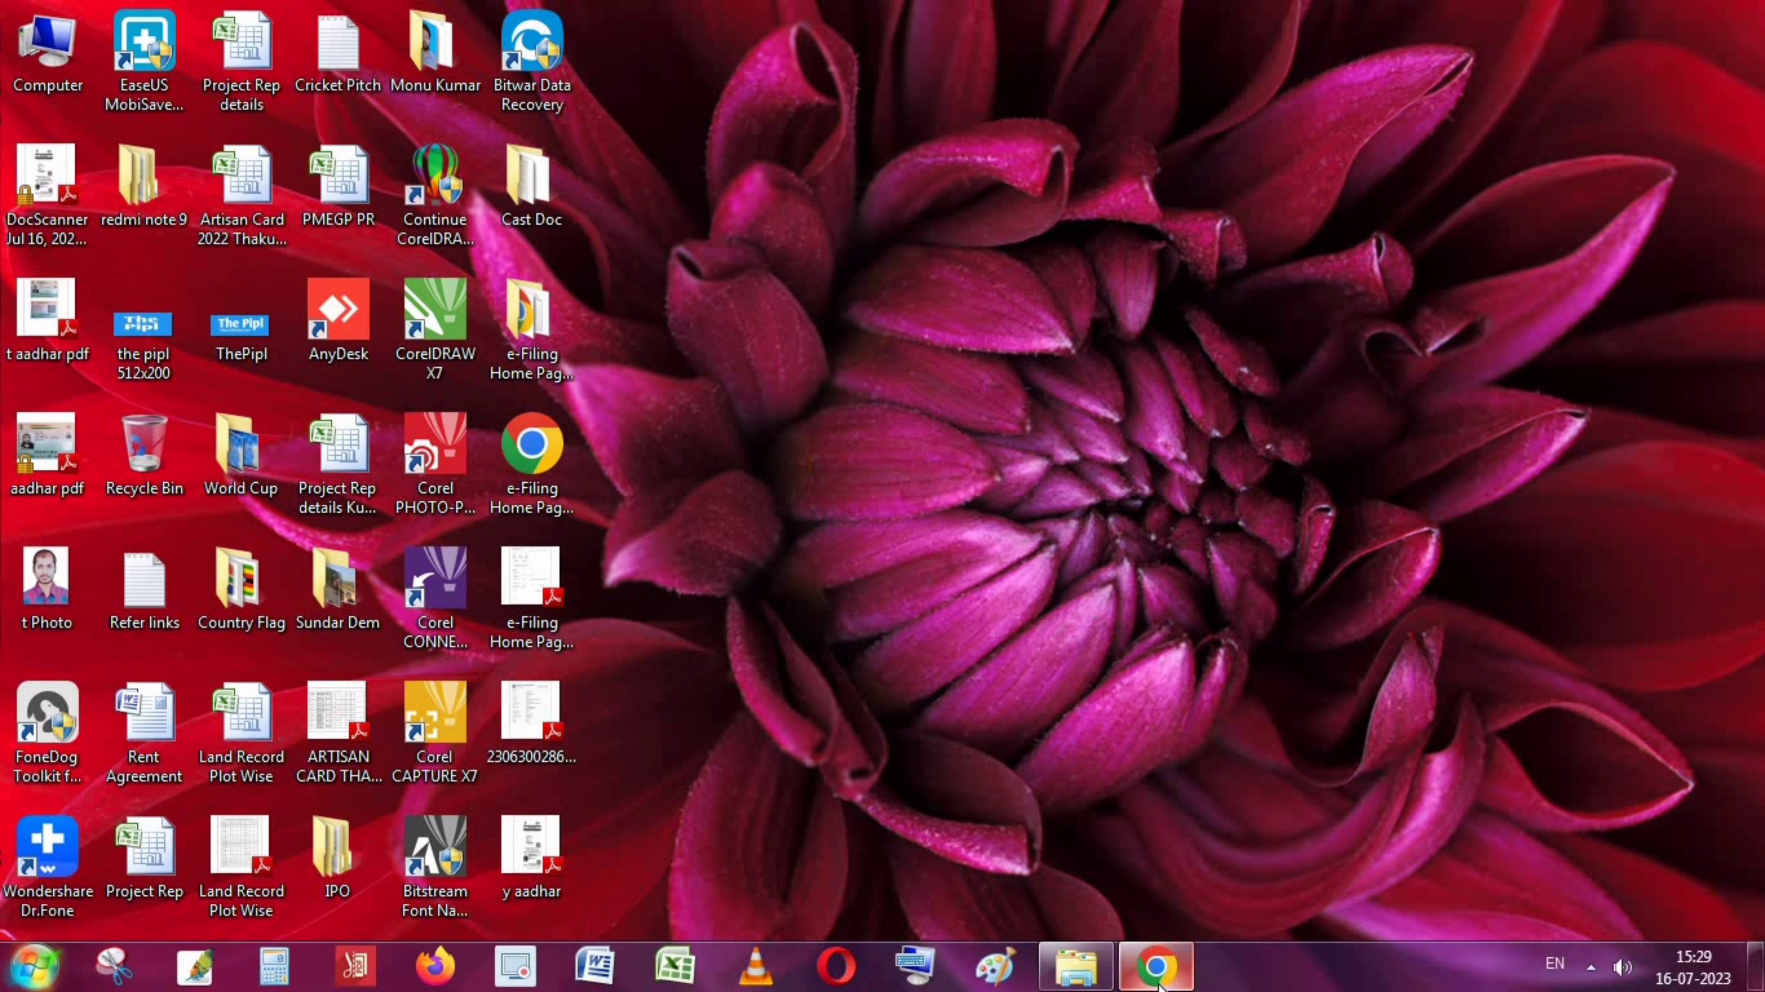
# Switch to Chrome and close the Tax Calculator tab, keeping the Google page open.
pyautogui.click(1157, 979)
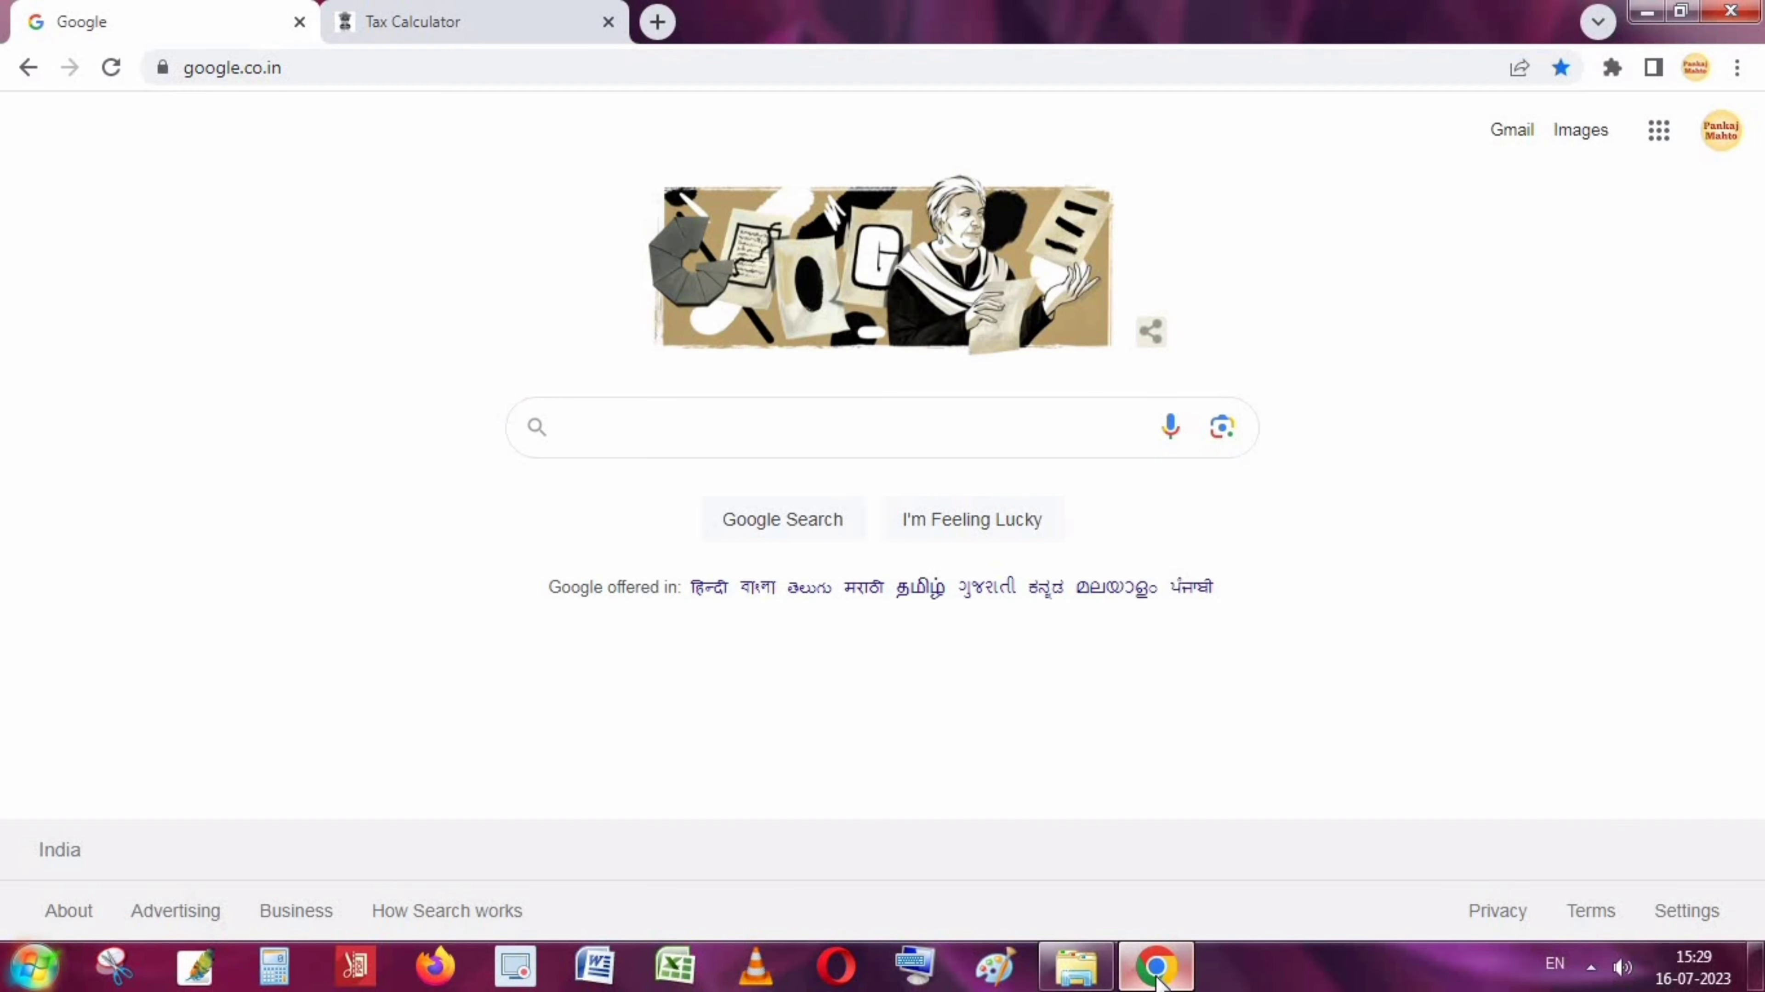
pyautogui.click(1157, 980)
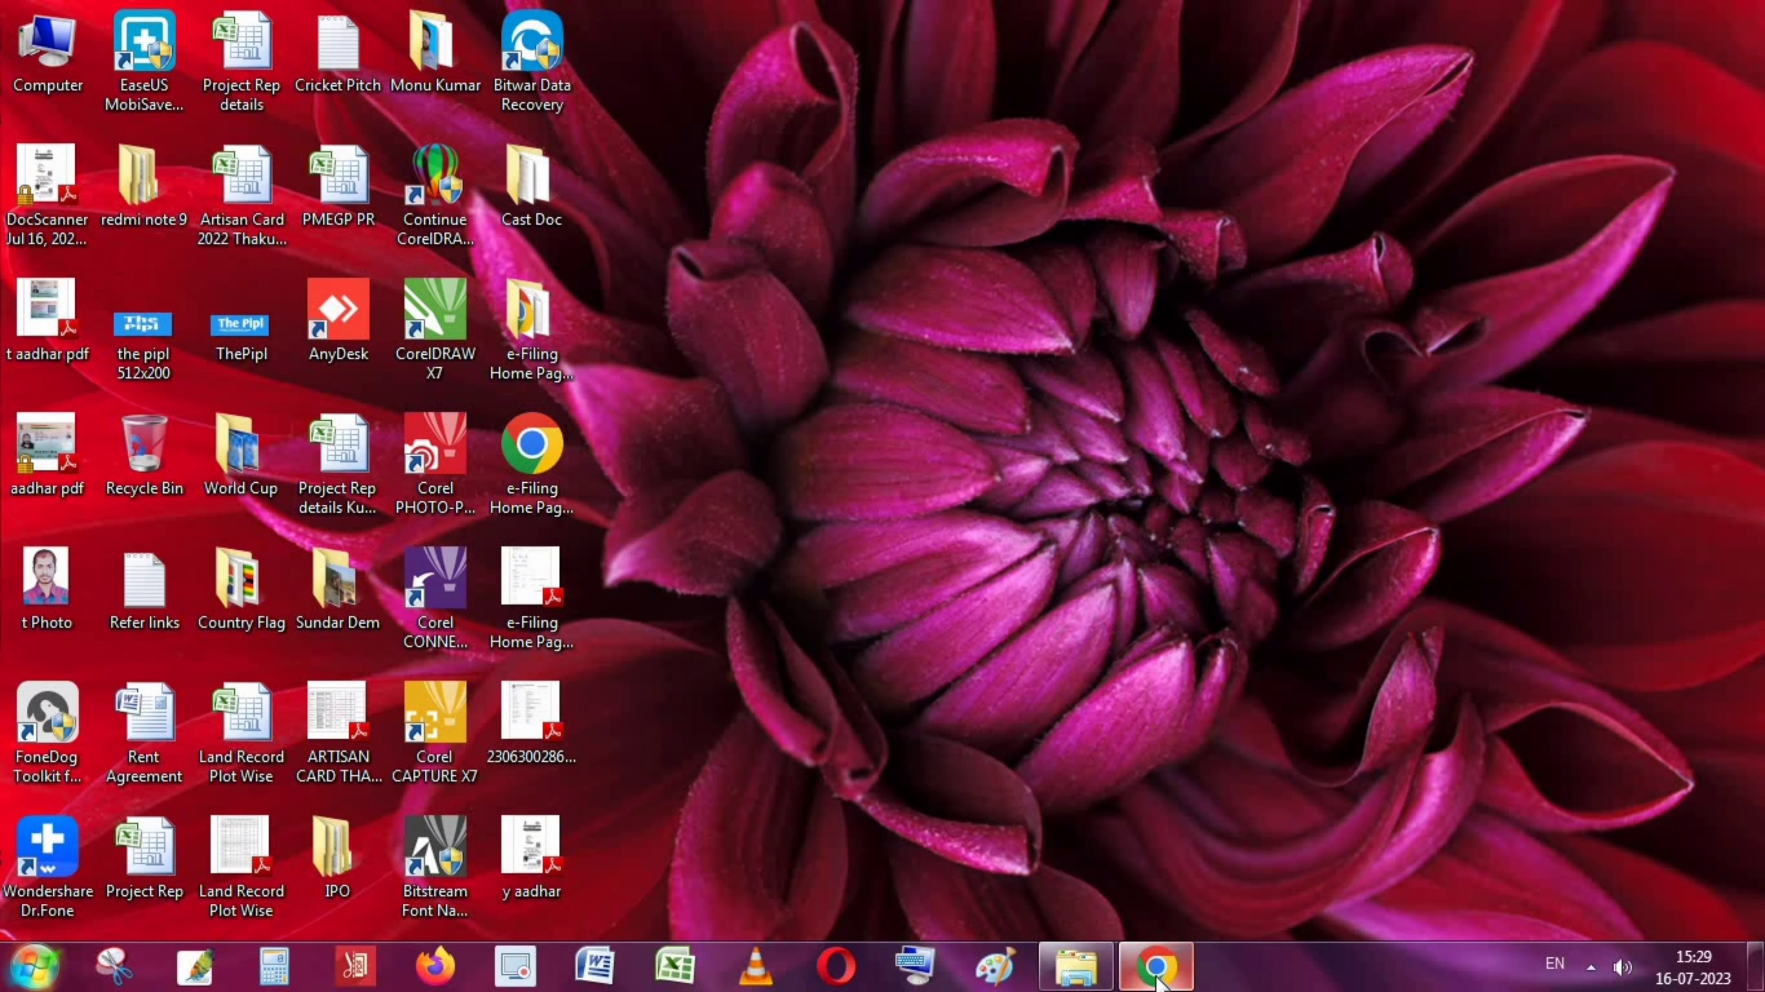
pyautogui.click(1157, 979)
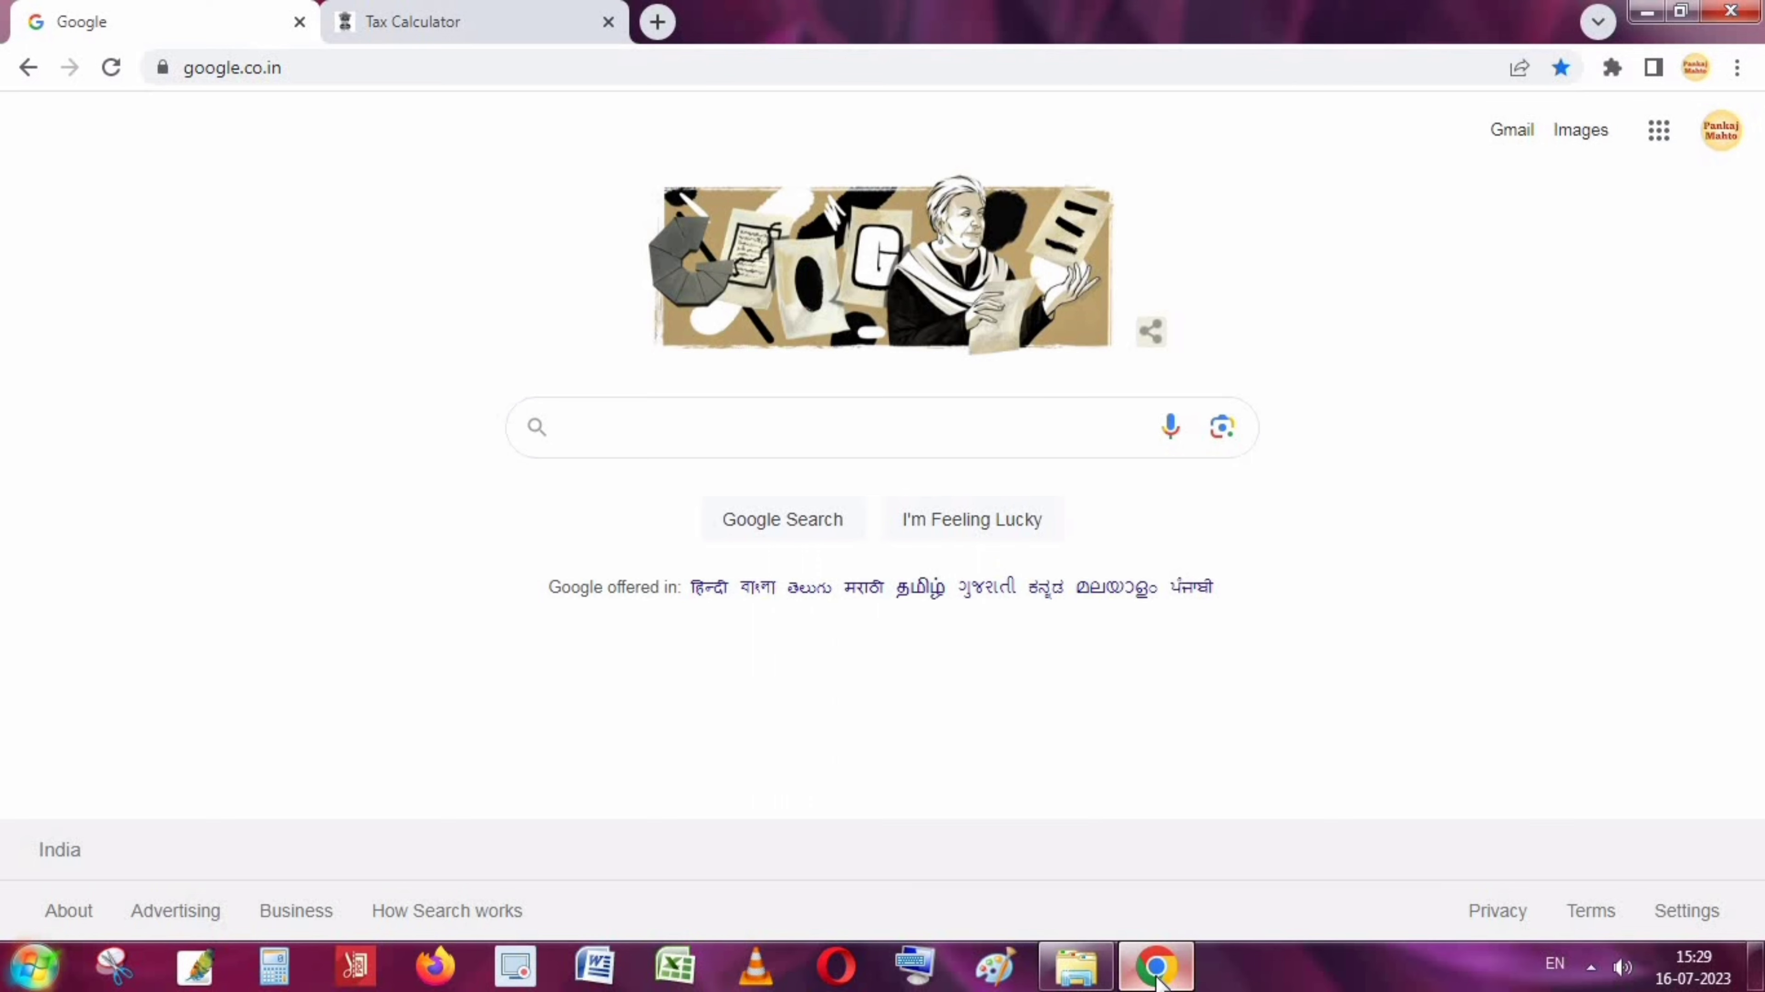
pyautogui.click(608, 22)
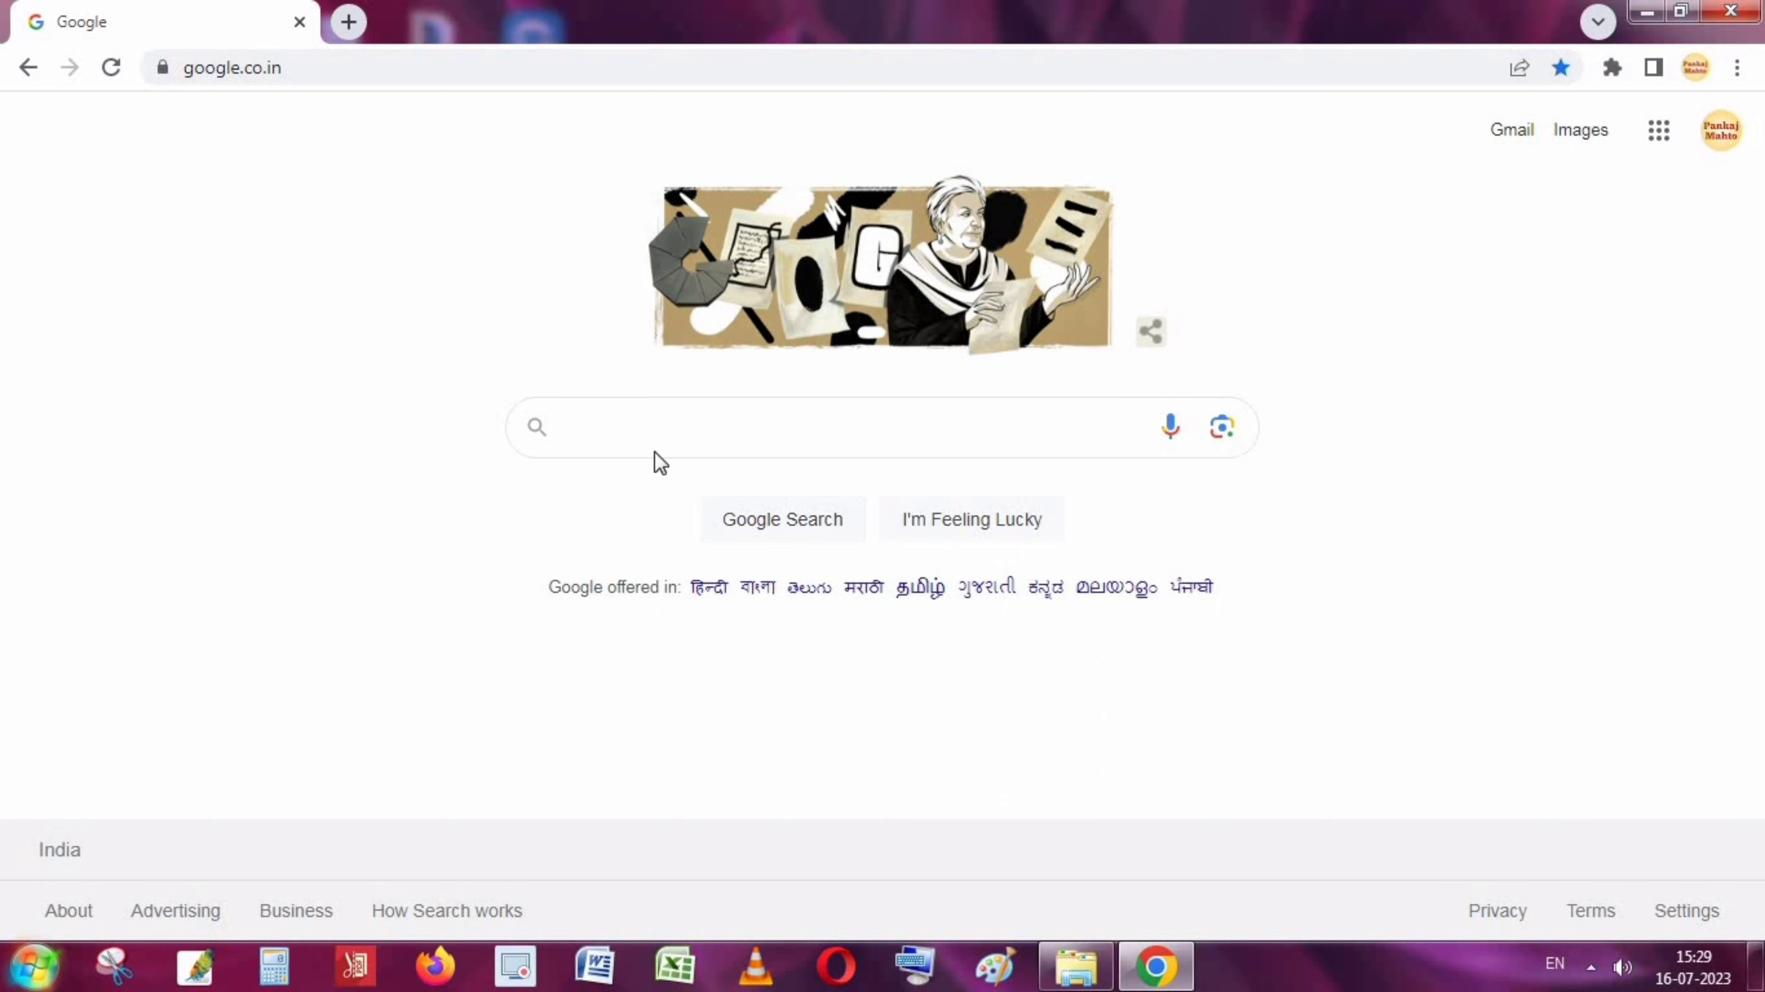
# Search Google for "income tax login" and open the Income Tax Department's e-Filing Home Page result.
pyautogui.click(657, 437)
pyautogui.write('in')
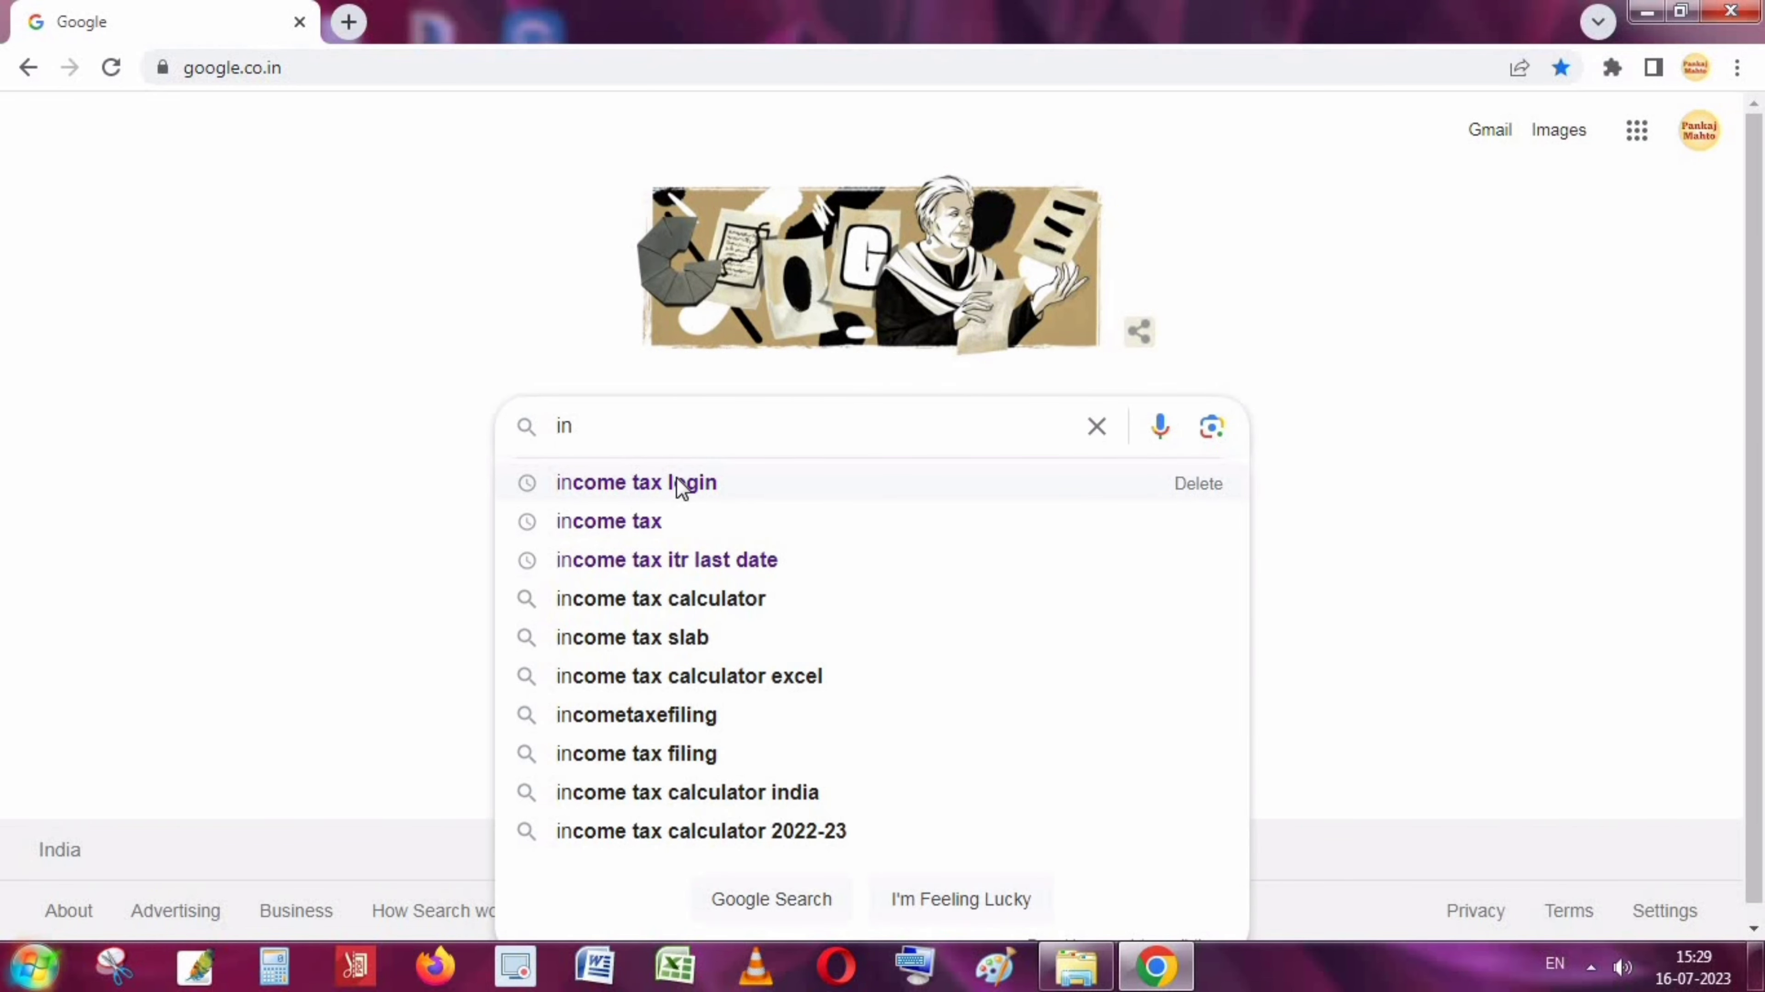
pyautogui.click(681, 487)
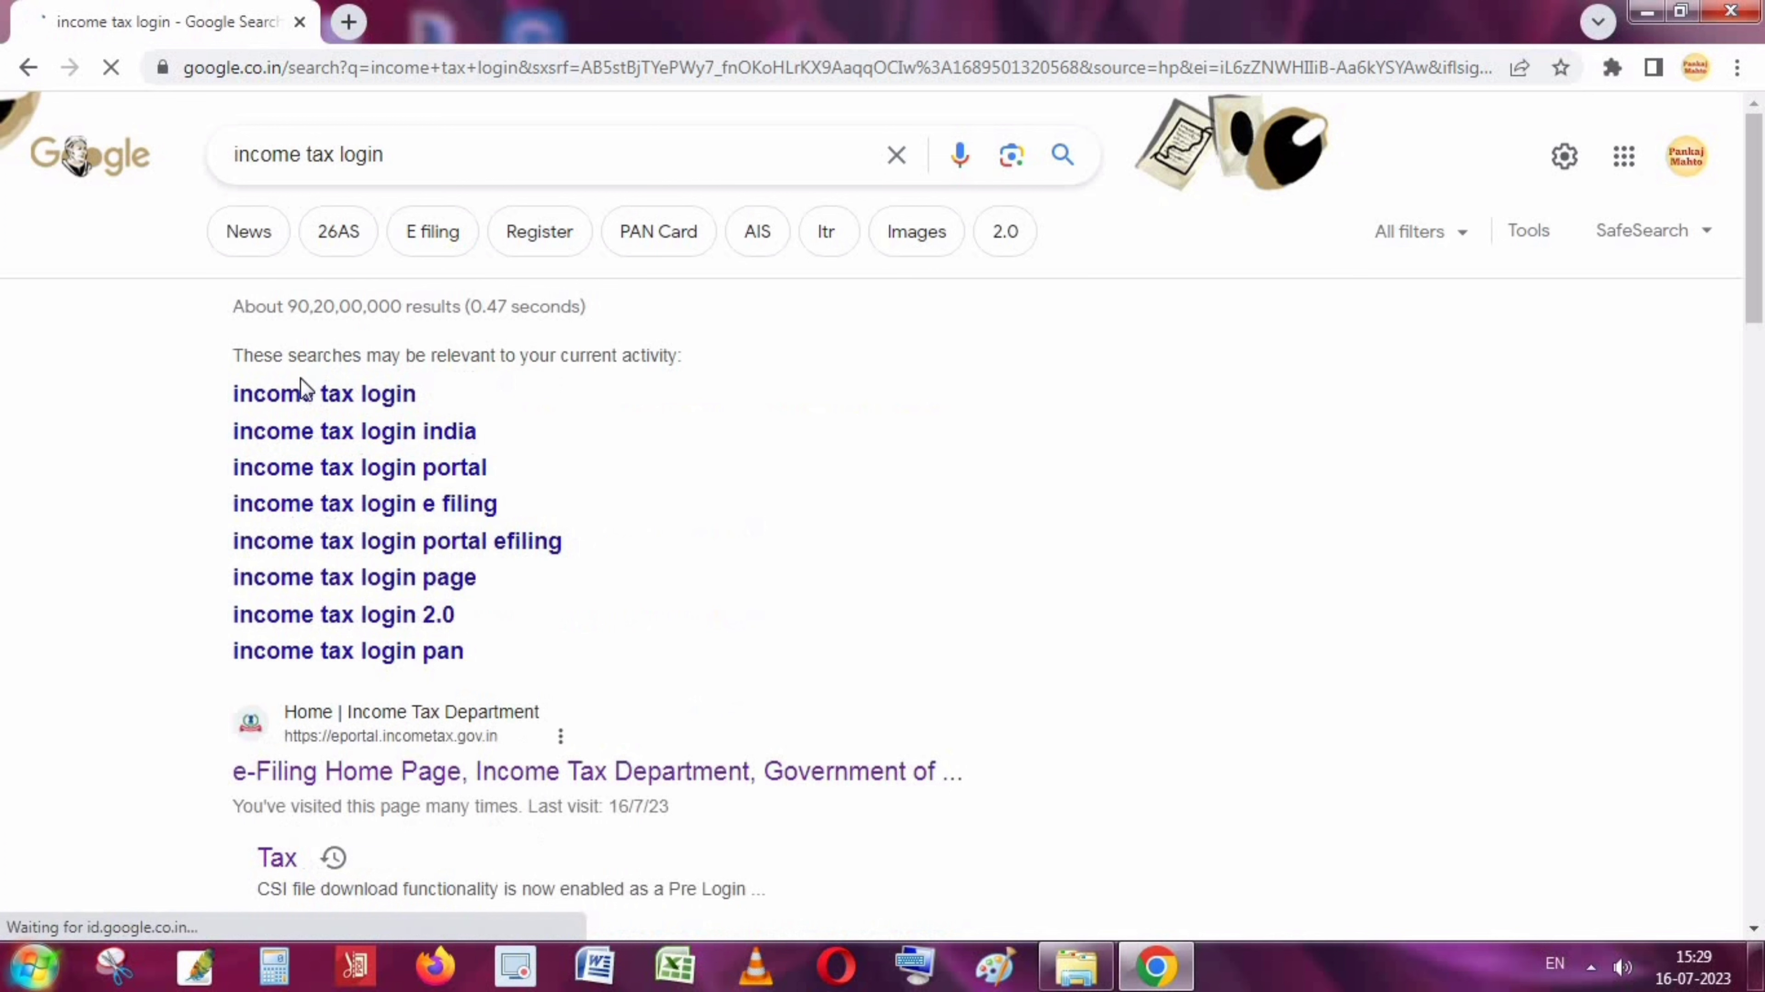
pyautogui.scroll(-3, 457, 780)
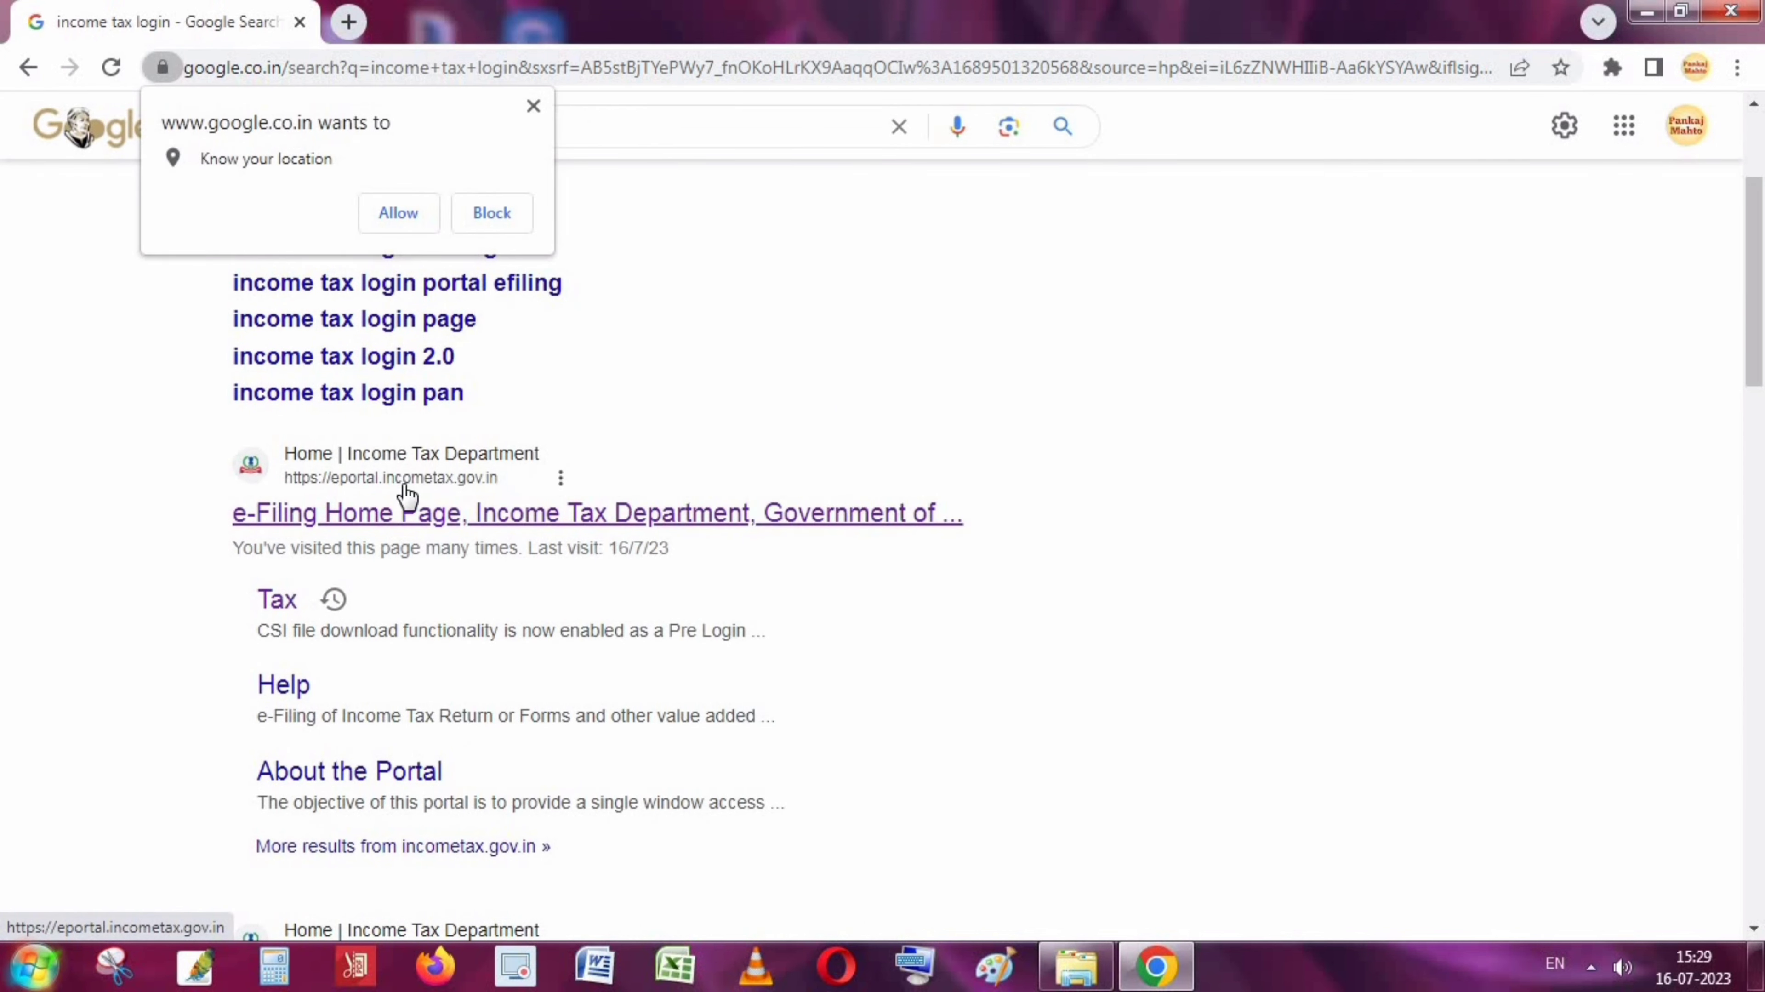
pyautogui.click(458, 494)
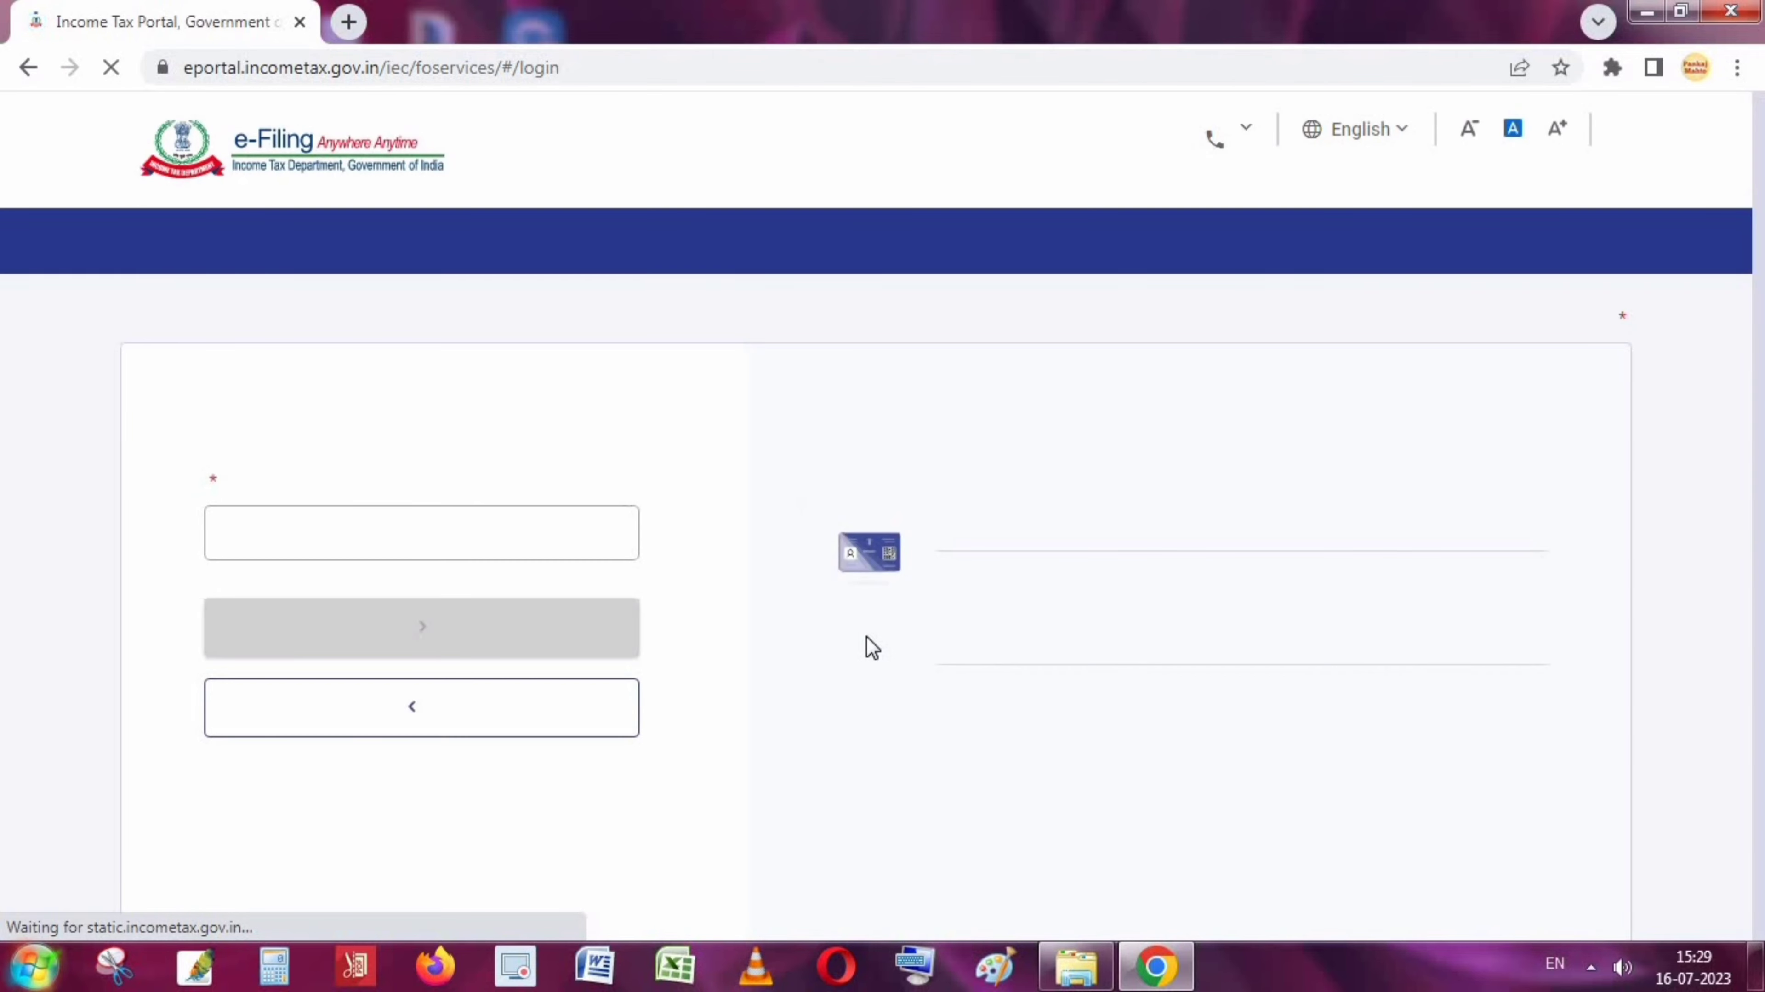
# Replace the prefilled login entry with the taxpayer's user ID and continue to the password page.
pyautogui.click(375, 586)
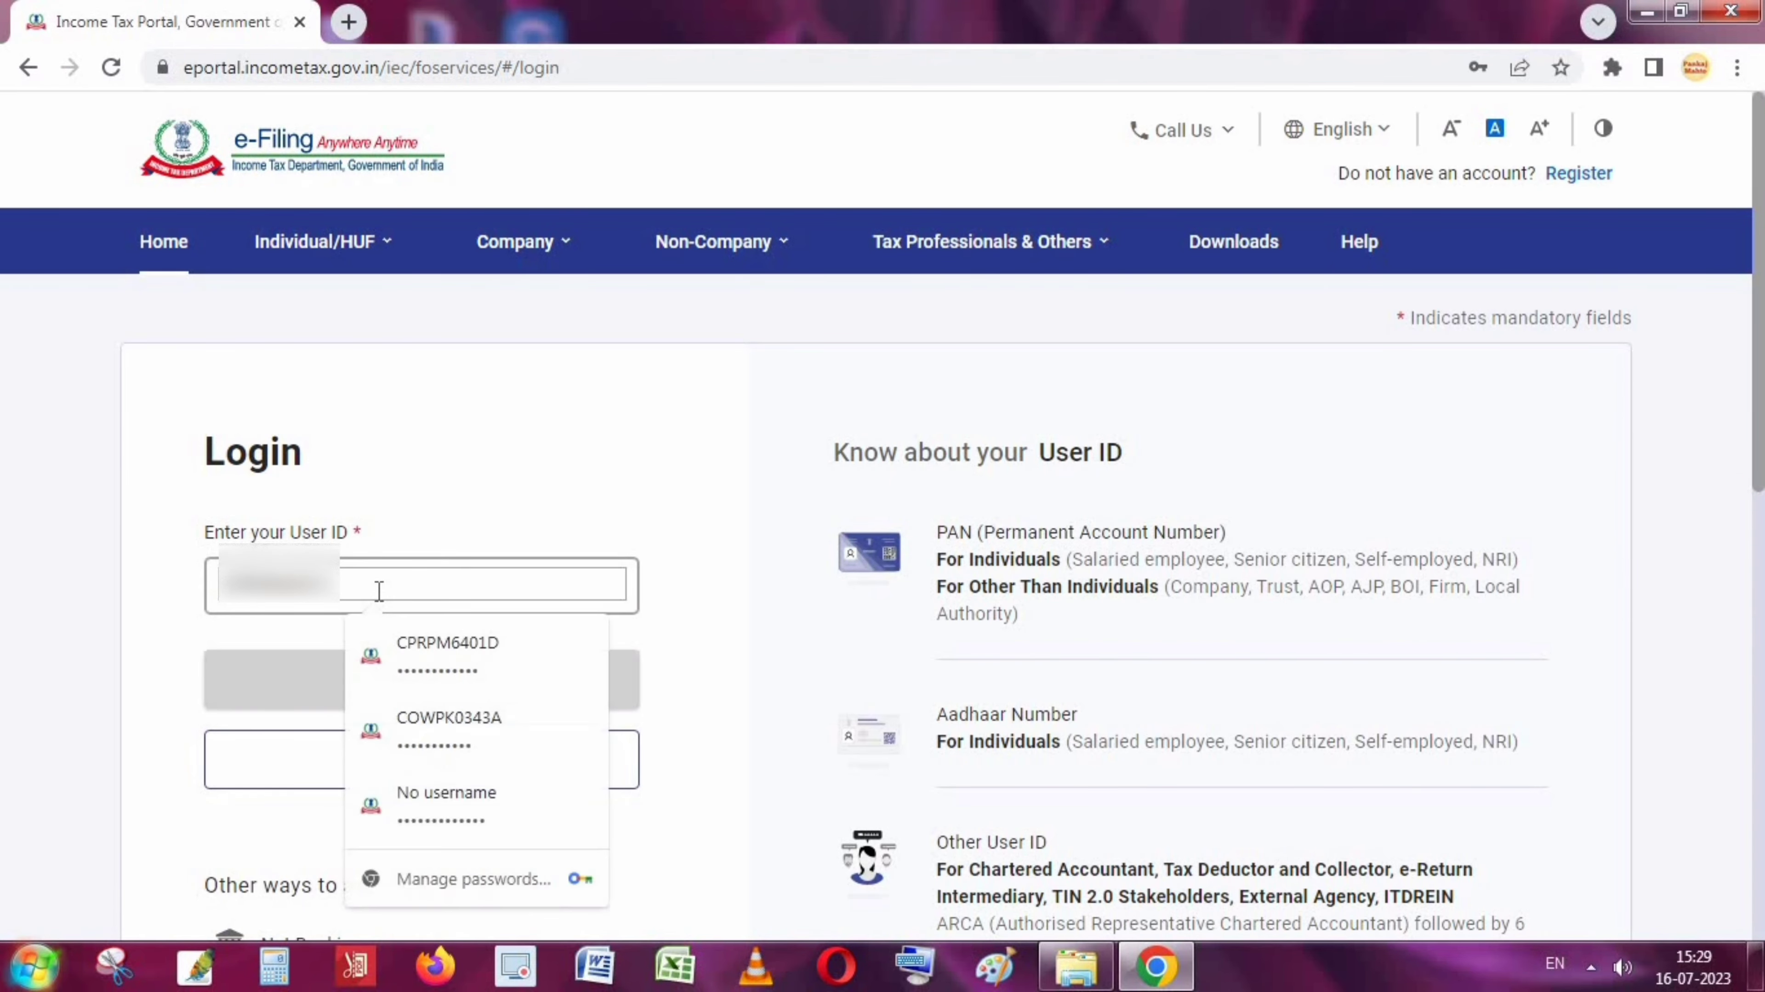
pyautogui.doubleClick(380, 591)
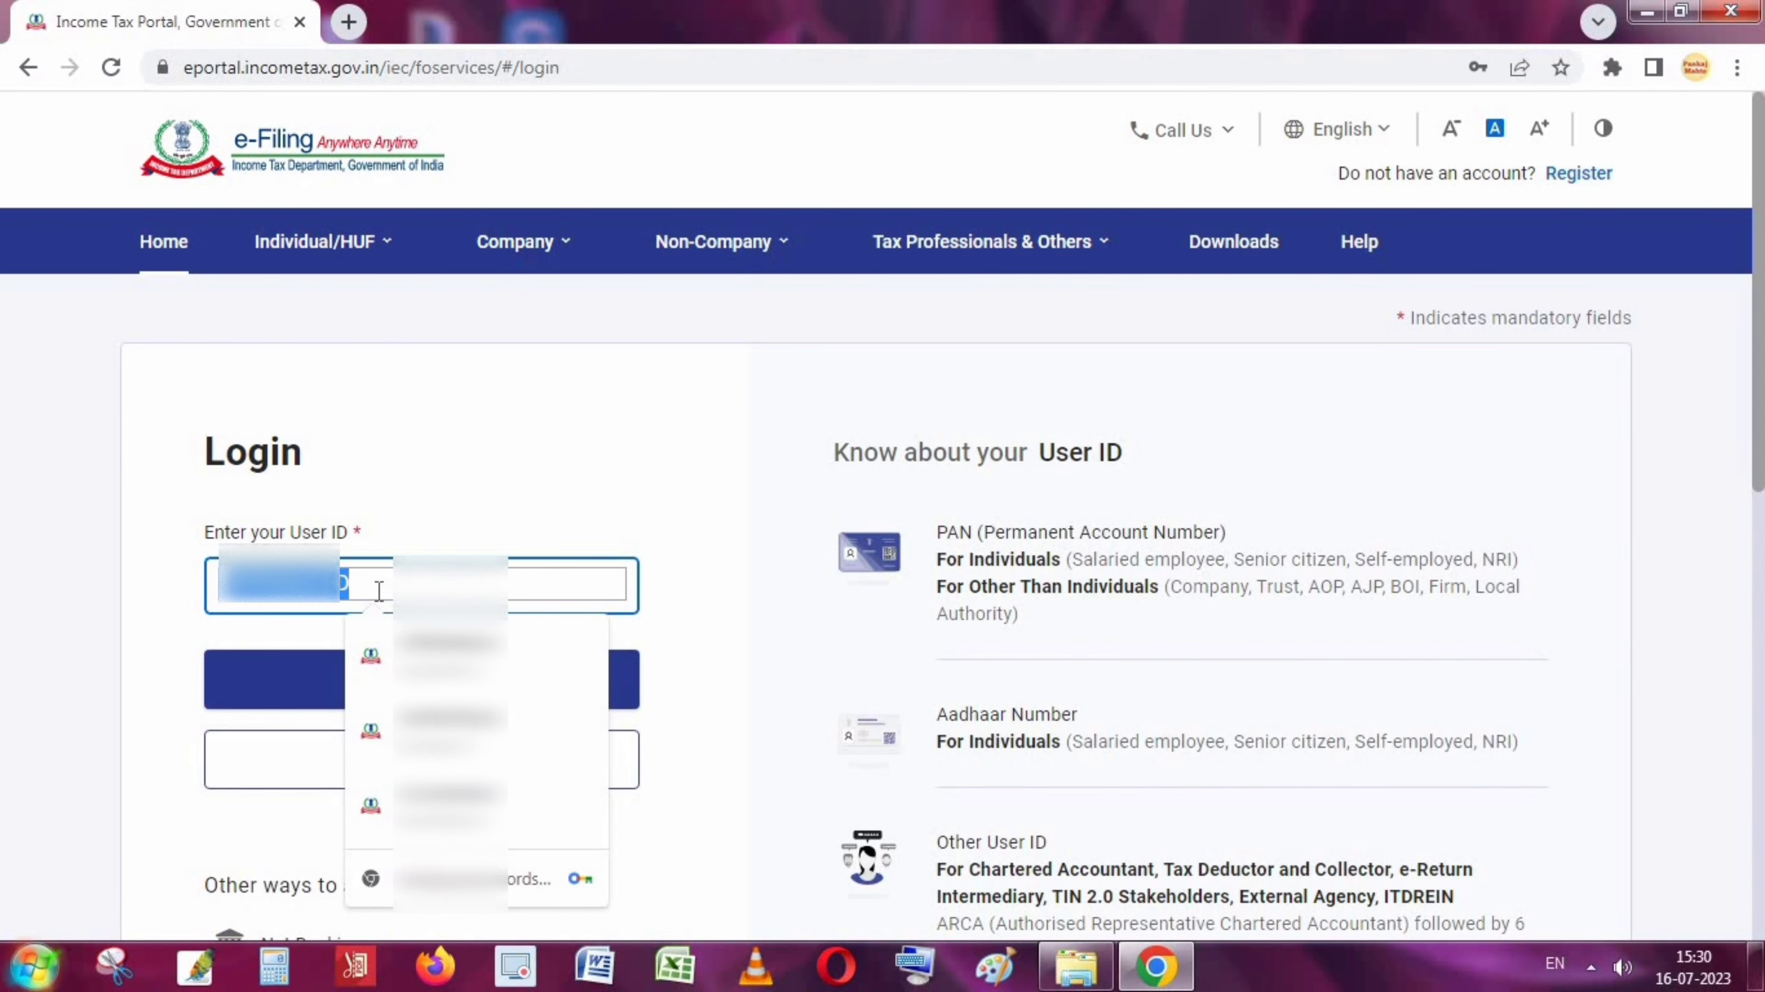
pyautogui.press('BackSpace')
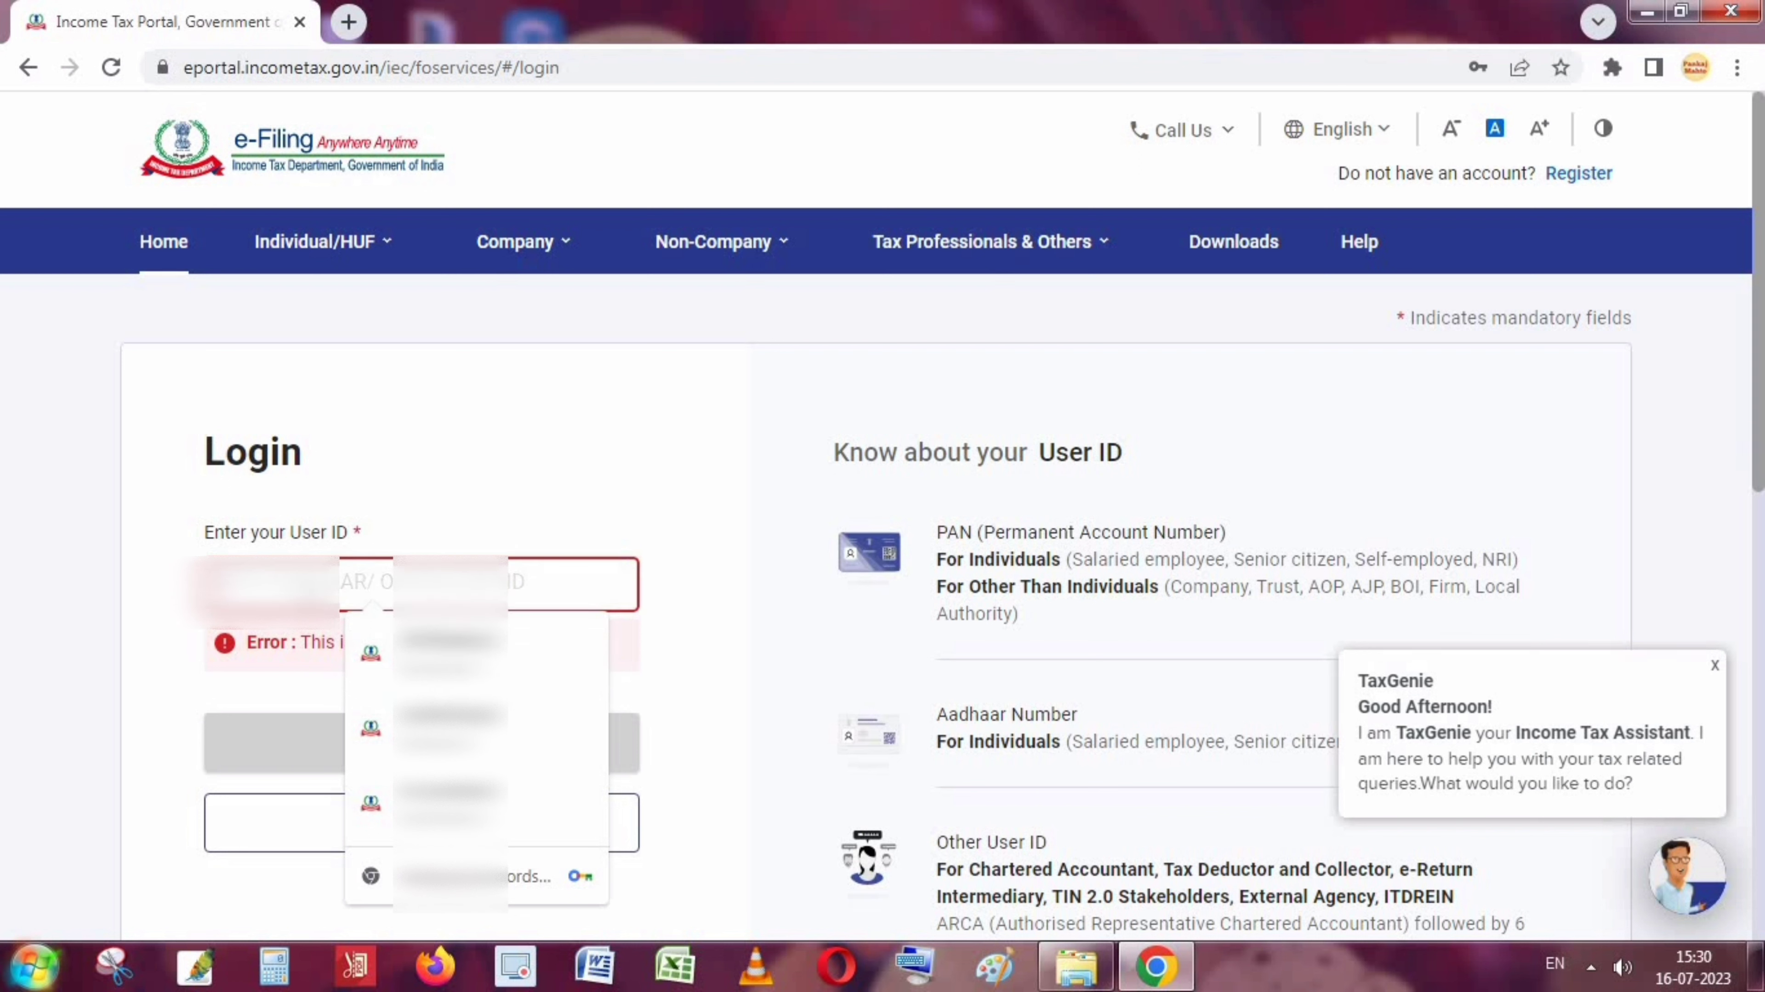
pyautogui.write('A')
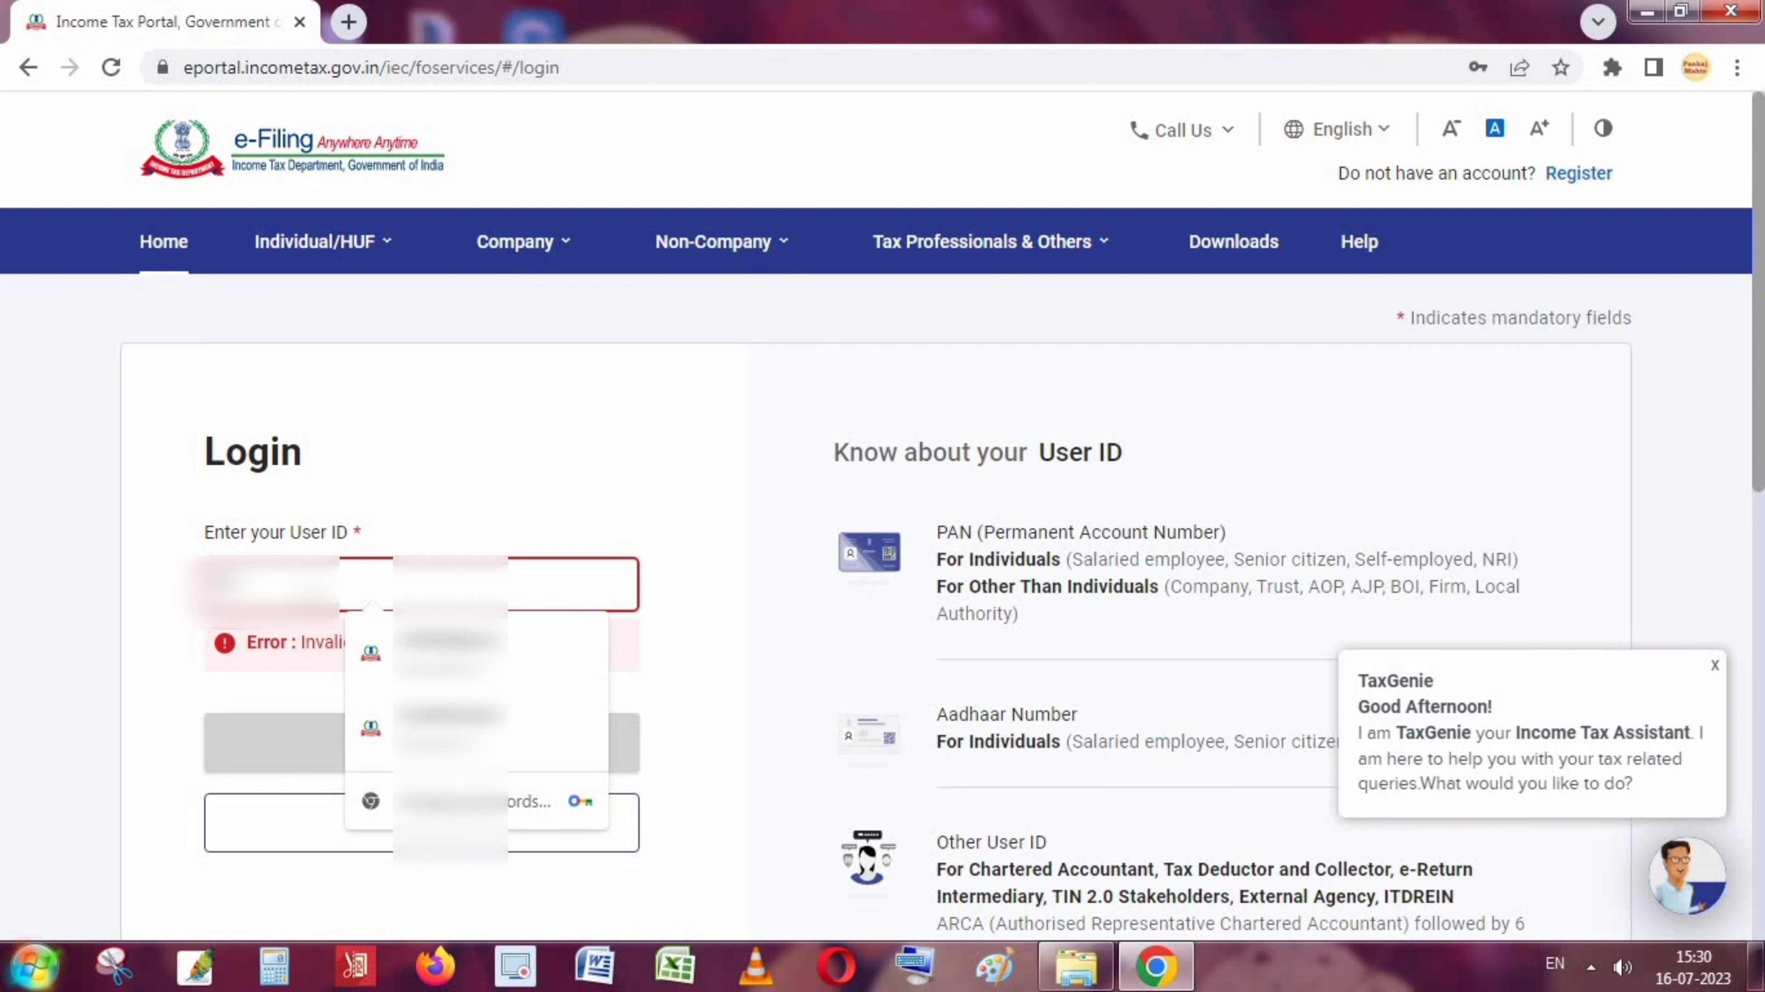
pyautogui.press('Escape')
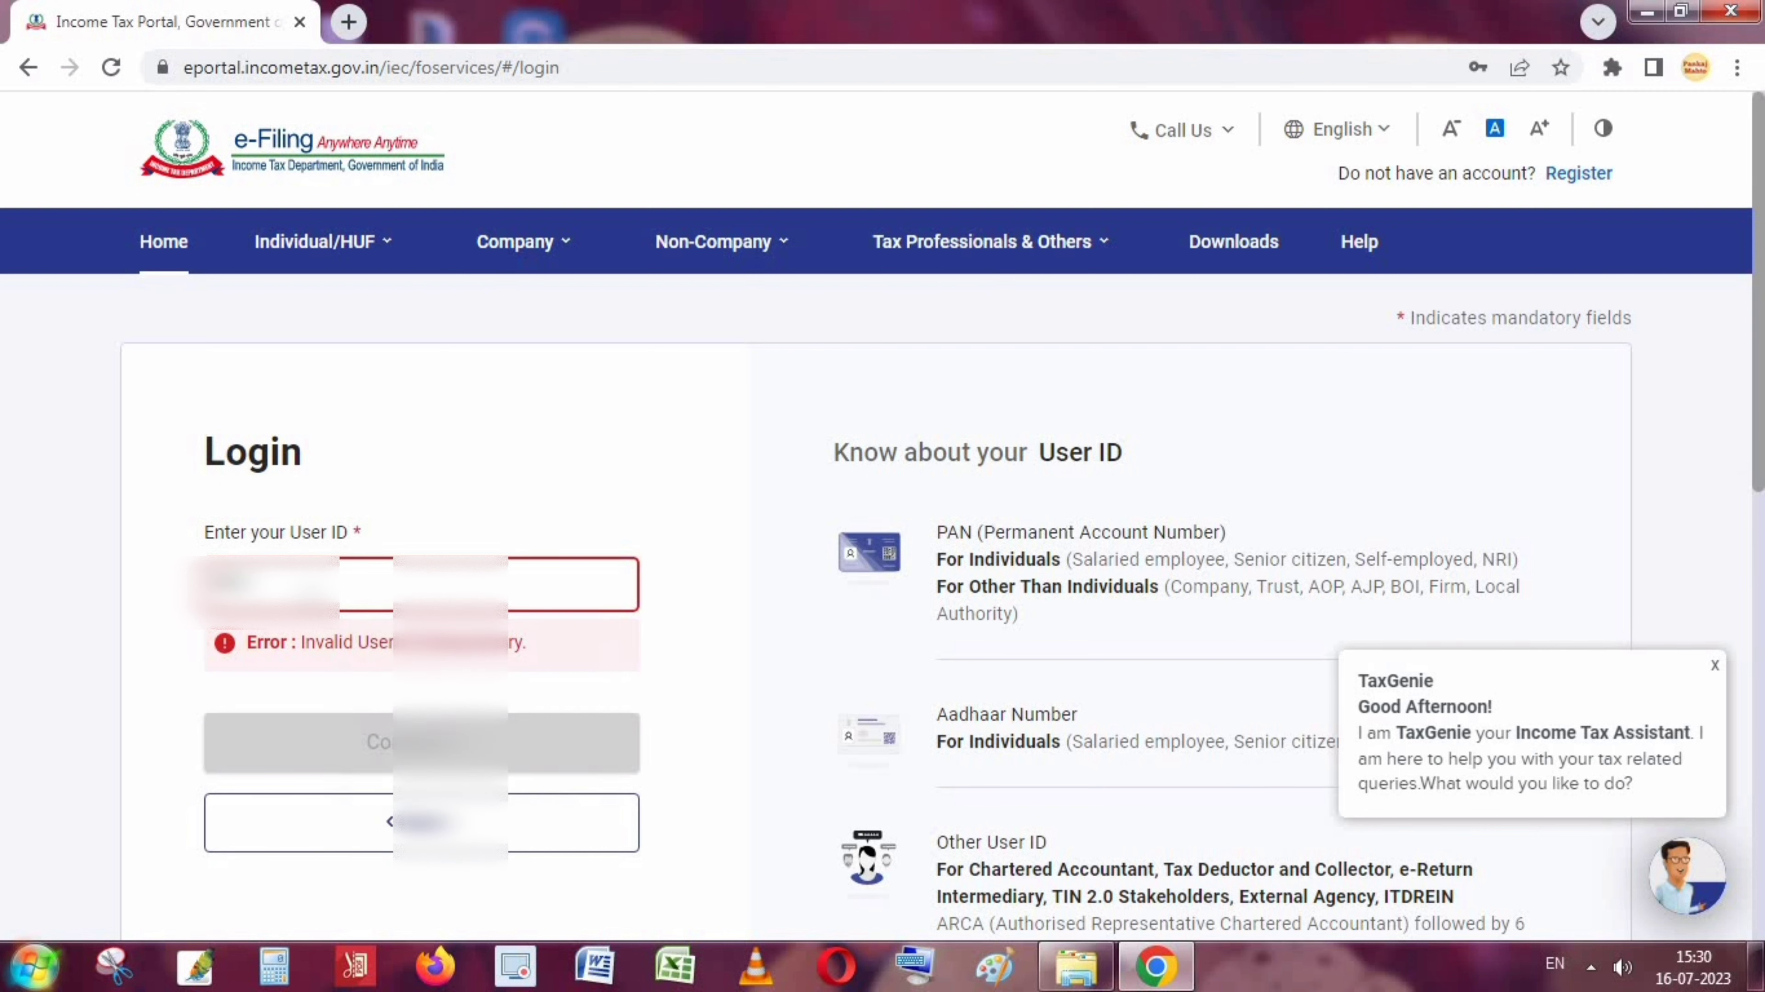
pyautogui.click(451, 685)
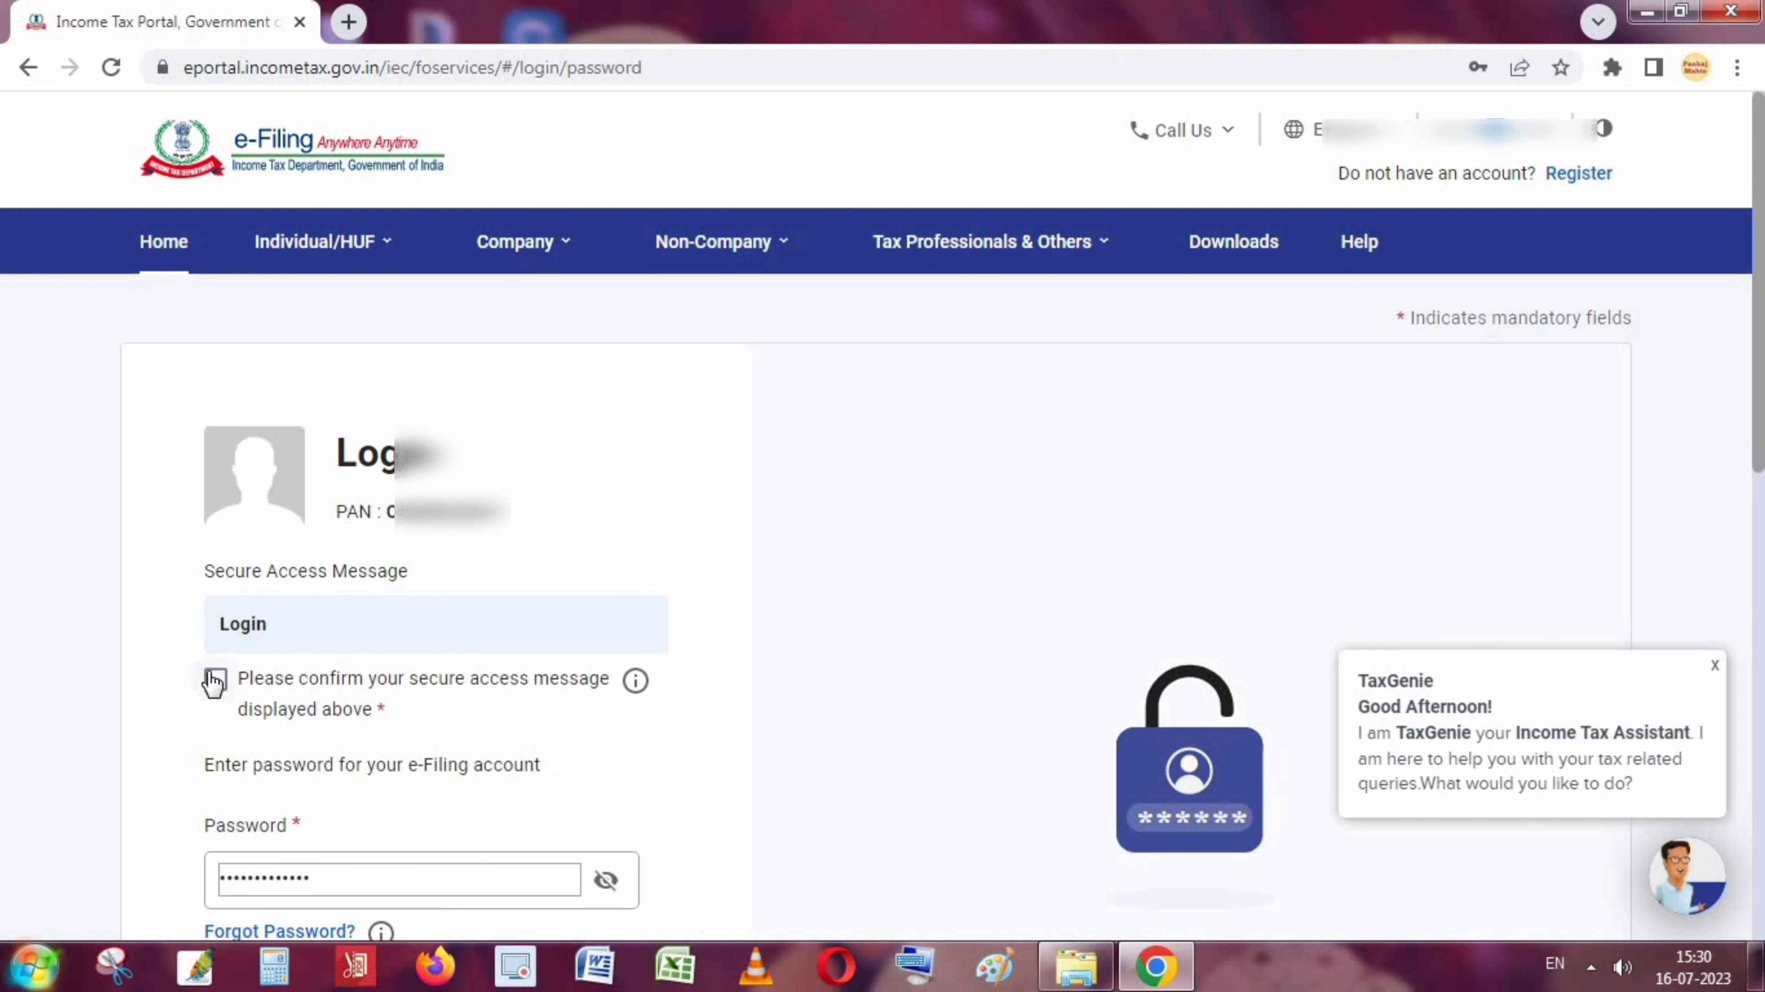
# Confirm the secure access message and log in to the e-Filing account with the prefilled password.
pyautogui.click(212, 684)
pyautogui.scroll(-1, 259, 732)
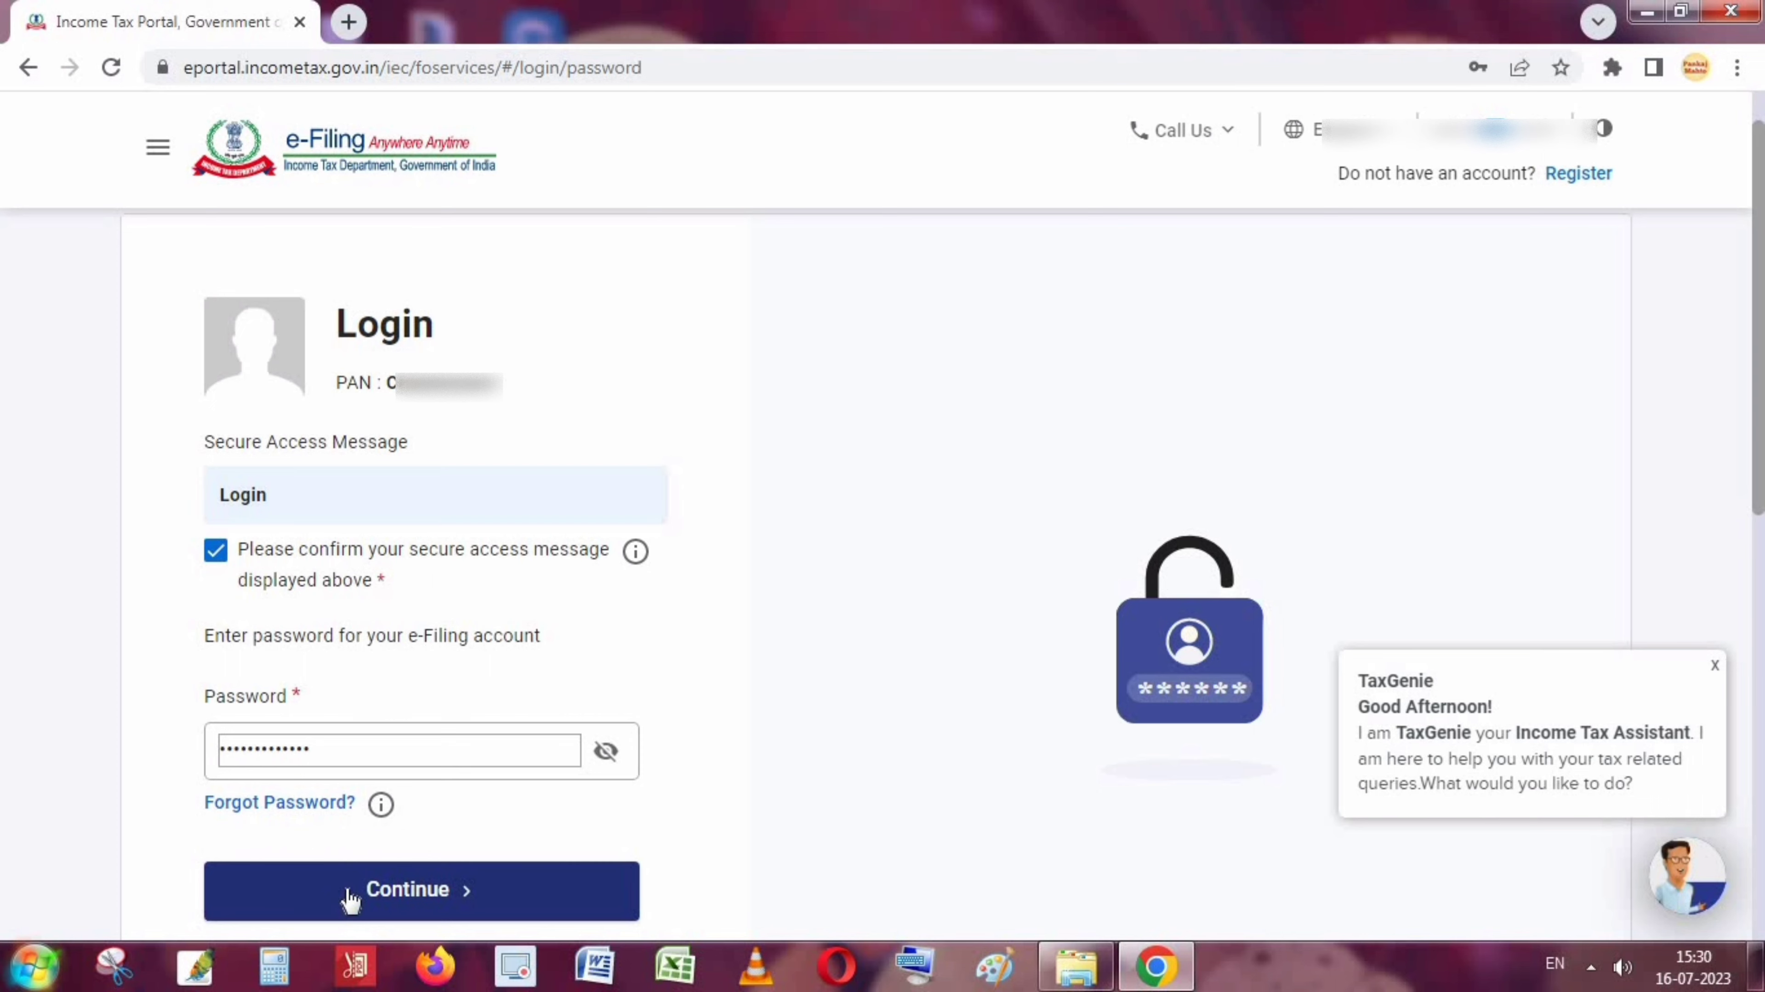
pyautogui.click(421, 879)
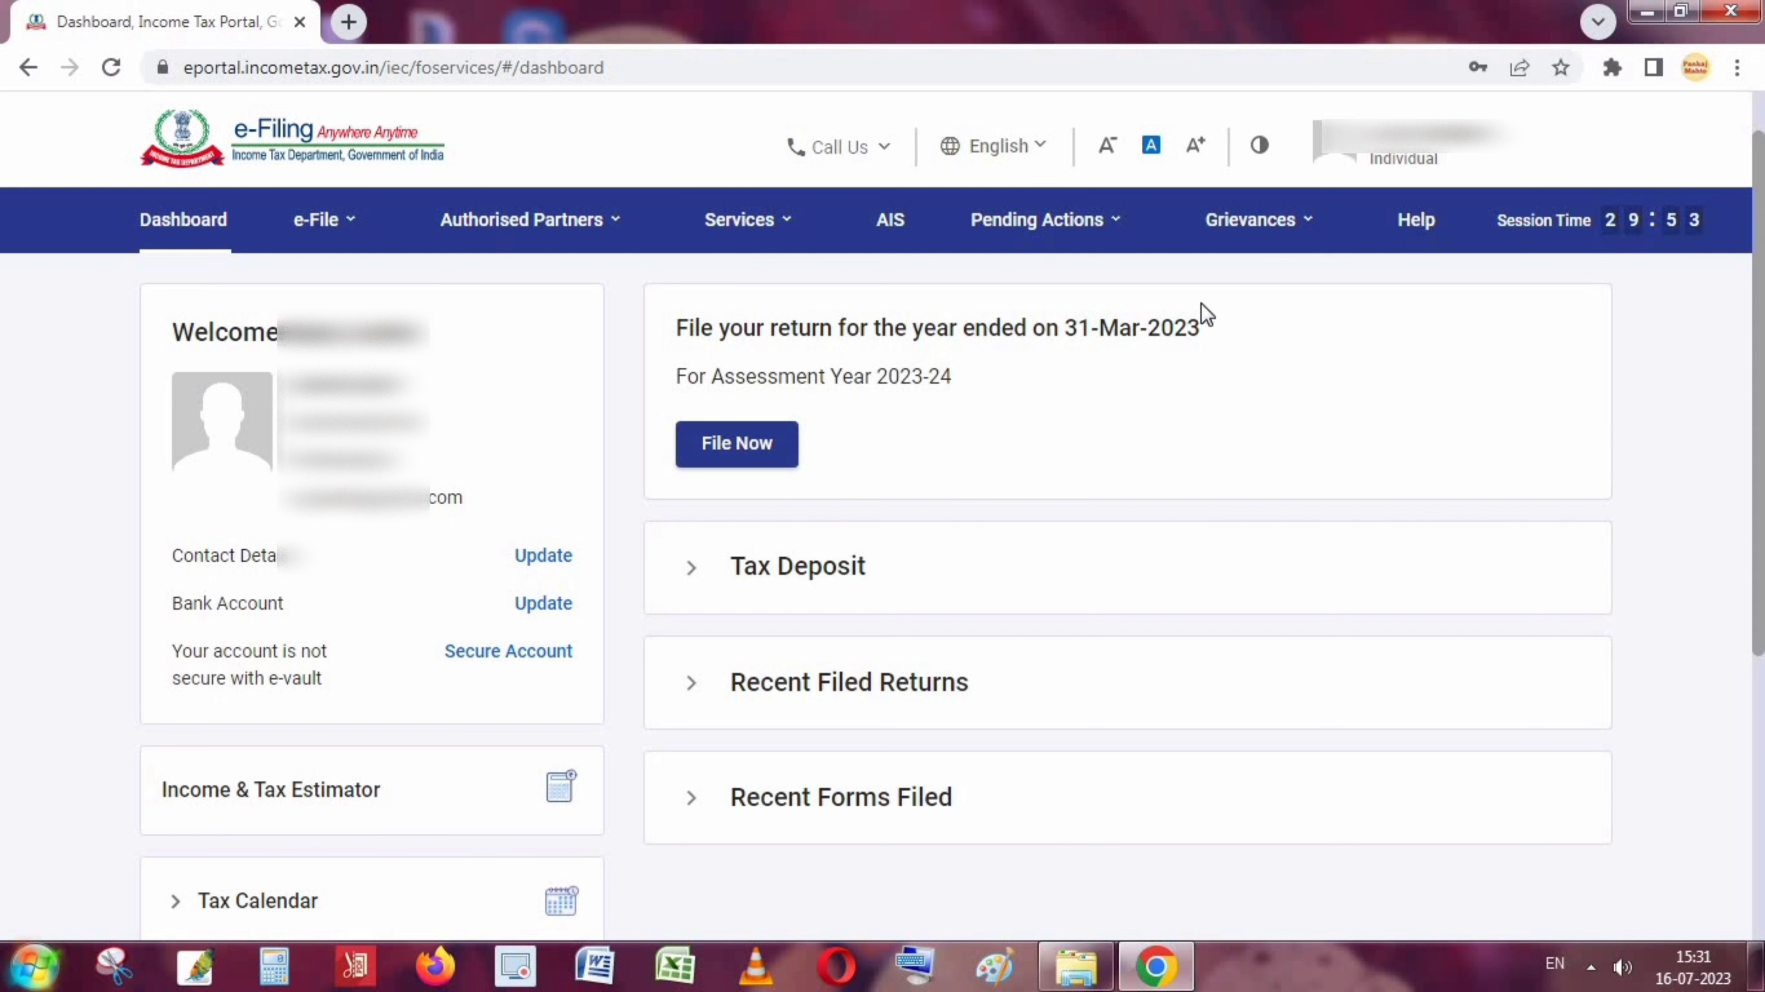
# Open the File Income Tax Return page from the e-File options for income tax returns.
pyautogui.click(742, 222)
pyautogui.click(473, 228)
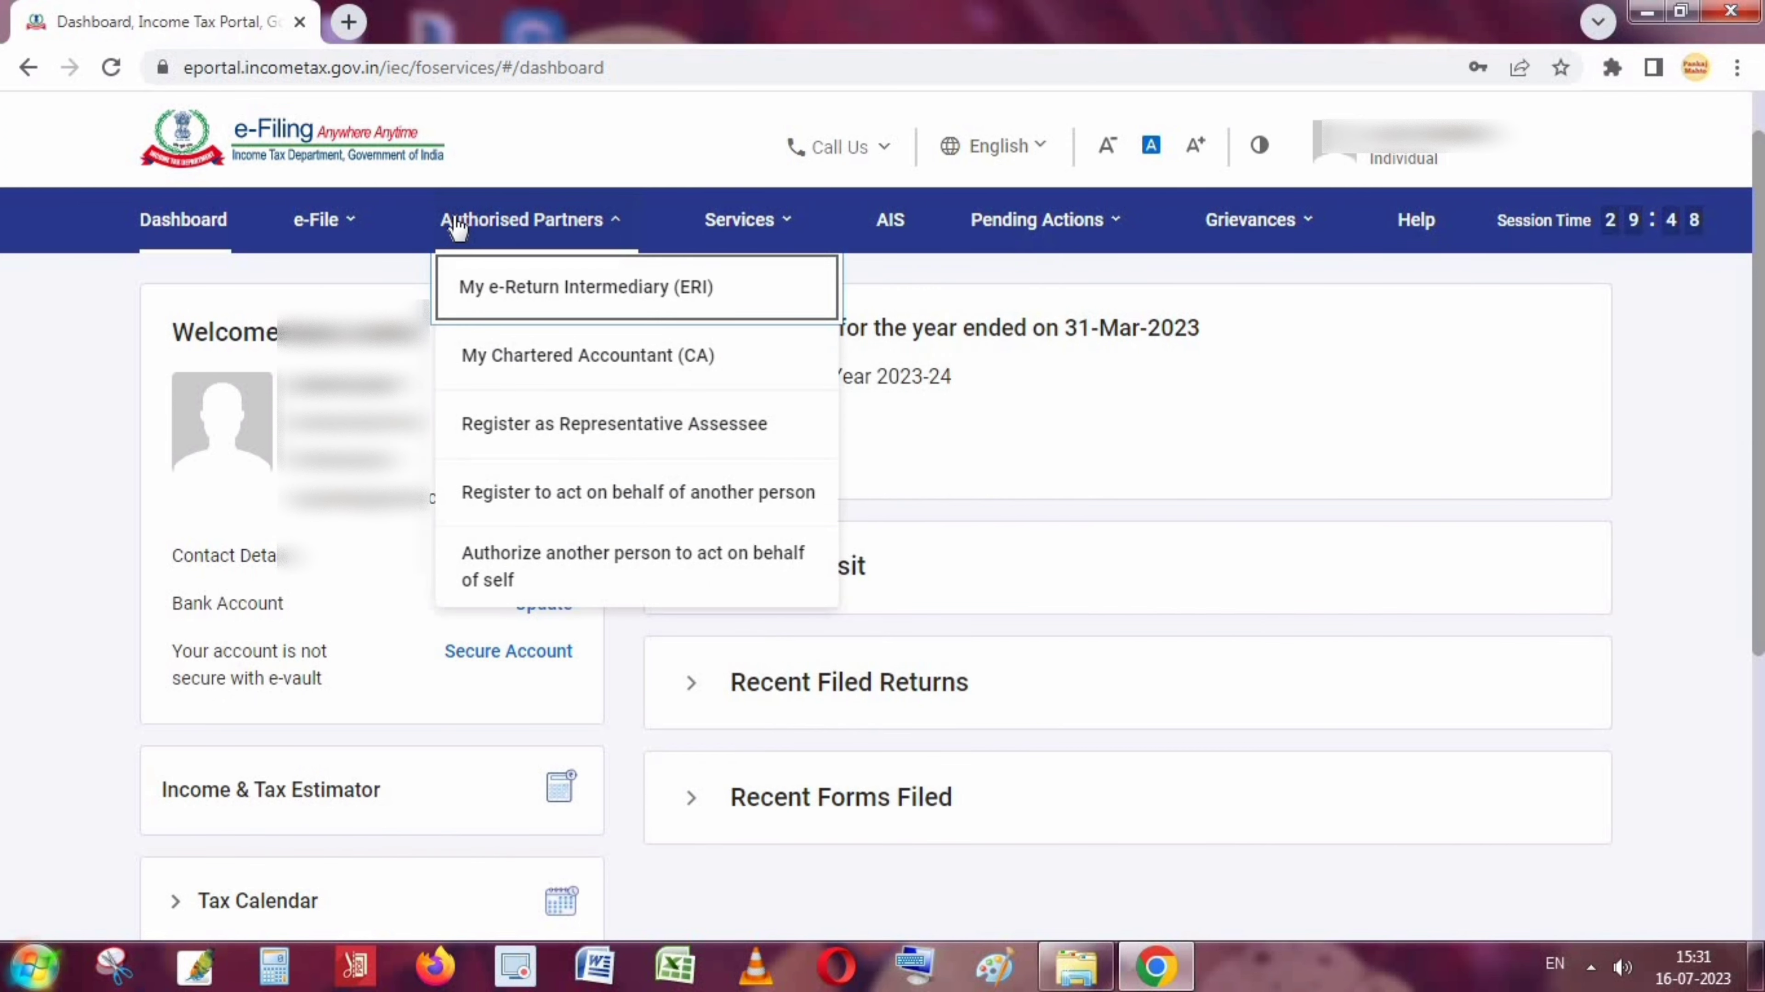
pyautogui.click(313, 222)
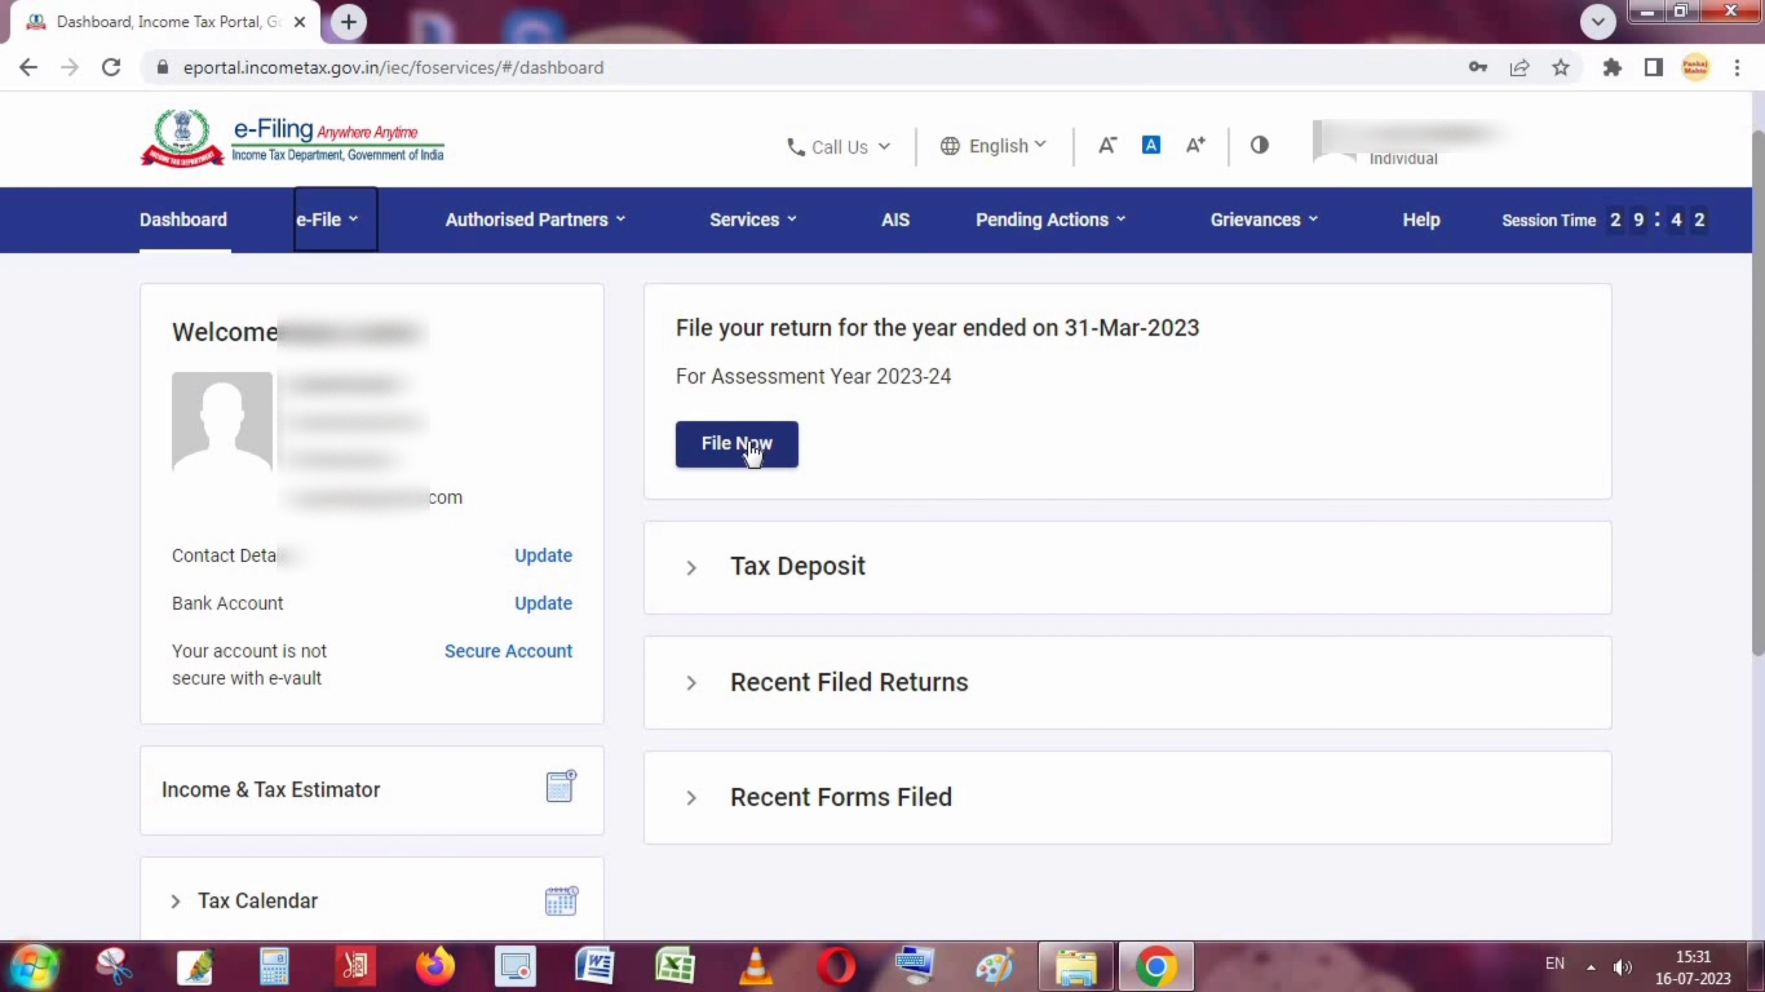
pyautogui.click(340, 223)
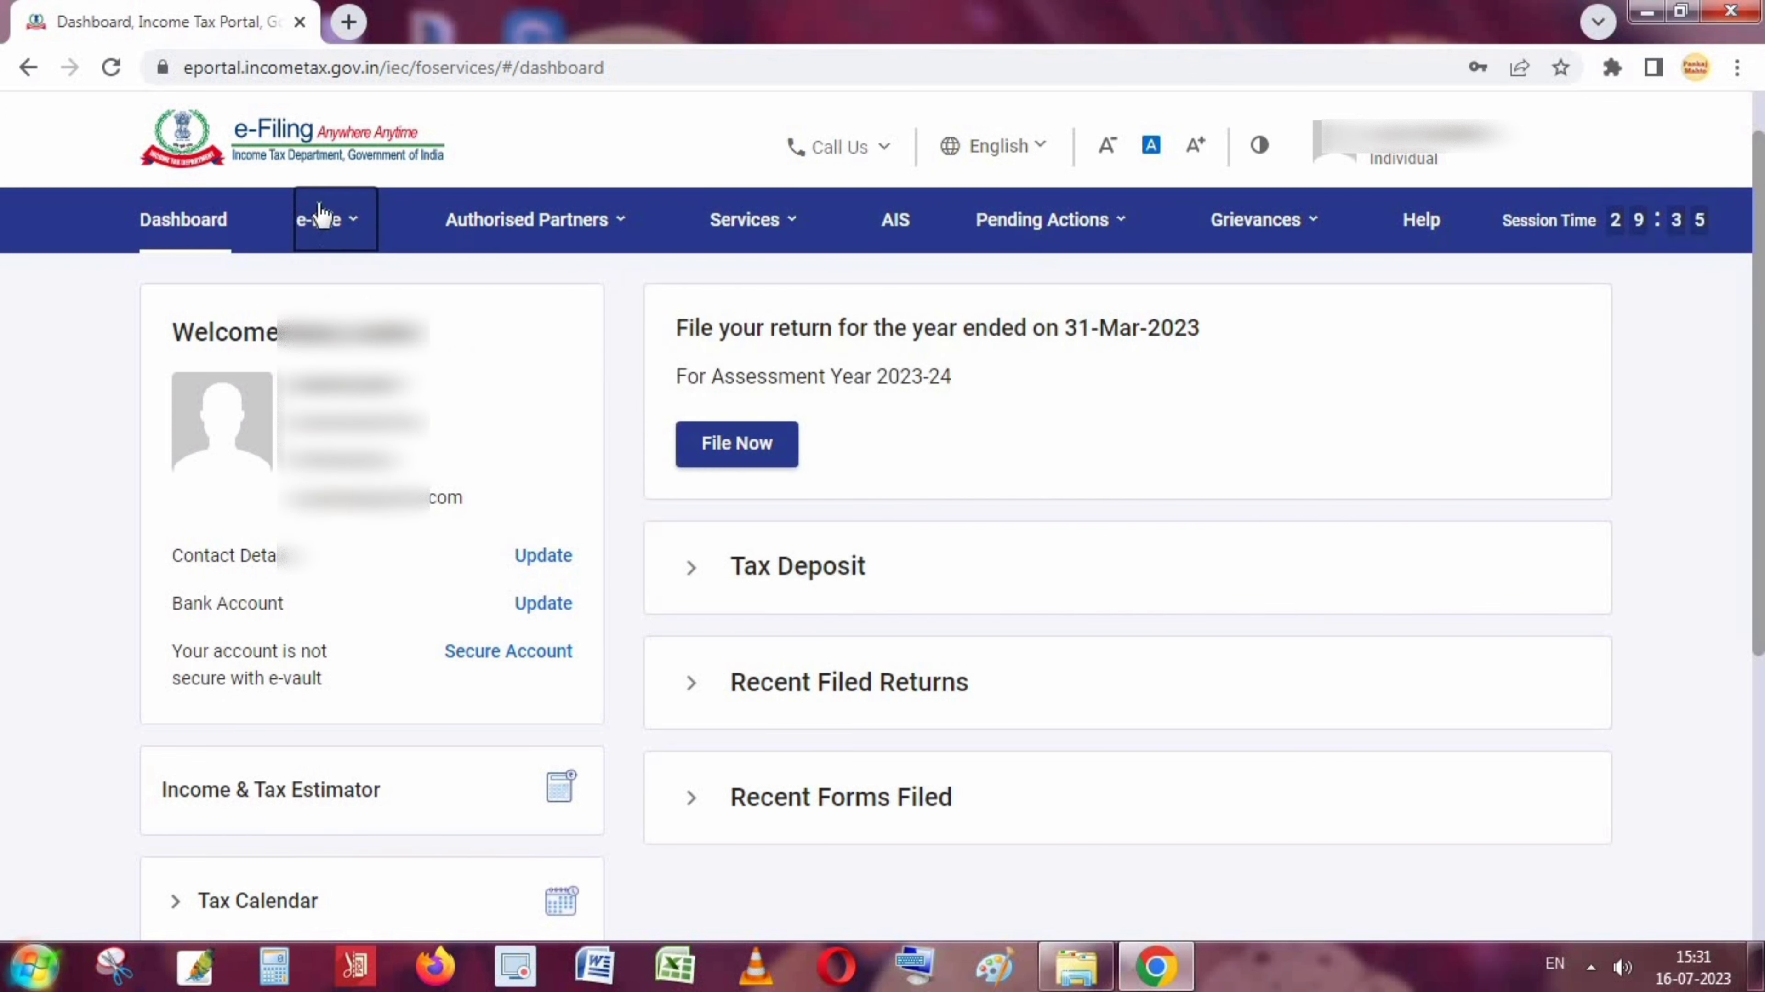
pyautogui.click(365, 223)
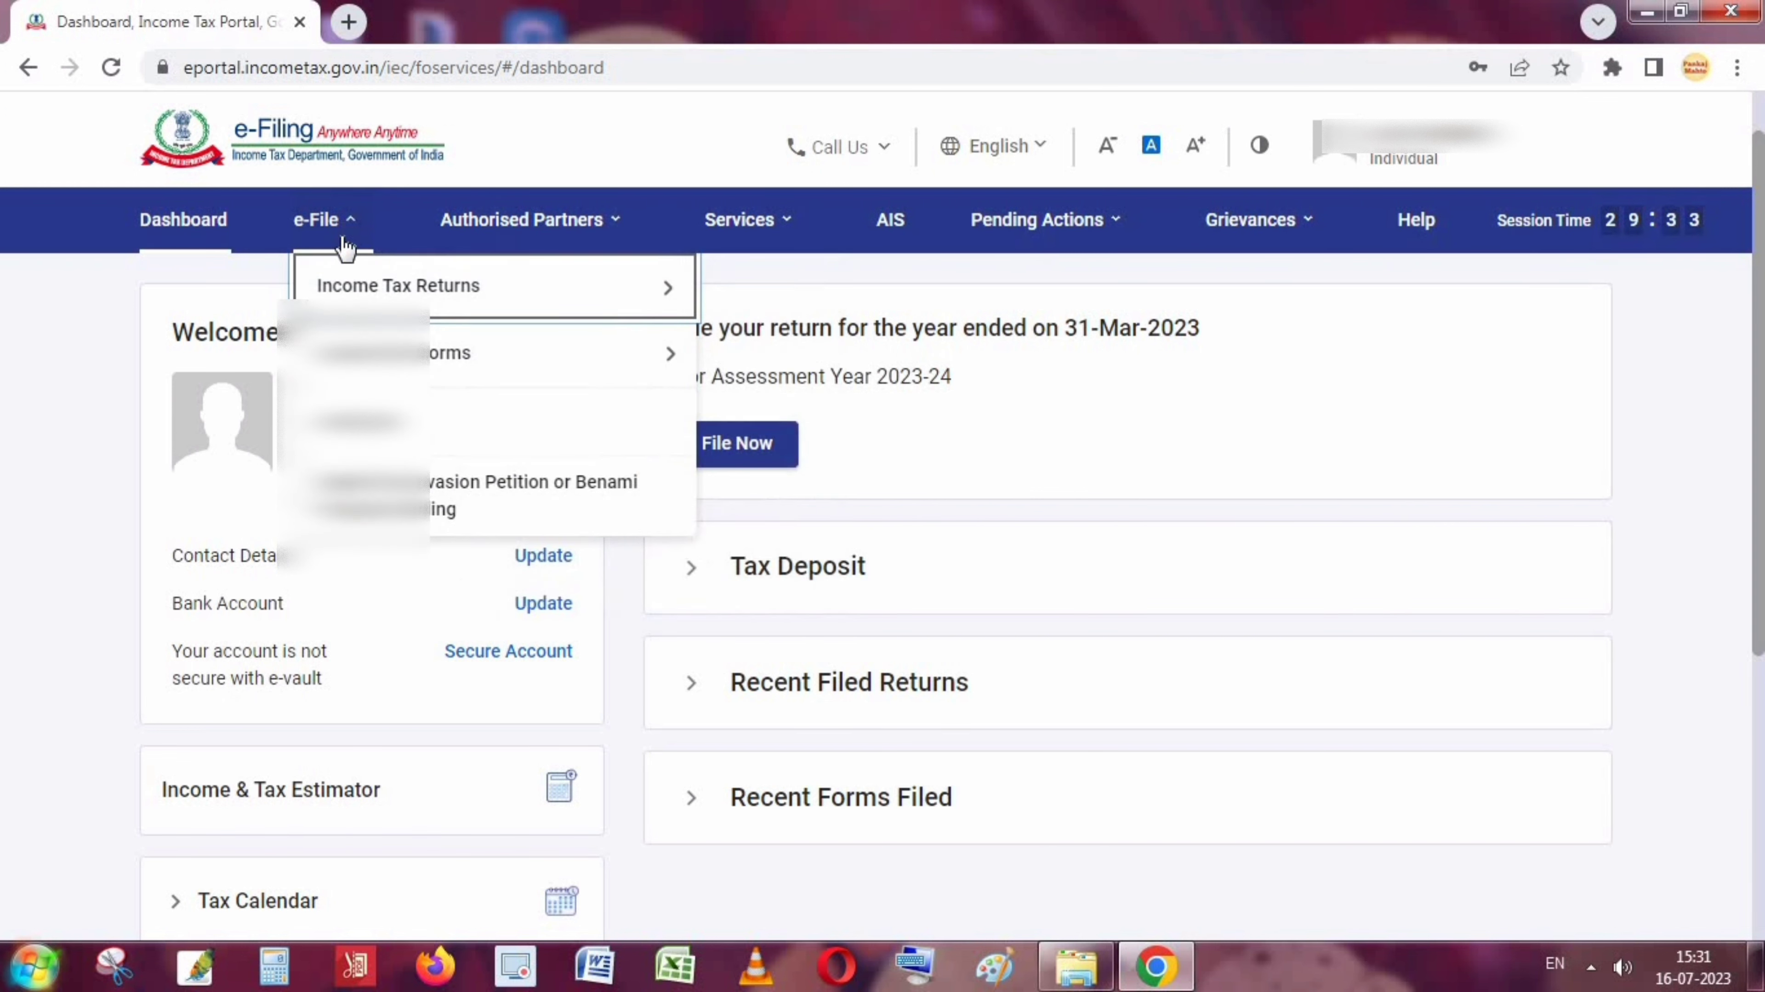
pyautogui.moveTo(356, 287)
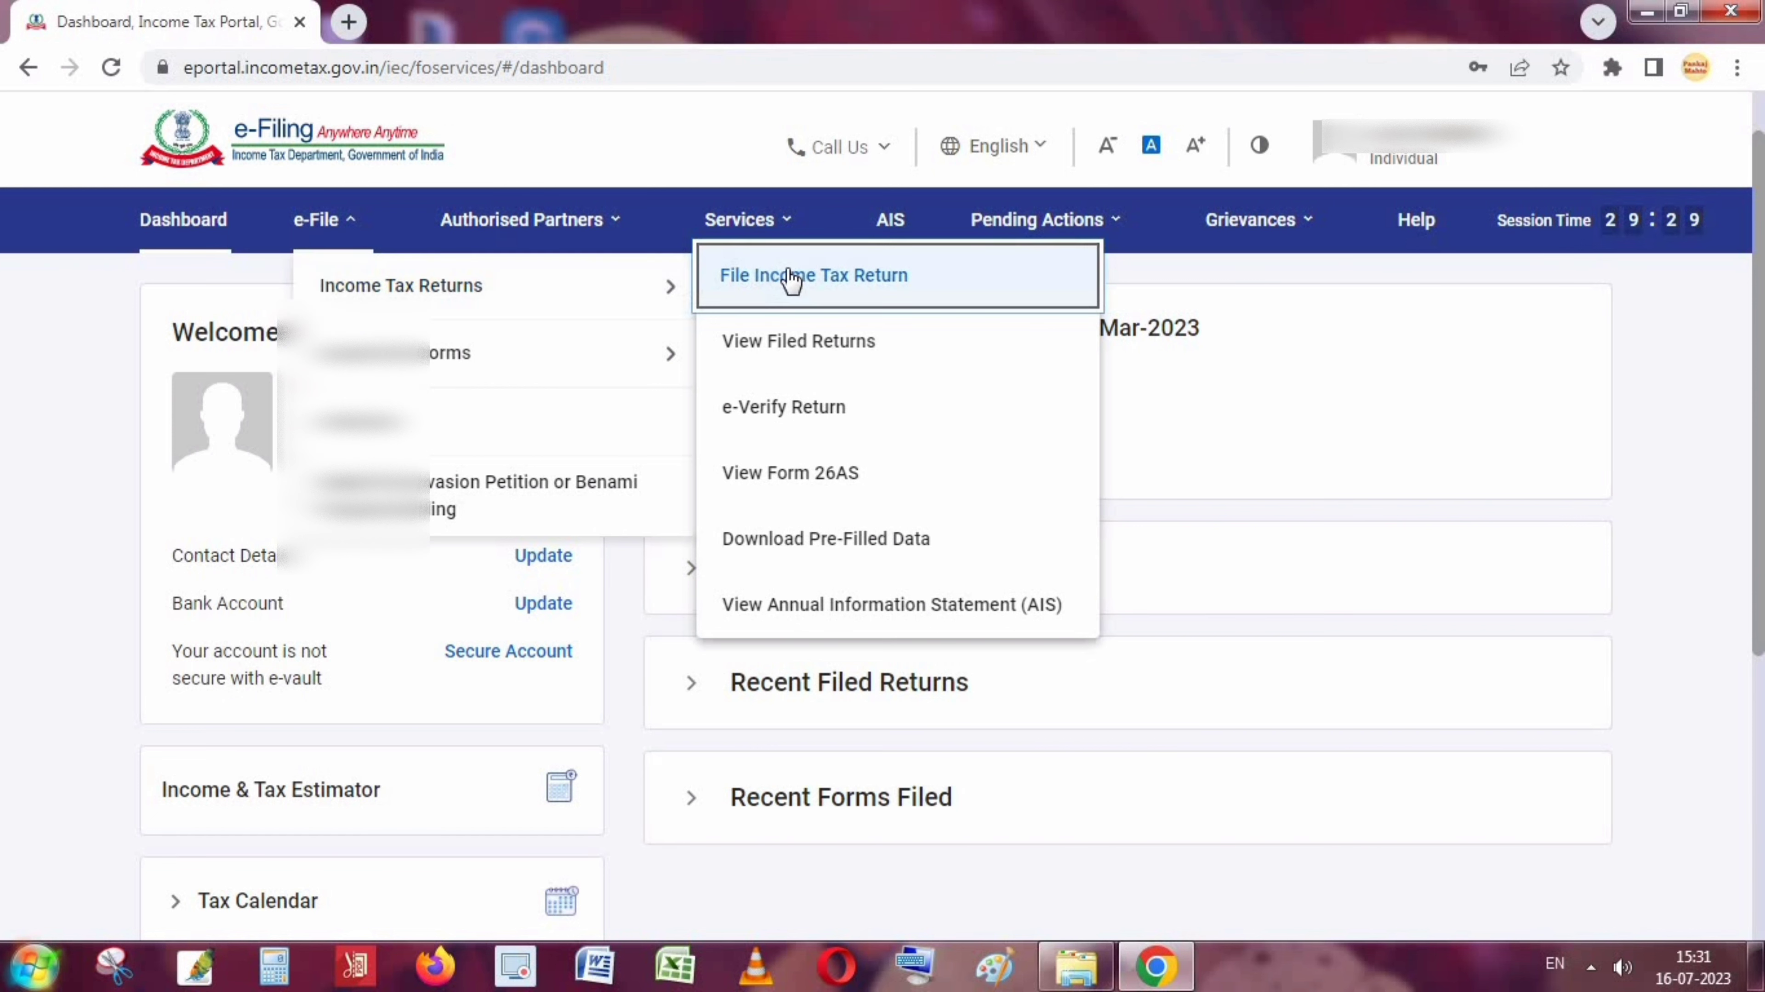
pyautogui.click(808, 282)
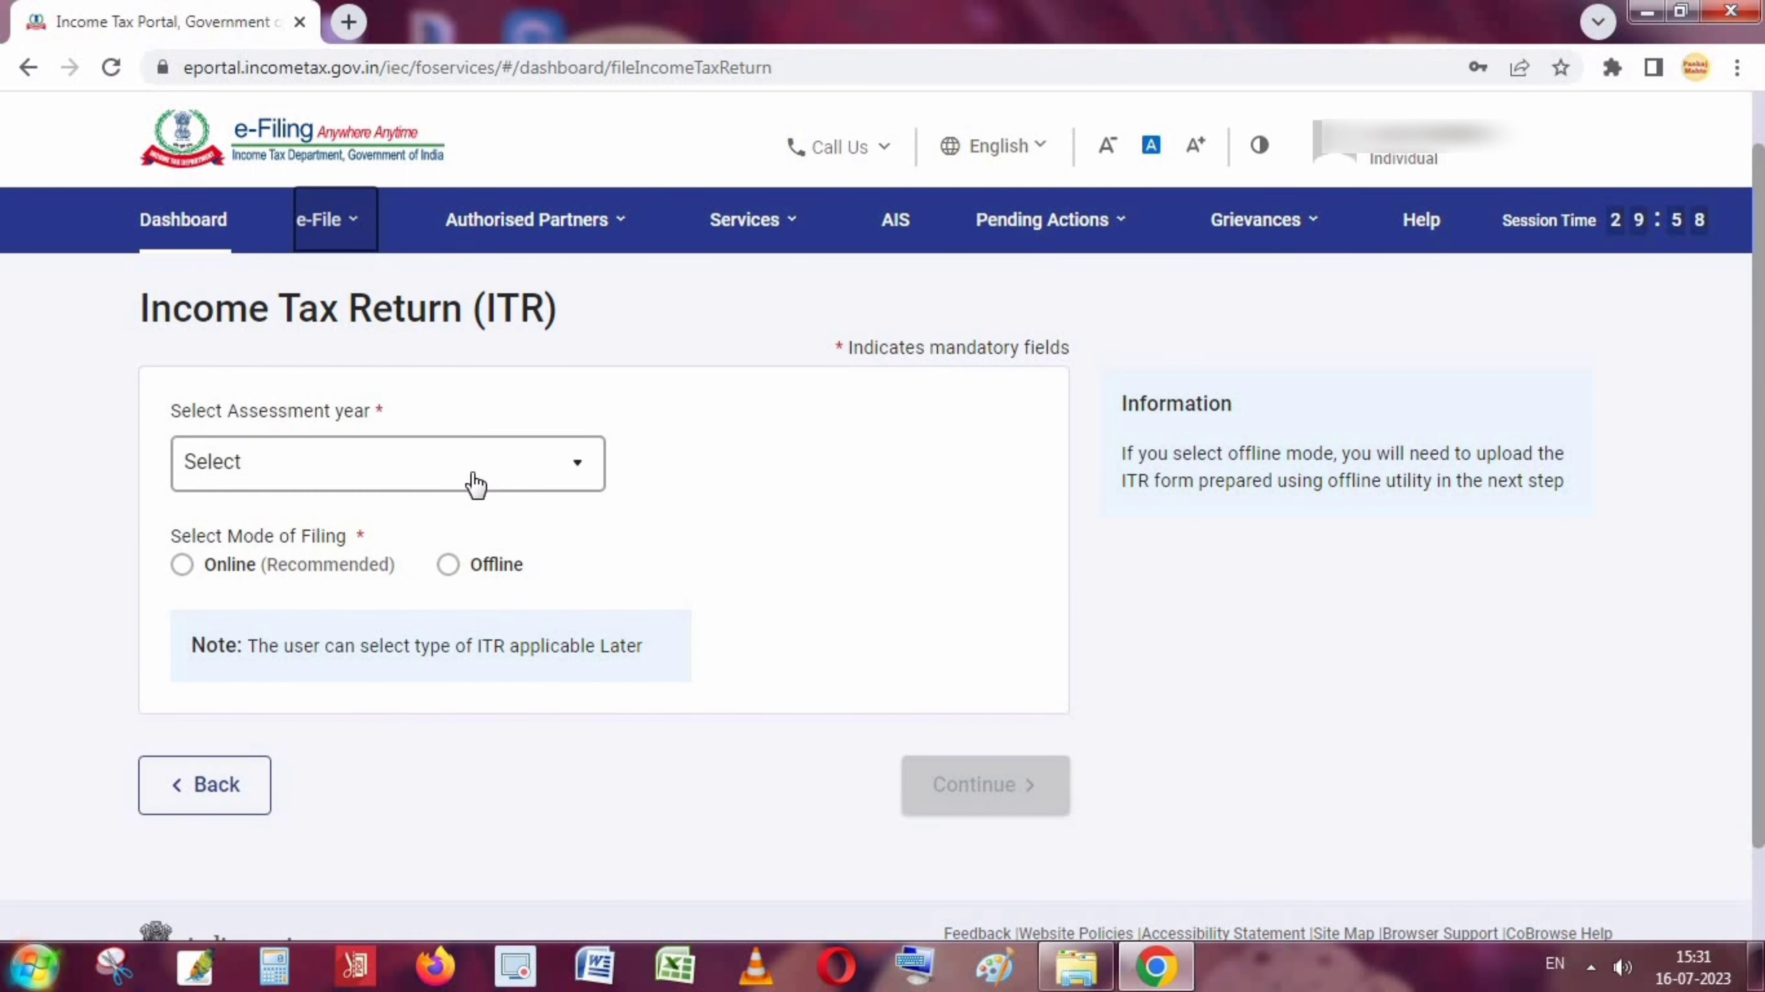
# Start a new online filing for assessment year 2023-24 (Current A.Y.) with the Individual status.
pyautogui.click(475, 482)
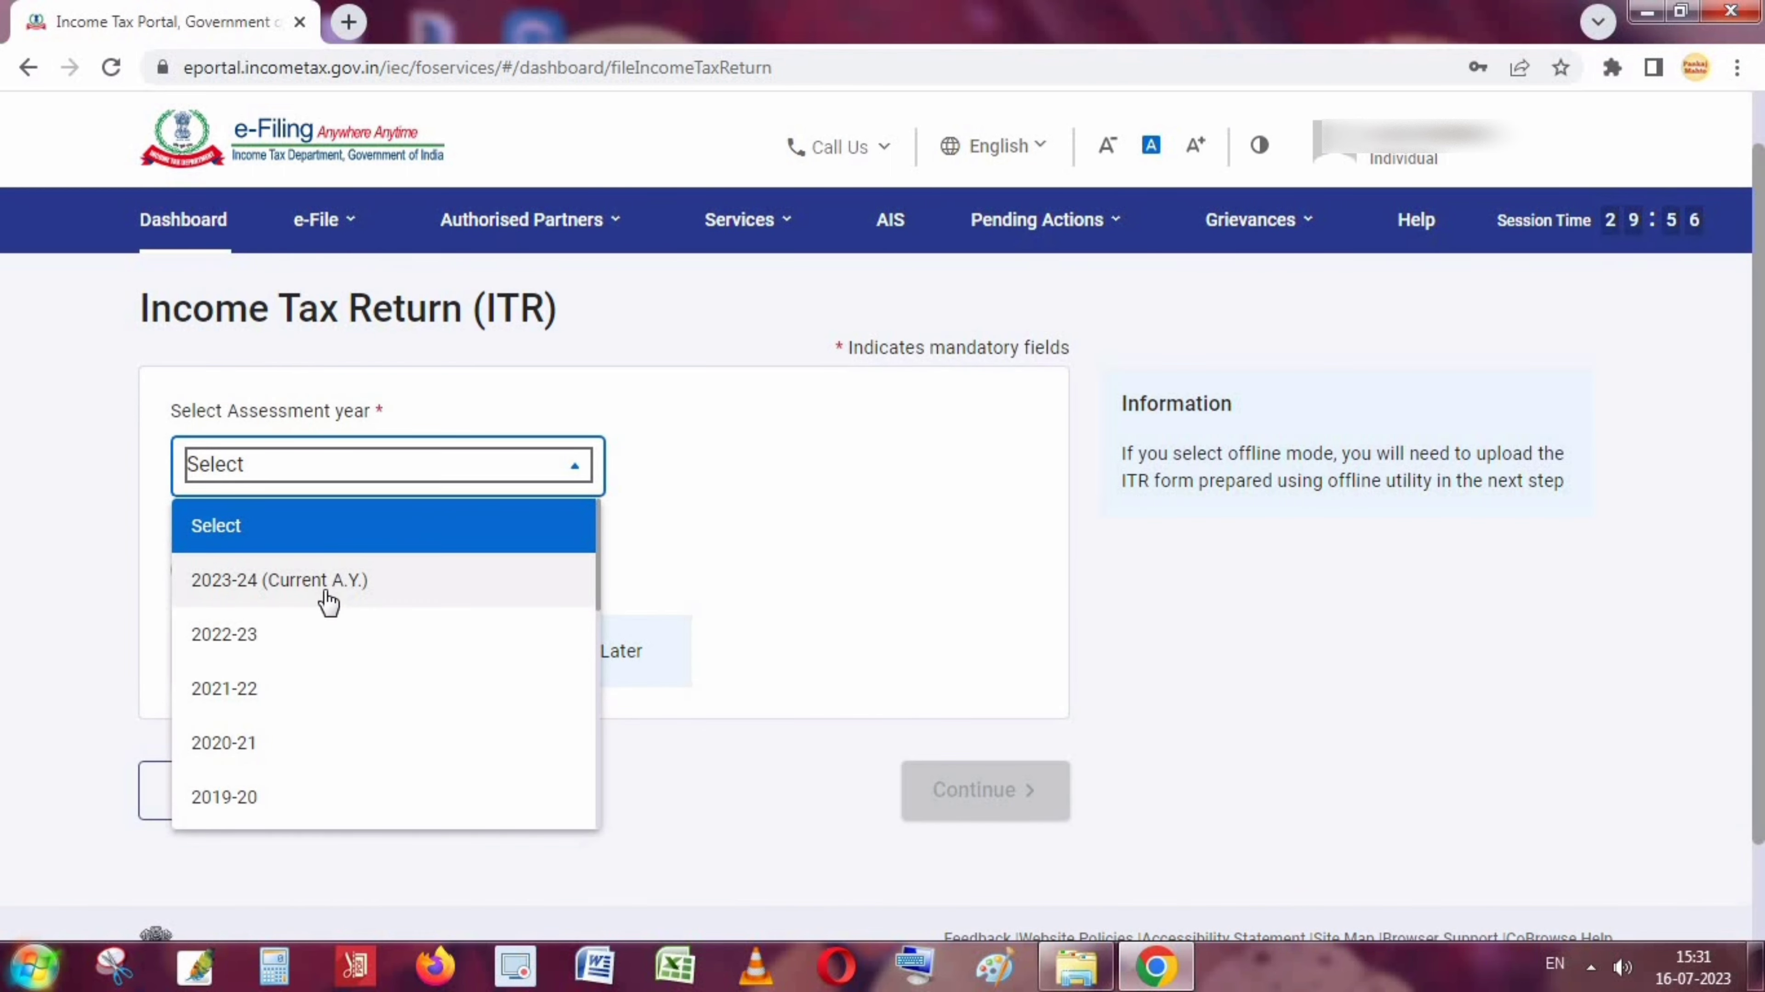
pyautogui.click(287, 592)
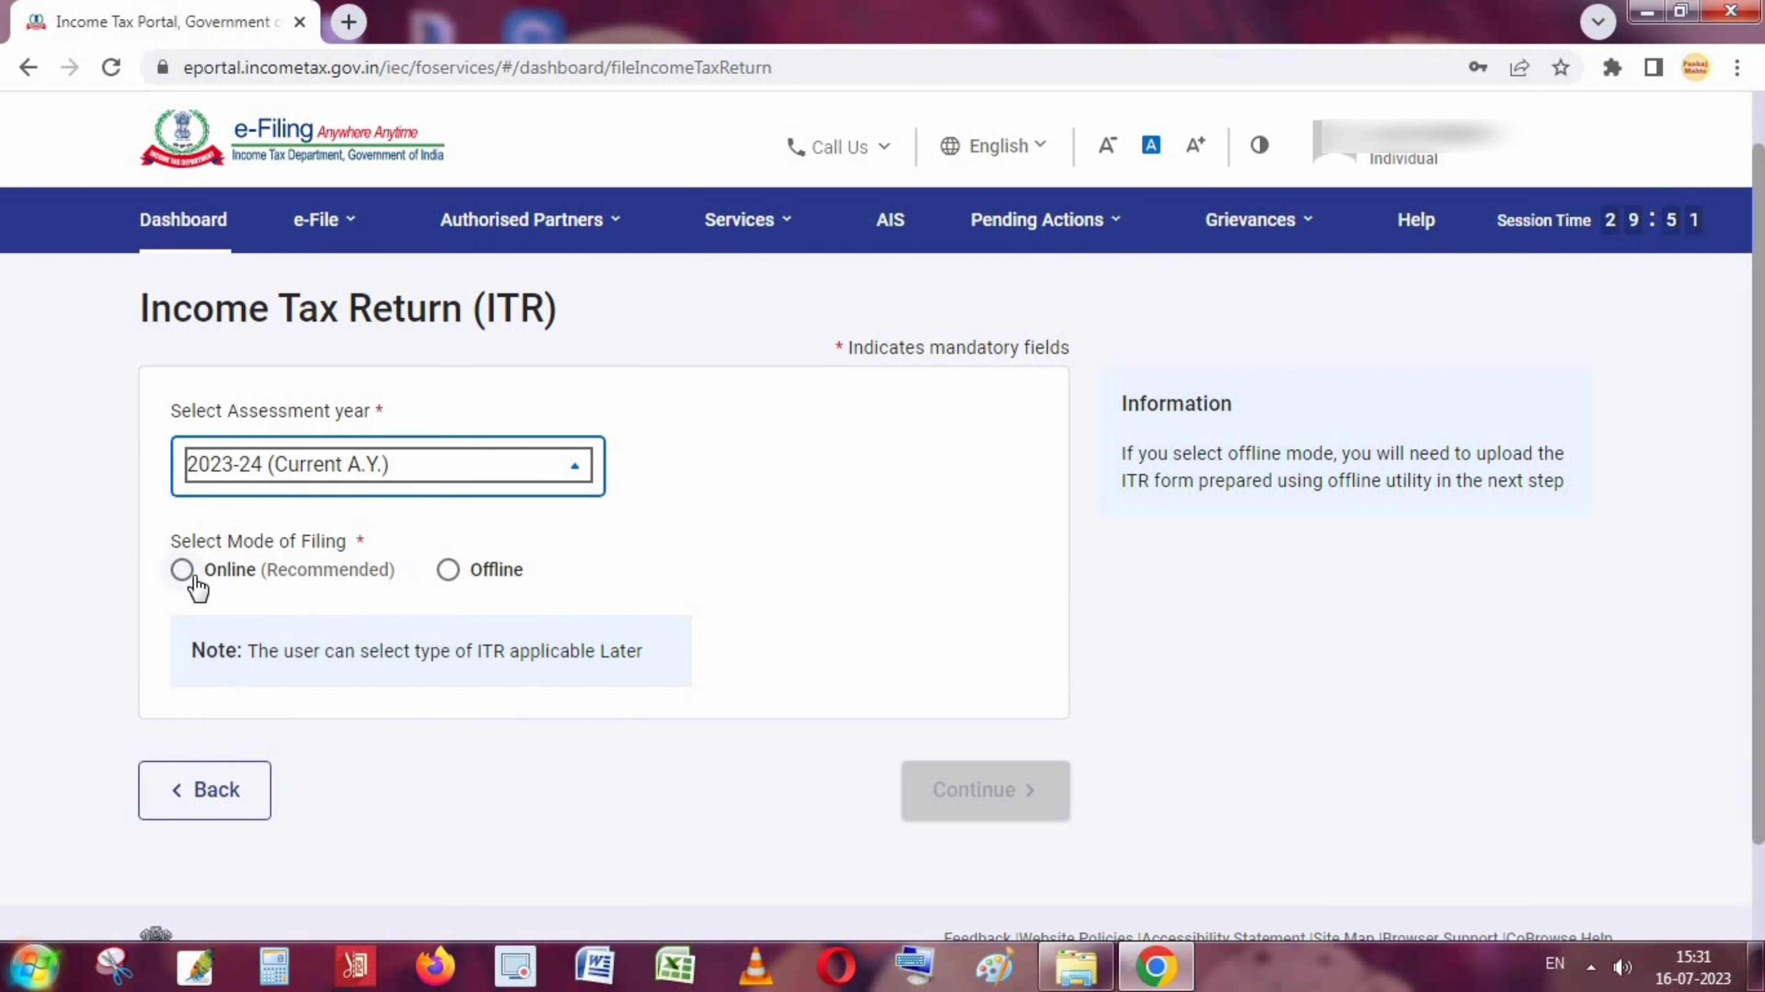
pyautogui.click(196, 578)
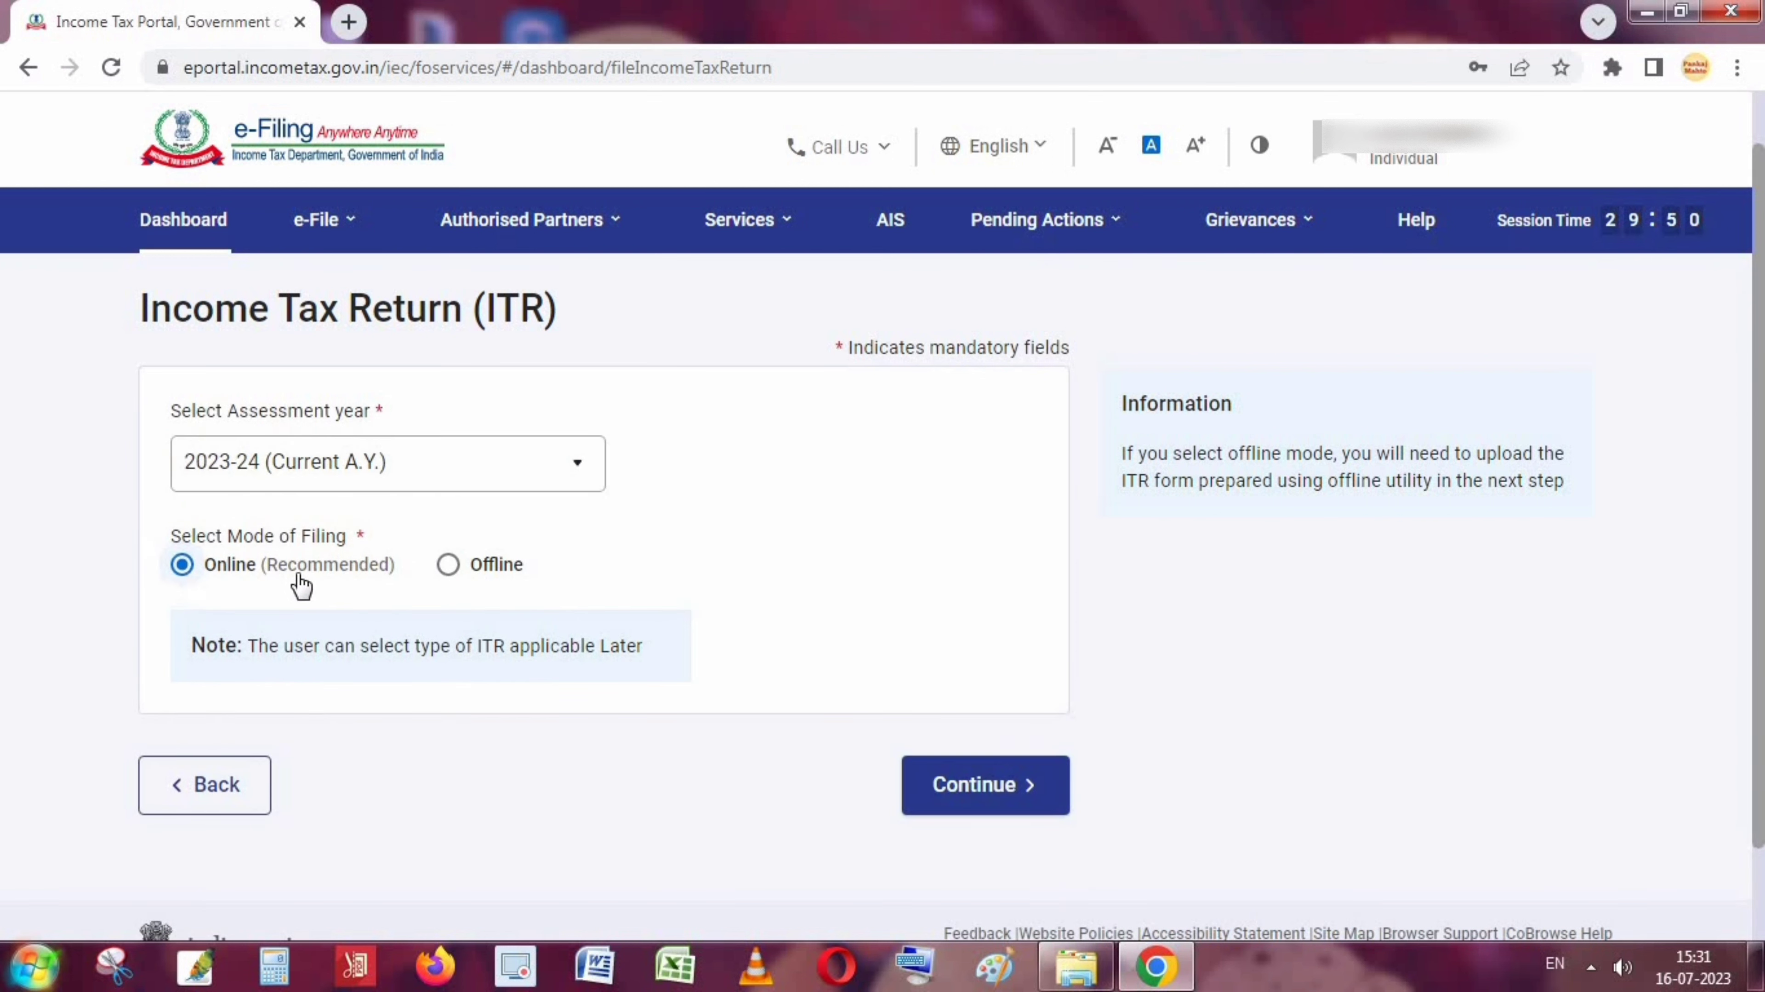
pyautogui.click(988, 792)
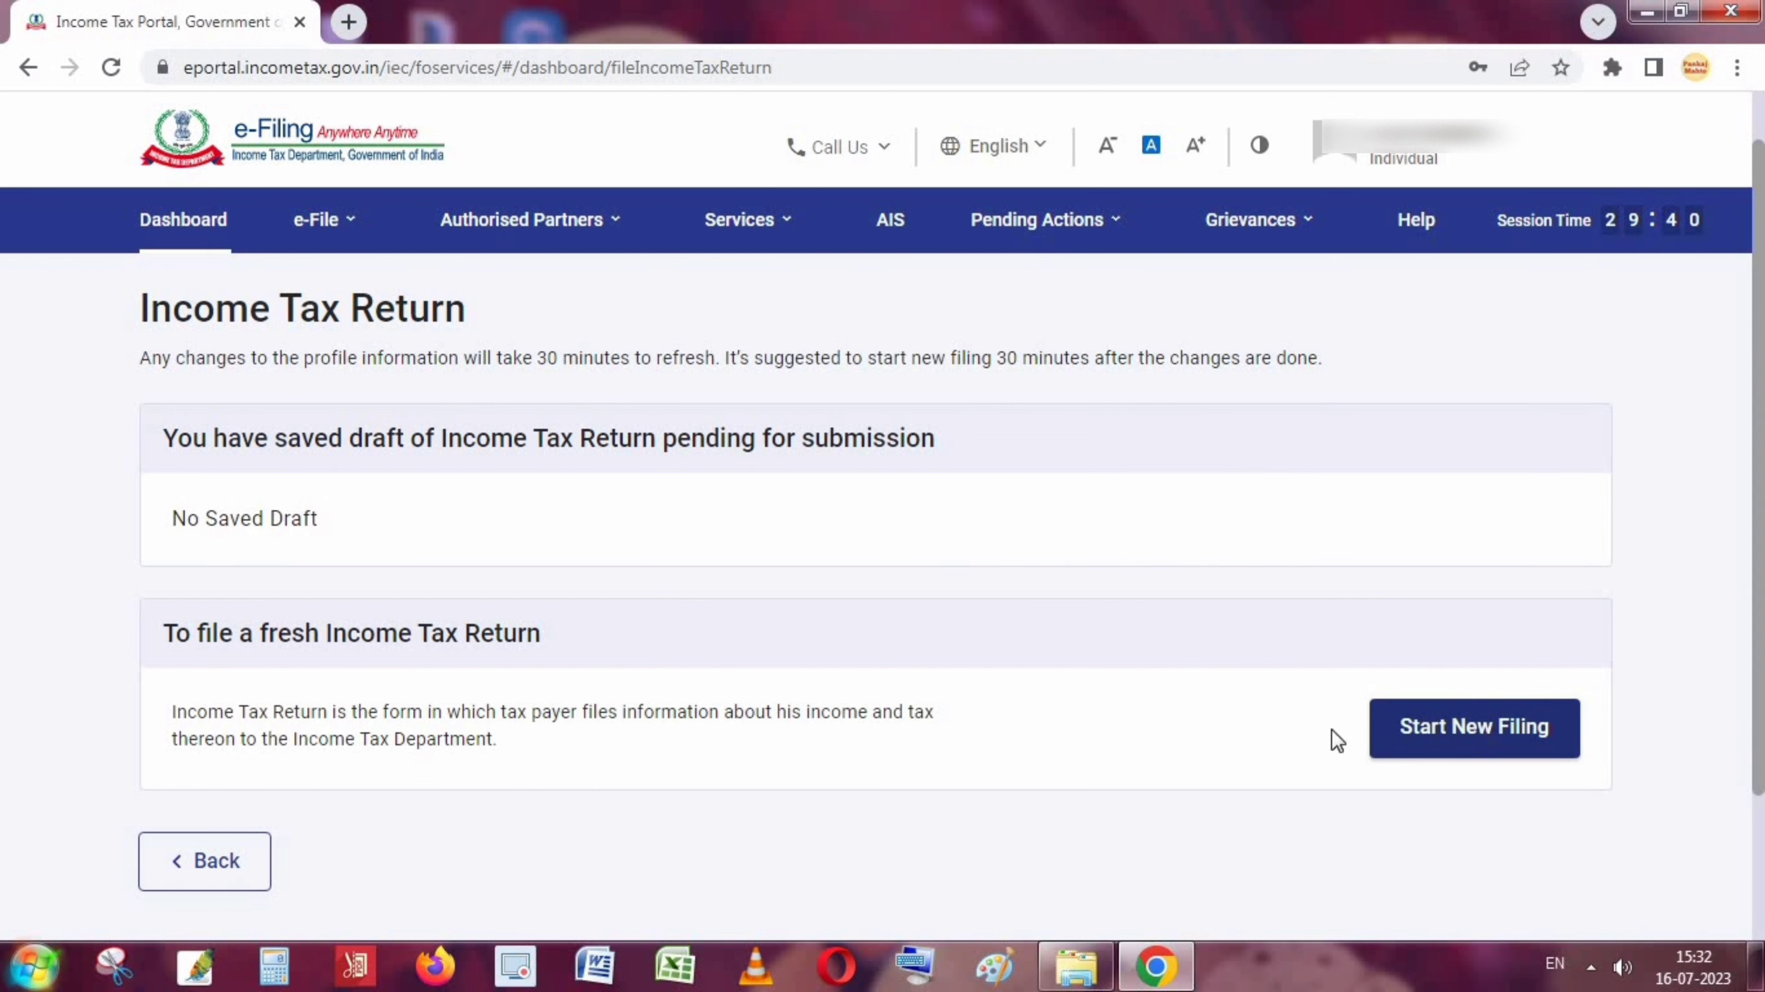
pyautogui.click(1465, 752)
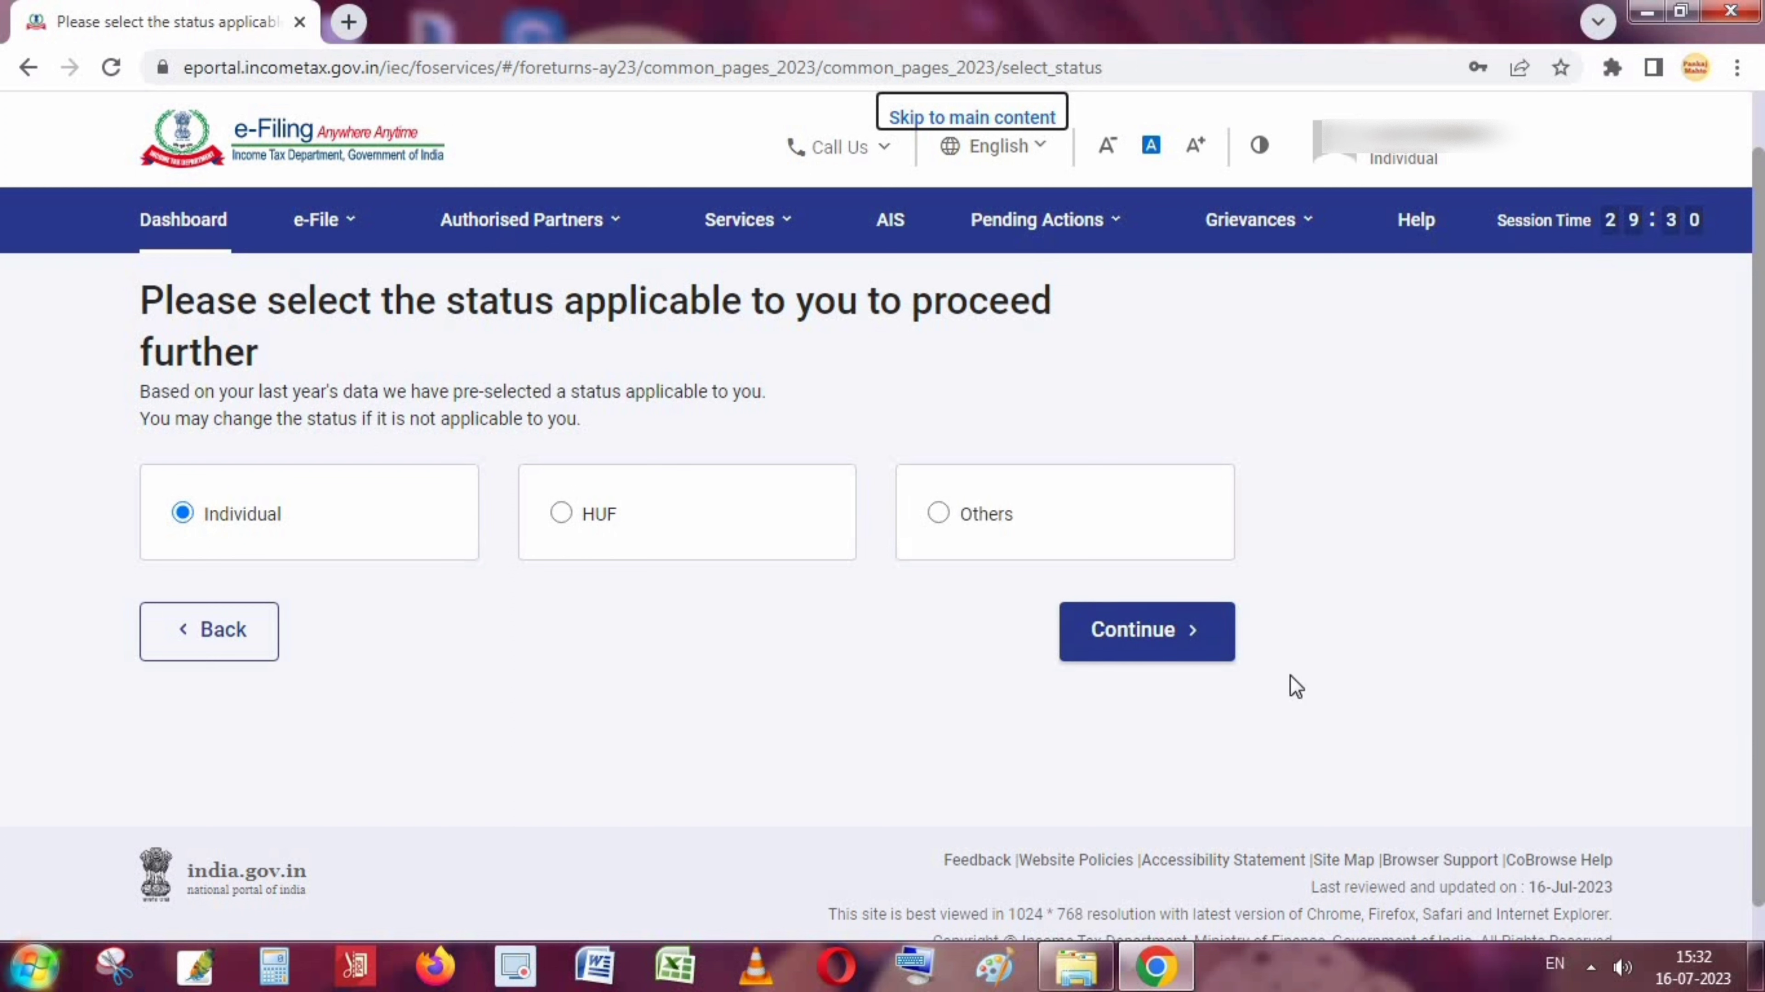
pyautogui.click(1152, 641)
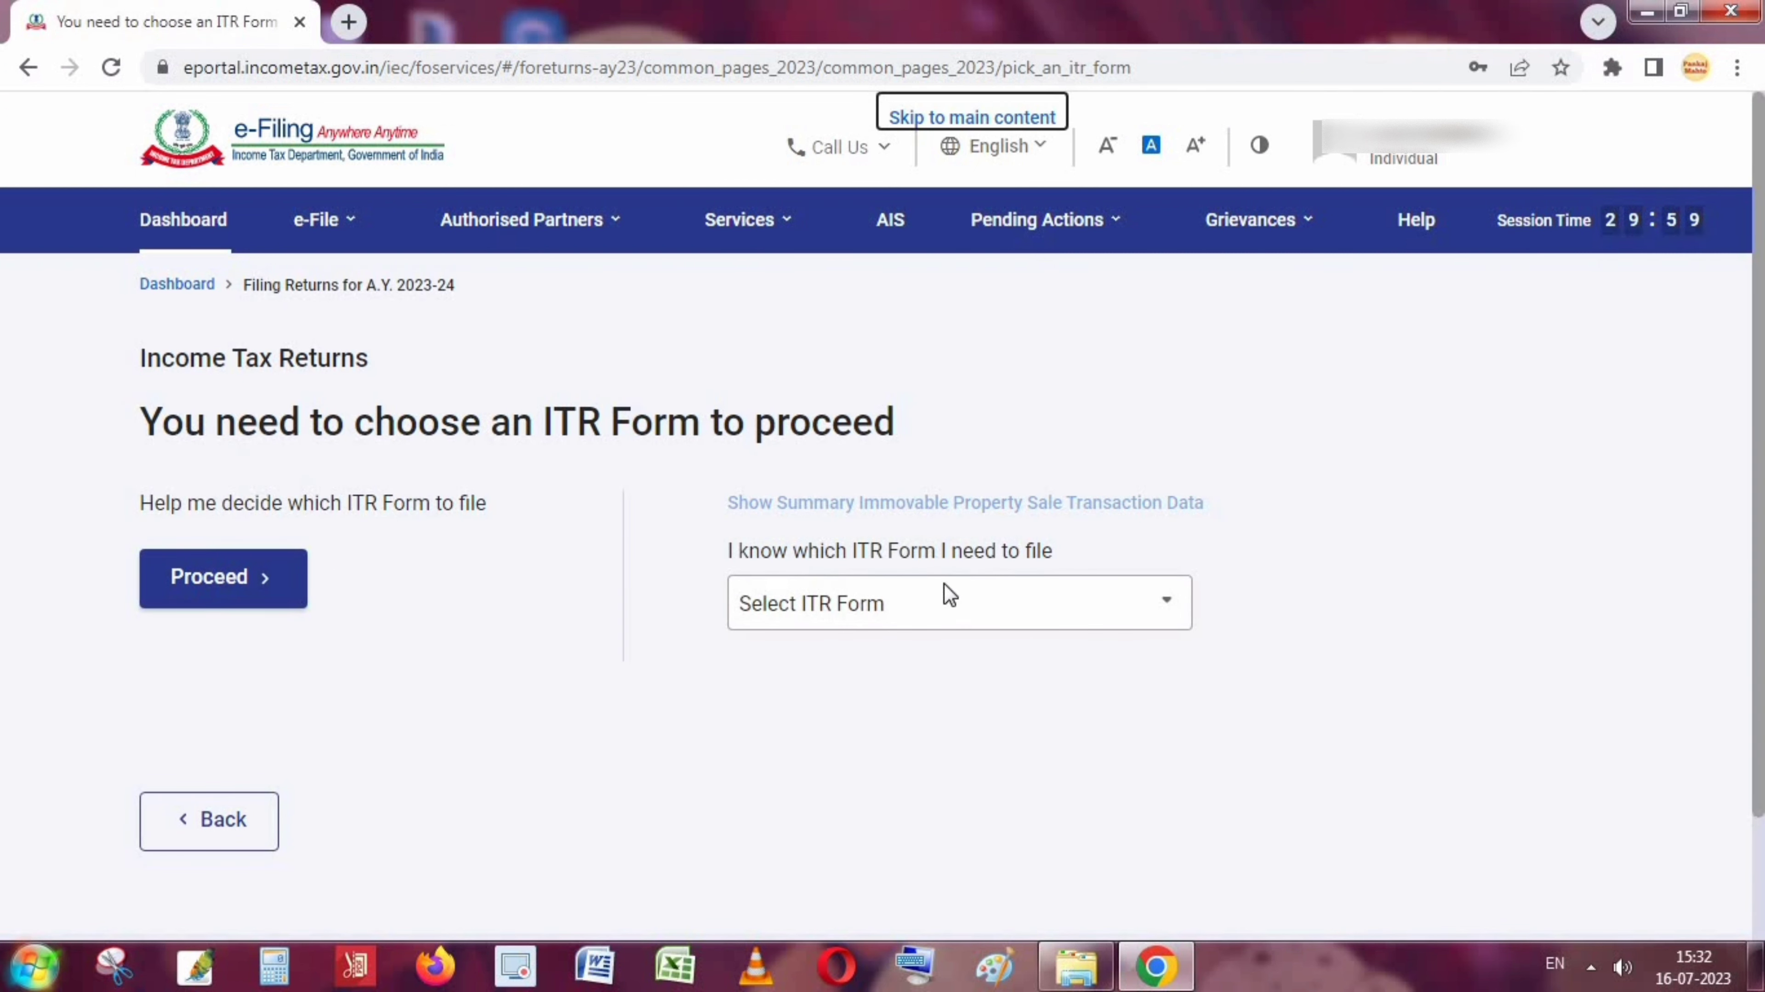
# Choose ITR-4 as the return form, proceed with it and get started to reach the filing-reason questions.
pyautogui.click(930, 614)
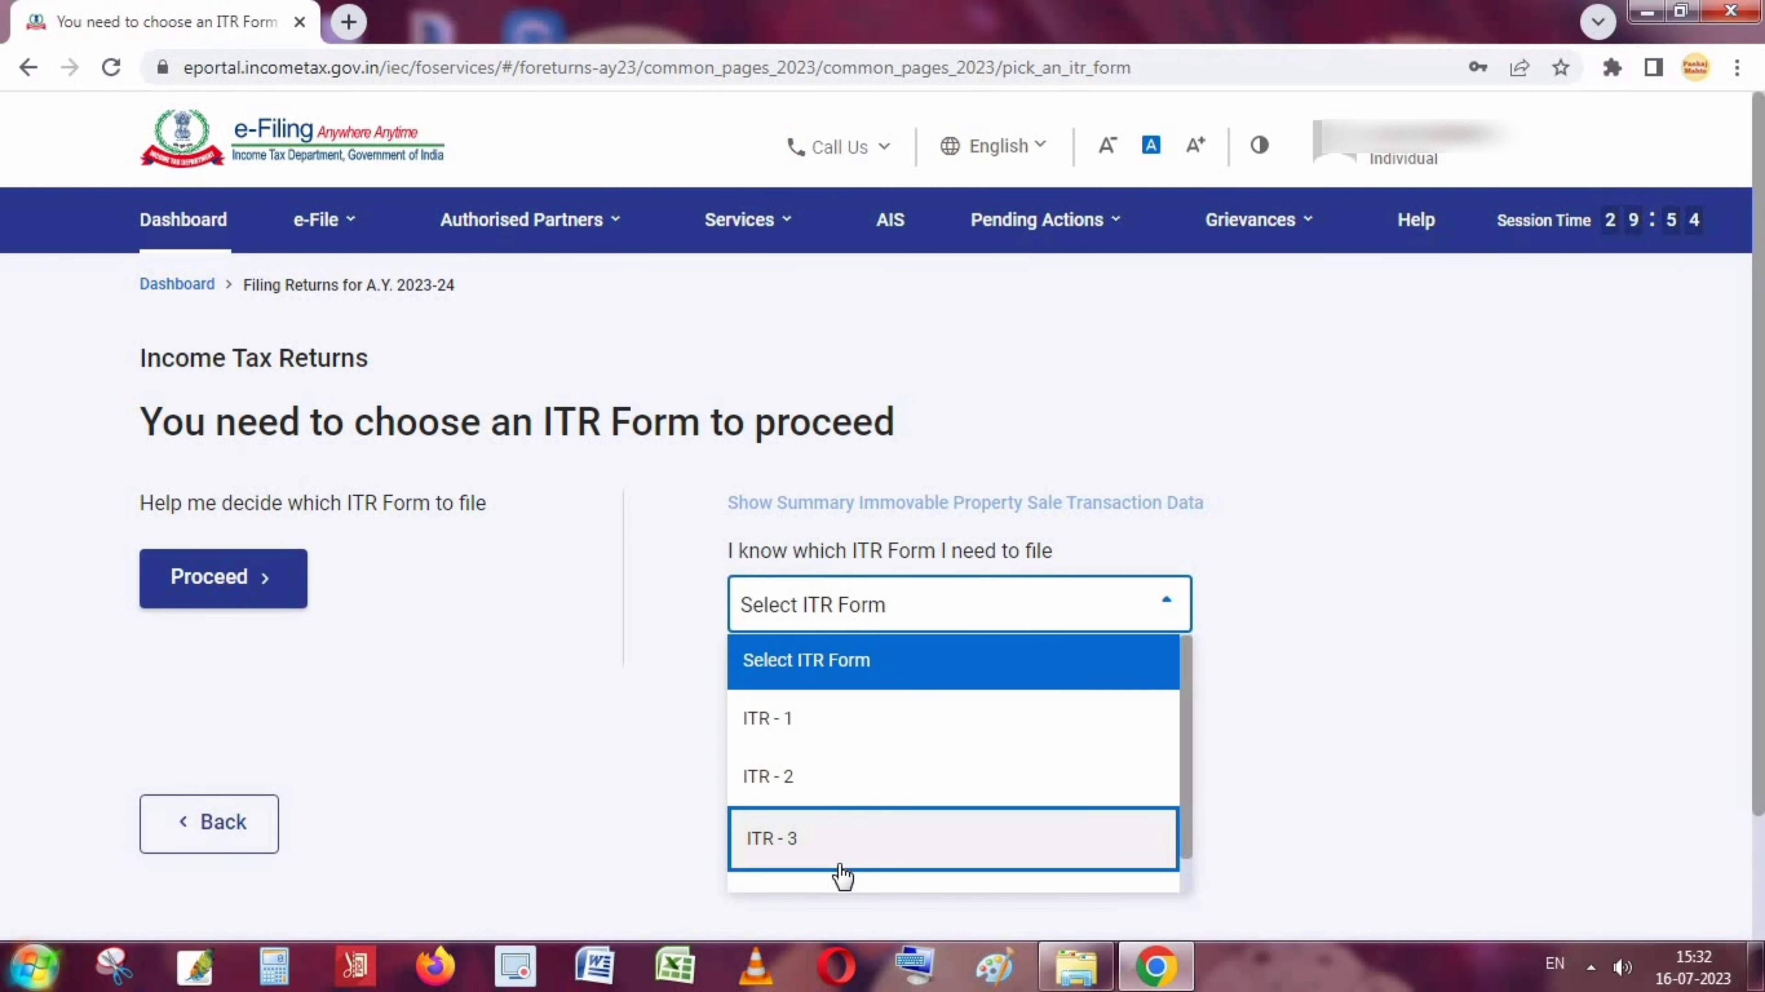
pyautogui.scroll(-1, 842, 872)
pyautogui.scroll(-2, 844, 868)
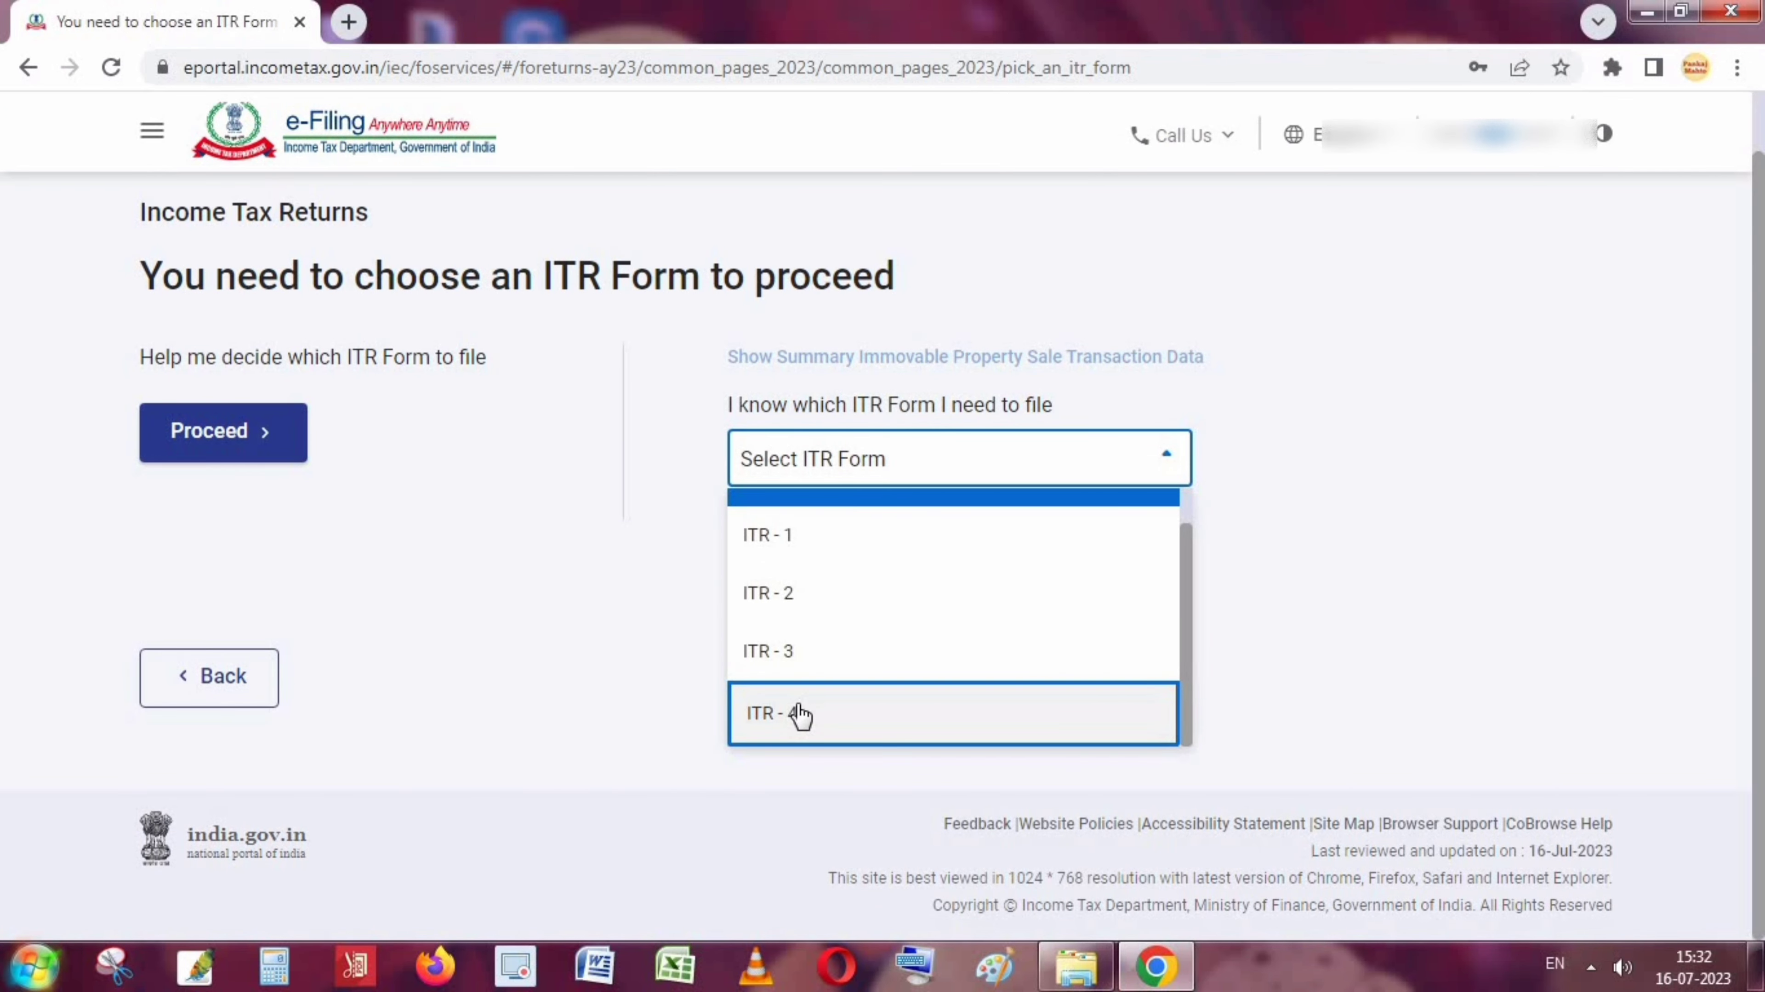
pyautogui.click(799, 709)
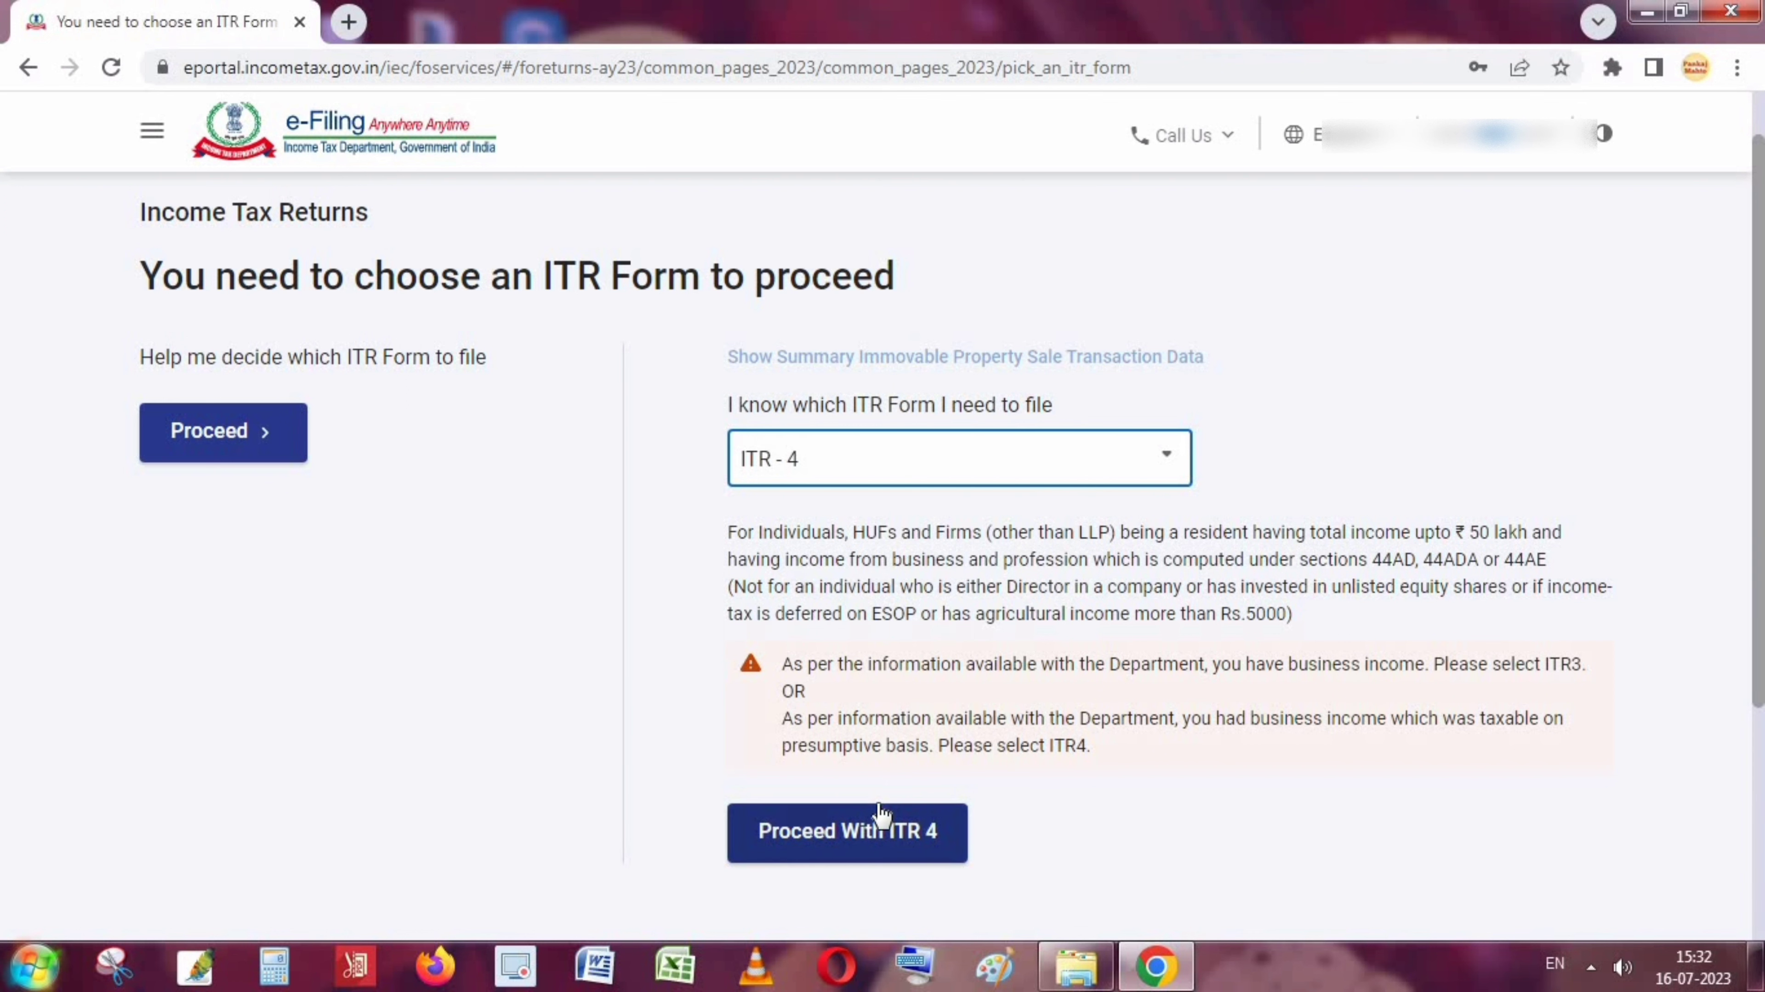
pyautogui.scroll(-2, 892, 827)
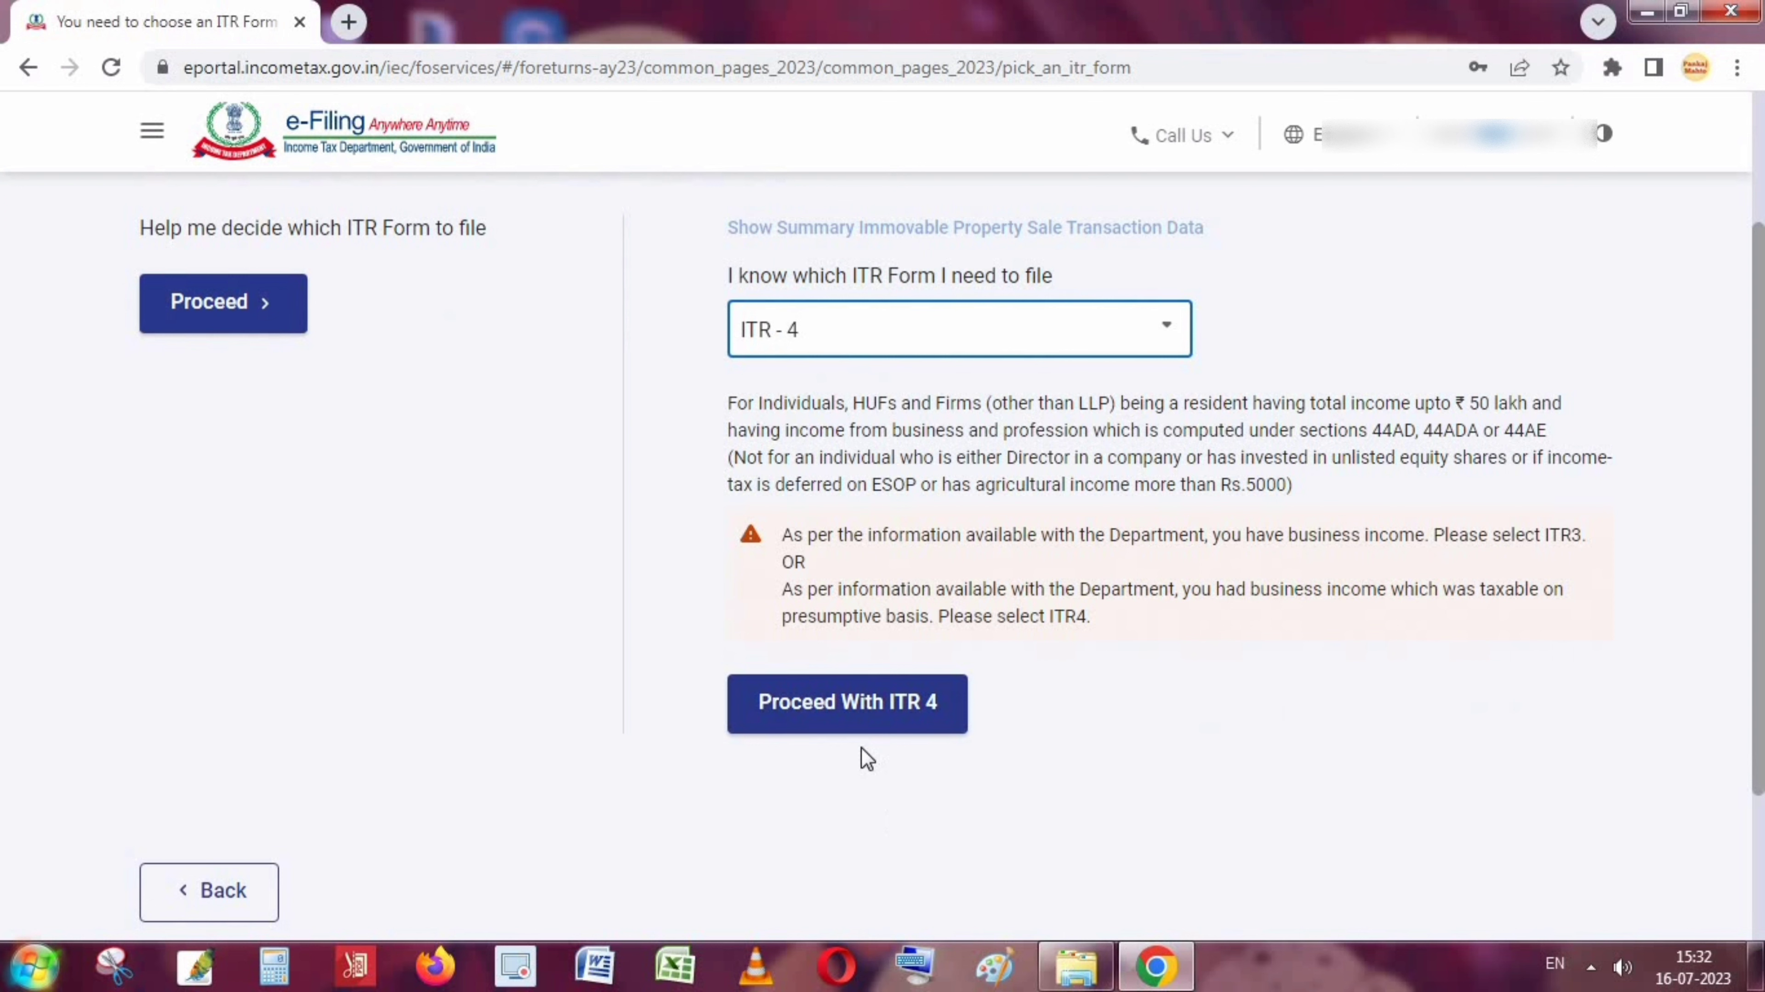
pyautogui.click(878, 714)
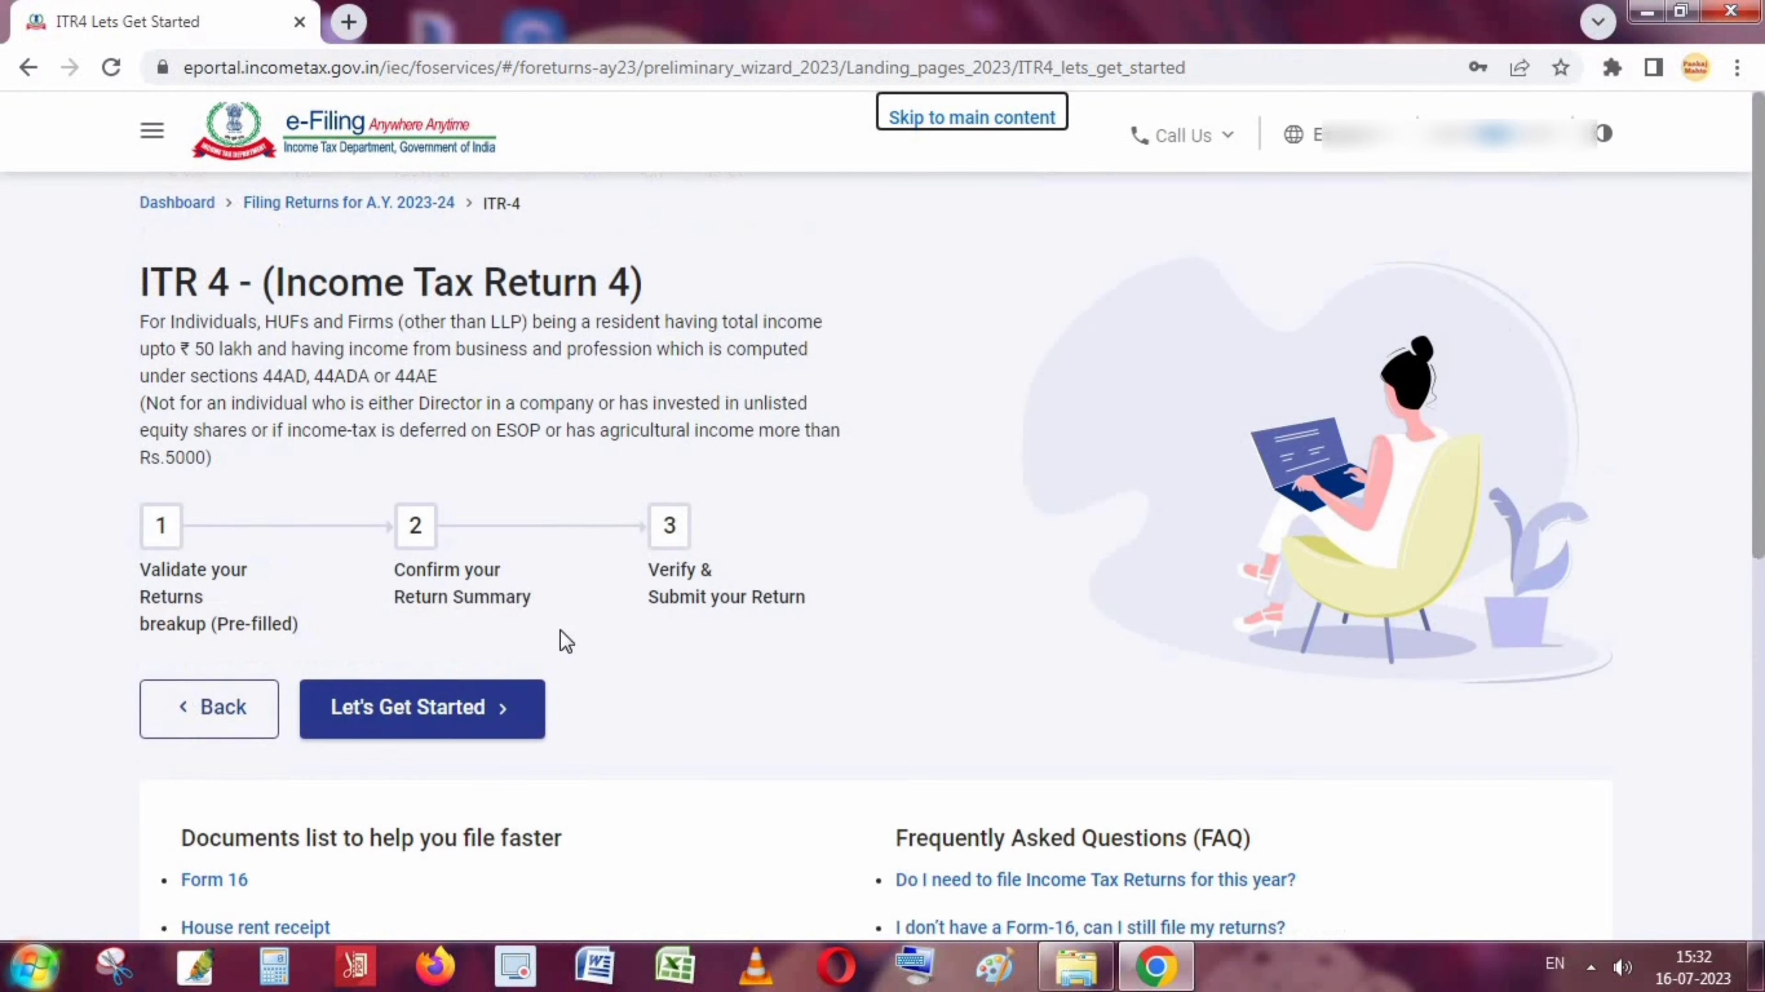
pyautogui.scroll(-5, 587, 731)
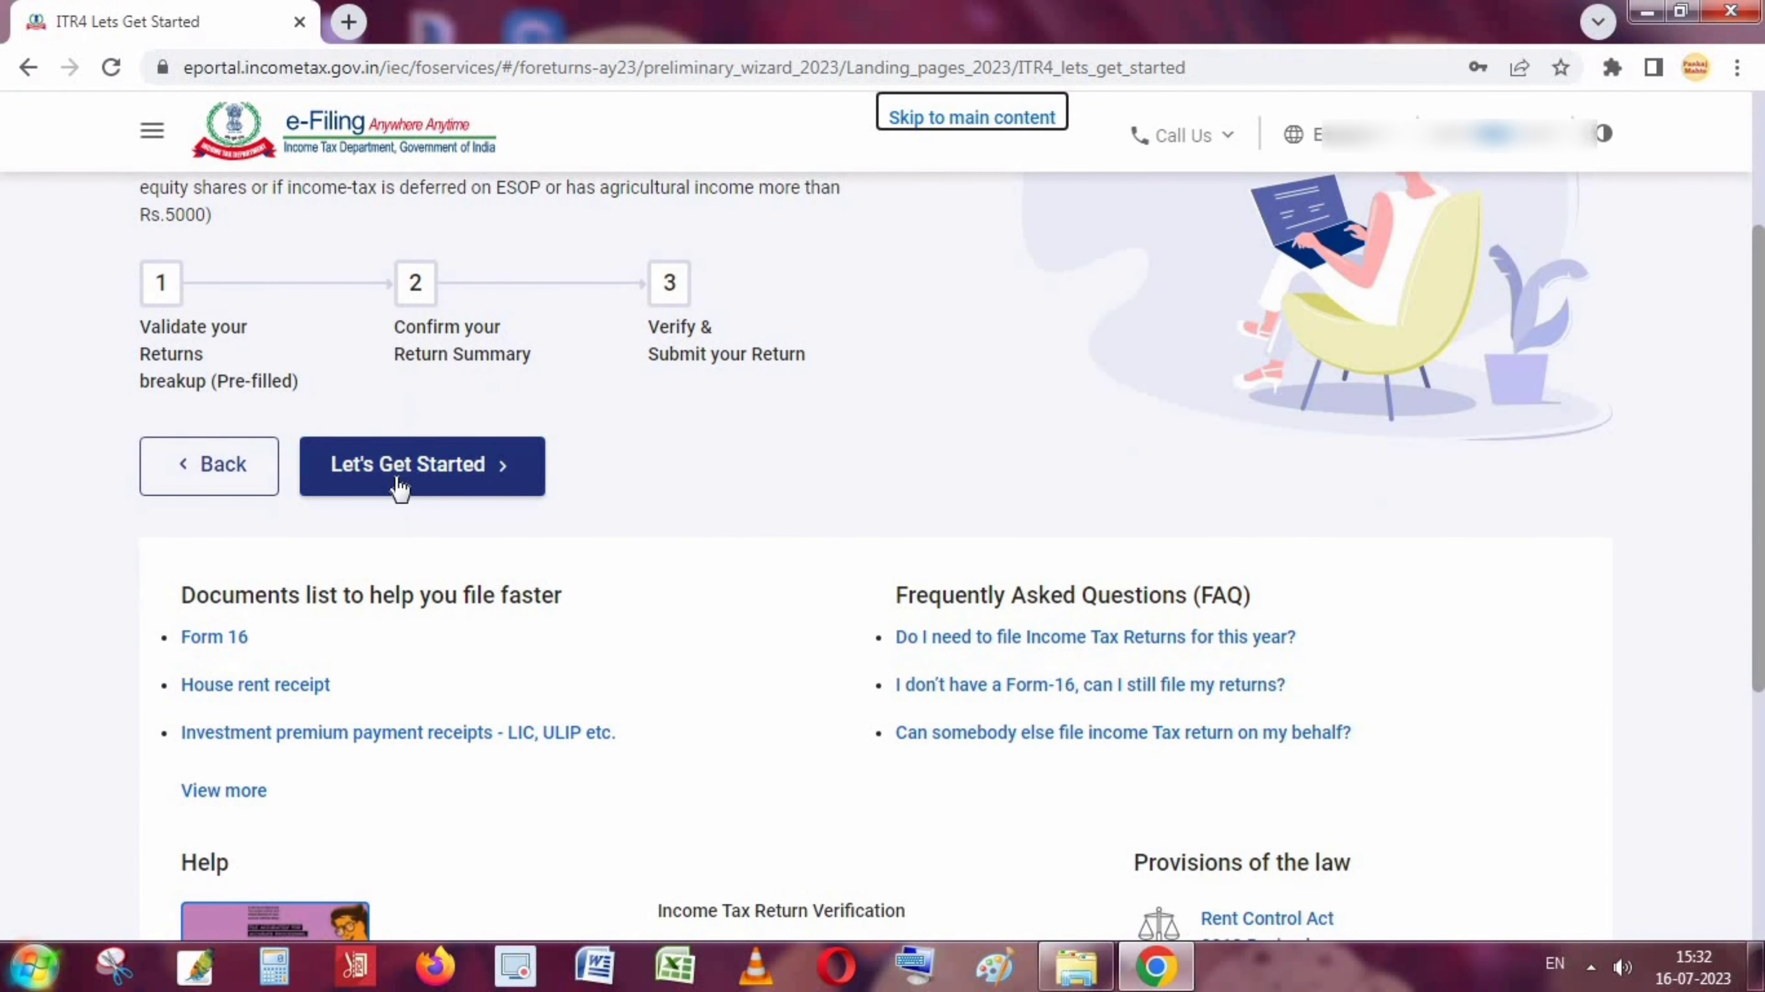
pyautogui.click(451, 470)
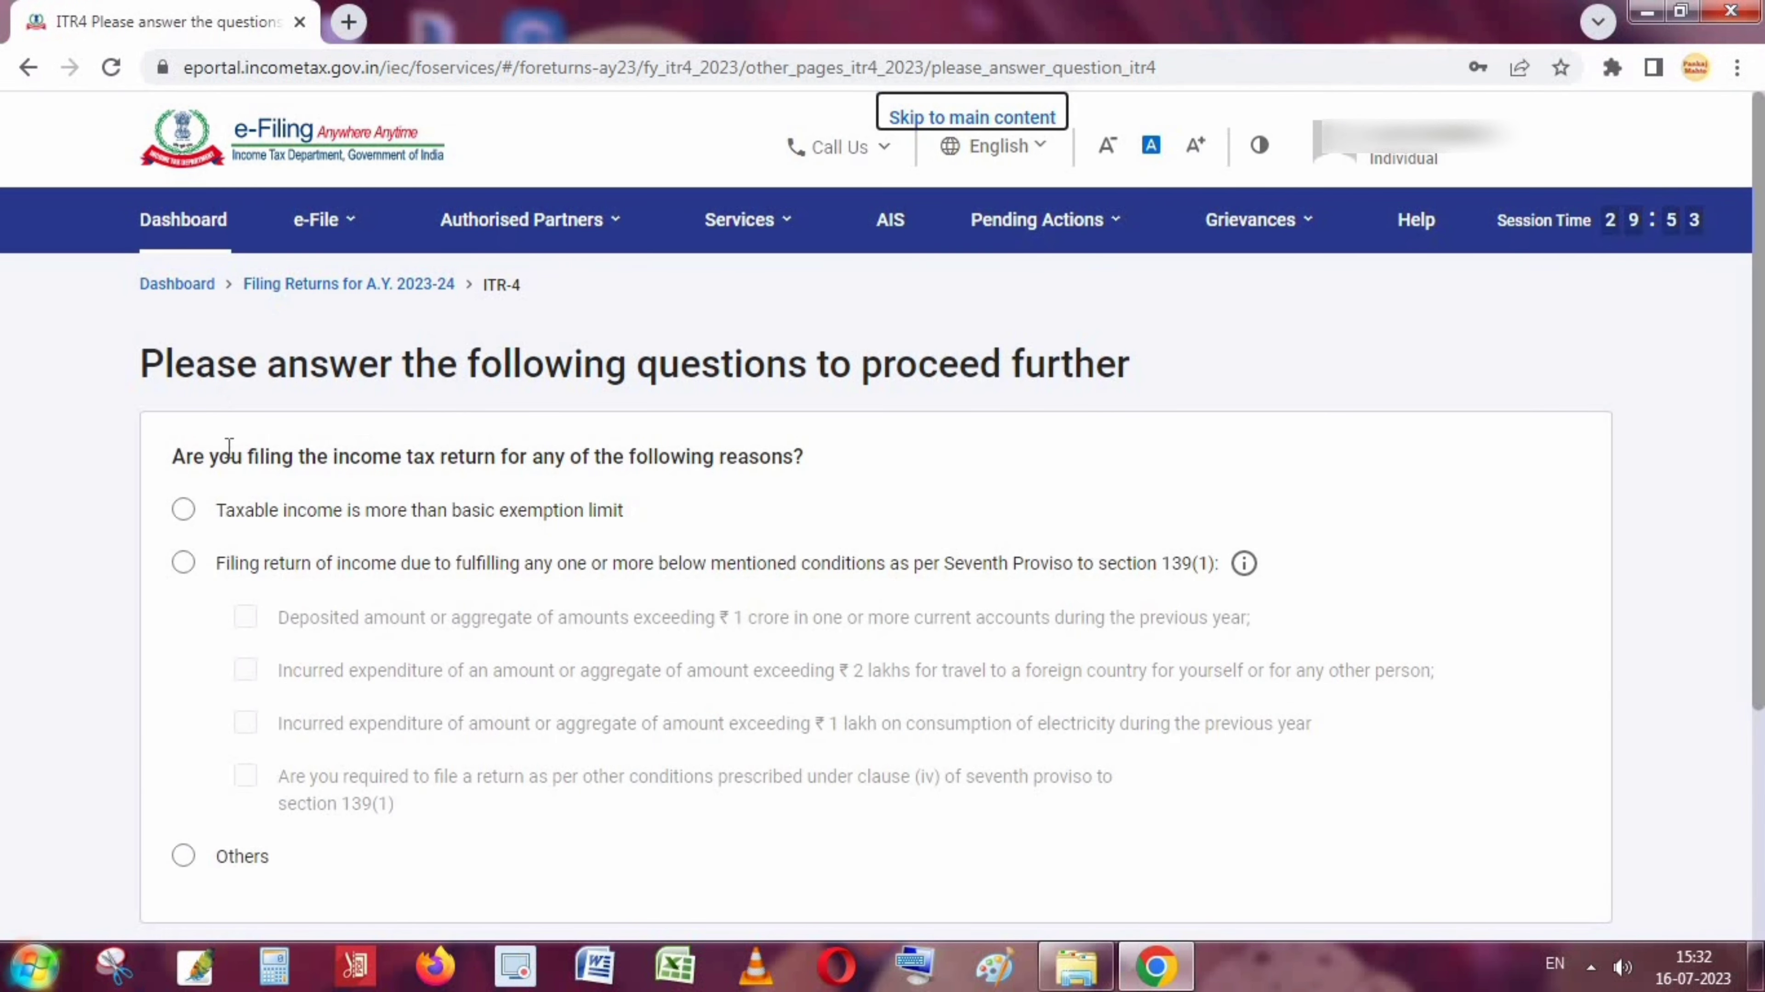
# Give taxable income above the basic exemption limit as the filing reason, continue and acknowledge the pre-filled return notice.
pyautogui.click(185, 515)
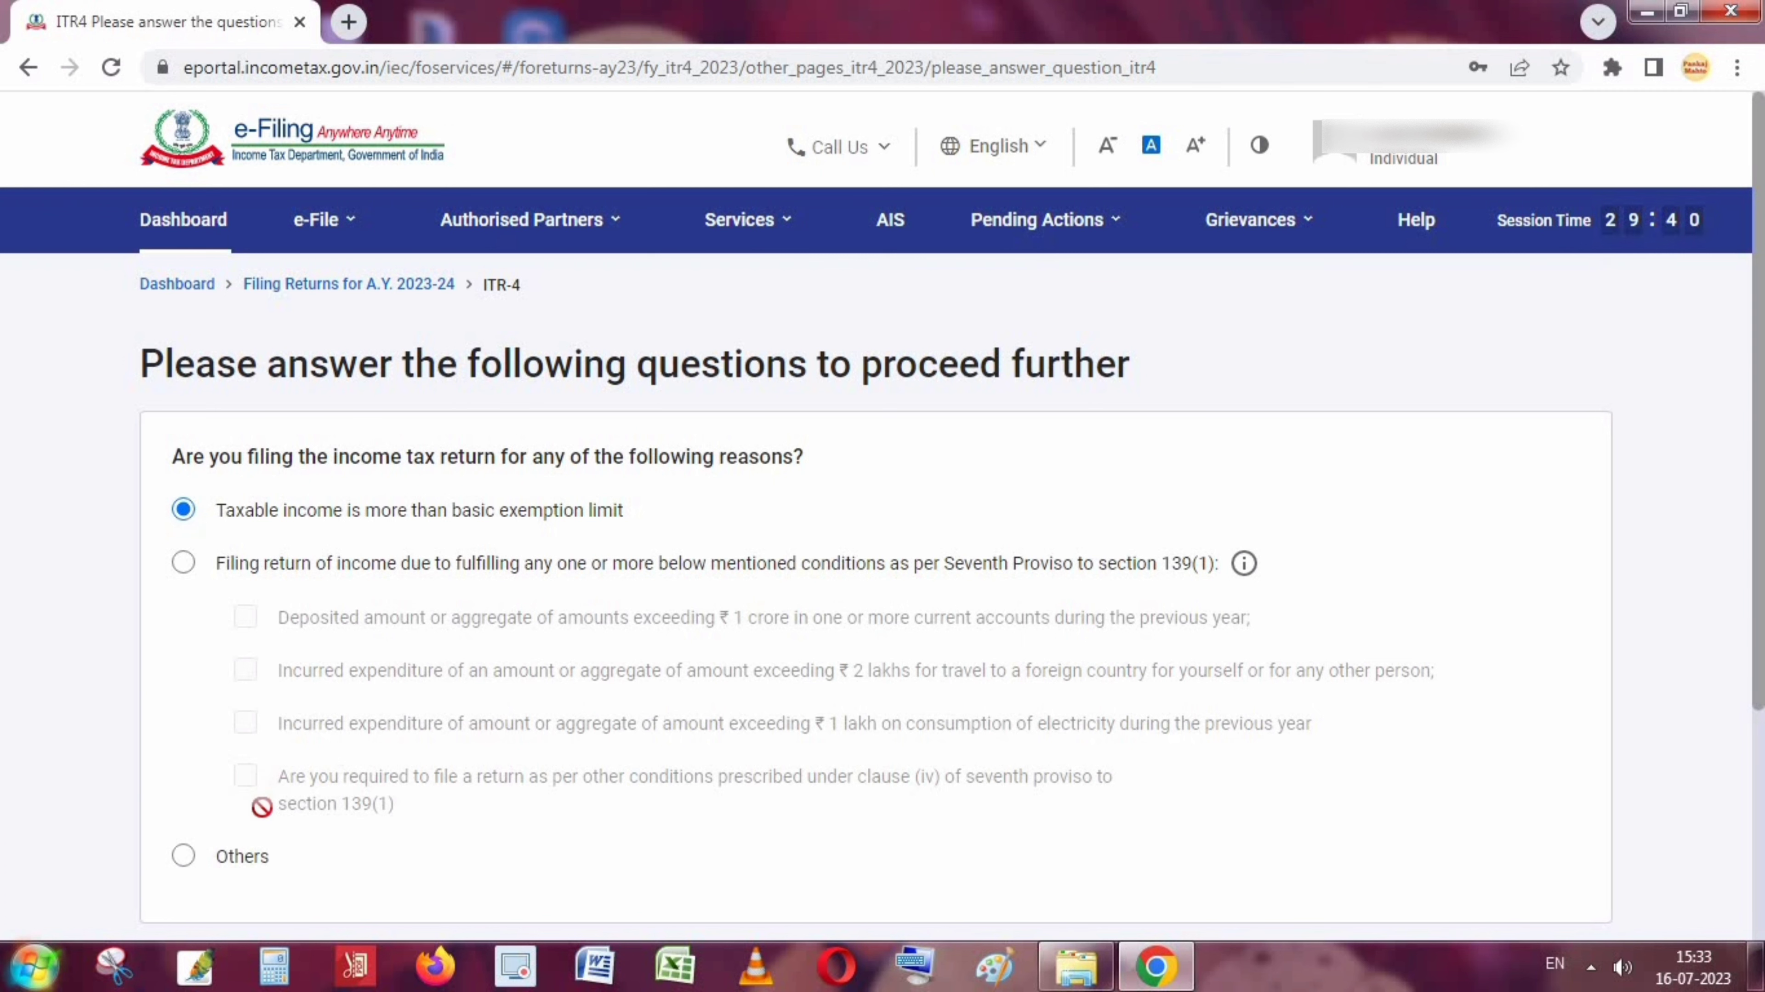
pyautogui.scroll(-5, 197, 678)
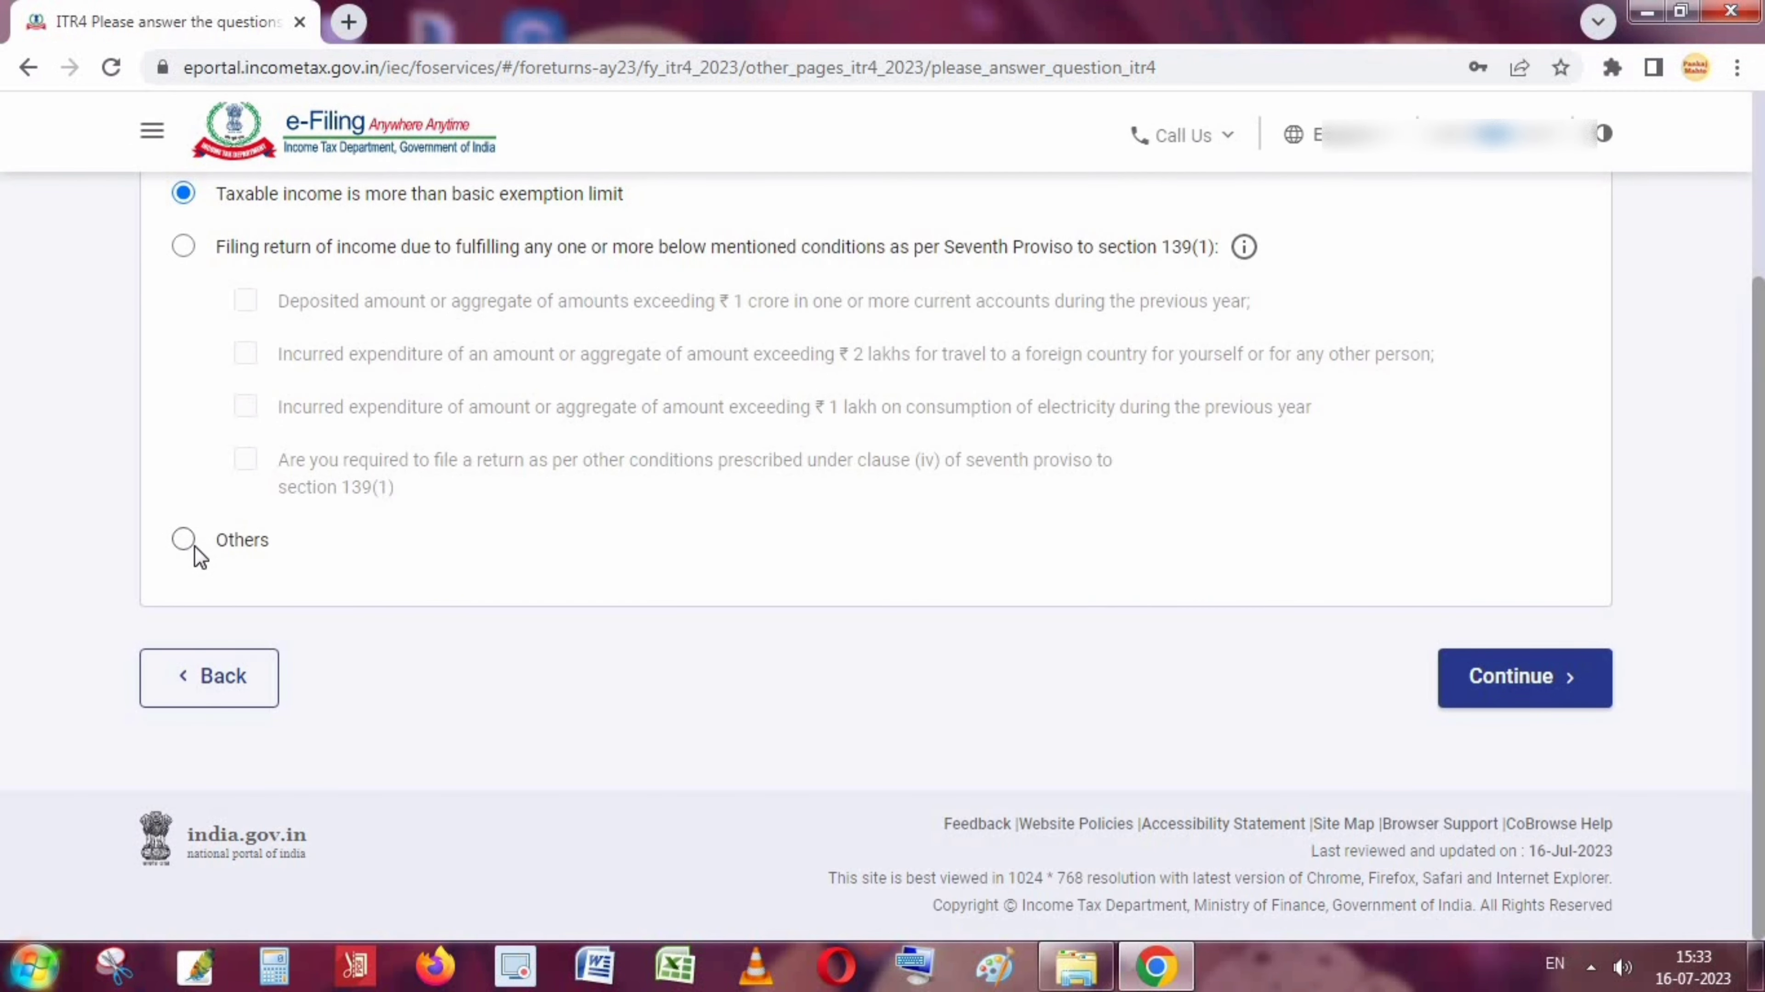
pyautogui.click(1513, 678)
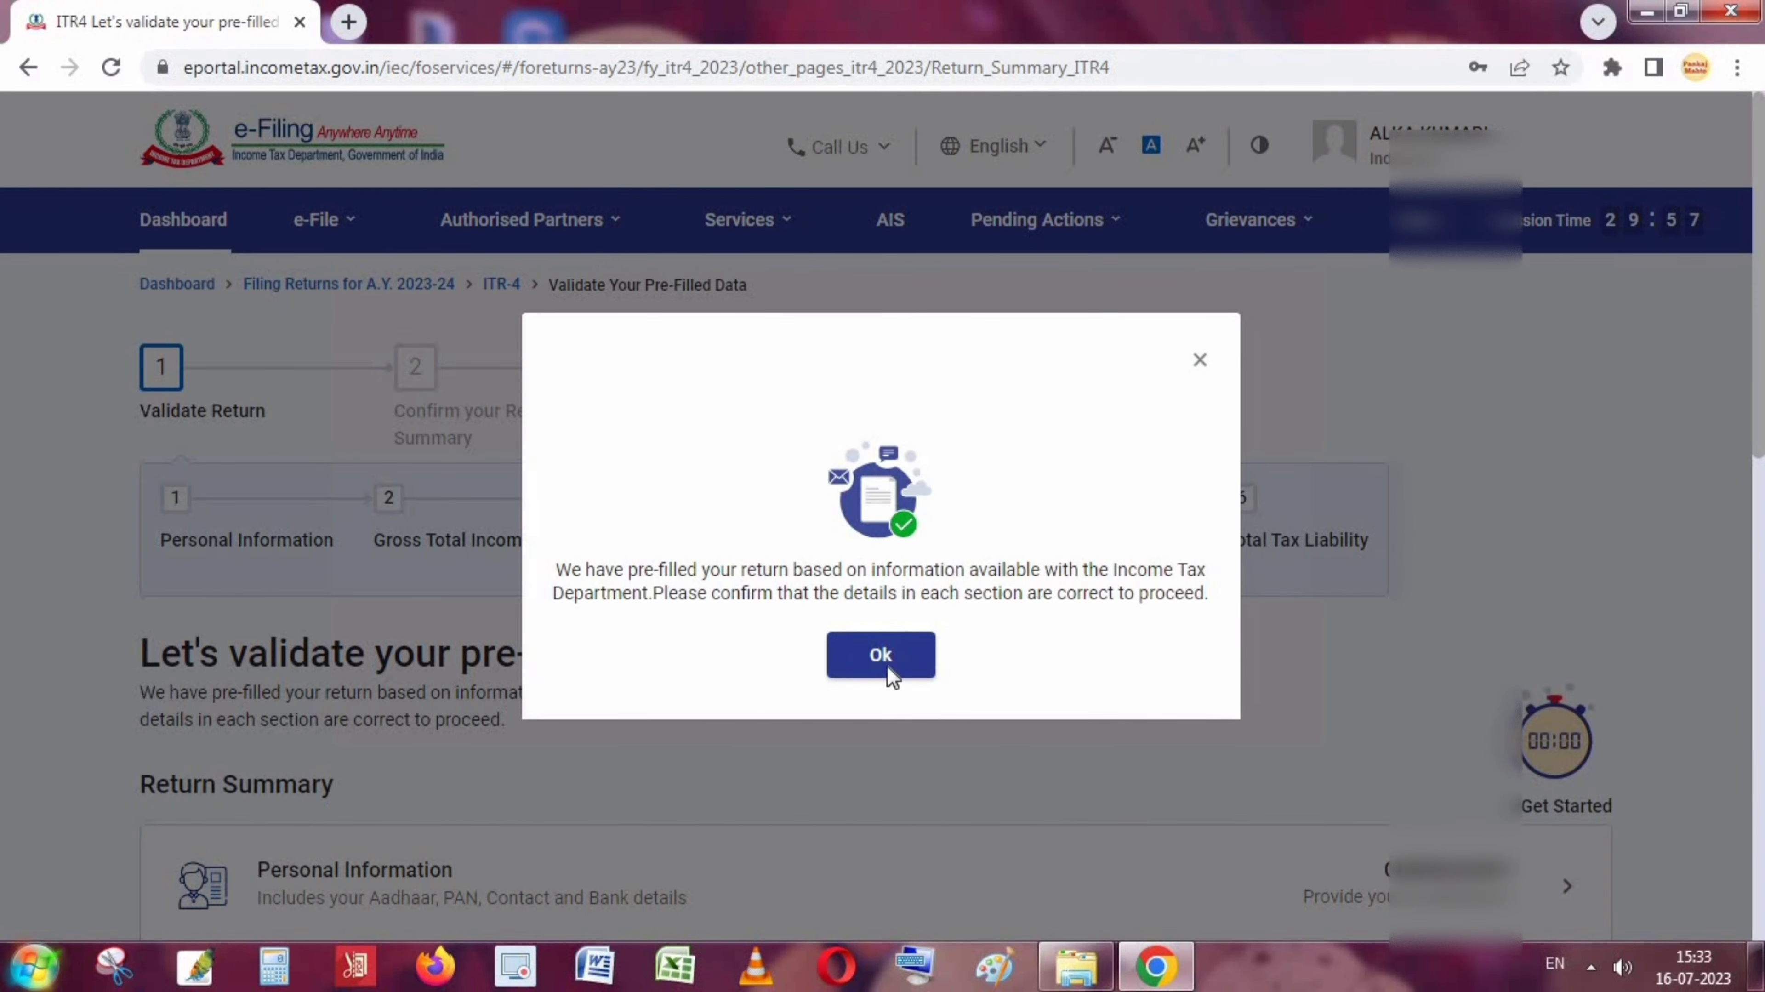
pyautogui.click(889, 666)
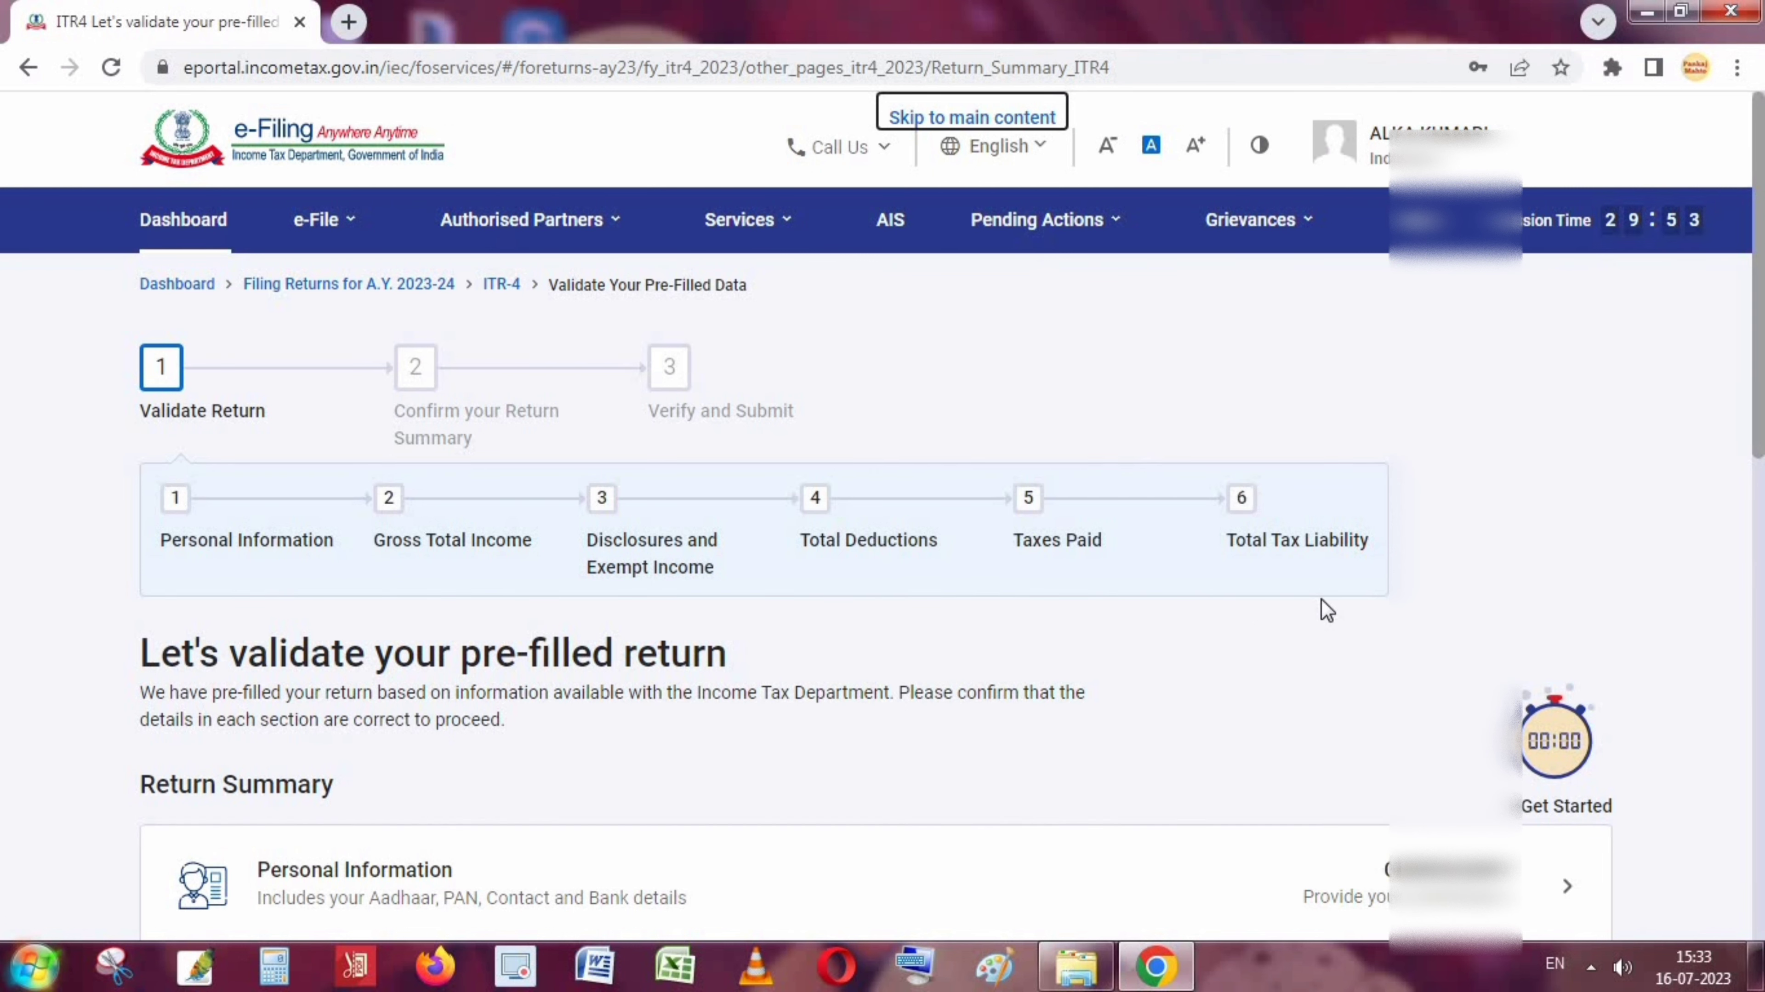
# Open the Personal Information section of the return summary and review the pre-filled profile and contact details.
pyautogui.scroll(-5, 1250, 653)
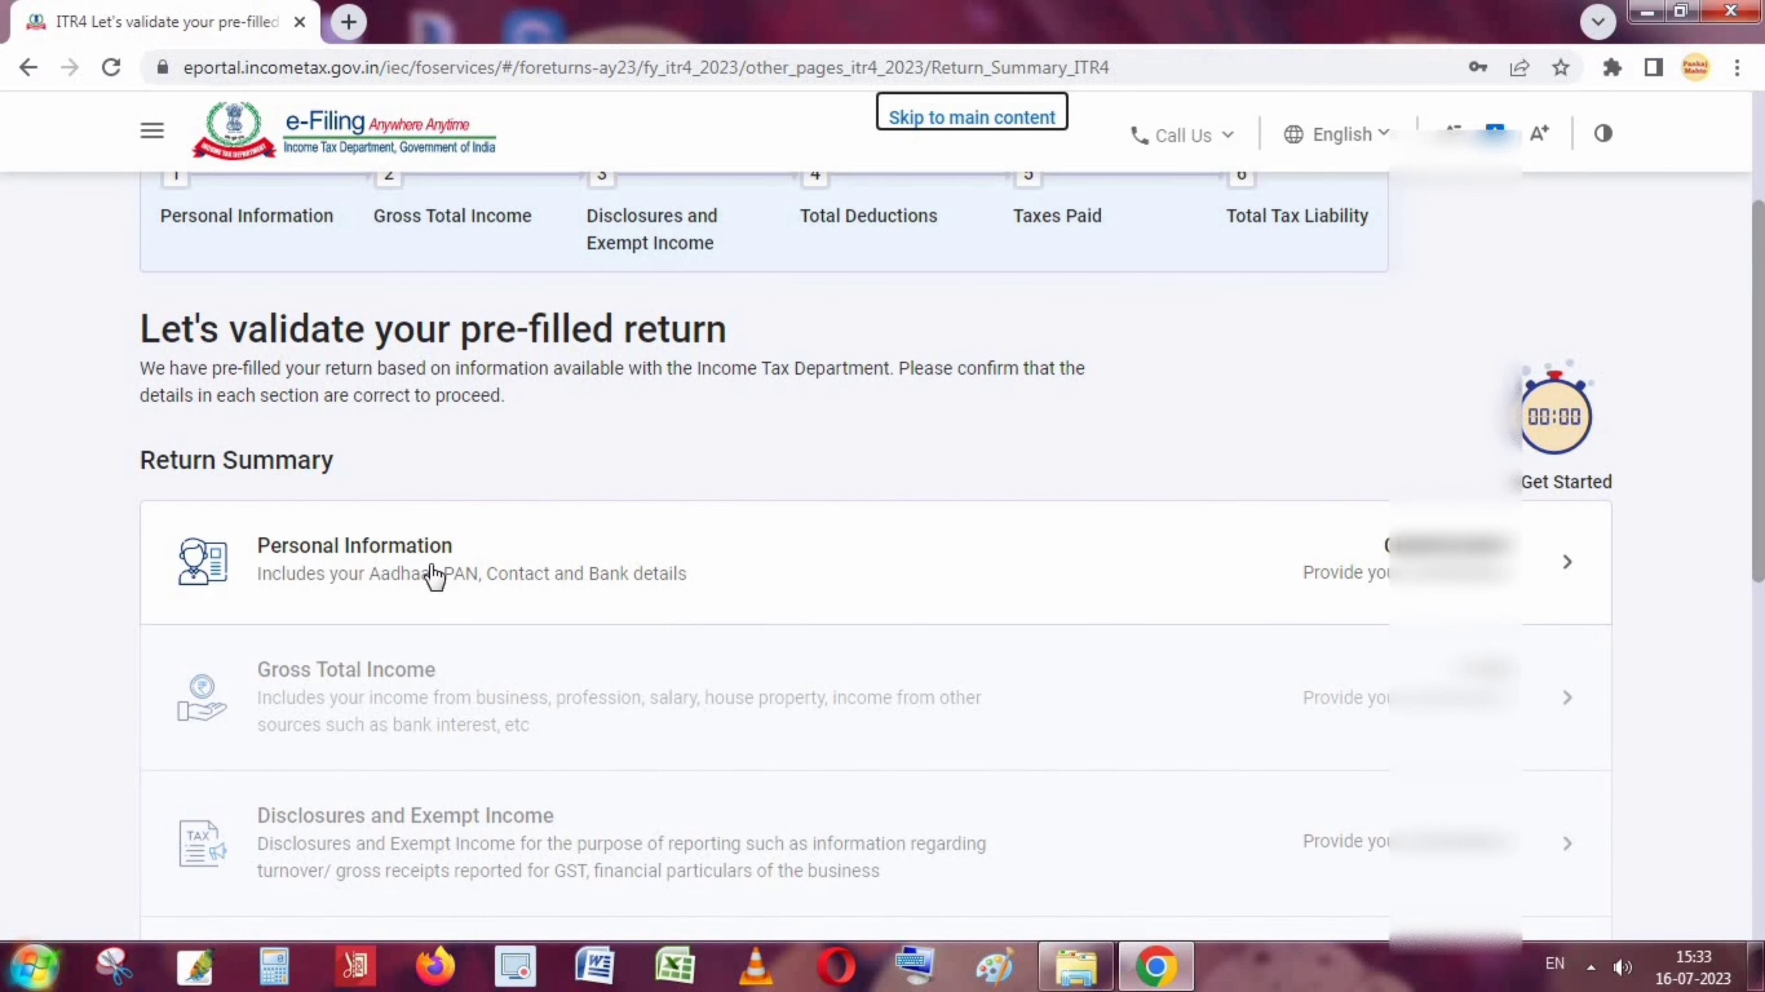
pyautogui.scroll(-2, 444, 577)
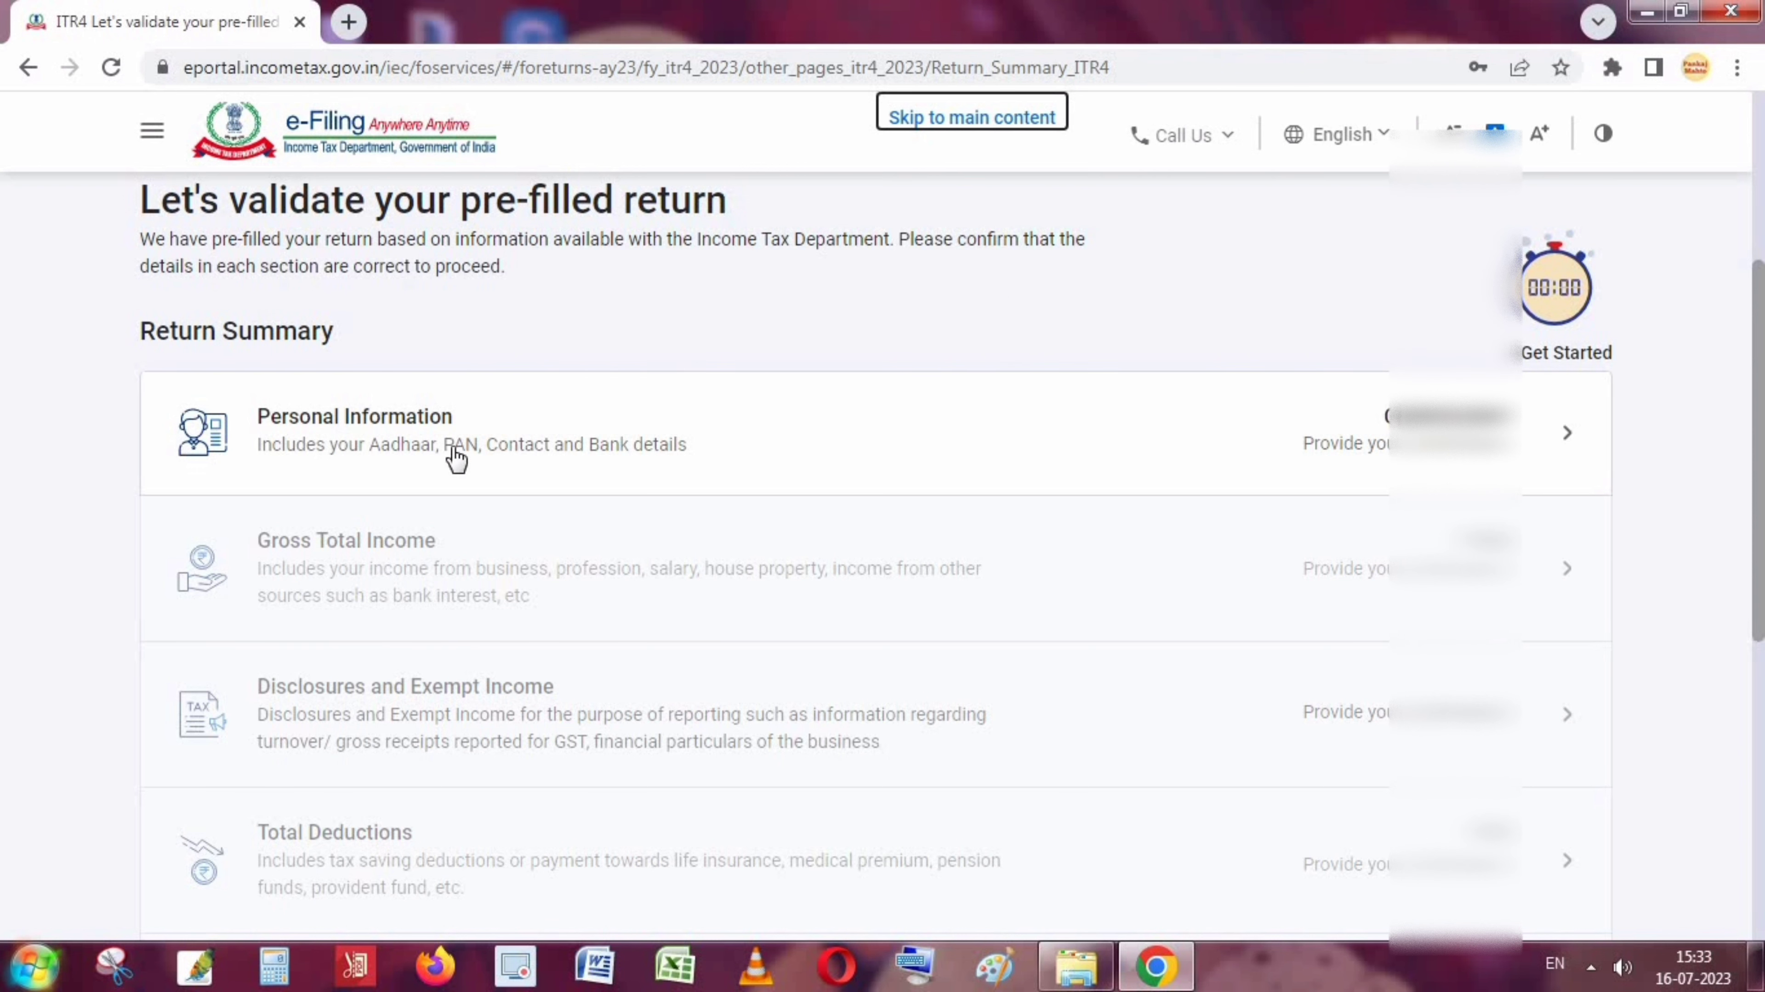
pyautogui.click(1462, 443)
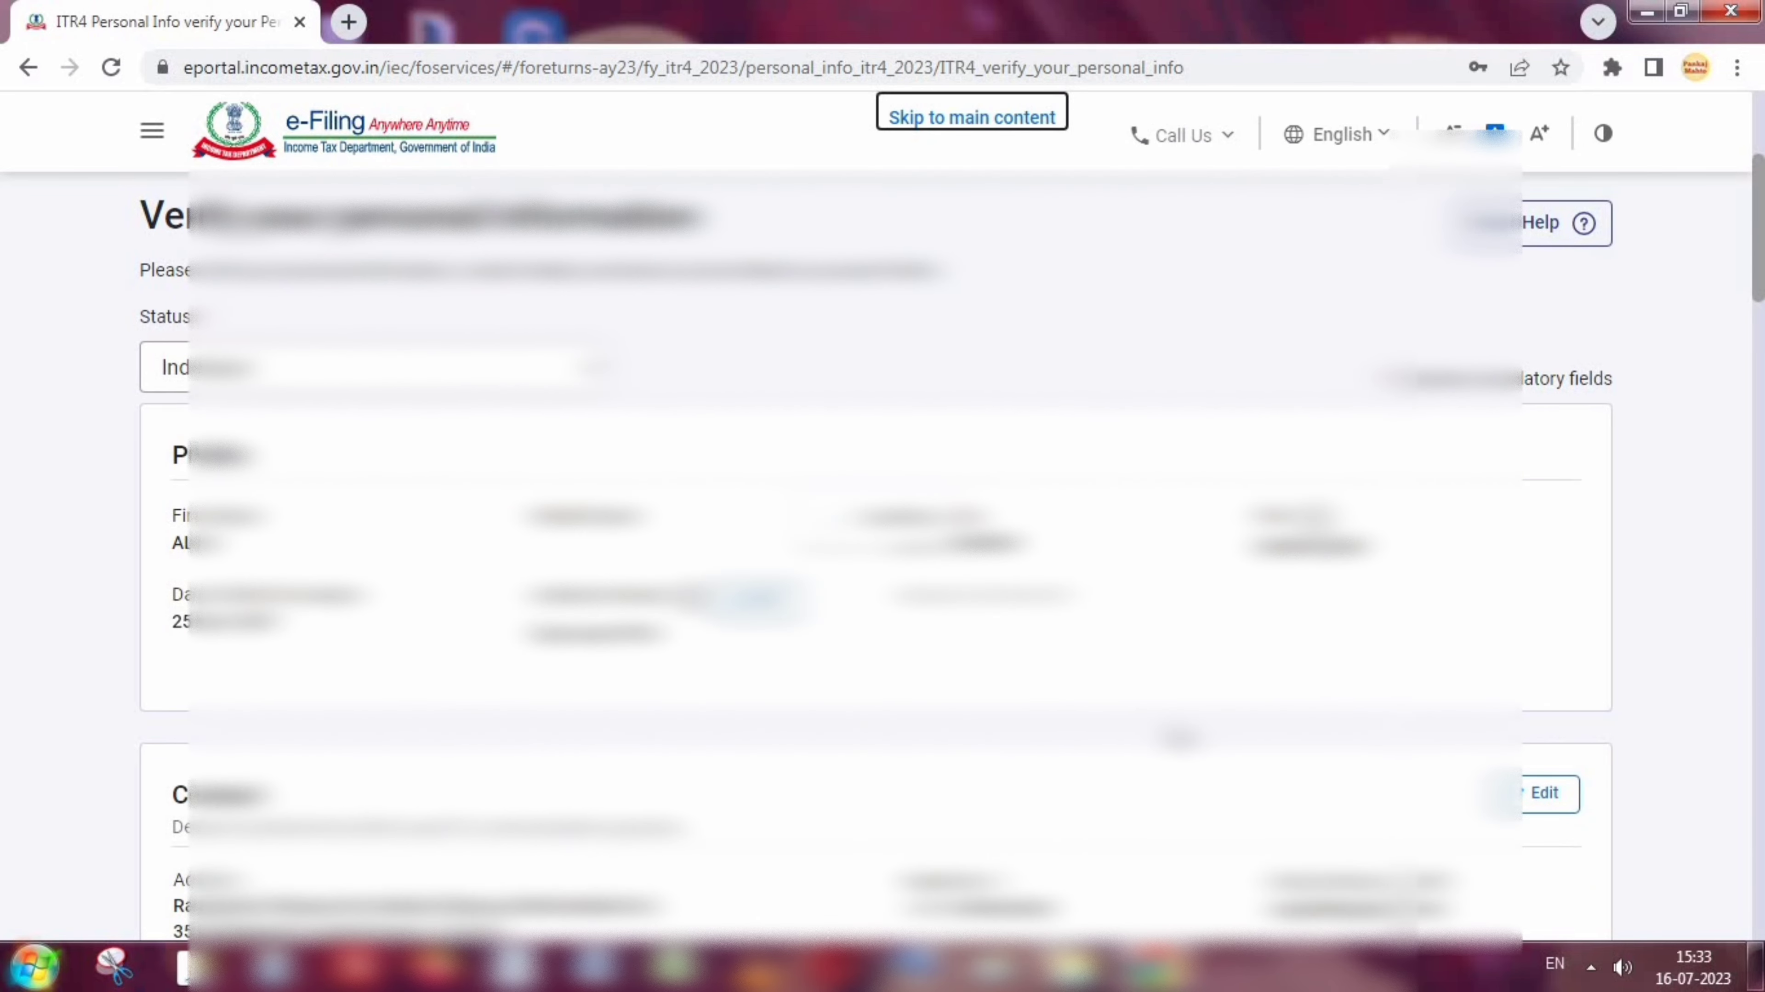
pyautogui.scroll(-5, 881, 556)
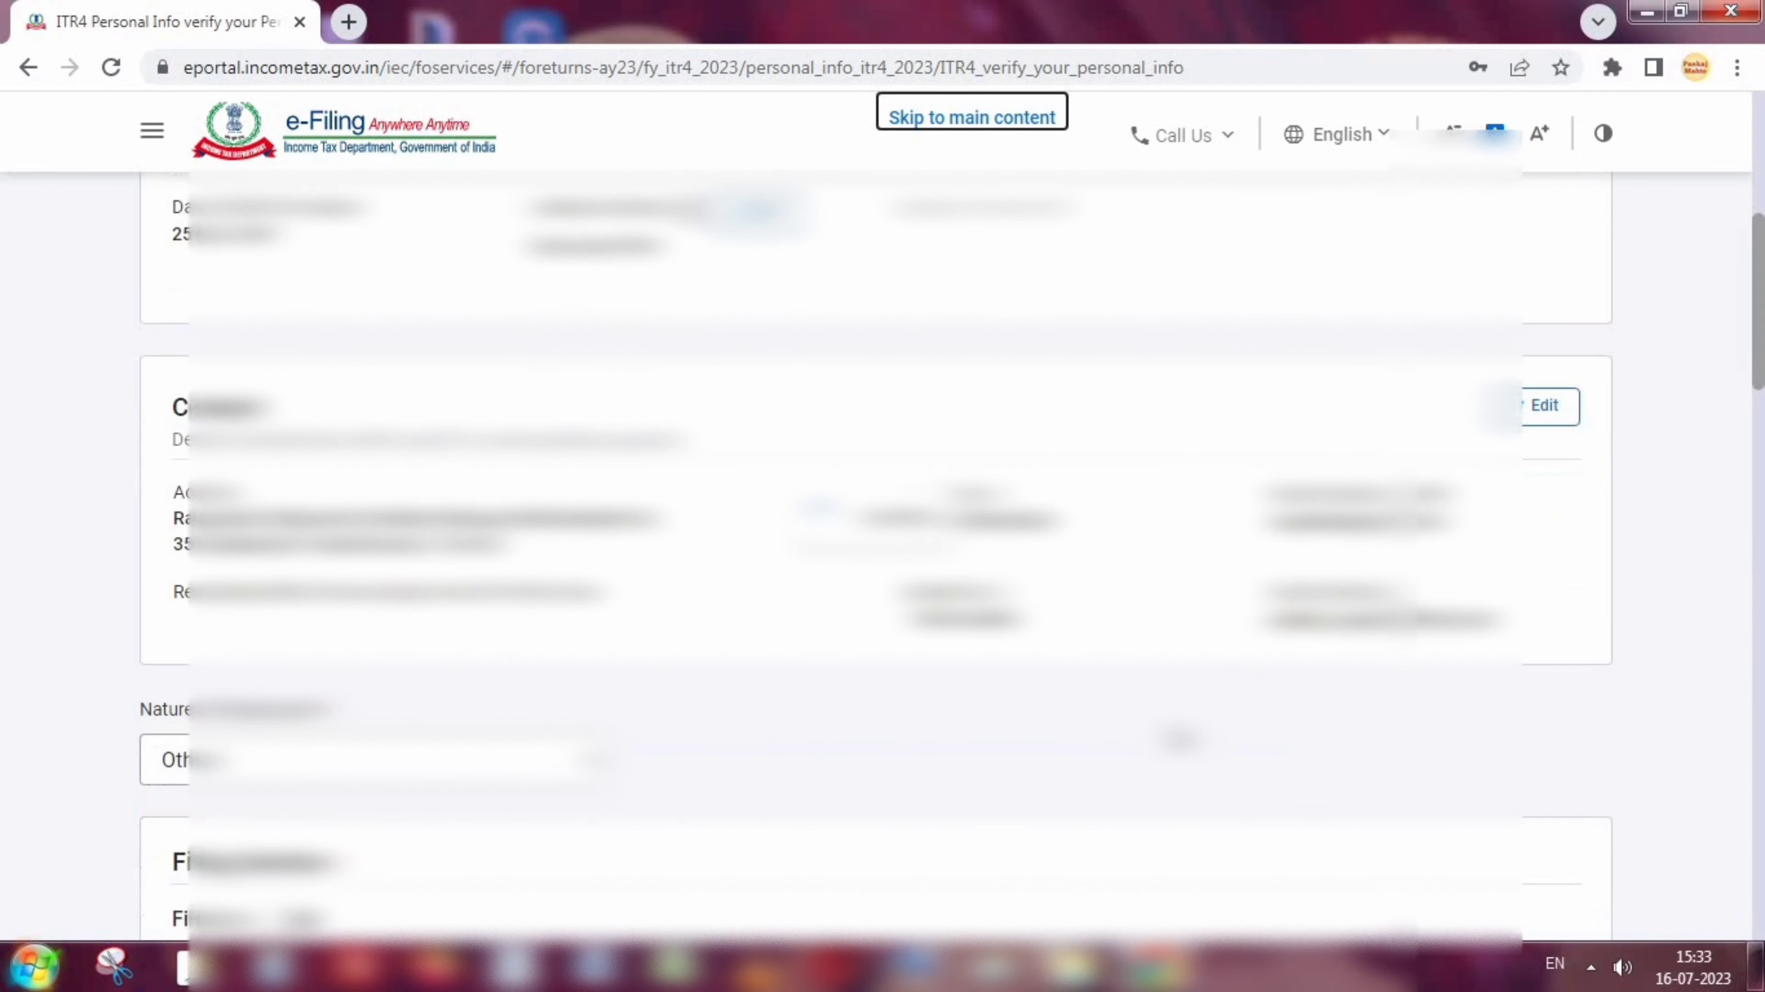
pyautogui.scroll(-2, 1181, 739)
pyautogui.scroll(7, 1180, 739)
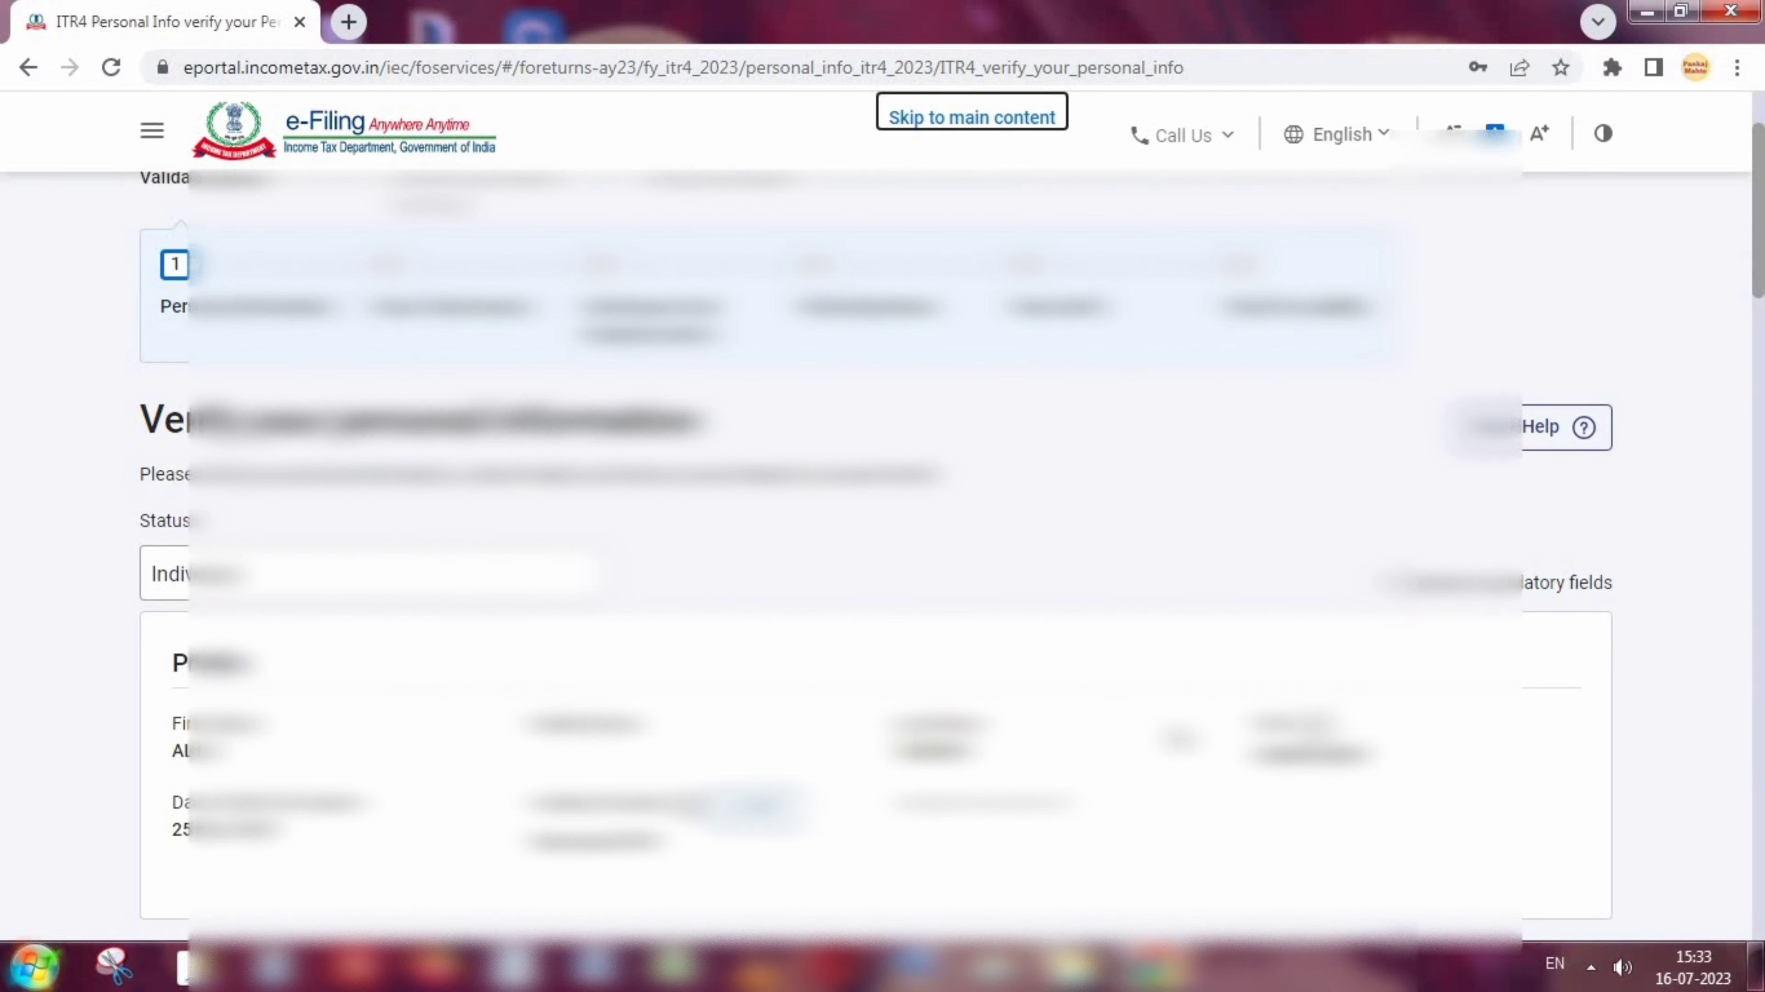
pyautogui.scroll(-12, 882, 556)
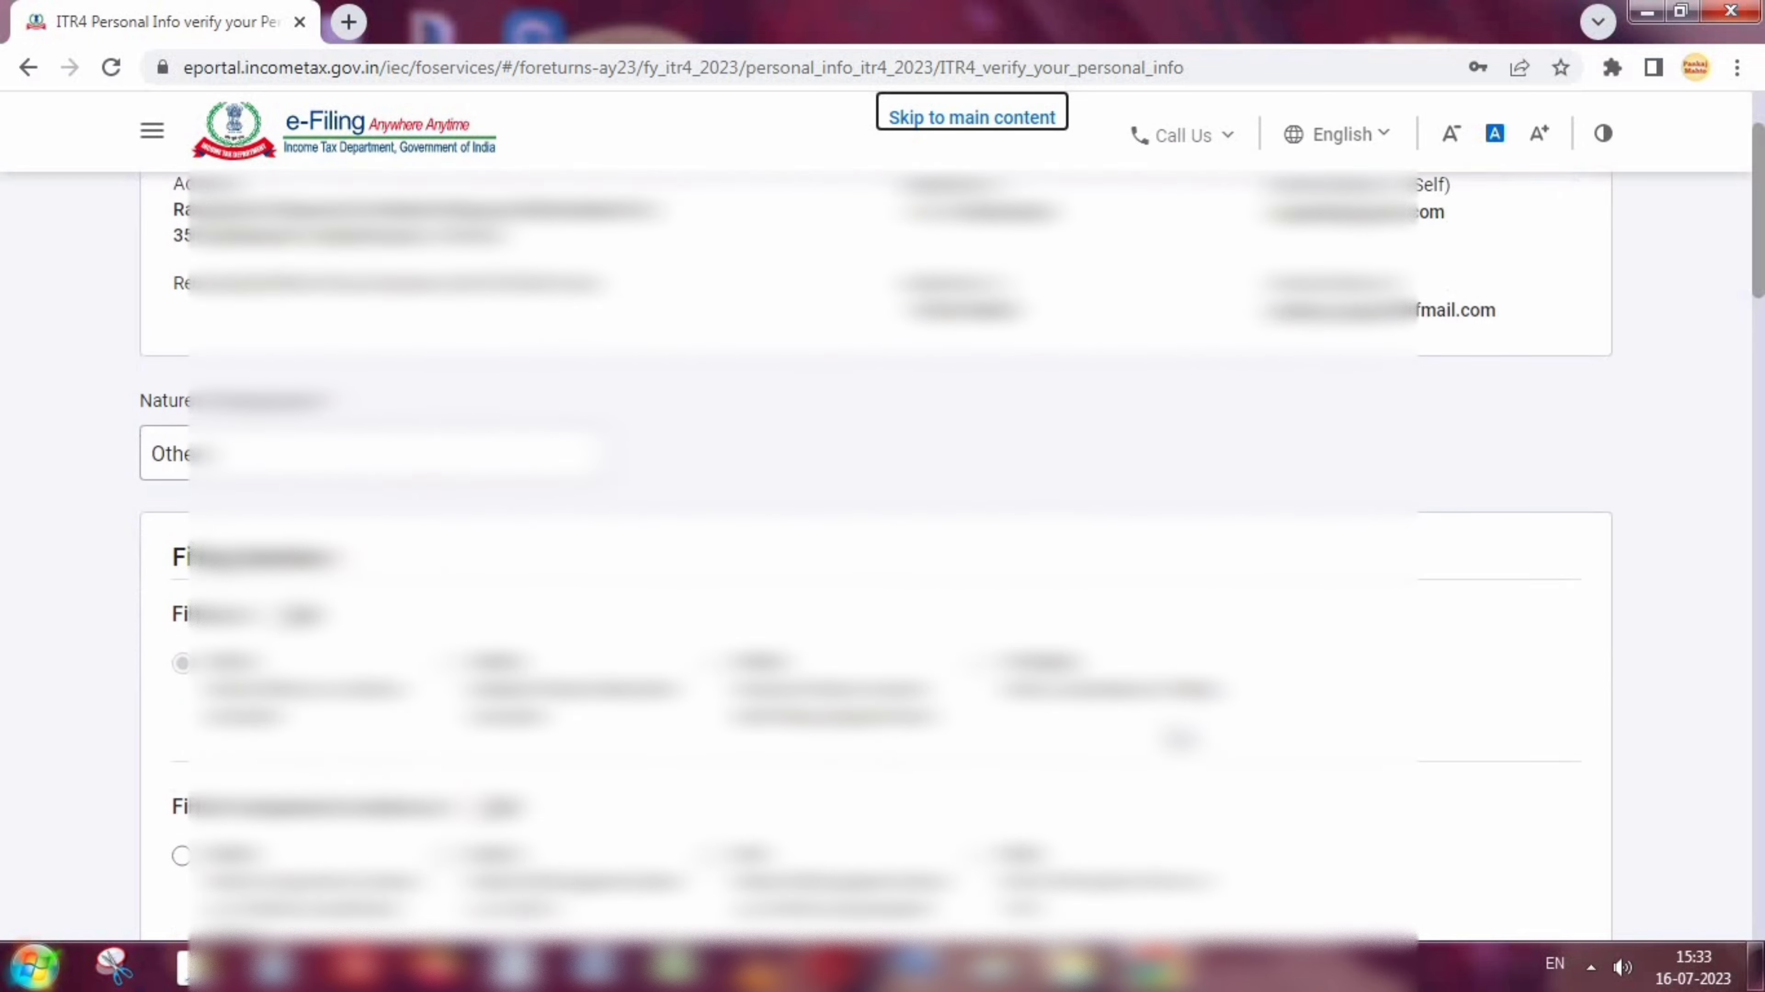
pyautogui.scroll(-2, 1180, 740)
# Look through the available Nature of Employment options, keeping Others as the selection.
pyautogui.click(253, 327)
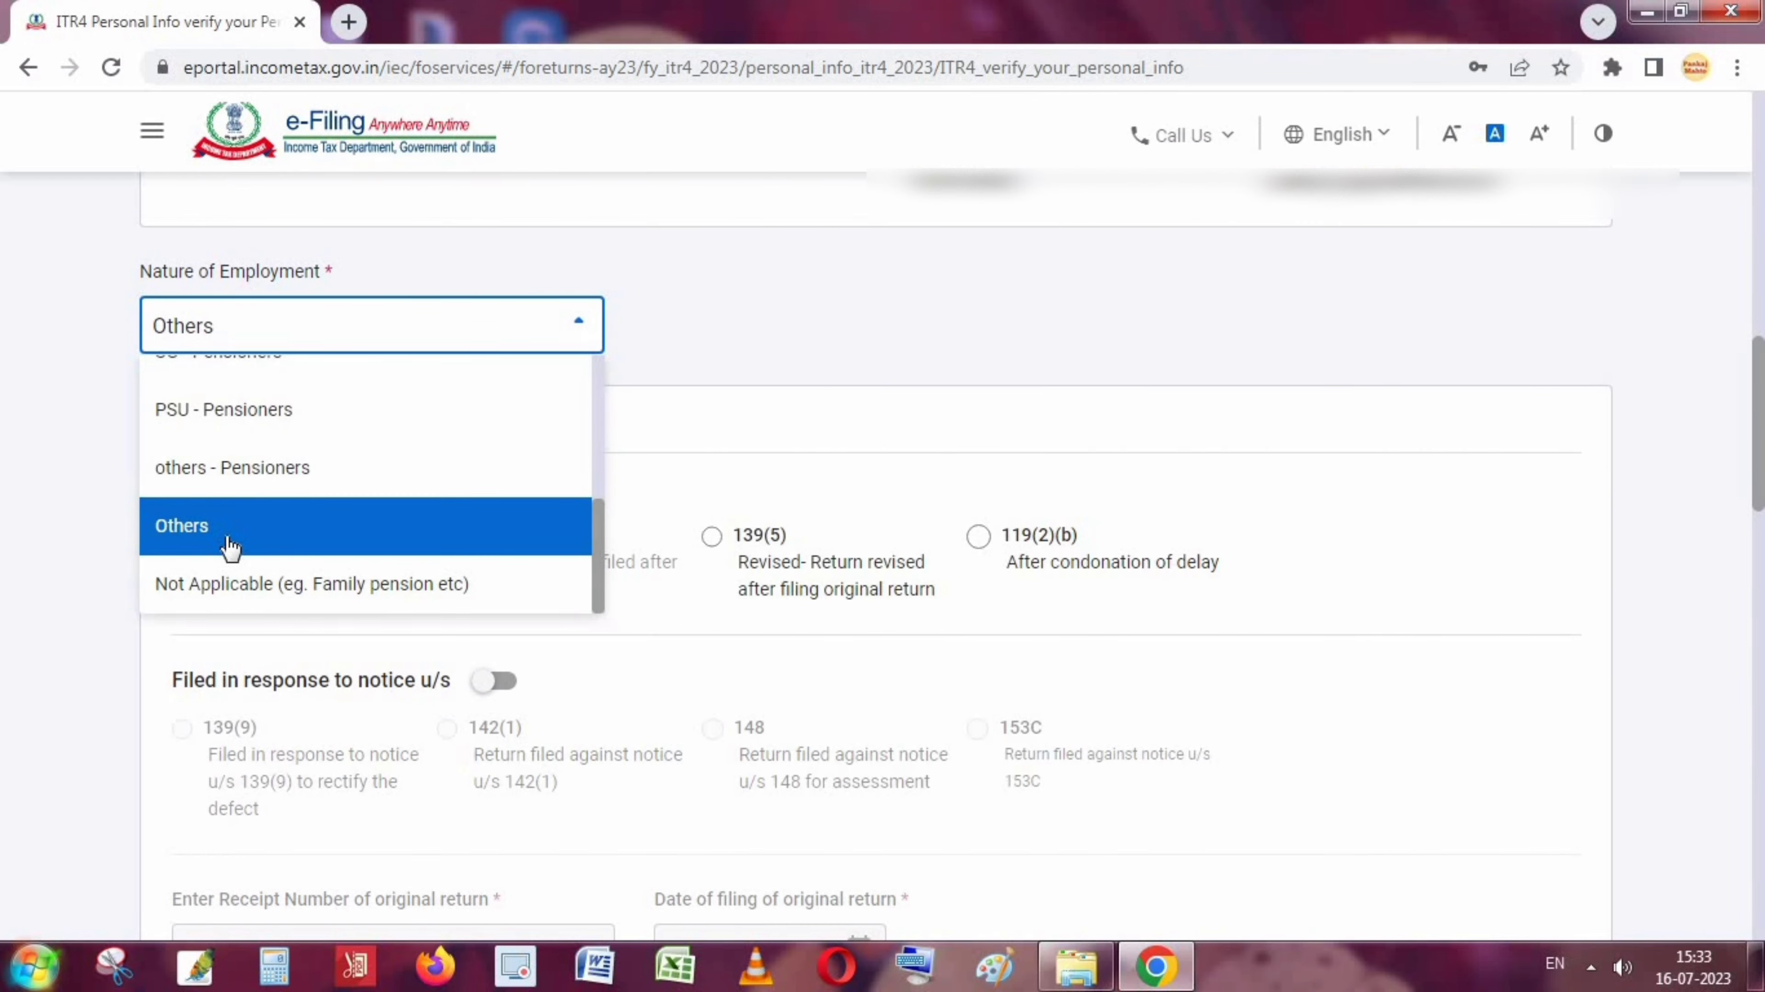
pyautogui.scroll(1, 236, 542)
pyautogui.scroll(4, 232, 542)
pyautogui.scroll(-4, 230, 496)
pyautogui.scroll(-1, 251, 547)
pyautogui.scroll(5, 239, 486)
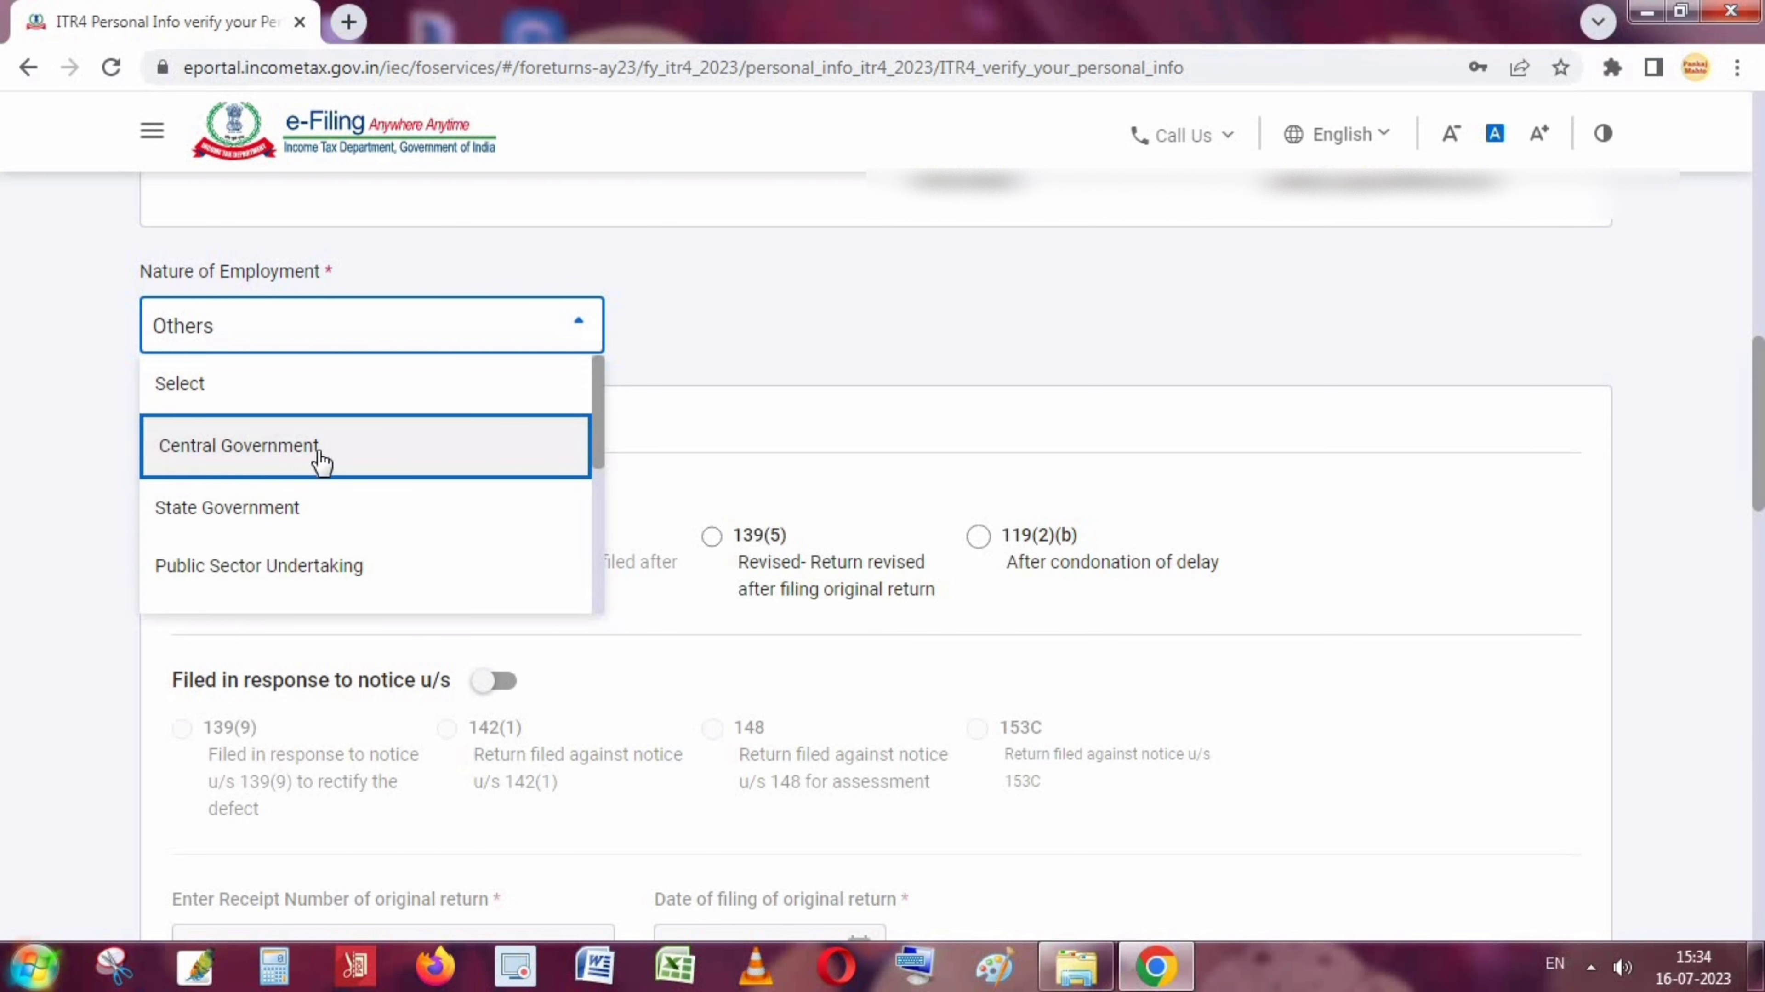
pyautogui.scroll(-4, 335, 501)
pyautogui.press('Up')
pyautogui.press('Up')
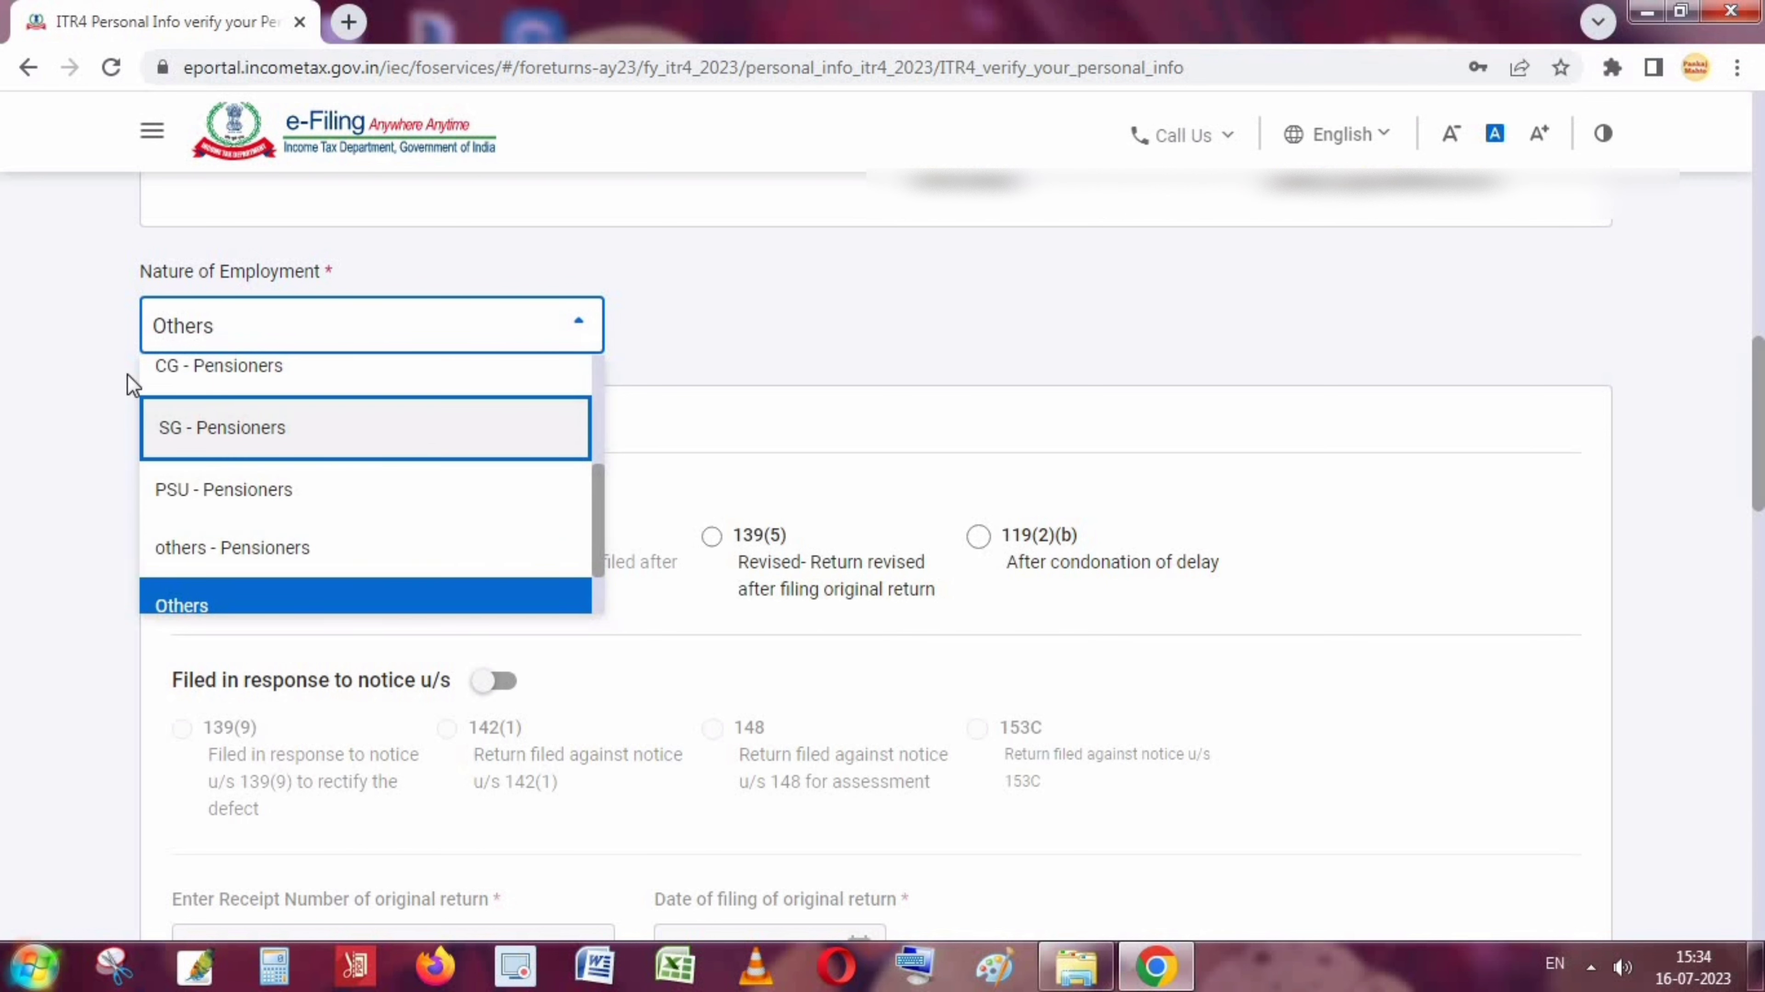
pyautogui.click(771, 340)
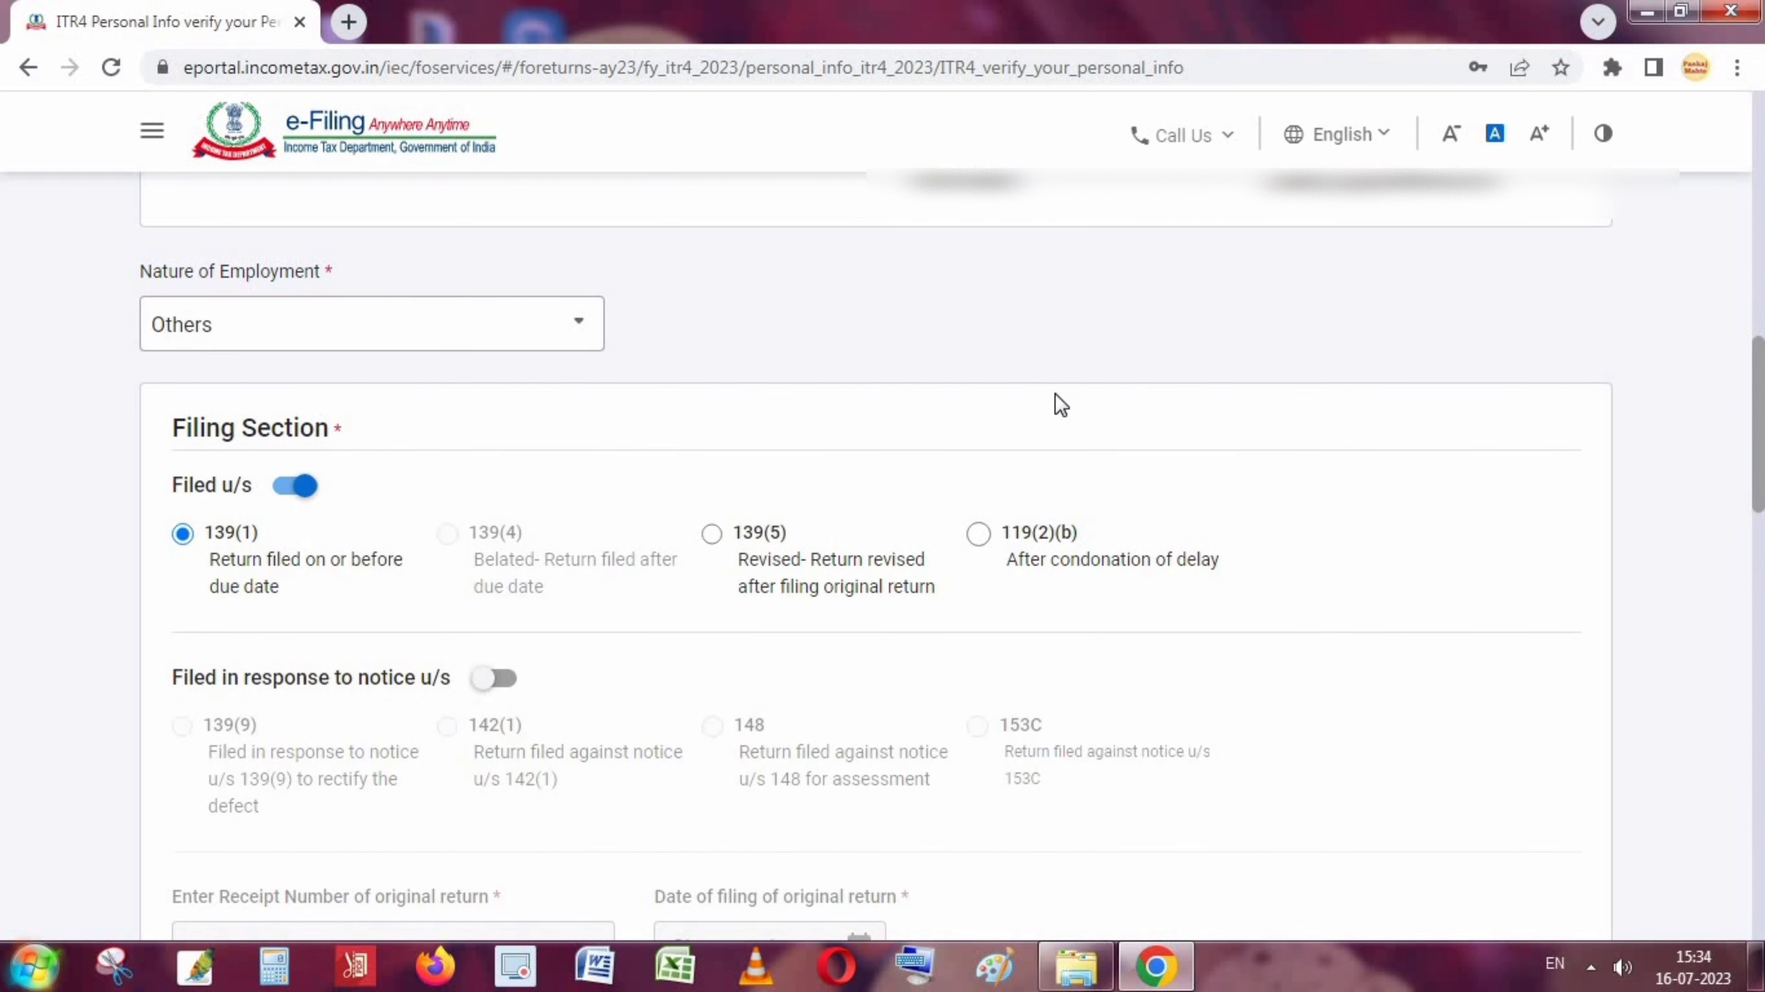
# Review the filing section and new tax regime answers, and answer No to filing by a representative assessee.
pyautogui.scroll(-2, 1034, 403)
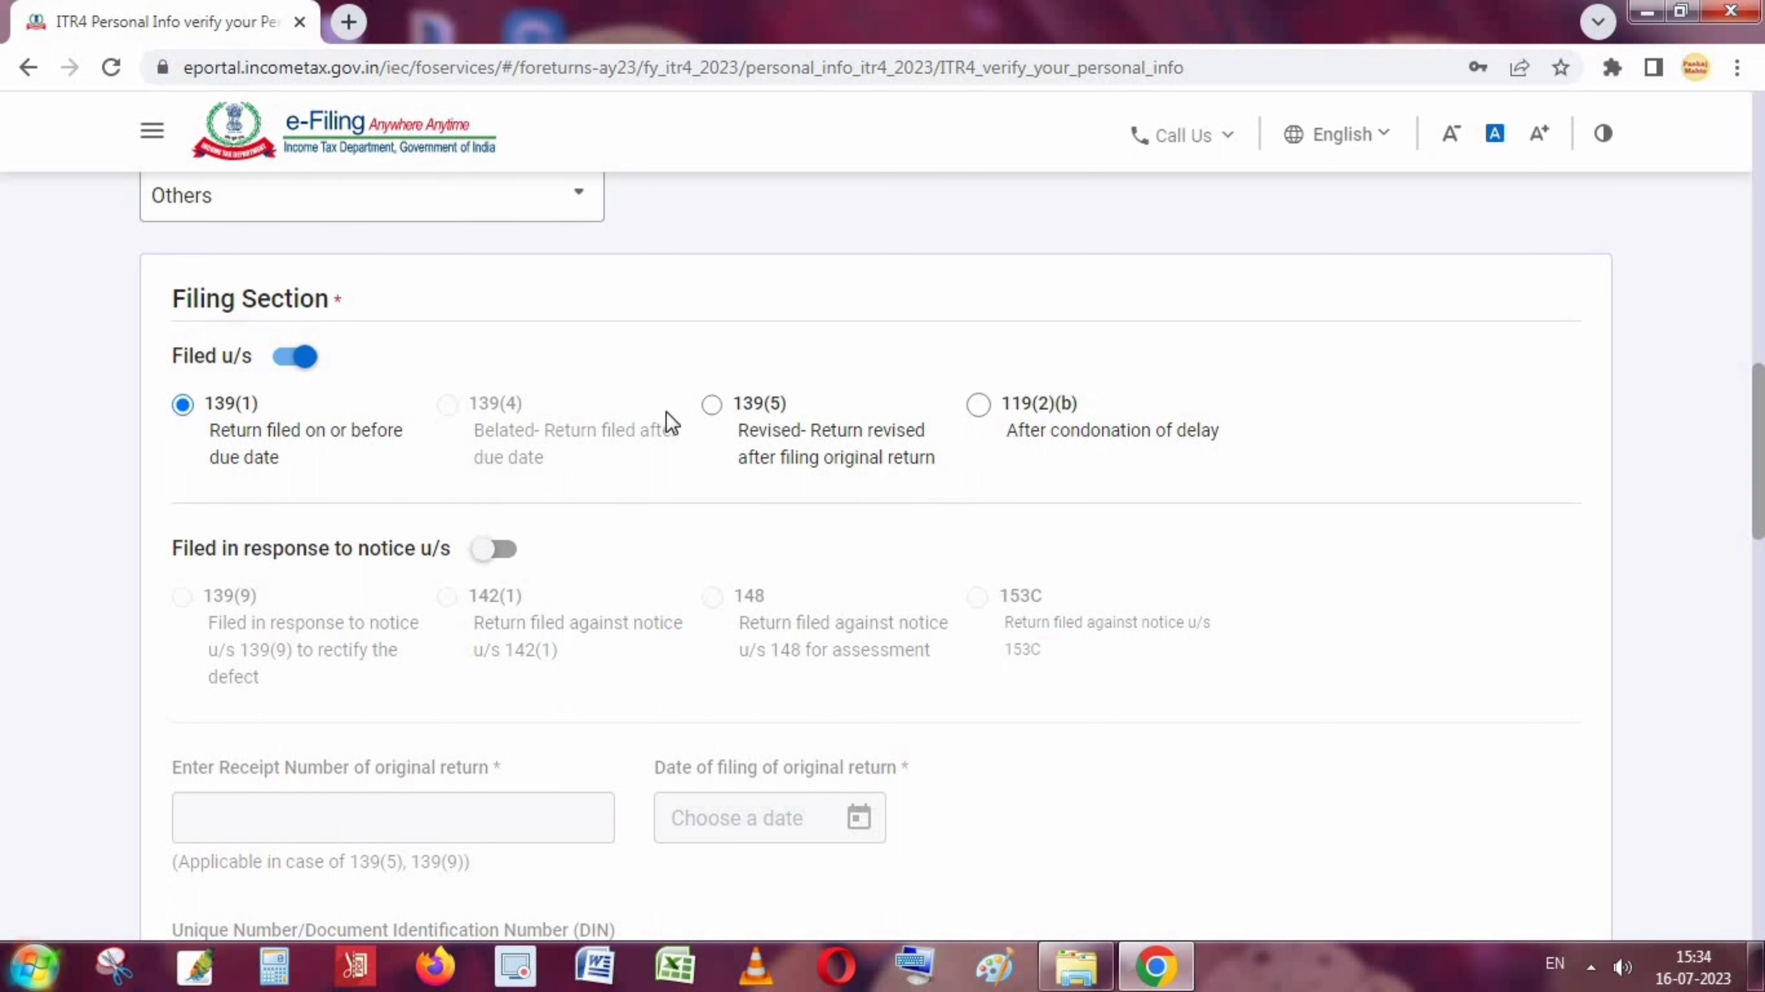
pyautogui.scroll(-9, 878, 863)
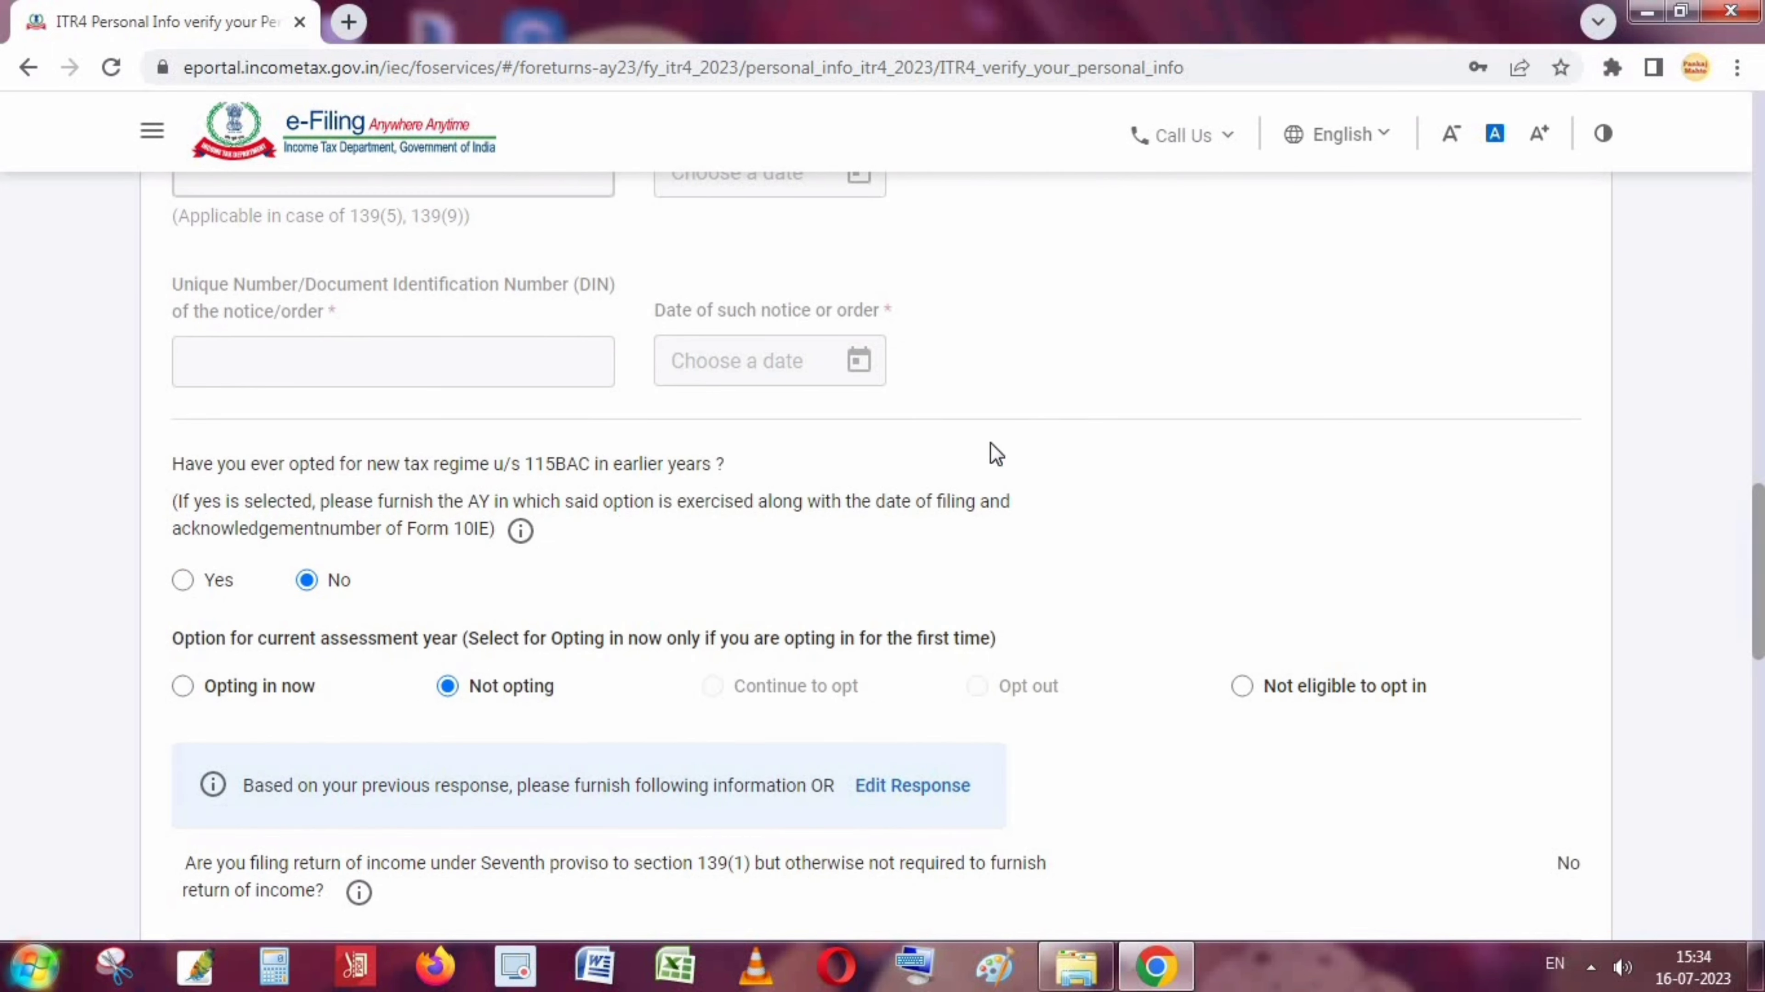
pyautogui.scroll(-2, 669, 439)
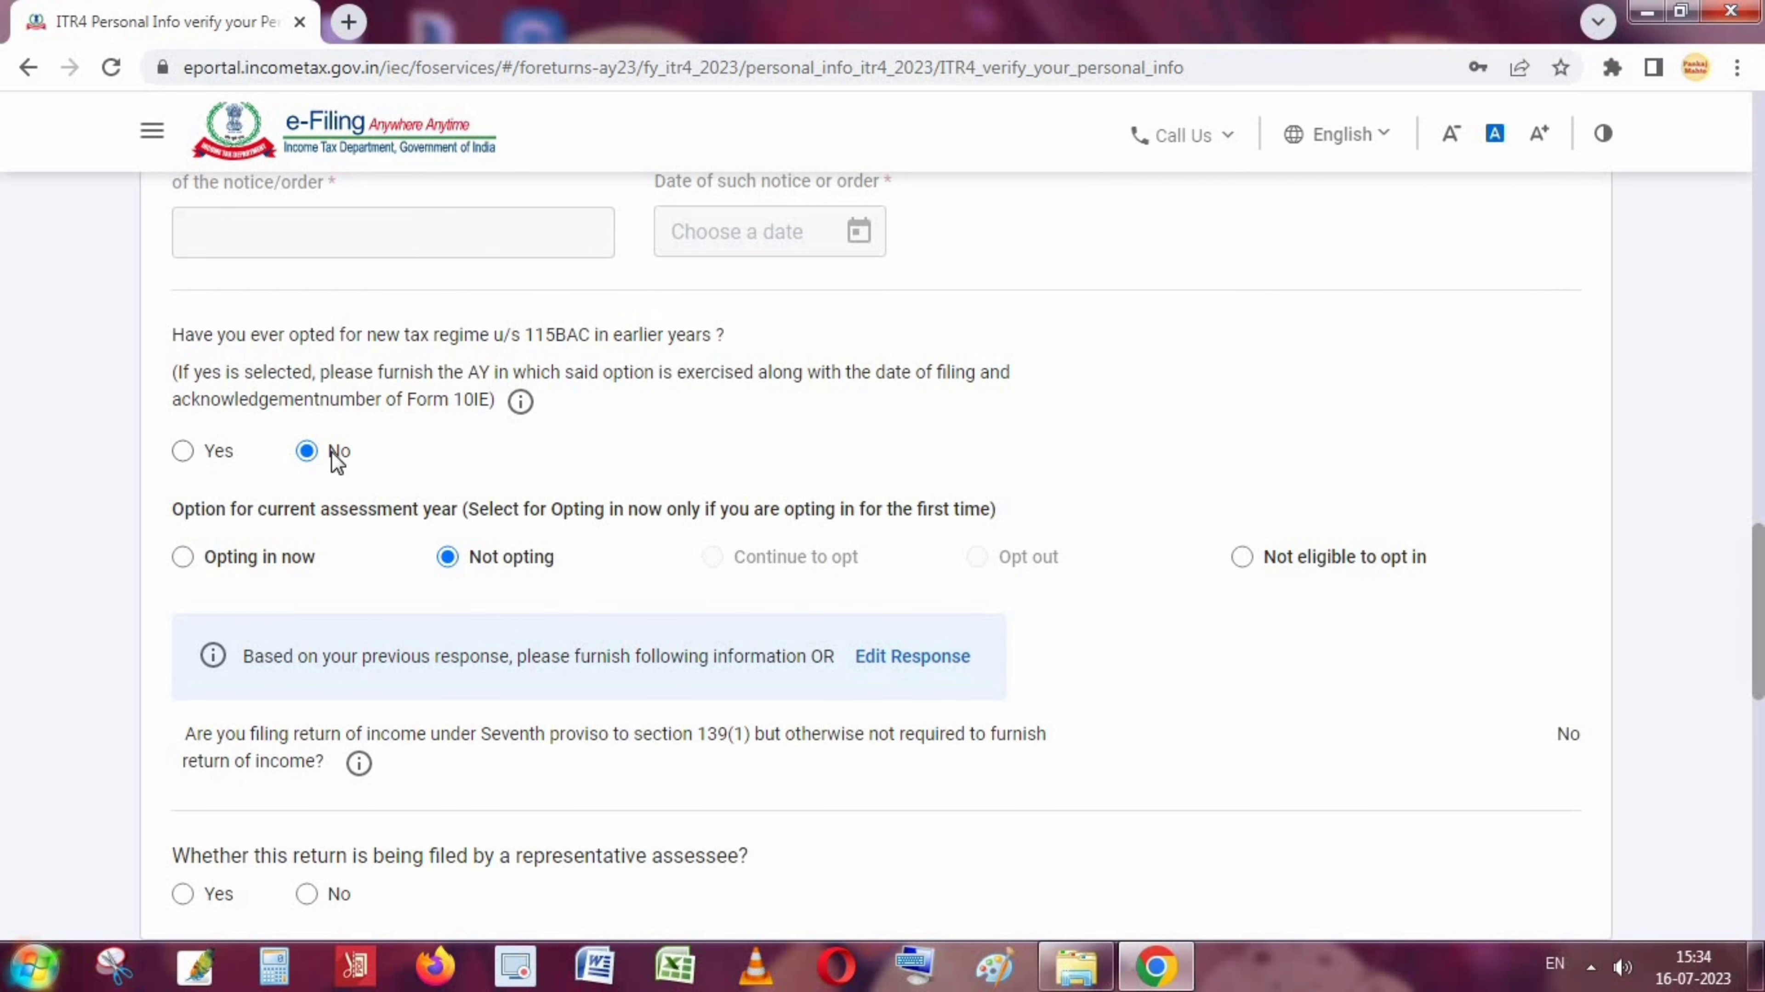
pyautogui.scroll(-4, 788, 564)
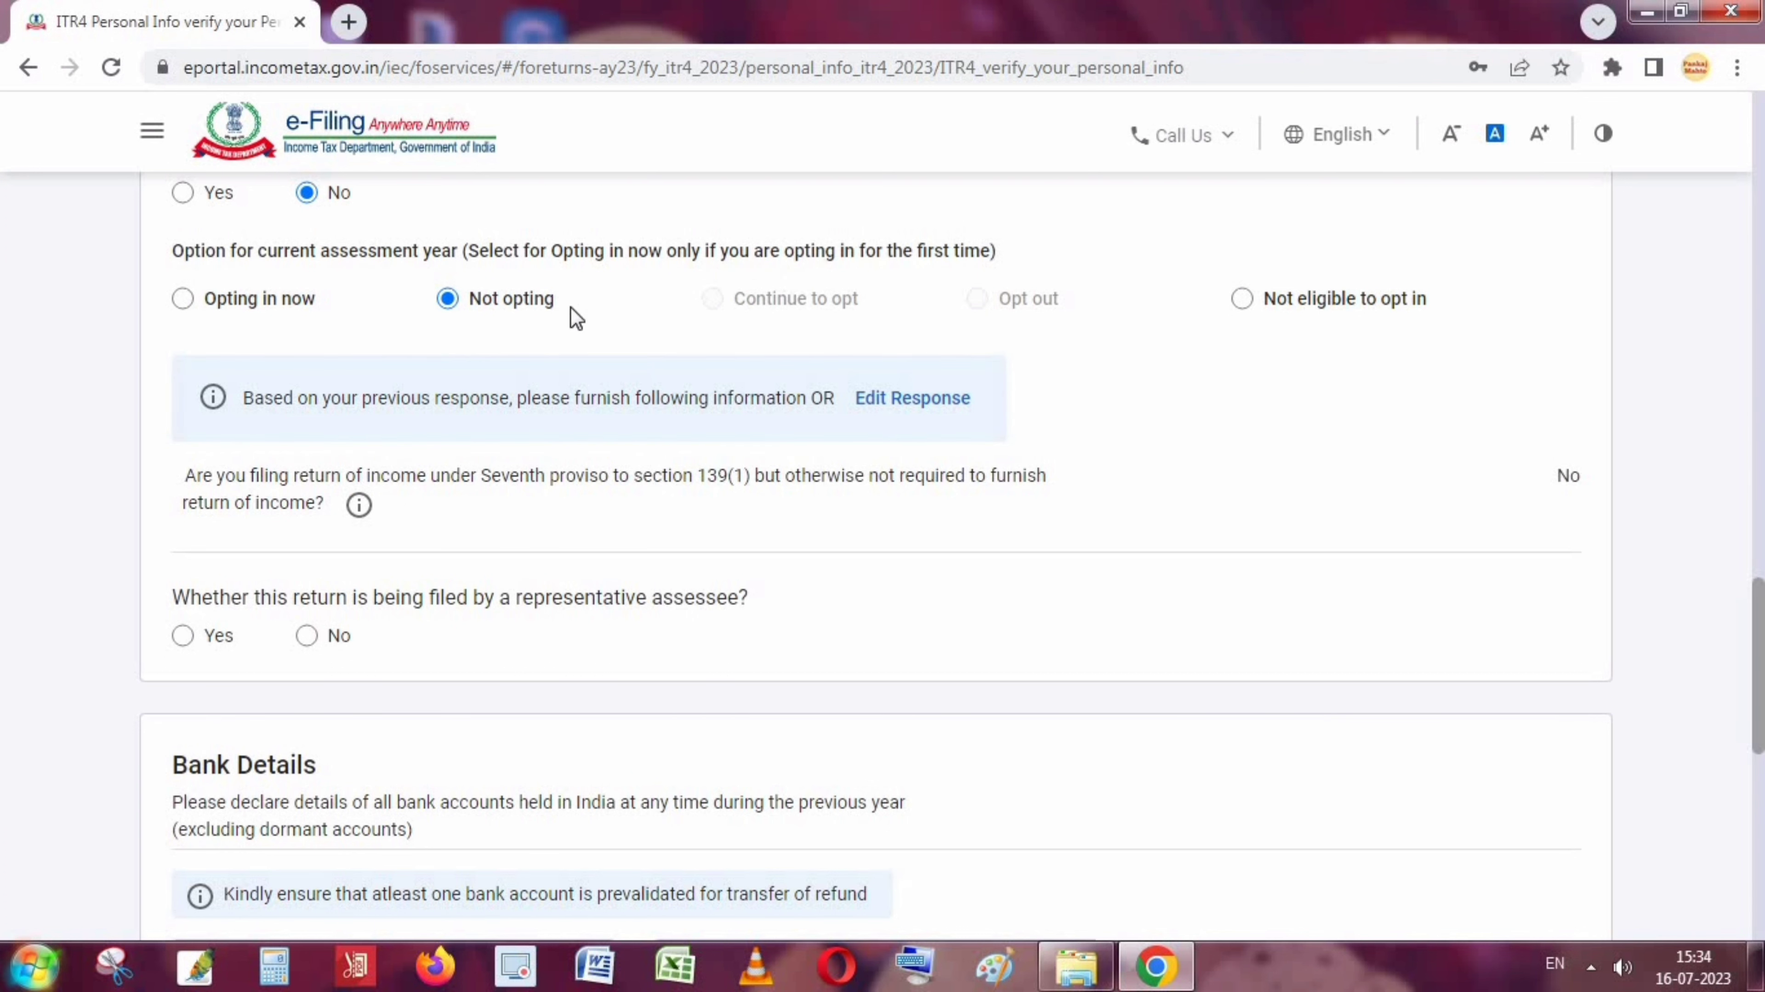
pyautogui.scroll(-4, 806, 431)
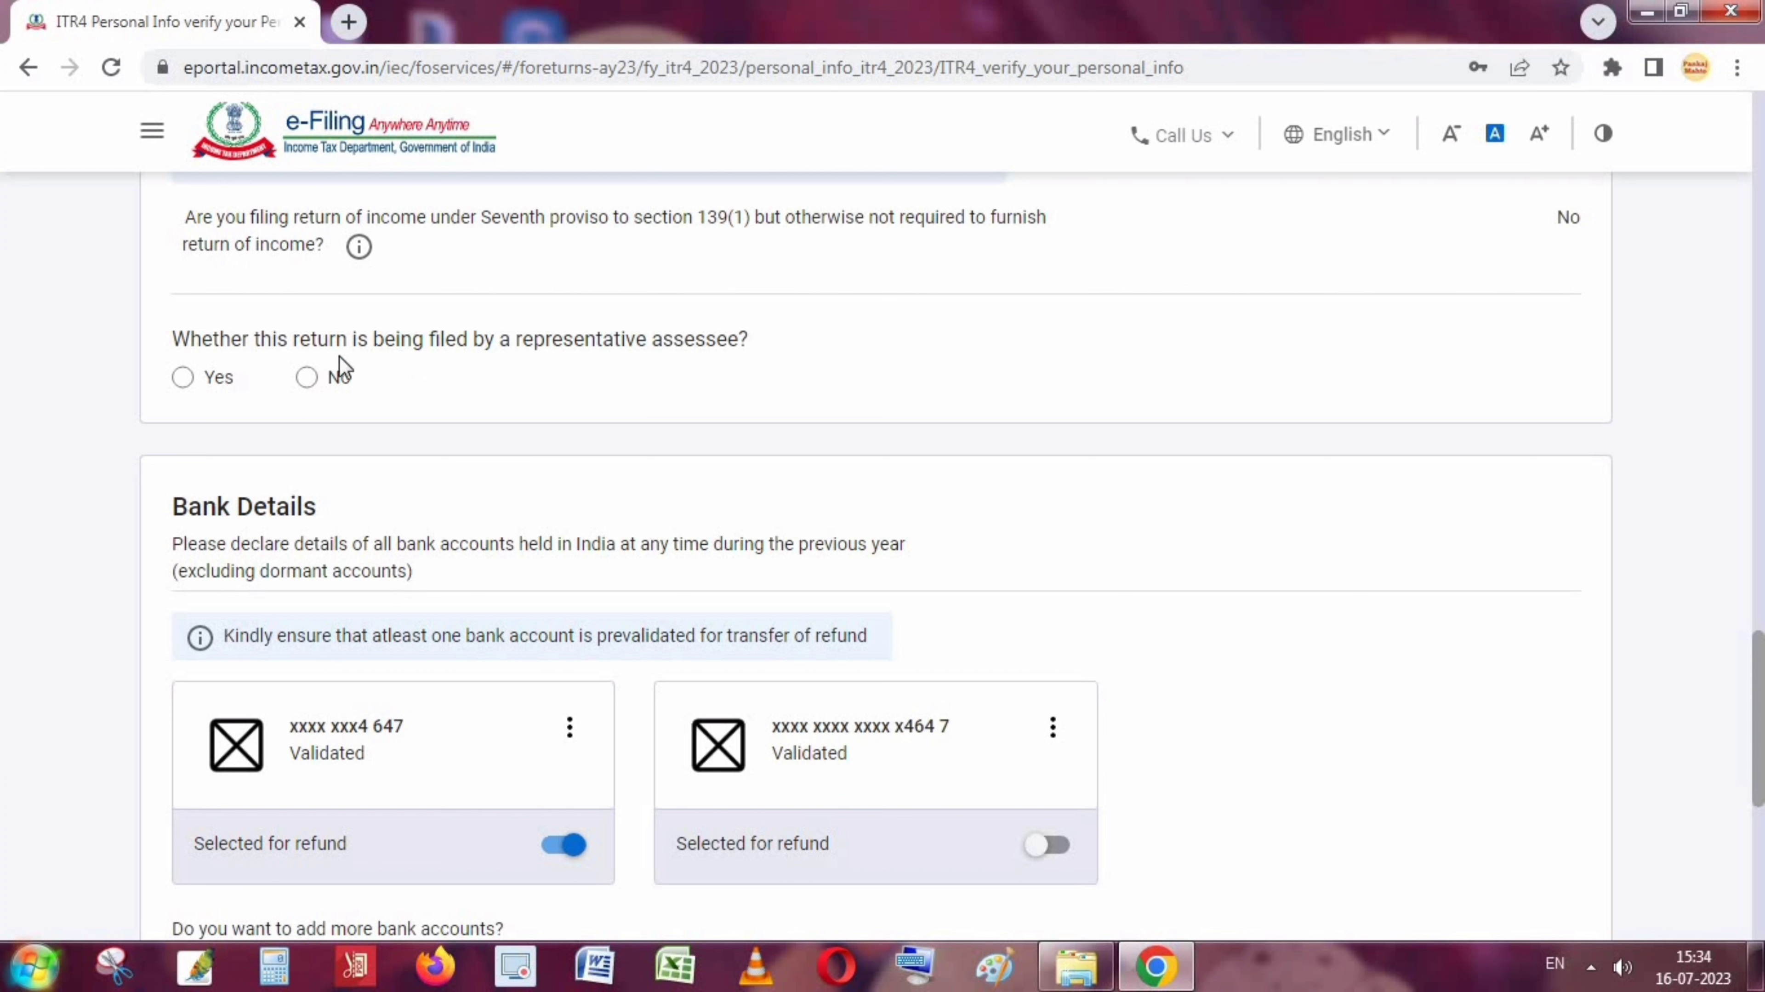
pyautogui.click(306, 382)
# Check the bank accounts declared for the refund and confirm the Personal Information section.
pyautogui.scroll(-2, 861, 542)
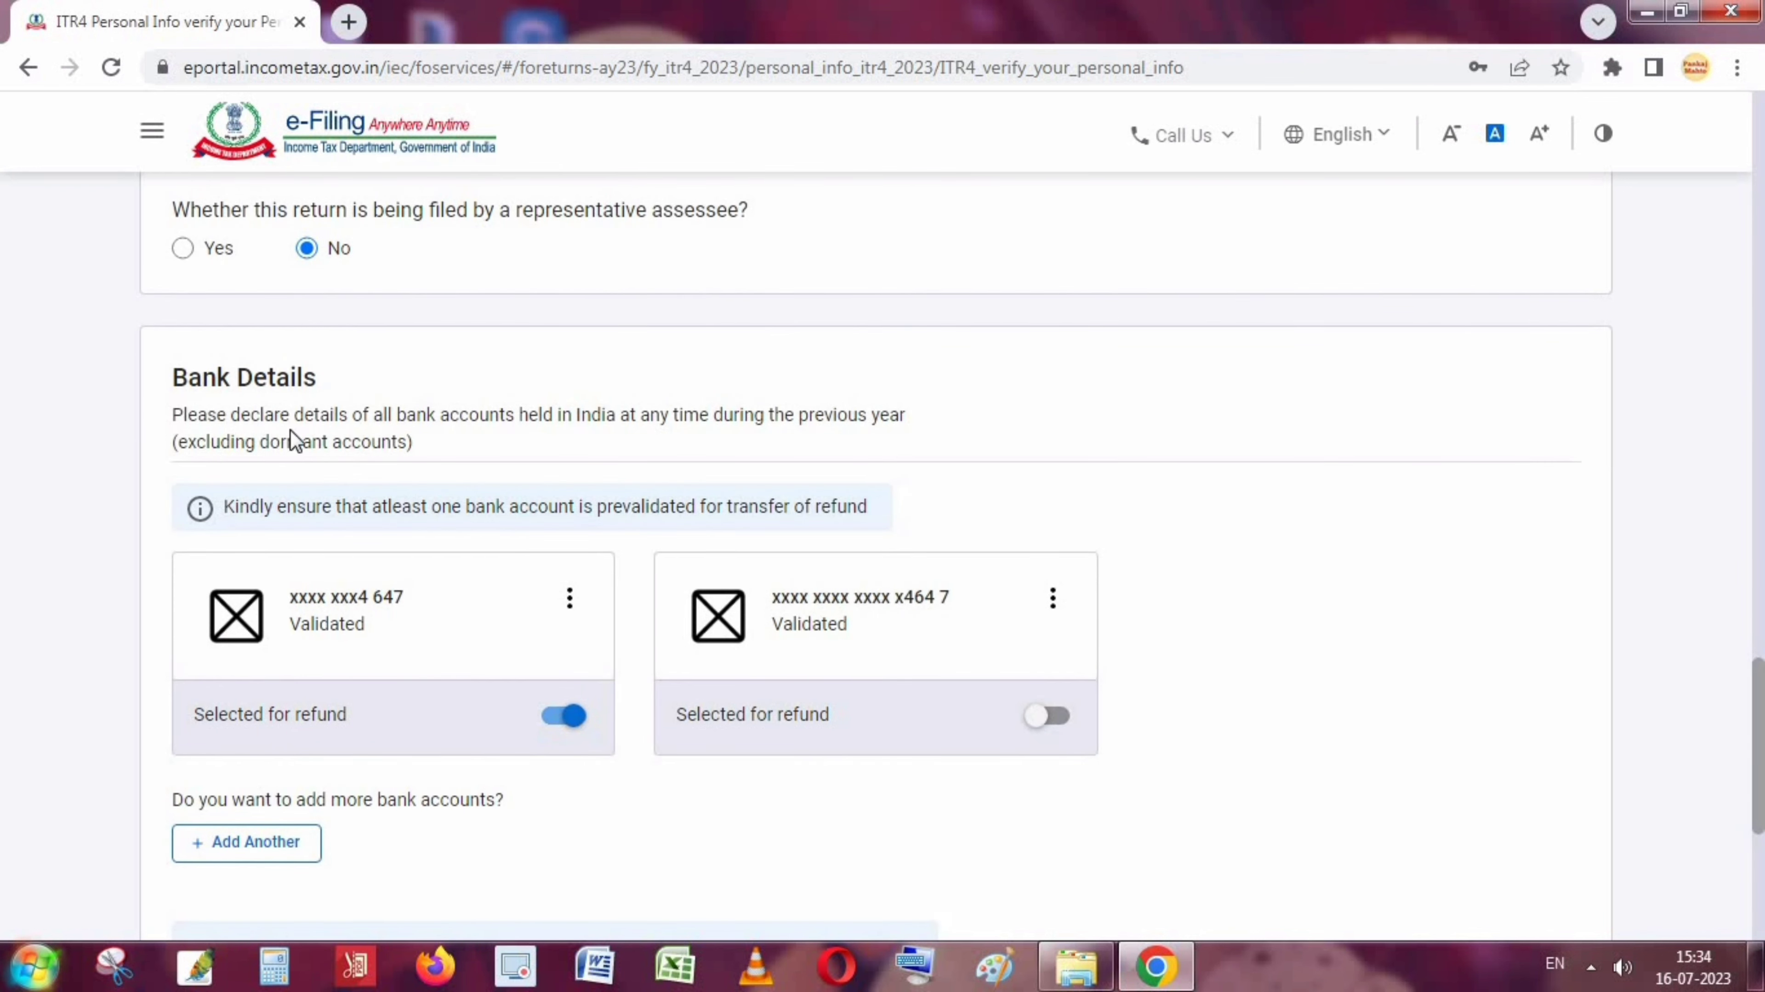
pyautogui.scroll(-2, 525, 618)
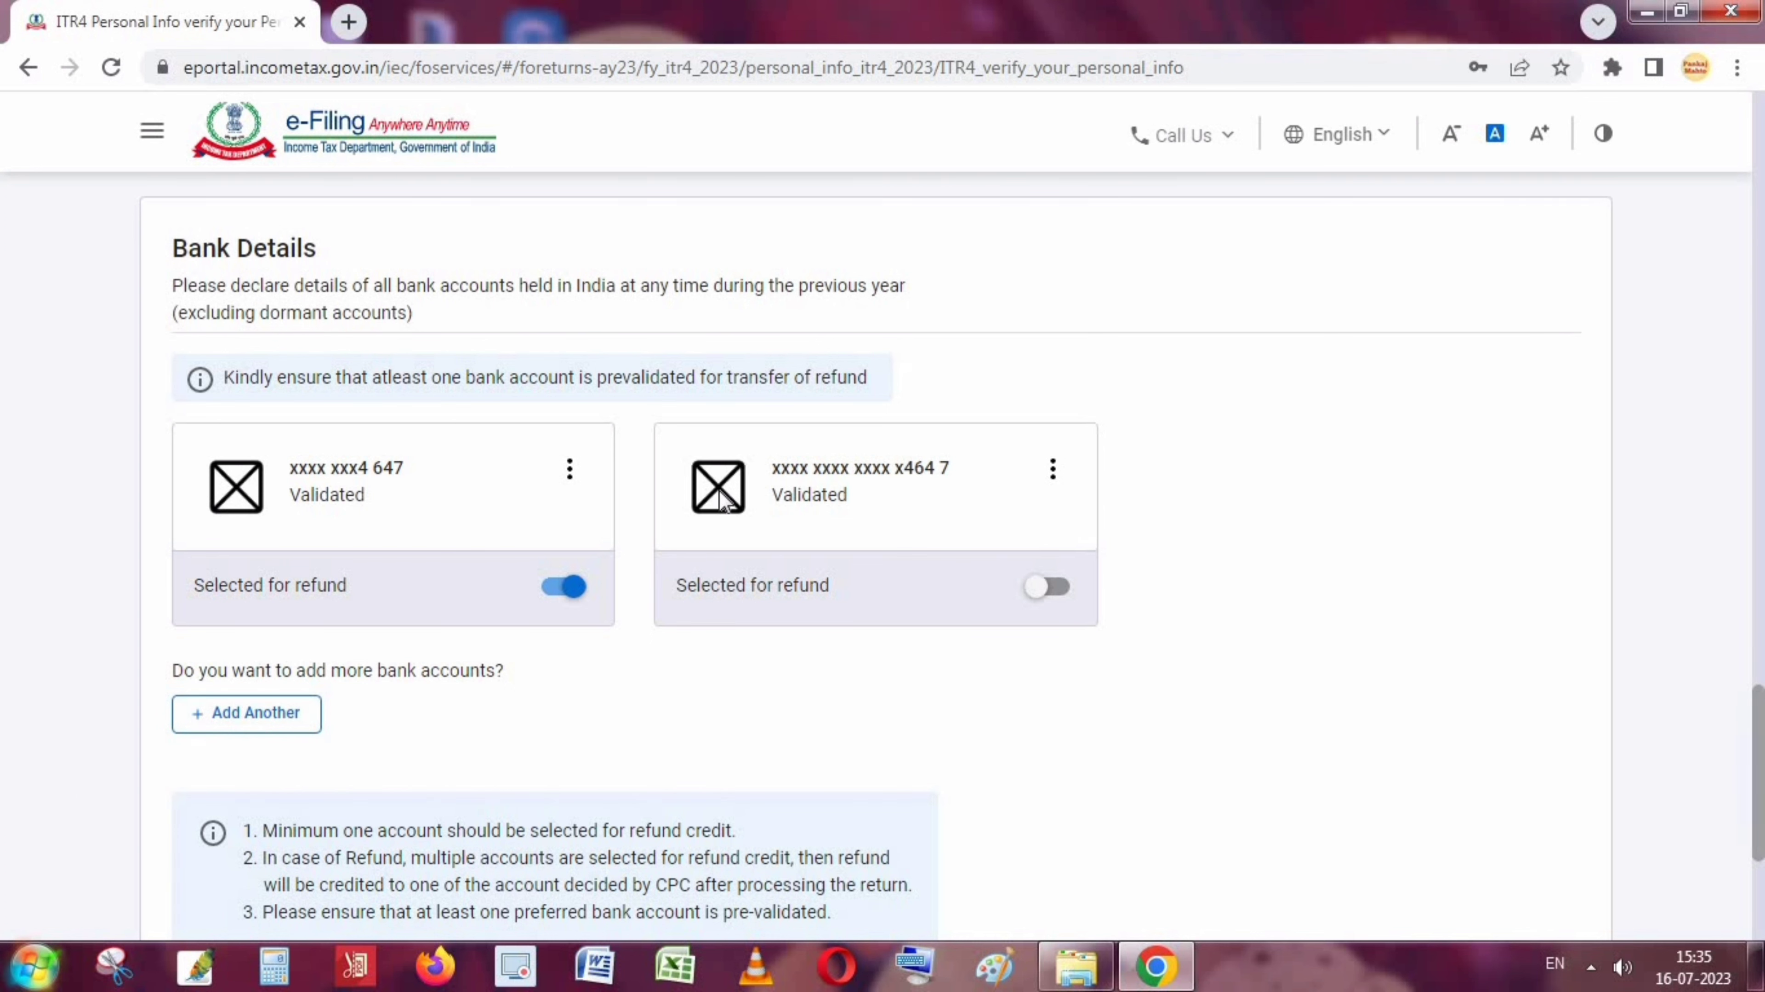
pyautogui.scroll(-2, 670, 543)
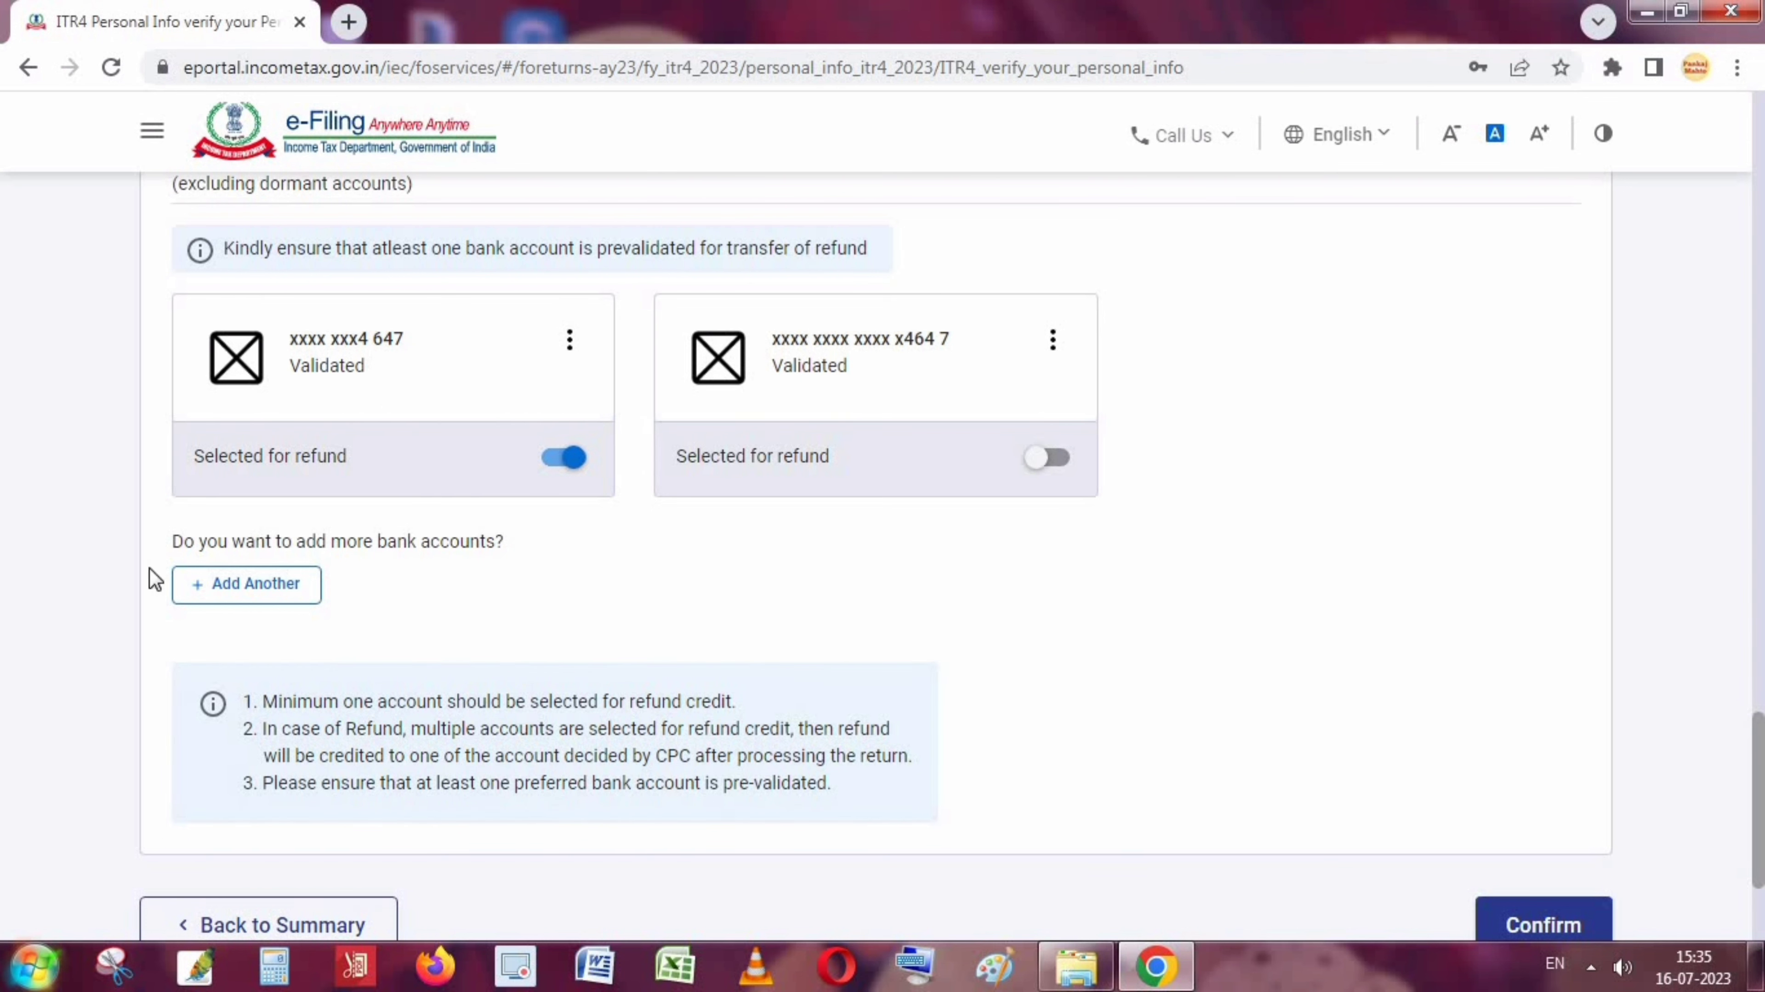
pyautogui.scroll(-2, 287, 540)
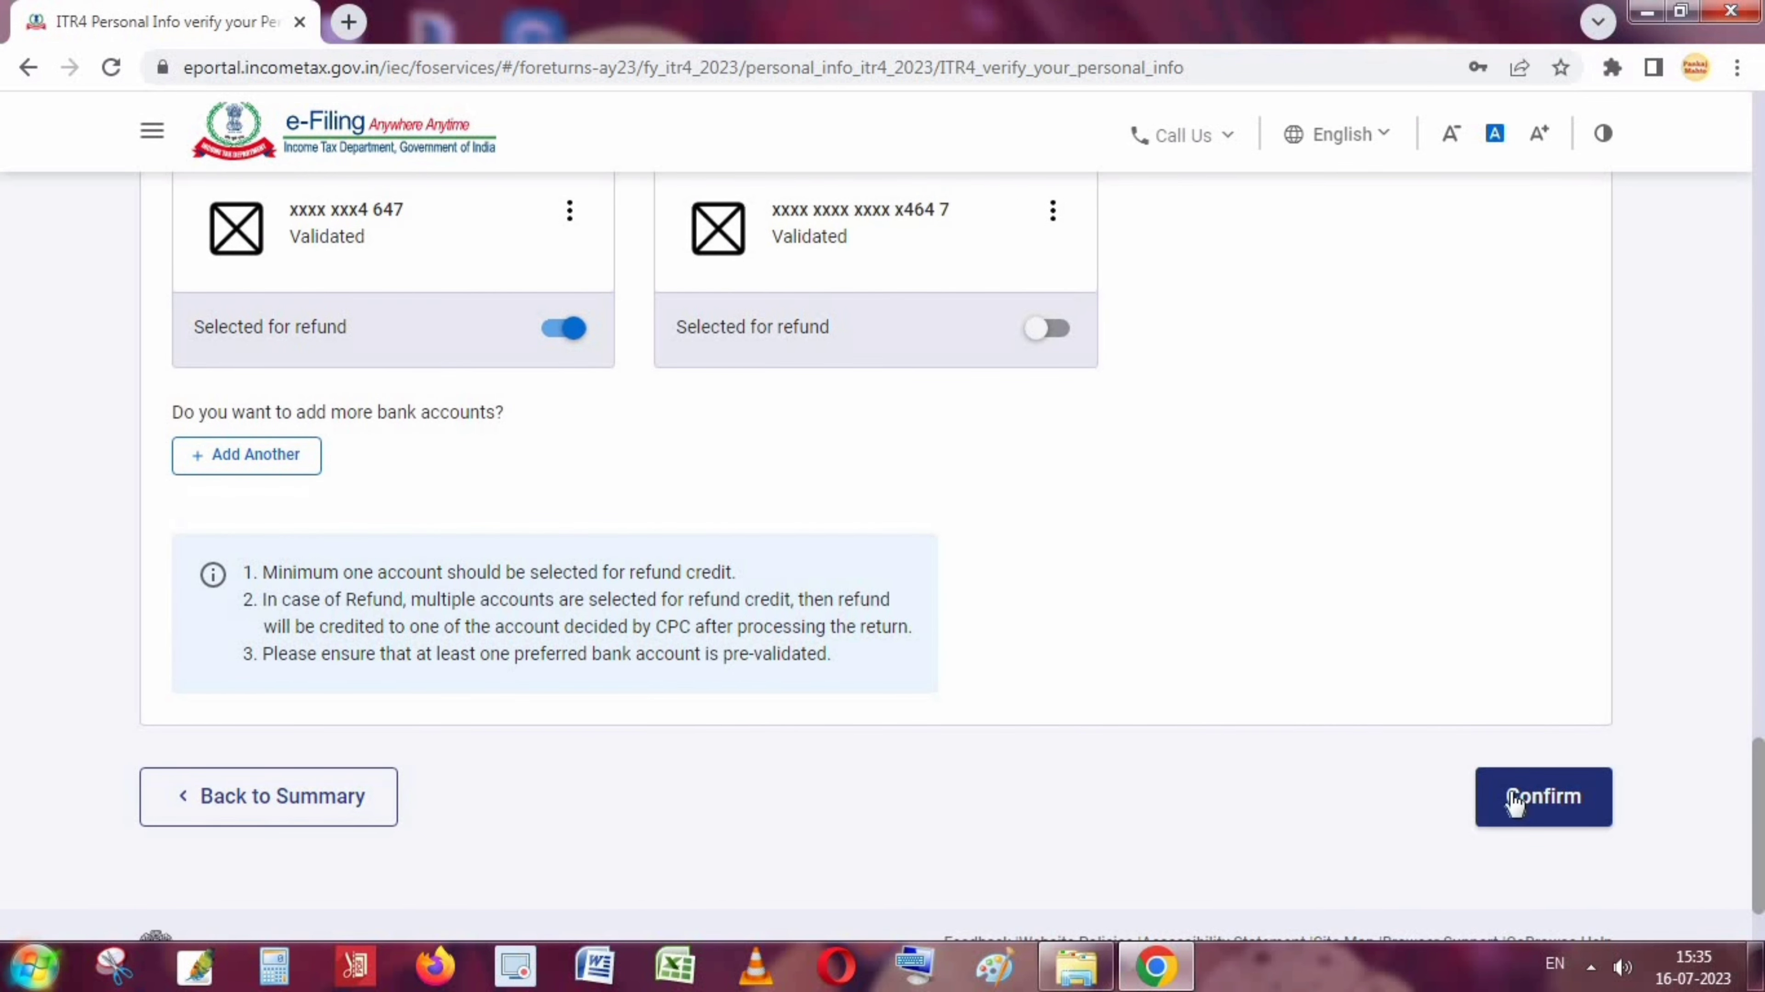
pyautogui.click(1547, 800)
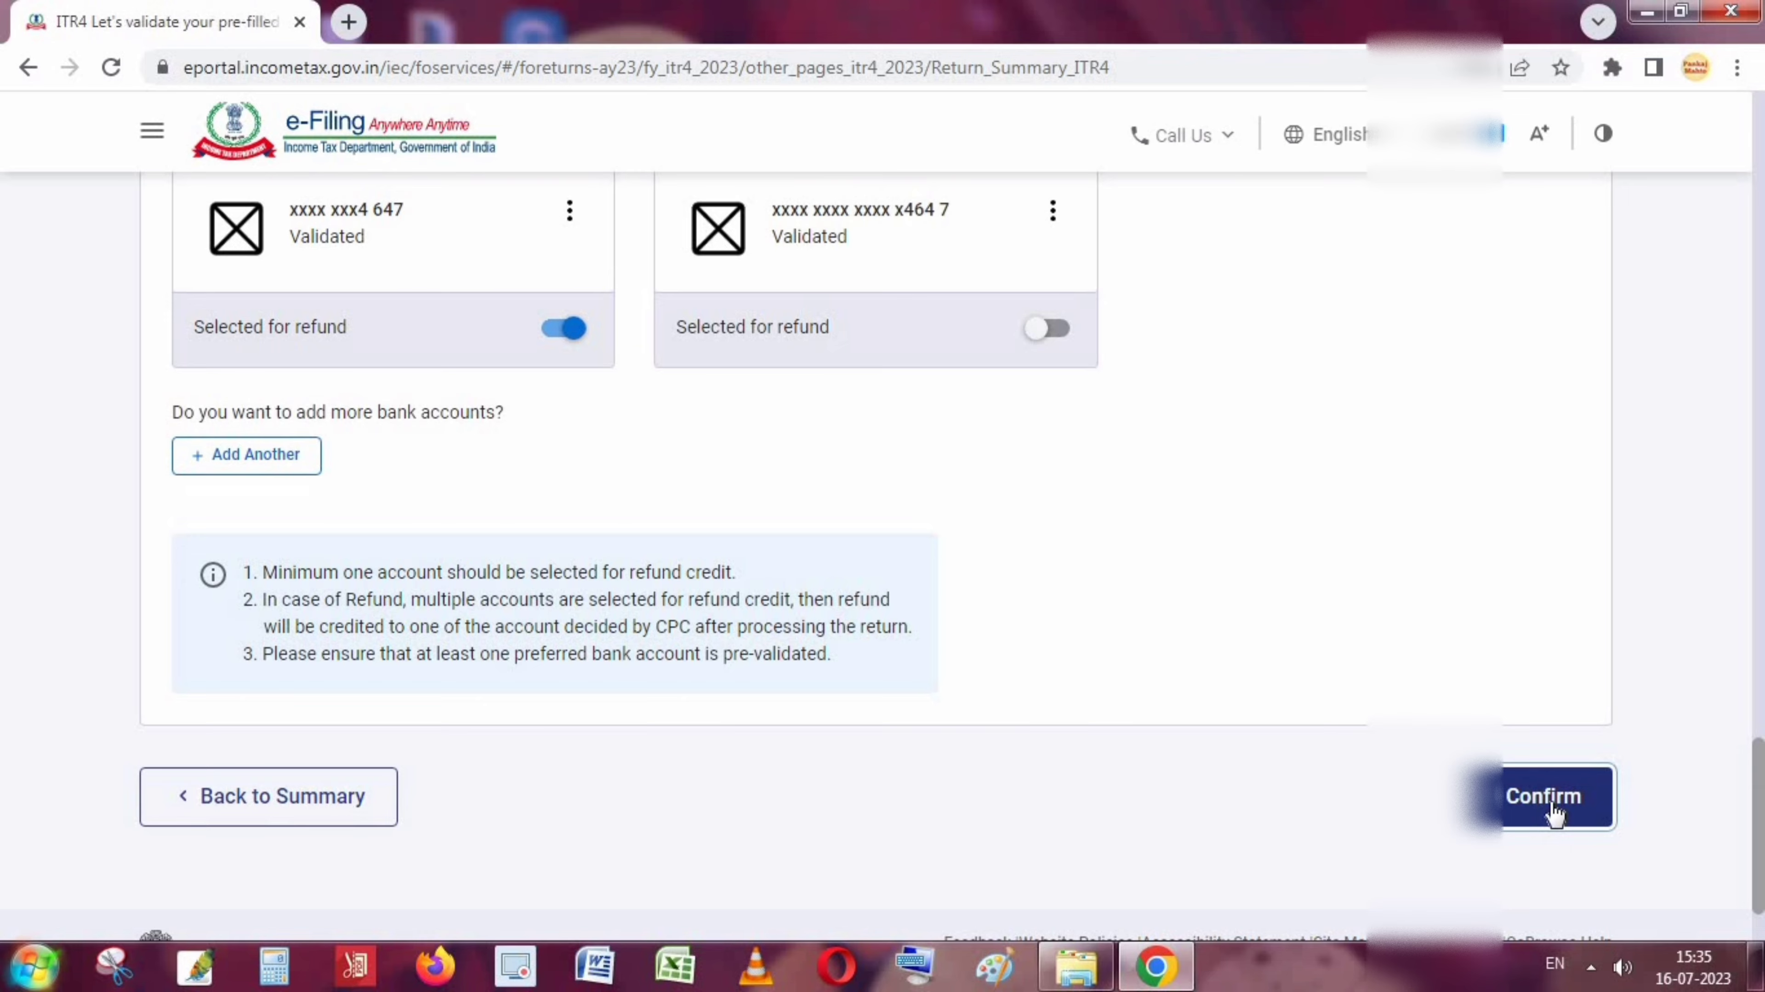
# Open the Gross Total Income section from the return summary and go to its Salary Exemption questions.
pyautogui.scroll(-5, 575, 528)
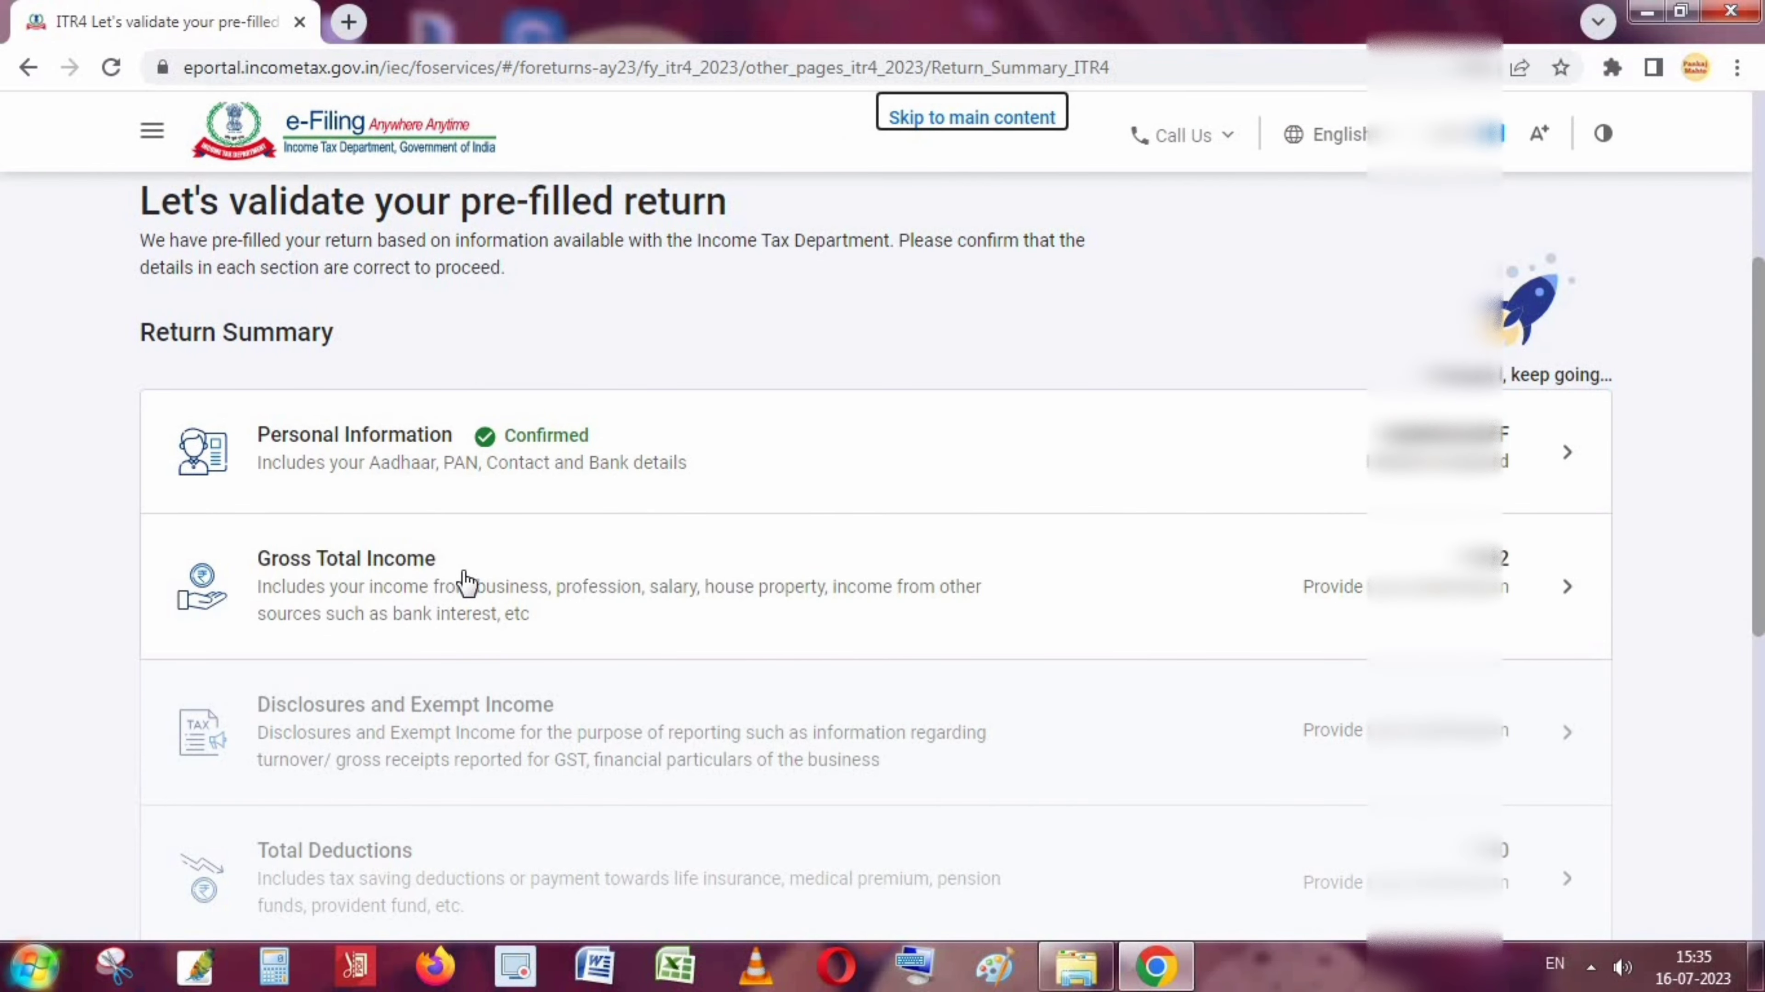
pyautogui.click(1339, 582)
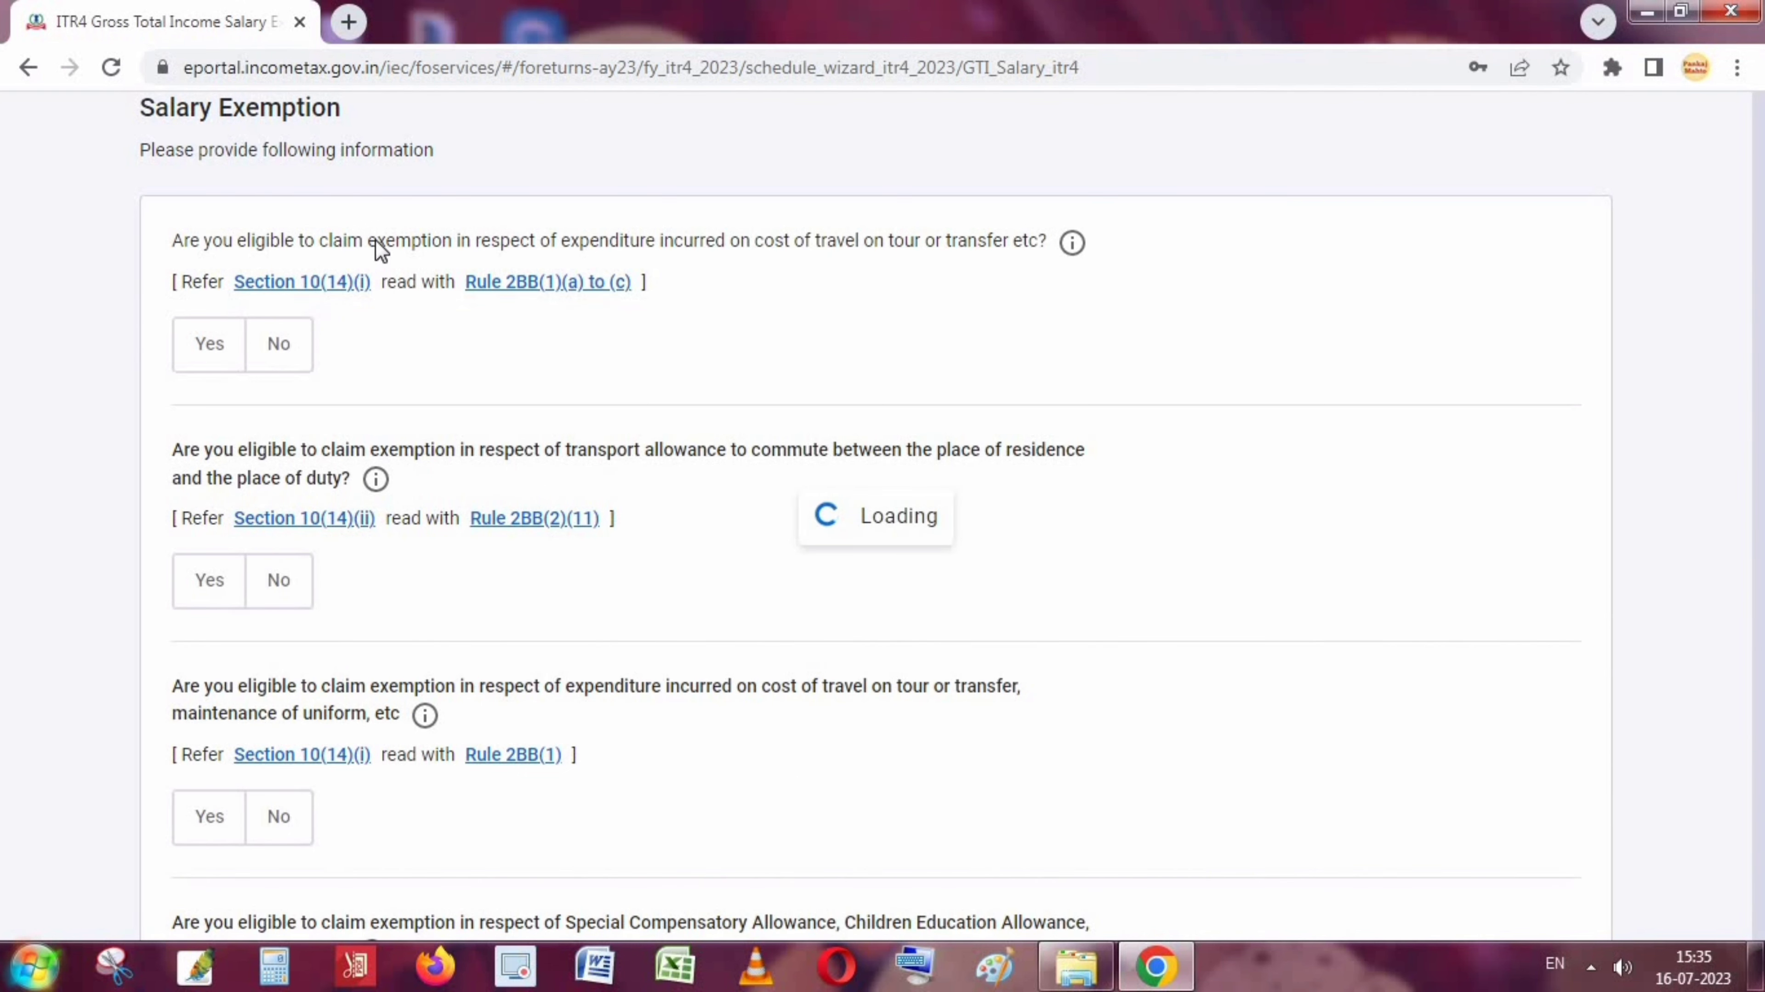
pyautogui.scroll(-5, 308, 360)
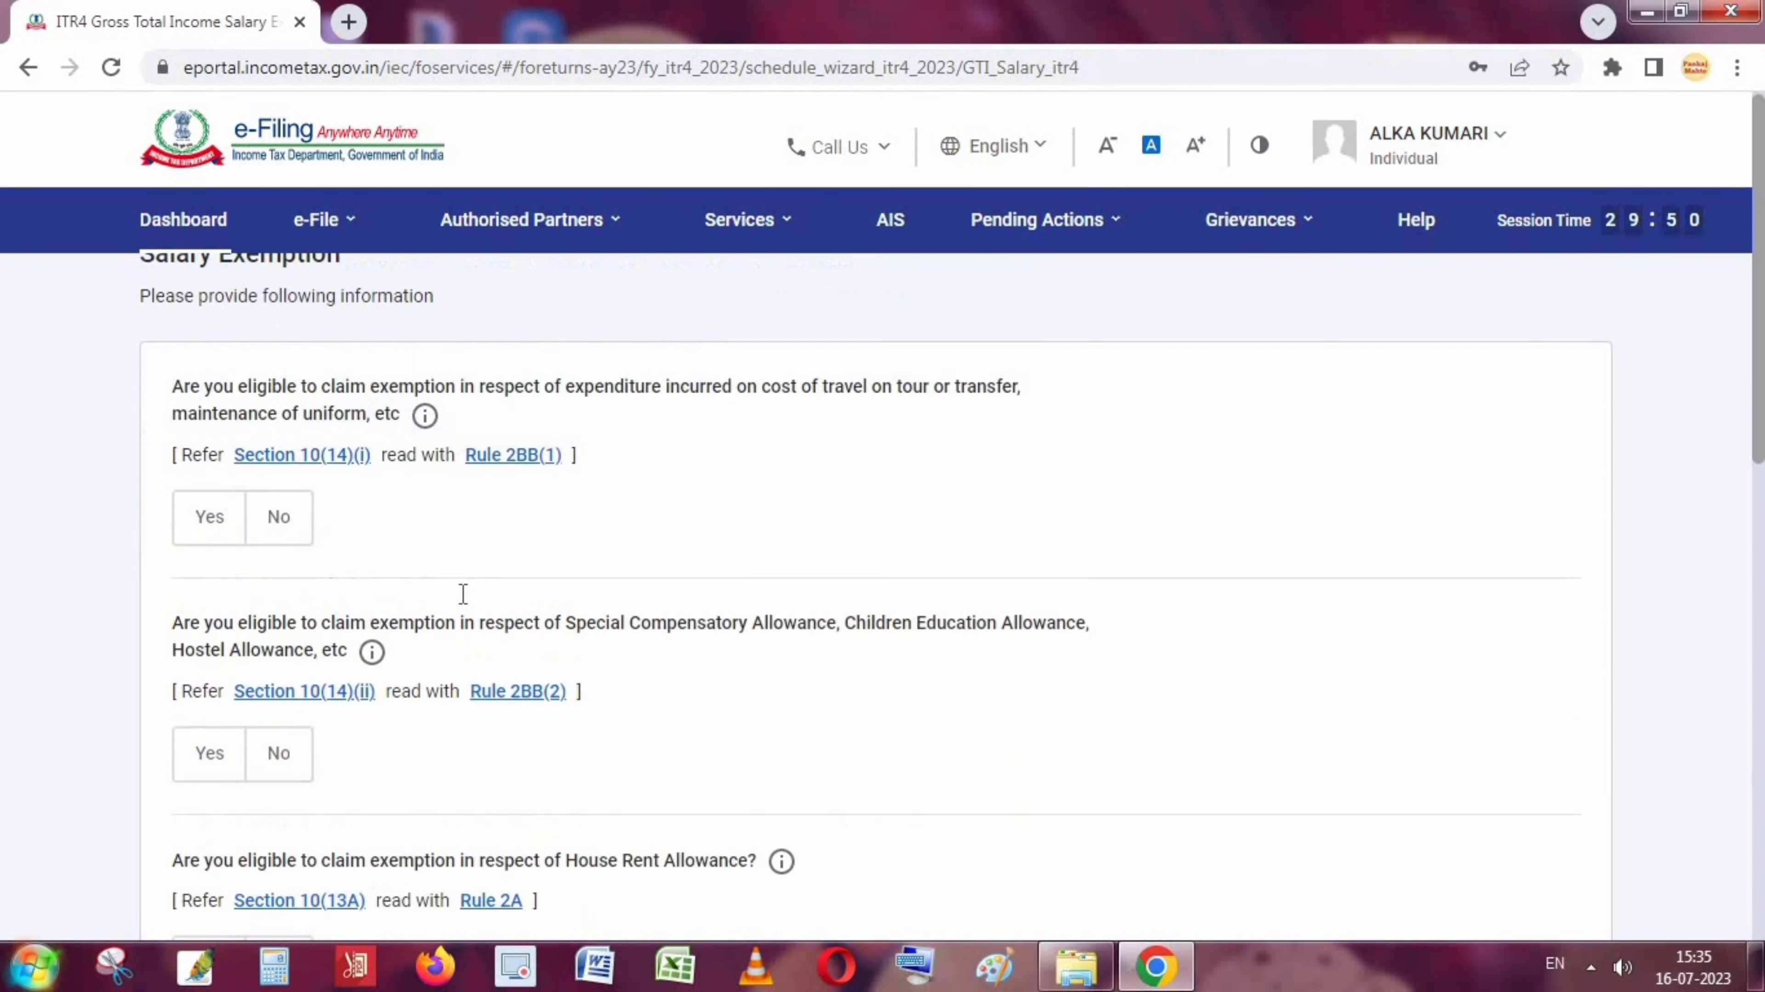
# Read through the salary exemption questions and continue to the income source details without answering them.
pyautogui.scroll(-2, 690, 471)
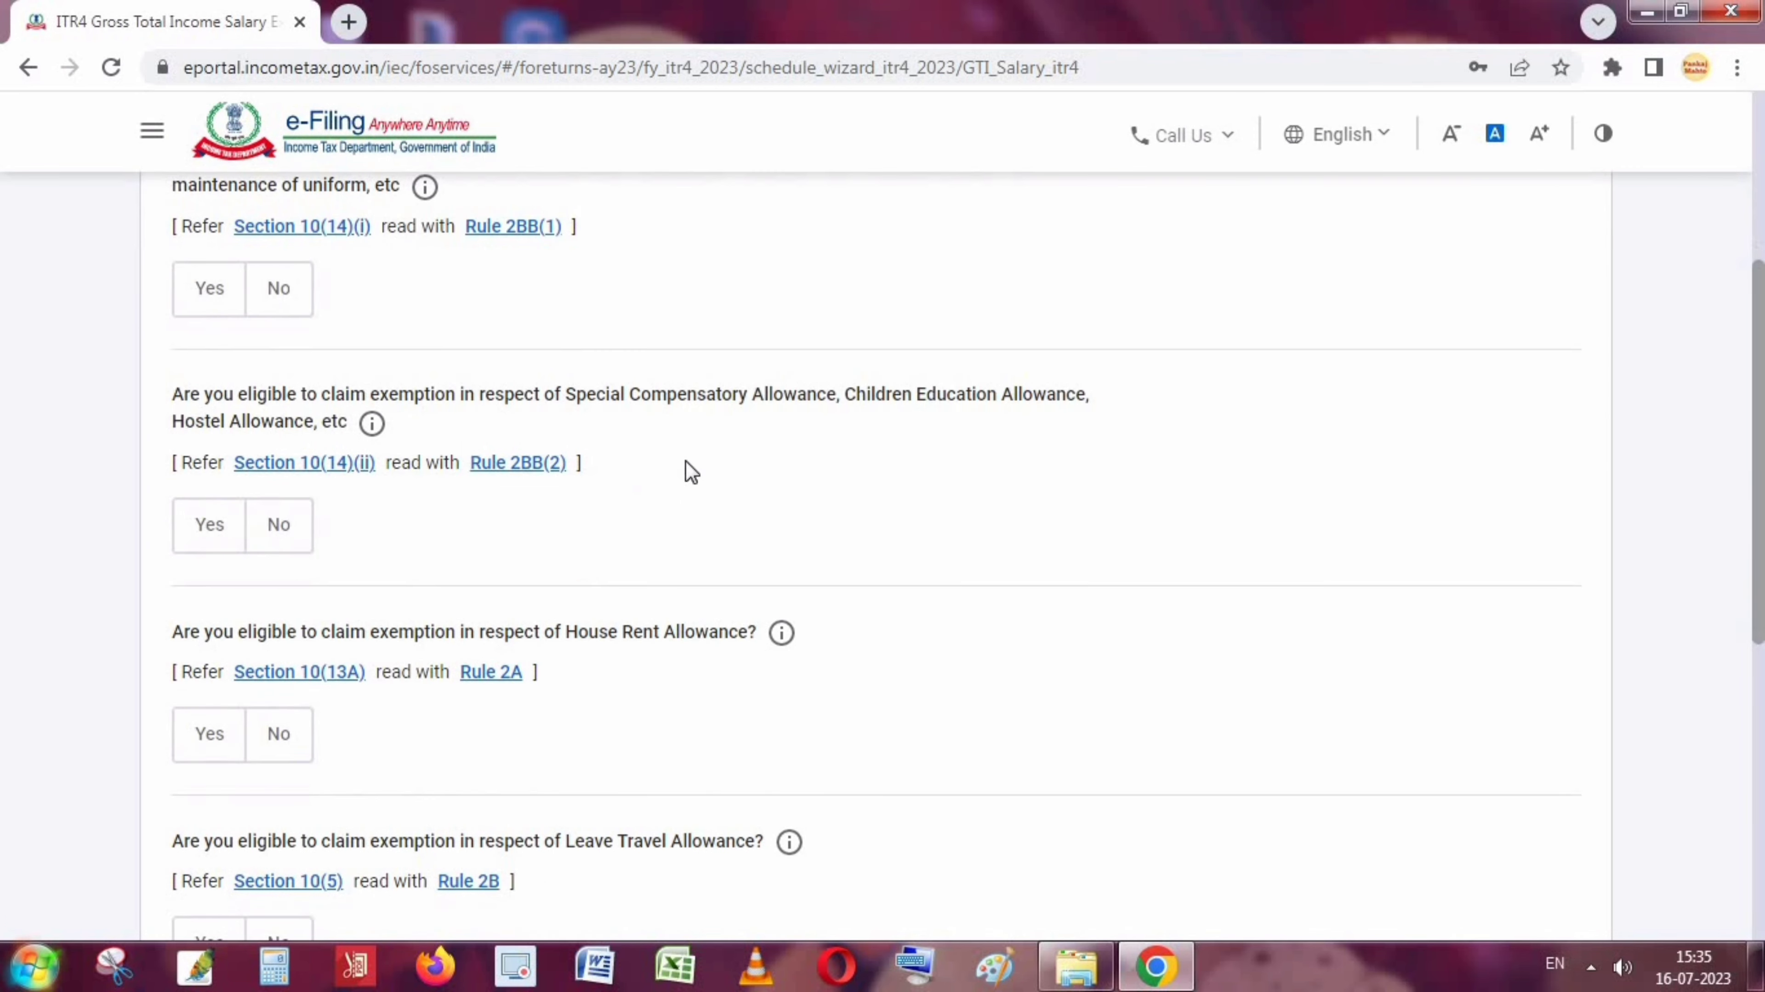
pyautogui.scroll(-4, 367, 481)
pyautogui.scroll(6, 697, 453)
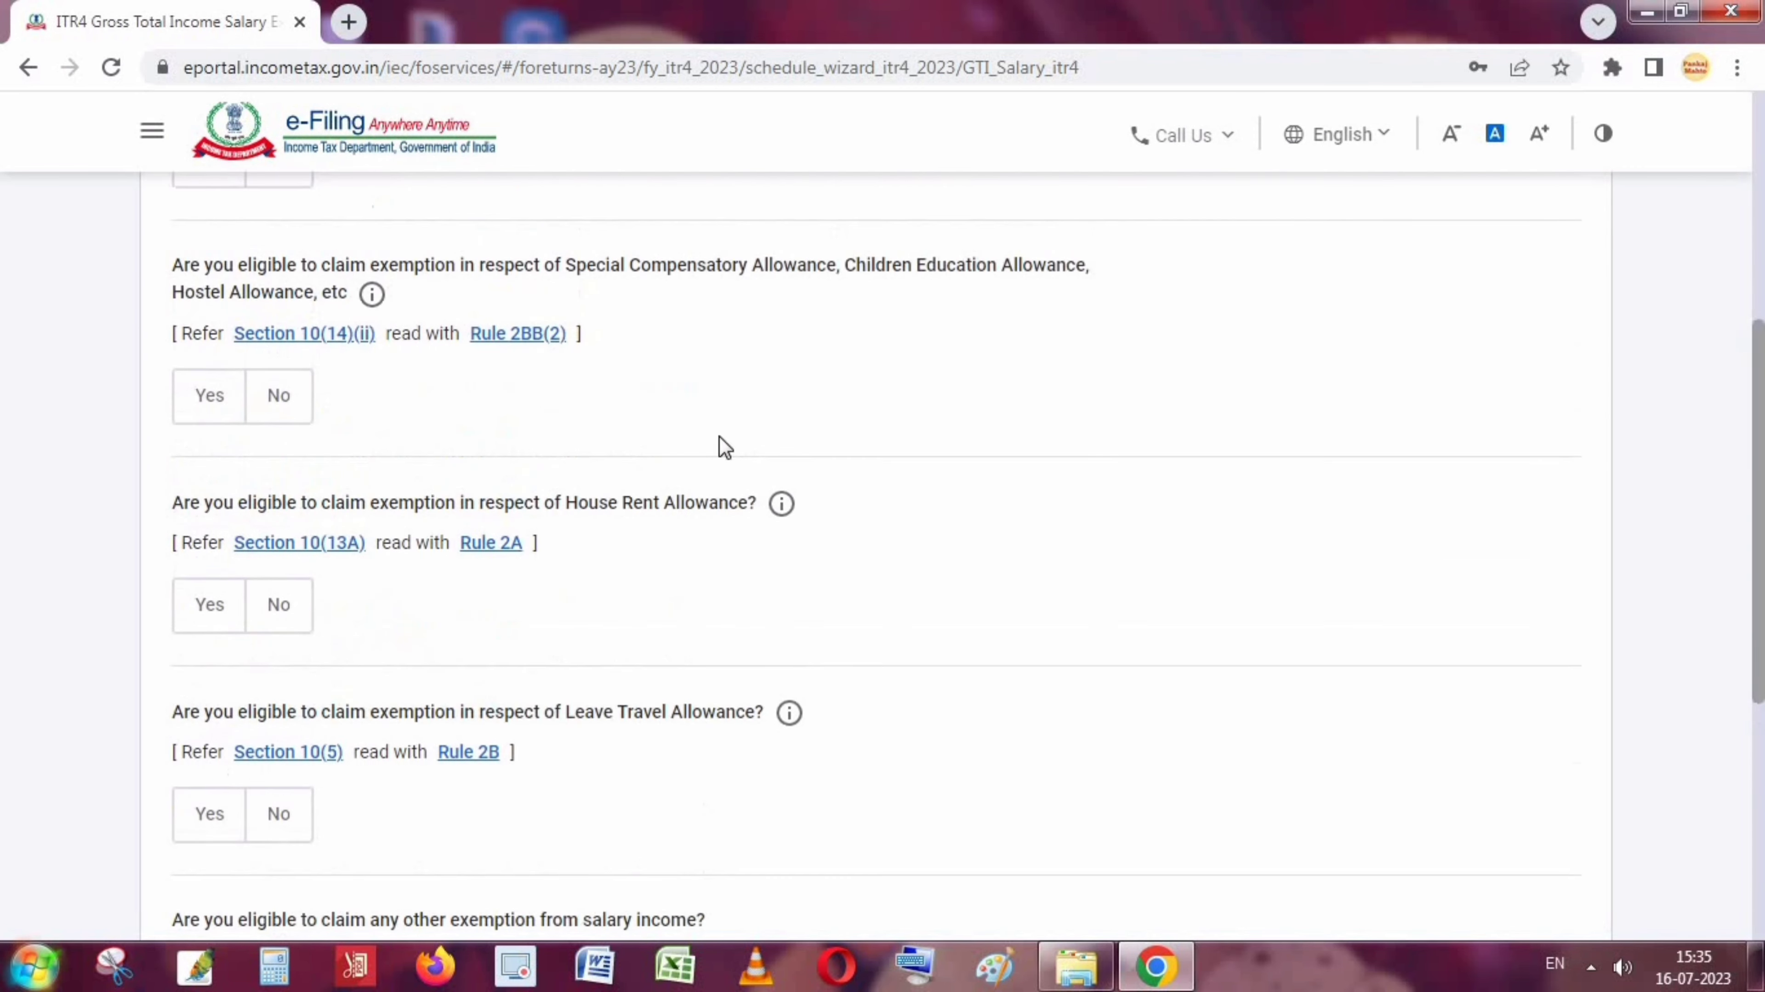
pyautogui.moveTo(586, 535); pyautogui.dragTo(1102, 533)
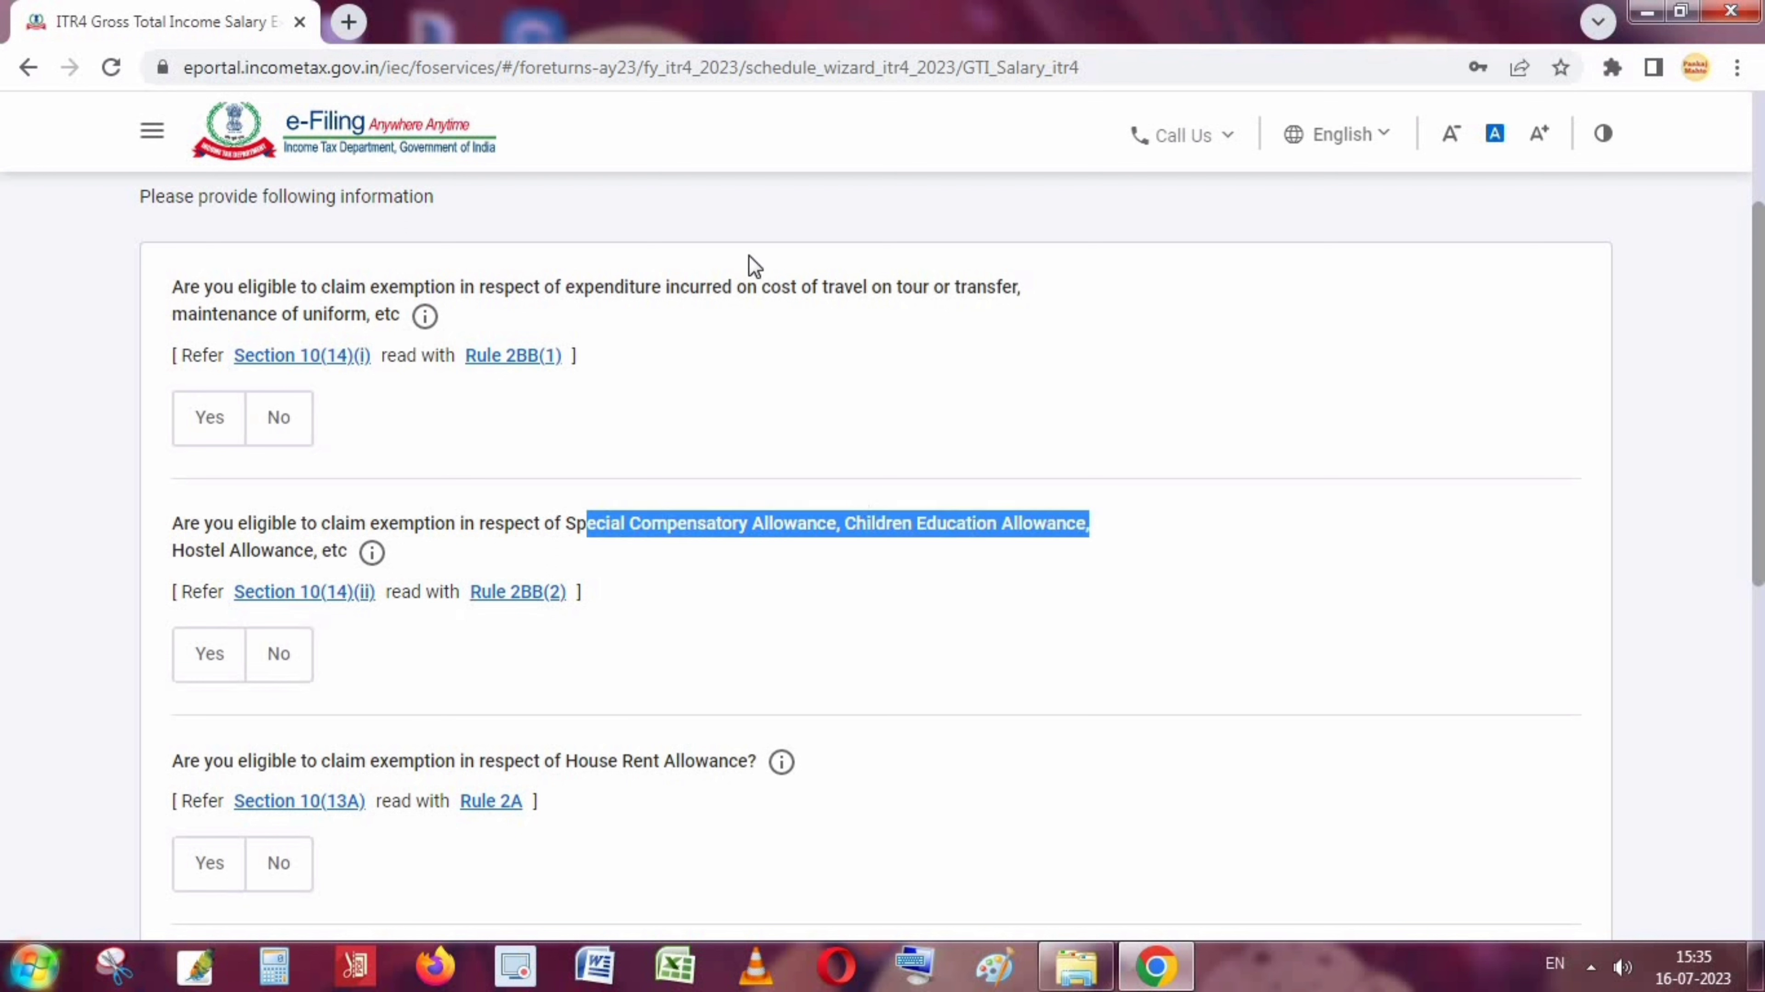
pyautogui.click(936, 507)
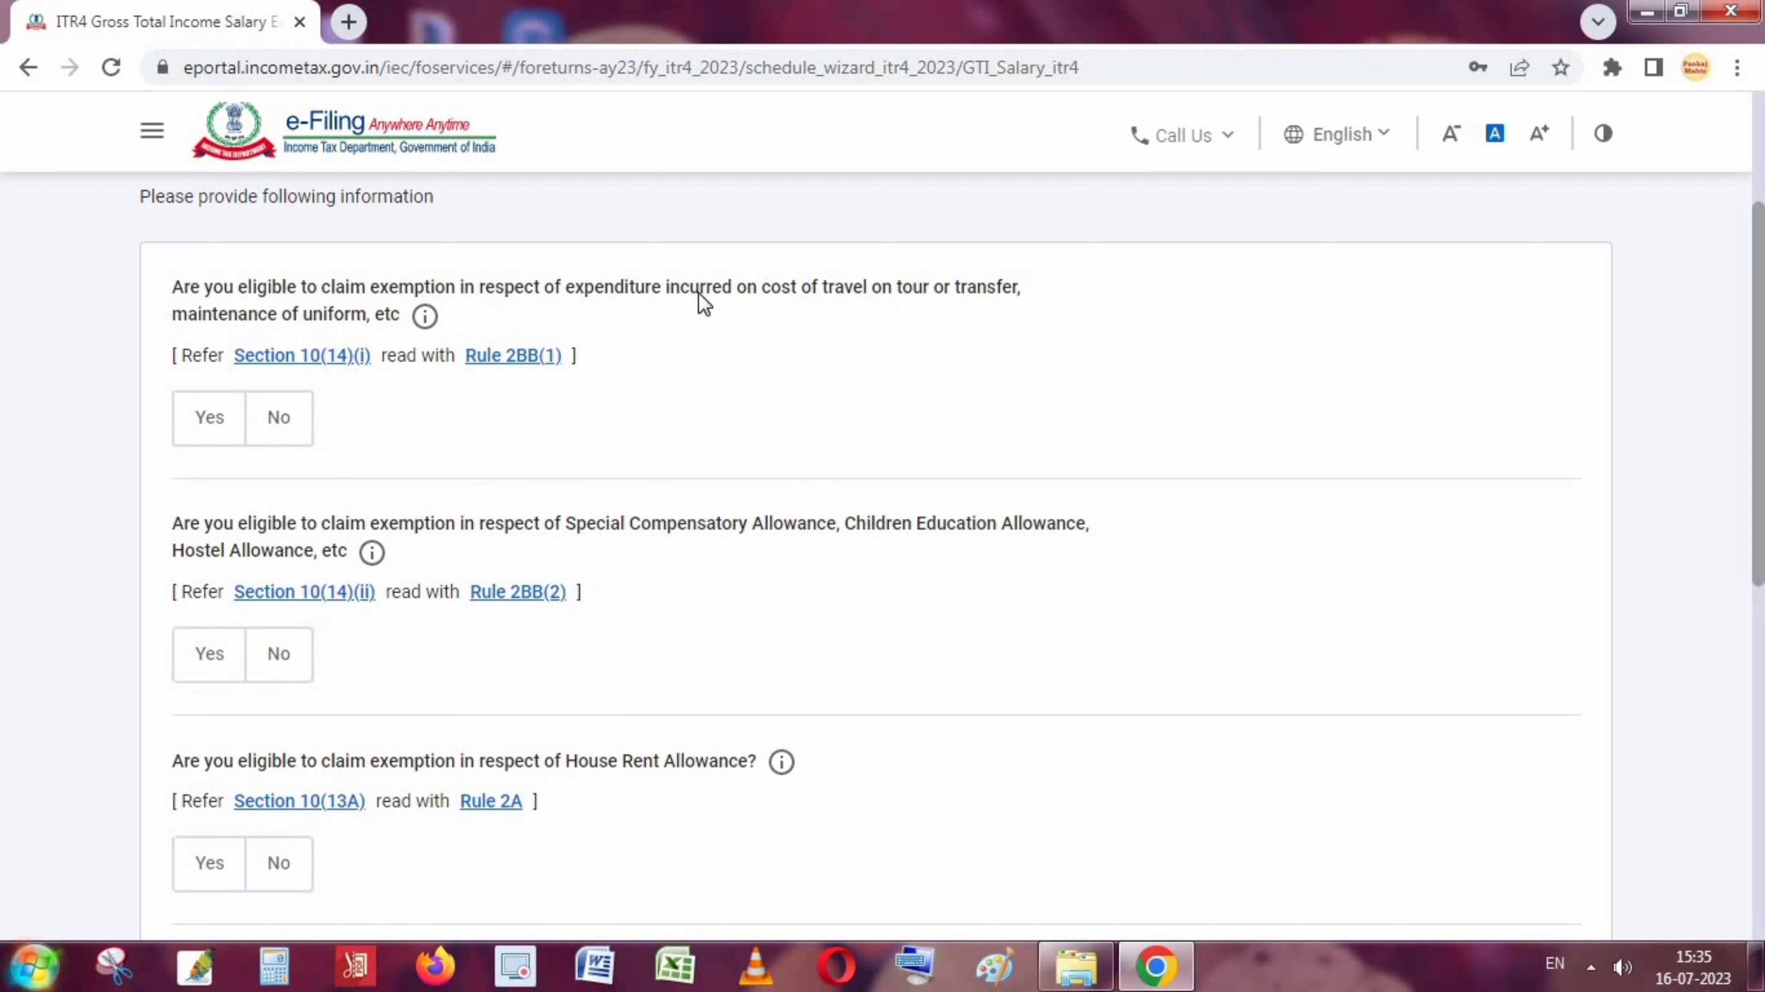
pyautogui.moveTo(698, 293); pyautogui.dragTo(999, 293)
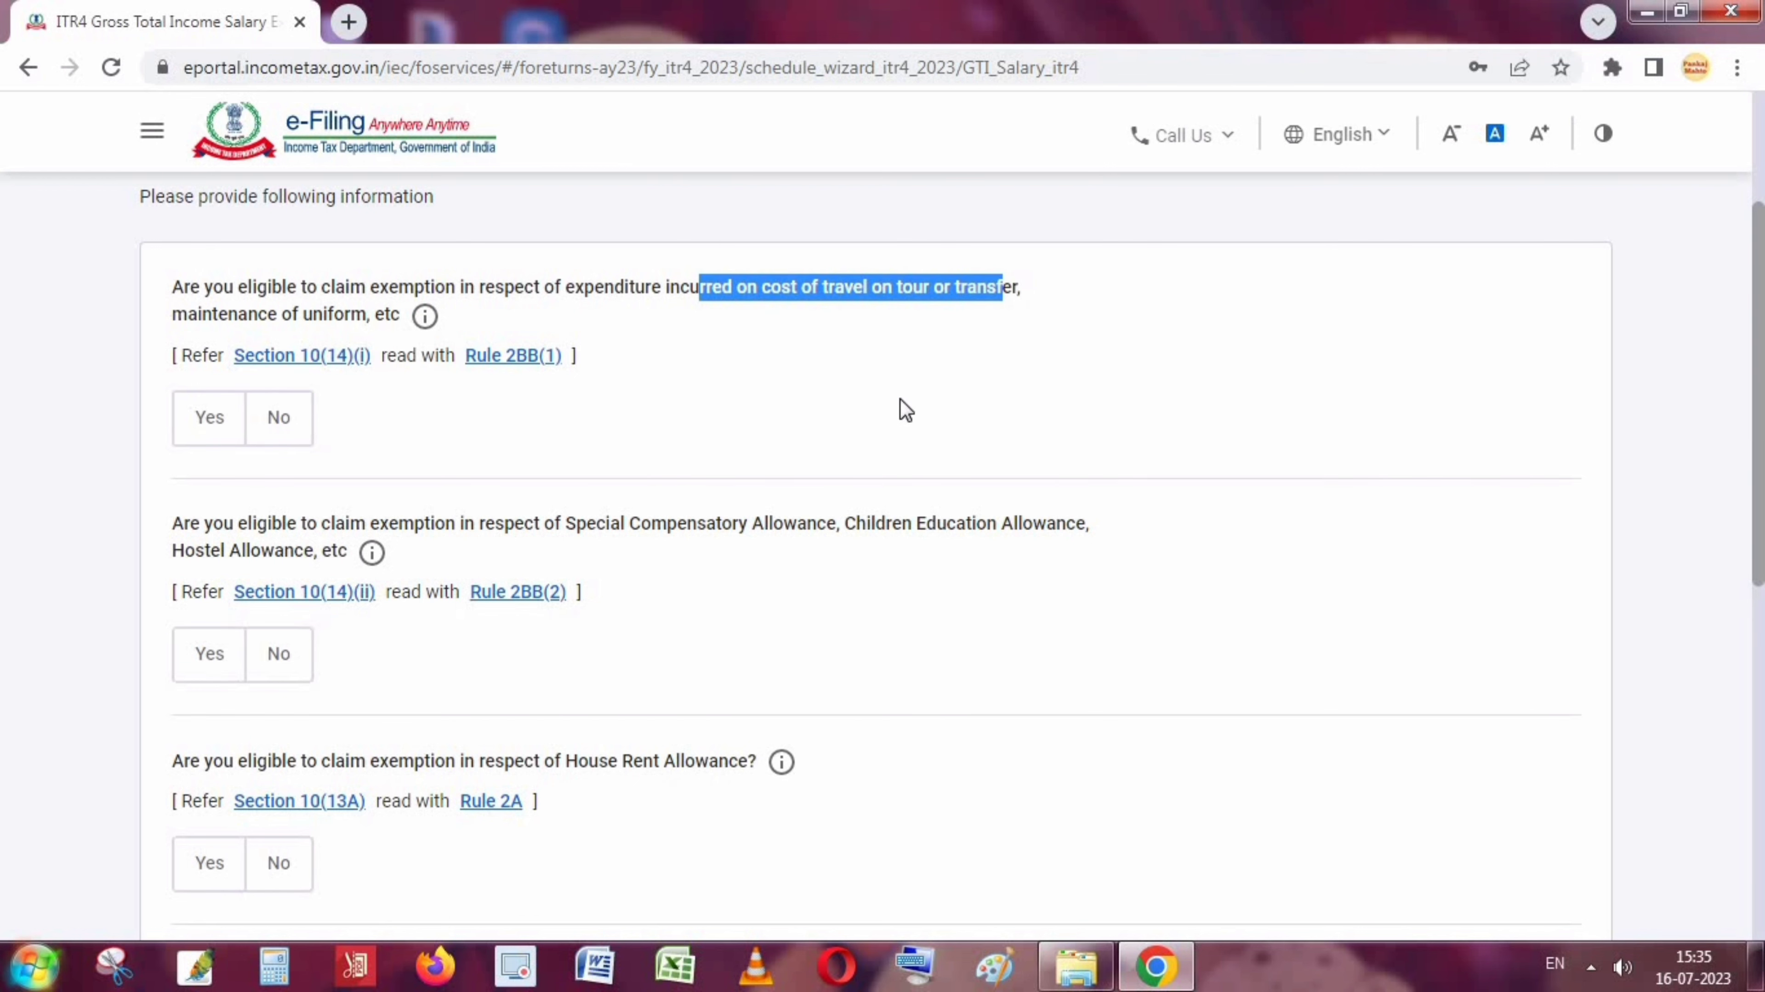
pyautogui.scroll(-5, 829, 485)
pyautogui.scroll(-4, 829, 486)
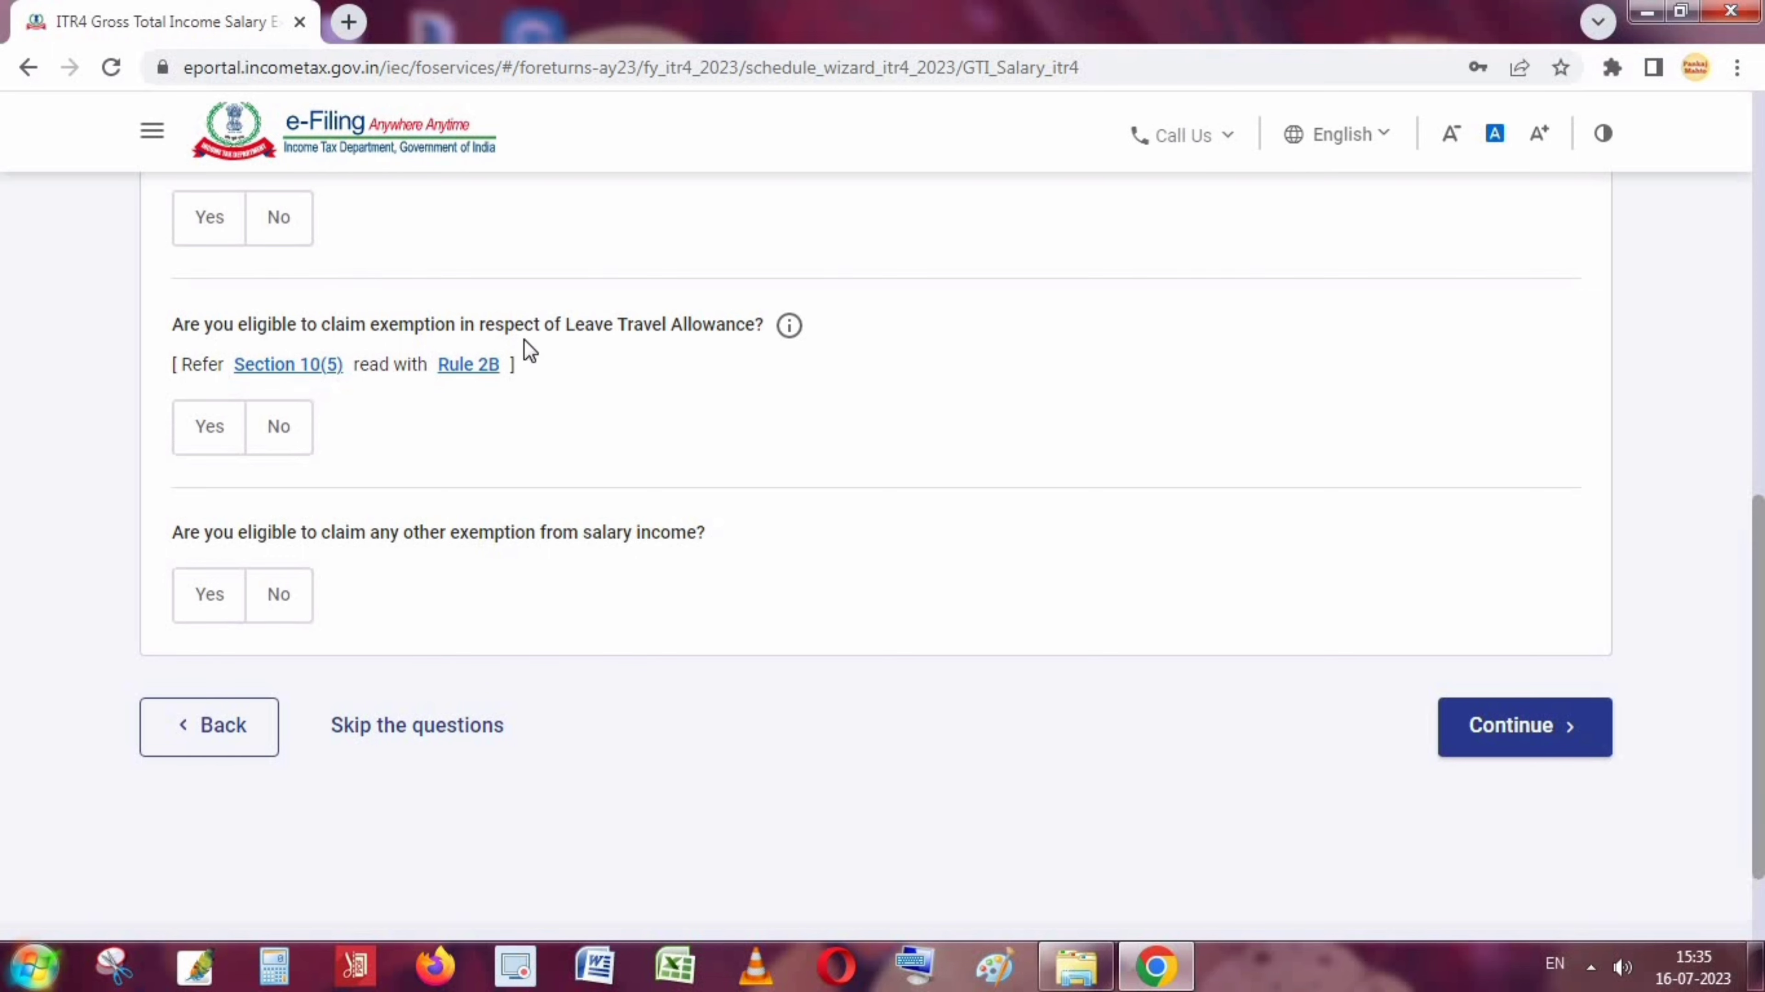
pyautogui.click(1581, 751)
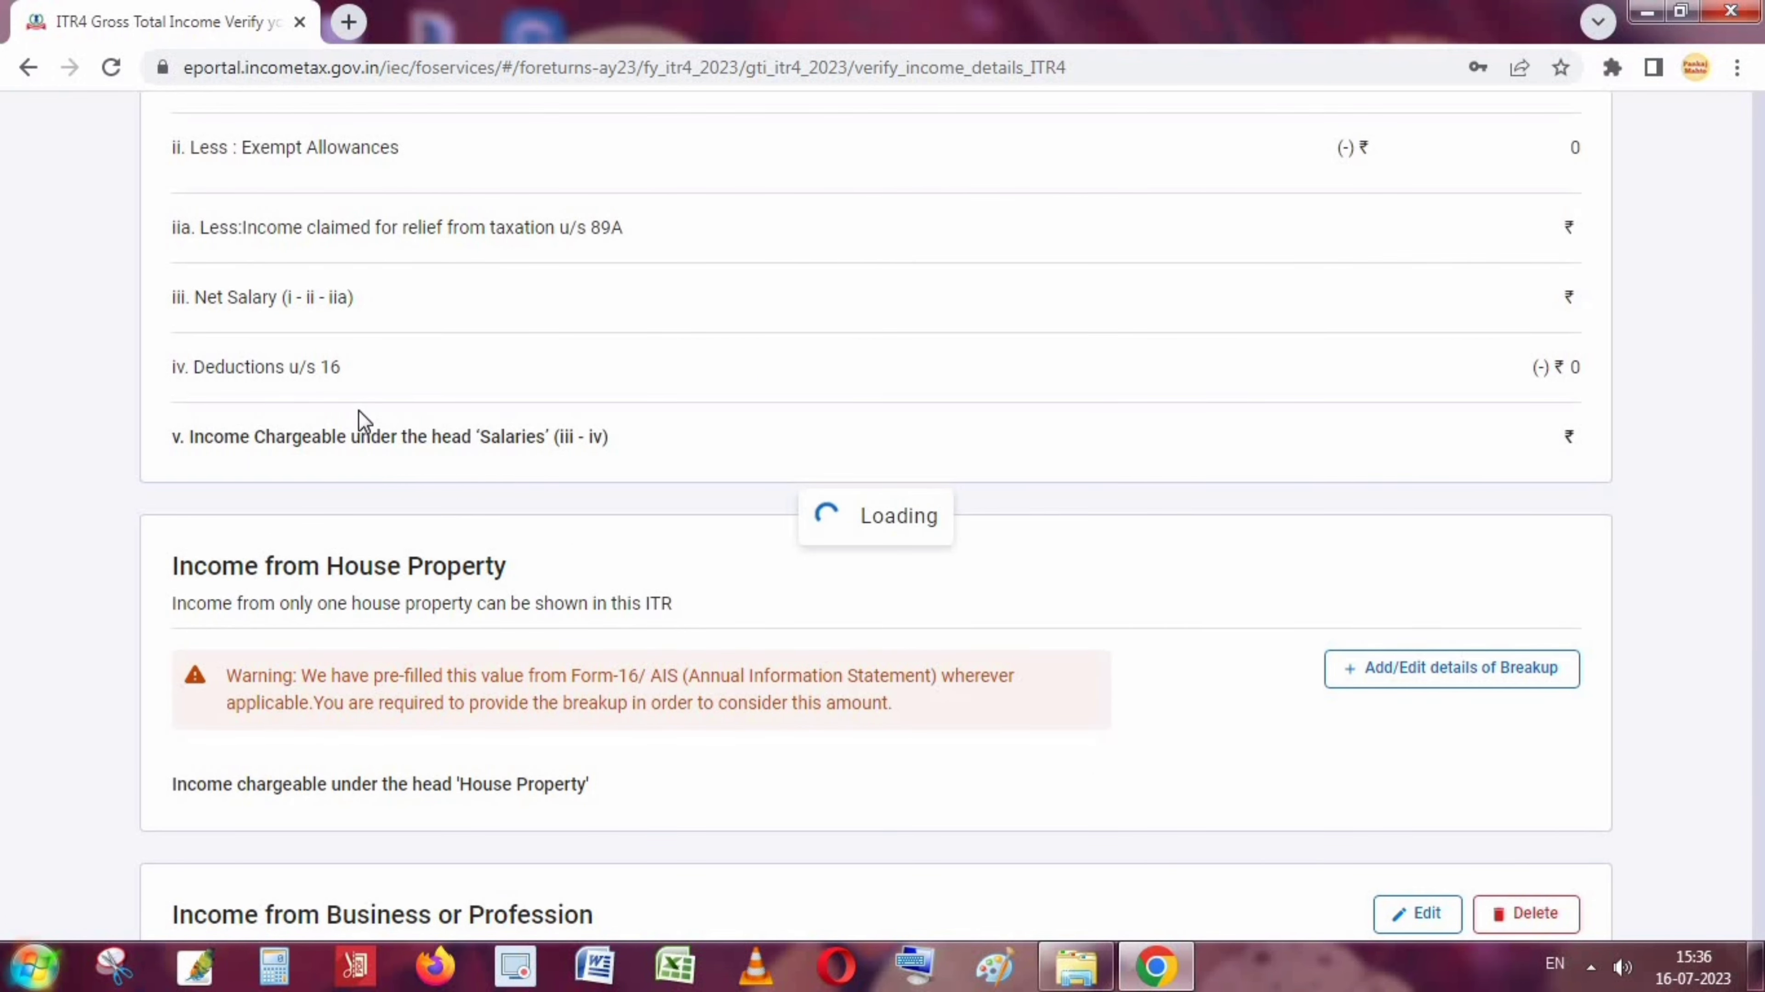
pyautogui.scroll(-1, 698, 346)
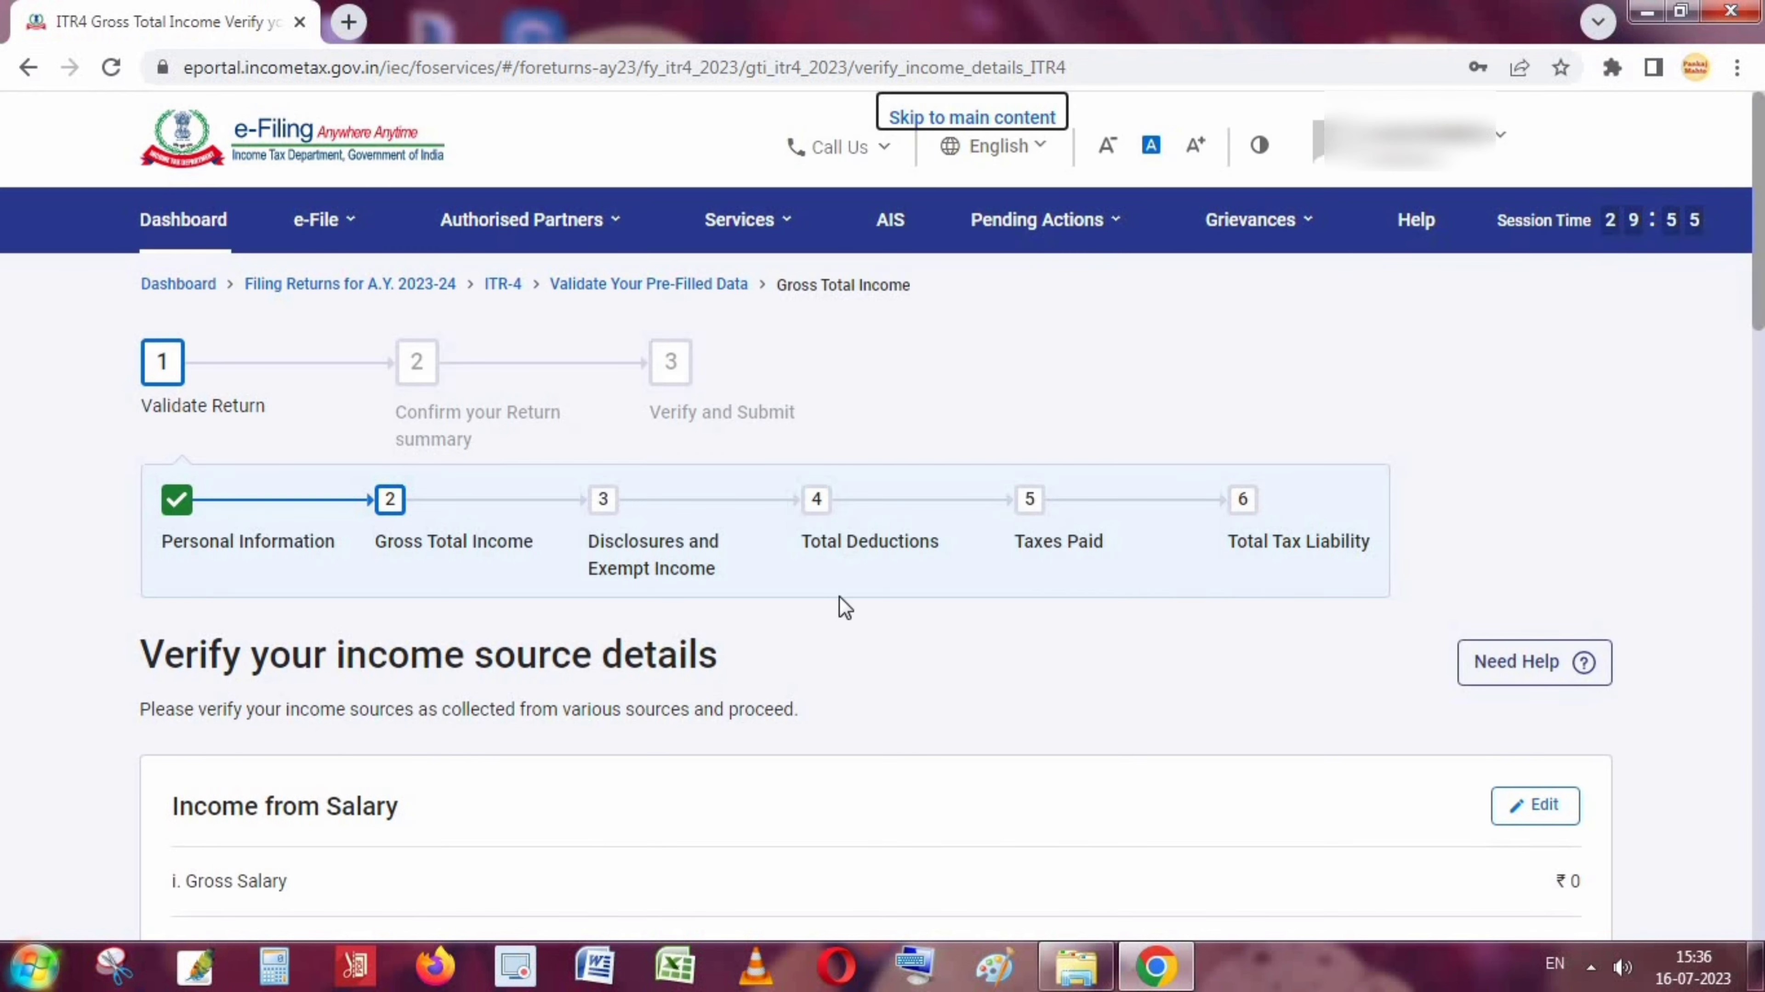
# Review the salary and house property income, and open the form for adding business or profession income details.
pyautogui.scroll(-4, 839, 602)
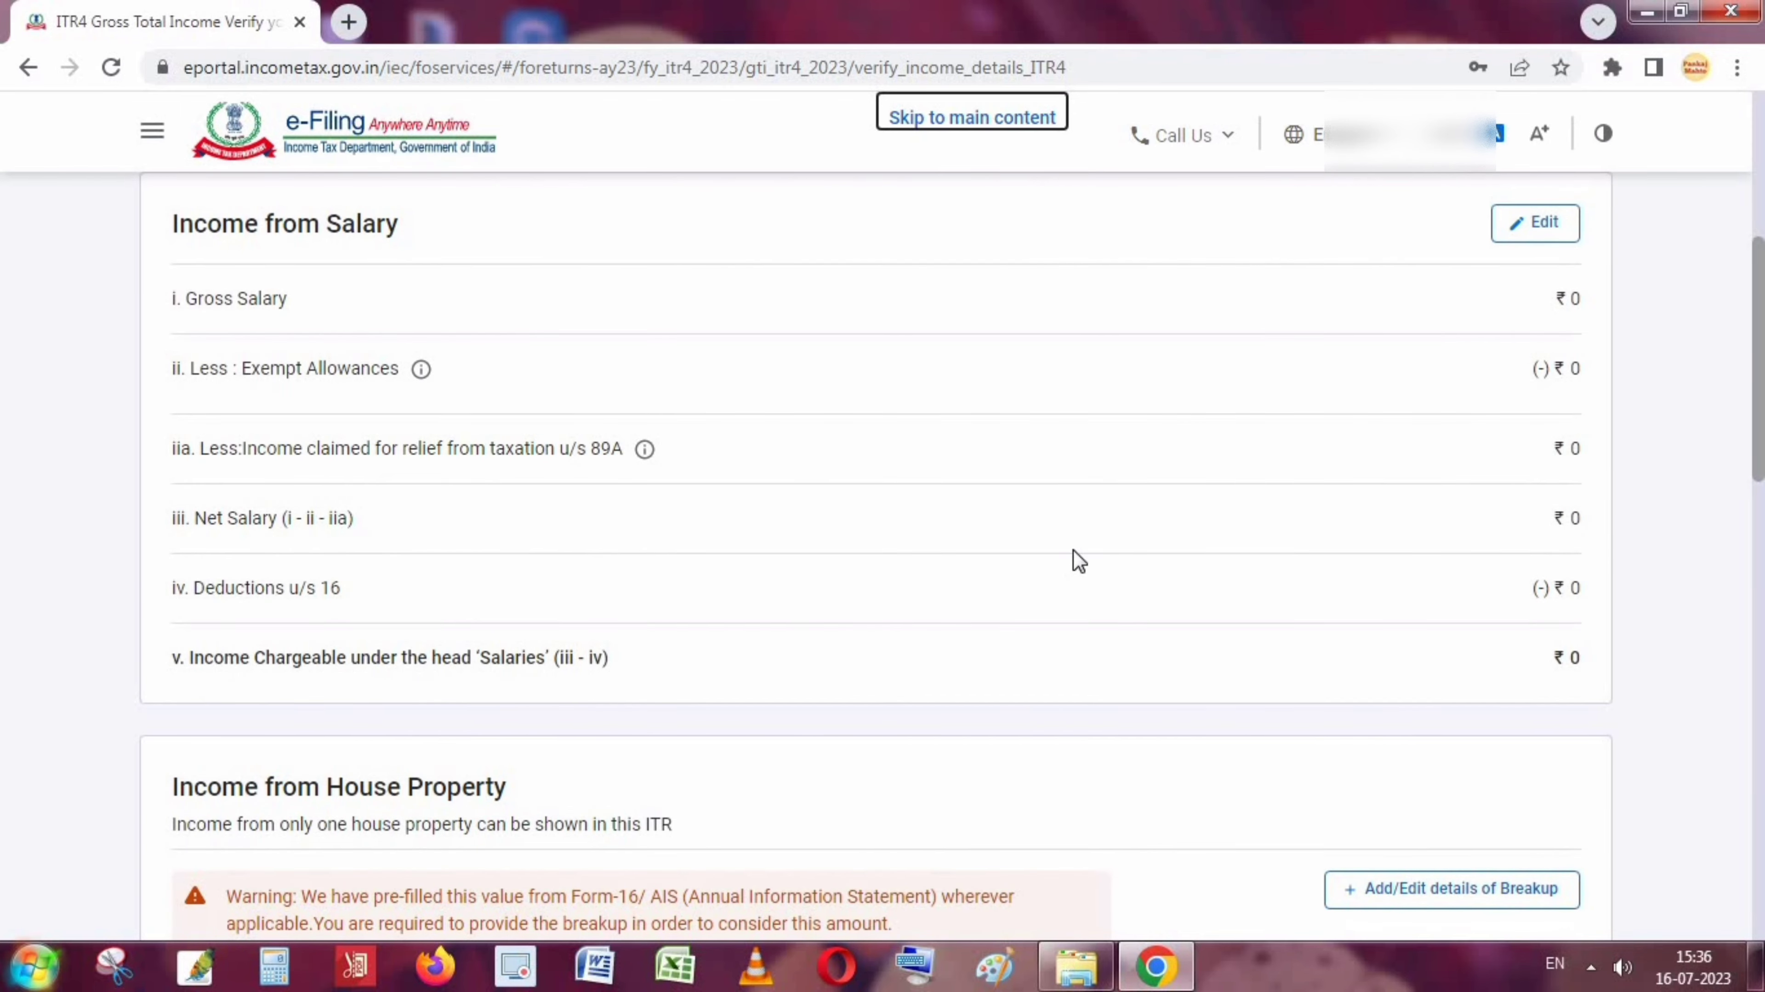
pyautogui.scroll(-4, 1078, 688)
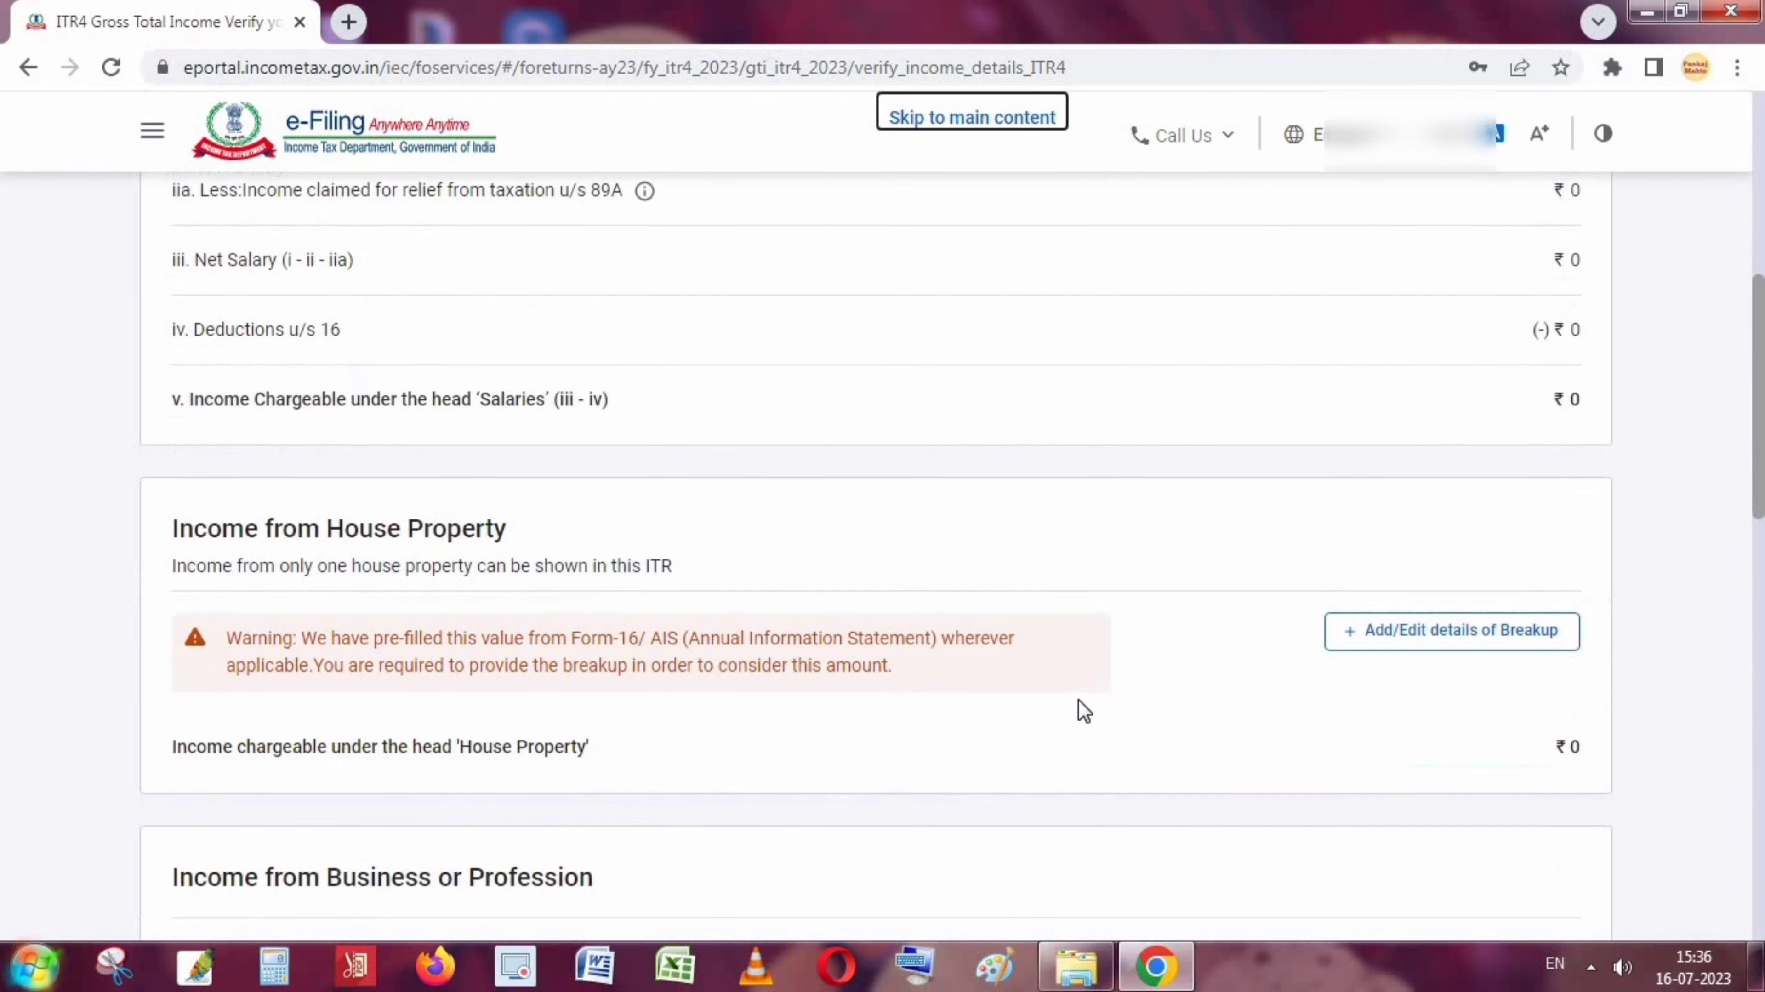
pyautogui.scroll(-4, 1084, 710)
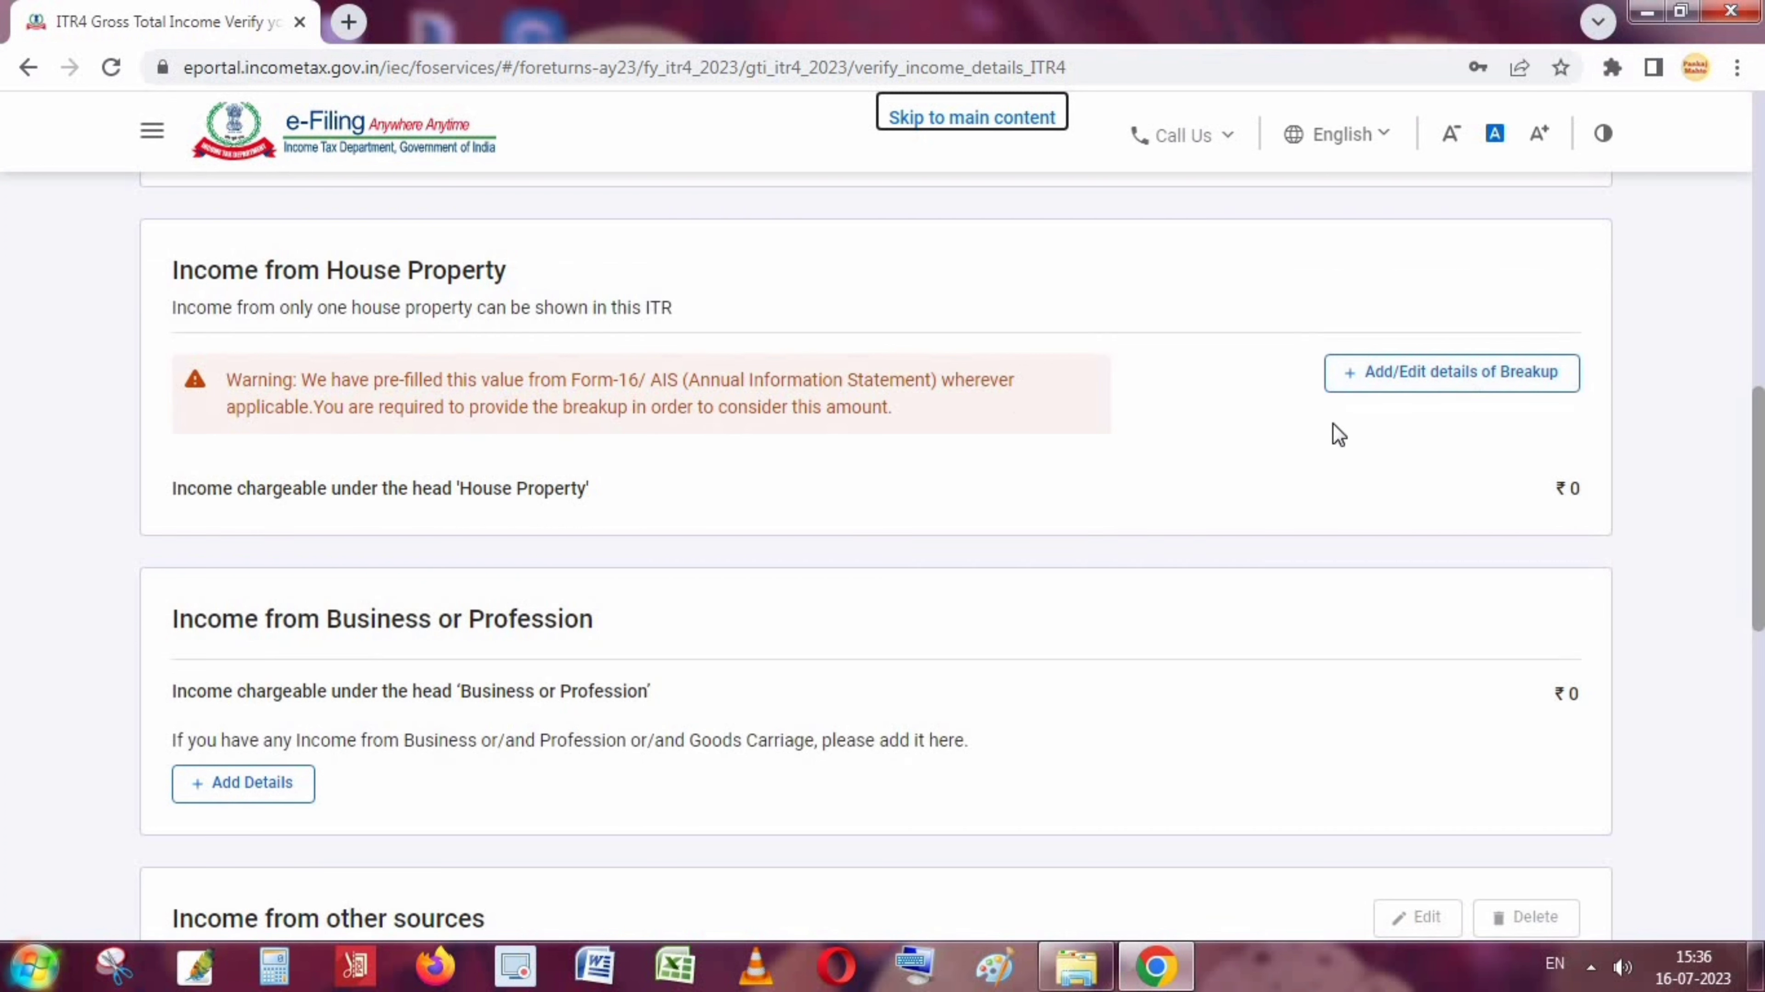
pyautogui.scroll(-2, 1495, 381)
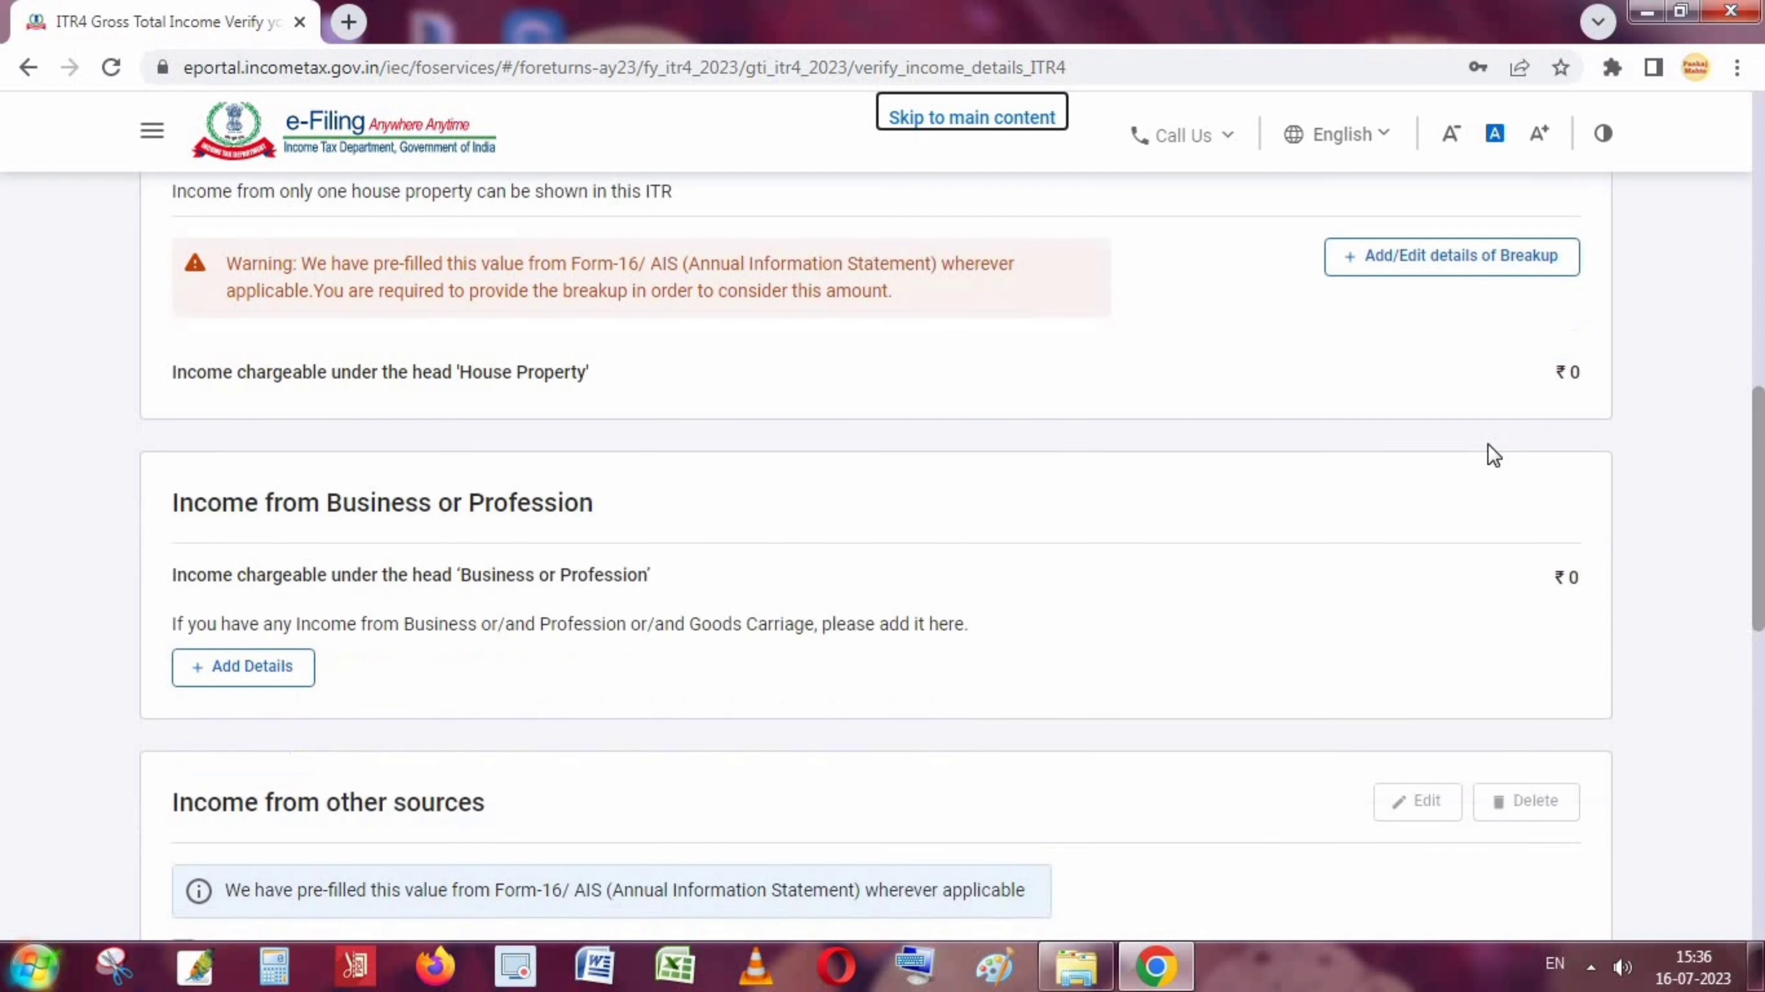
pyautogui.scroll(-2, 289, 596)
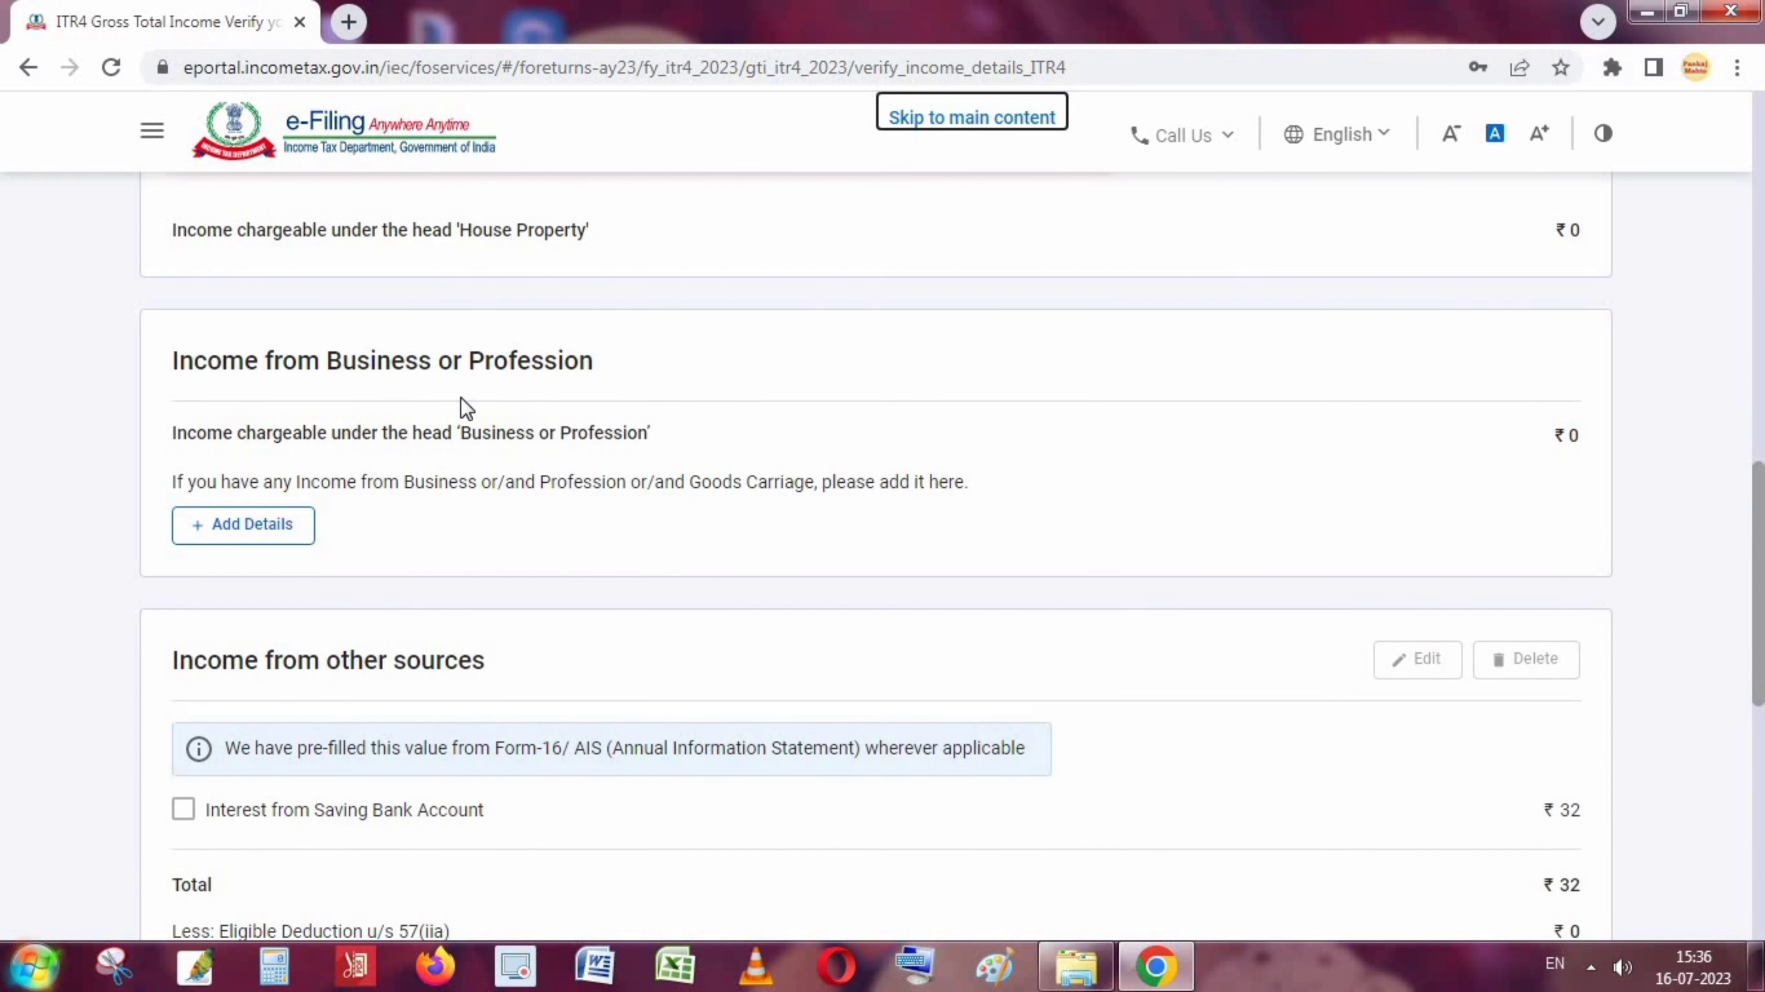
pyautogui.click(249, 540)
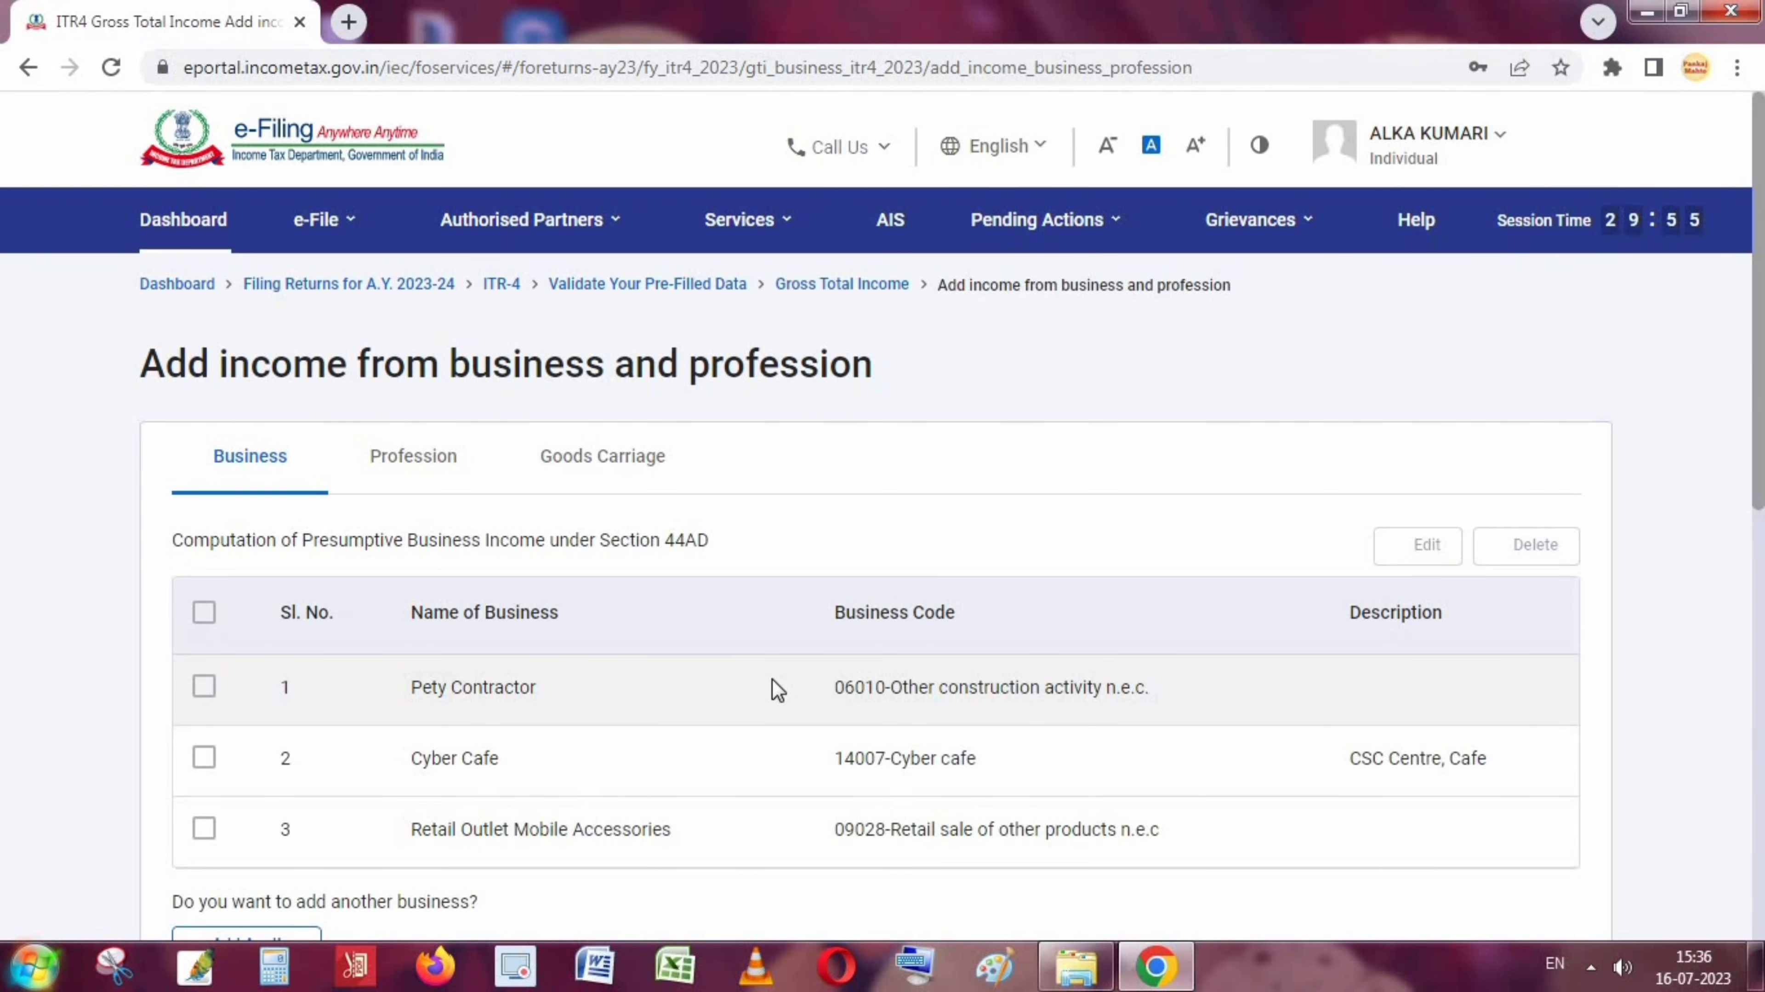
# Look over the listed businesses and the form for presumptive income from a profession under section 44ADA.
pyautogui.scroll(-2, 772, 679)
pyautogui.scroll(2, 772, 678)
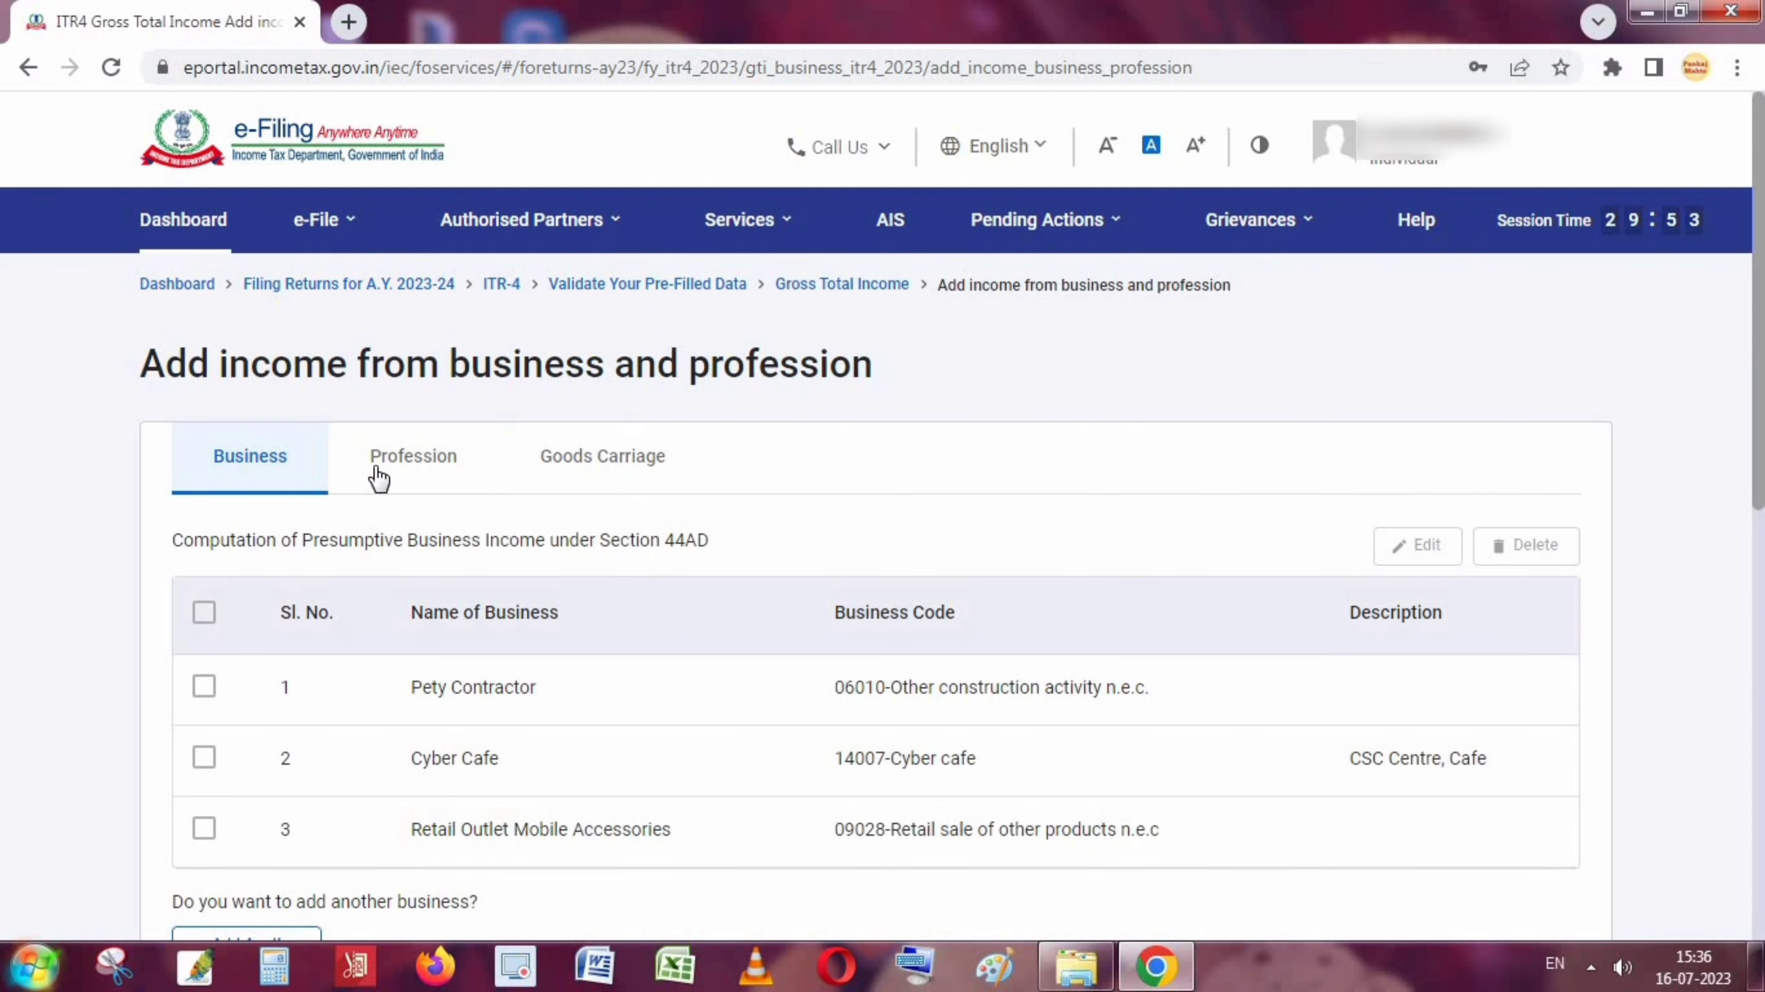
pyautogui.click(425, 473)
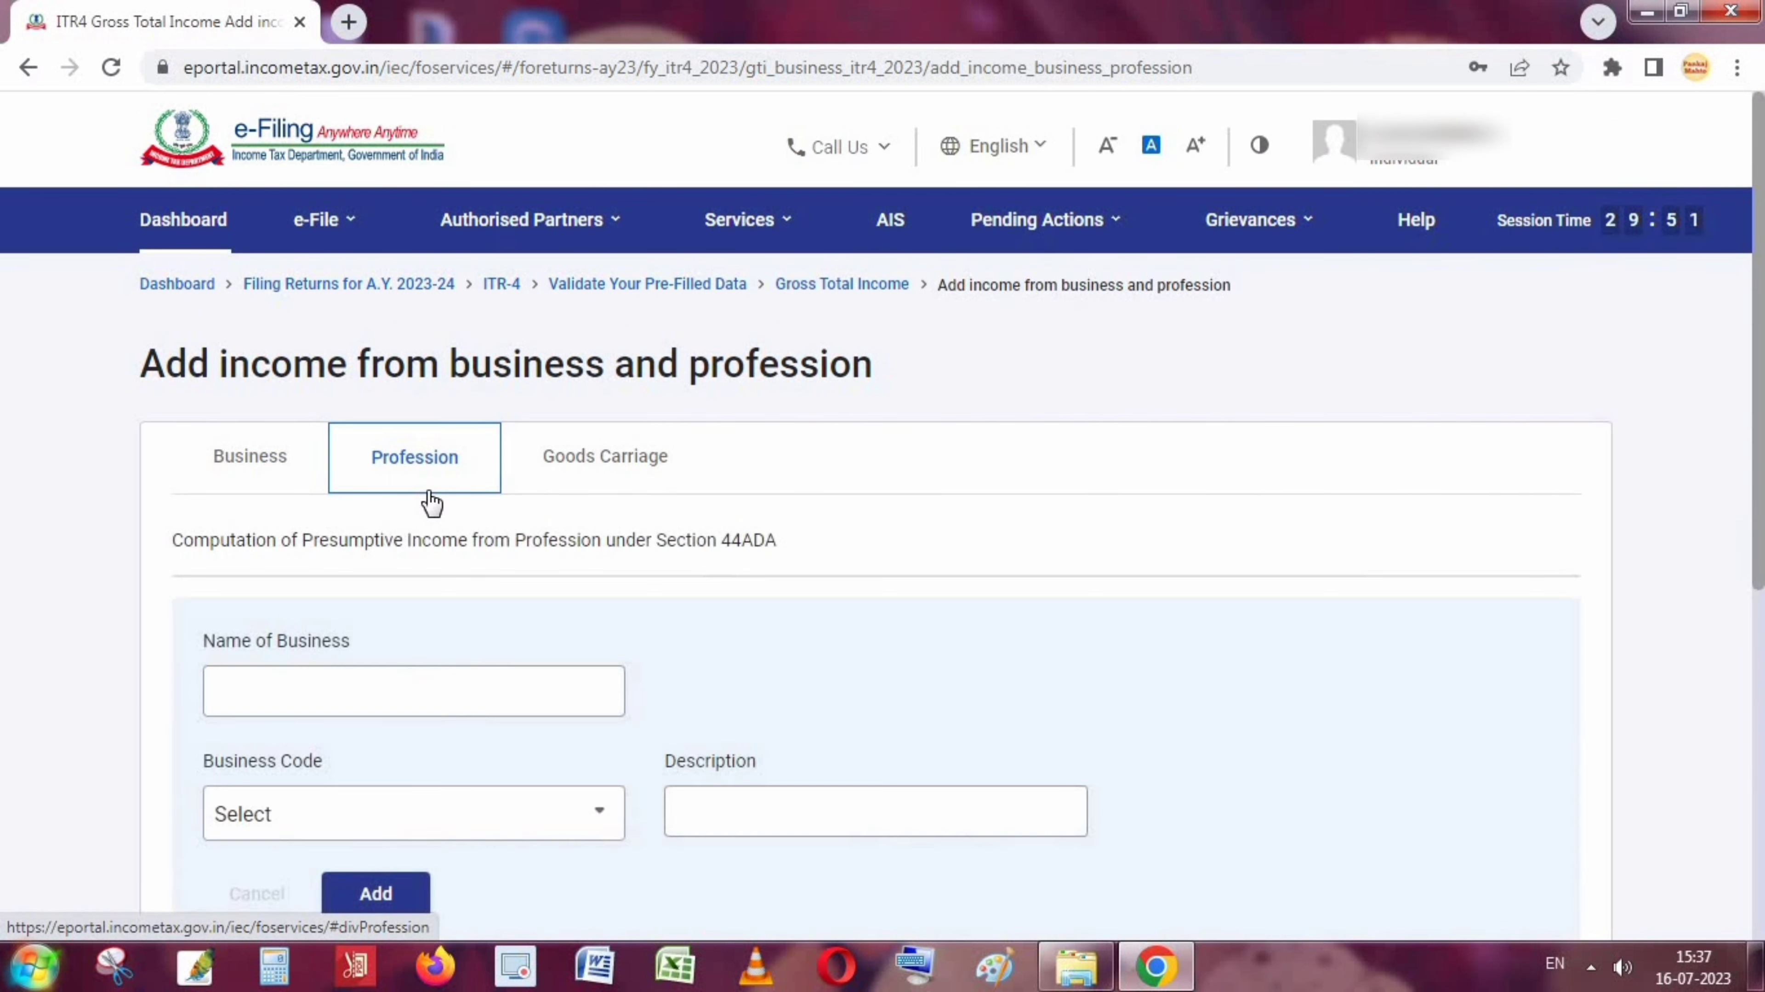
pyautogui.click(415, 684)
pyautogui.scroll(-2, 414, 684)
pyautogui.scroll(2, 549, 657)
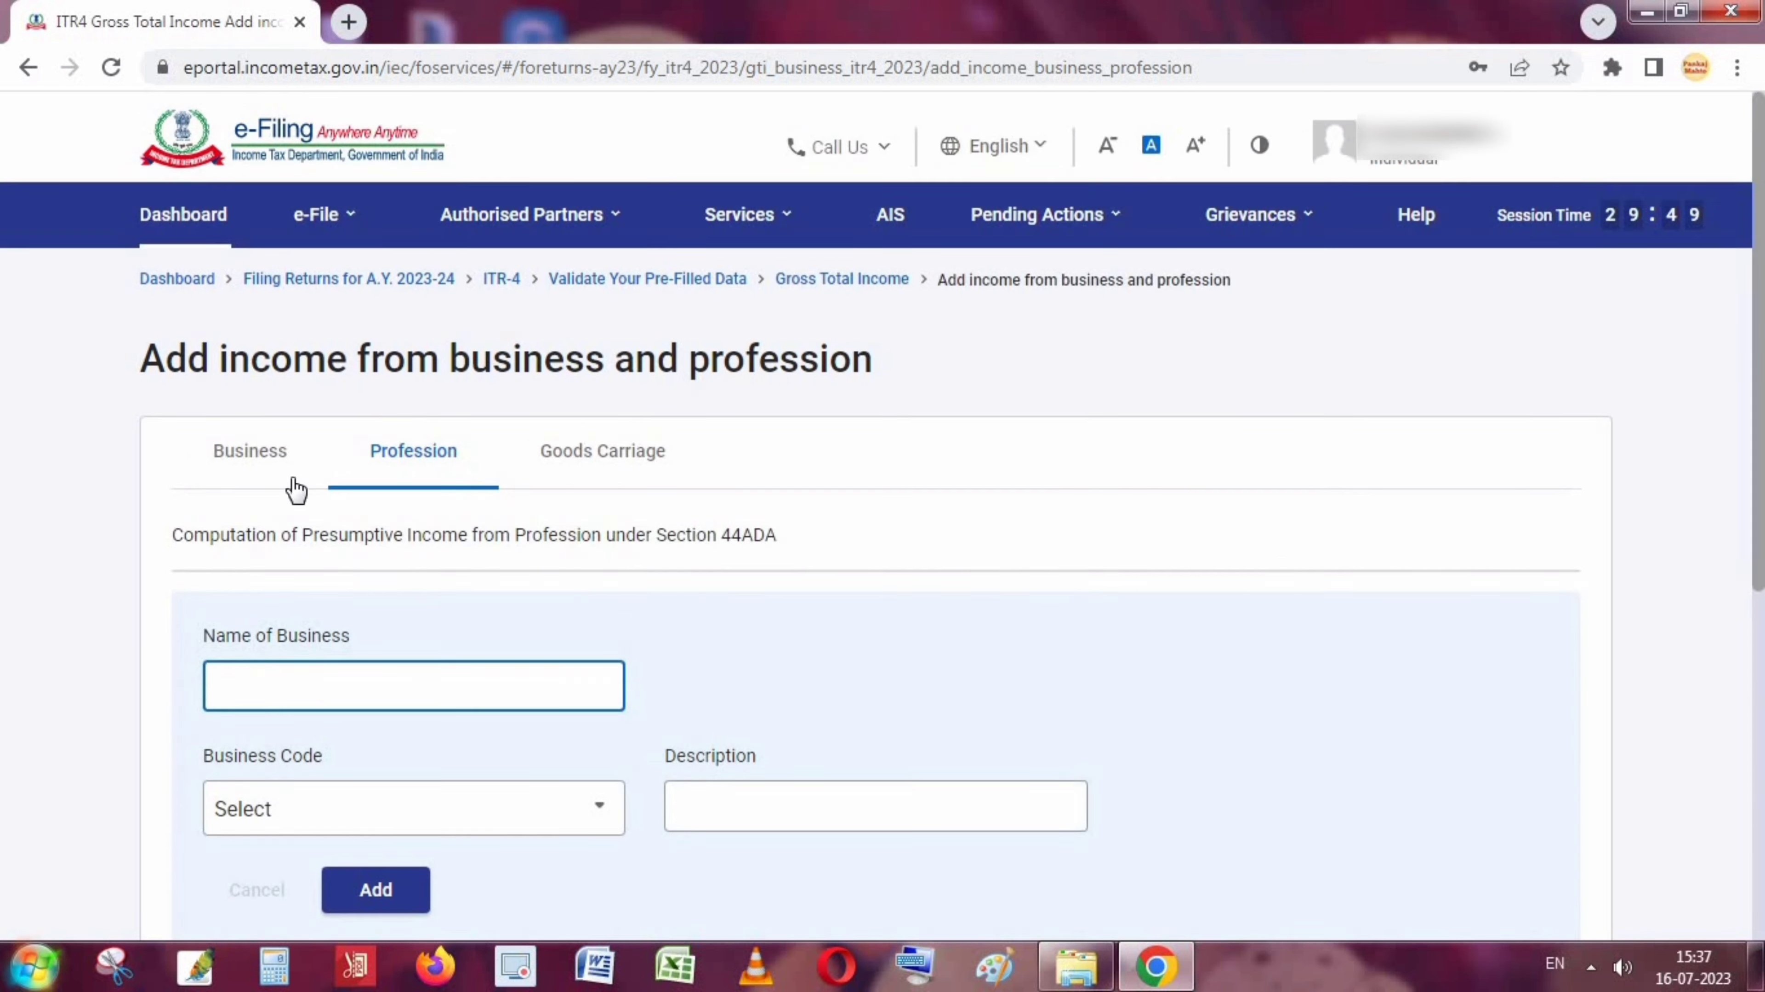
# Return to the section 44AD business income details and select all three listed businesses.
pyautogui.click(258, 466)
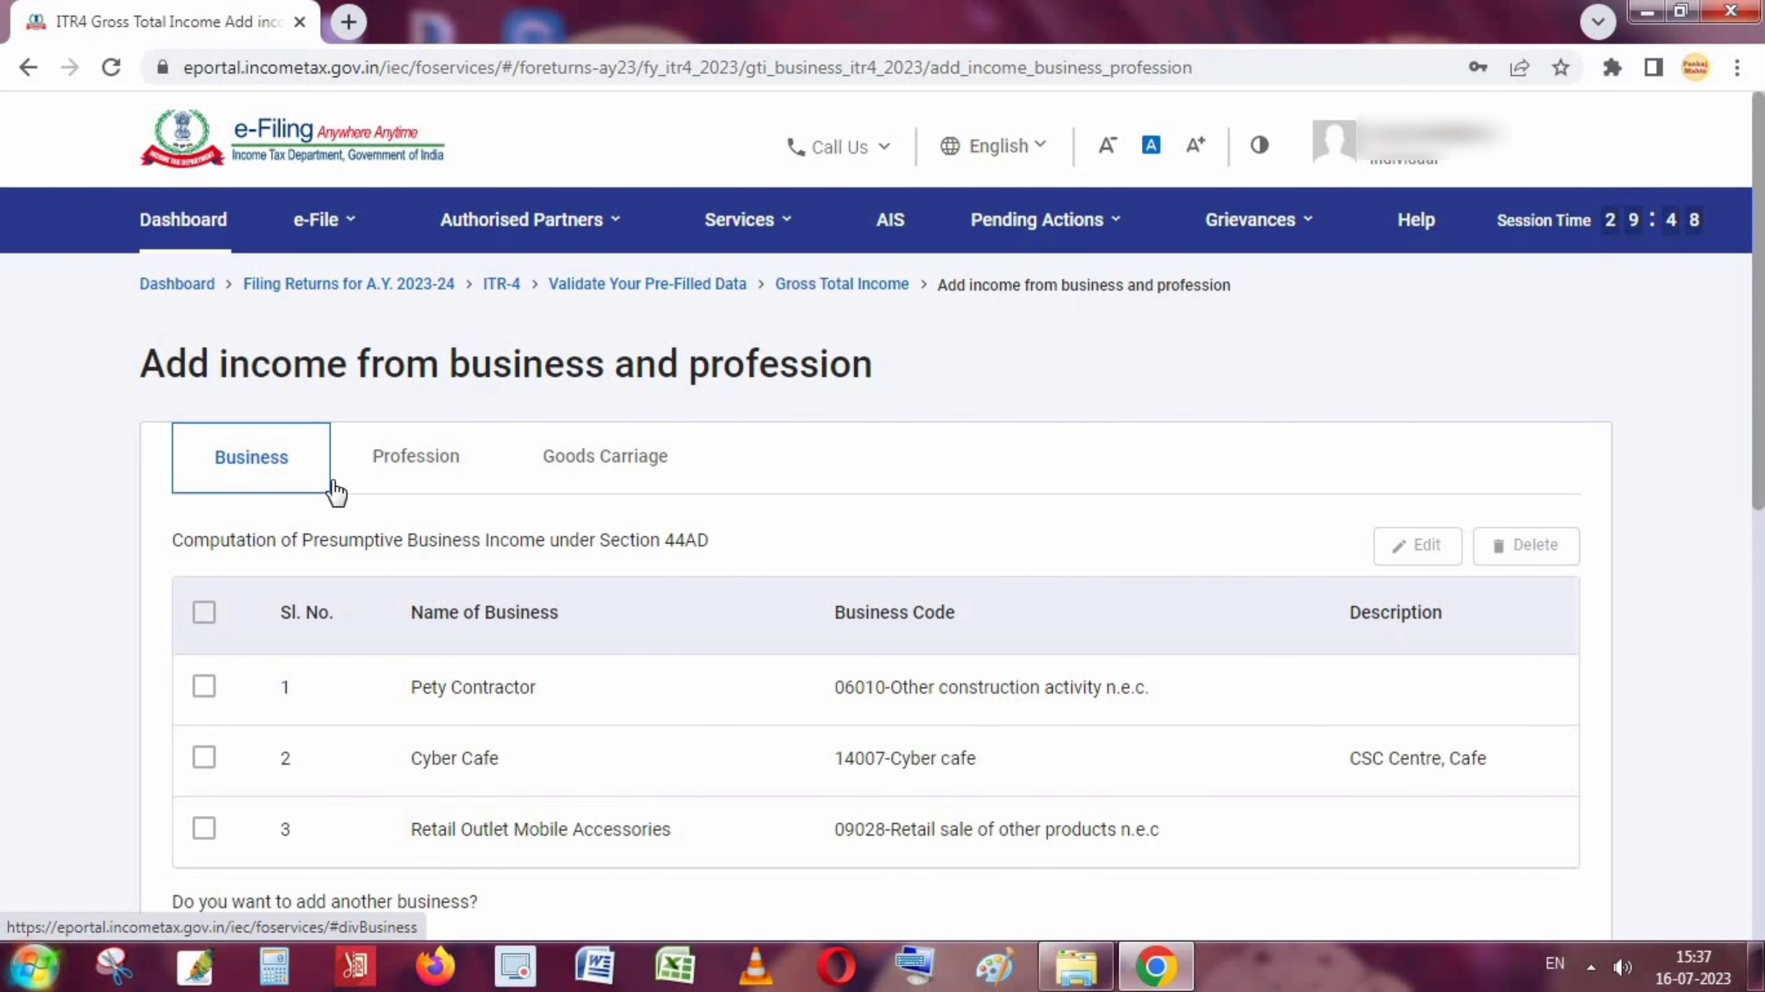
pyautogui.scroll(-3, 527, 566)
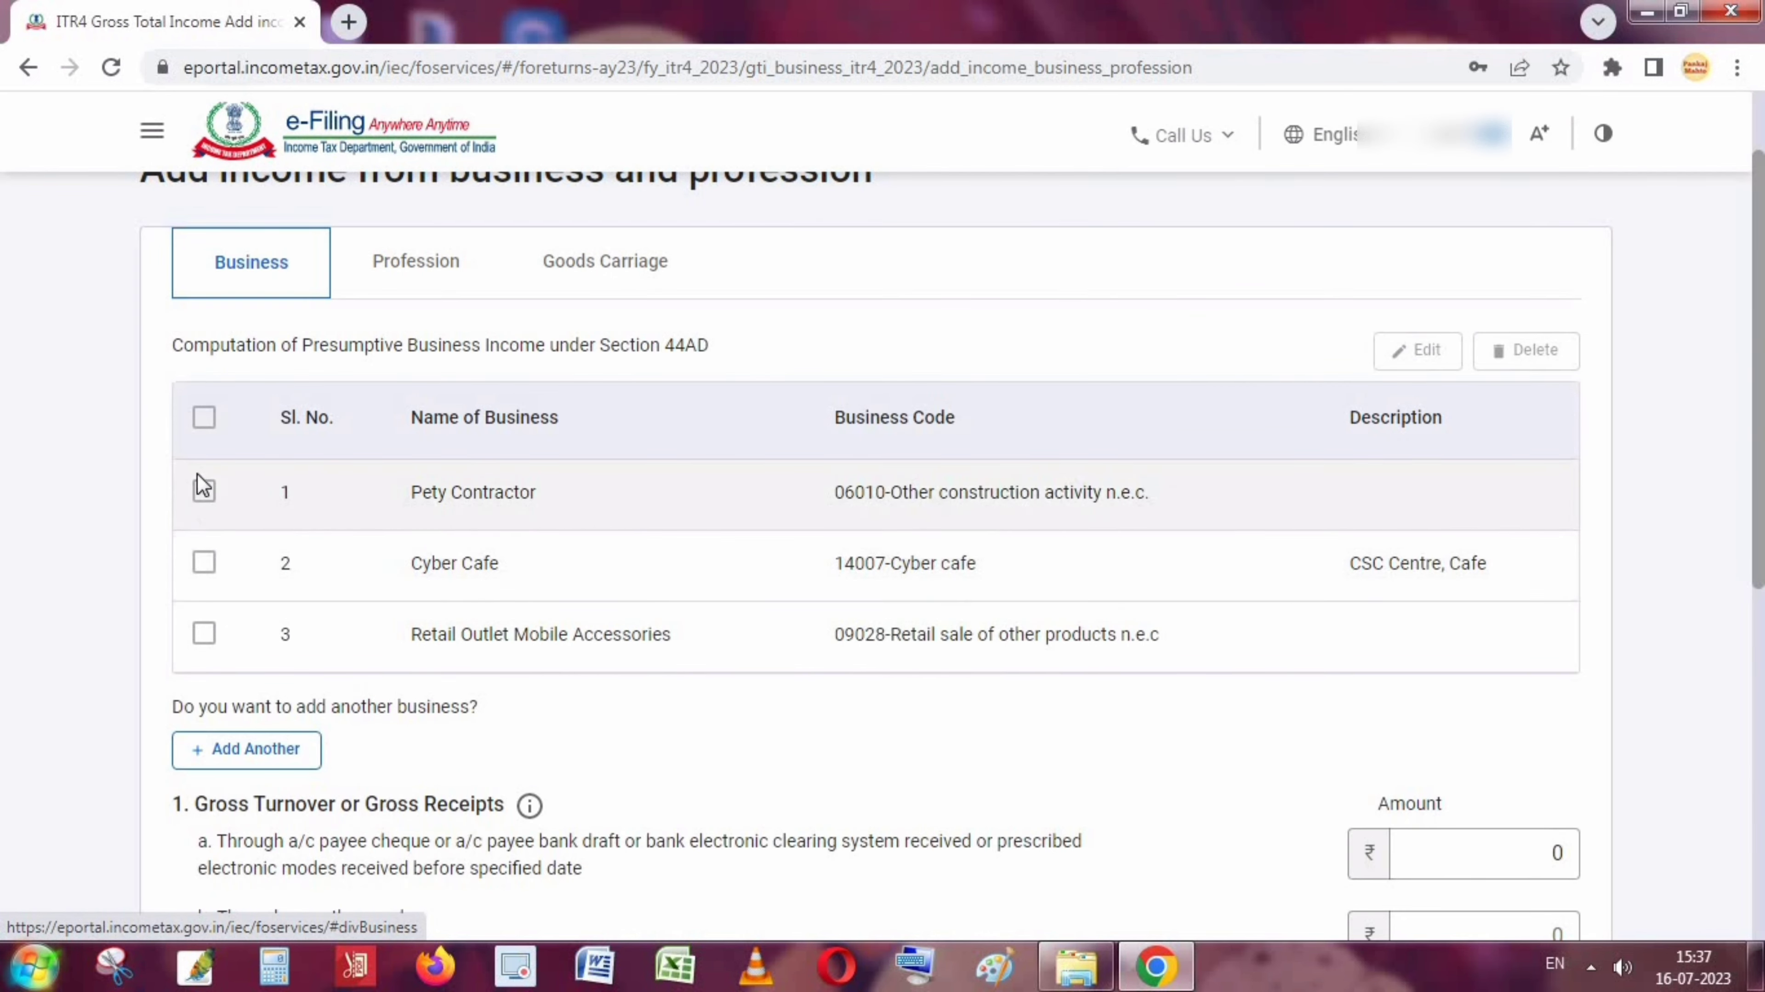
pyautogui.click(204, 418)
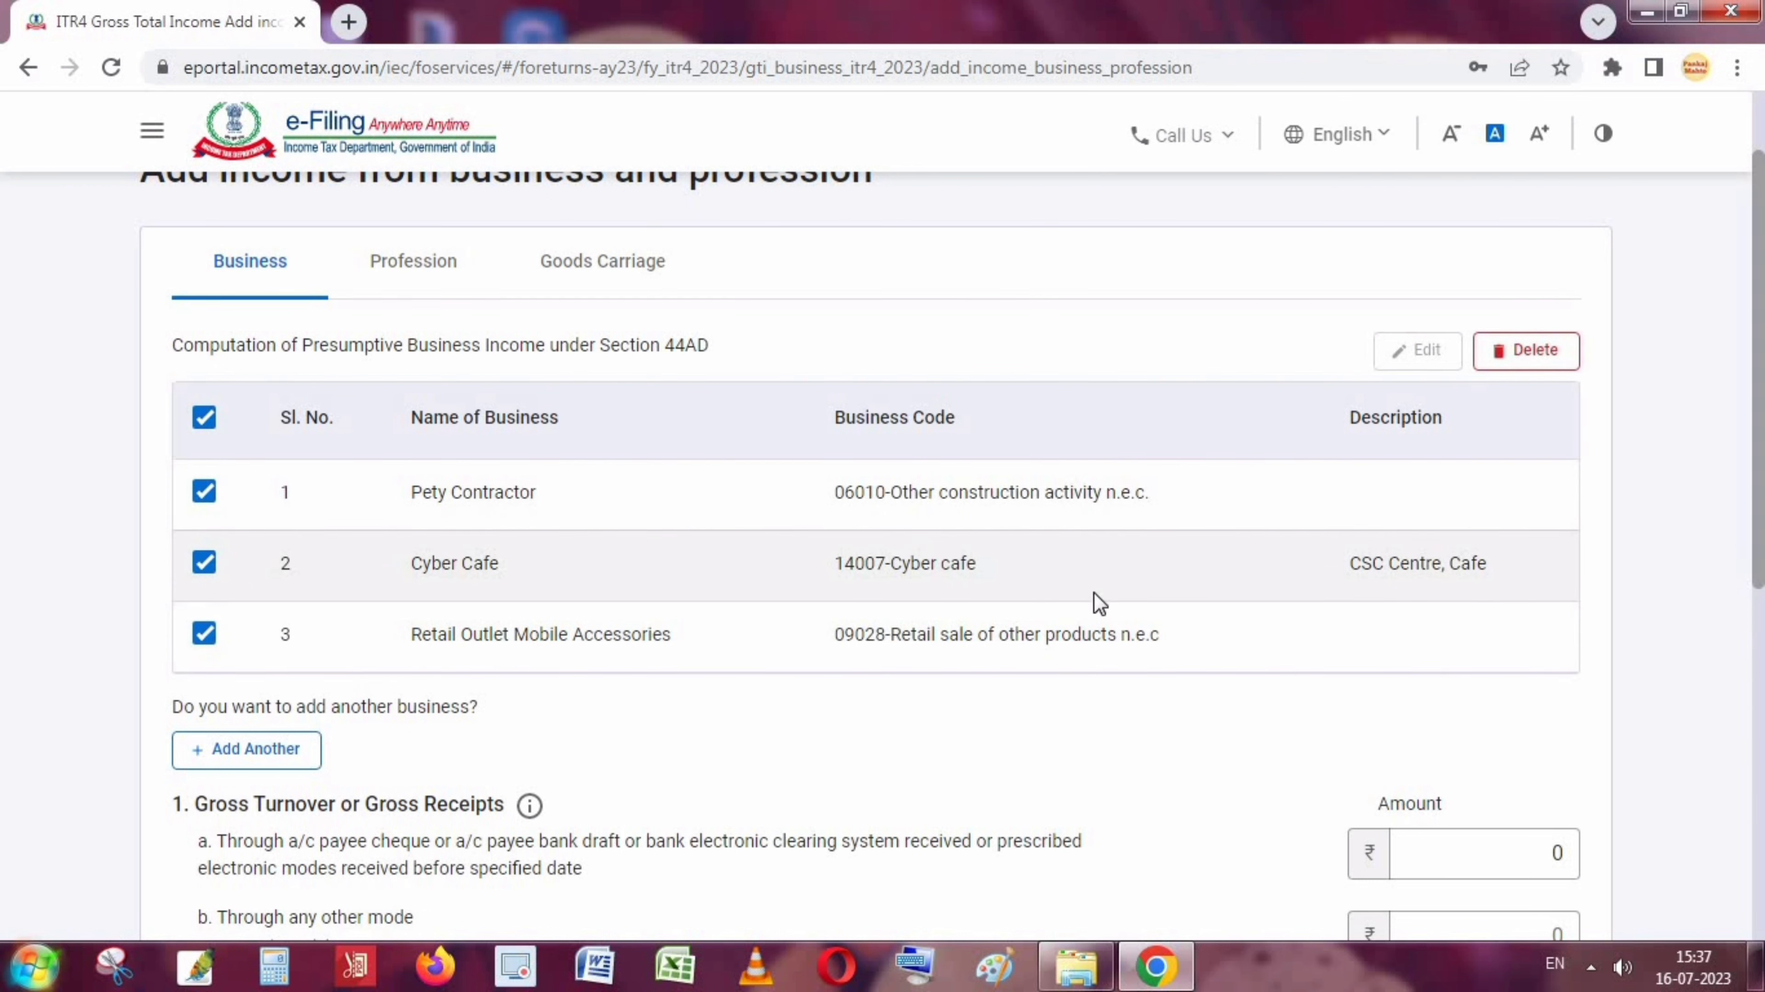
# Enter 5,00,000 as the gross turnover received through cheque, bank draft or electronic modes.
pyautogui.scroll(-2, 1260, 604)
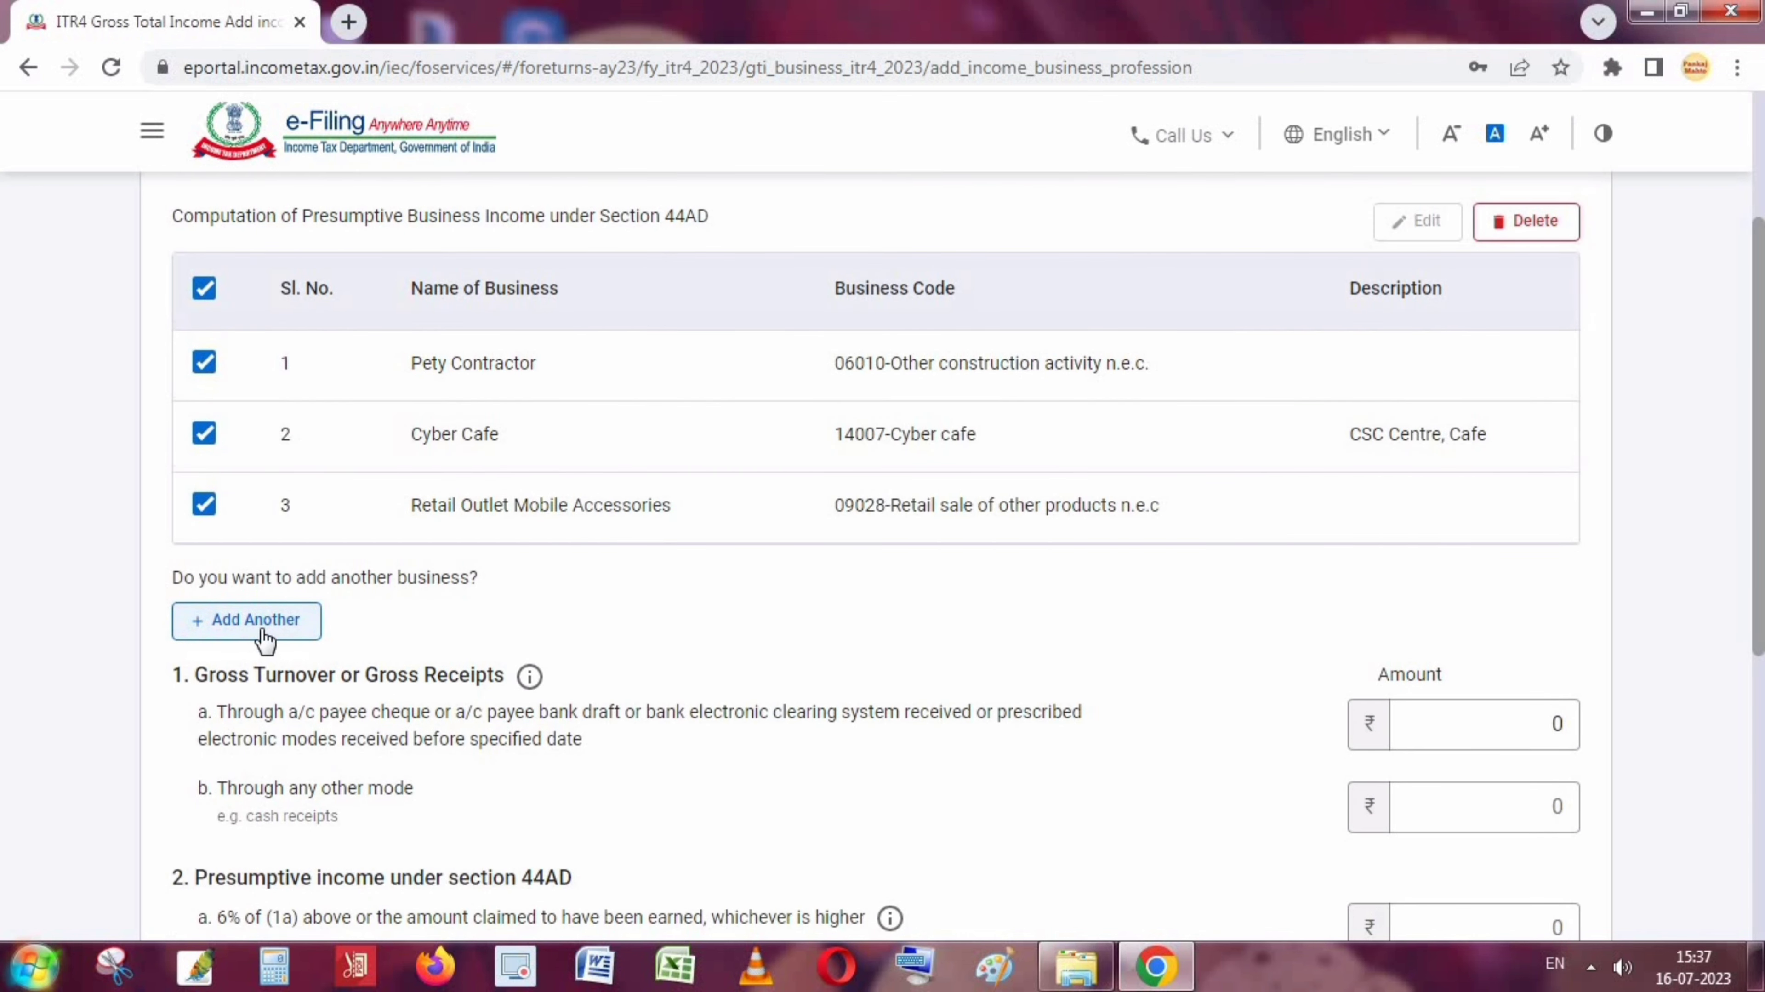
pyautogui.scroll(-2, 874, 748)
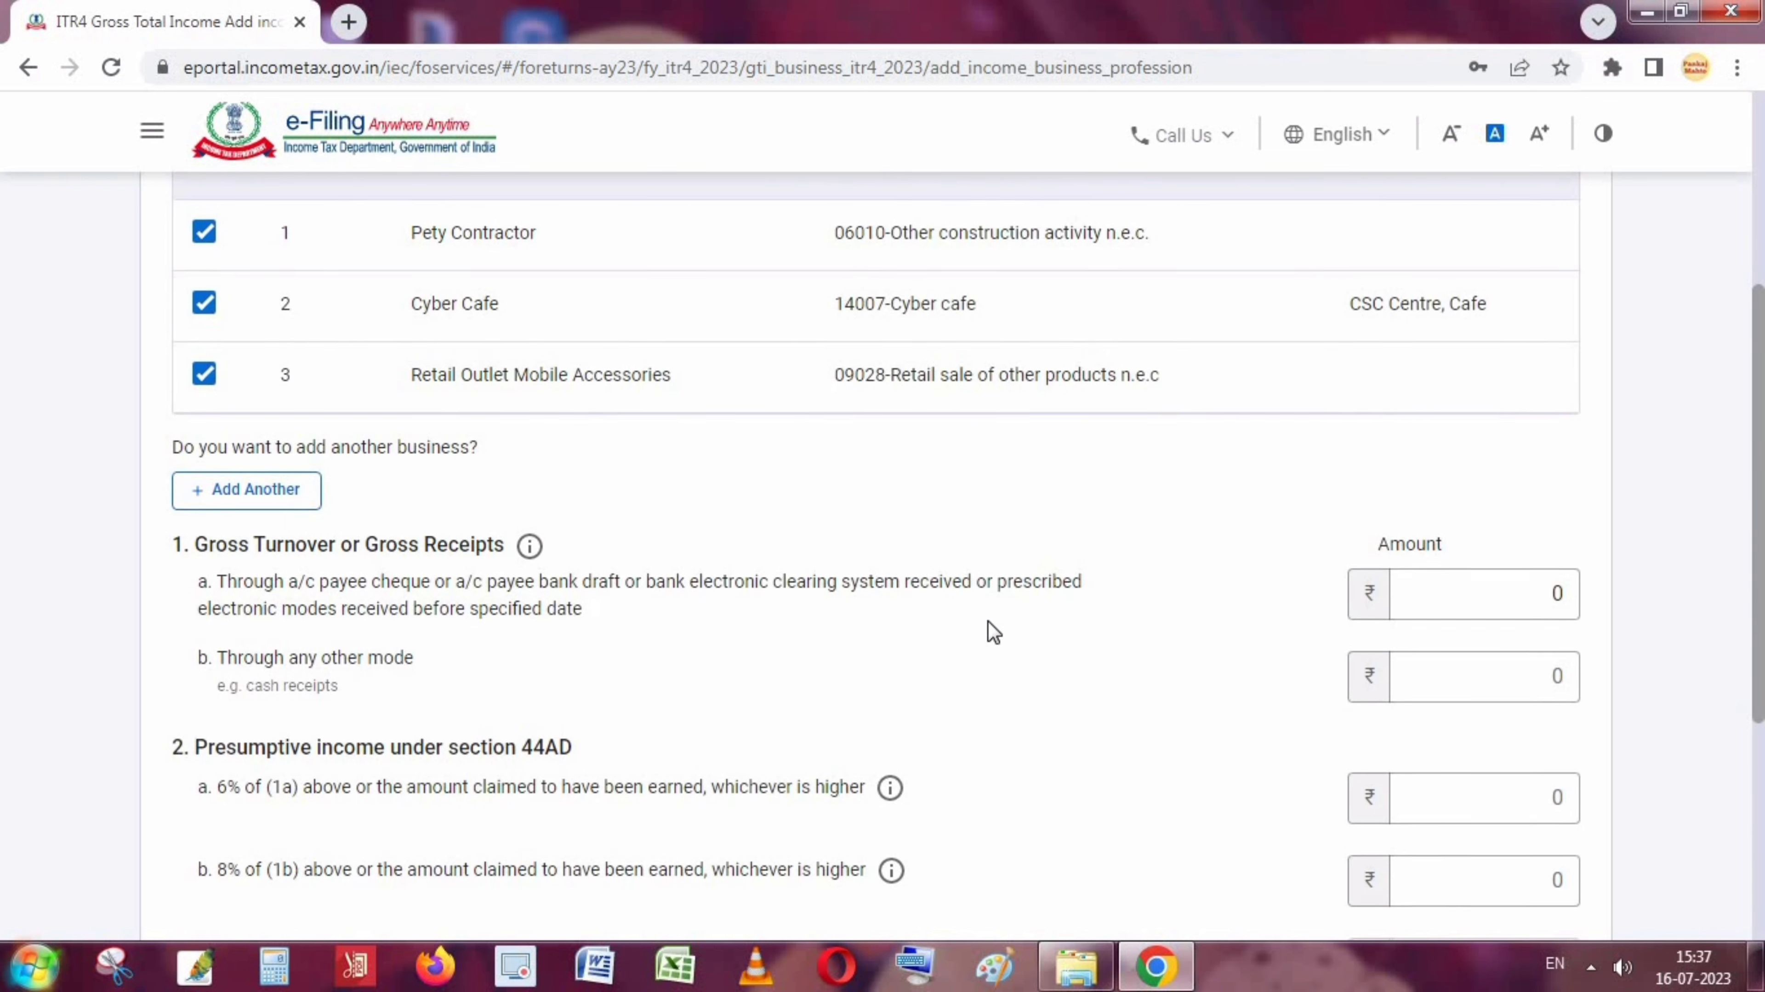
pyautogui.scroll(-2, 989, 631)
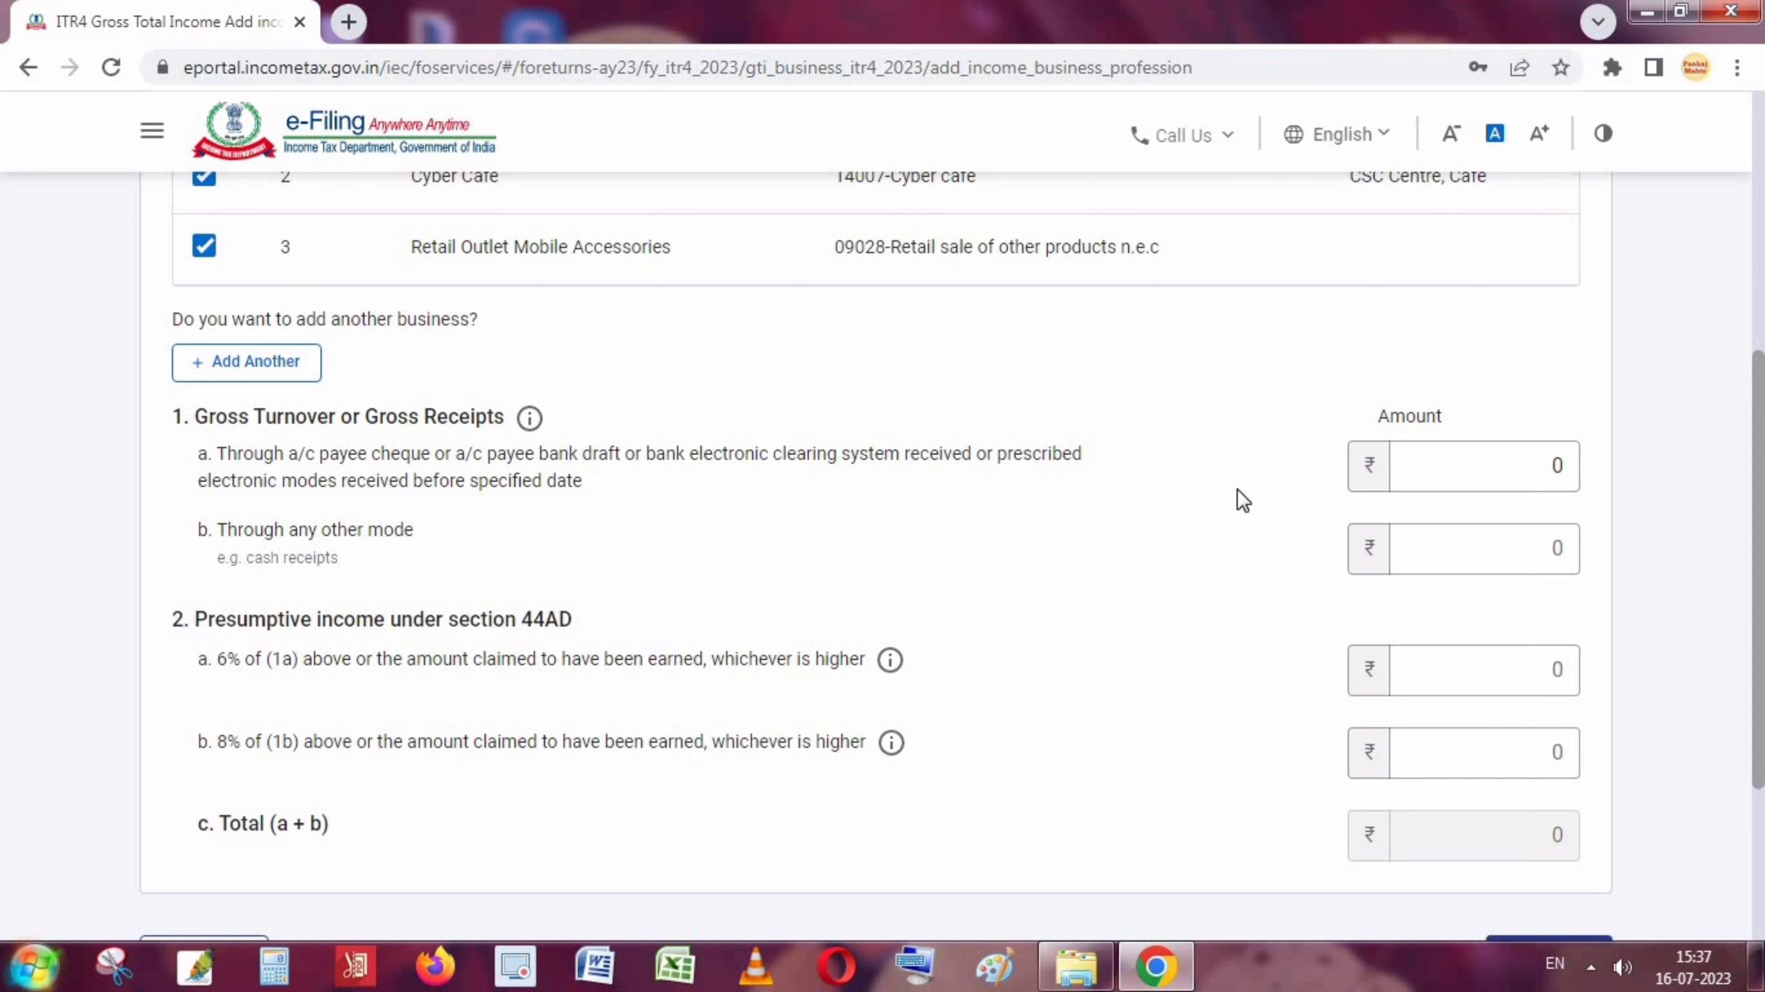
pyautogui.click(1493, 464)
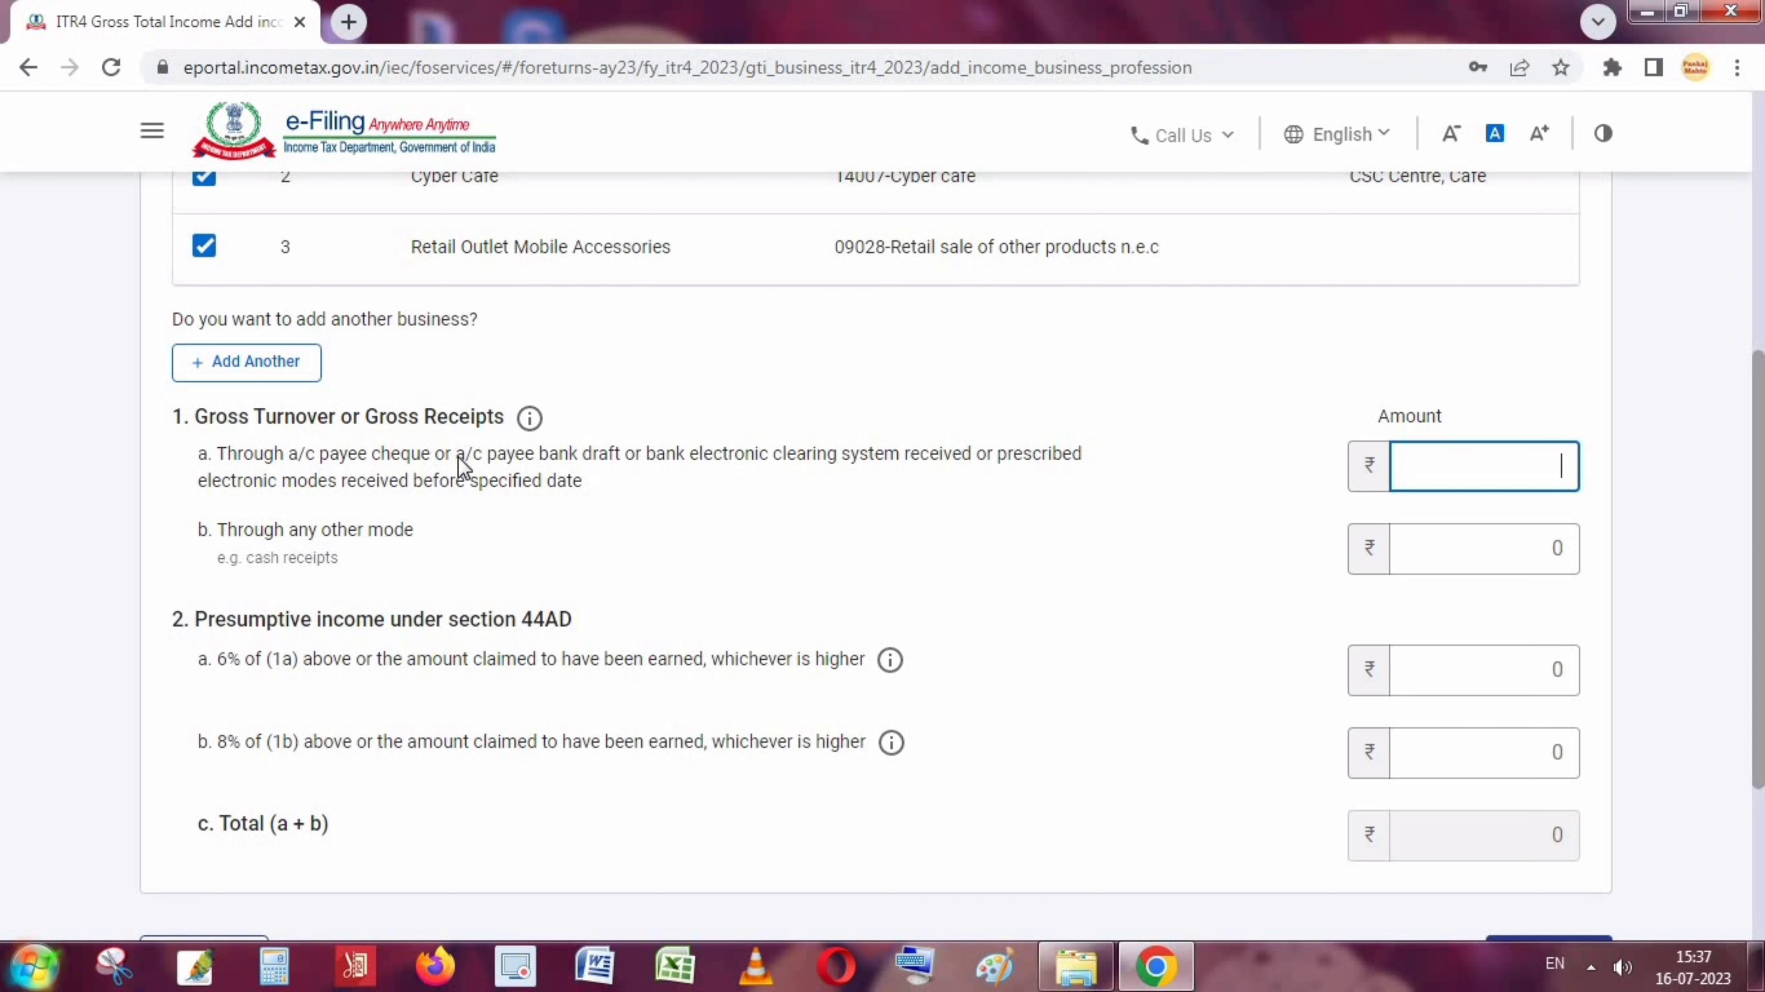
pyautogui.moveTo(208, 451); pyautogui.dragTo(659, 494)
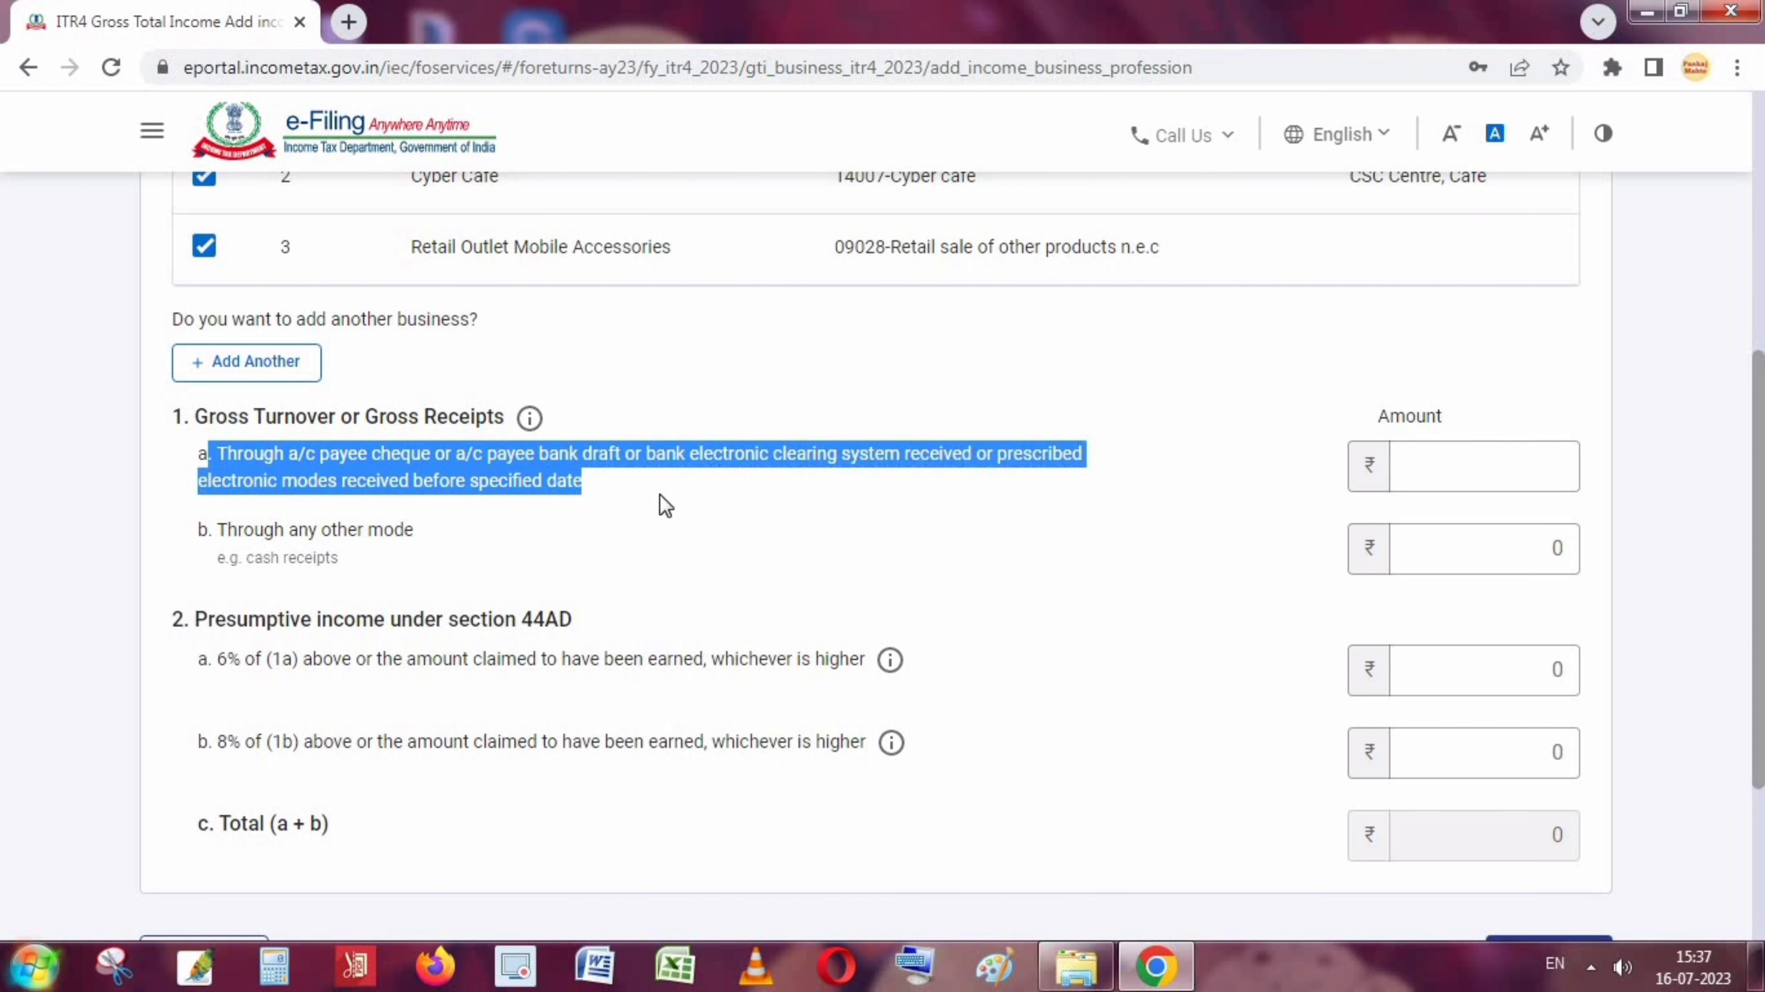
pyautogui.click(1484, 486)
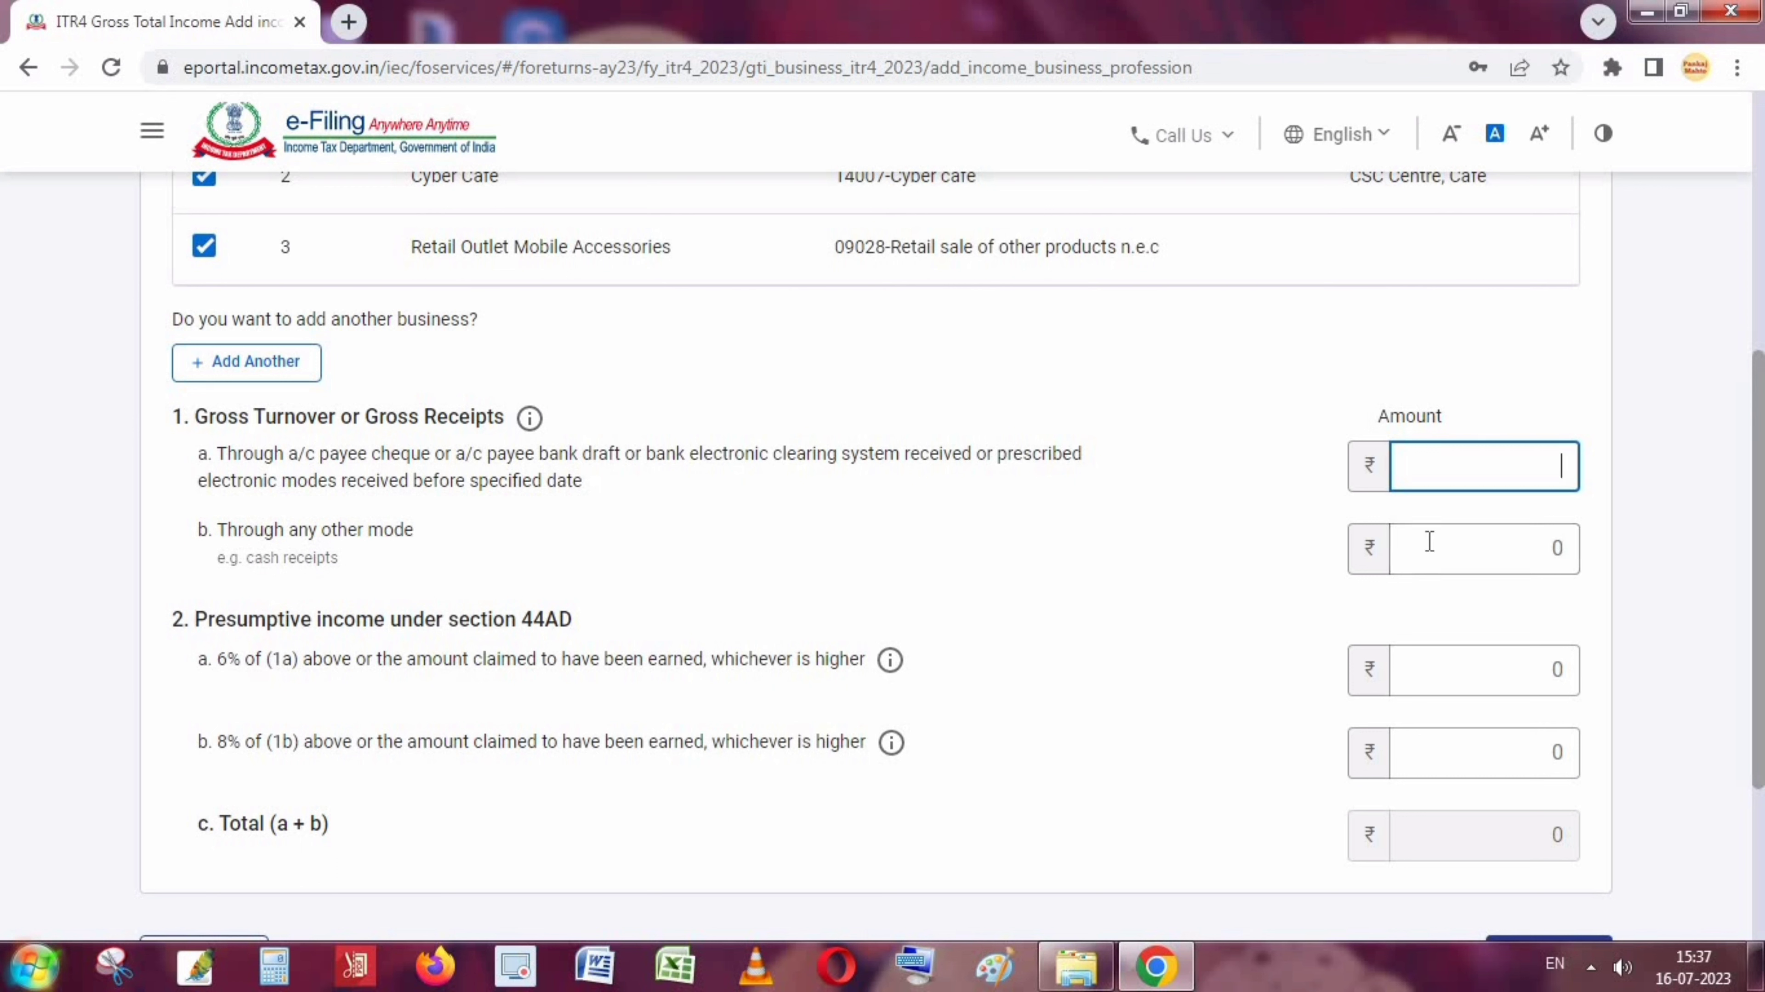
pyautogui.write('150000')
pyautogui.press('BackSpace')
pyautogui.press('BackSpace')
pyautogui.press('BackSpace')
pyautogui.press('BackSpace')
pyautogui.press('BackSpace')
pyautogui.press('BackSpace')
pyautogui.write('500000')
# Enter 15,00,000 as the gross receipts received through any other mode.
pyautogui.click(1539, 561)
pyautogui.press('BackSpace')
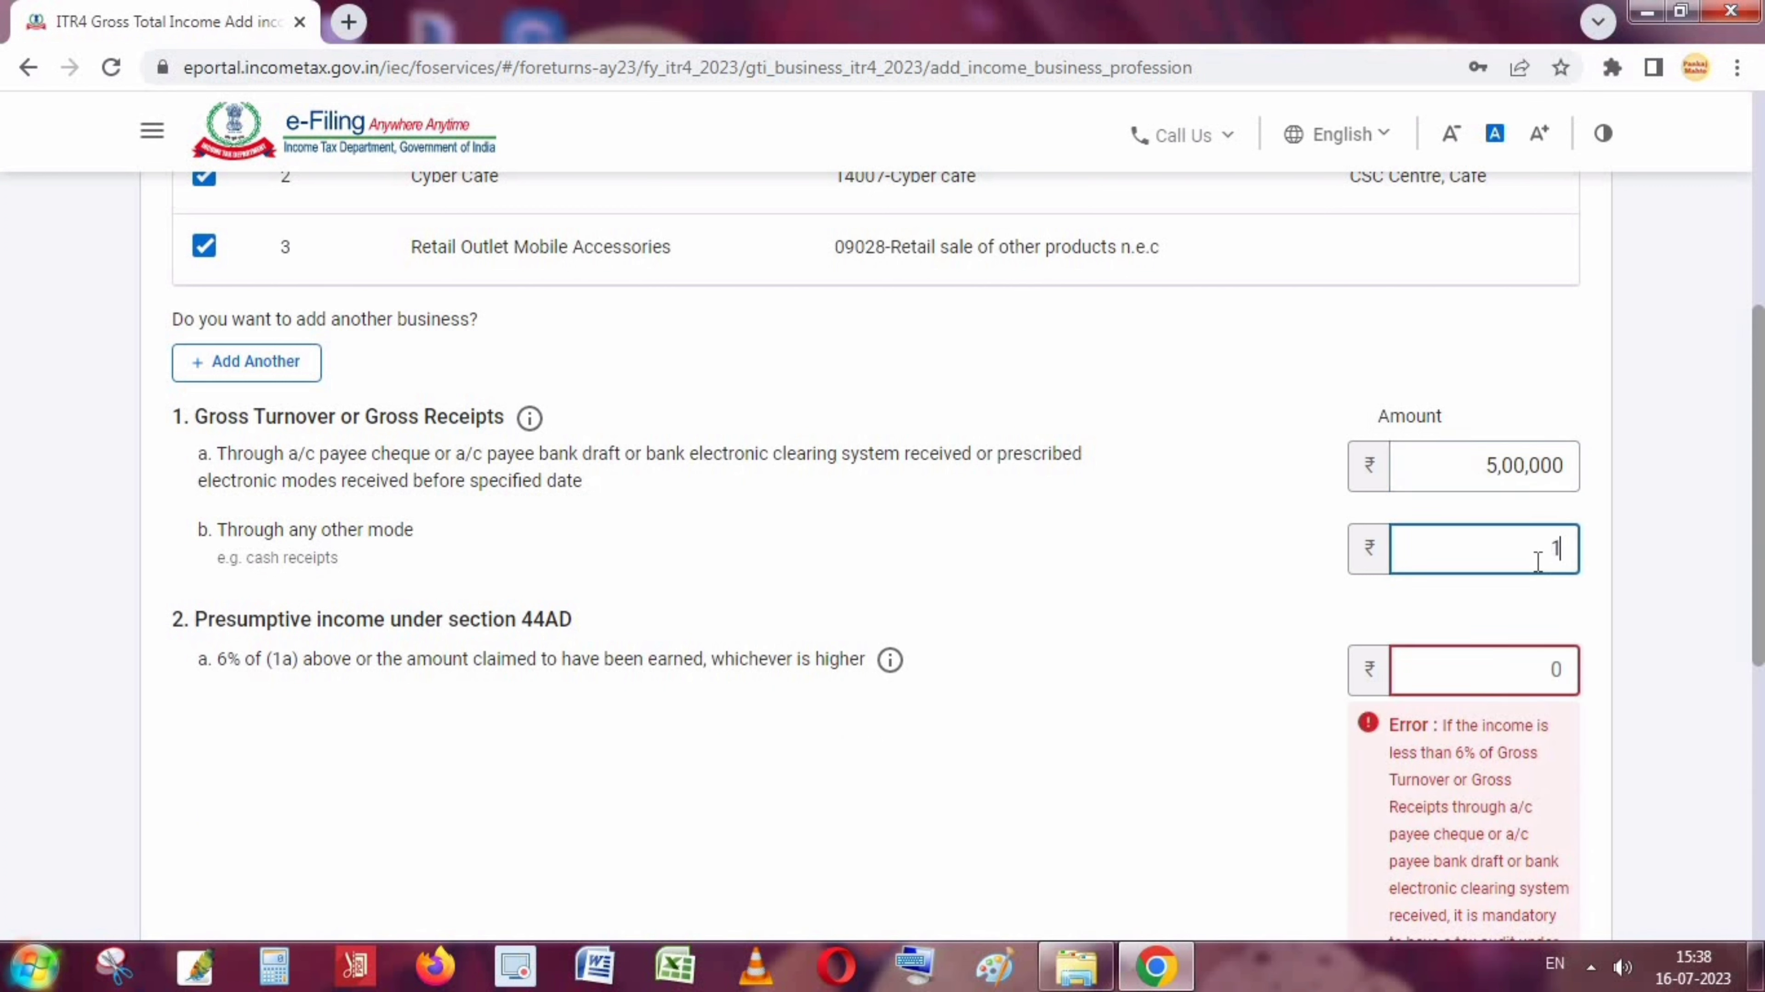
pyautogui.write('15')
pyautogui.write('000000')
pyautogui.press('BackSpace')
pyautogui.press('Left')
pyautogui.press('Left')
pyautogui.press('Left')
pyautogui.press('Left')
pyautogui.press('Left')
pyautogui.press('Left')
pyautogui.press('Right')
pyautogui.press('Right')
pyautogui.scroll(-2, 1554, 634)
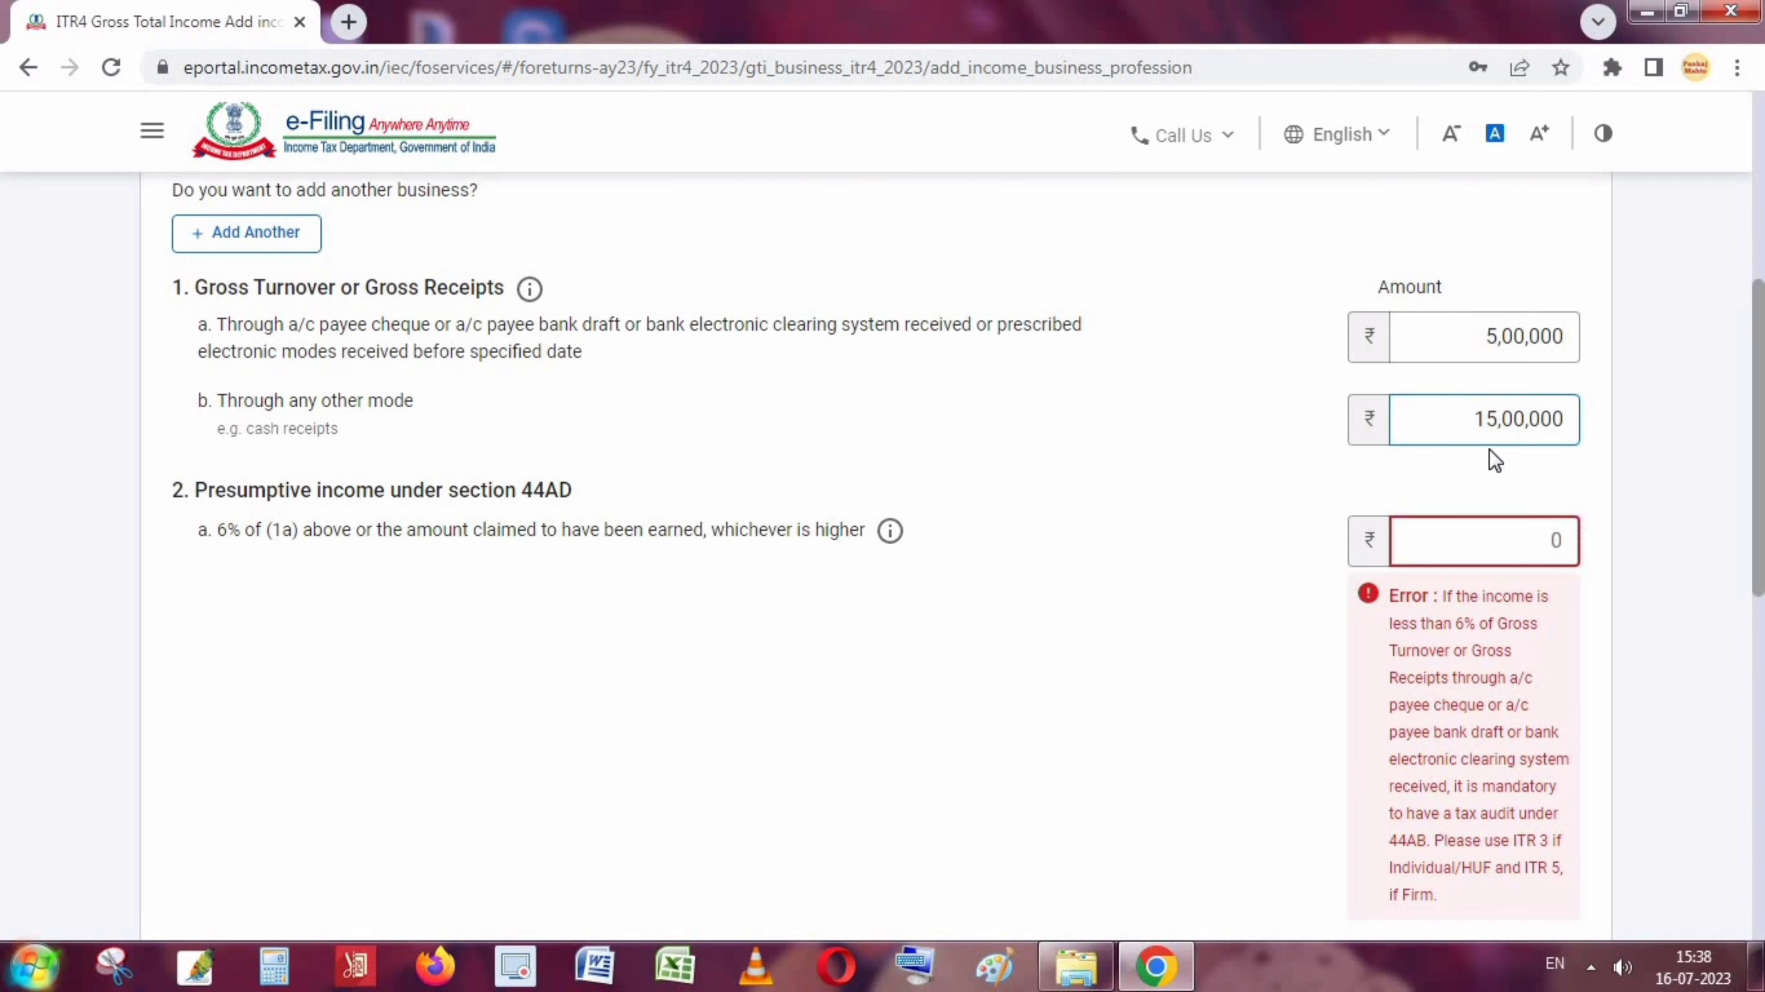
# Change the cheque and electronic turnover to 2,00,000 and the receipts through any other mode to 18,00,000.
pyautogui.click(1505, 347)
pyautogui.doubleClick(1530, 334)
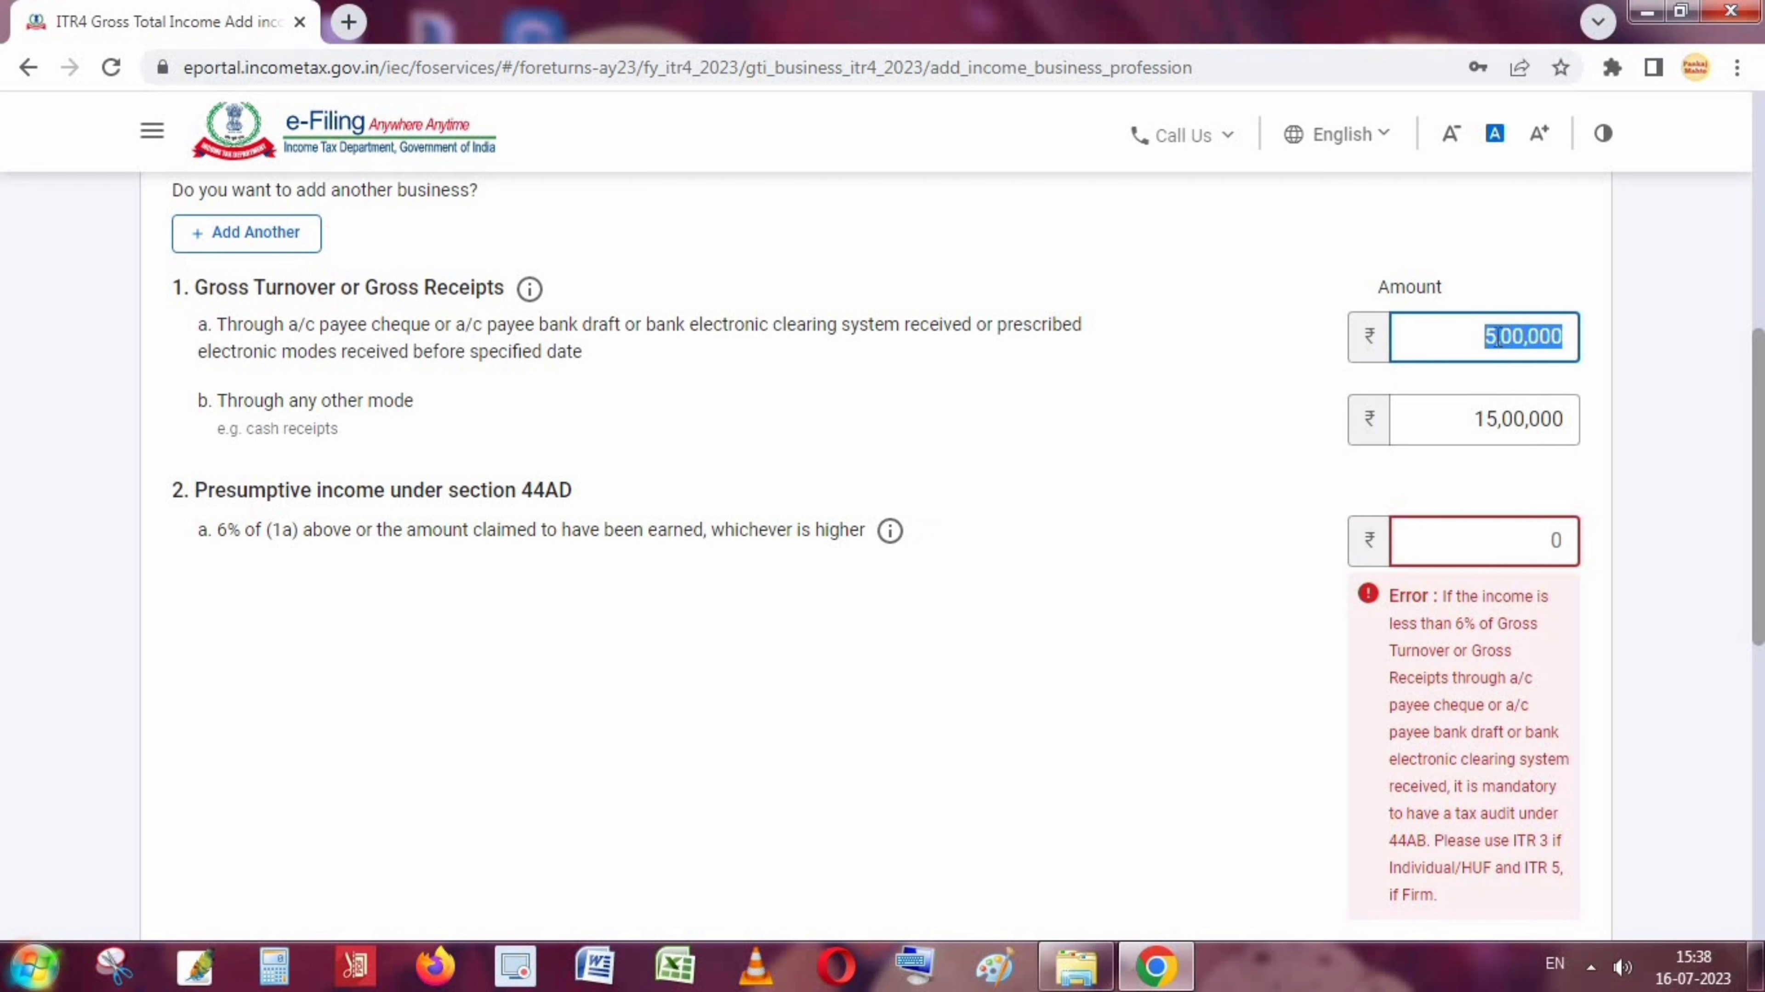
pyautogui.click(1432, 347)
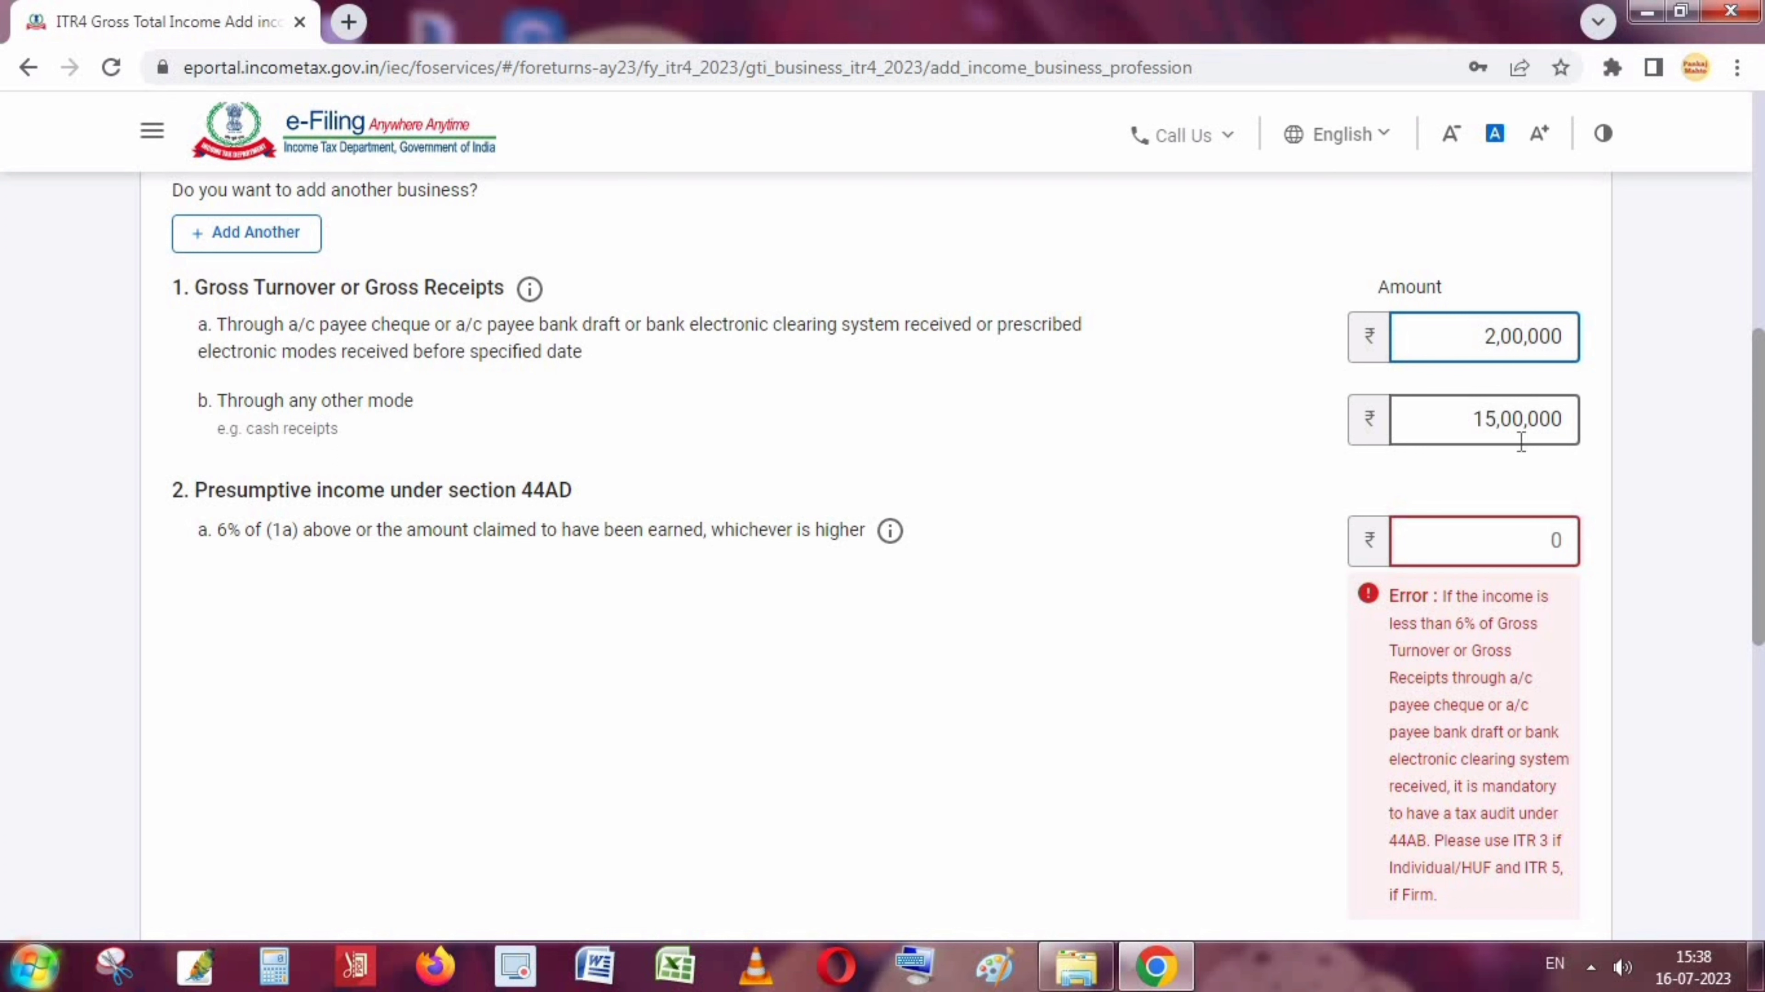
pyautogui.press('Tab')
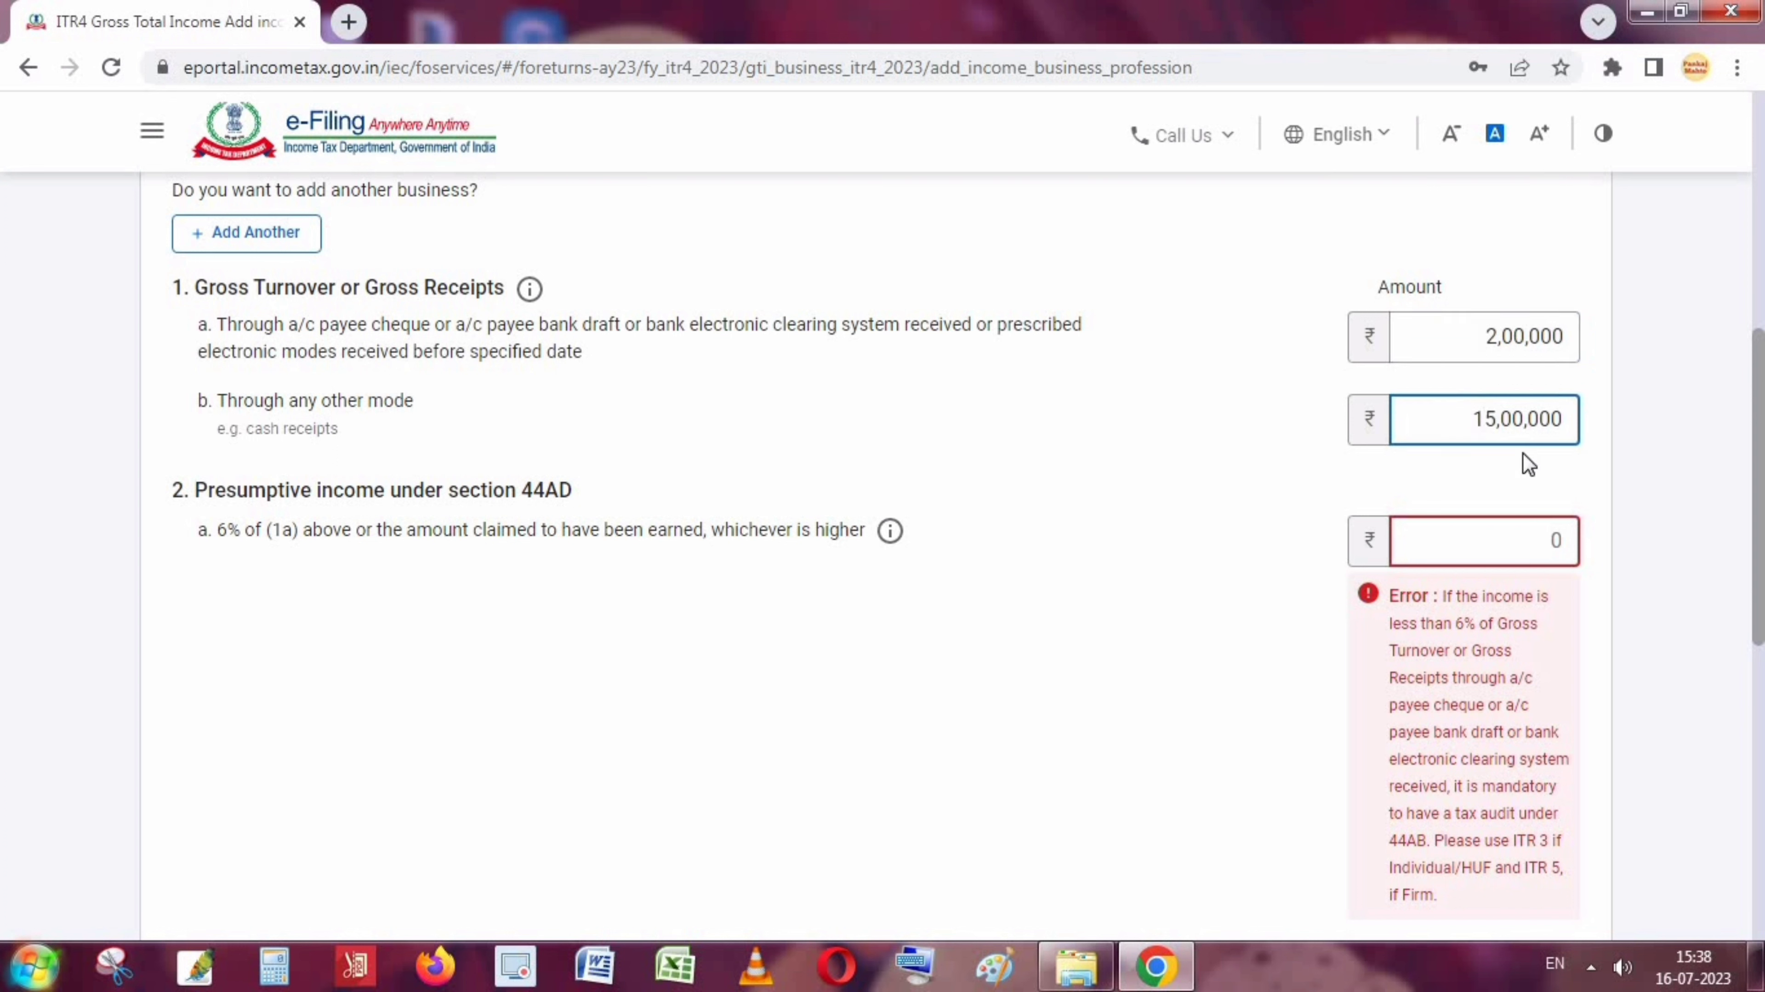
pyautogui.click(1498, 553)
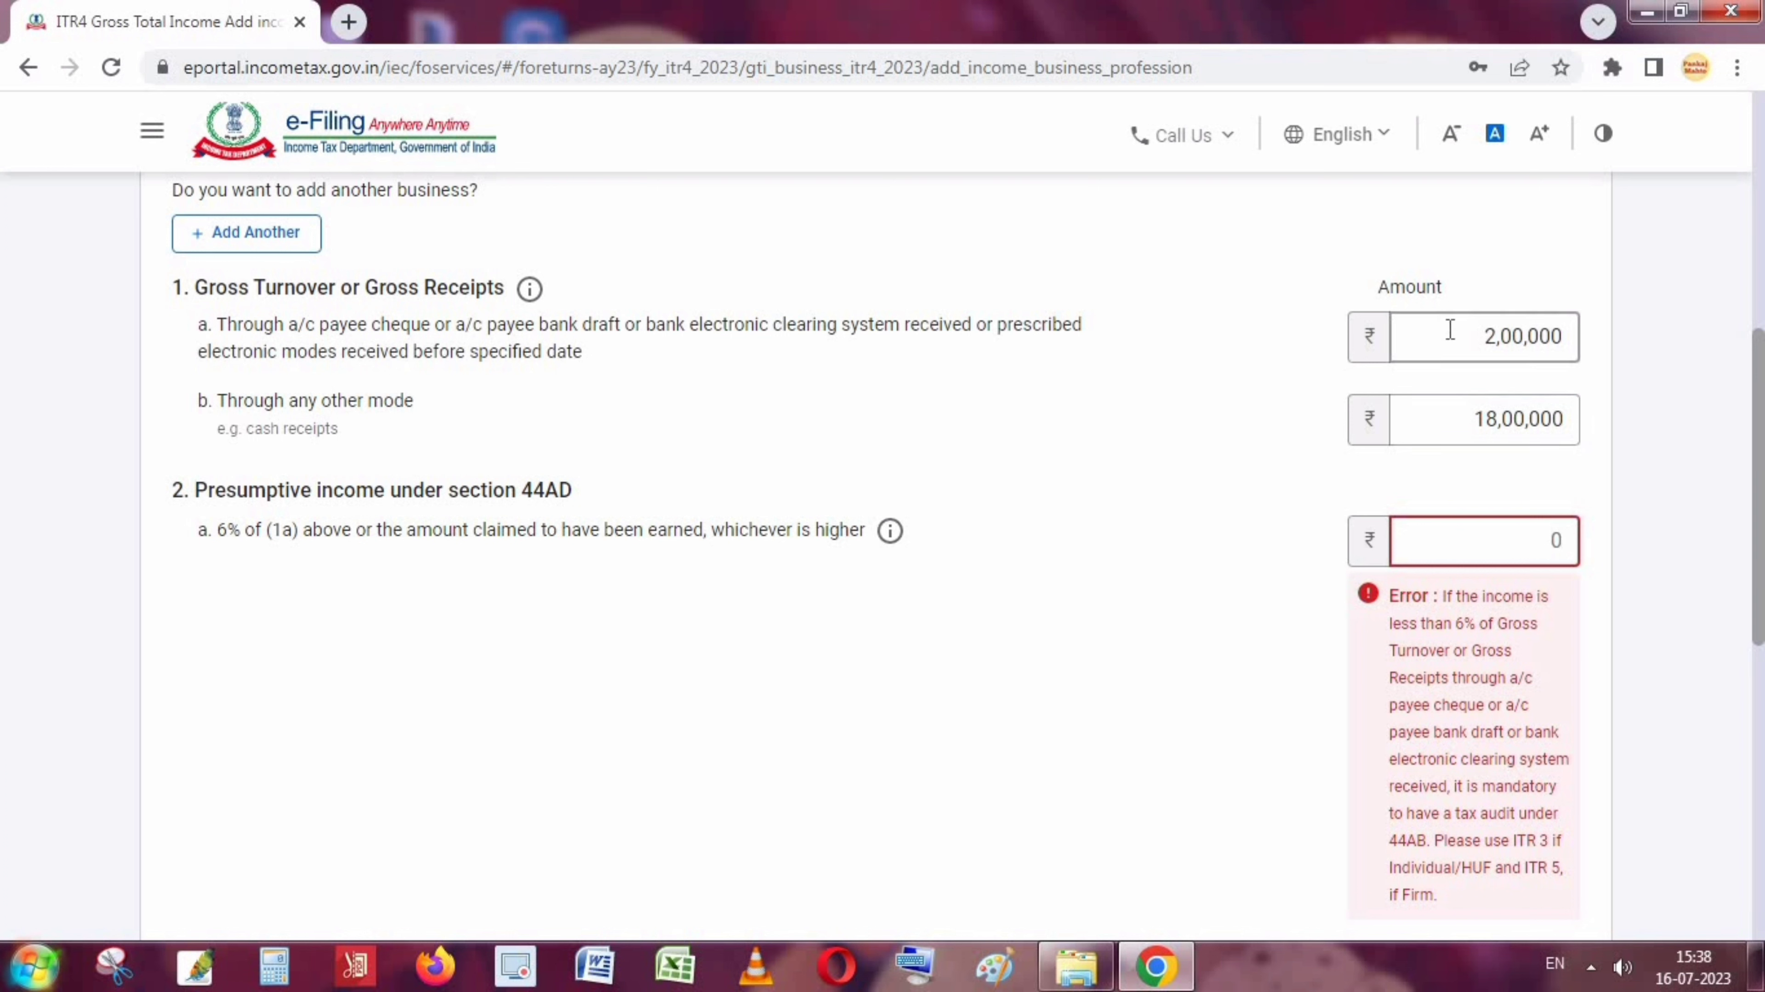
# Set the section 44AD presumptive income on cheque and electronic receipts (6% line) to 20,000.
pyautogui.moveTo(1481, 339); pyautogui.dragTo(1564, 340)
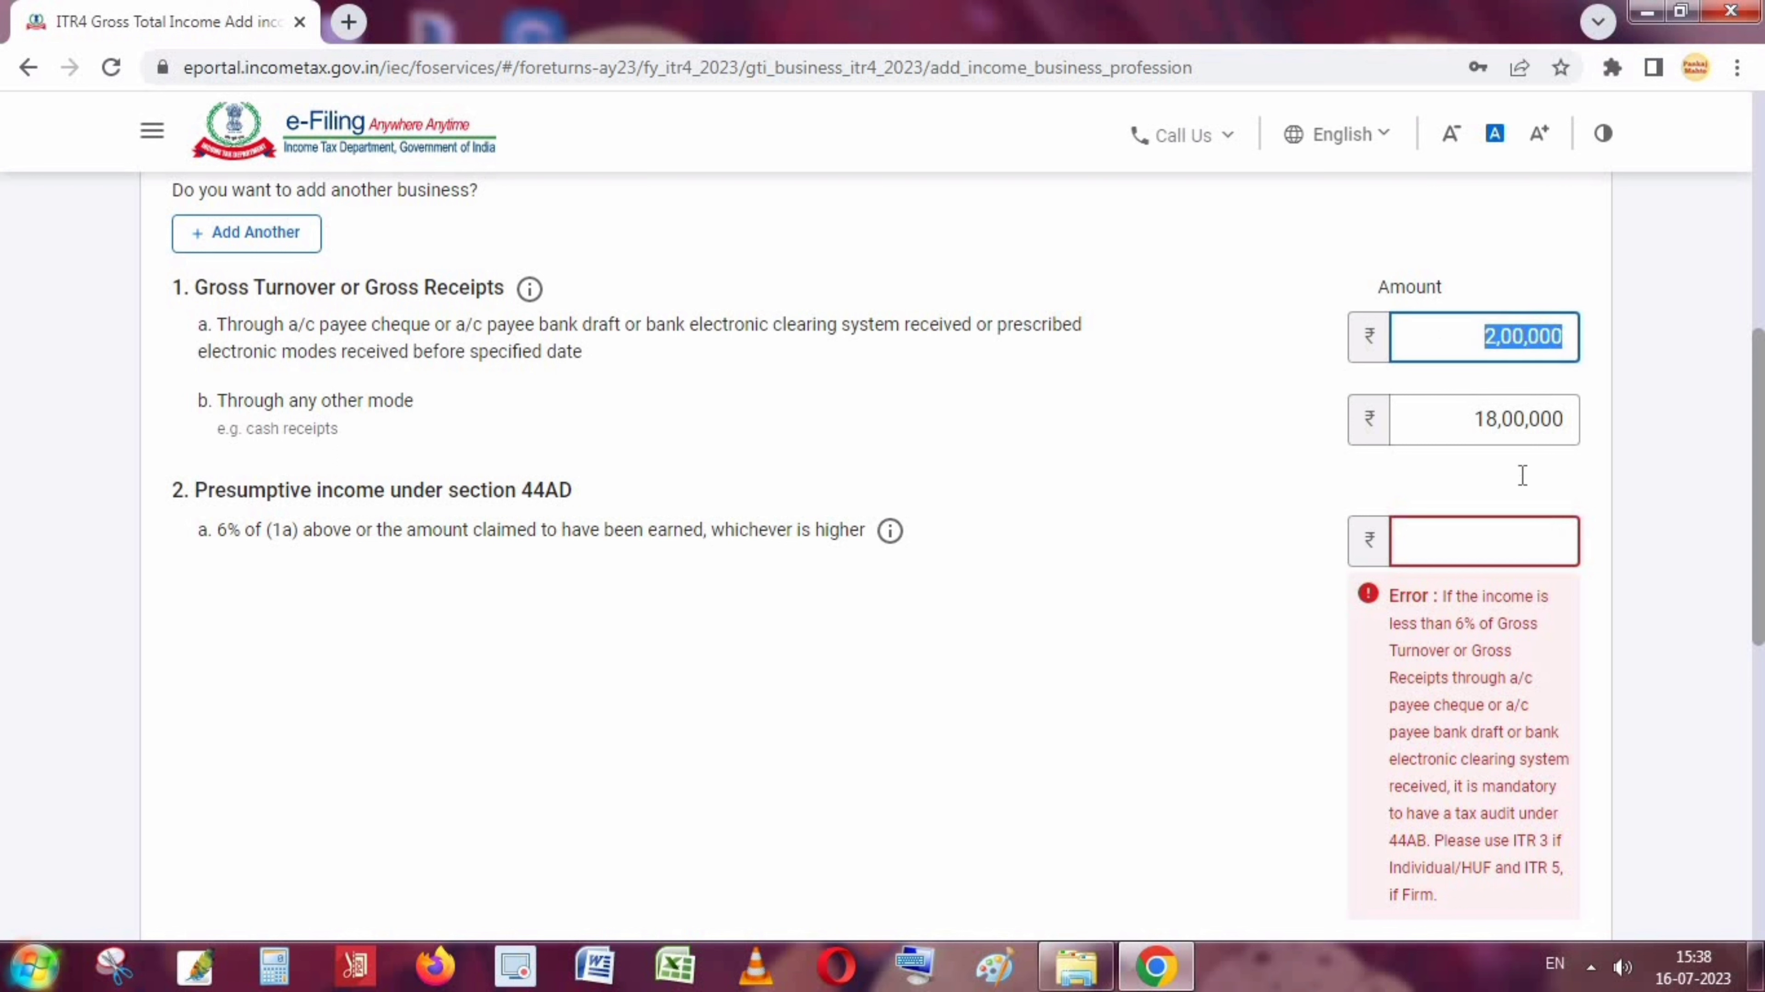
pyautogui.click(1480, 552)
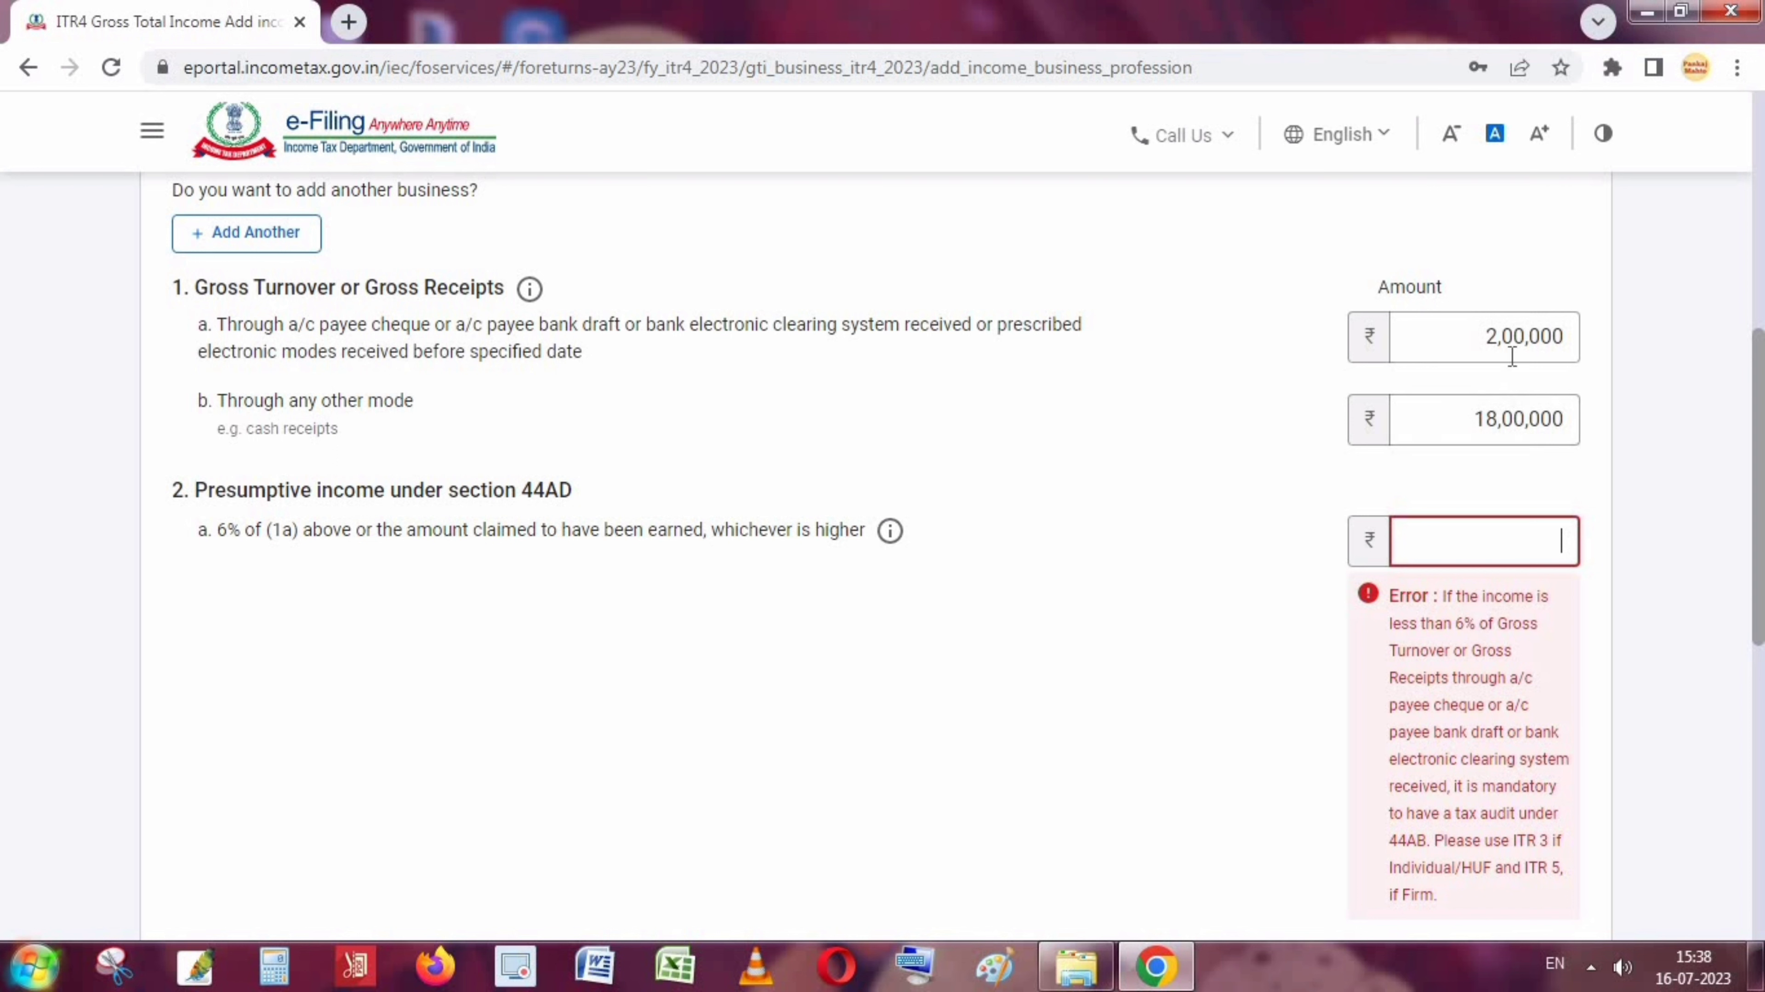
pyautogui.write('30000')
pyautogui.press('BackSpace')
pyautogui.press('BackSpace')
pyautogui.press('BackSpace')
pyautogui.write('000')
pyautogui.press('Tab')
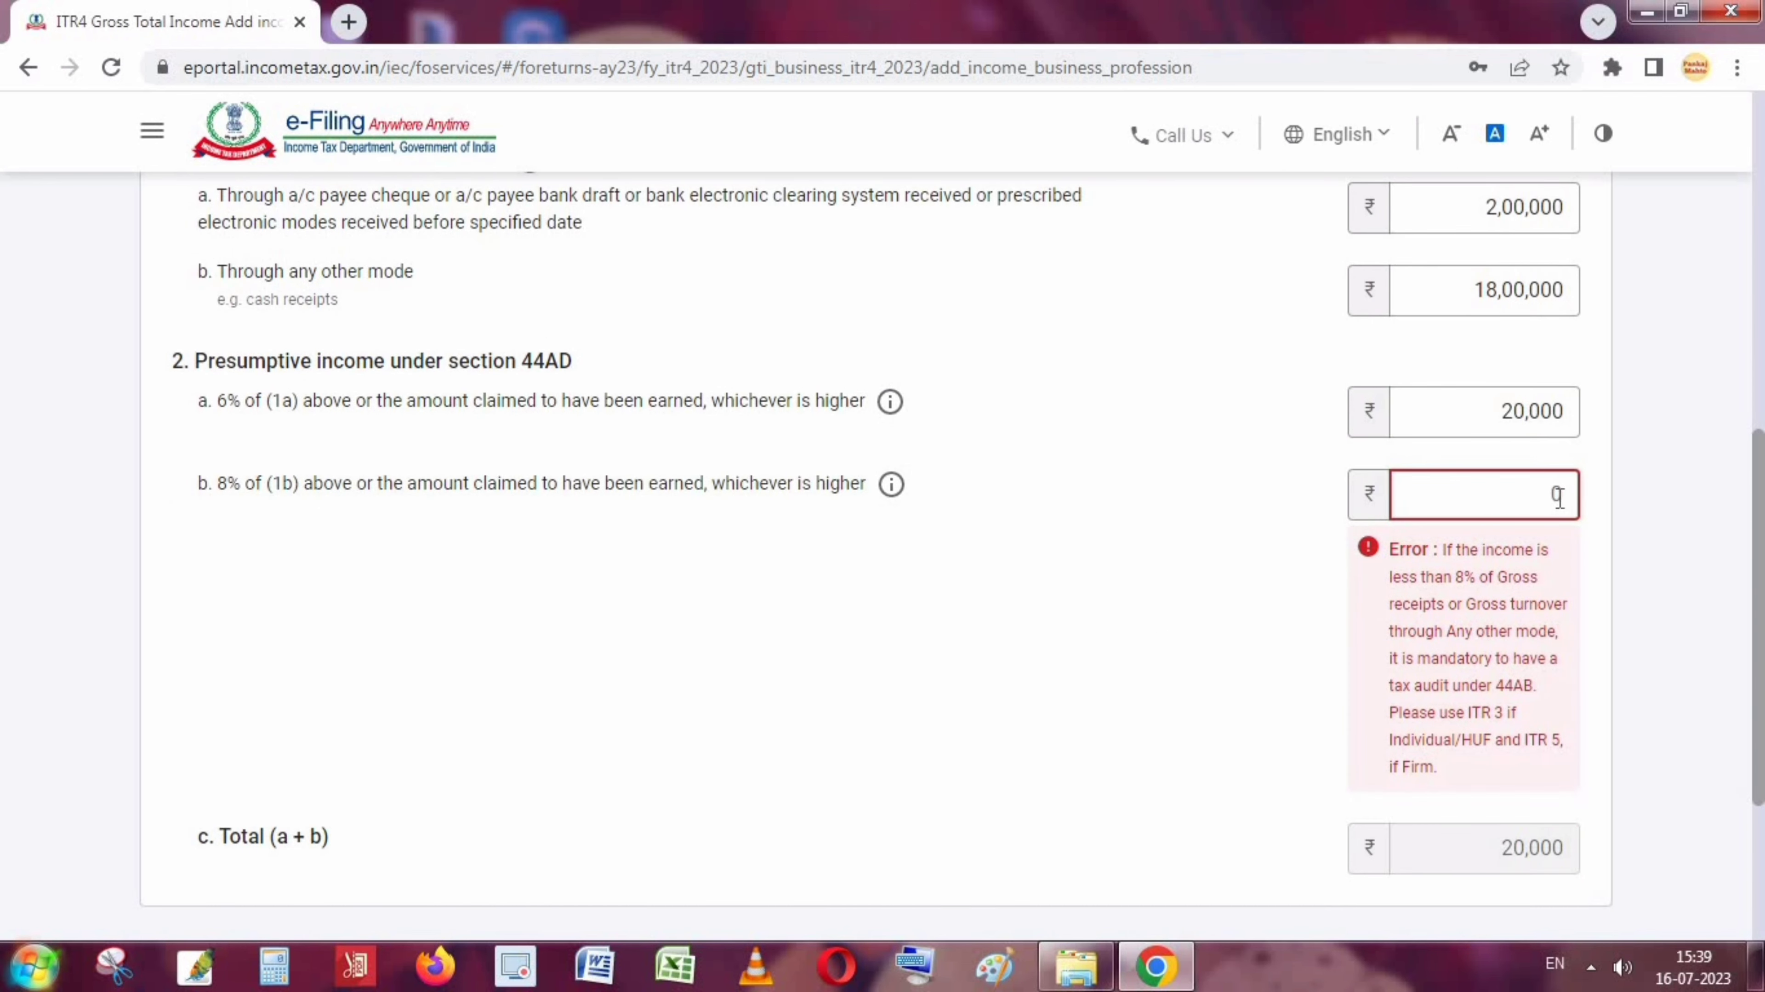
# Set the section 44AD presumptive income on receipts through any other mode (8% line) to 4,85,000.
pyautogui.moveTo(1471, 286); pyautogui.dragTo(1588, 292)
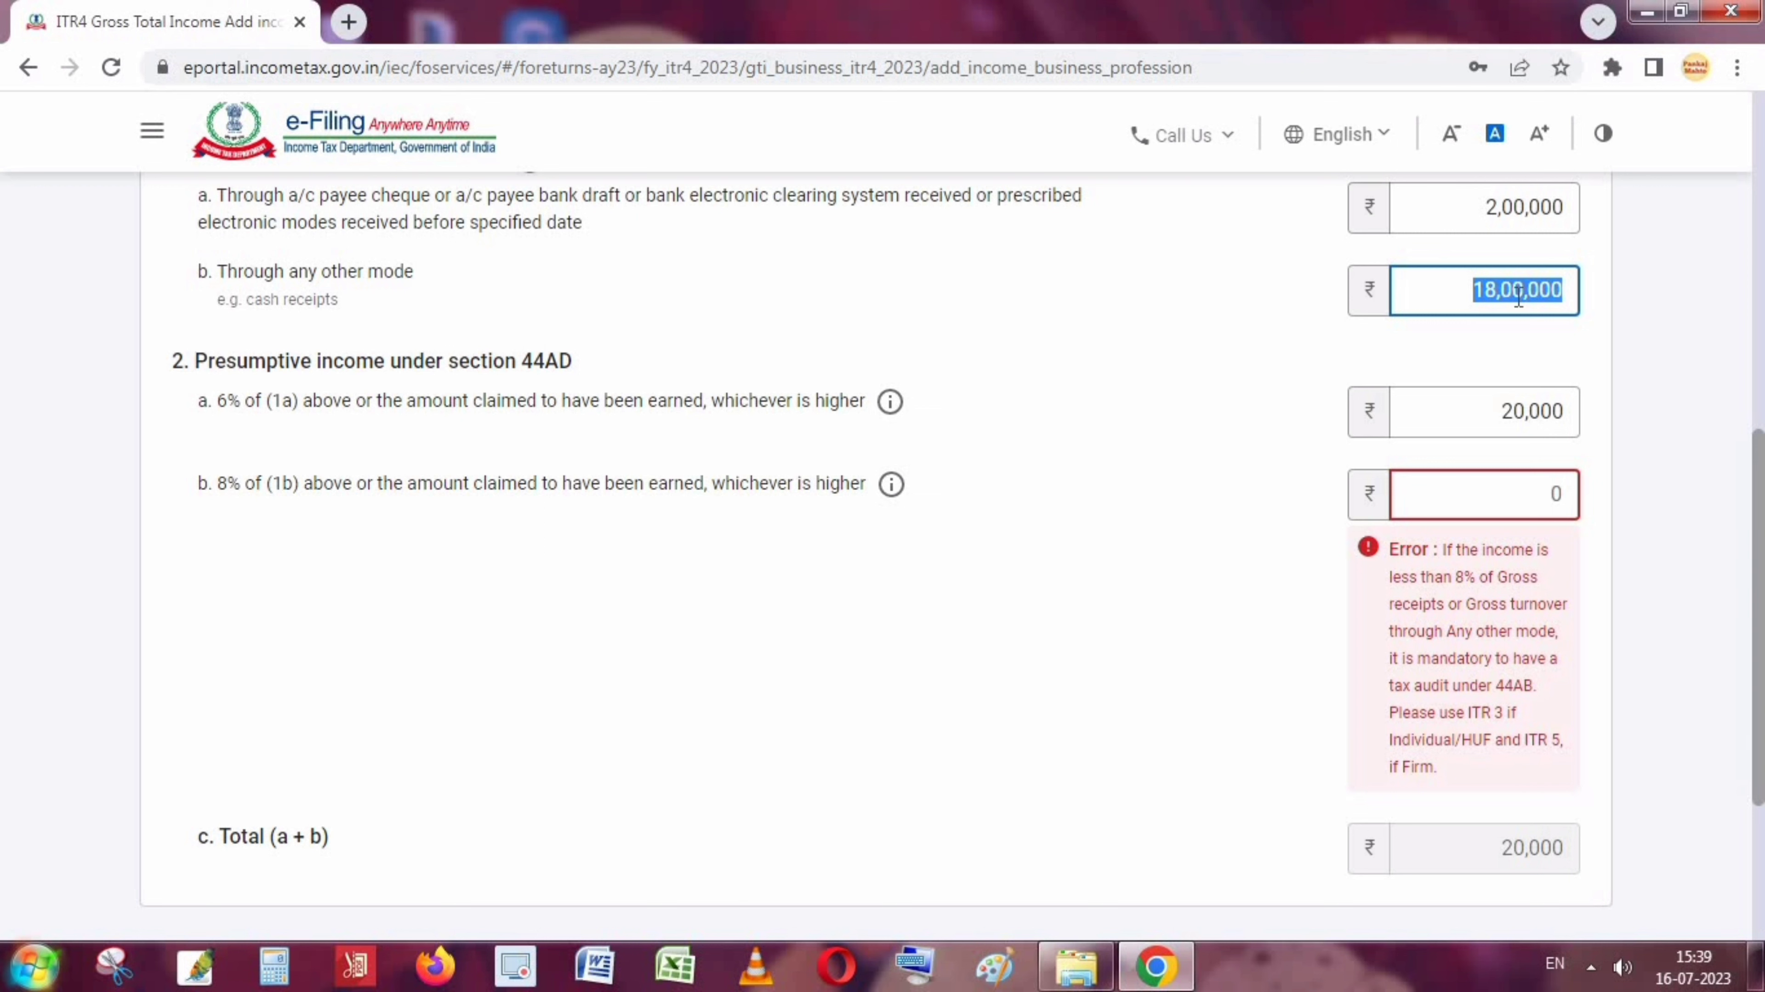
pyautogui.click(358, 464)
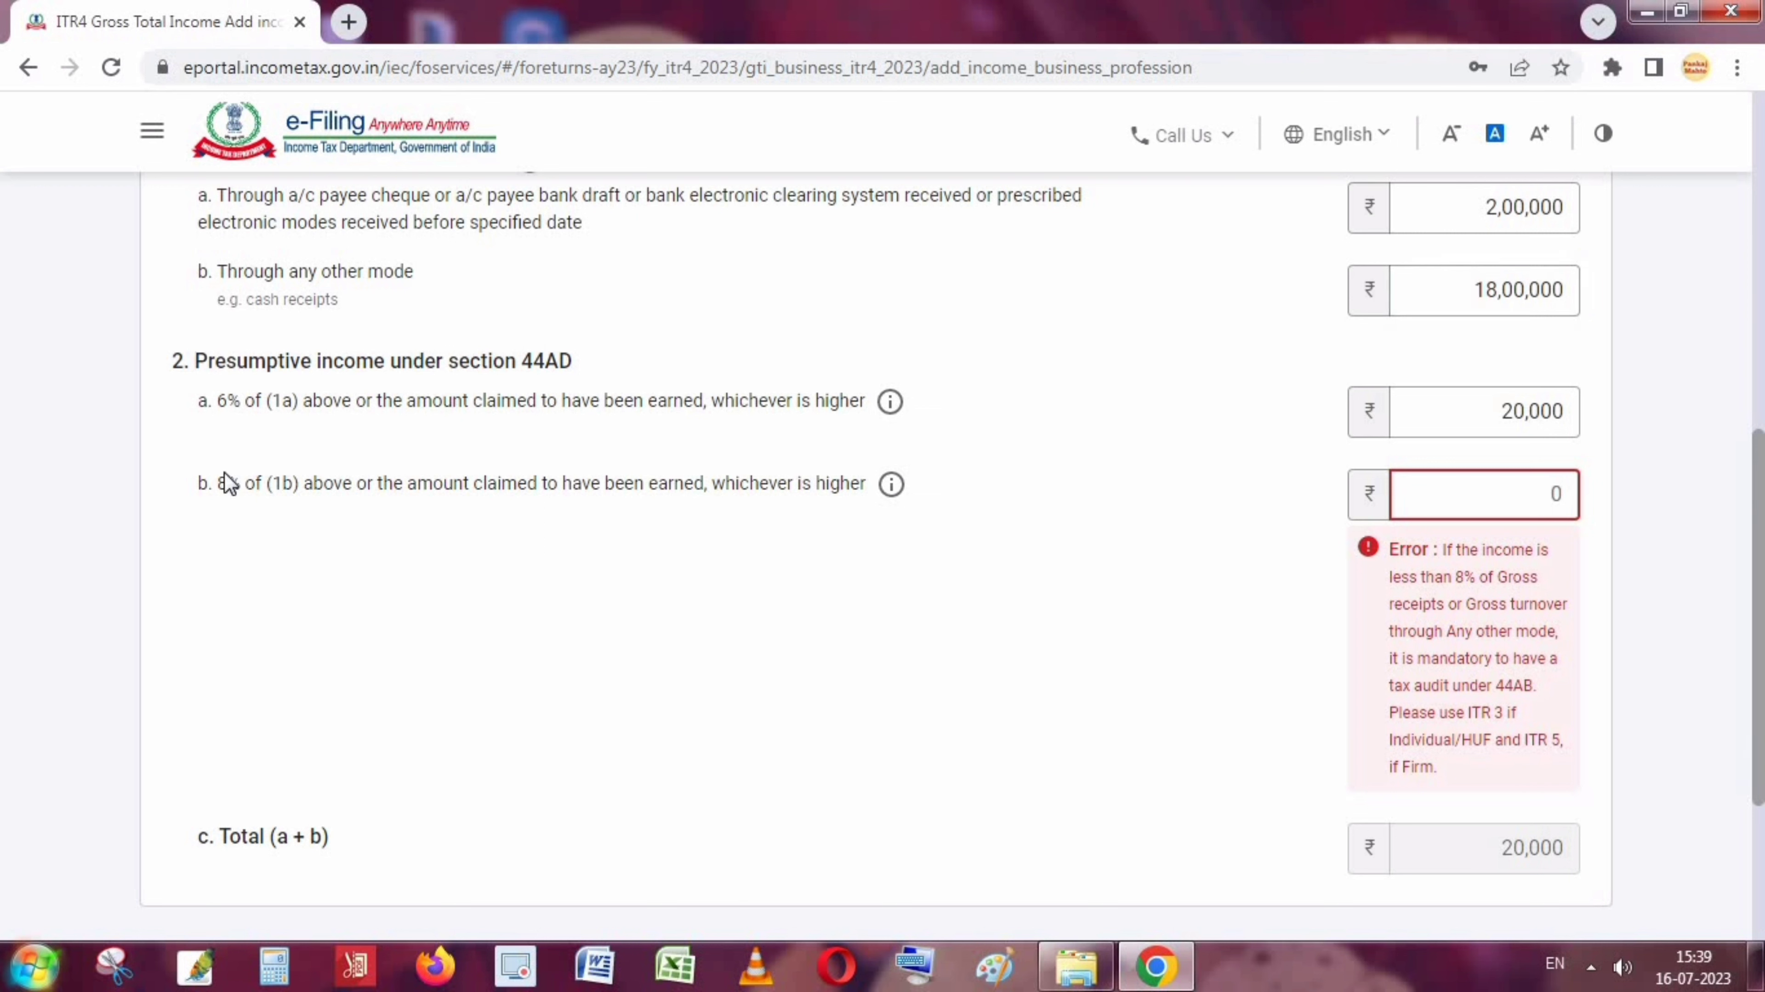
pyautogui.tripleClick(250, 497)
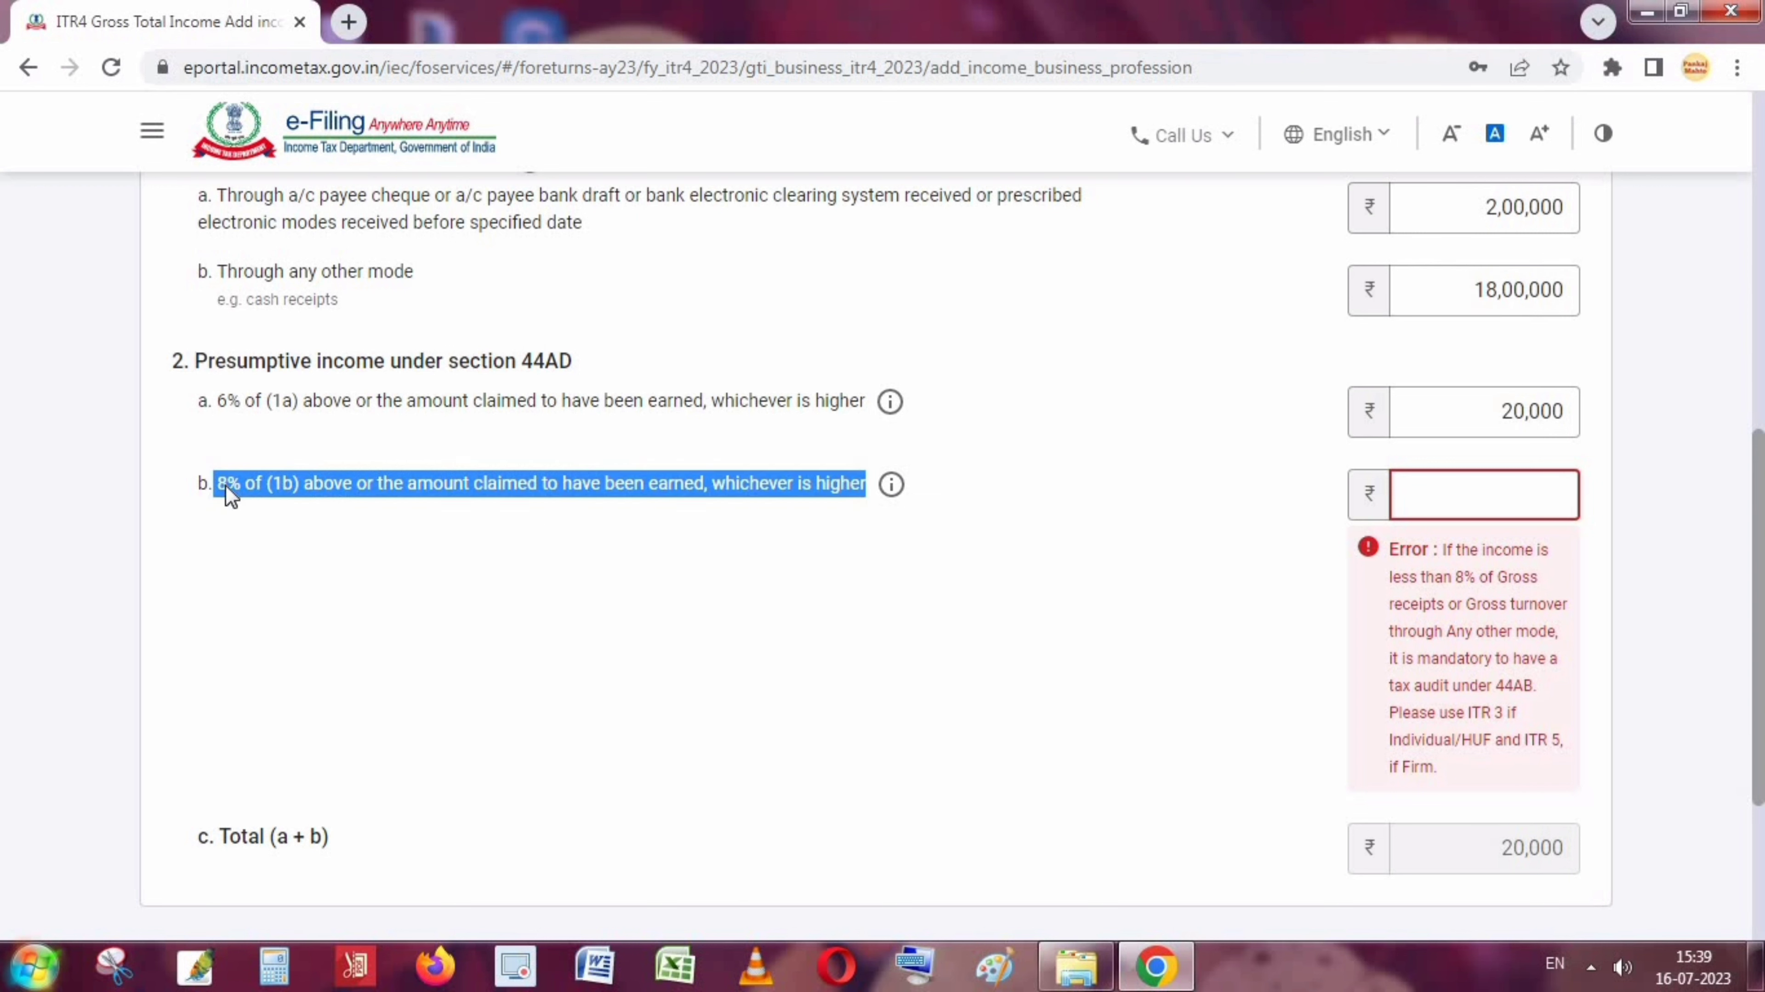
pyautogui.click(1461, 502)
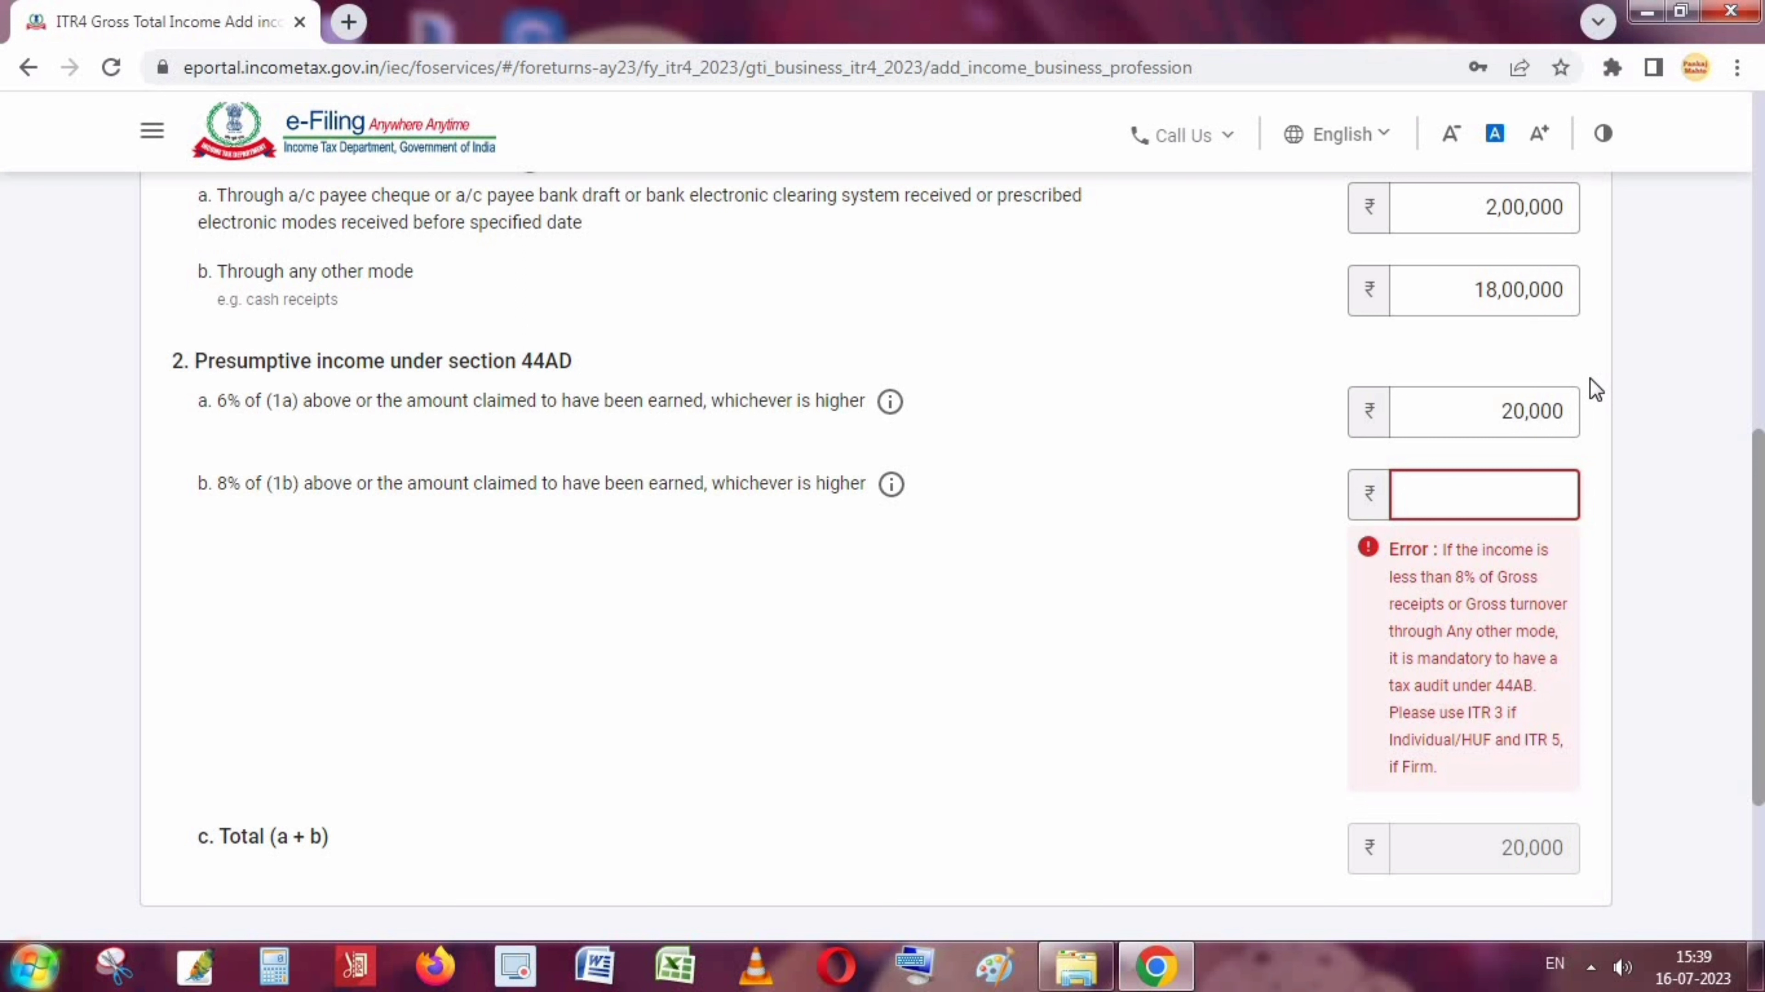
pyautogui.write('4850000')
pyautogui.press('BackSpace')
pyautogui.click(1319, 697)
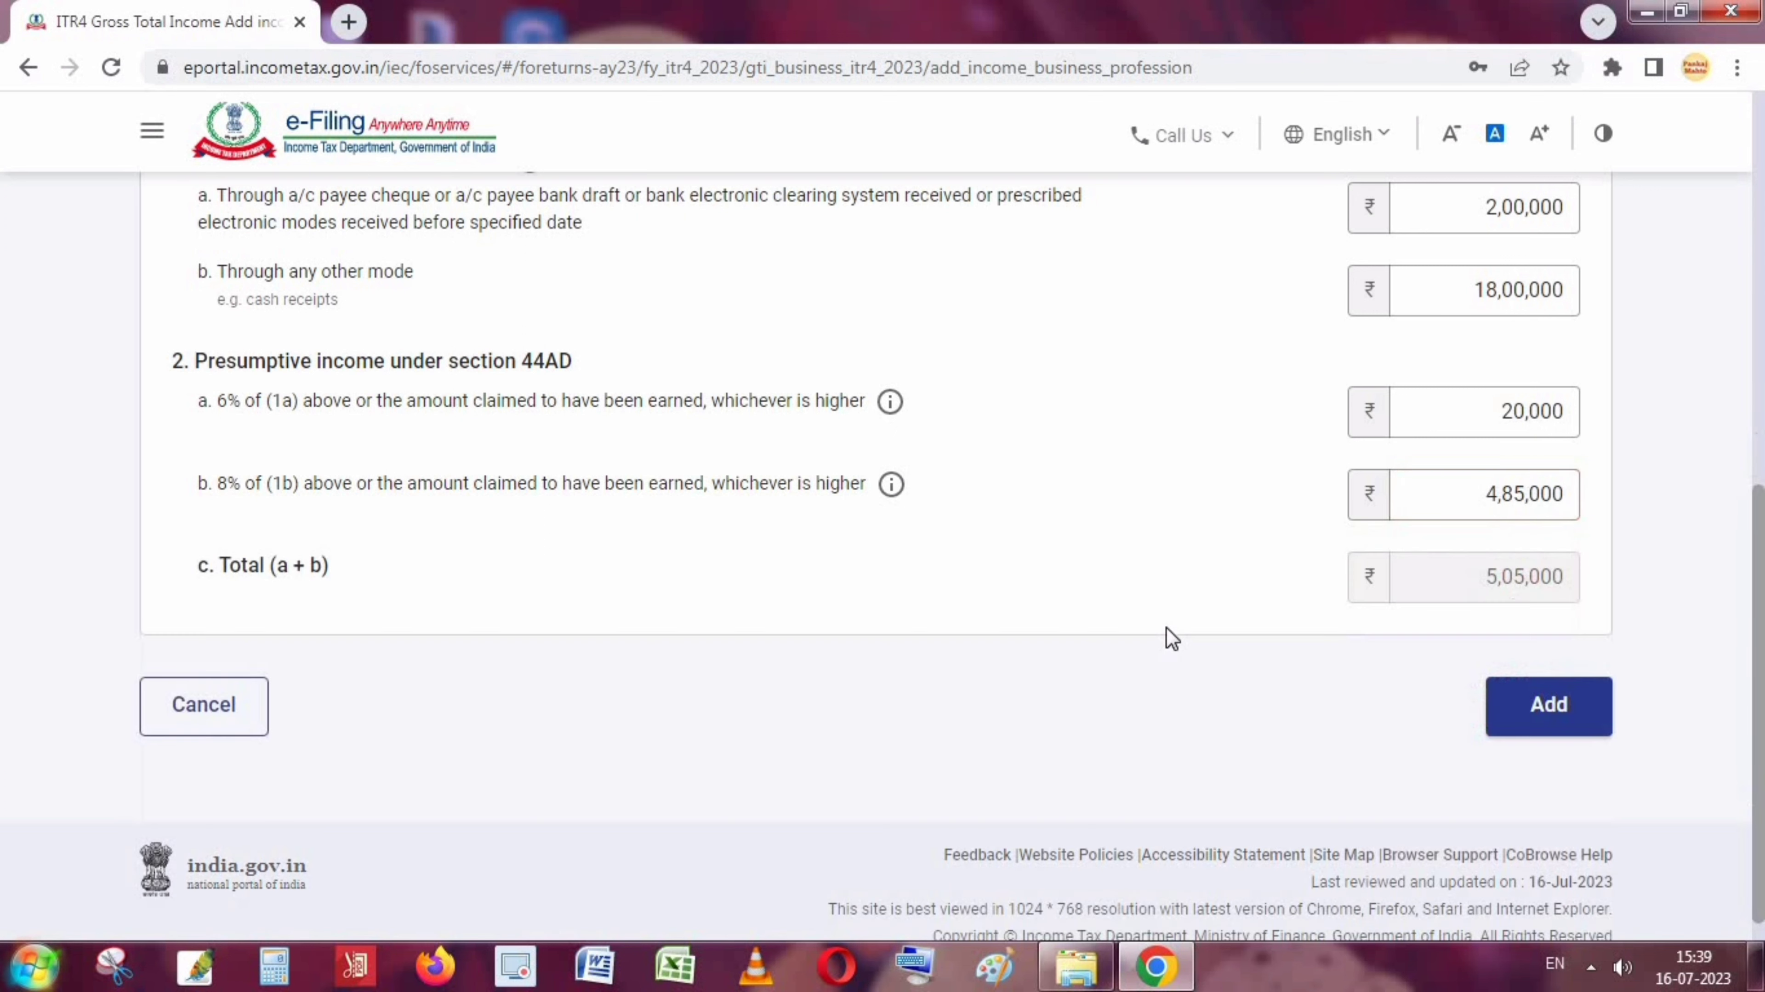
# Add the business income to the return and review the income from other sources and the gross total income.
pyautogui.click(1549, 708)
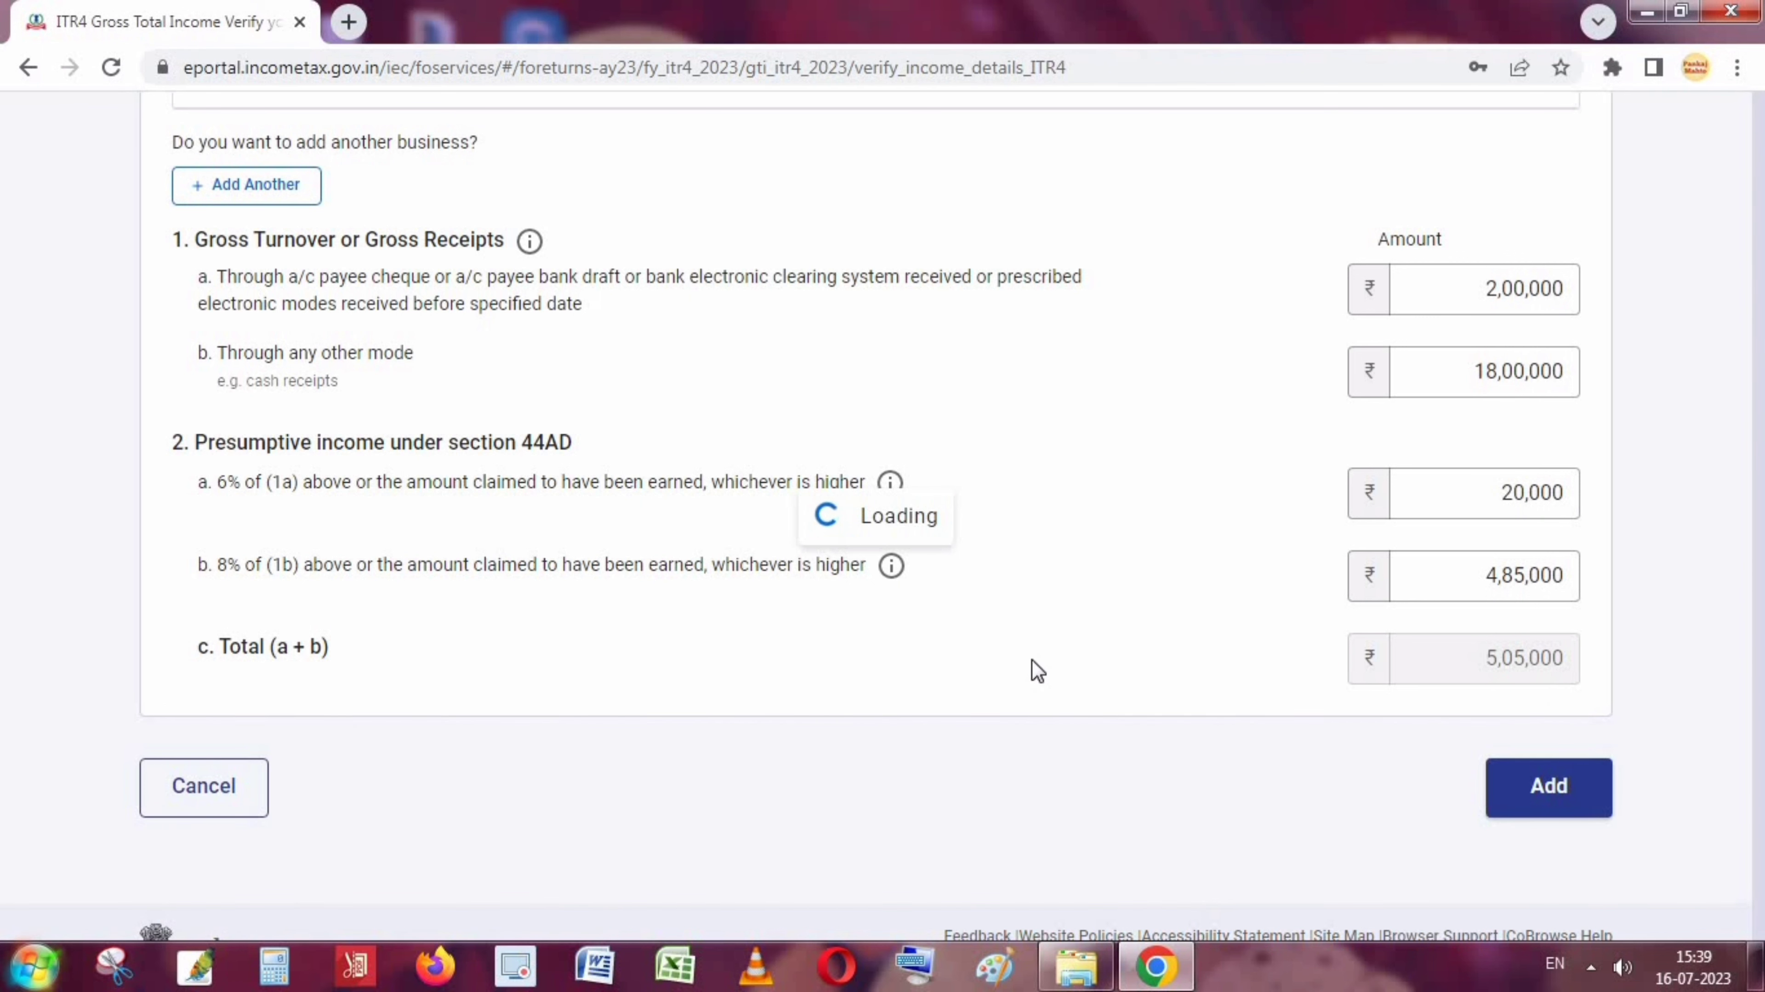
pyautogui.scroll(-20, 1394, 703)
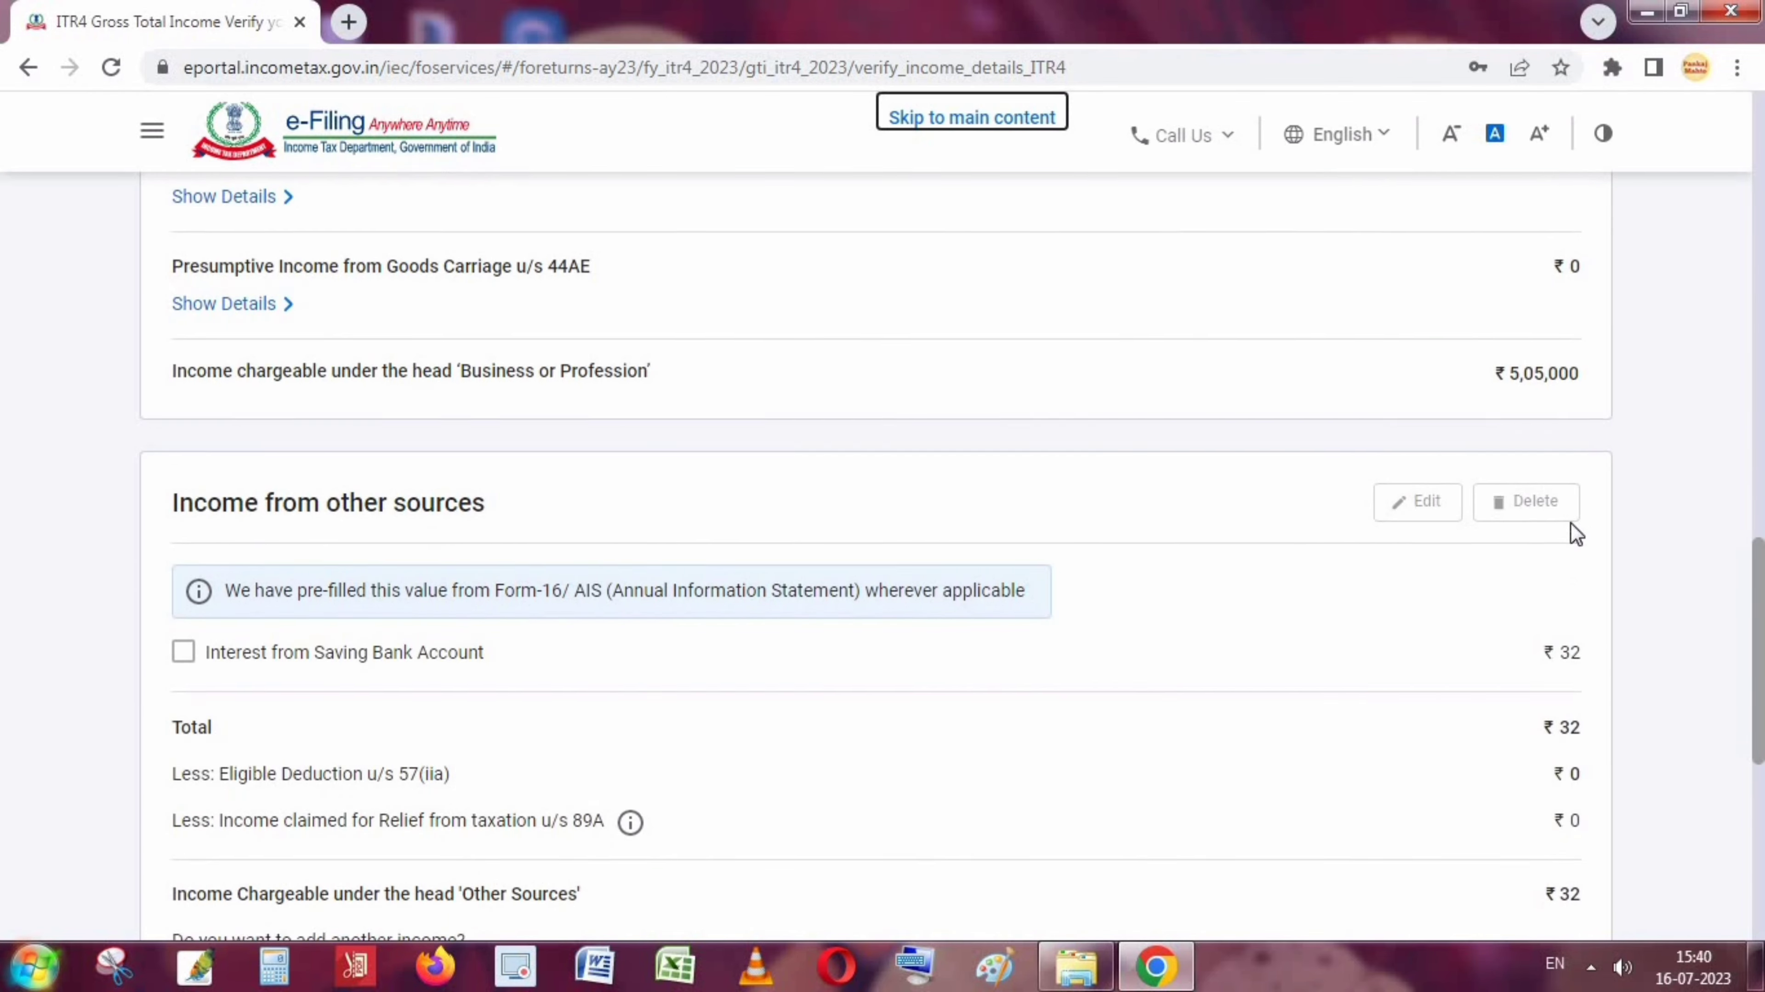
pyautogui.scroll(-3, 1570, 525)
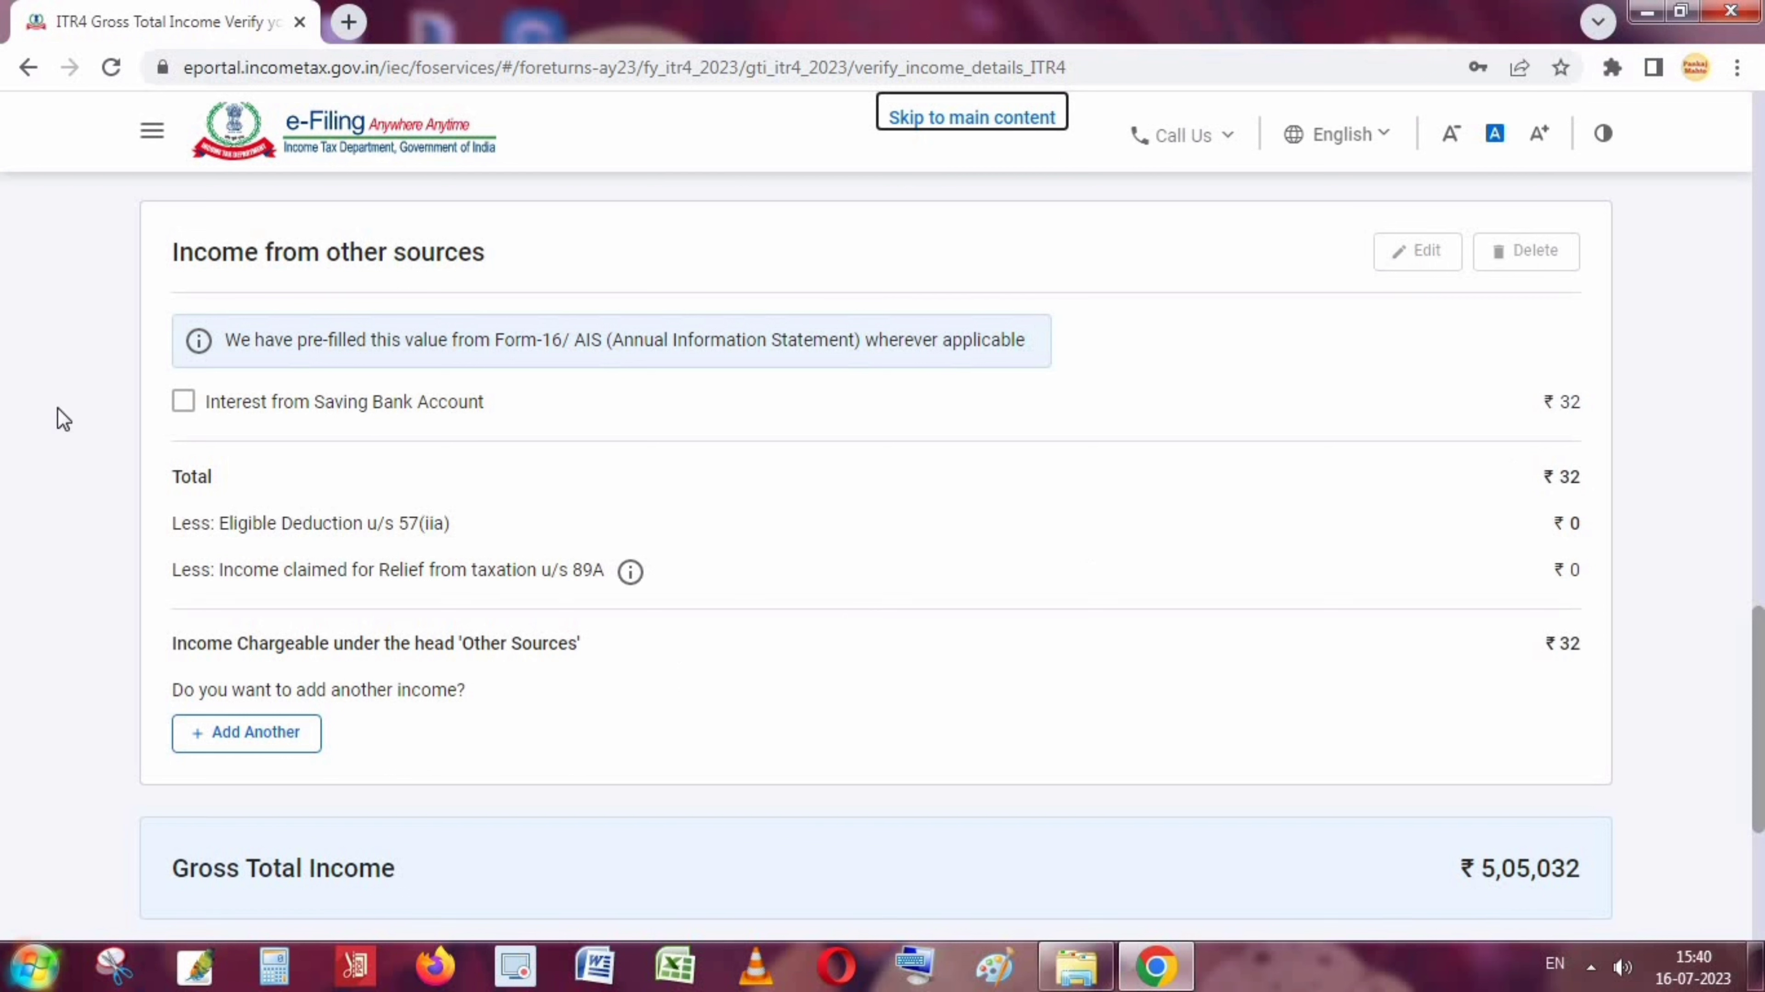
# Change the interest from saving bank account under income from other sources to 332 and save it.
pyautogui.click(379, 455)
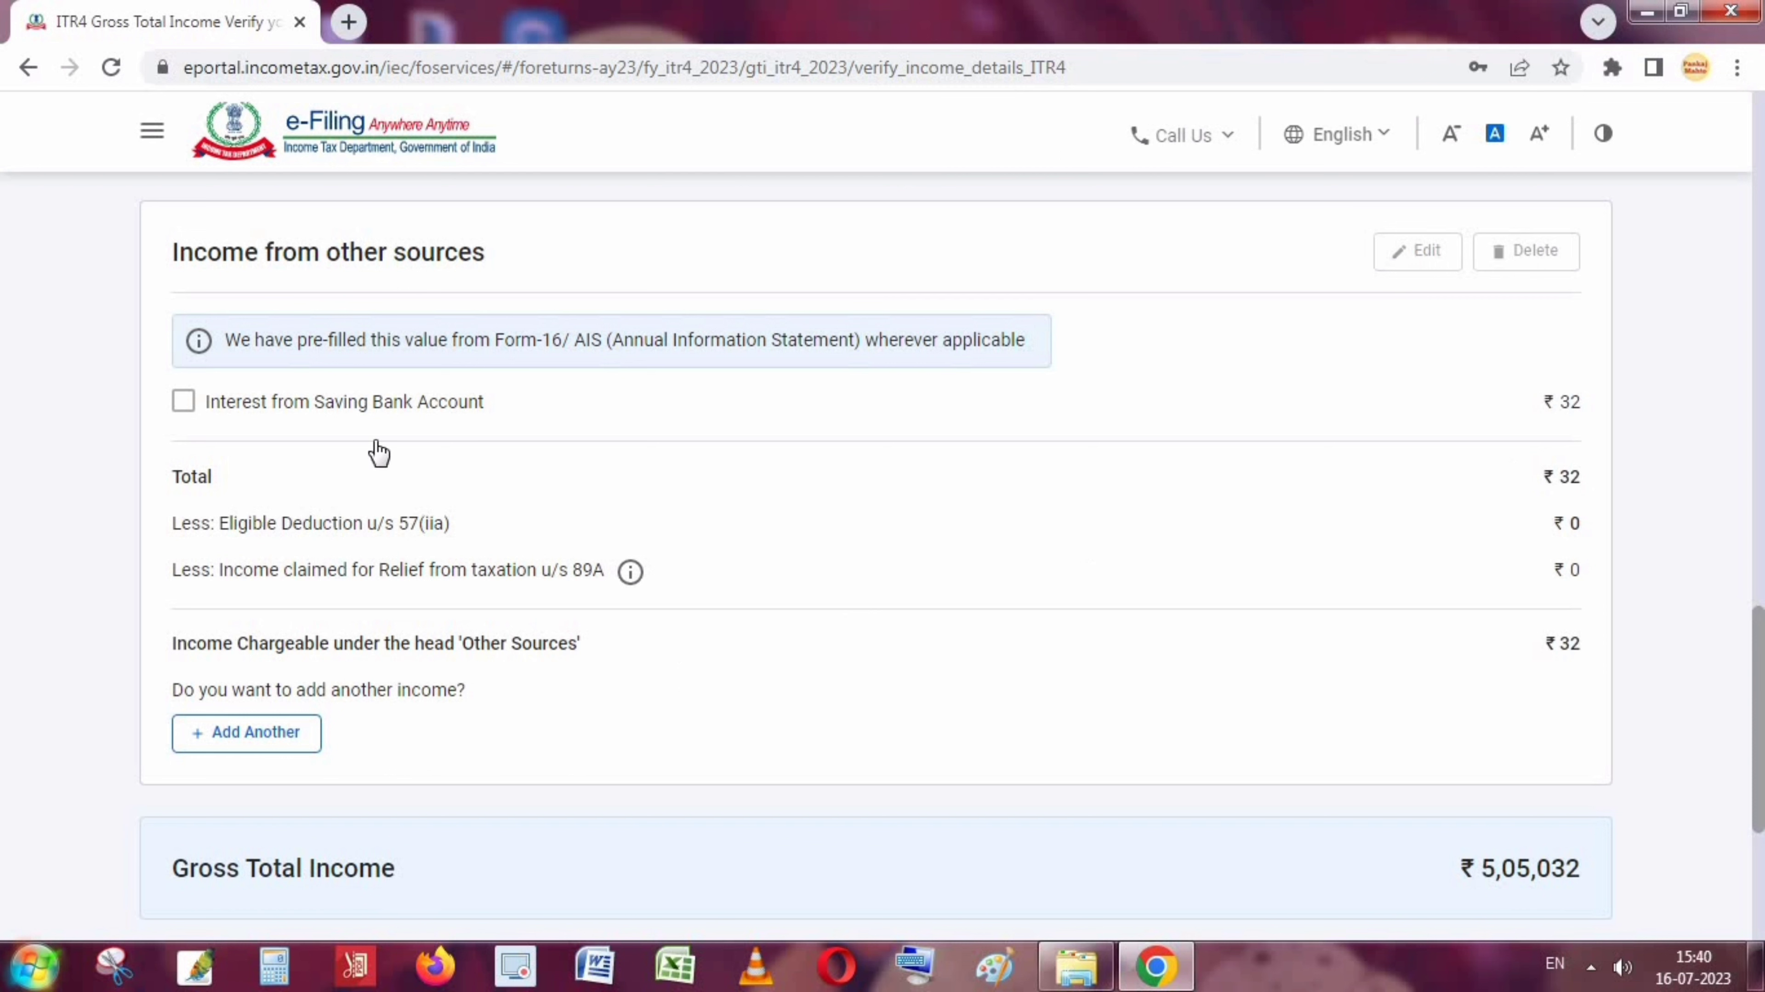
pyautogui.click(185, 401)
pyautogui.scroll(3, 1399, 359)
pyautogui.click(1421, 529)
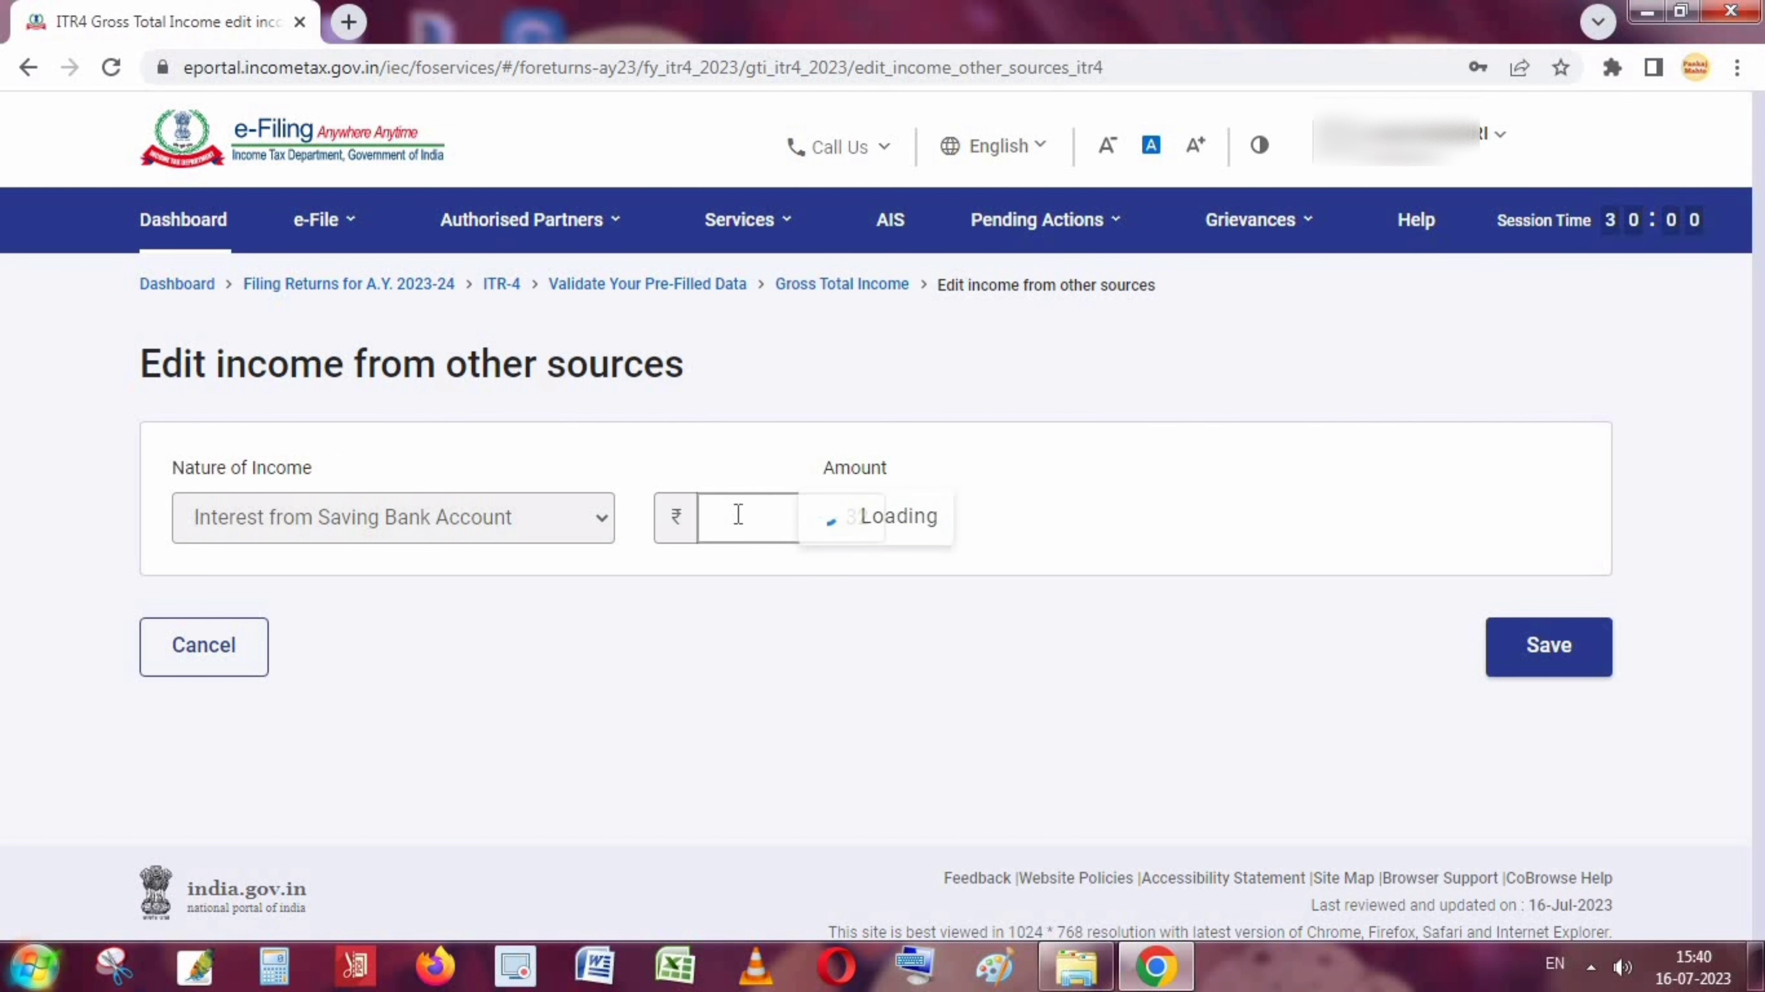
pyautogui.click(797, 518)
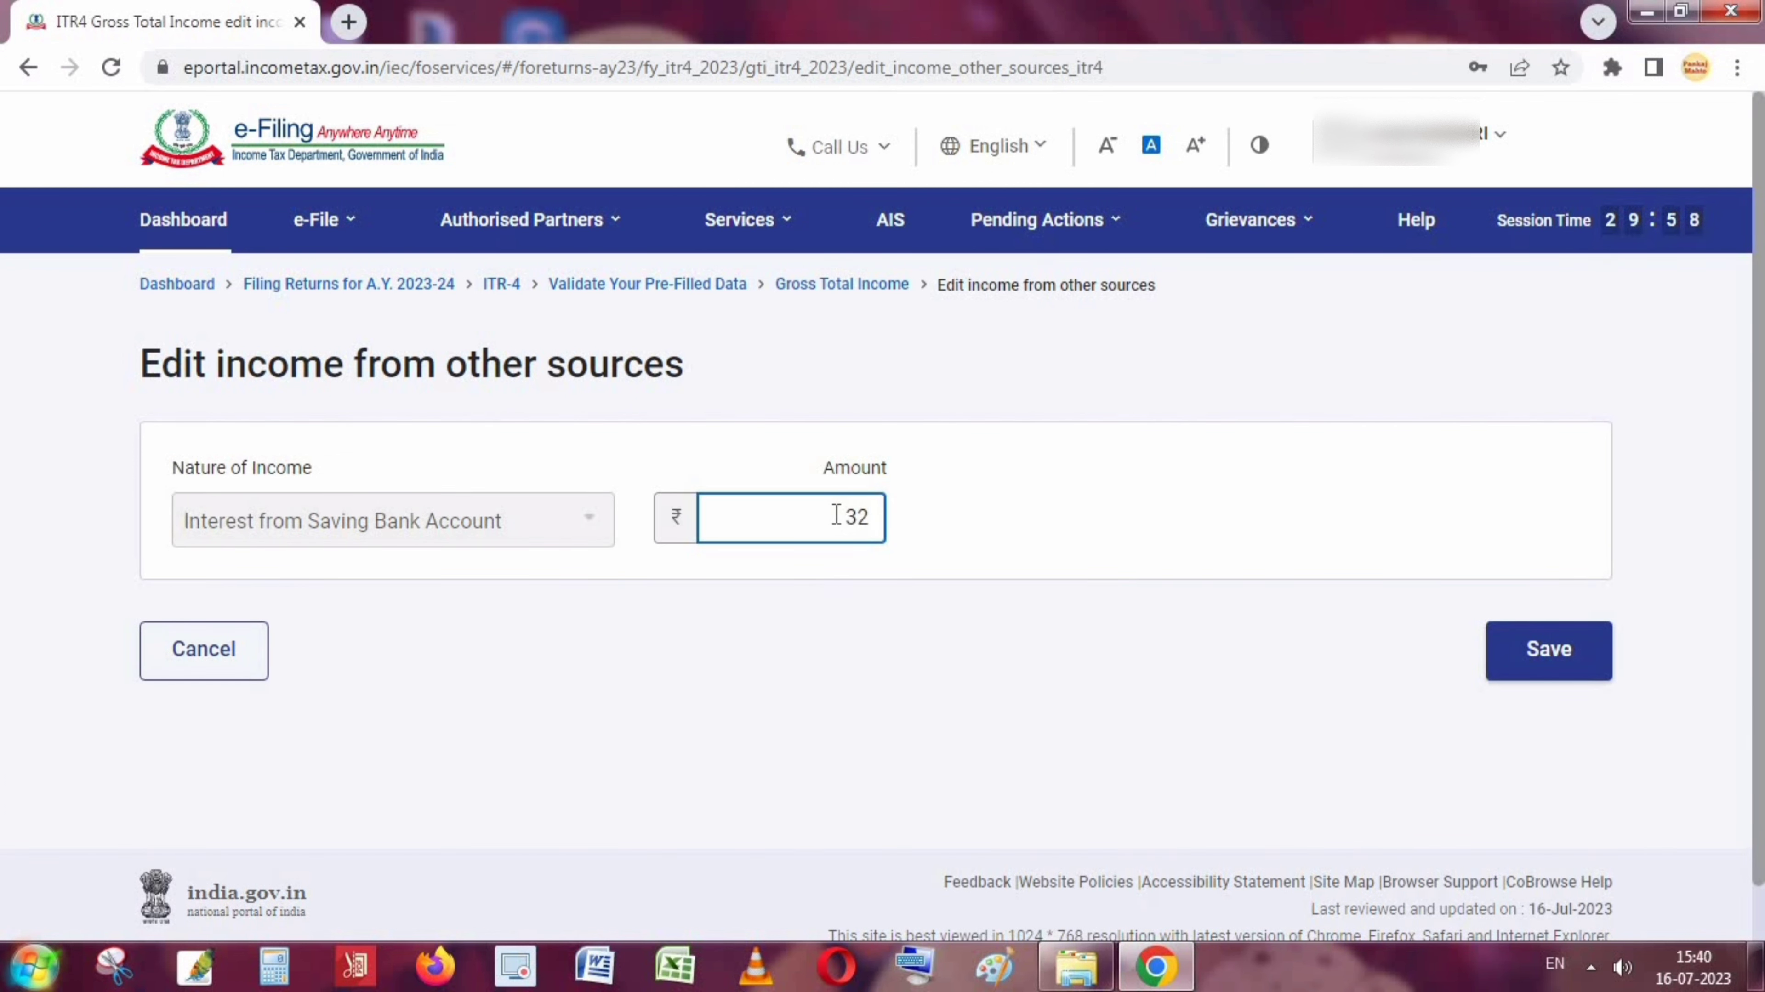
pyautogui.write('3')
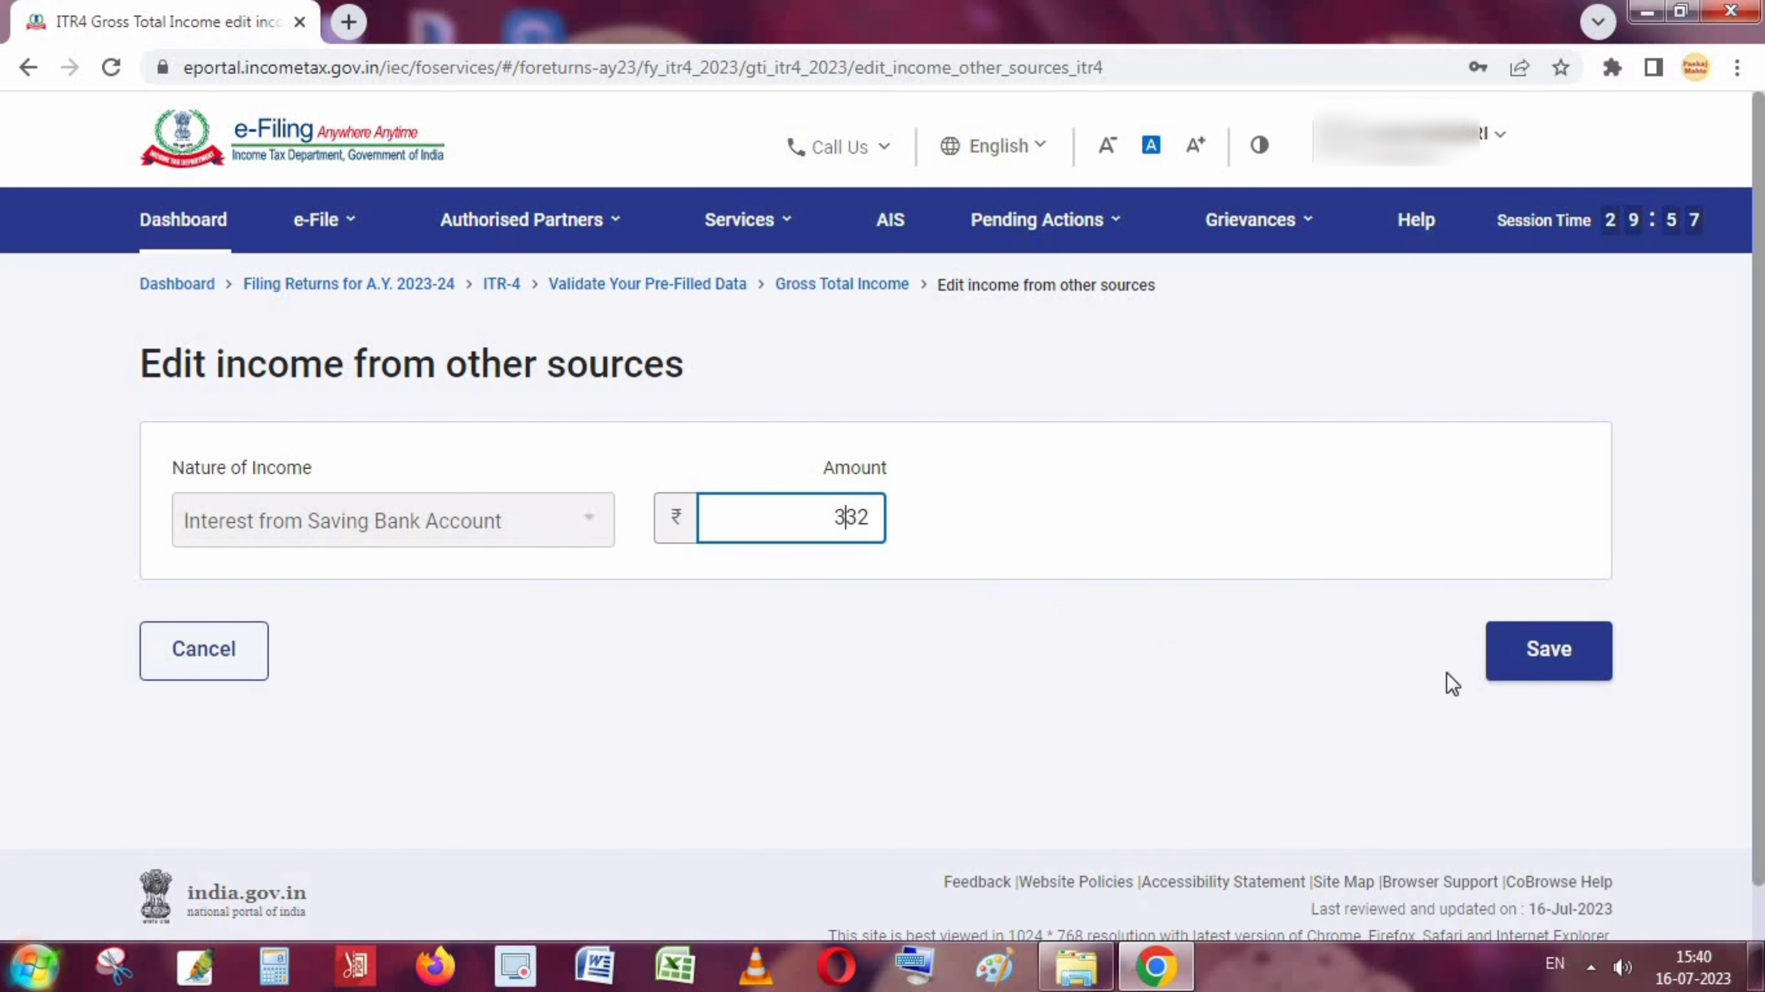
pyautogui.click(1580, 669)
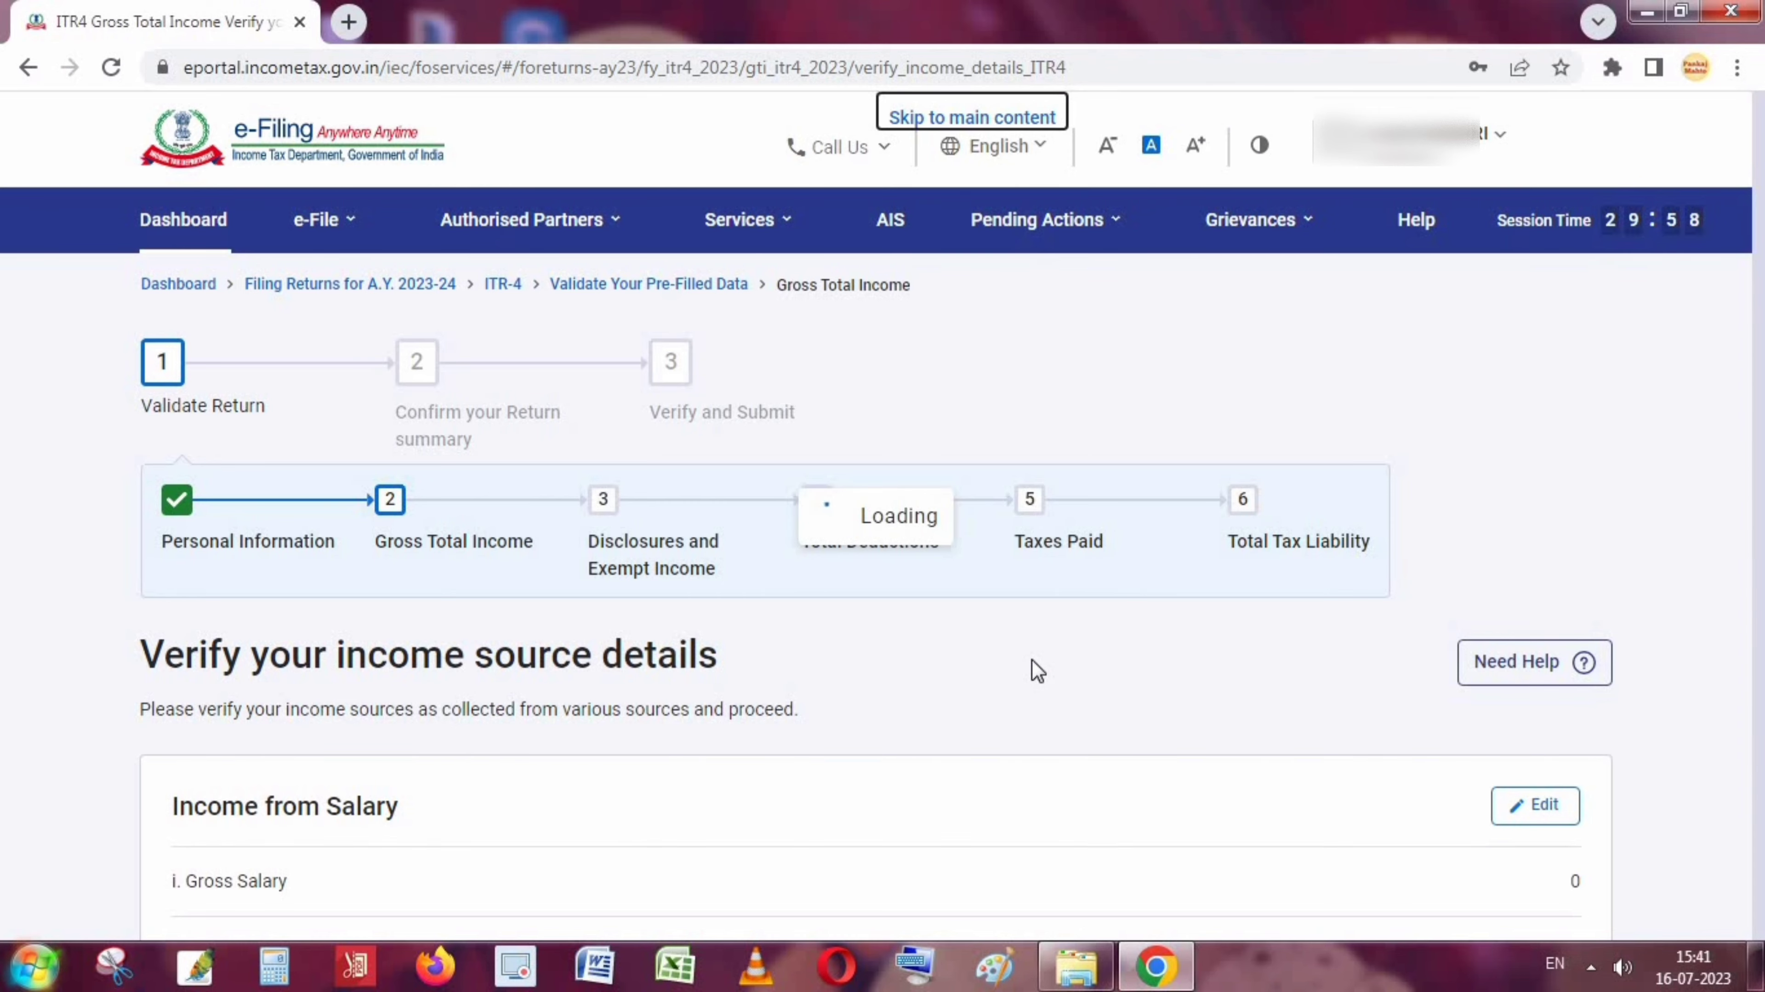
# Review the income from other sources and the gross total income, and confirm the Gross Total Income section.
pyautogui.scroll(-15, 918, 756)
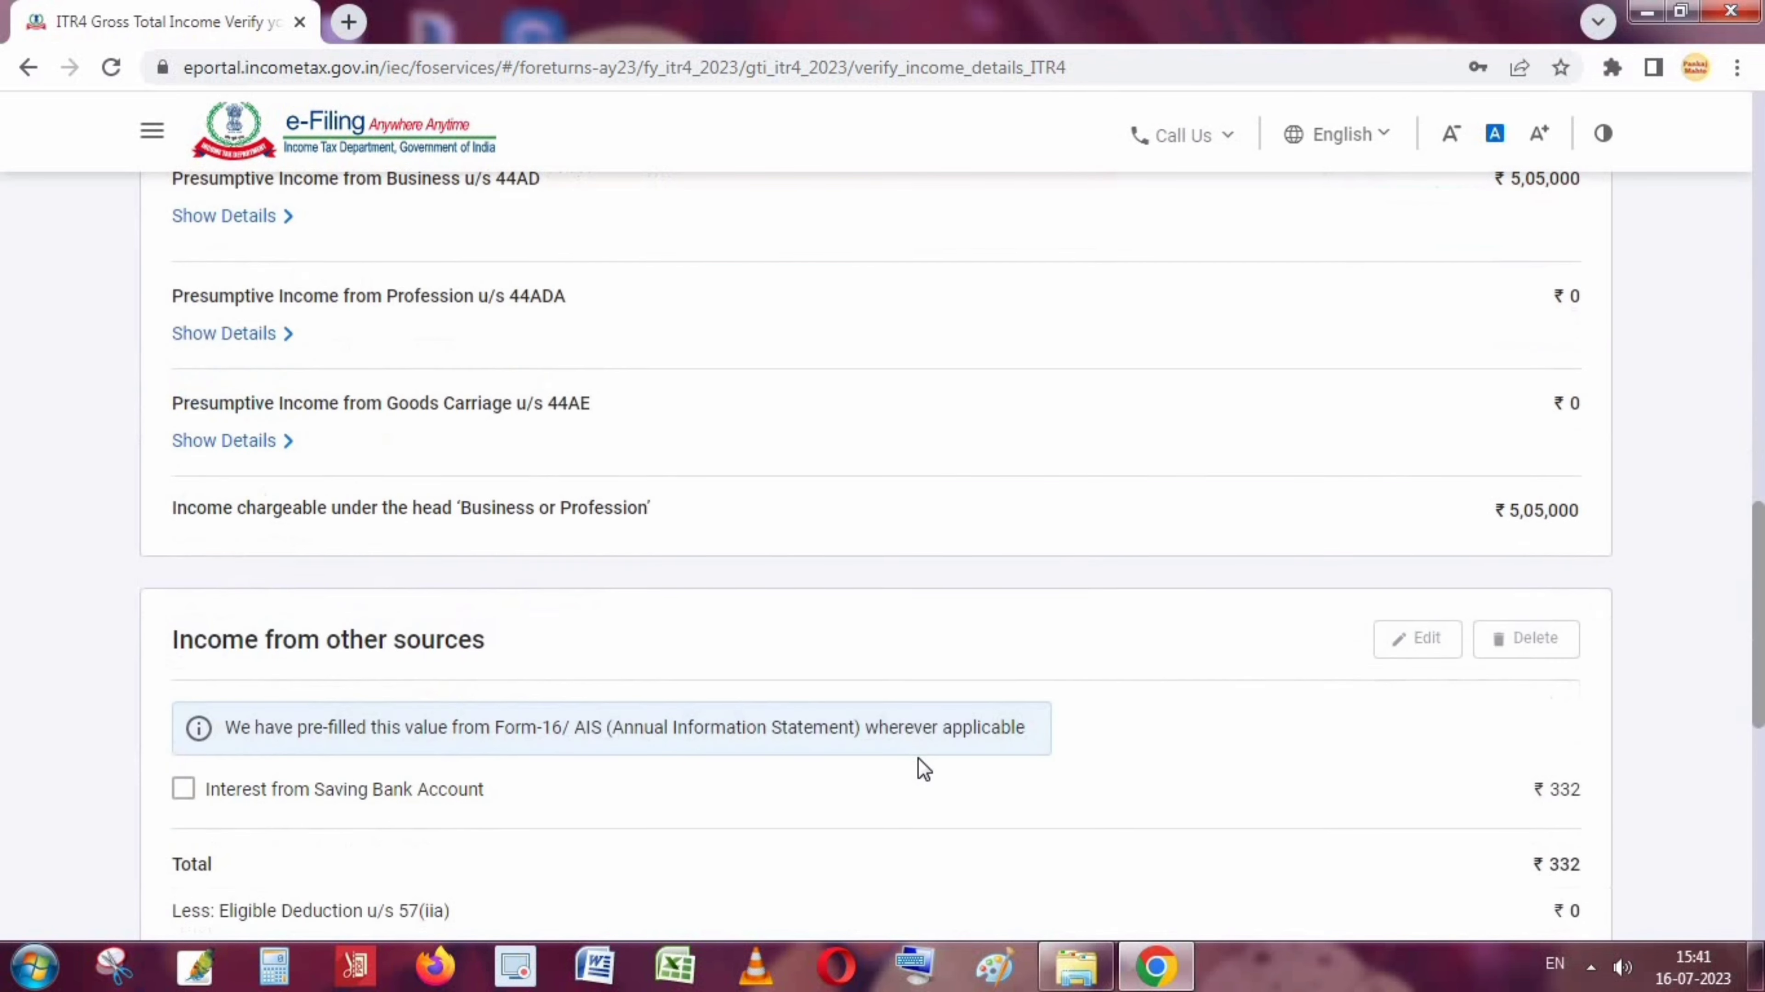
pyautogui.scroll(-7, 924, 768)
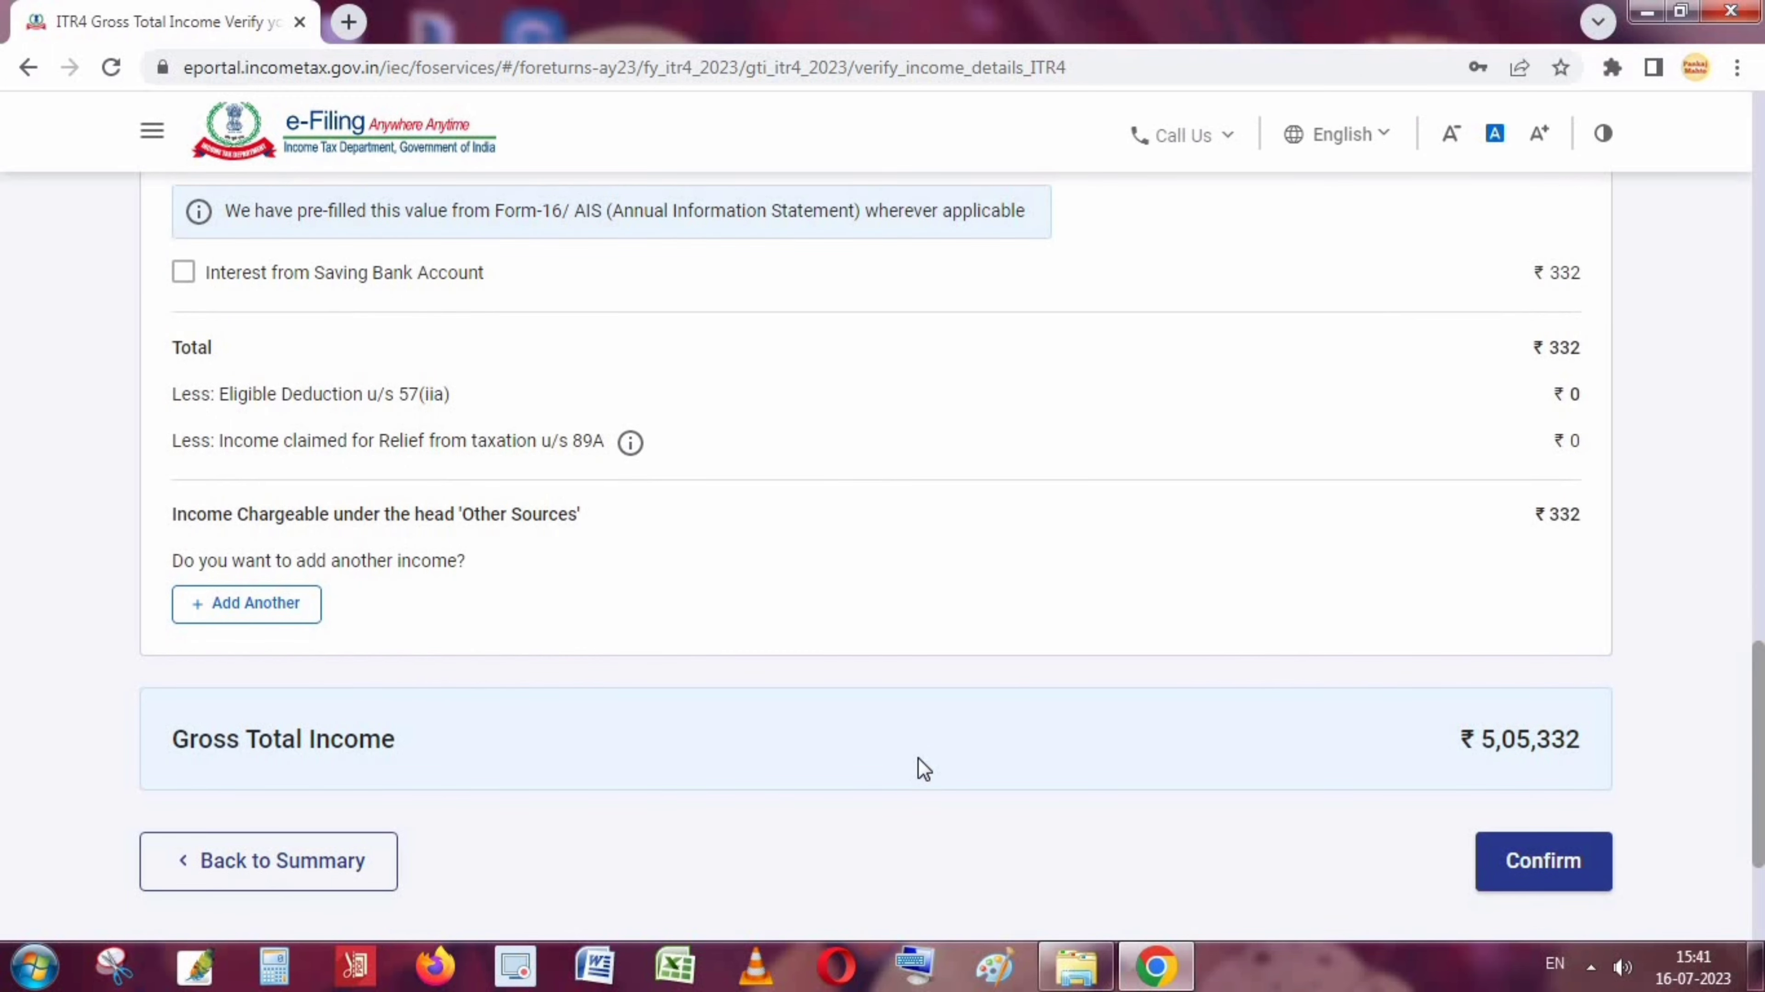
pyautogui.scroll(-3, 918, 771)
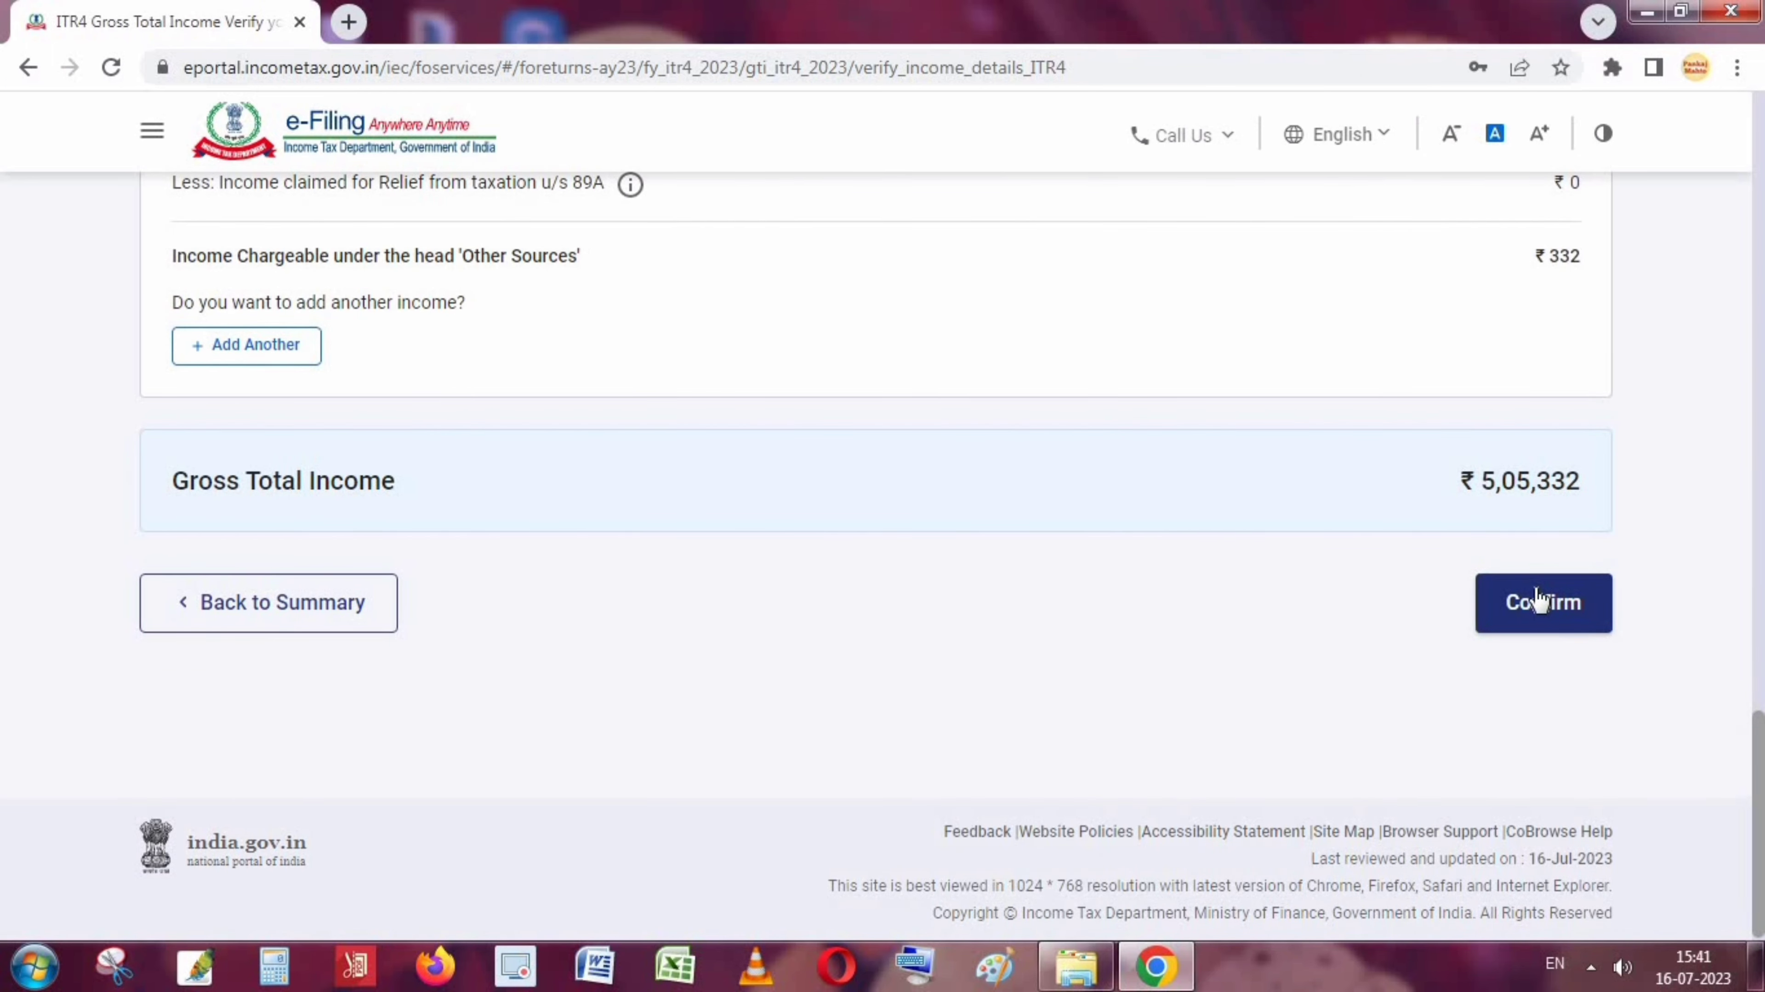
pyautogui.click(1546, 615)
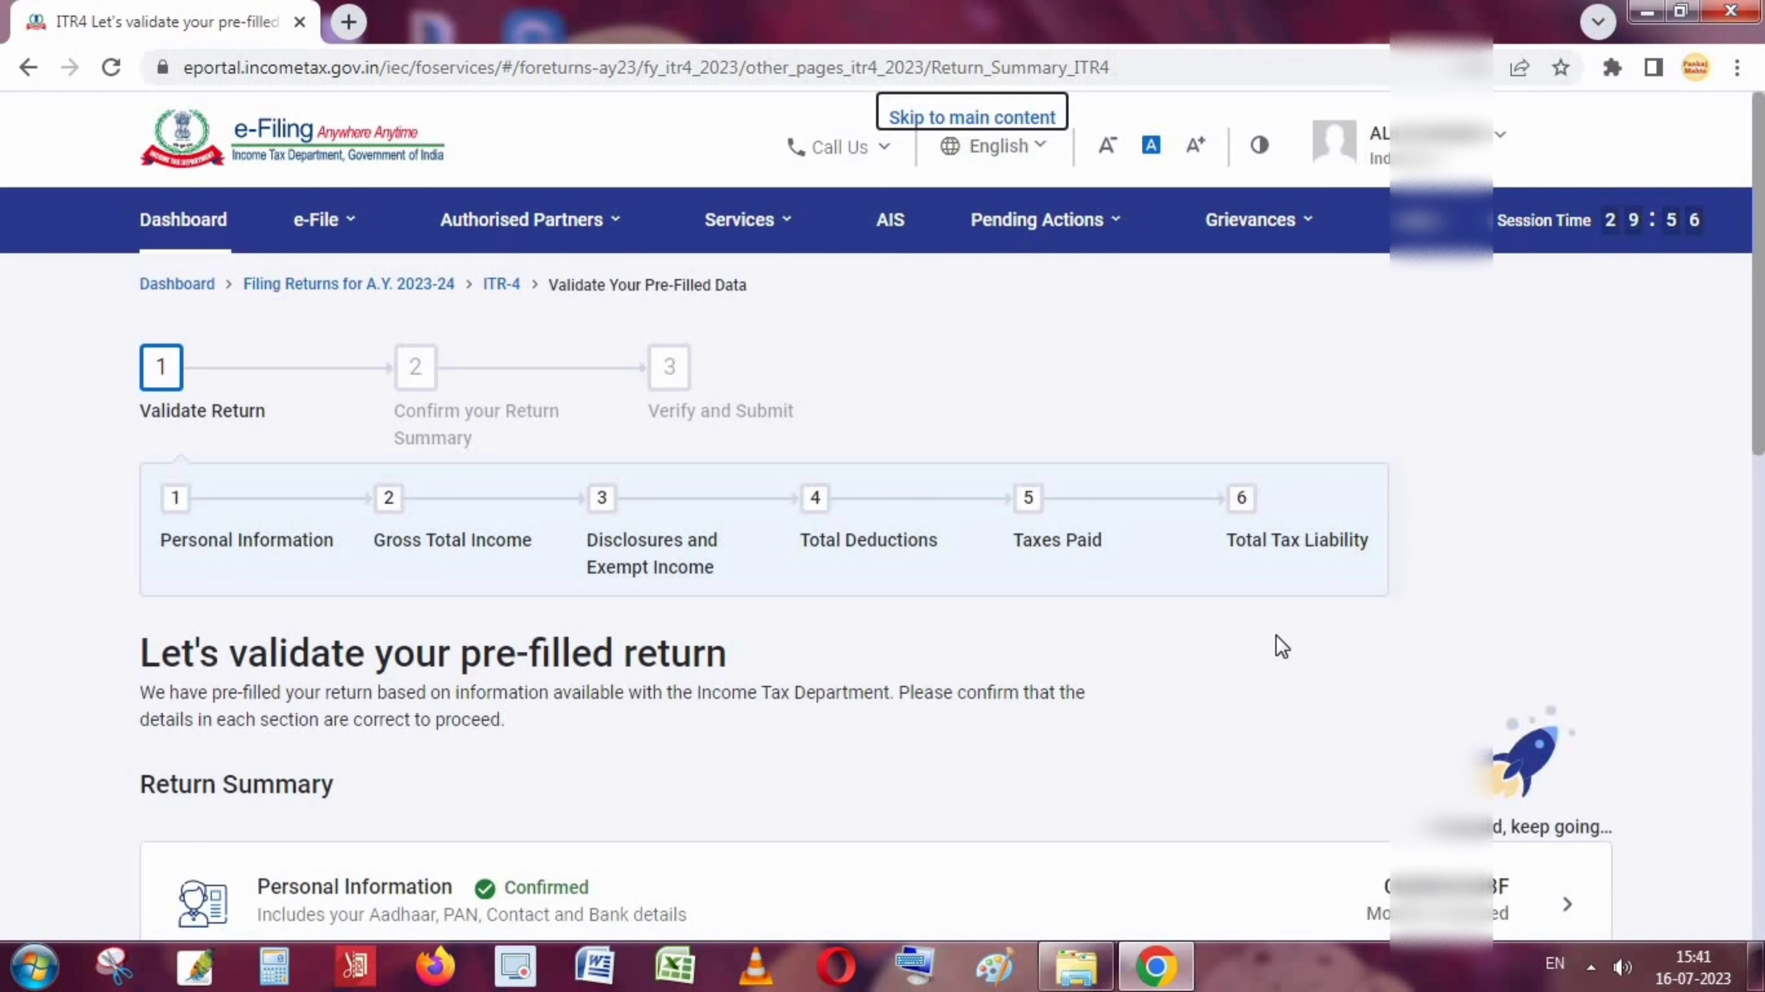
# Open the Disclosures and Exempt Income section from the return summary and start adding the financial particulars of the business.
pyautogui.scroll(-6, 1282, 646)
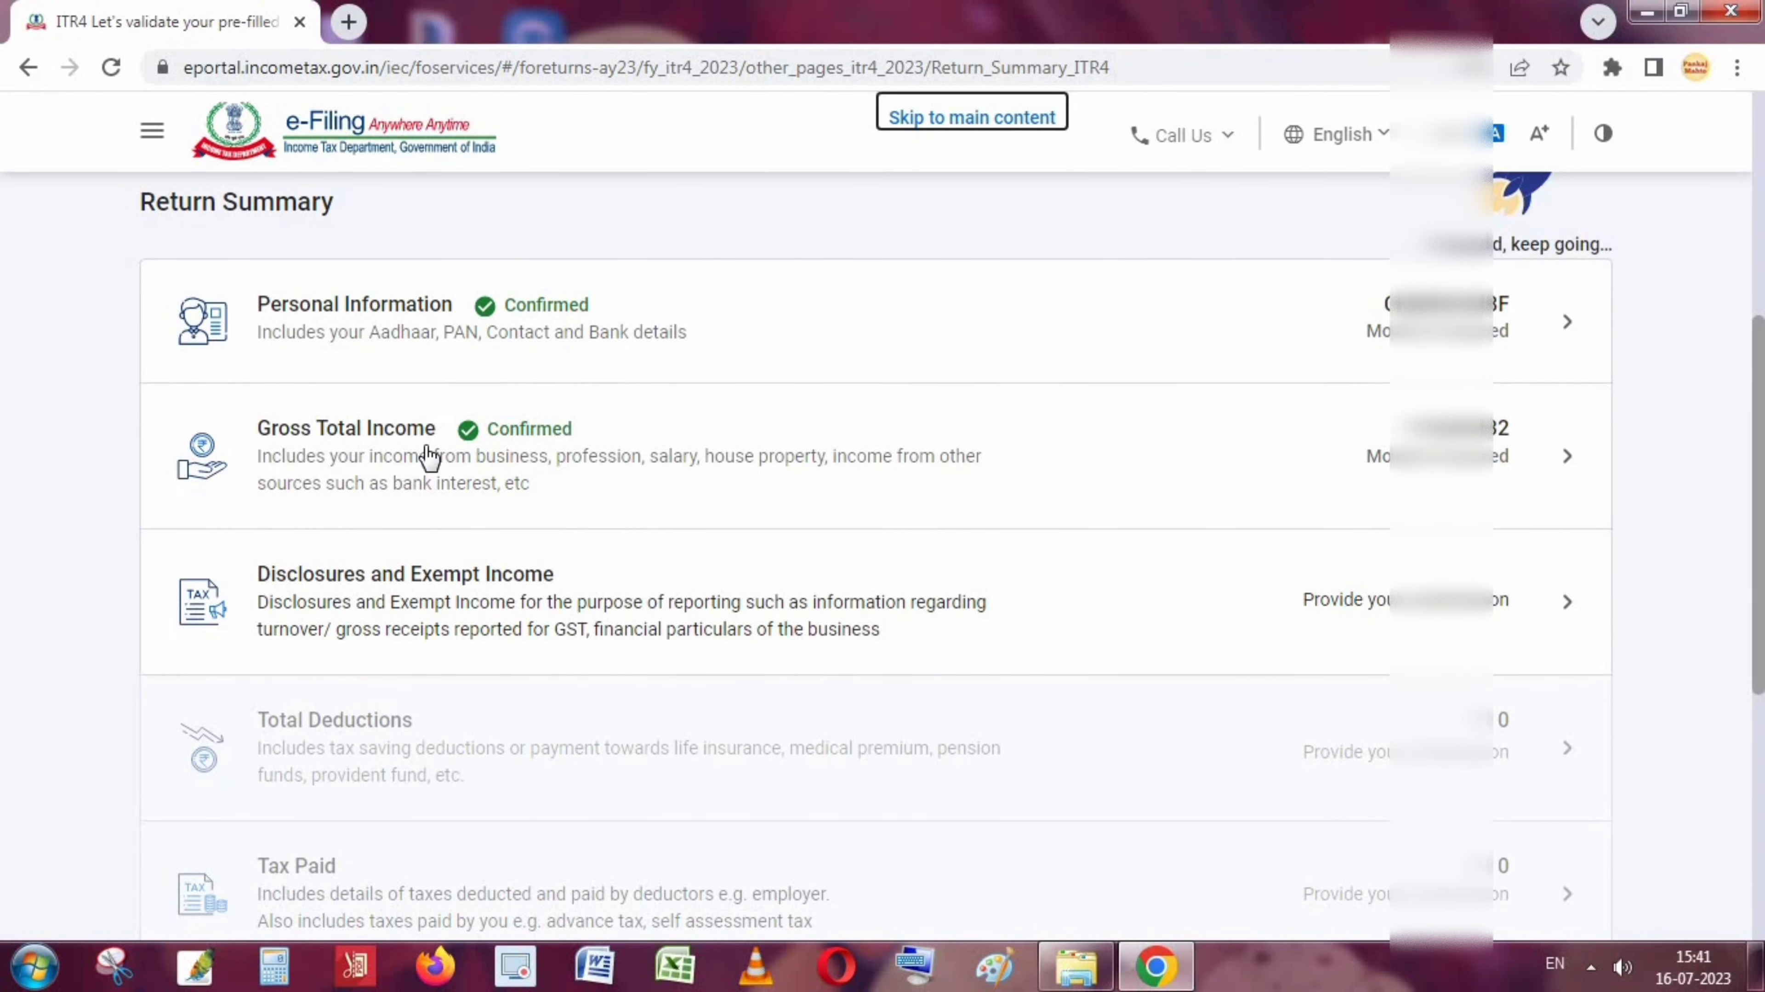
pyautogui.scroll(-2, 695, 646)
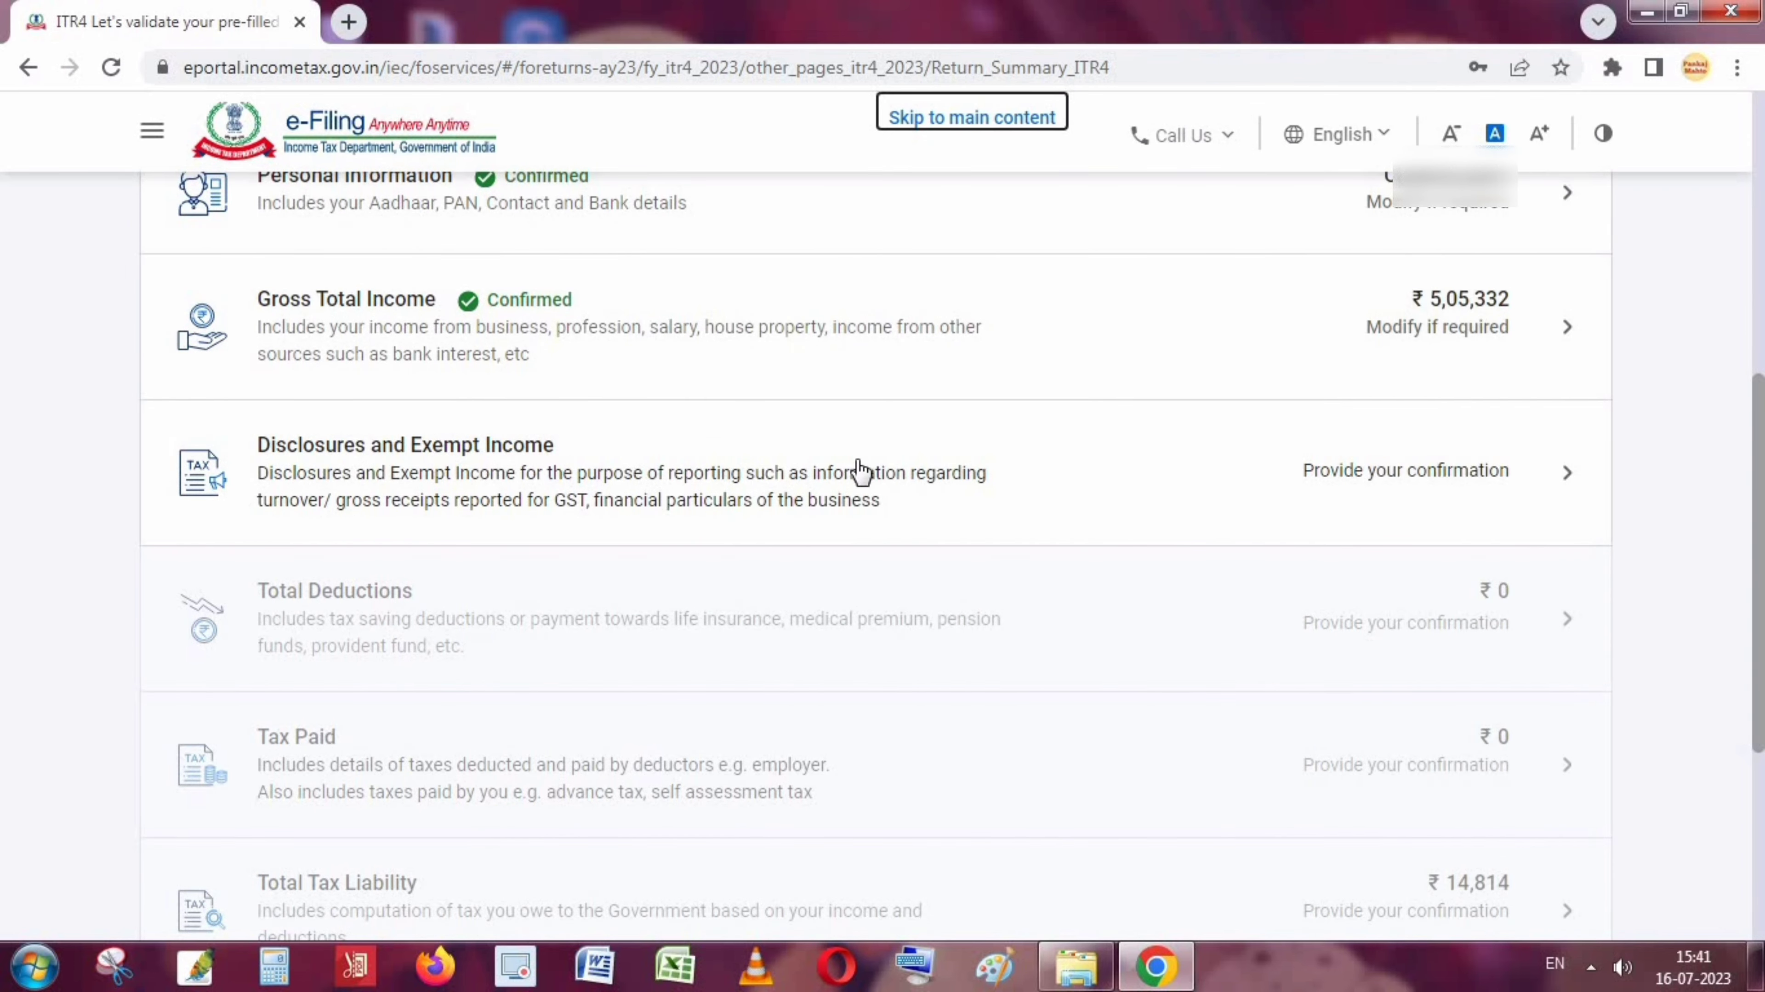
pyautogui.click(1292, 480)
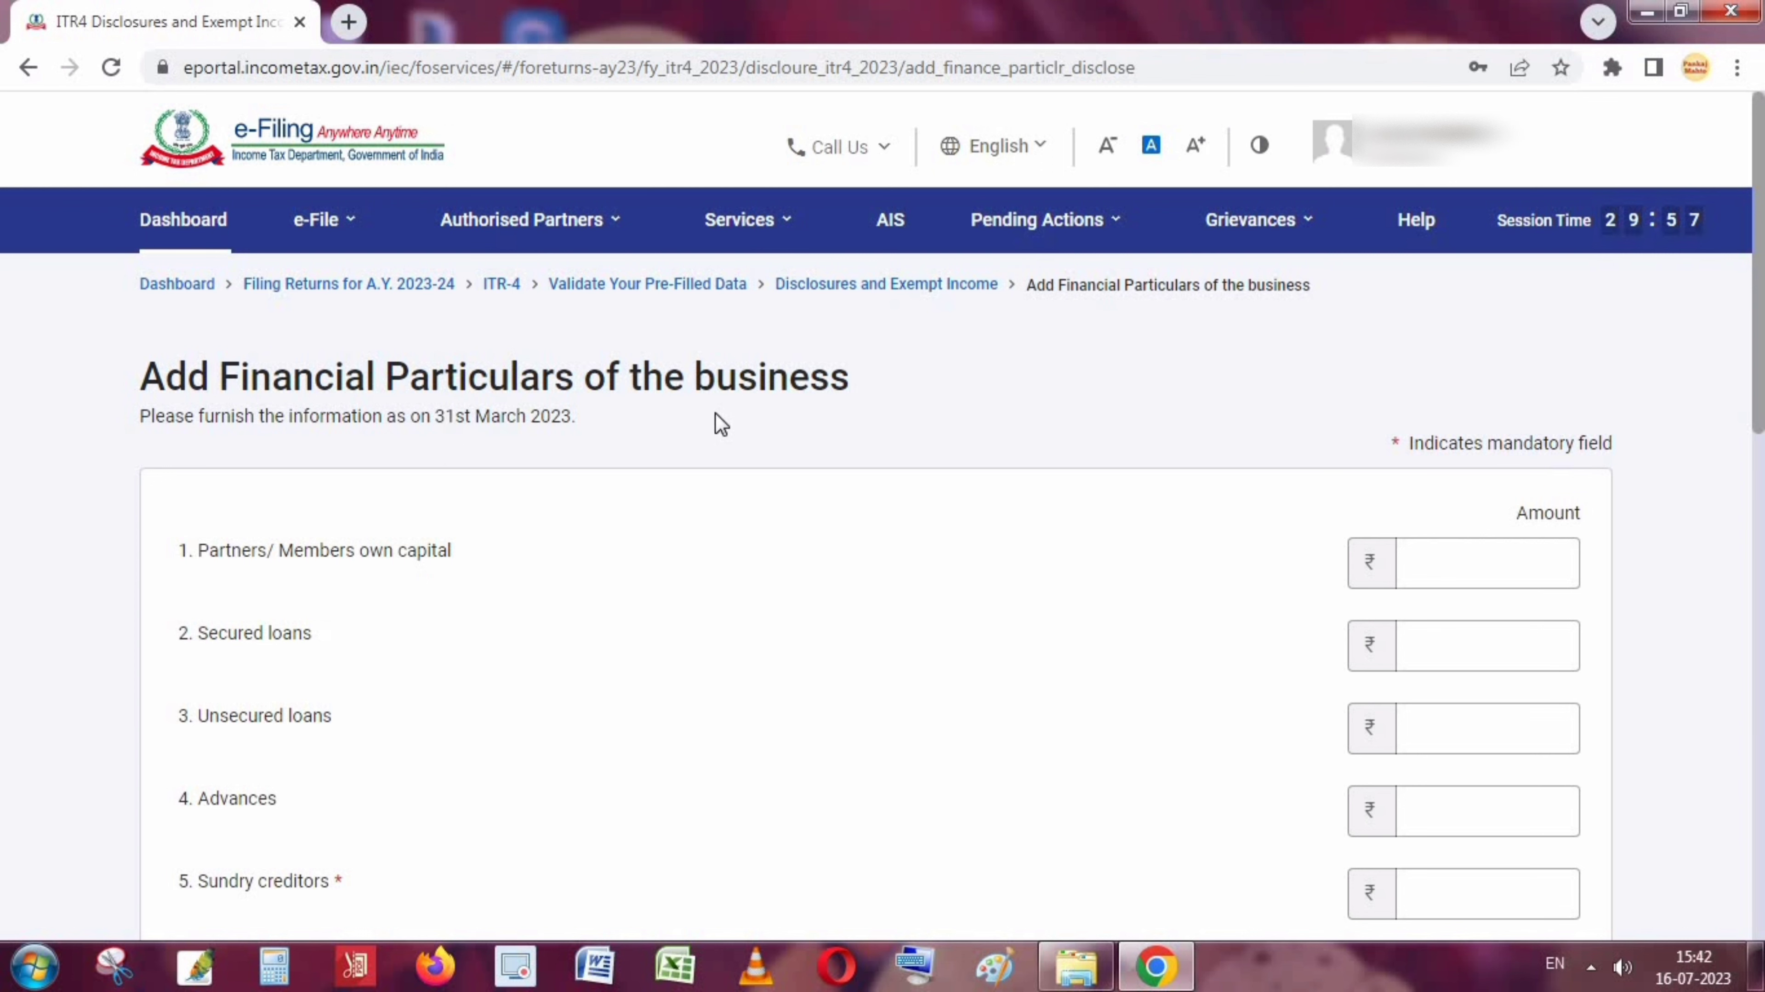
# Enter 20,000 as the sundry creditors in the financial particulars of the business.
pyautogui.scroll(-3, 1028, 486)
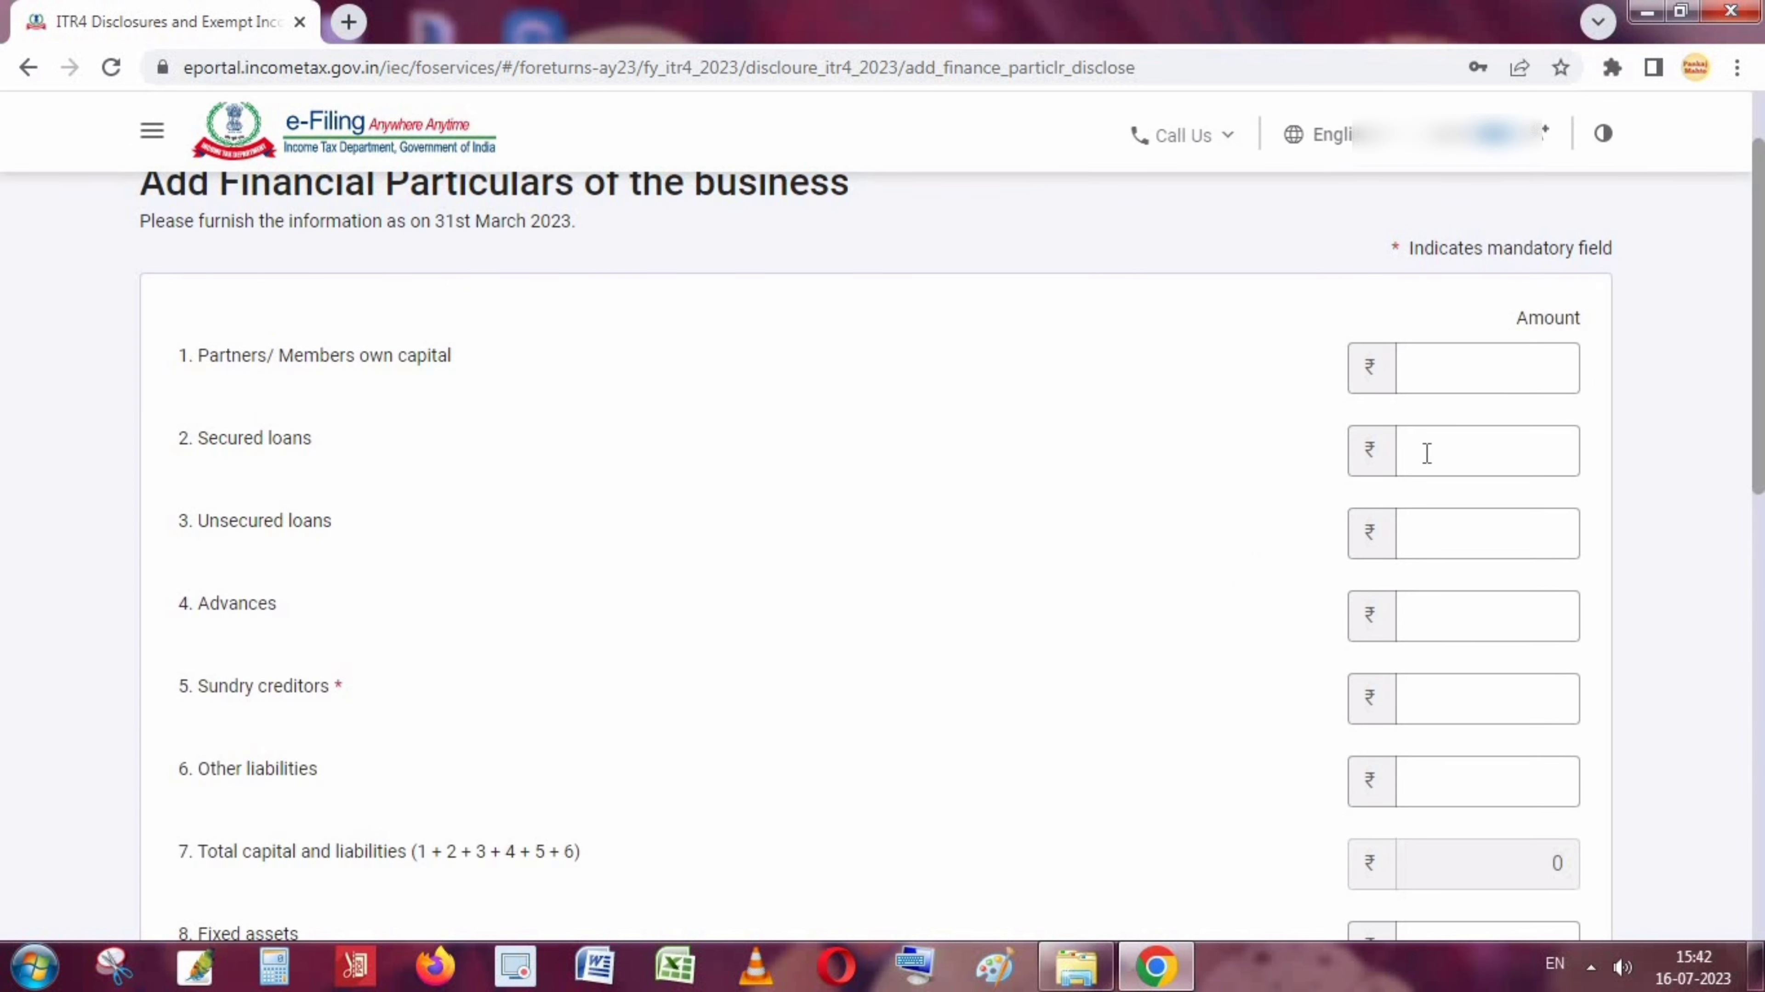
pyautogui.click(1483, 380)
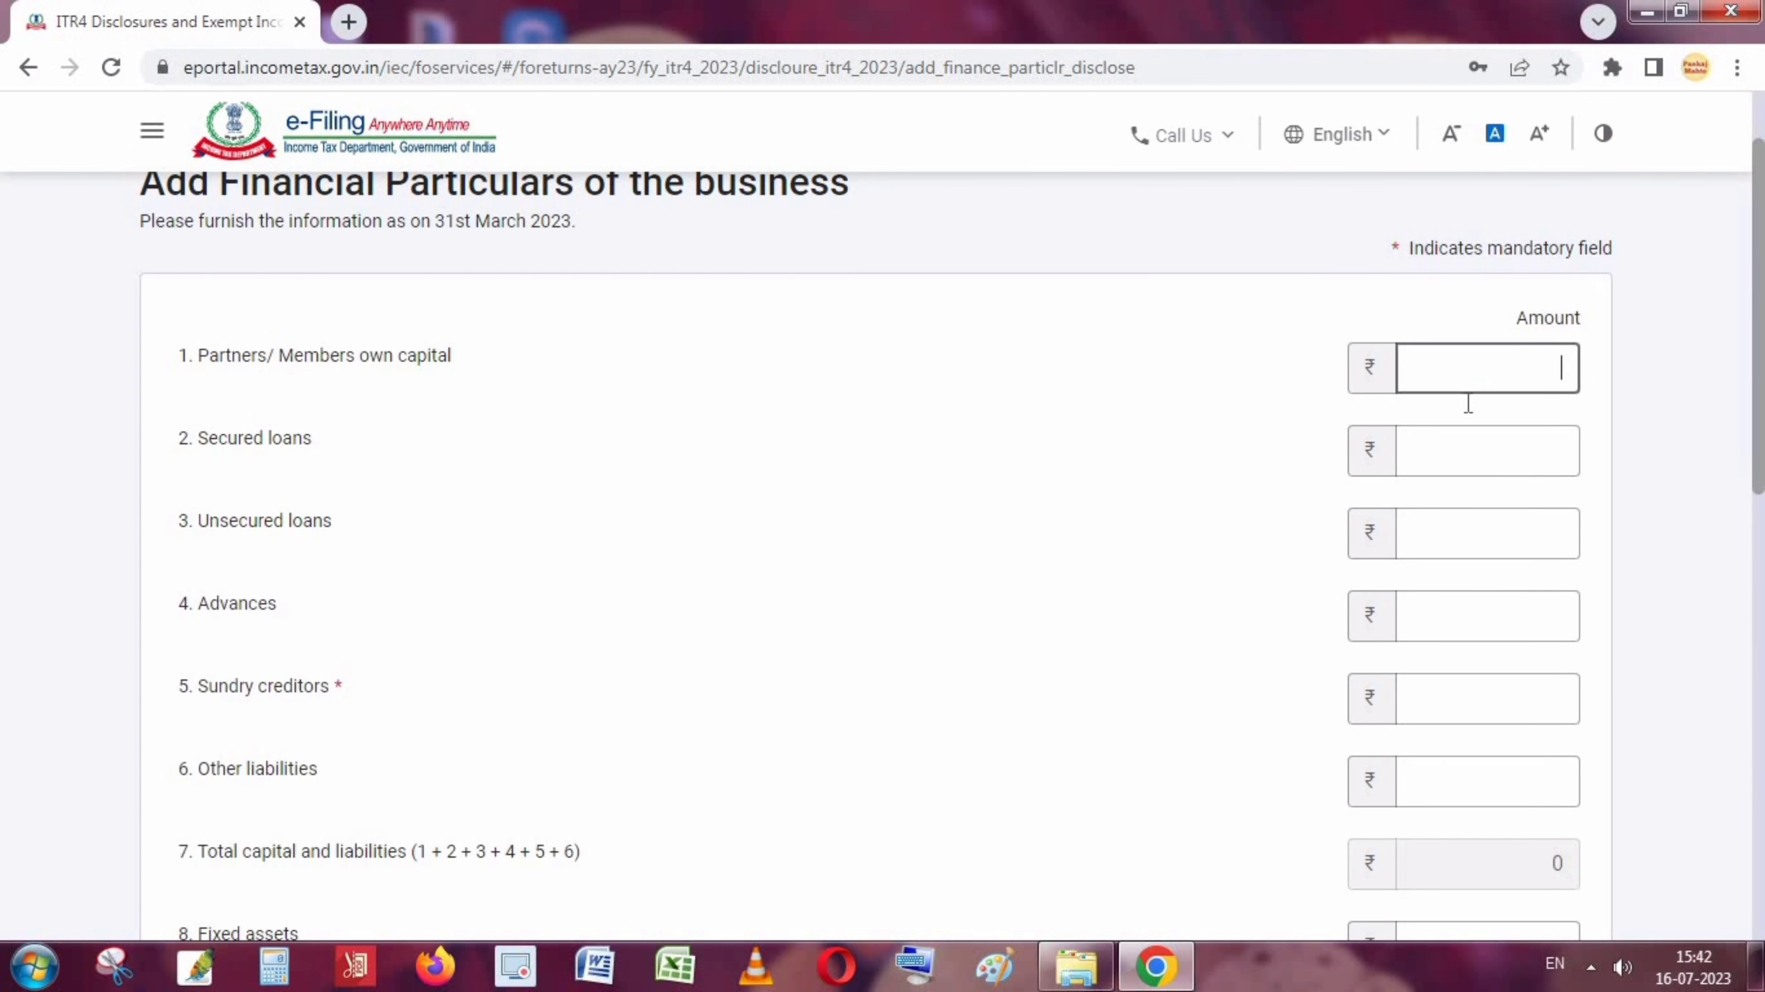
pyautogui.scroll(-3, 1454, 595)
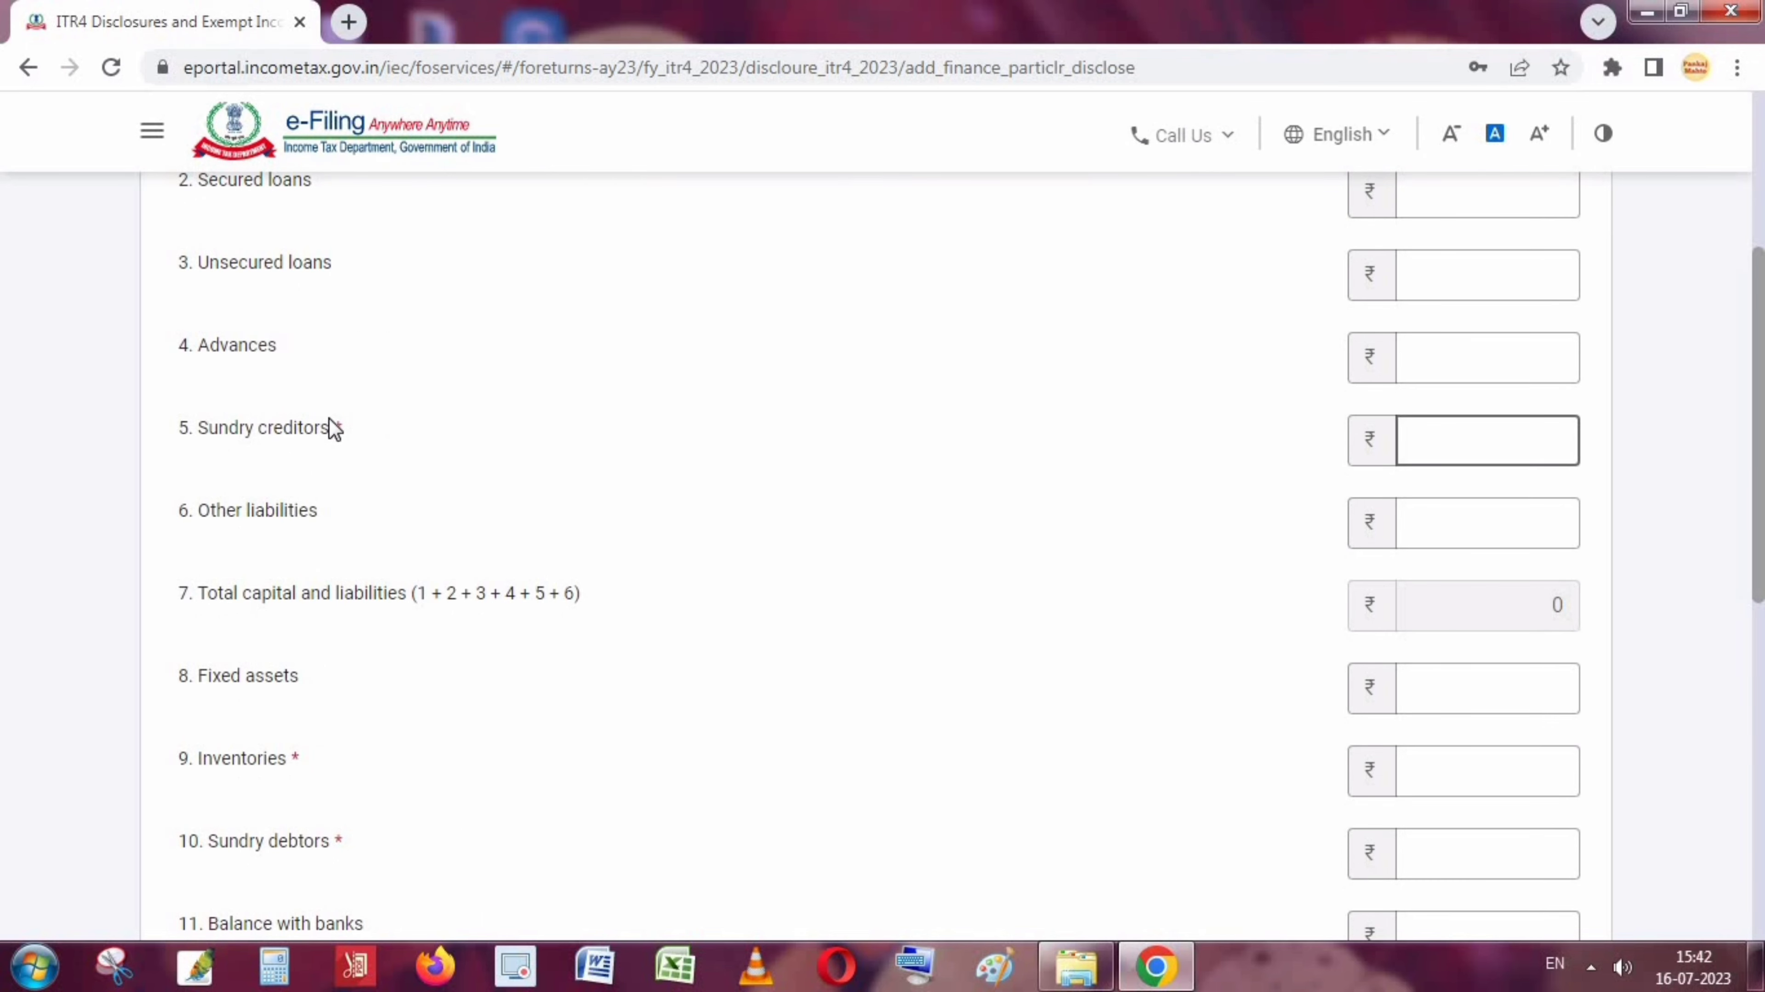
pyautogui.scroll(2, 331, 426)
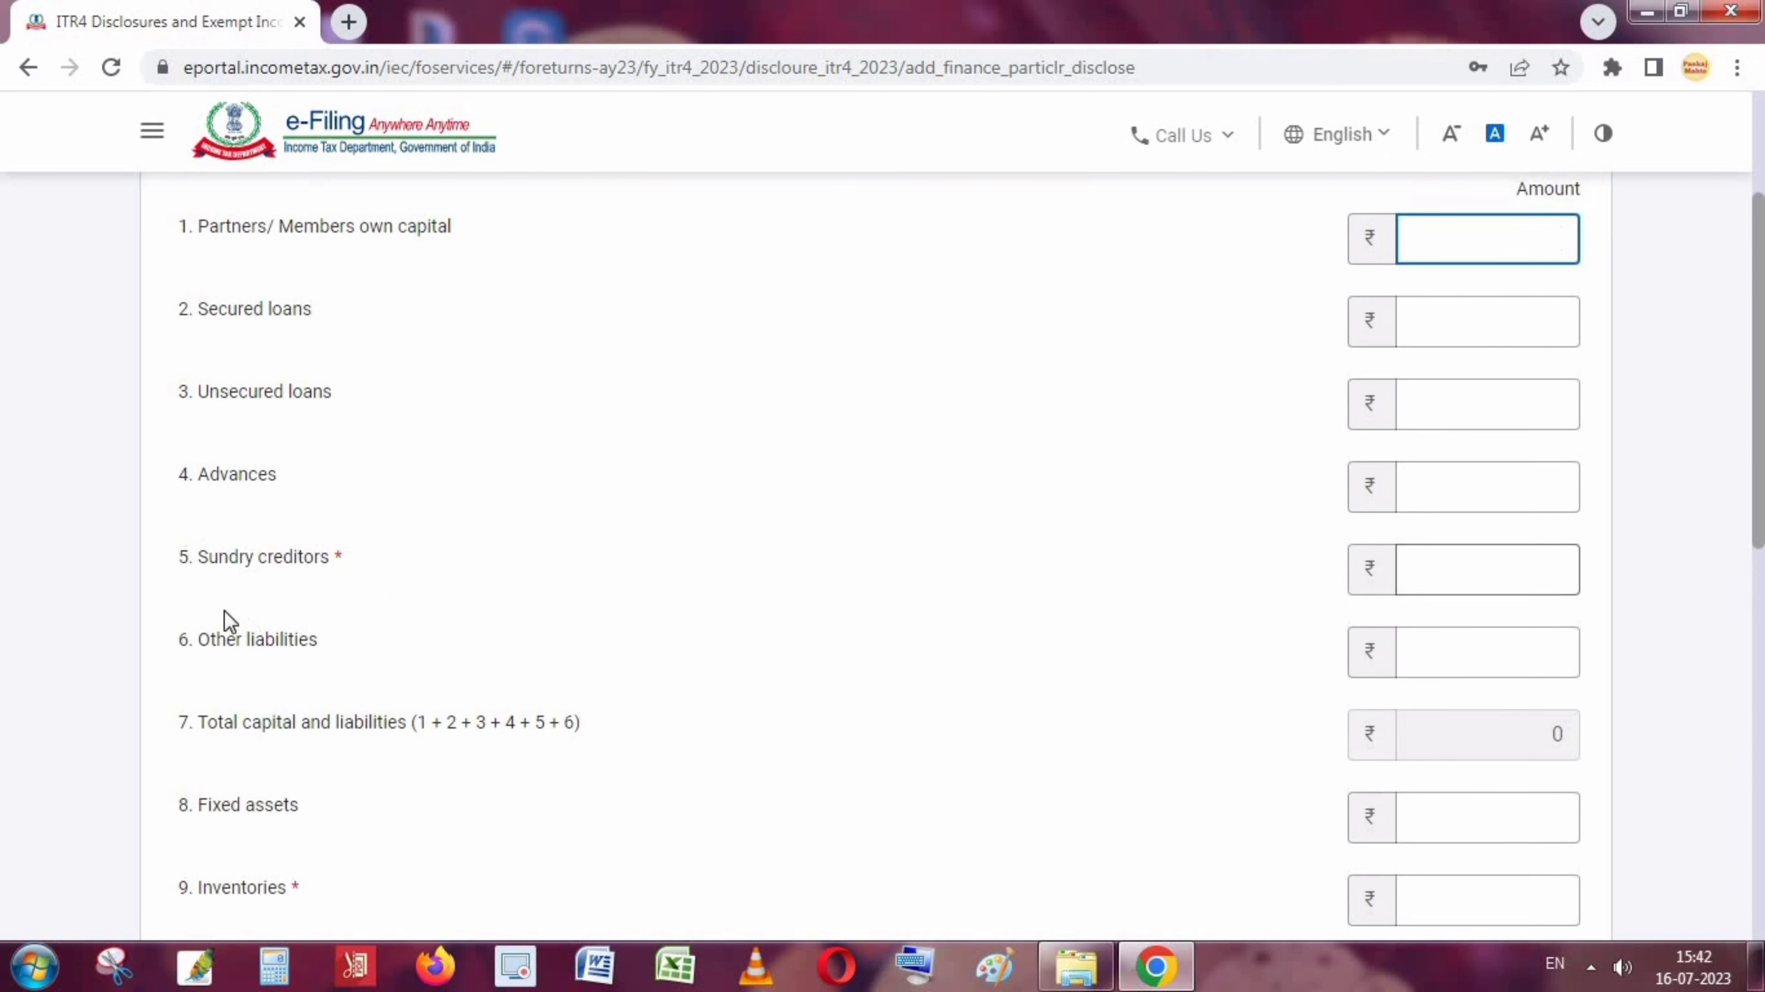
pyautogui.click(1479, 570)
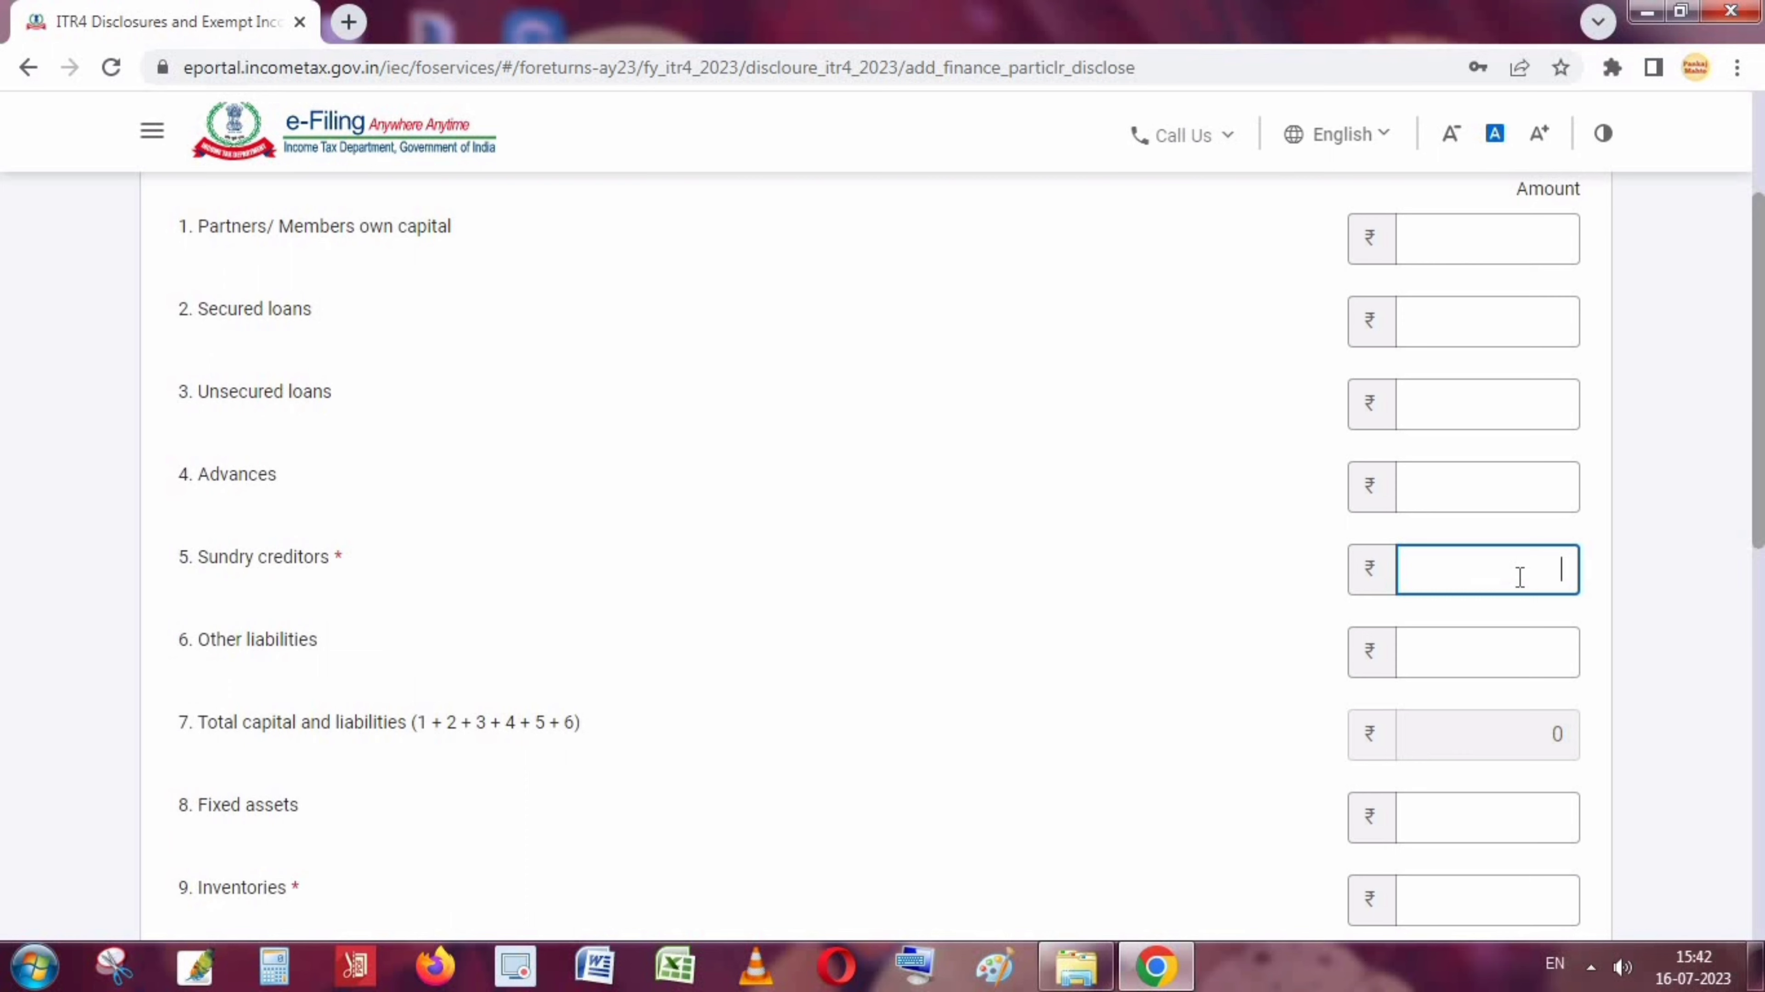
pyautogui.write('20000')
pyautogui.click(1001, 650)
# Enter 5 for inventories and 25,000 for sundry debtors in the financial particulars.
pyautogui.scroll(-4, 1007, 673)
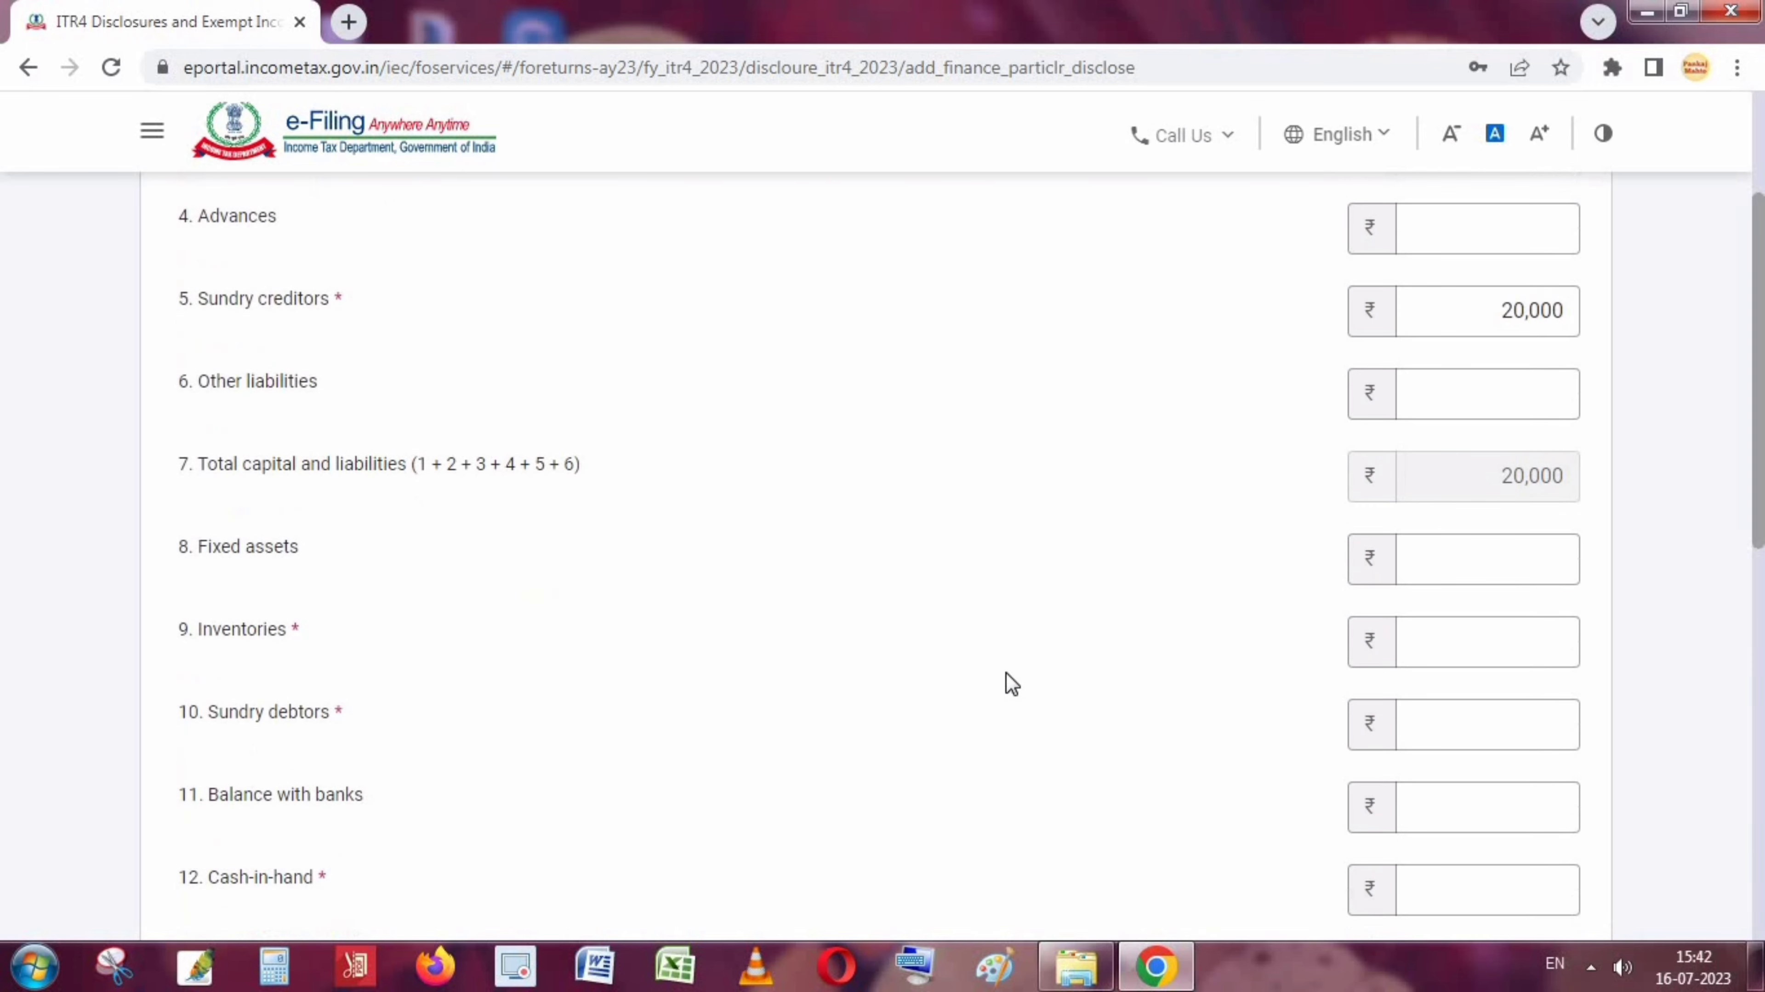
pyautogui.scroll(3, 1011, 684)
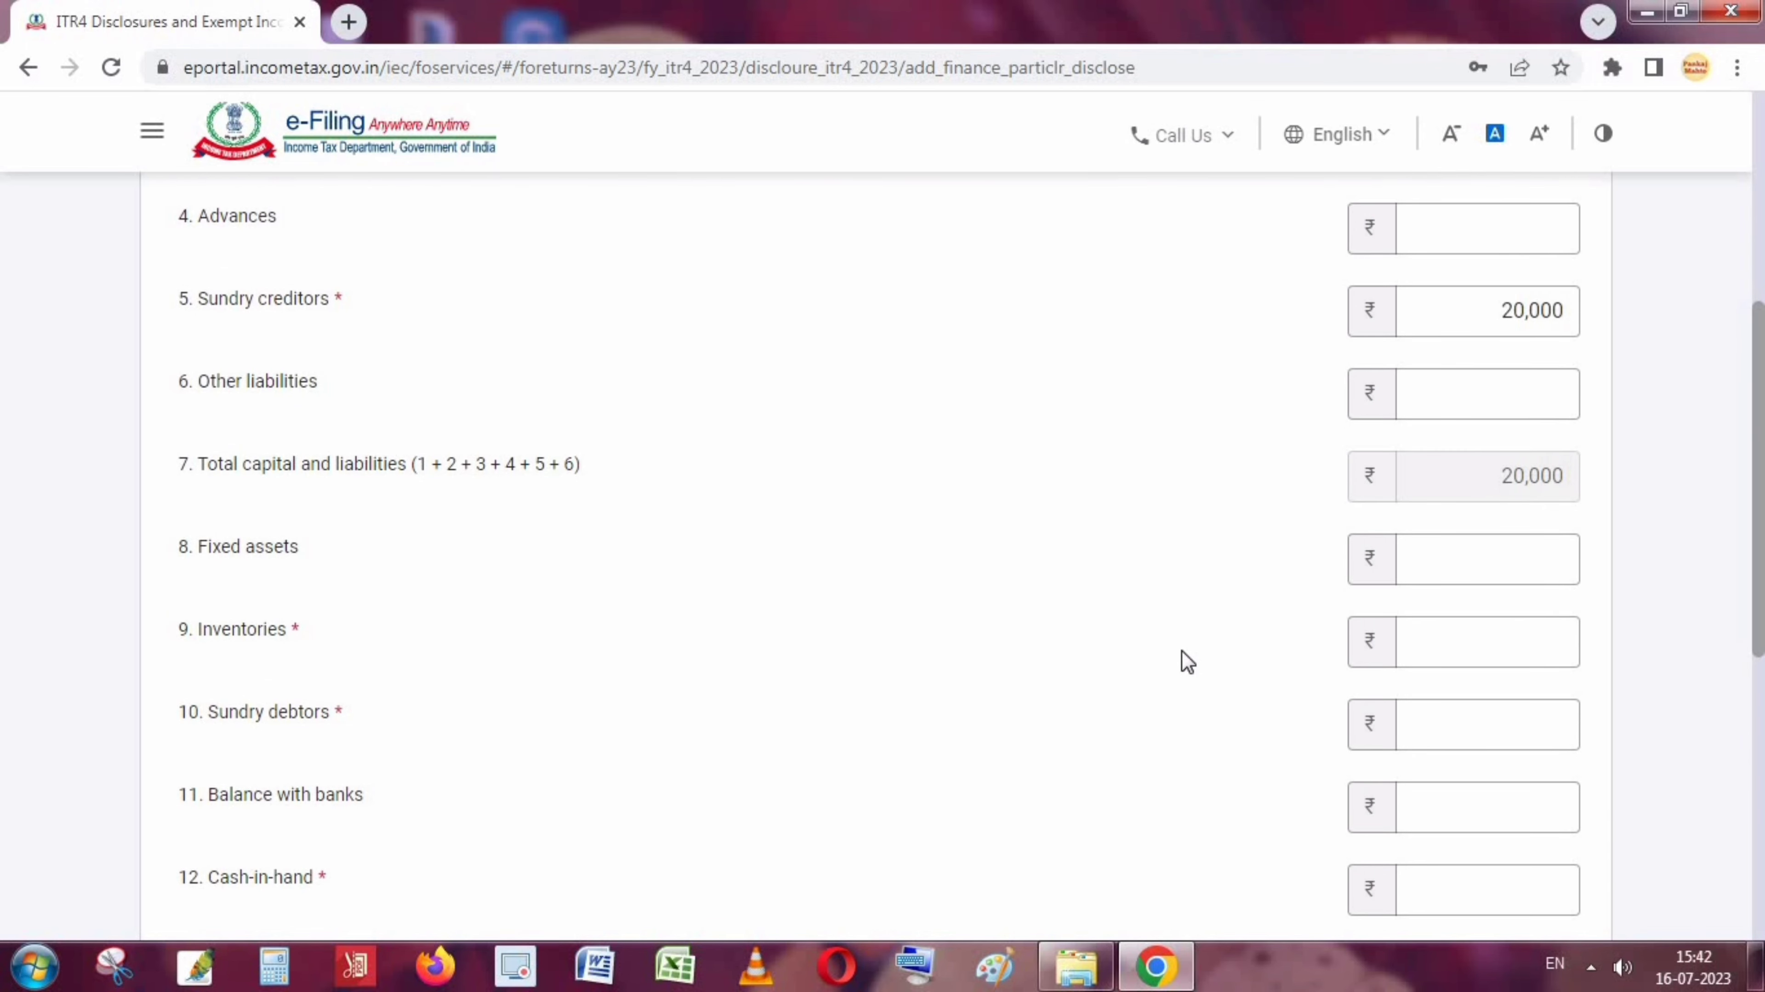
pyautogui.click(1453, 639)
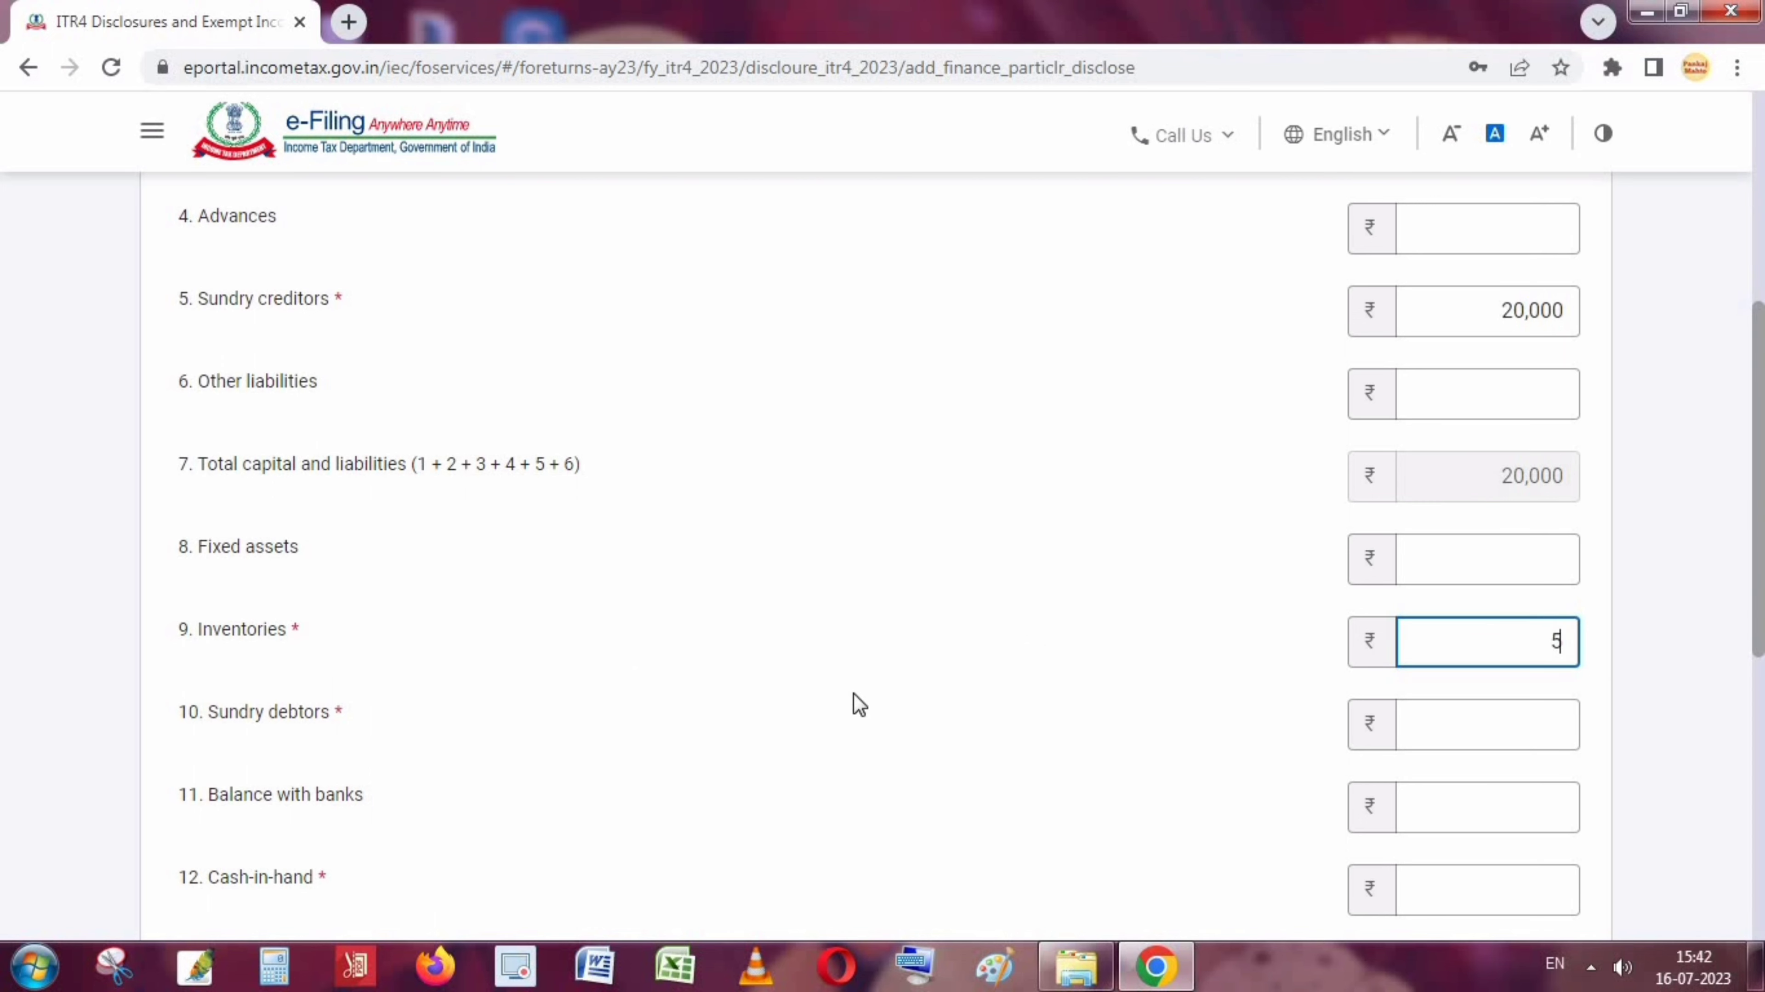
pyautogui.click(1525, 731)
pyautogui.click(1543, 731)
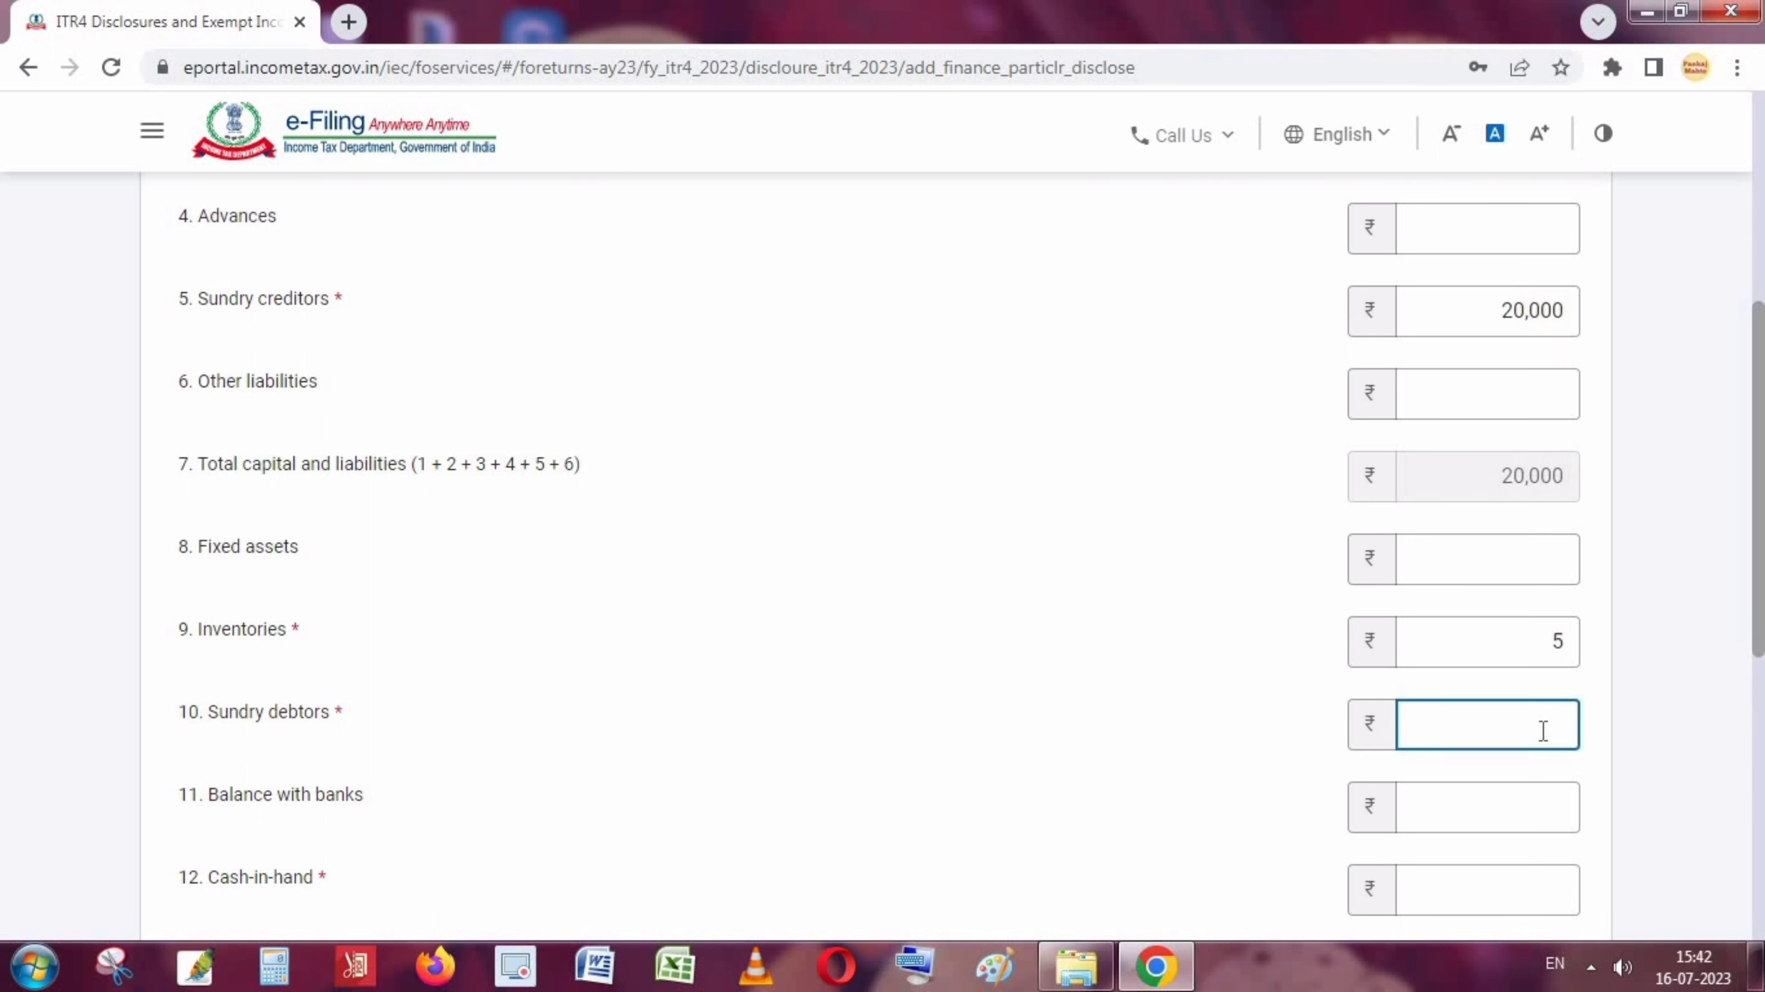
pyautogui.write('25000')
# Enter 5,000 for balance with banks and 5,000 for cash-in-hand, and add the financial particulars to the return.
pyautogui.scroll(-3, 946, 821)
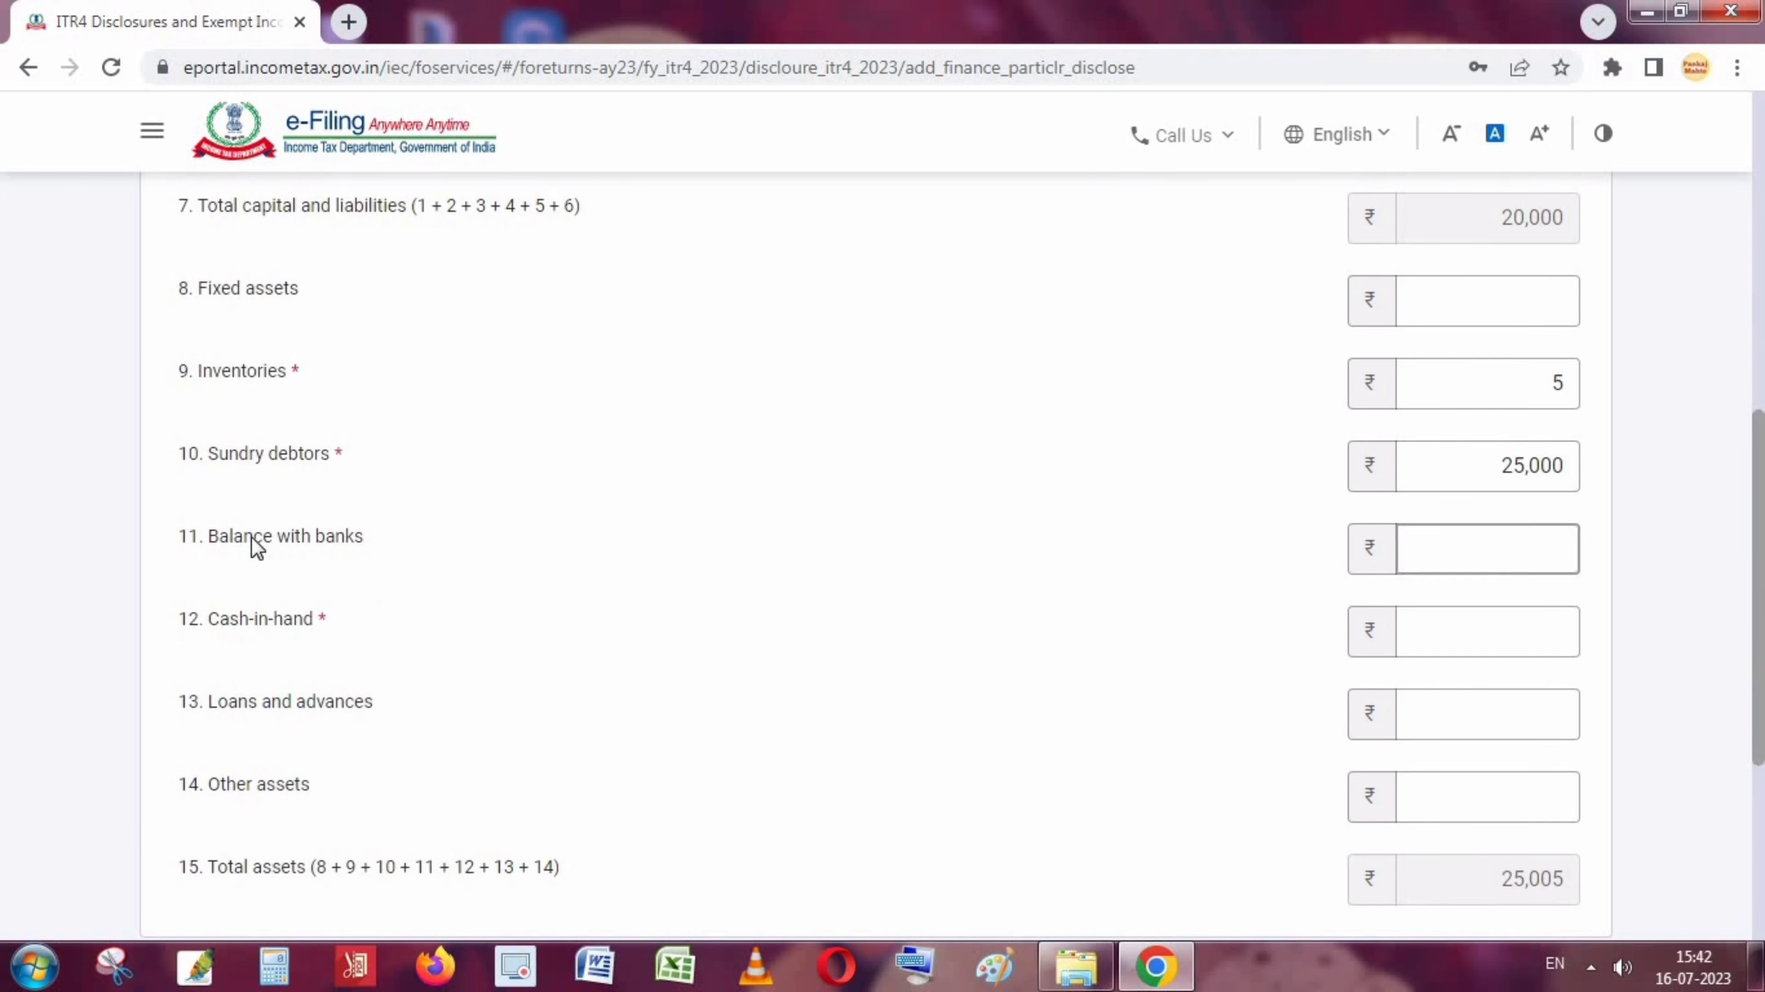
pyautogui.click(1555, 549)
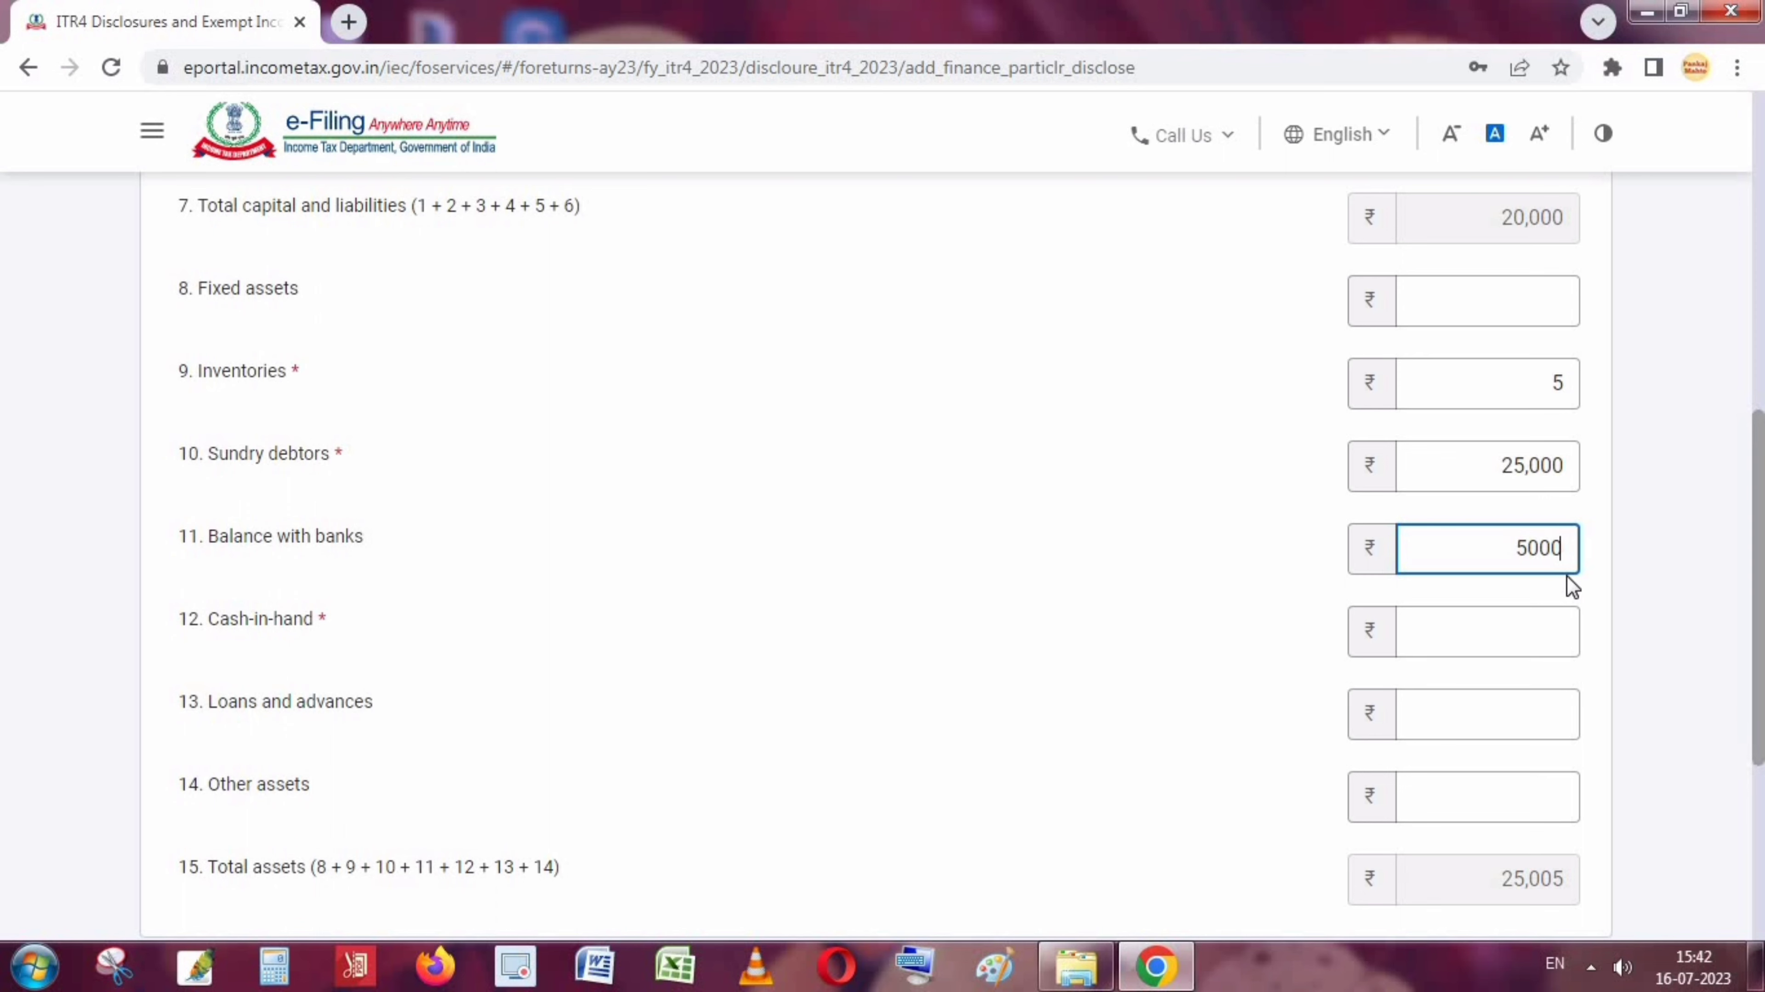
pyautogui.press('Tab')
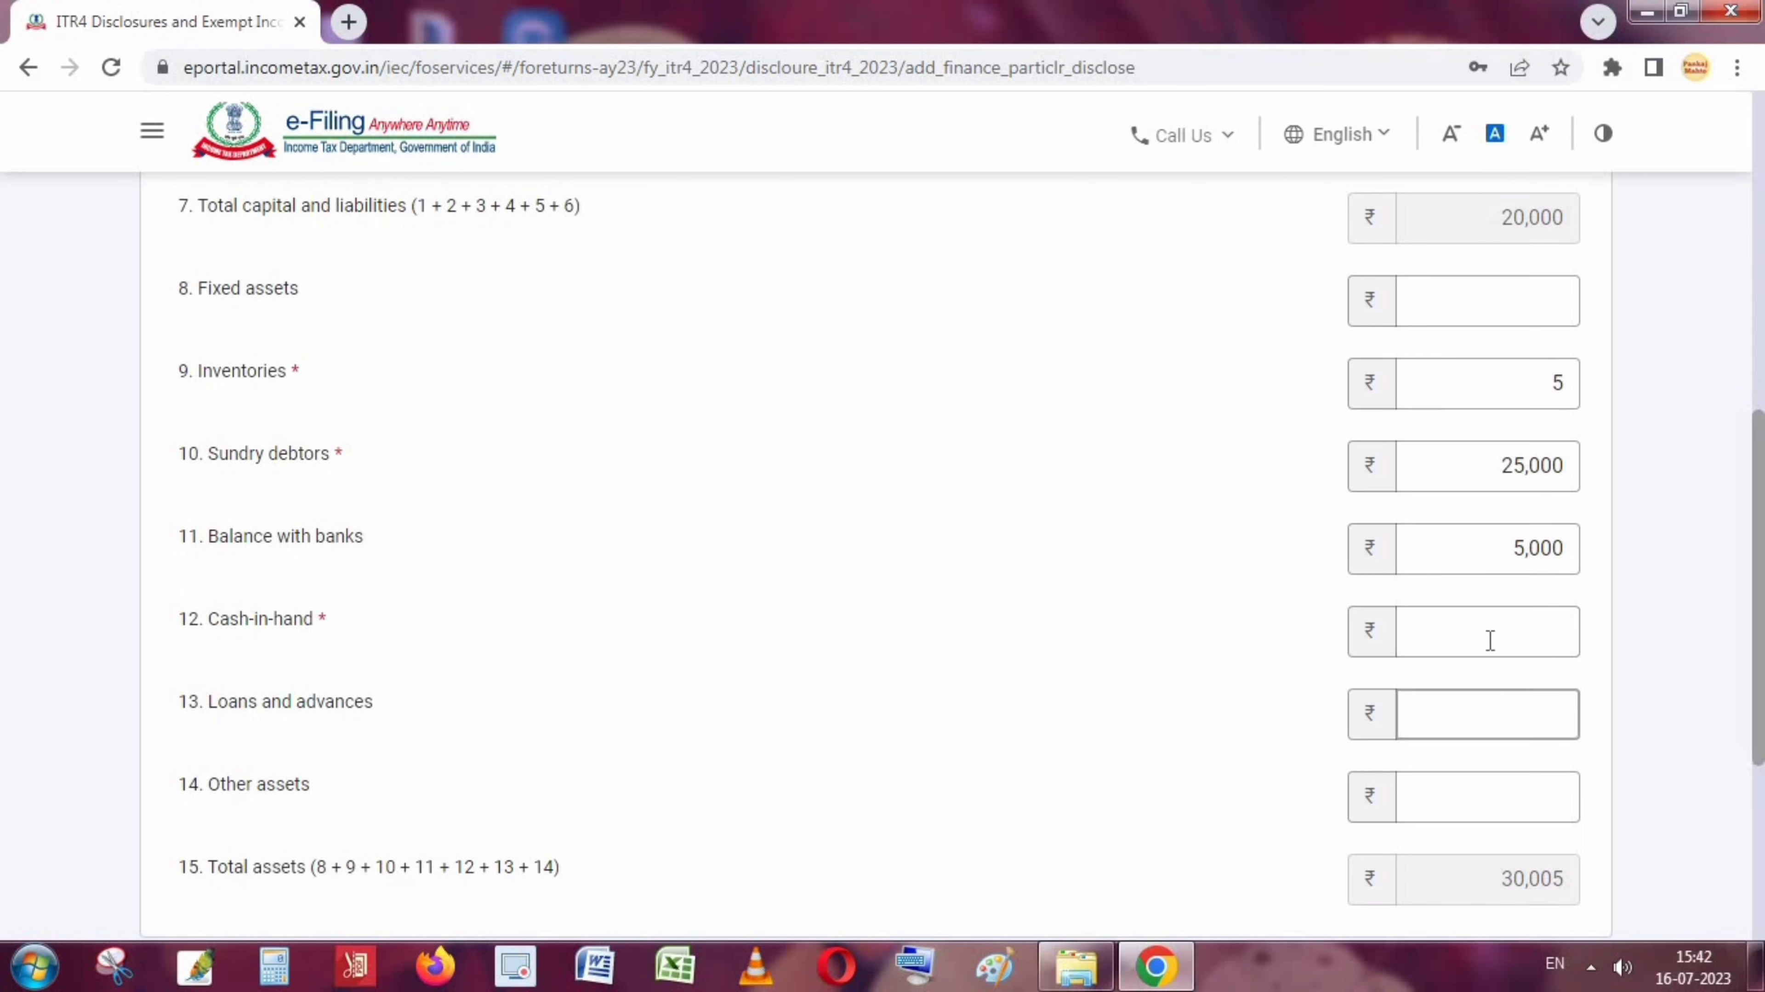
pyautogui.click(1491, 636)
pyautogui.write('500')
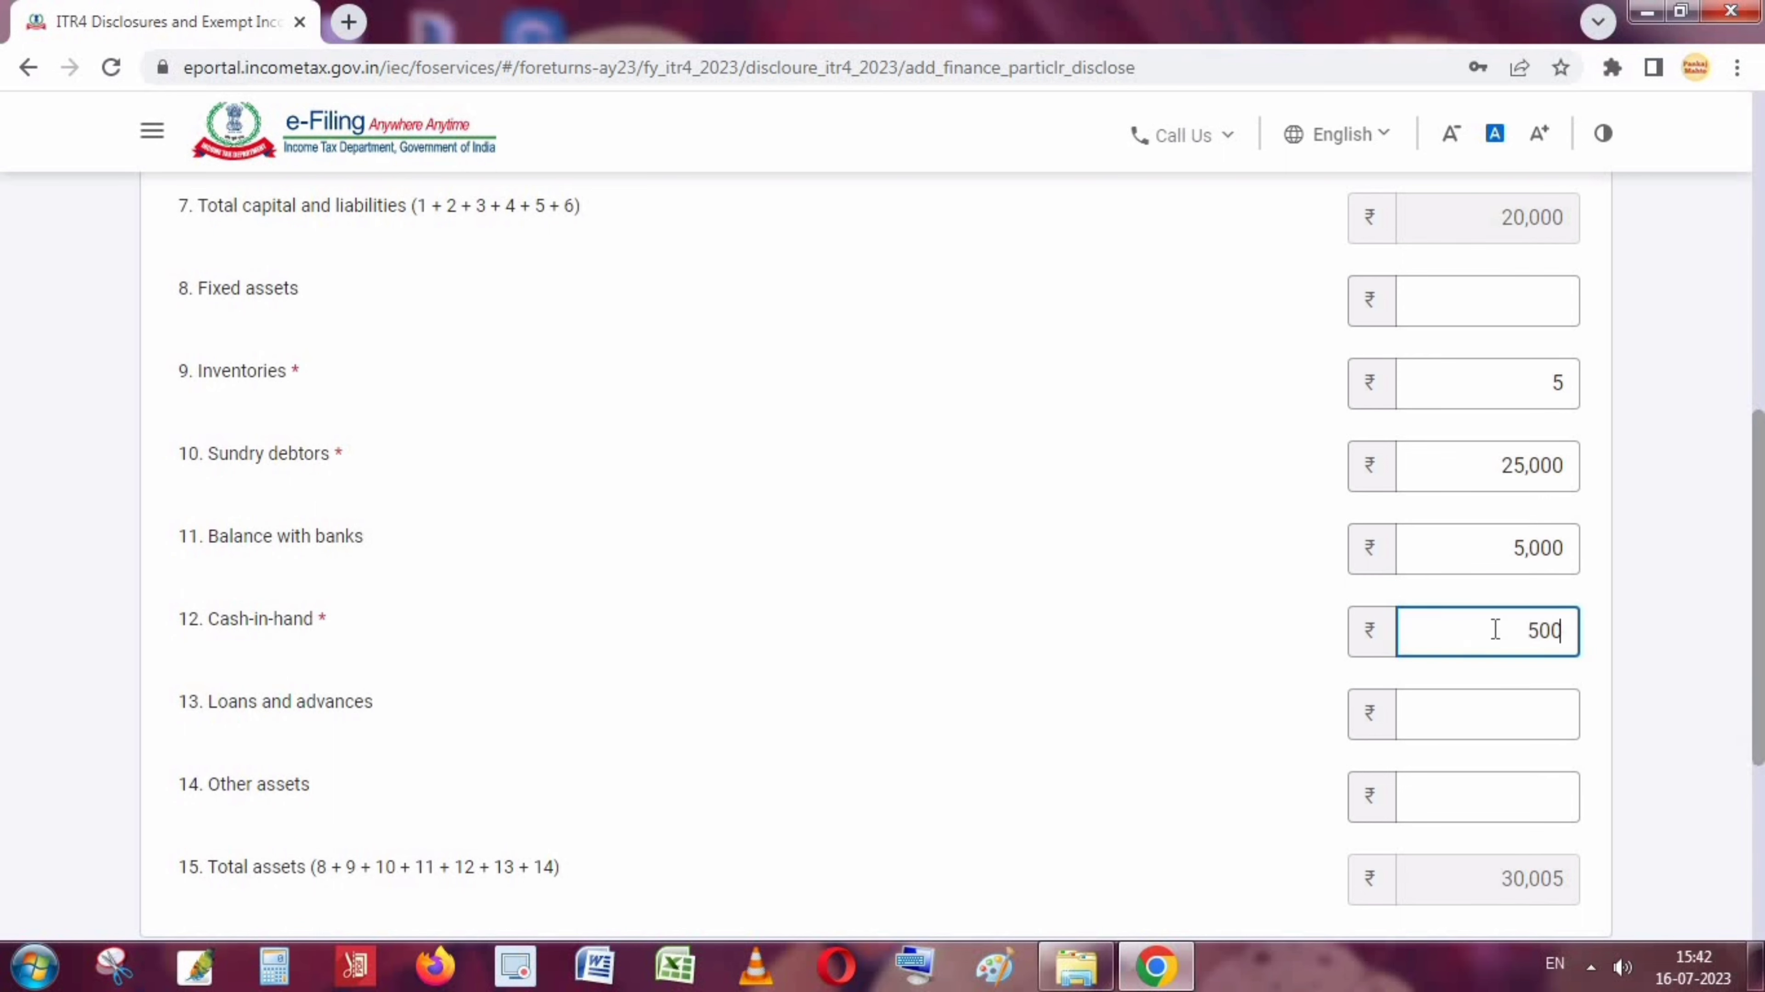
pyautogui.write('0')
pyautogui.click(328, 484)
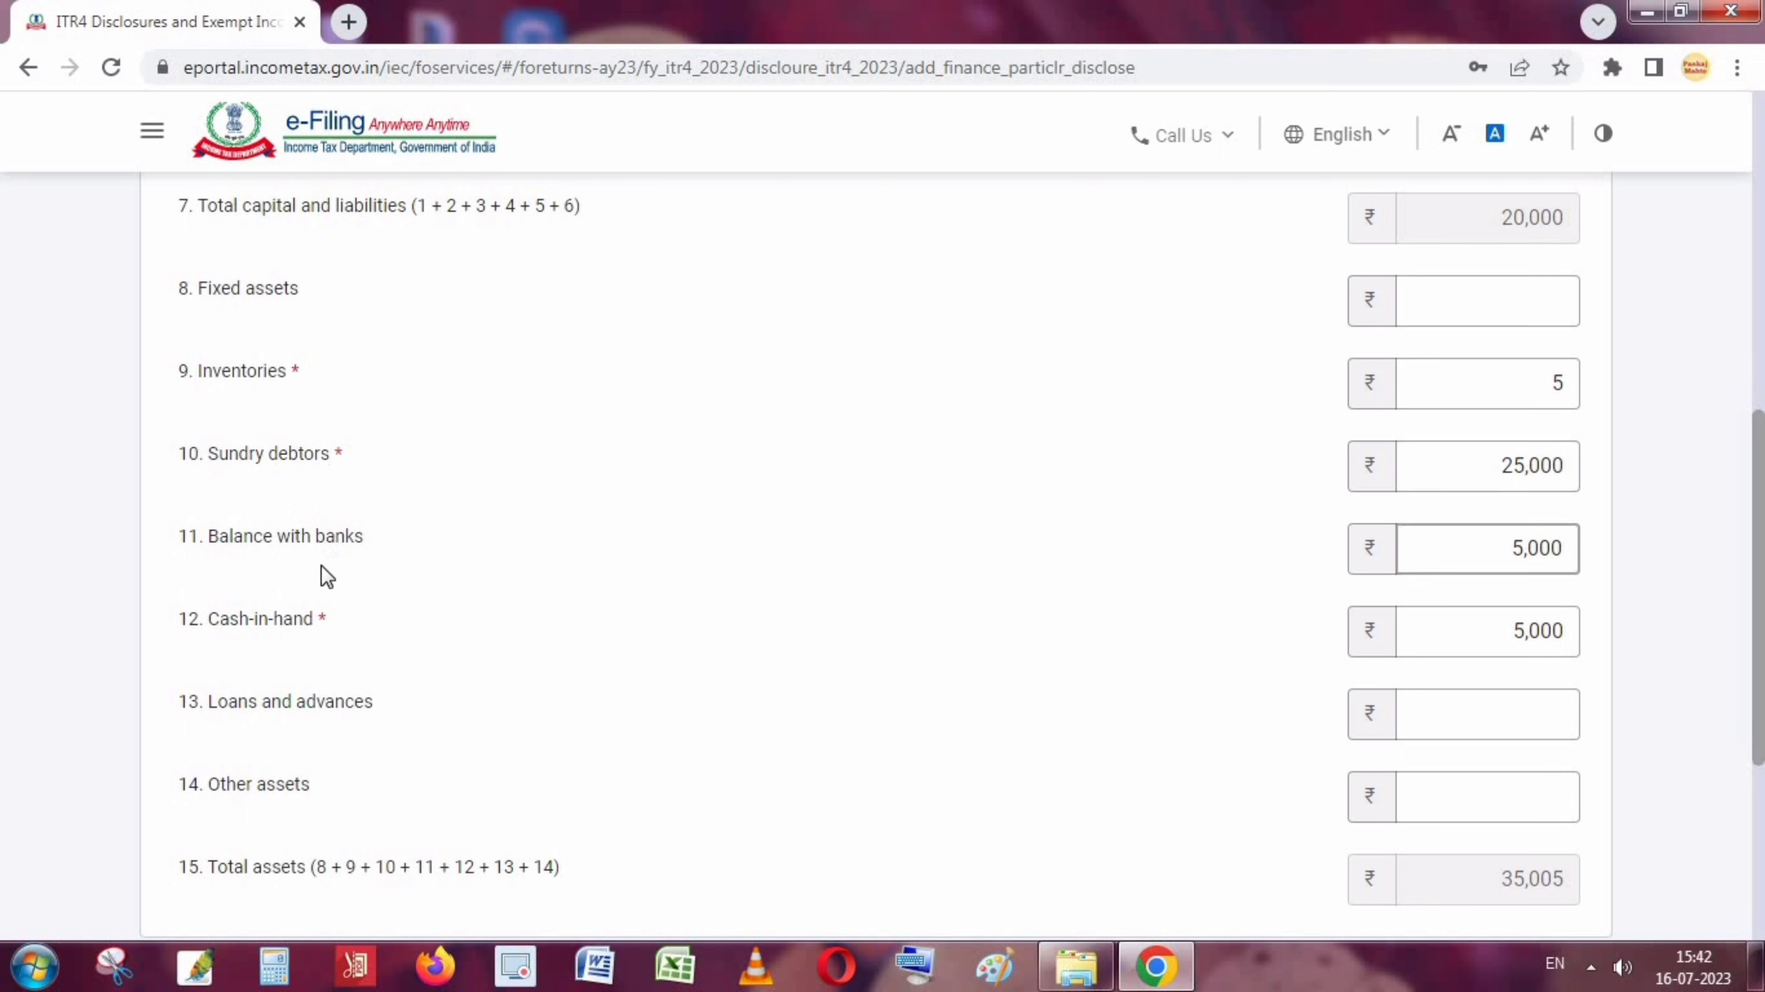
pyautogui.scroll(-2, 413, 761)
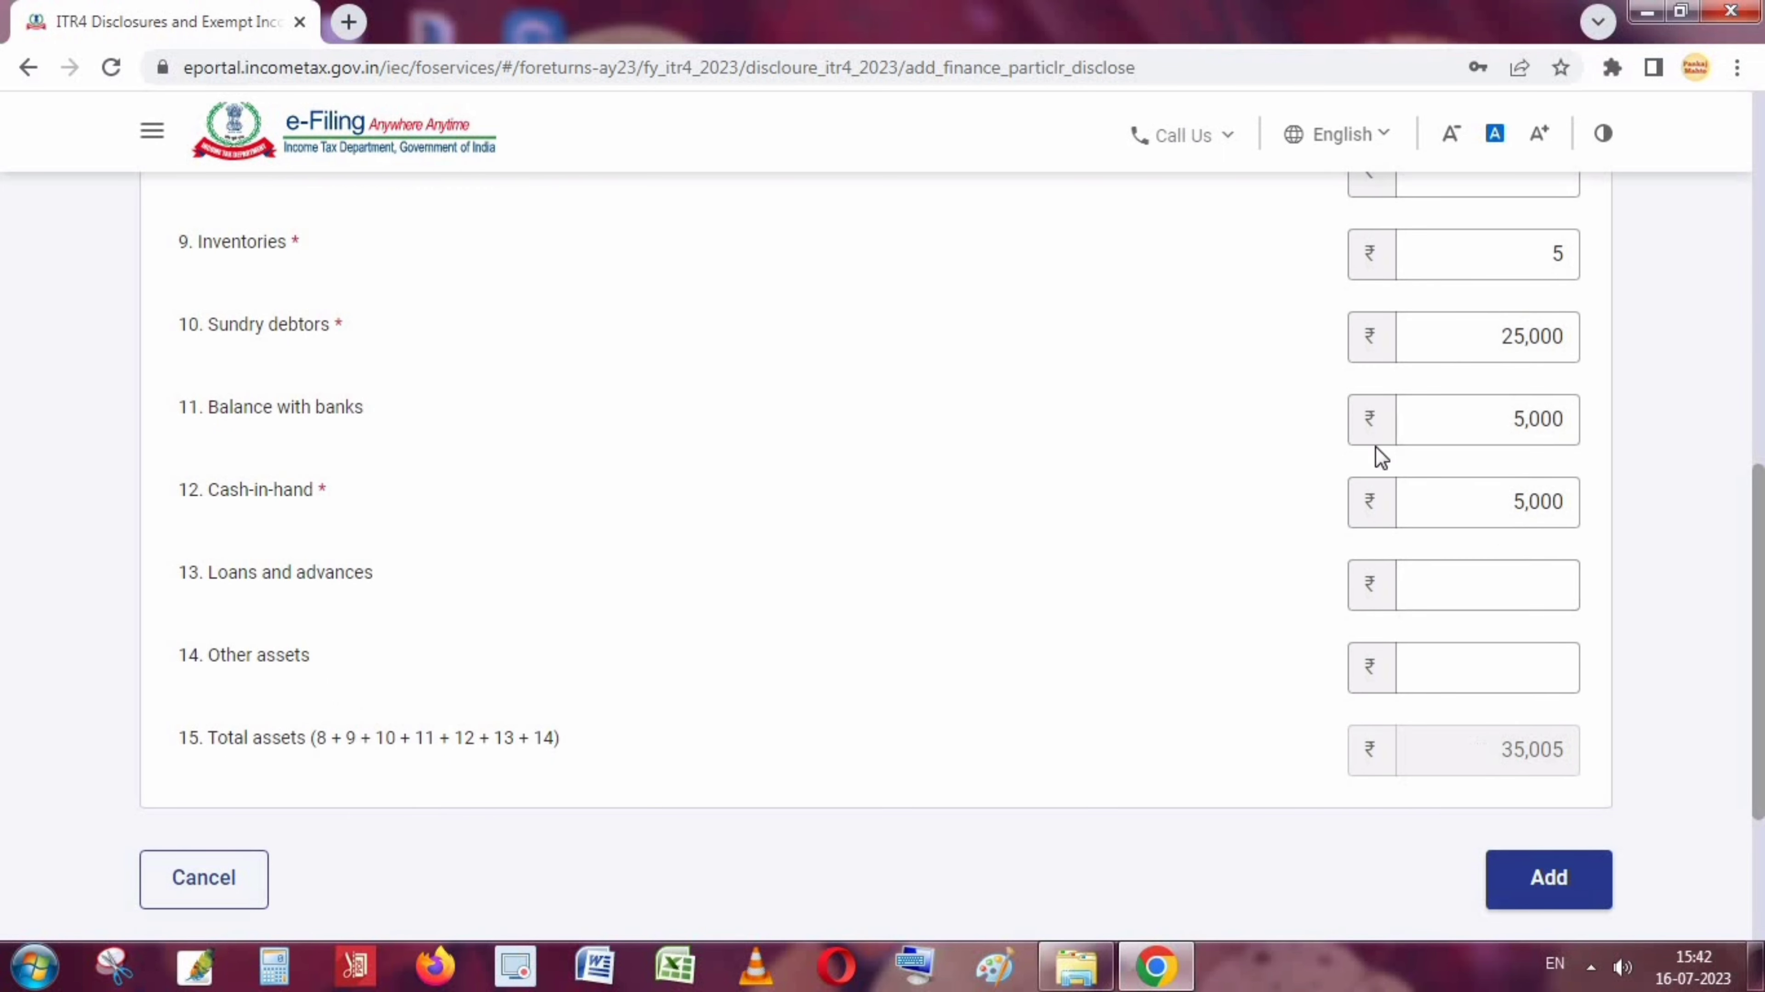
pyautogui.click(1549, 879)
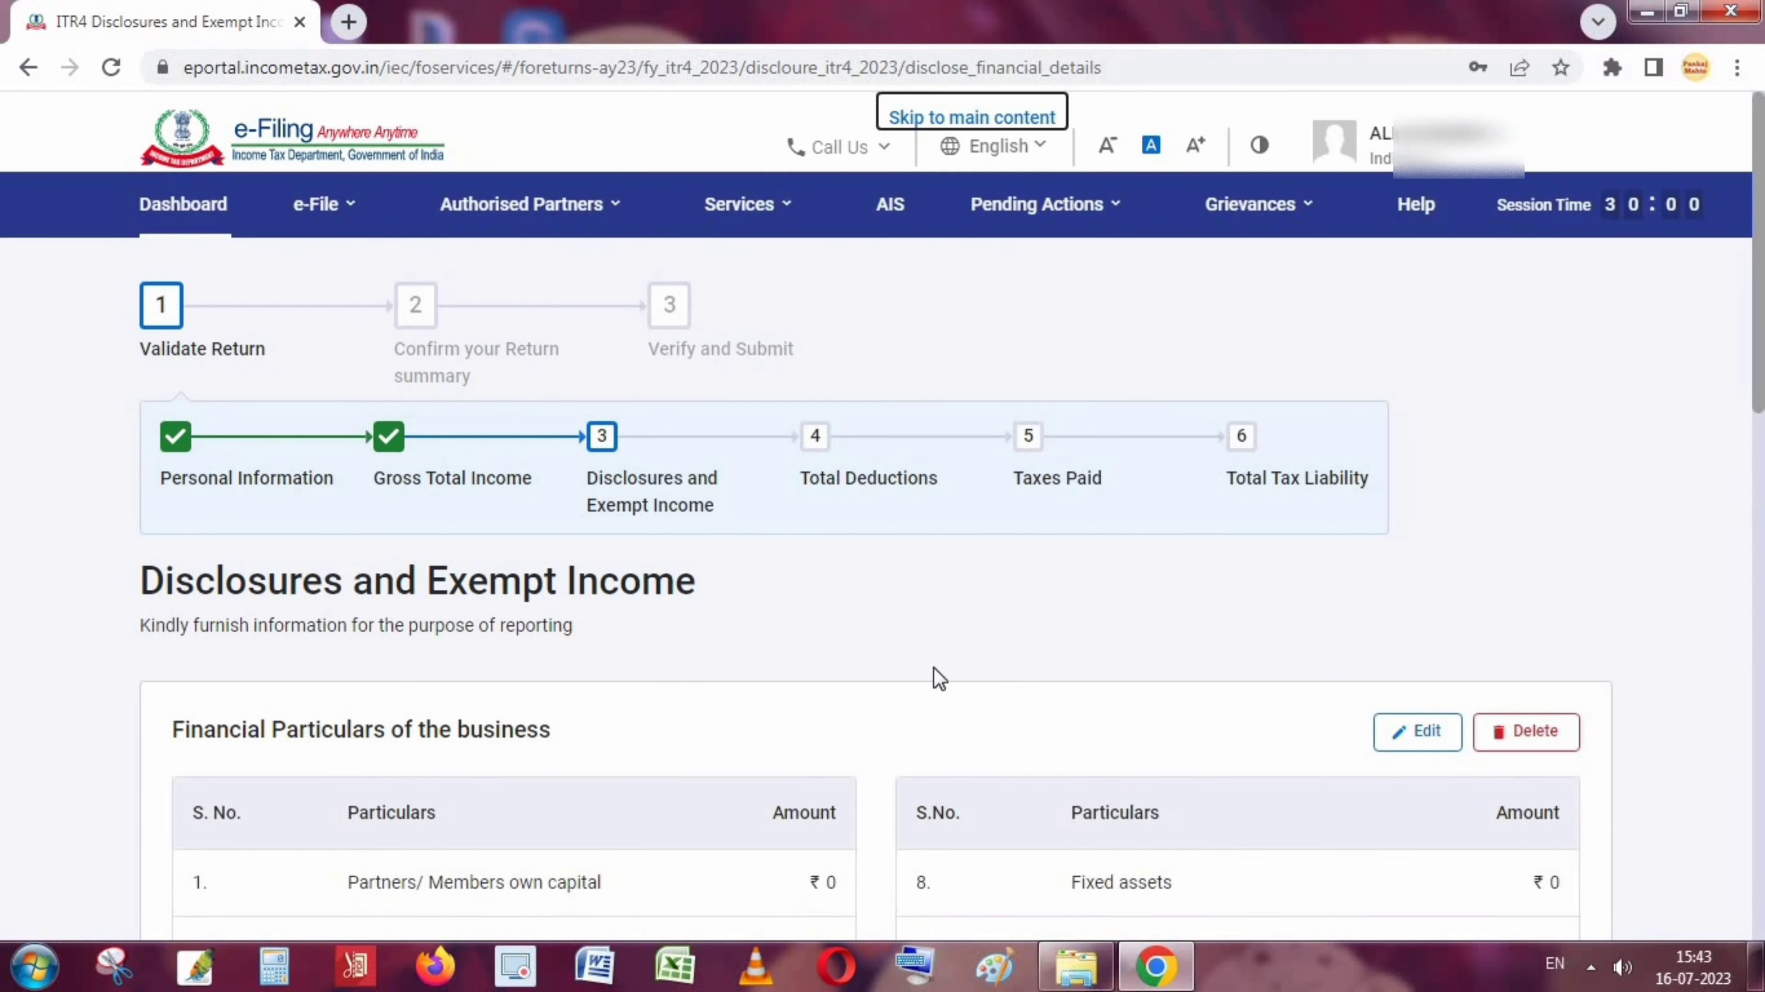
# Add an exempt income entry of 5,000 with the nature Agriculture Income (less than equal to Rs.5000).
pyautogui.scroll(-12, 938, 678)
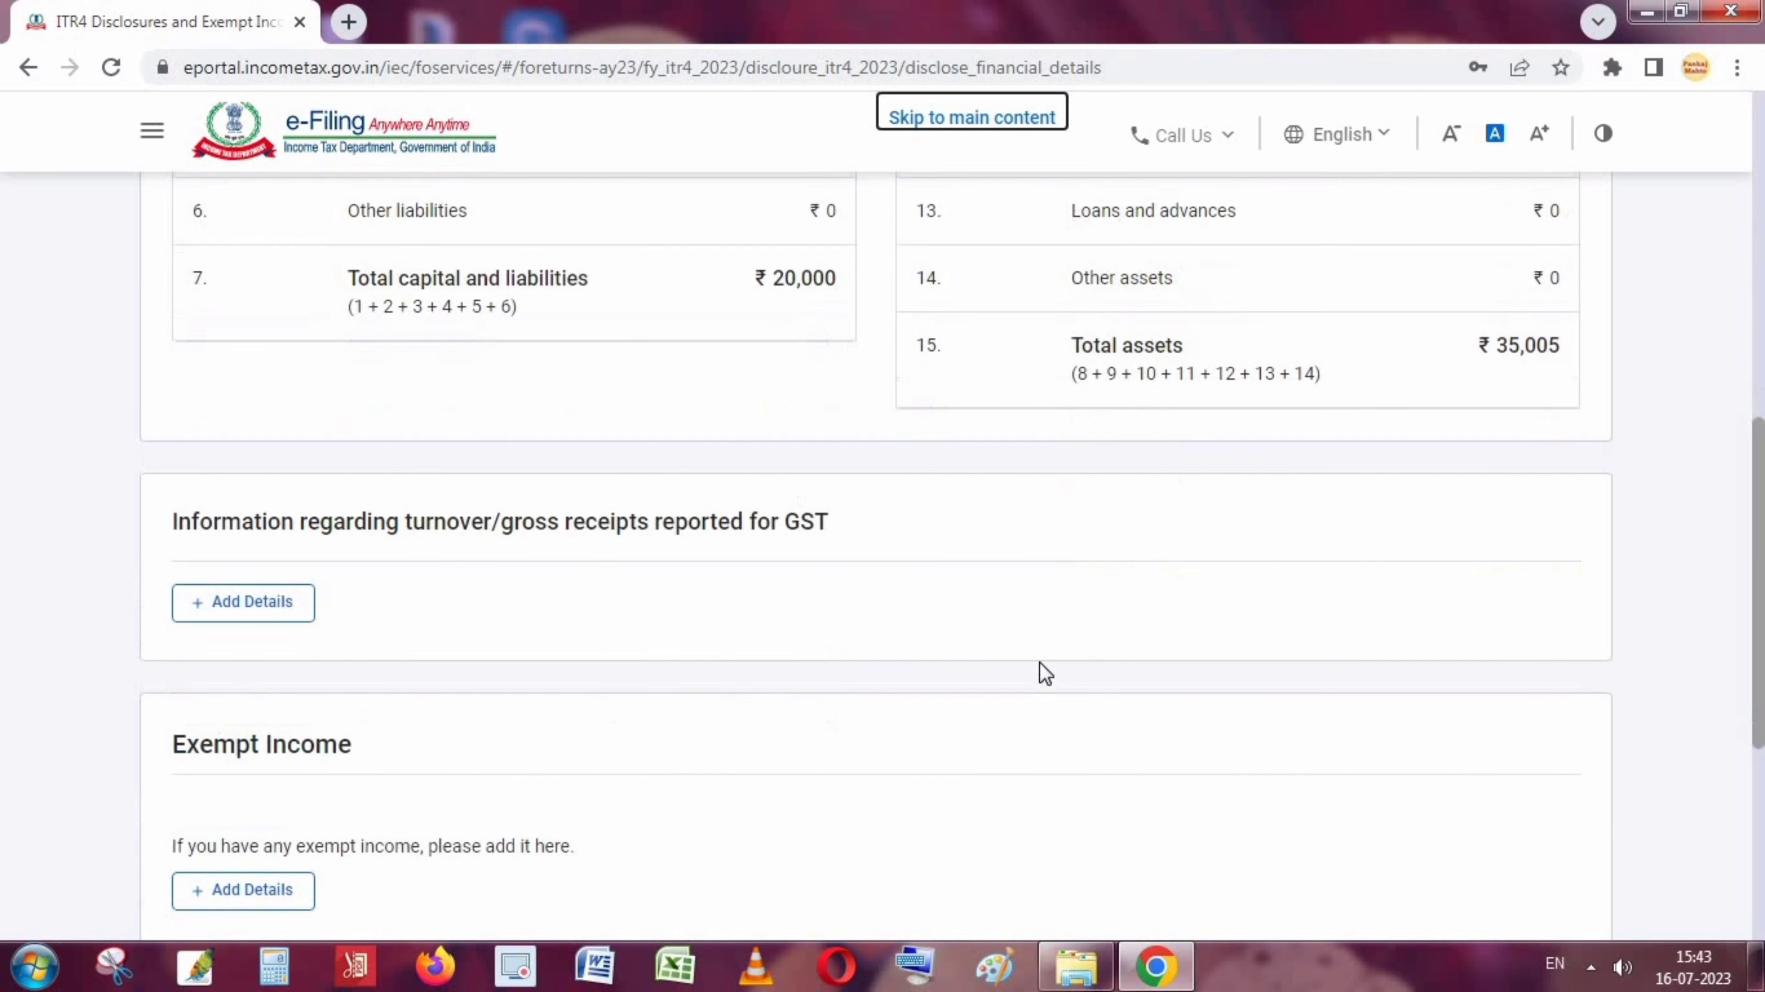
pyautogui.scroll(-1, 1039, 662)
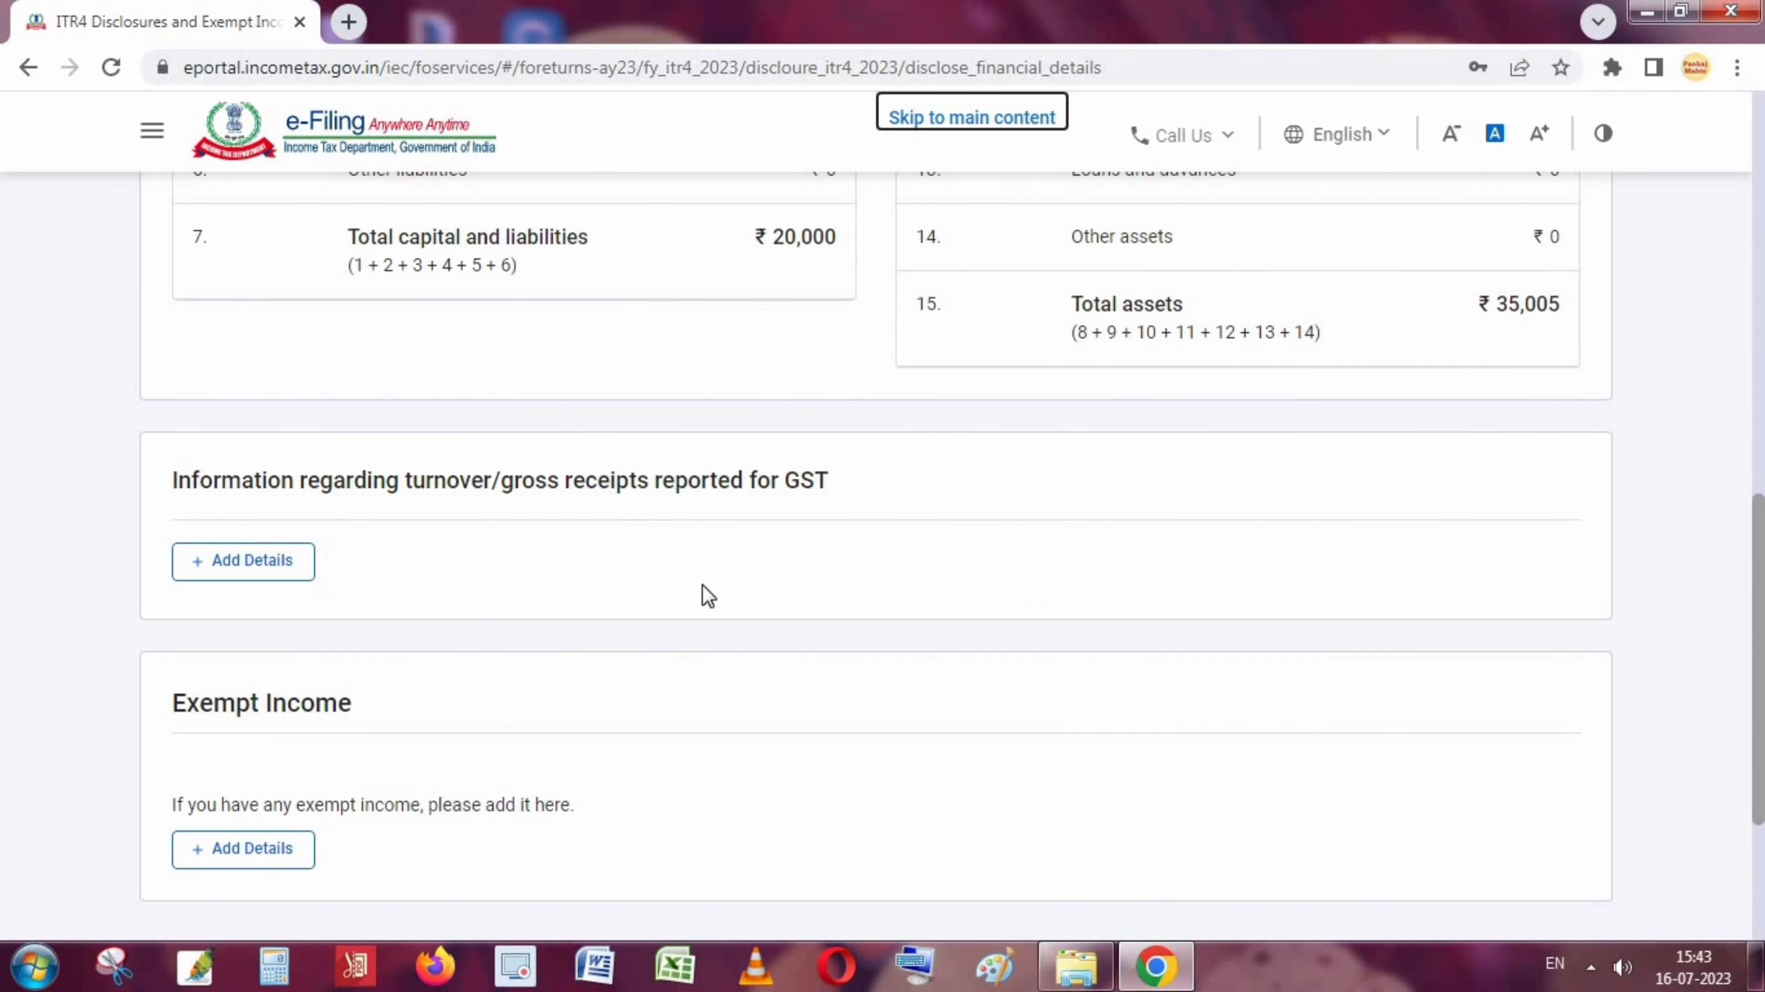
pyautogui.scroll(-2, 702, 585)
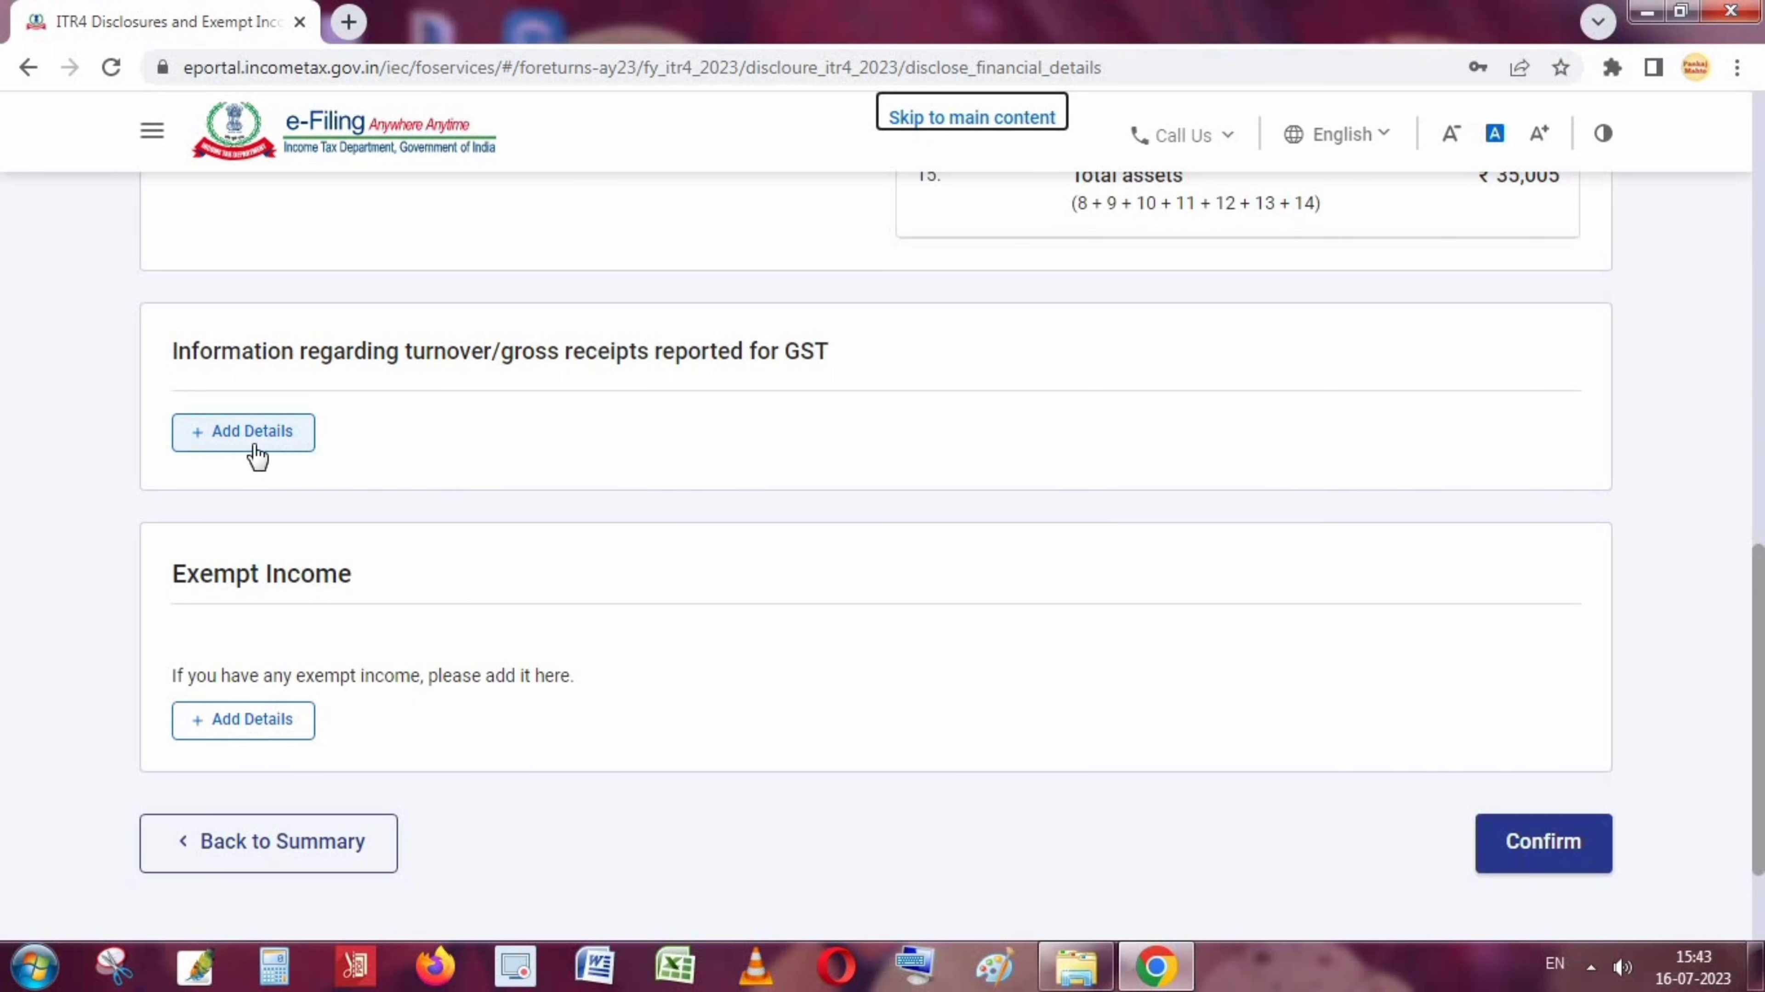
pyautogui.scroll(-2, 358, 480)
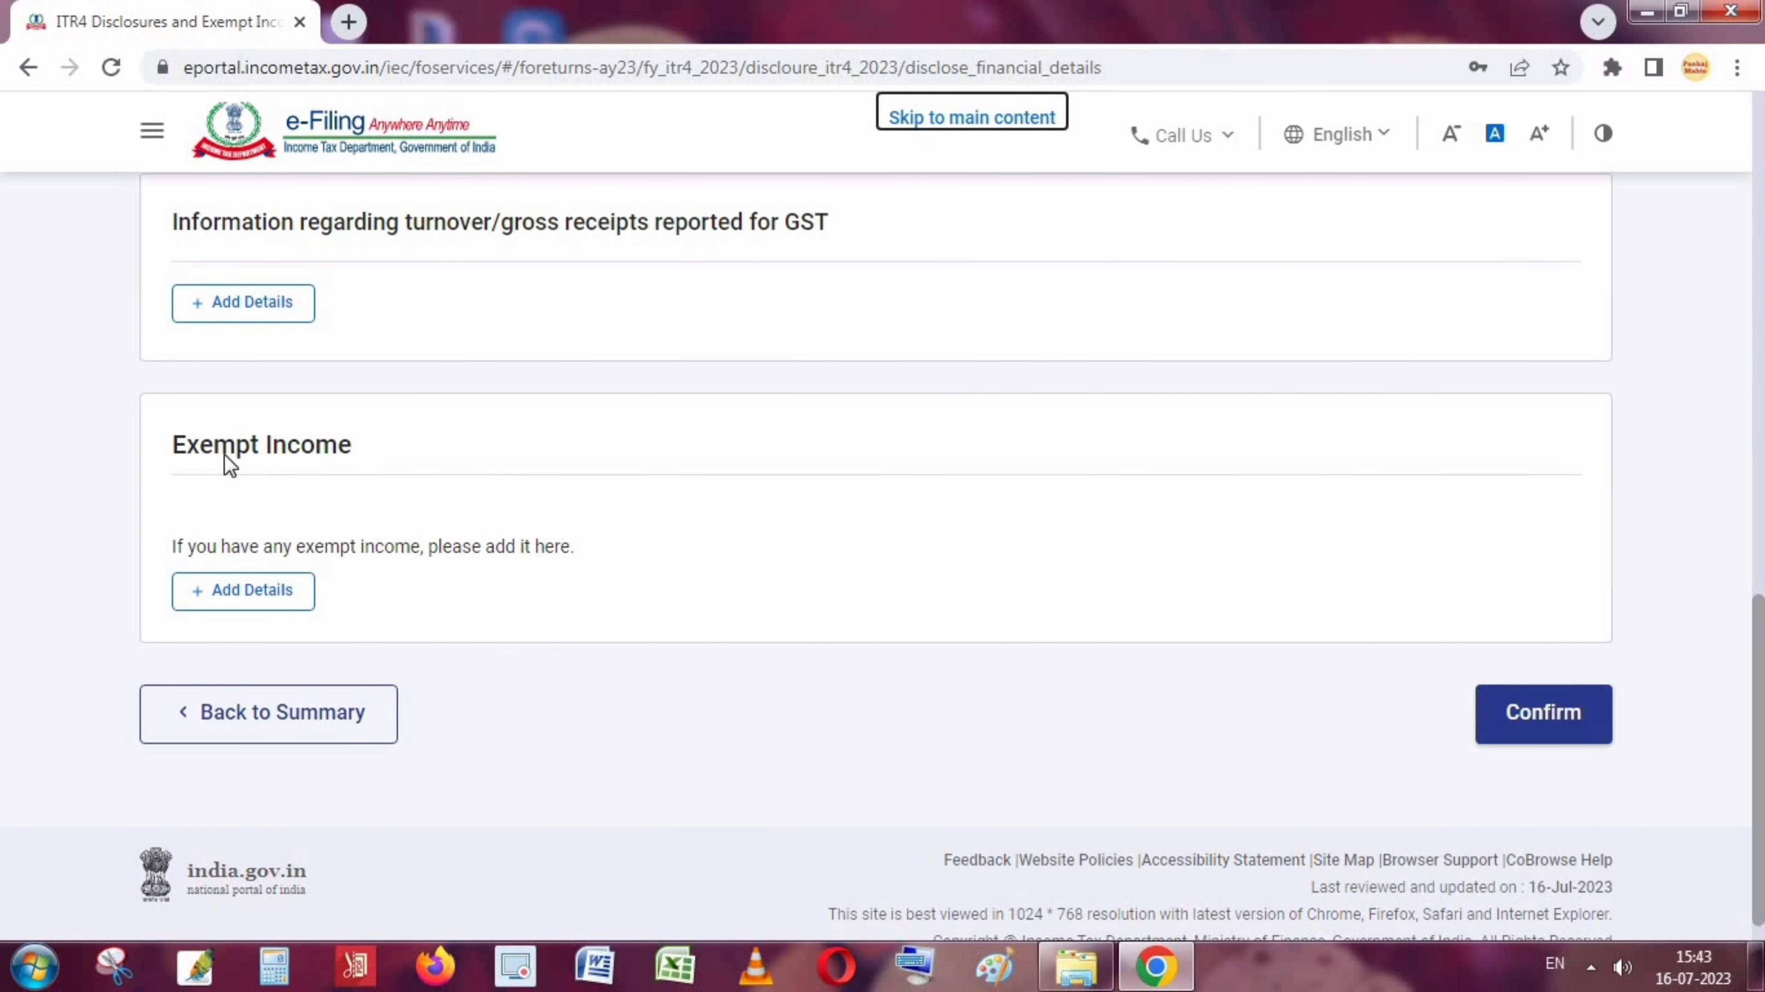
pyautogui.click(248, 595)
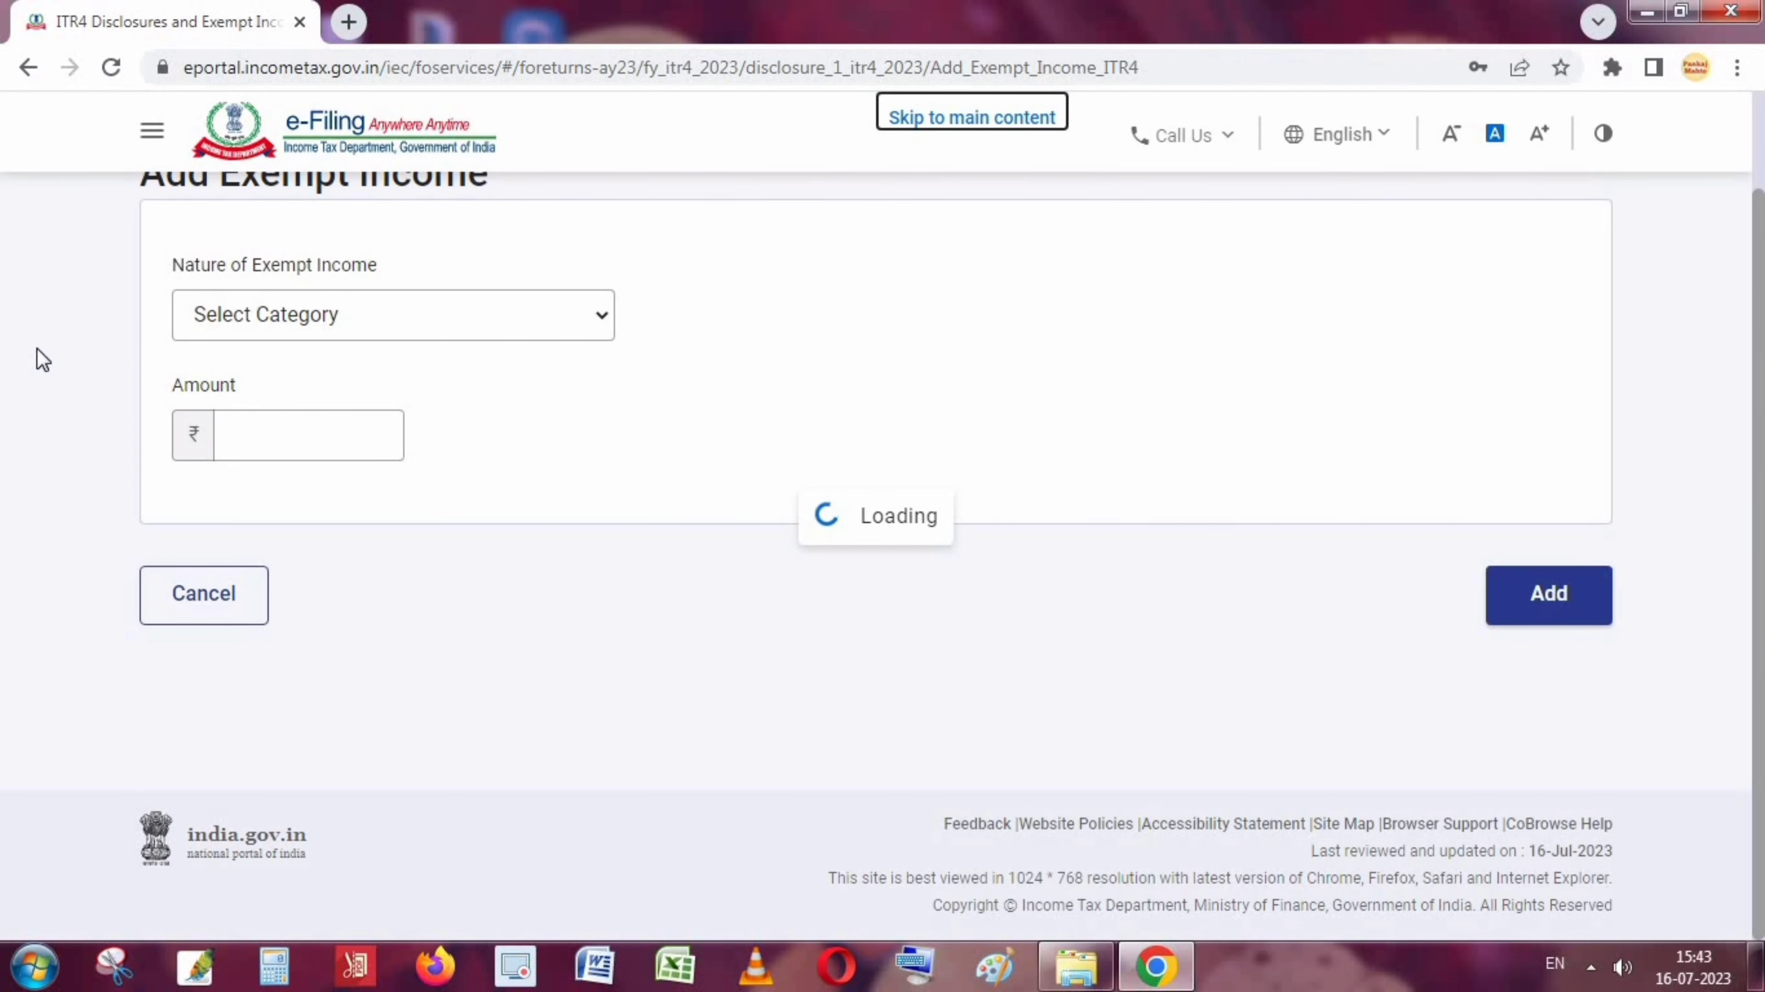
pyautogui.click(462, 514)
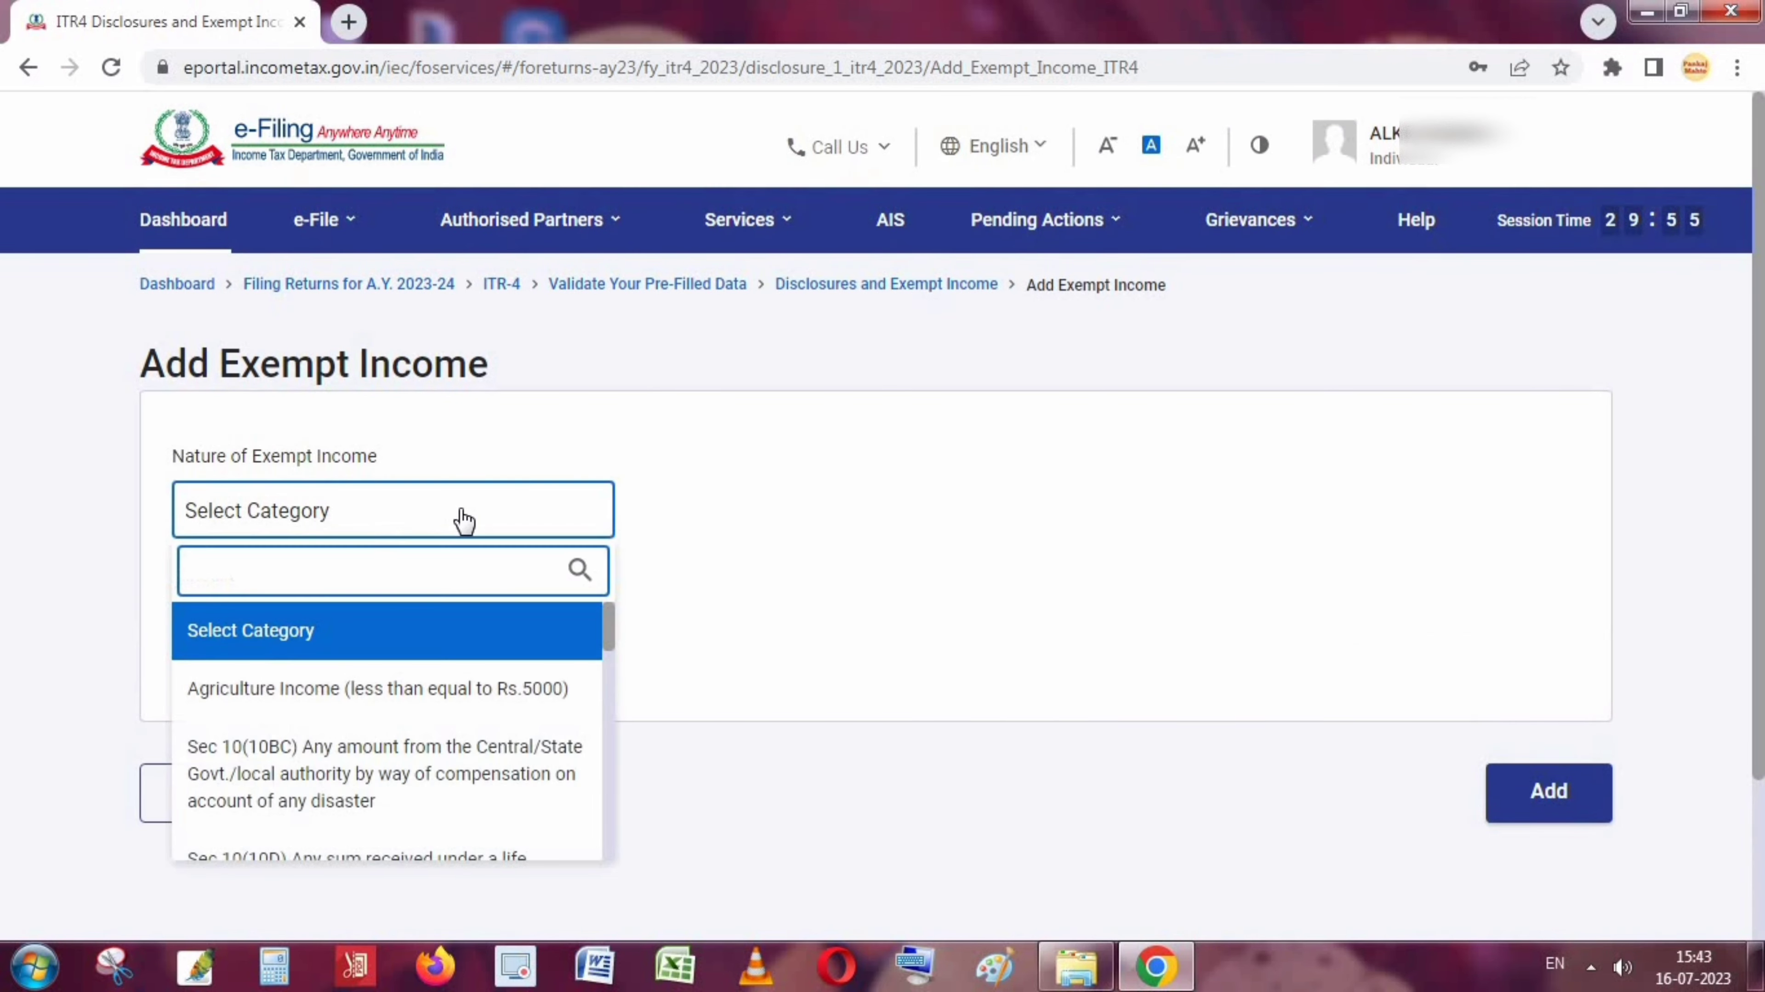
pyautogui.click(402, 716)
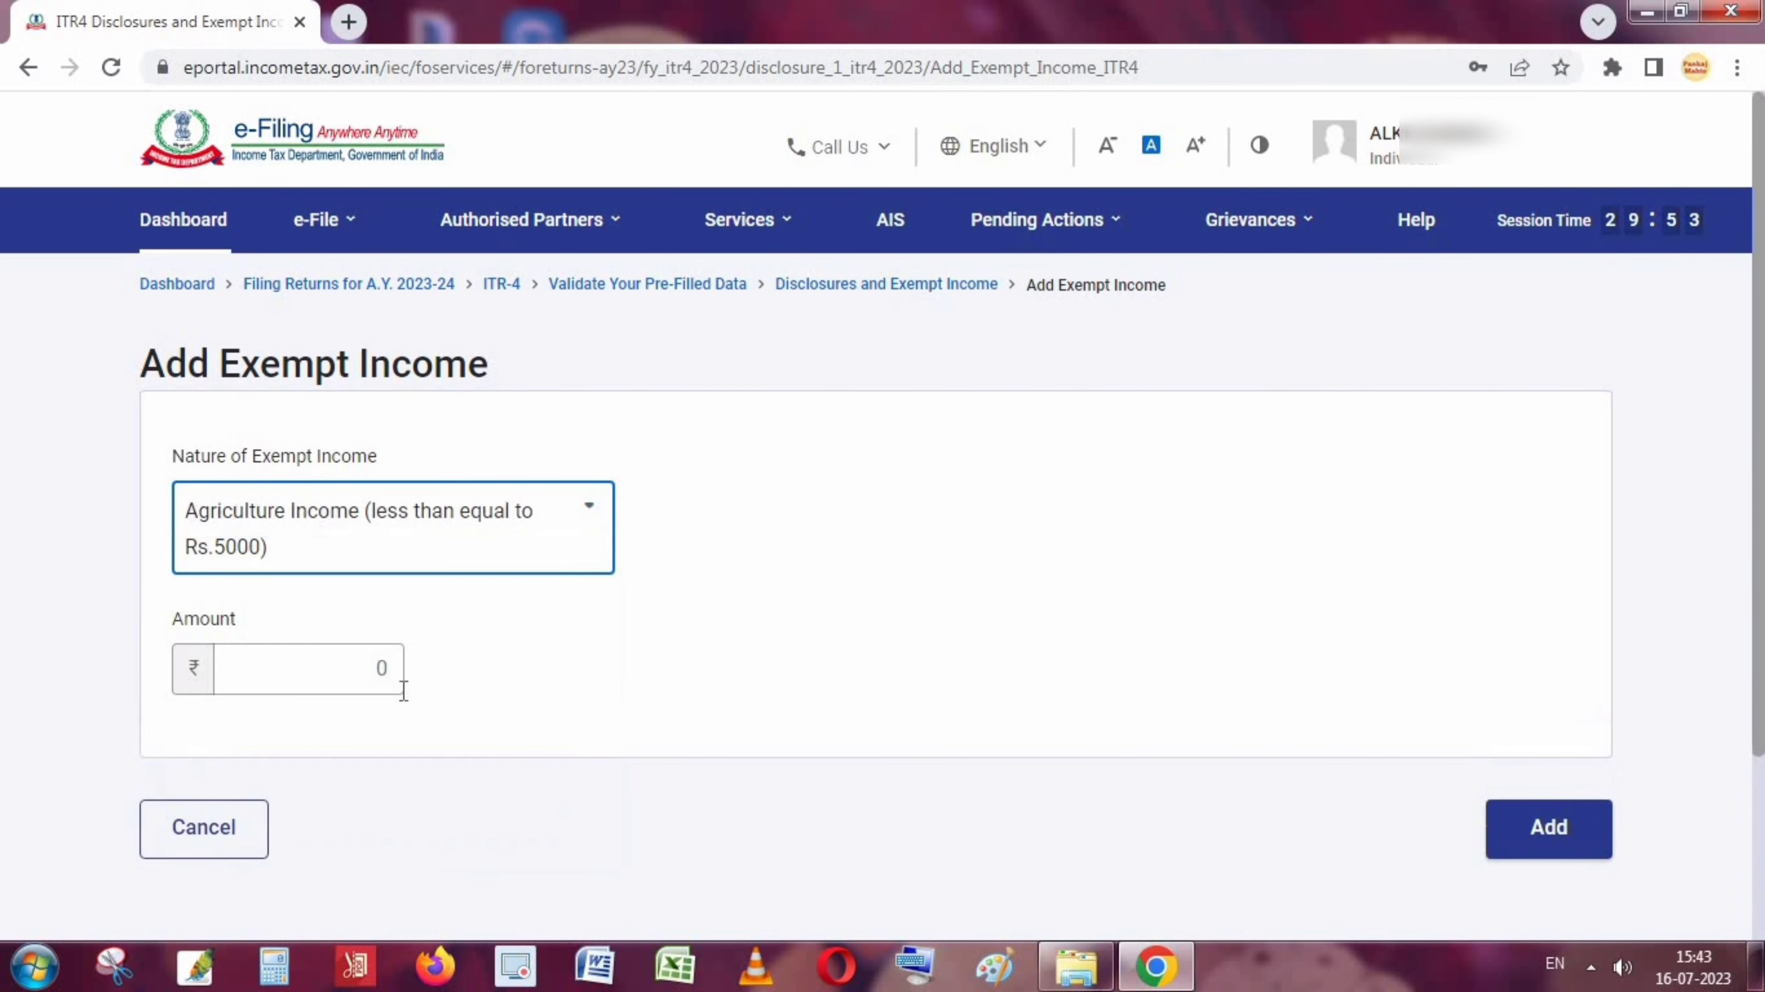
pyautogui.click(327, 664)
pyautogui.write('5000')
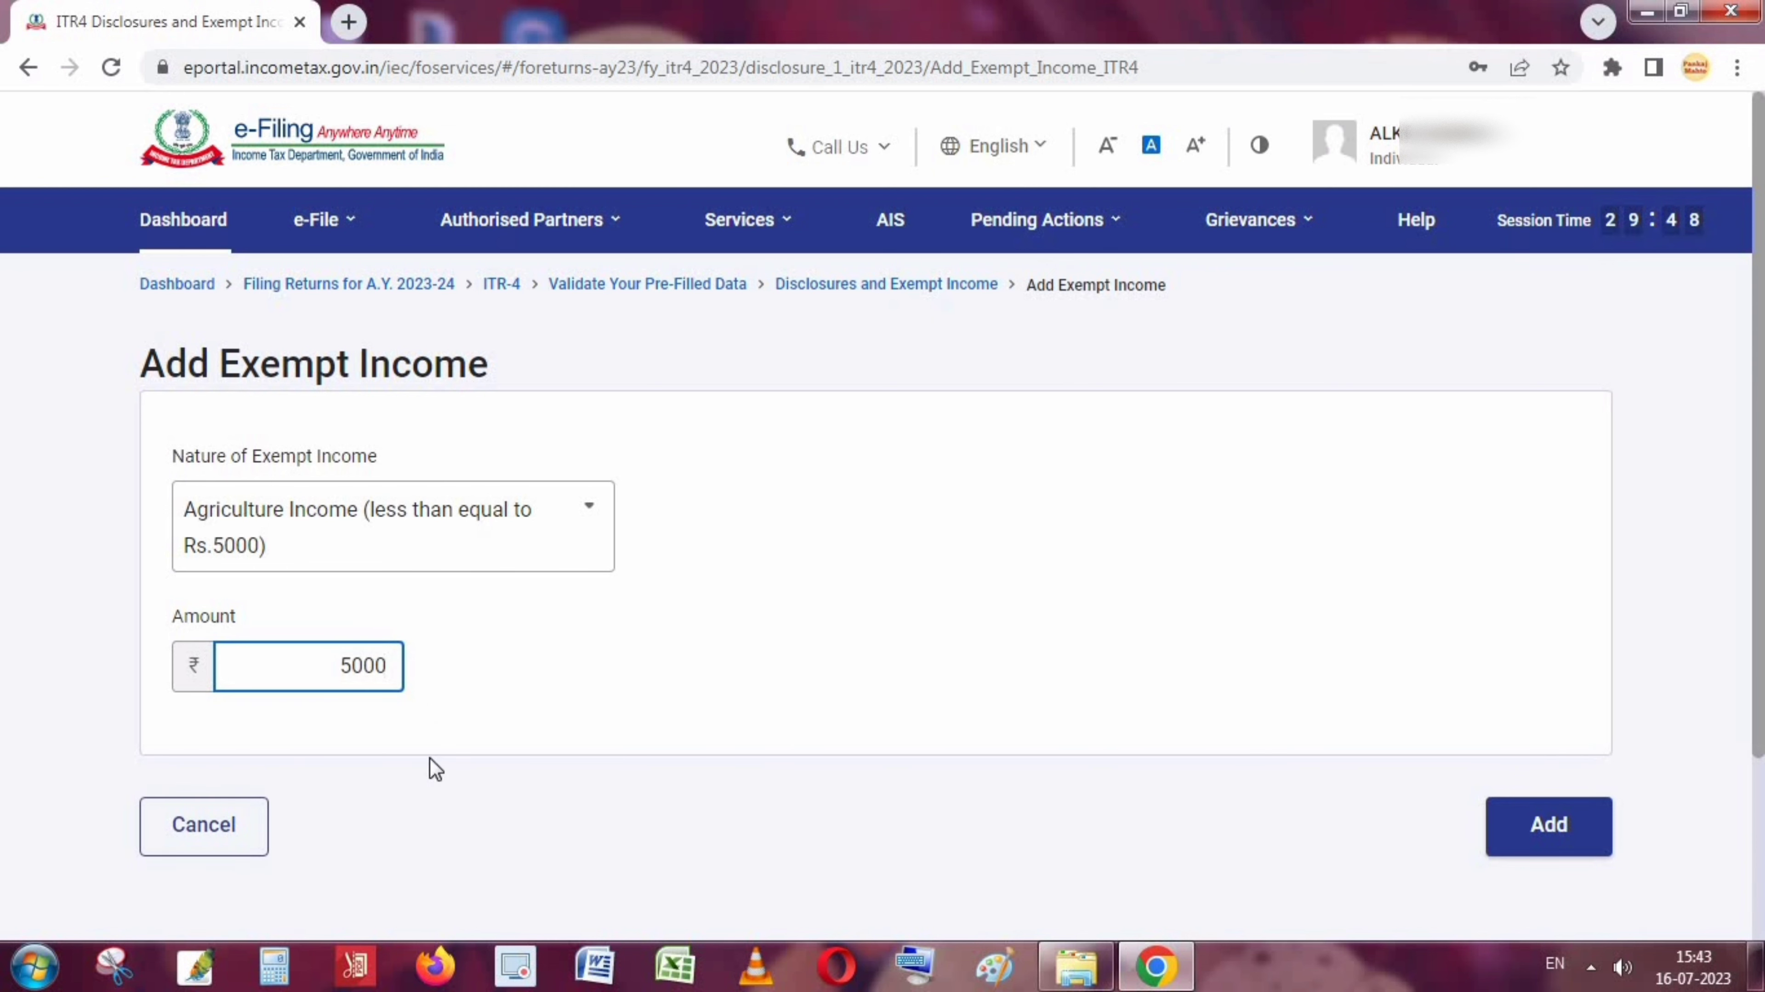
pyautogui.click(1550, 831)
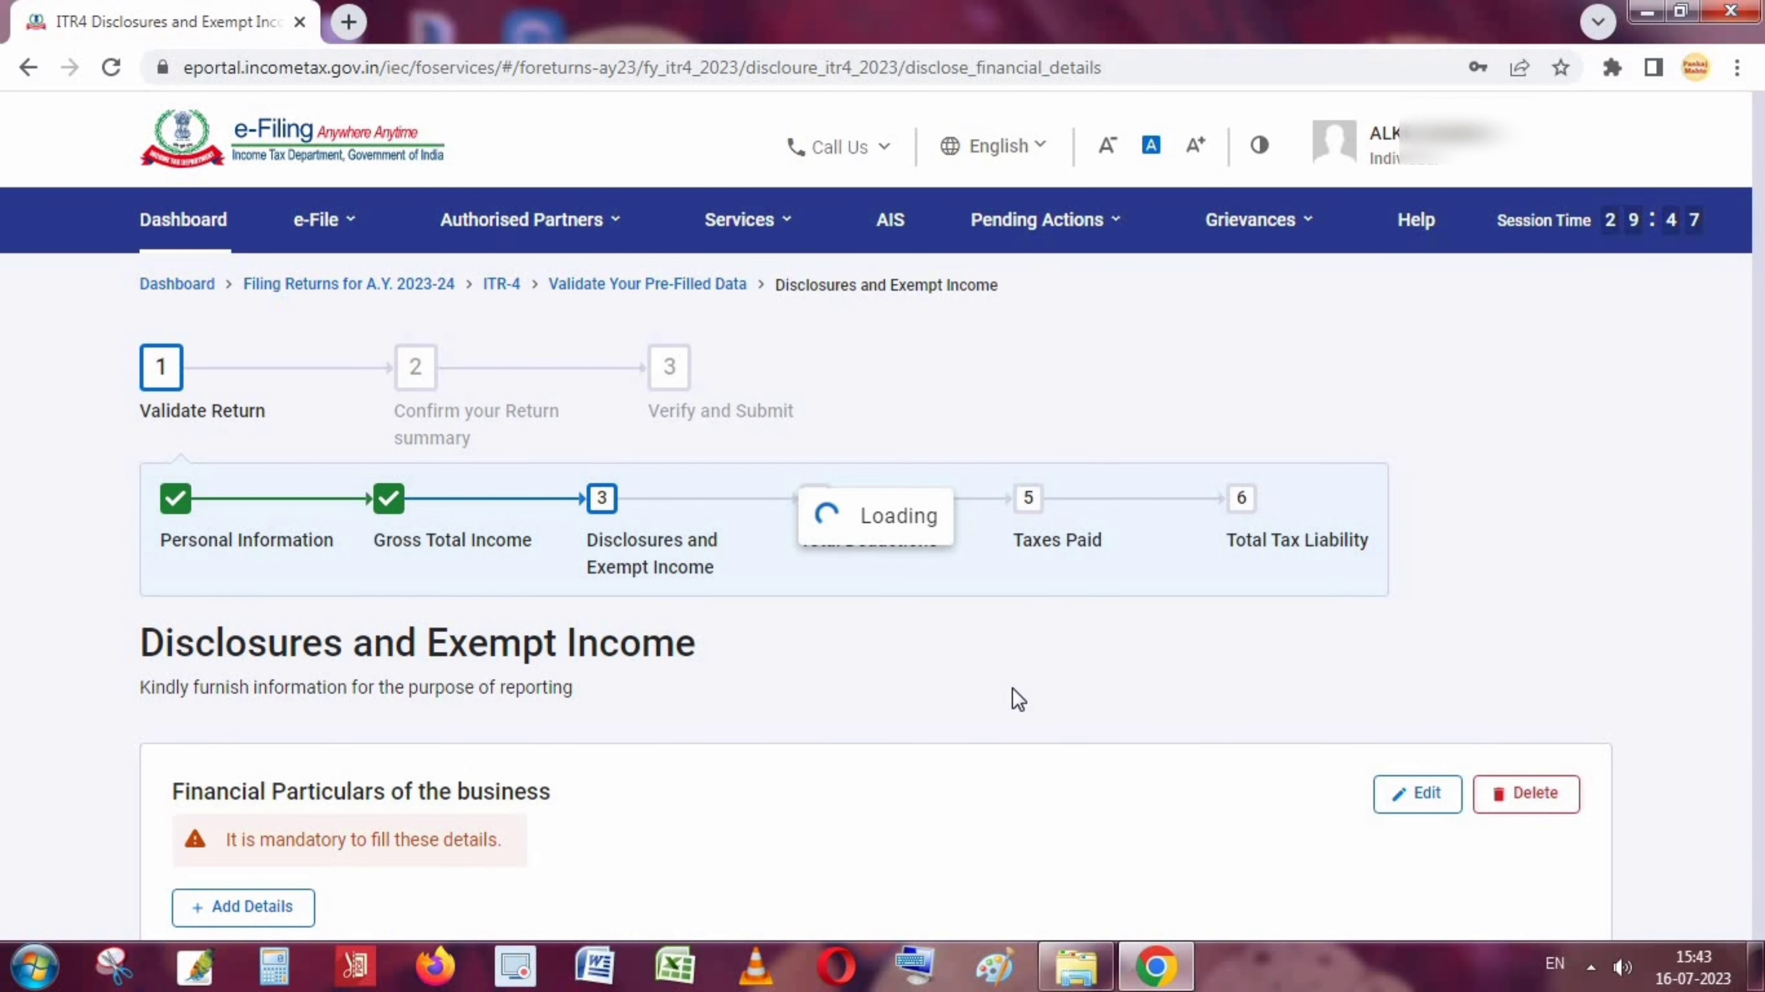
# Review the financial particulars and exempt income entries, and confirm the Disclosures and Exempt Income section.
pyautogui.scroll(-20, 863, 736)
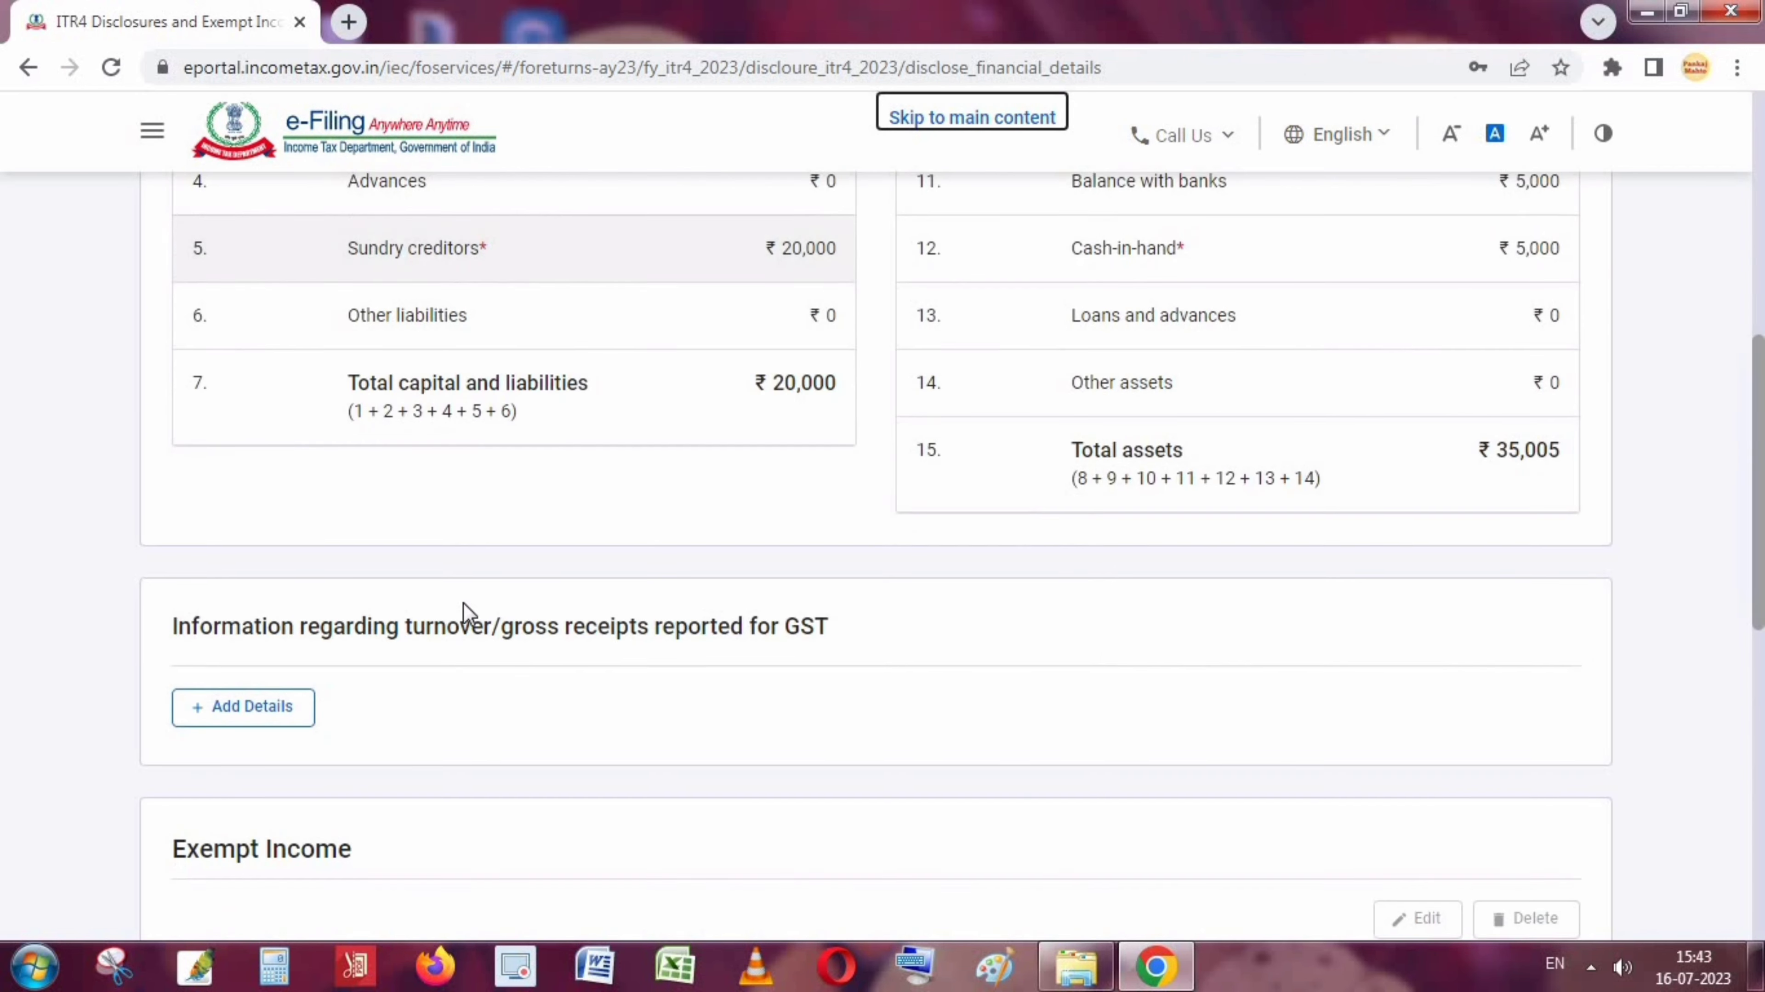
pyautogui.scroll(-5, 601, 692)
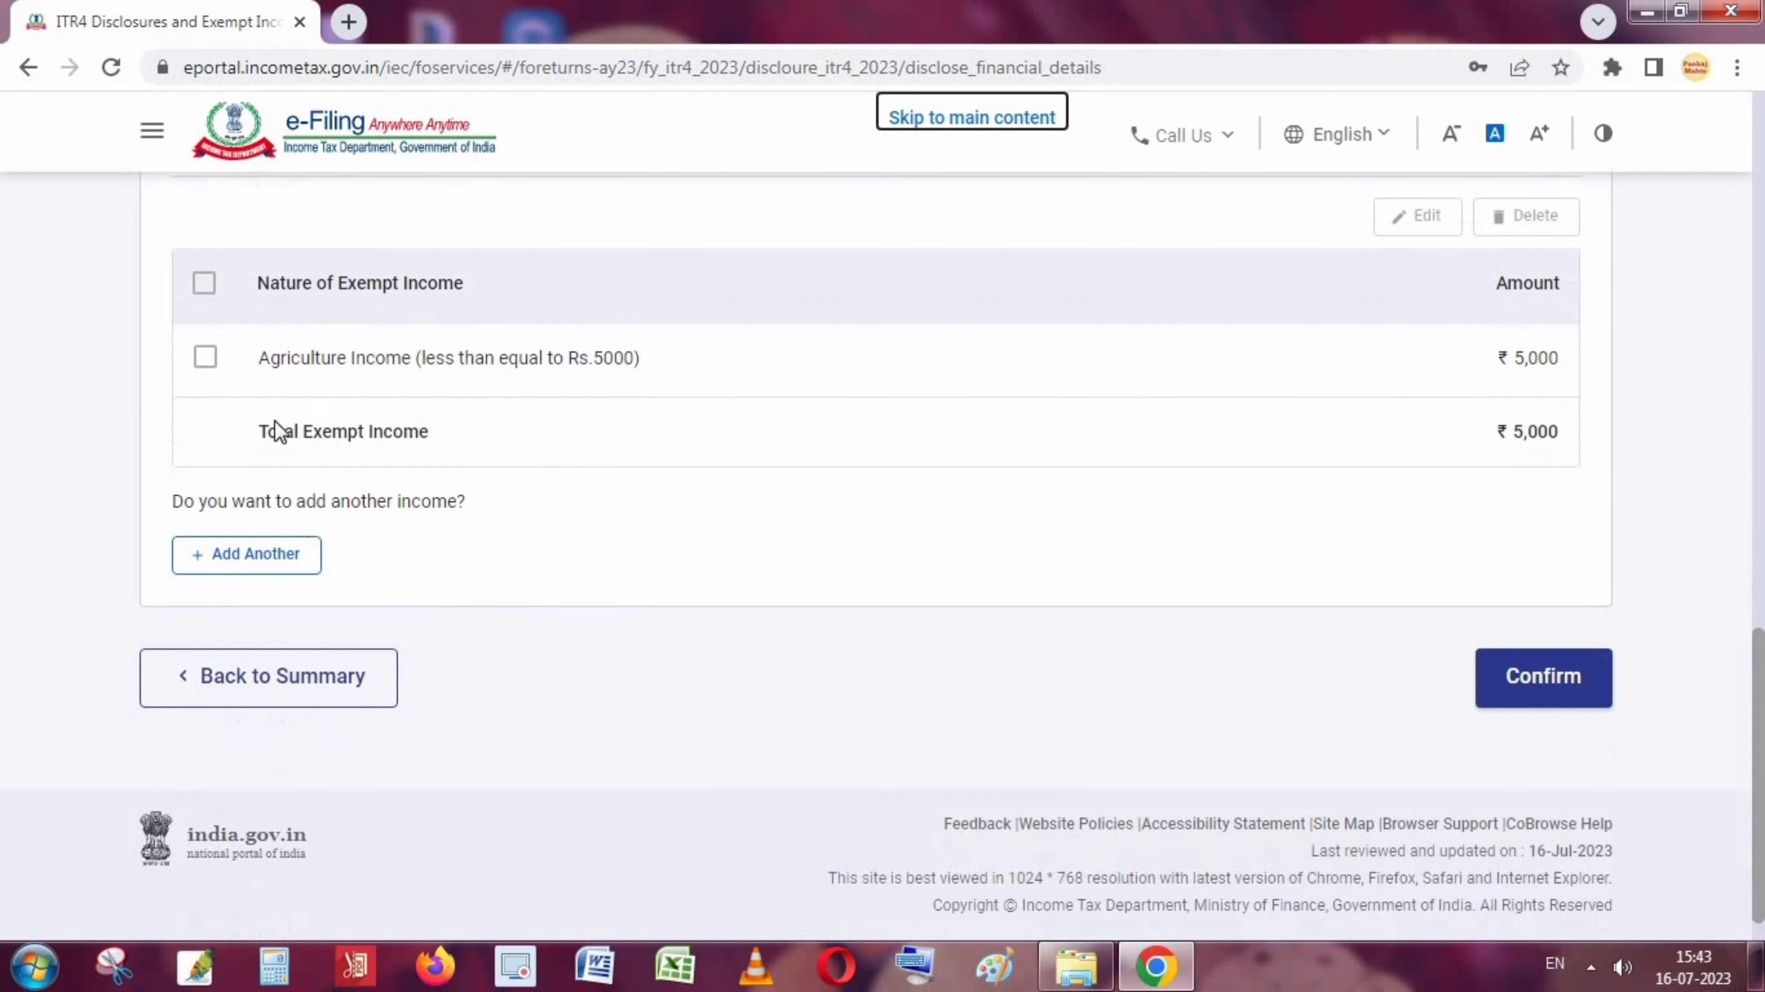
pyautogui.click(1555, 682)
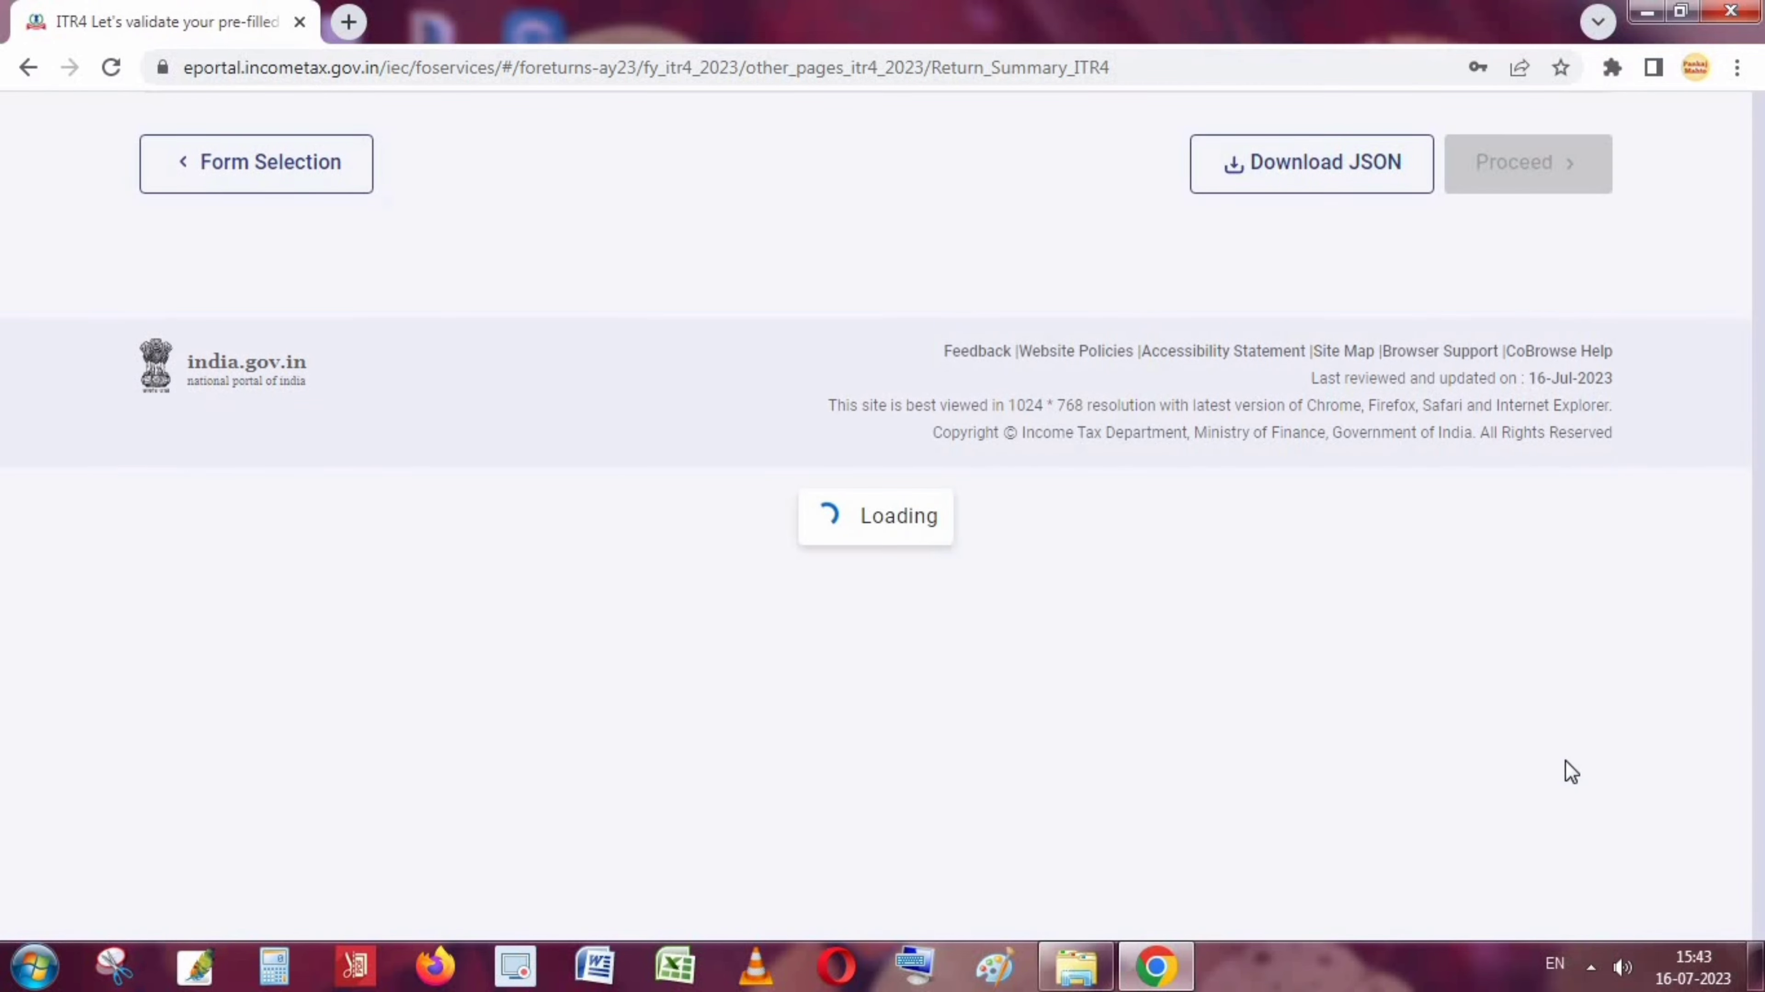
# Open the Total Deductions section from the return summary.
pyautogui.scroll(-4, 1181, 695)
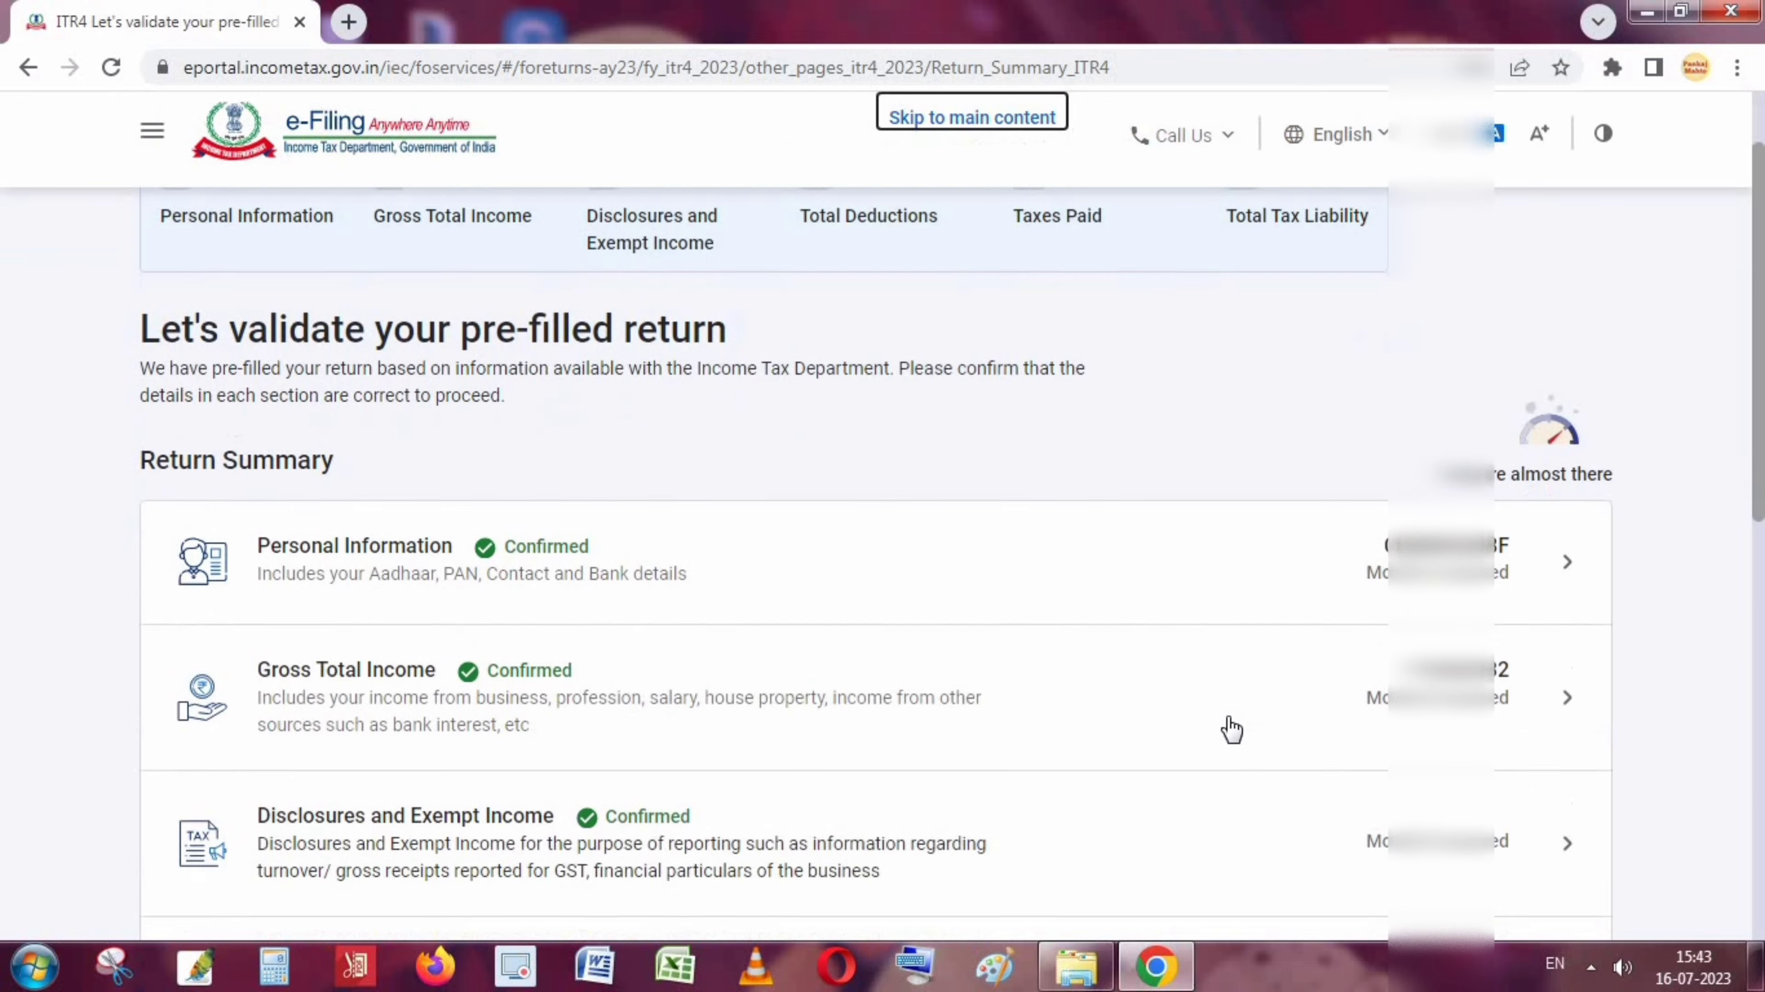
pyautogui.scroll(-7, 1228, 728)
pyautogui.scroll(3, 555, 558)
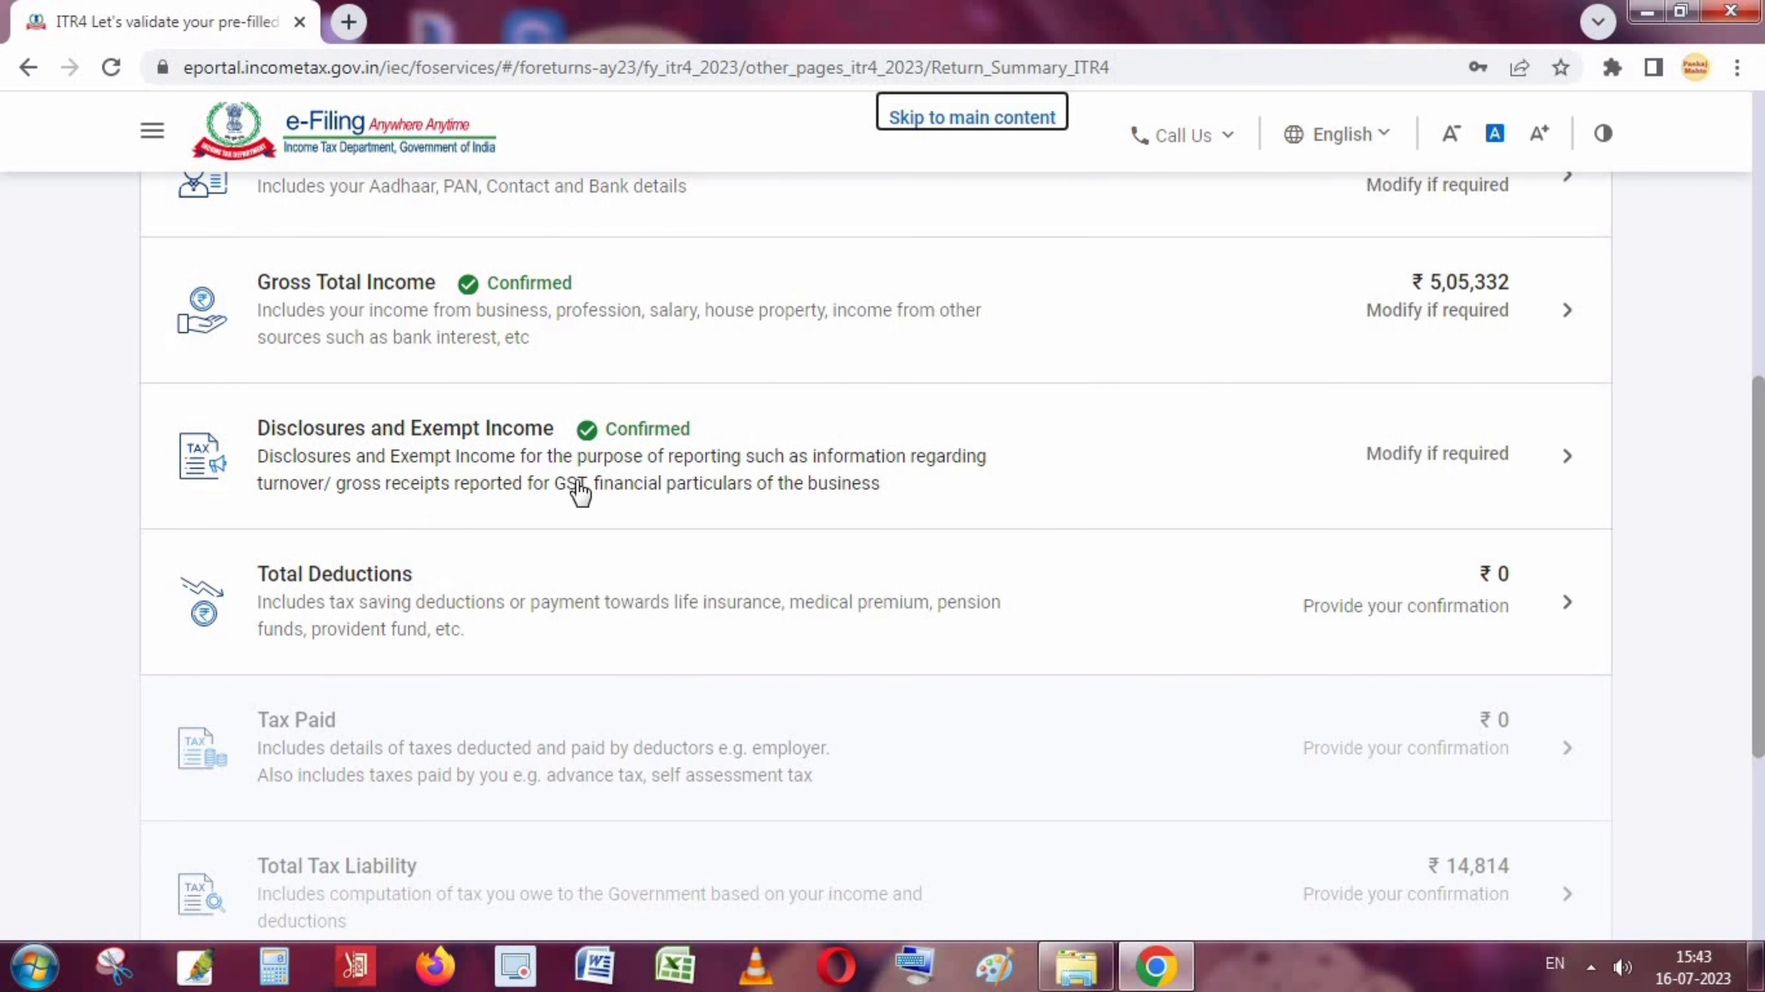
pyautogui.click(656, 603)
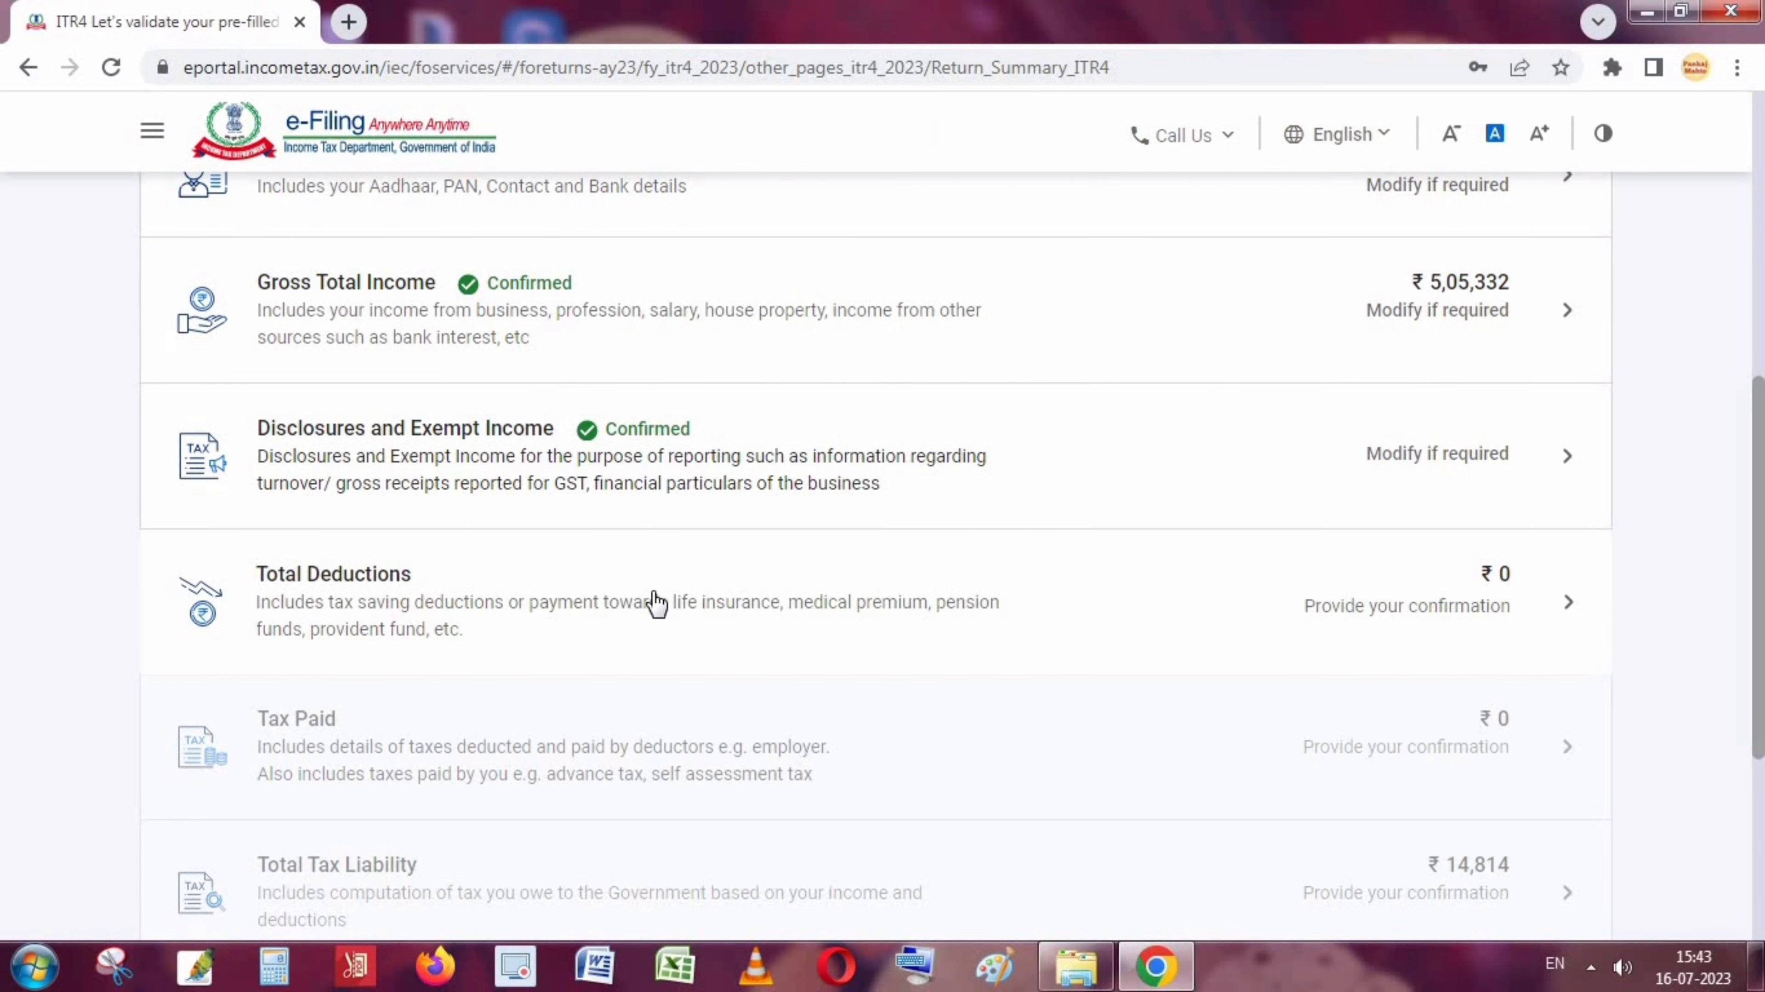
pyautogui.click(657, 604)
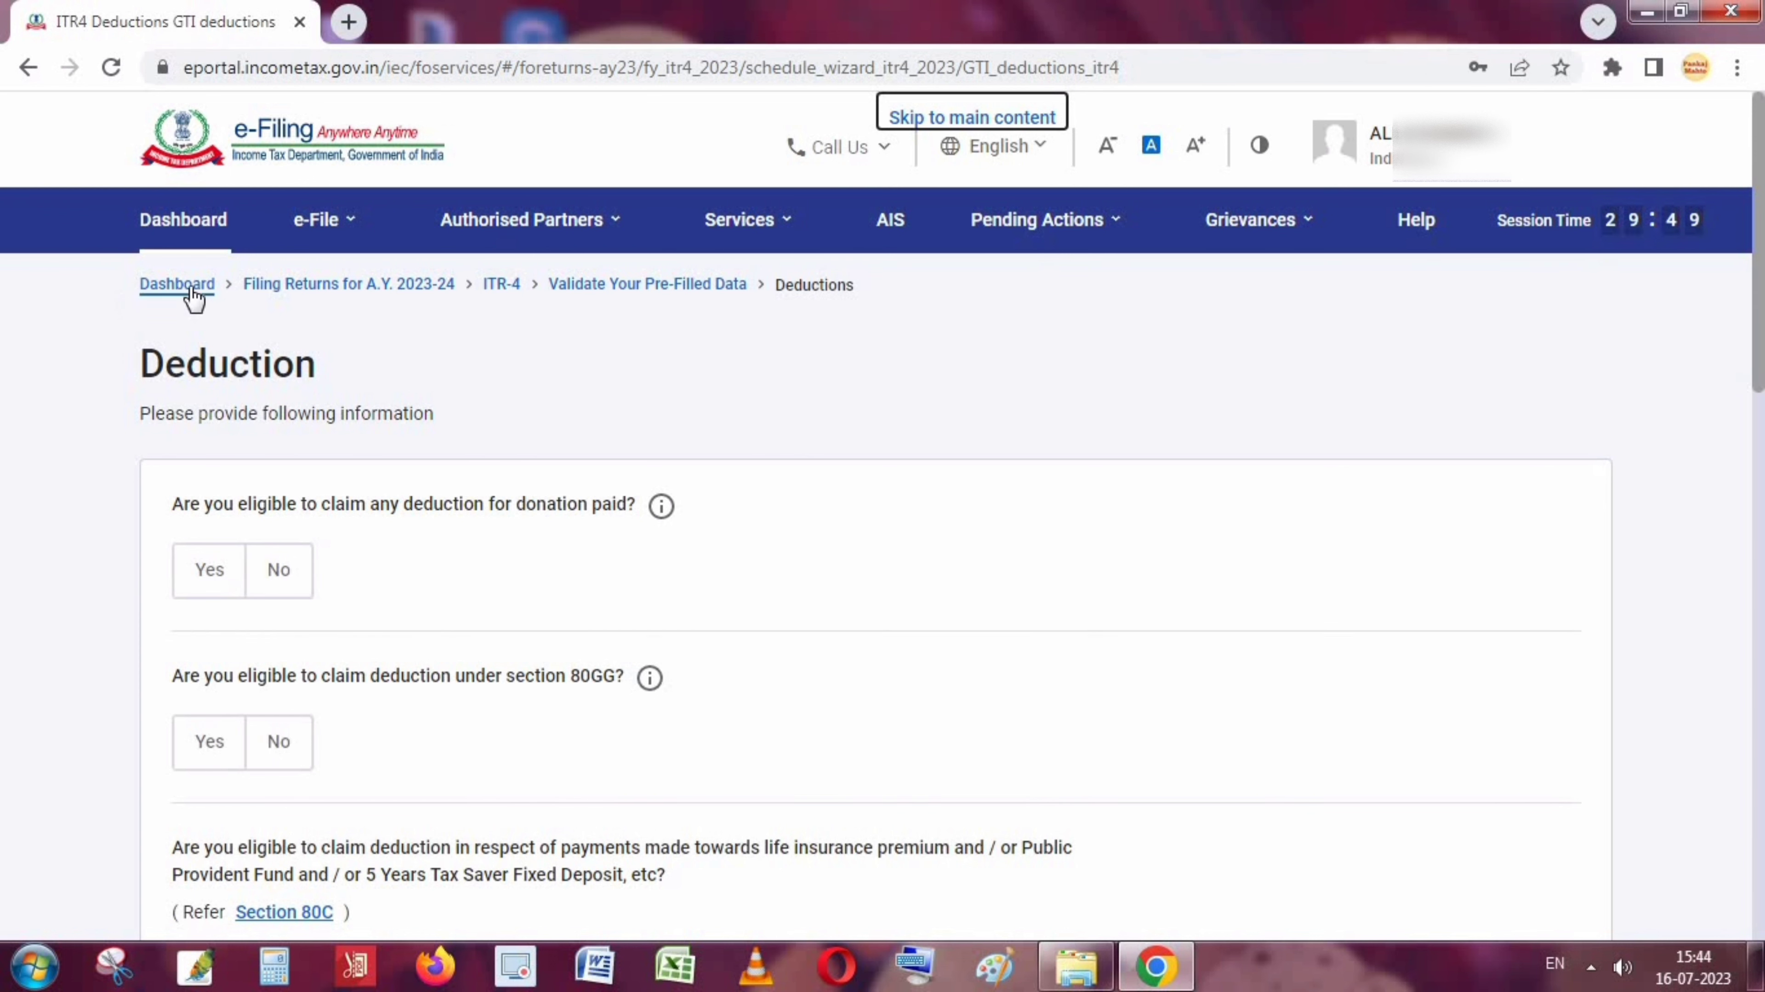
# Declare eligibility for the Section 80C deduction on life insurance, provident fund or tax saver deposits, and claim 10,500.
pyautogui.scroll(-2, 536, 545)
pyautogui.scroll(-1, 536, 537)
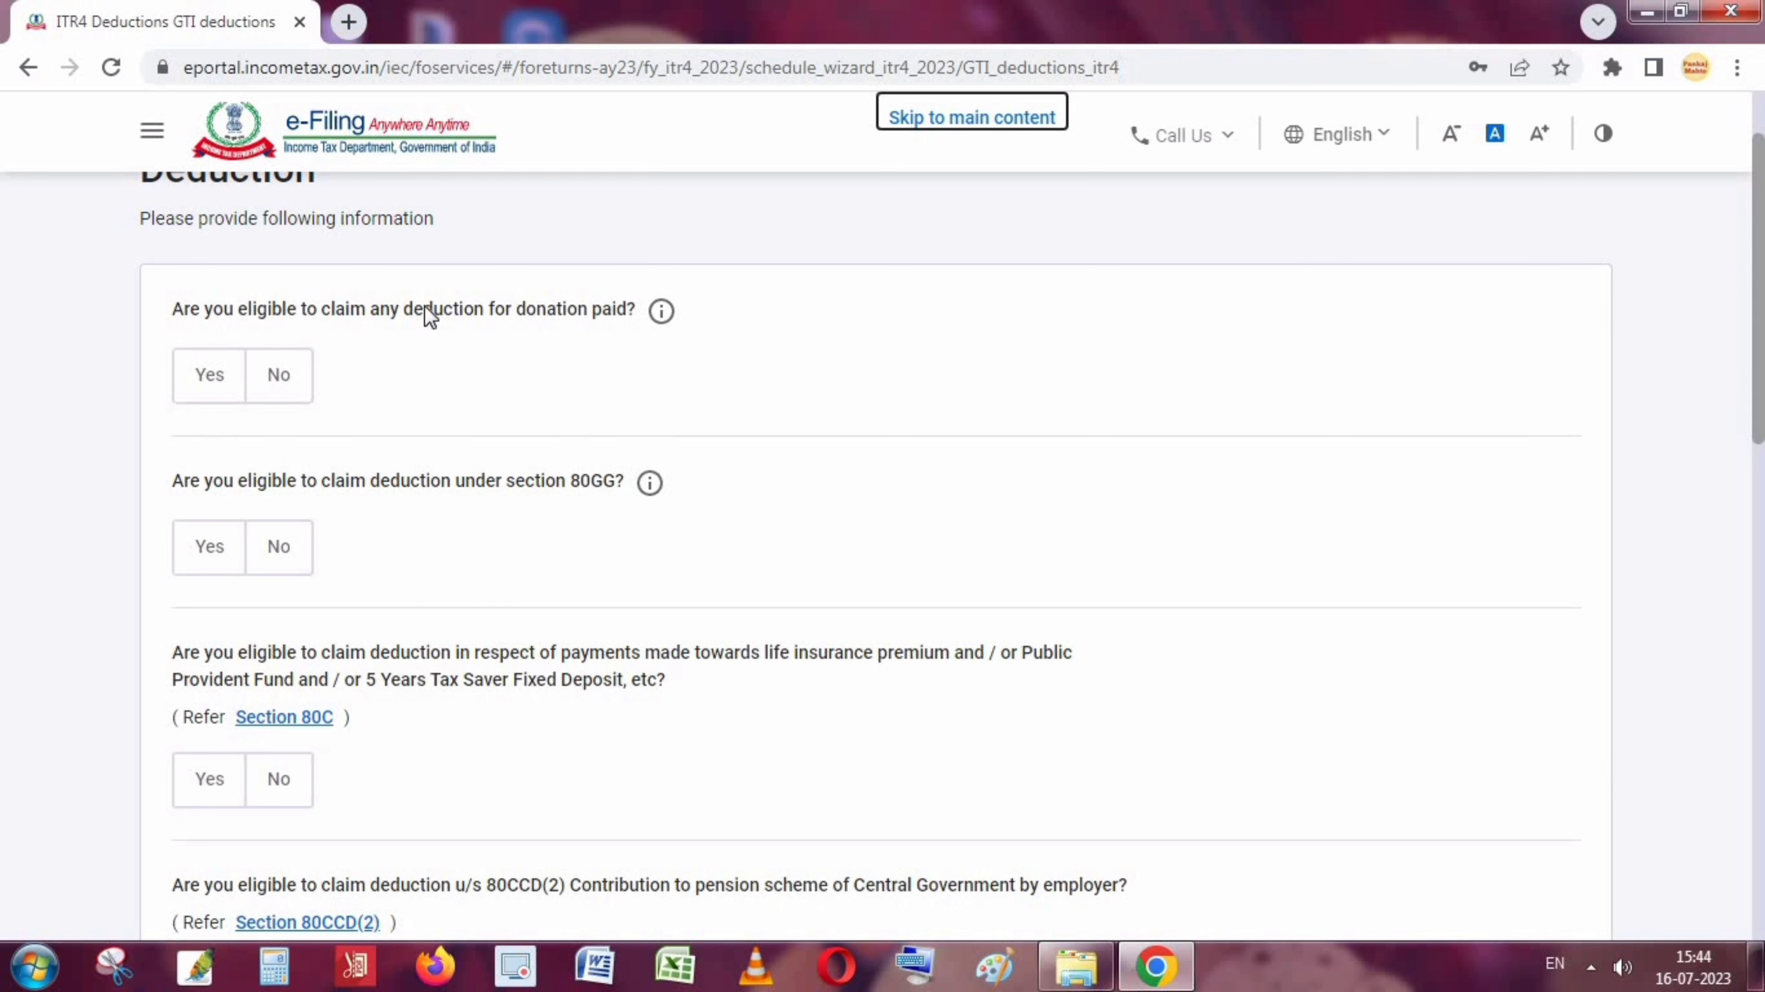
pyautogui.moveTo(425, 306); pyautogui.dragTo(528, 306)
pyautogui.click(533, 359)
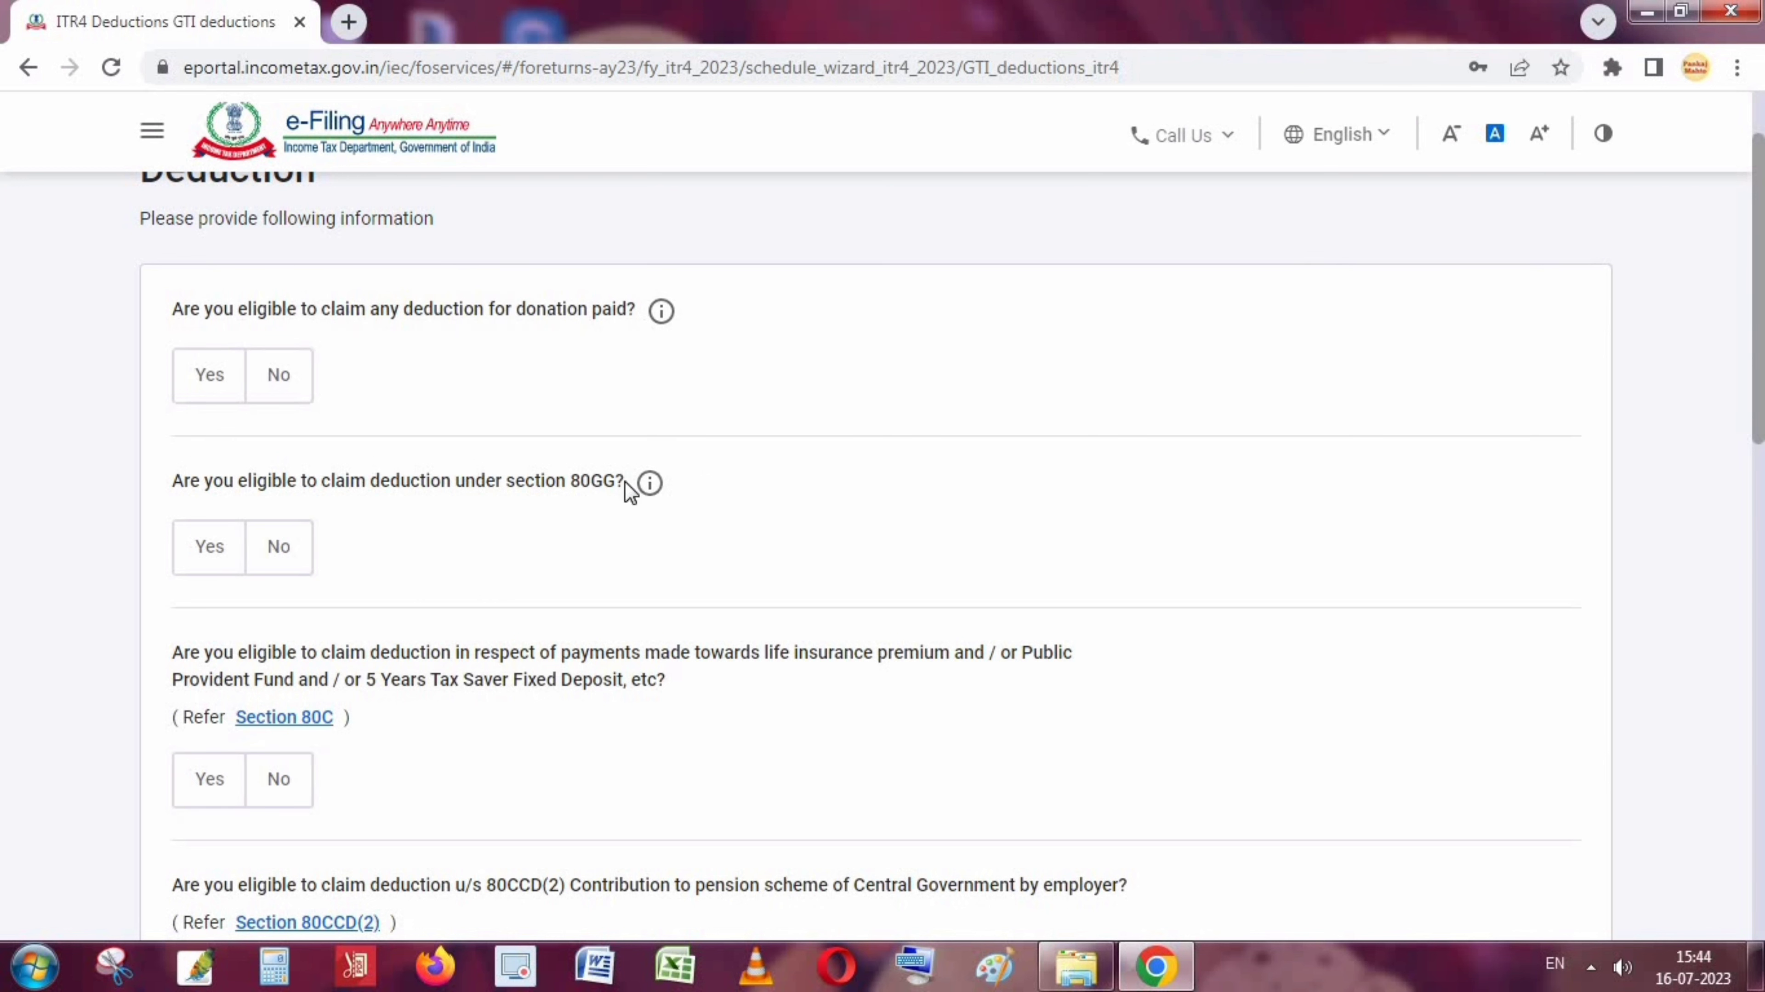
pyautogui.scroll(-4, 625, 481)
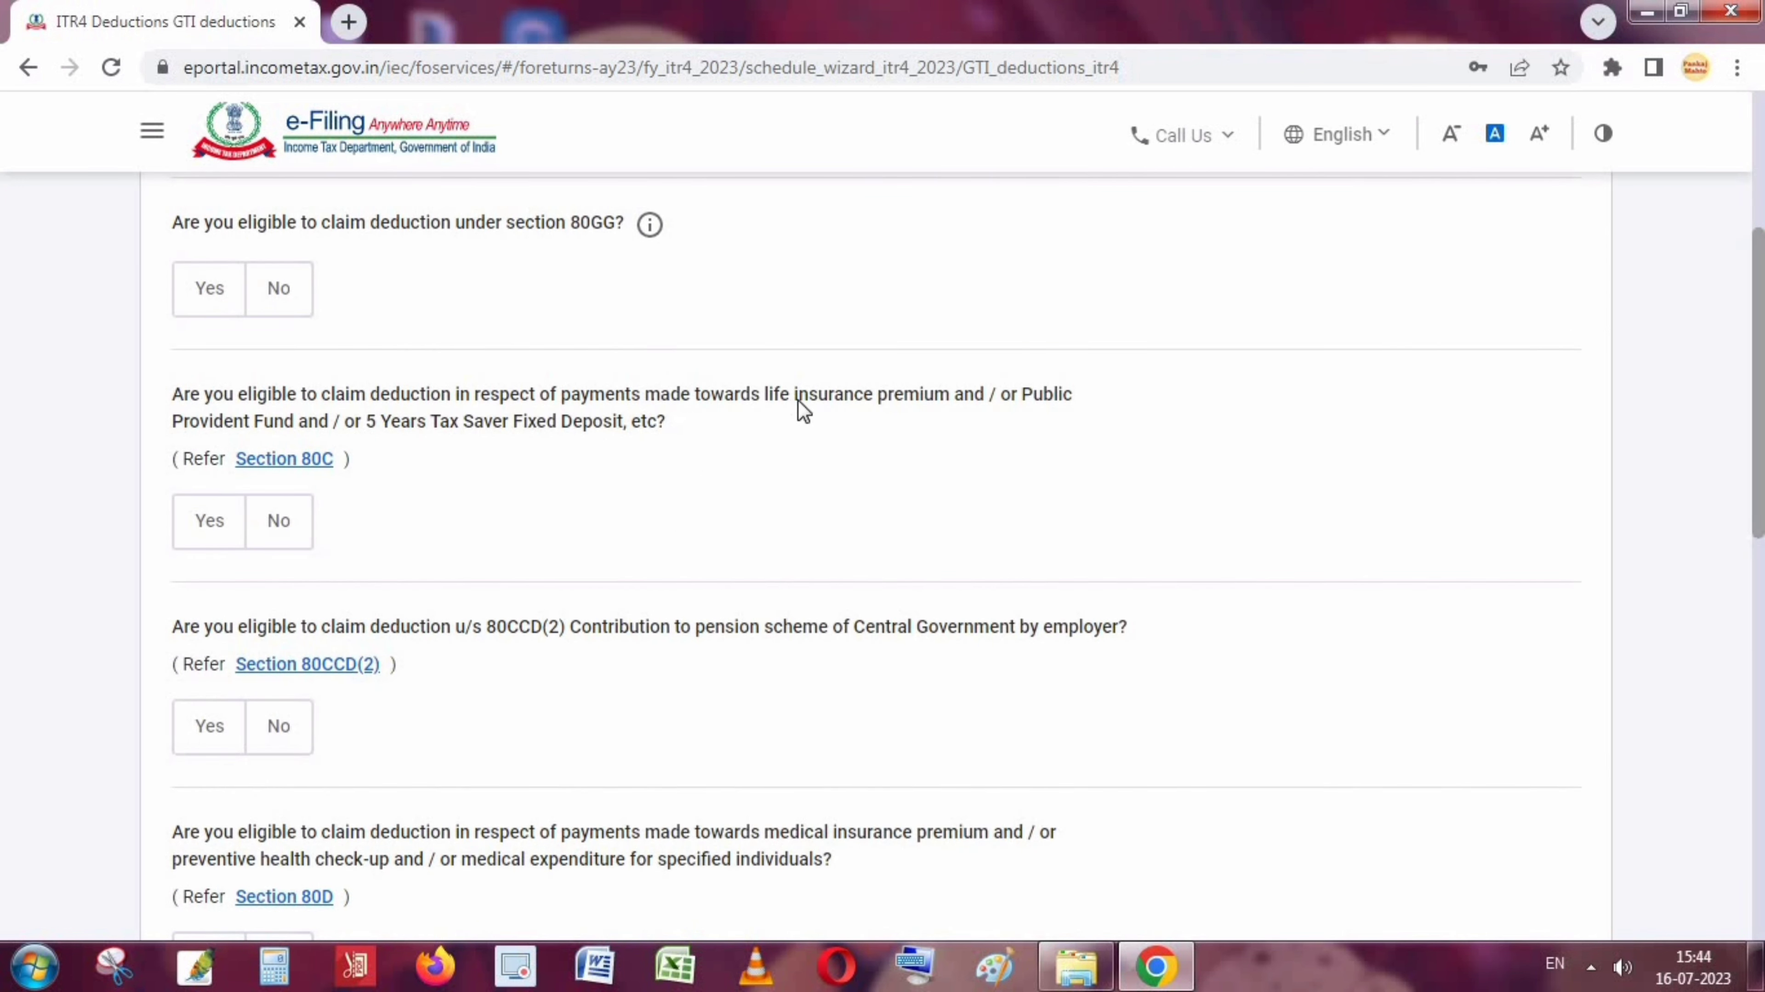
pyautogui.click(212, 534)
pyautogui.click(295, 656)
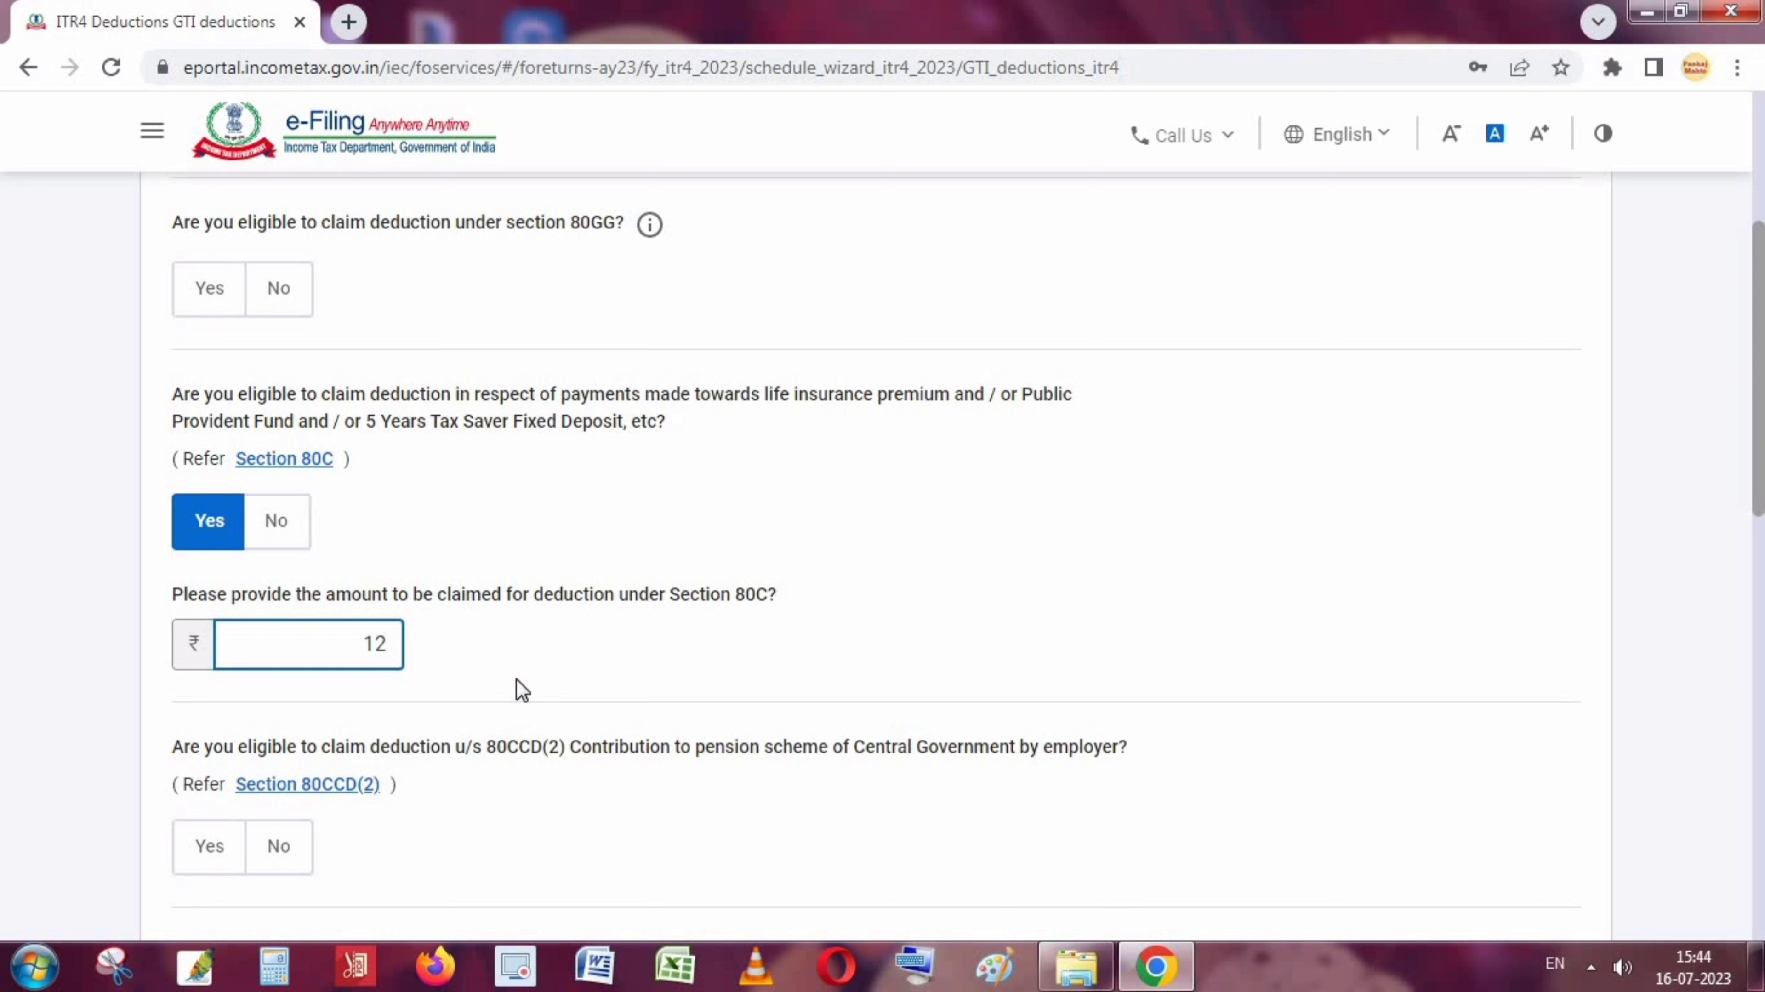
pyautogui.write('1200')
pyautogui.press('BackSpace')
pyautogui.press('BackSpace')
pyautogui.press('BackSpace')
pyautogui.write('0500')
pyautogui.click(711, 646)
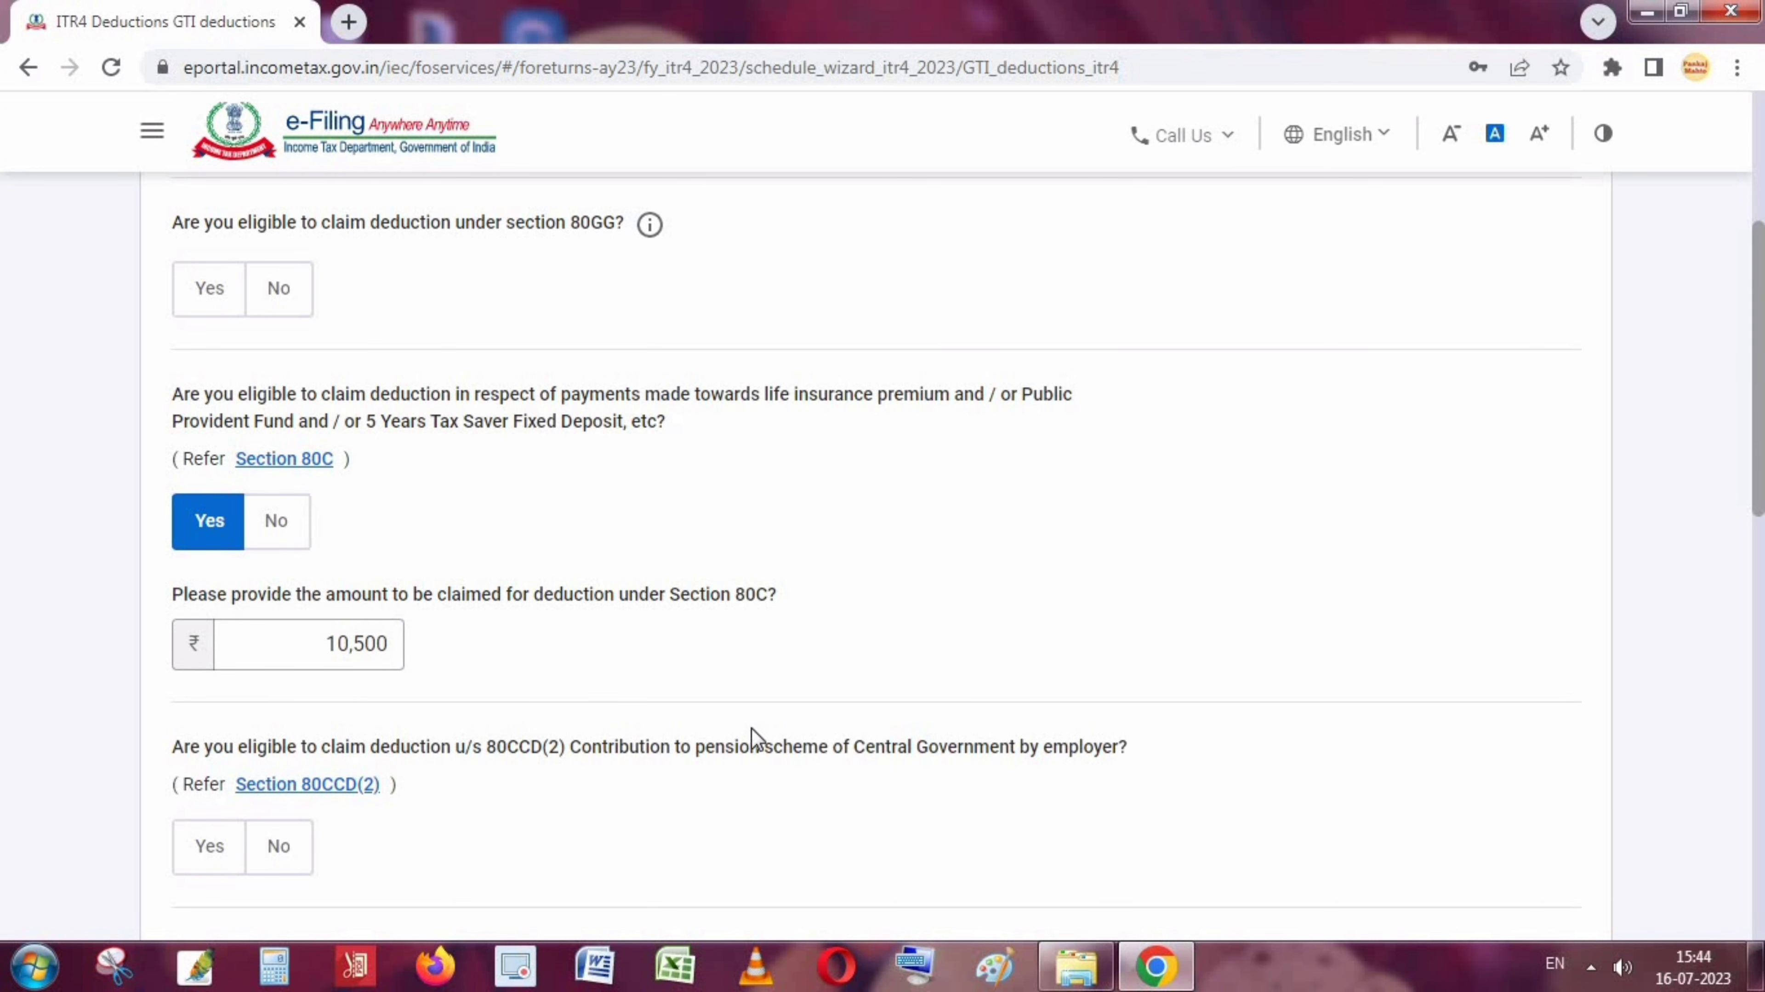
# Examine the remaining deduction questions on Sections 80CCD(2), 80D, 80E, 80TTA and other deductions, and recheck the Section 80C amount.
pyautogui.scroll(-2, 753, 737)
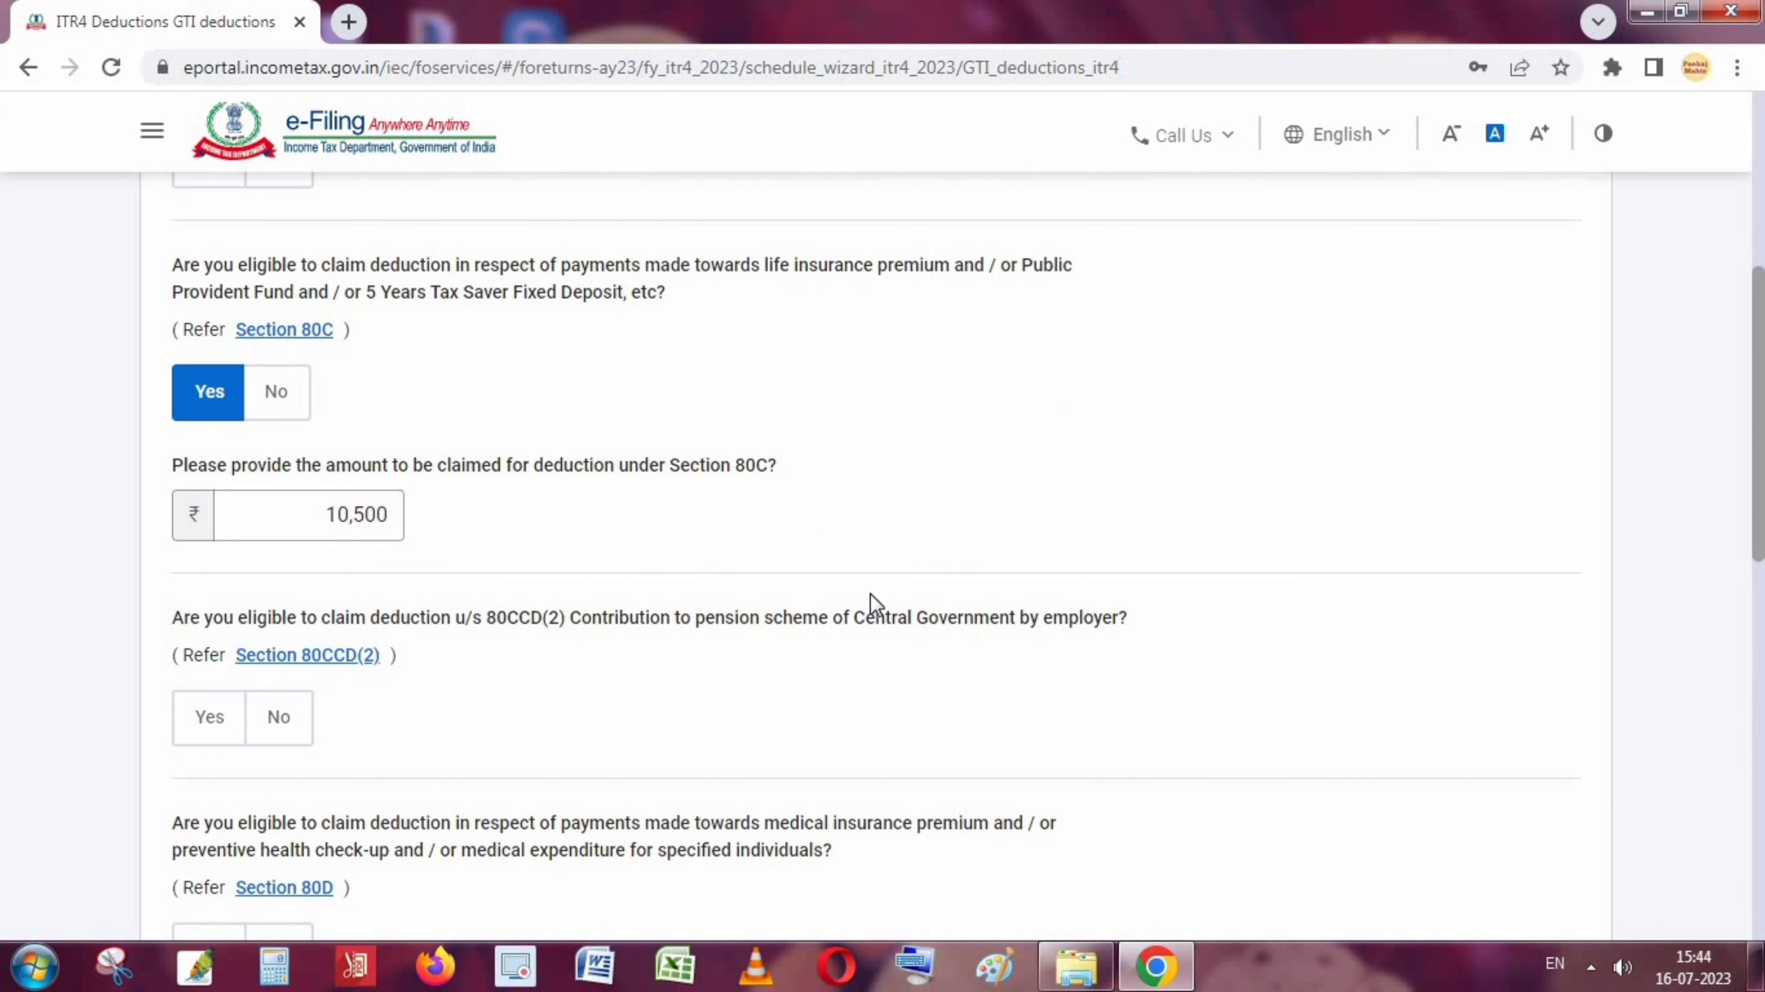
pyautogui.scroll(-2, 894, 585)
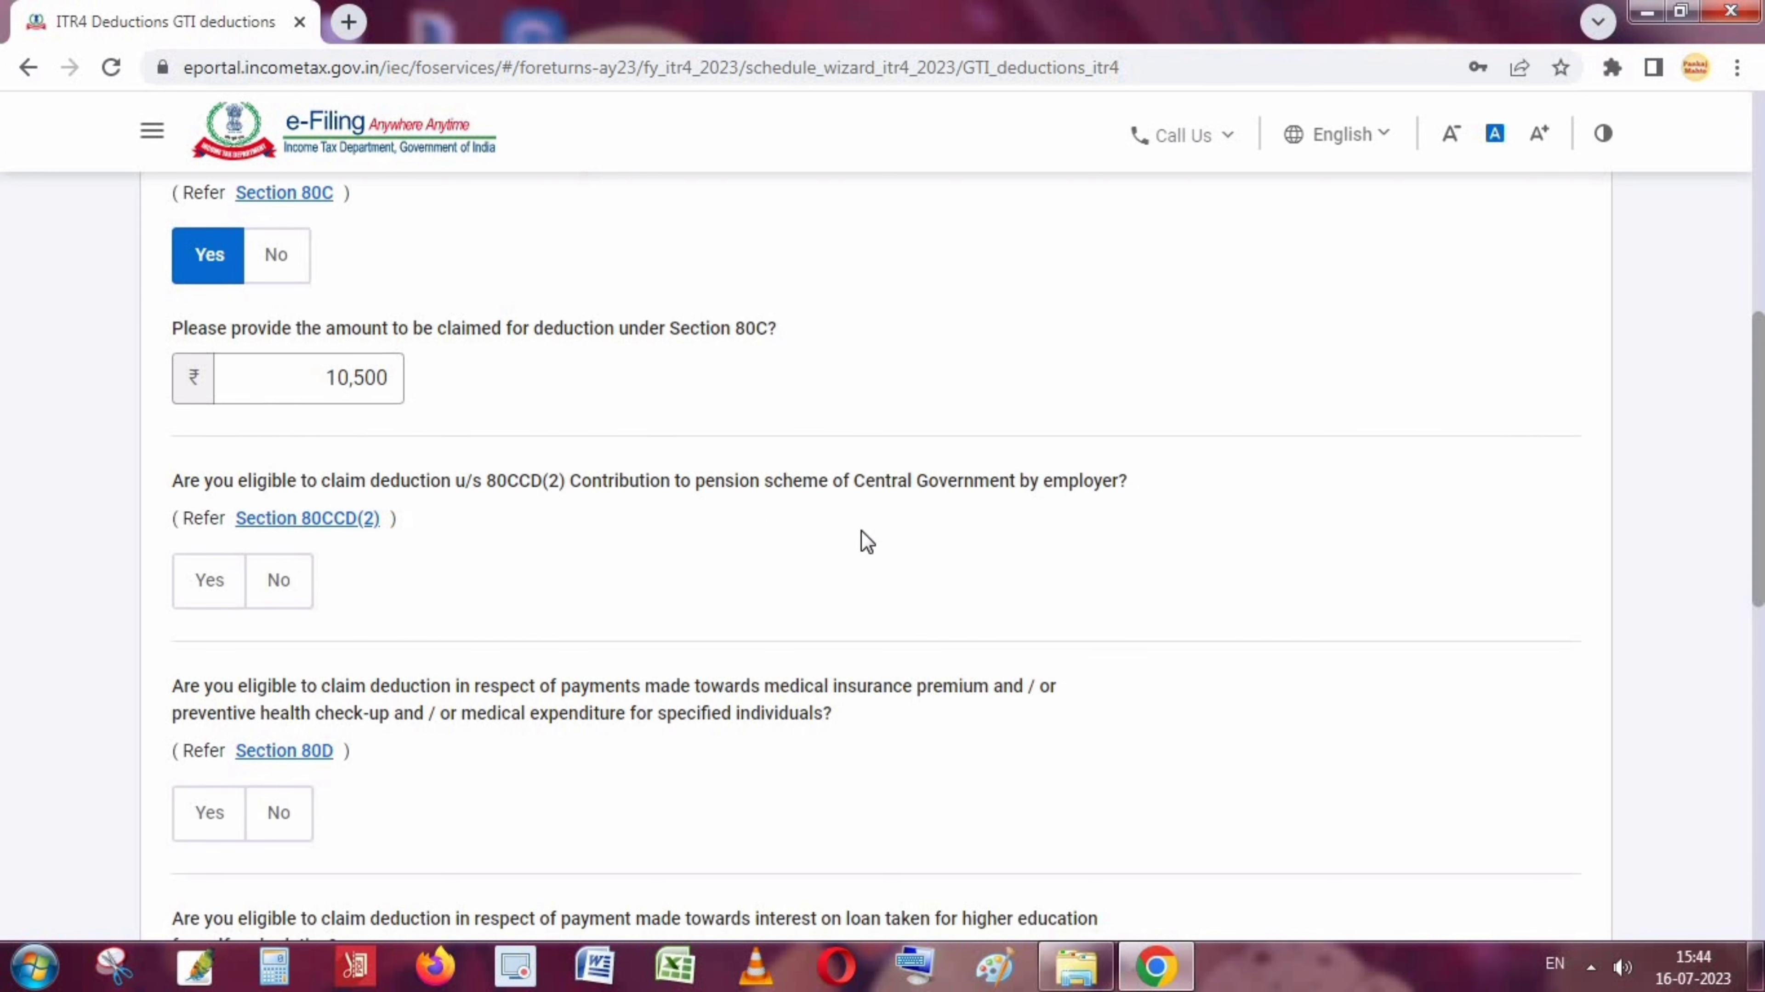
pyautogui.scroll(-2, 875, 556)
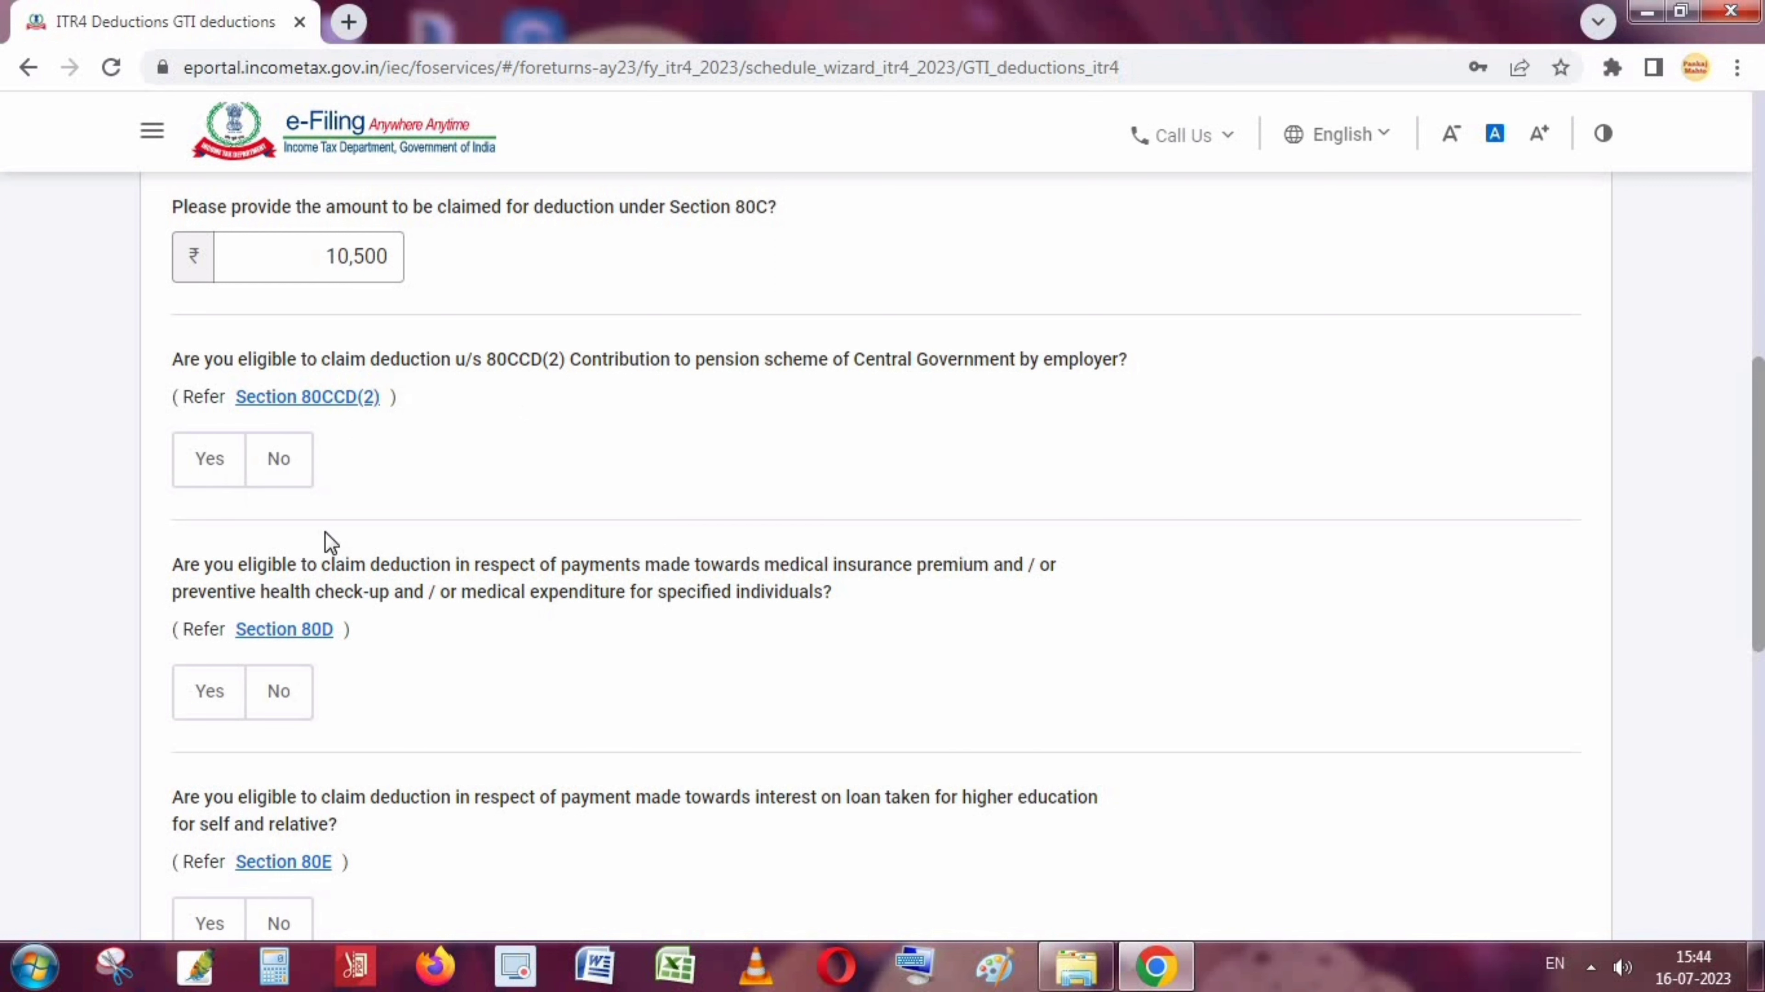
pyautogui.scroll(-2, 371, 569)
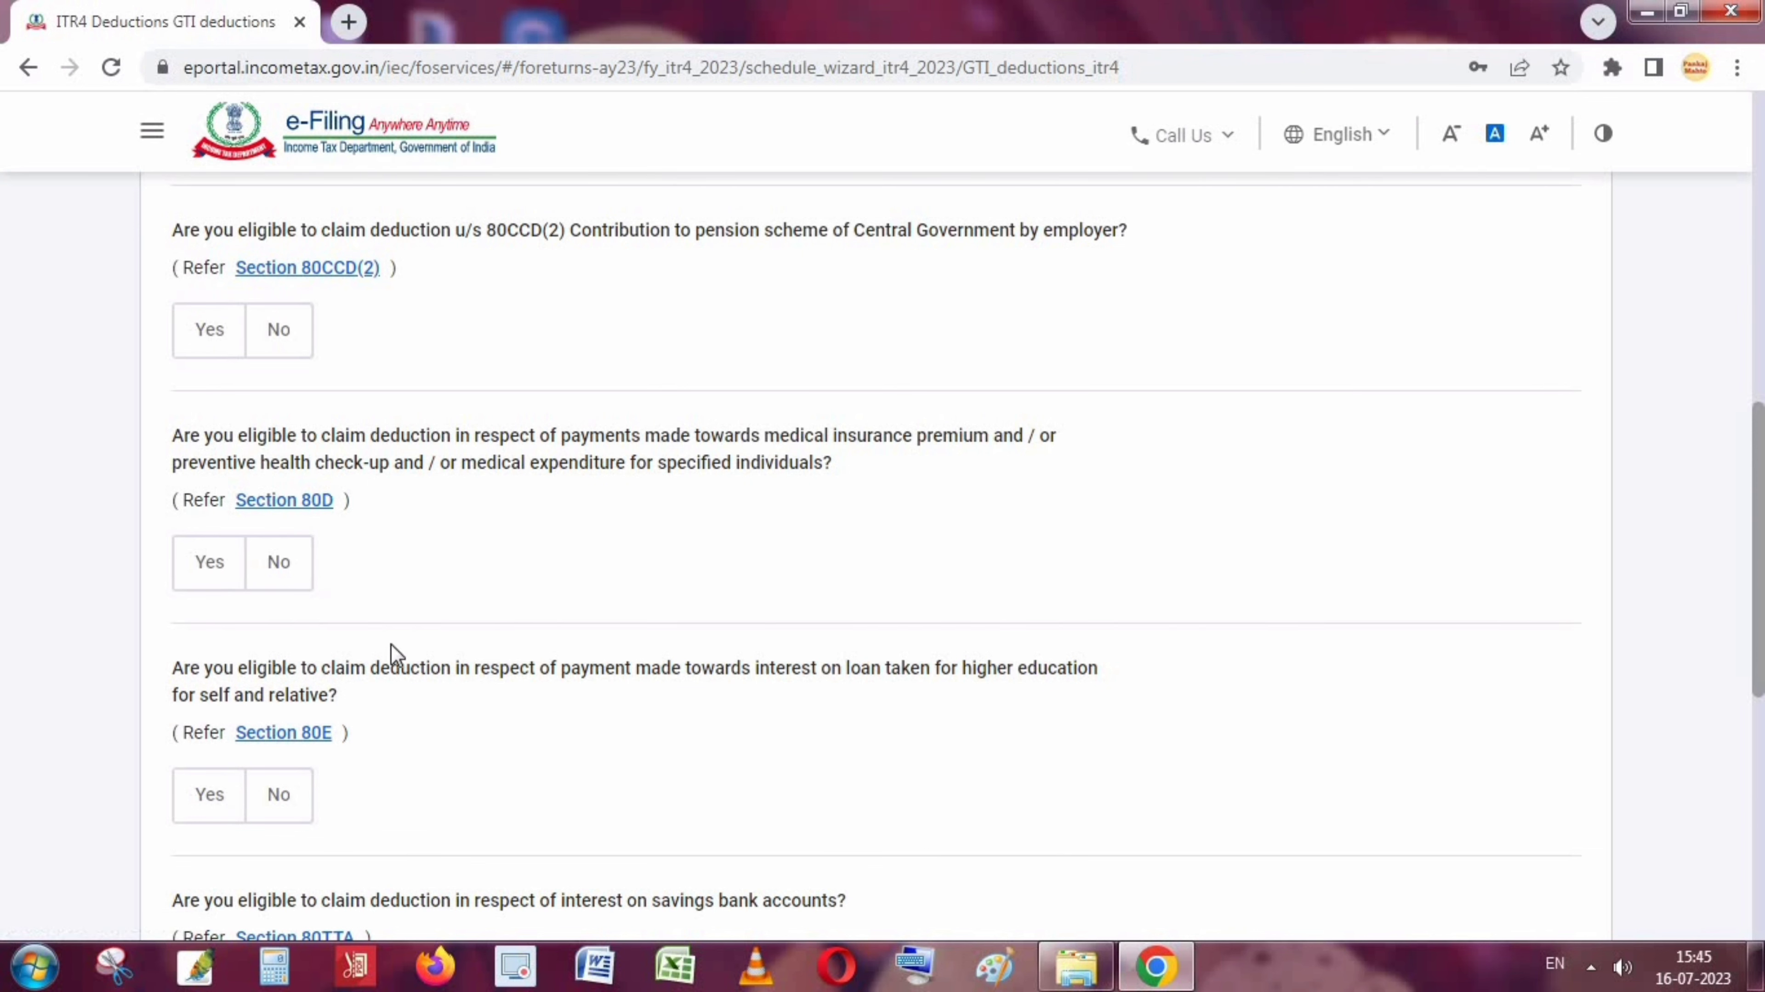
pyautogui.scroll(-2, 393, 650)
pyautogui.scroll(-2, 500, 500)
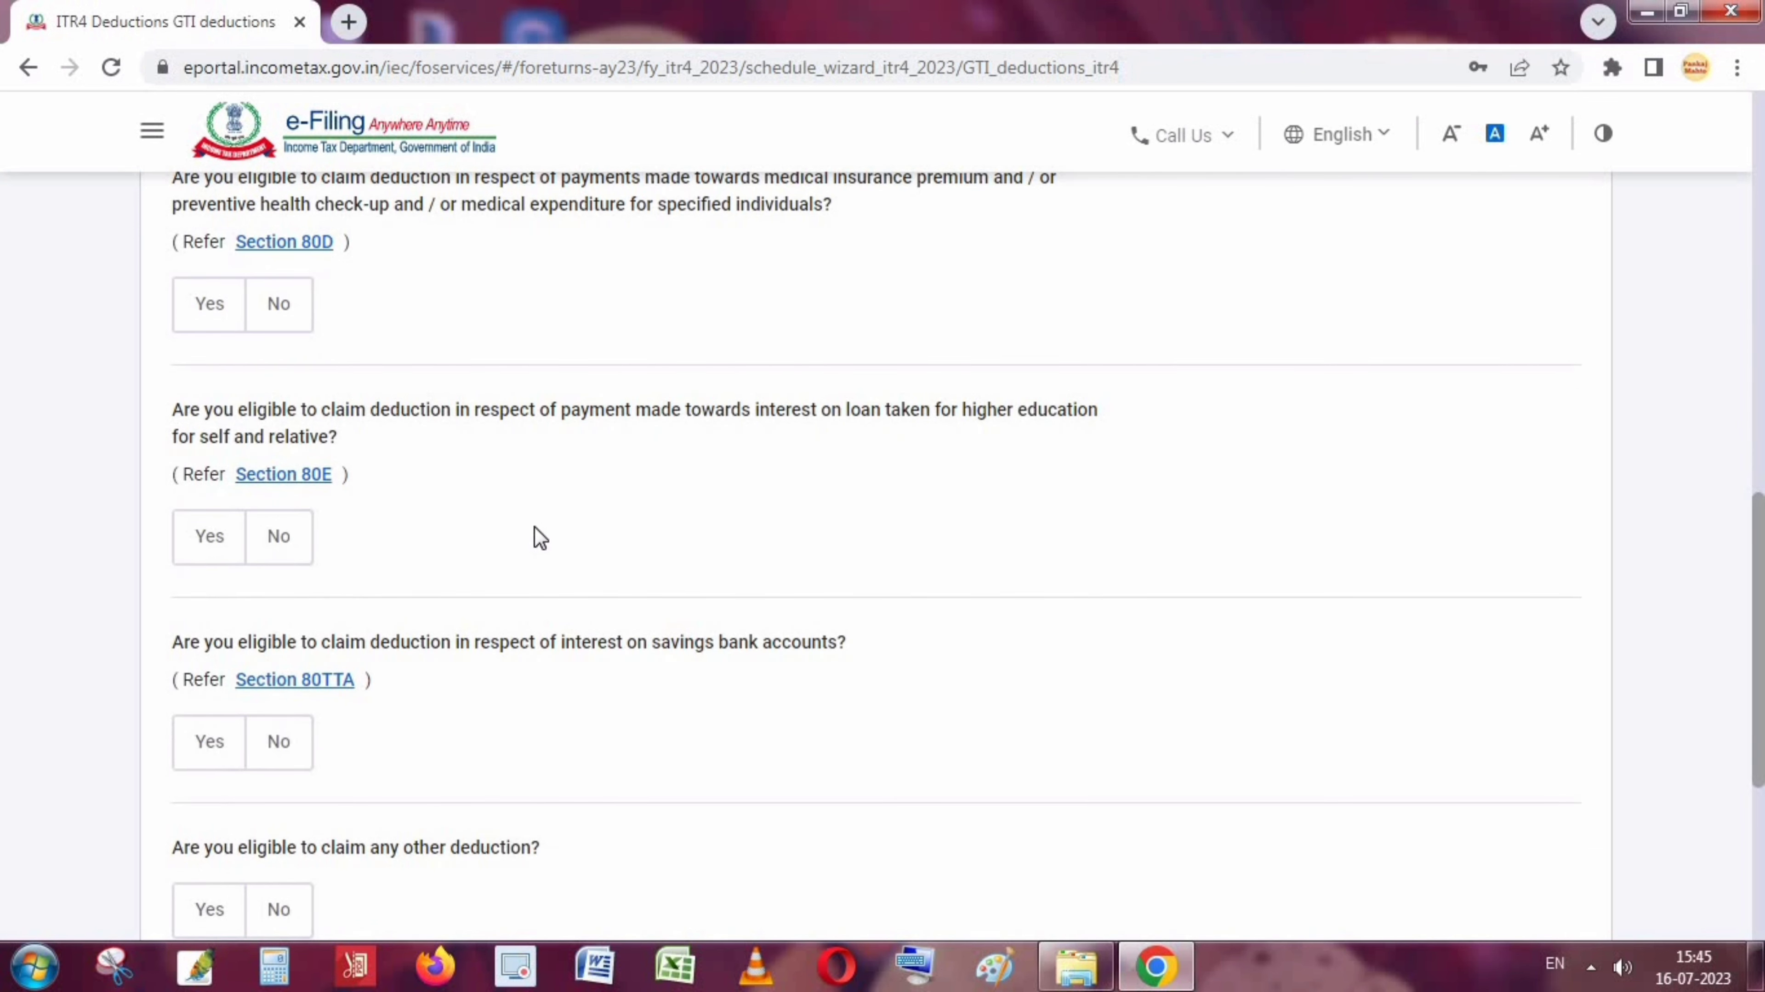
pyautogui.scroll(-3, 557, 589)
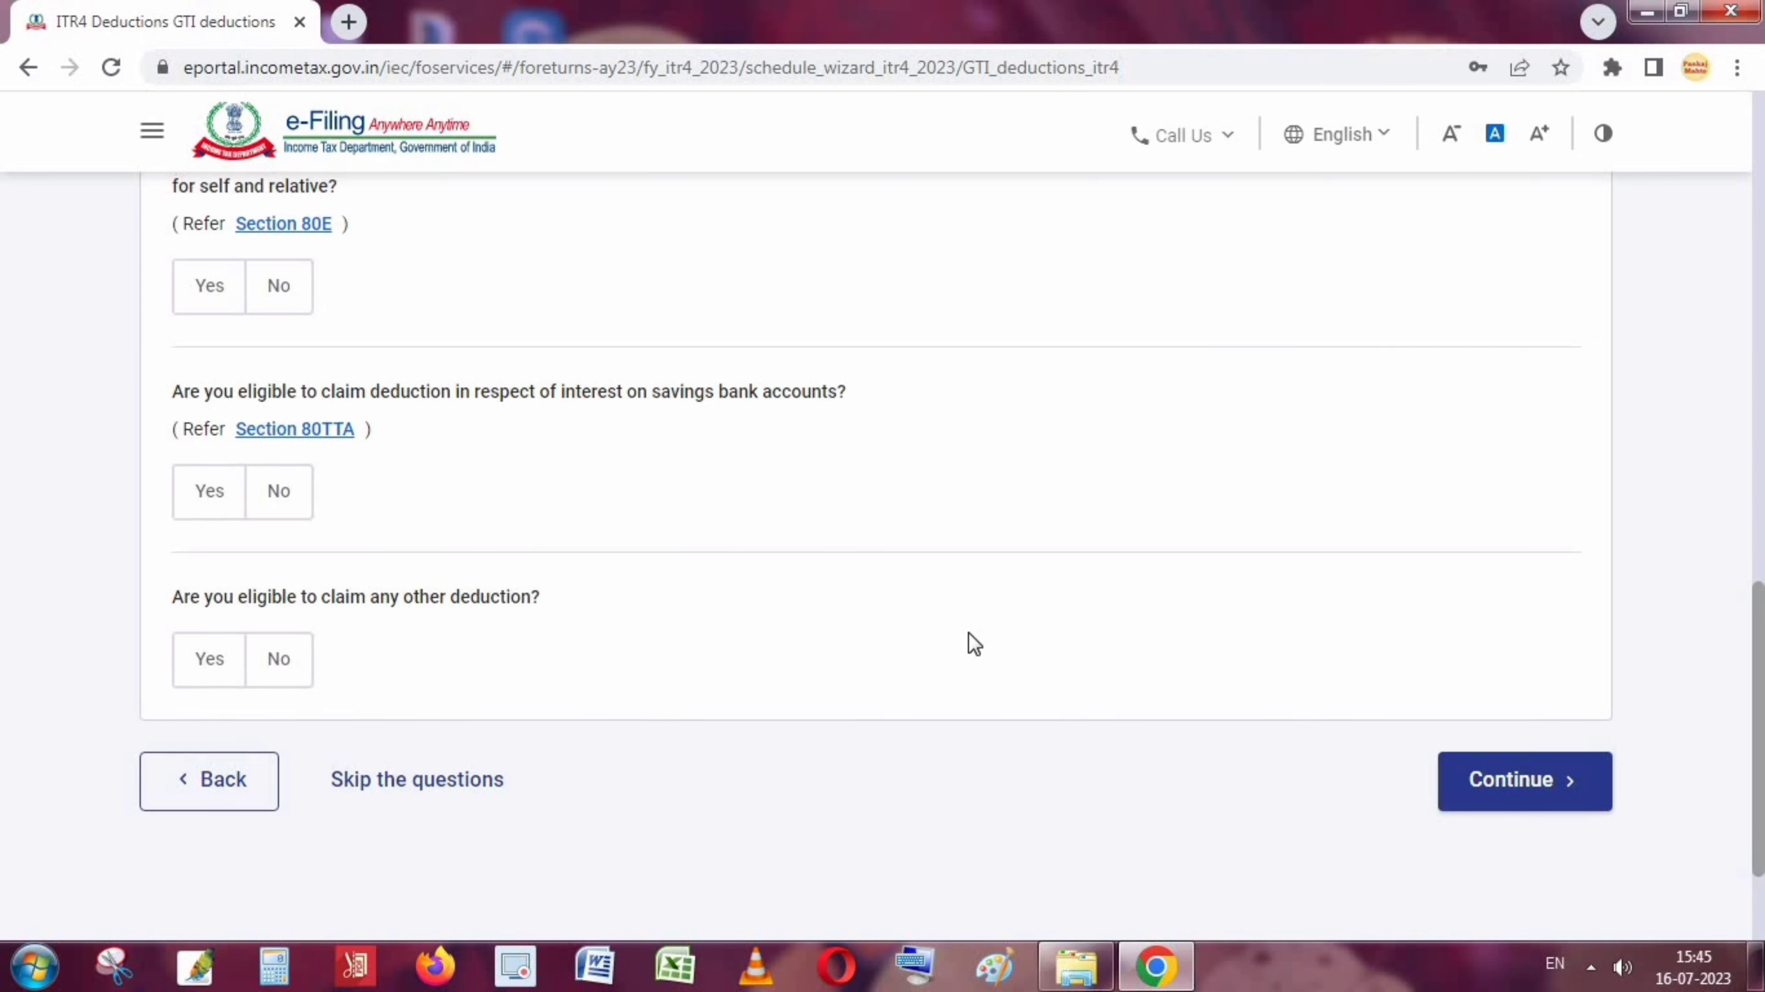
pyautogui.scroll(8, 784, 623)
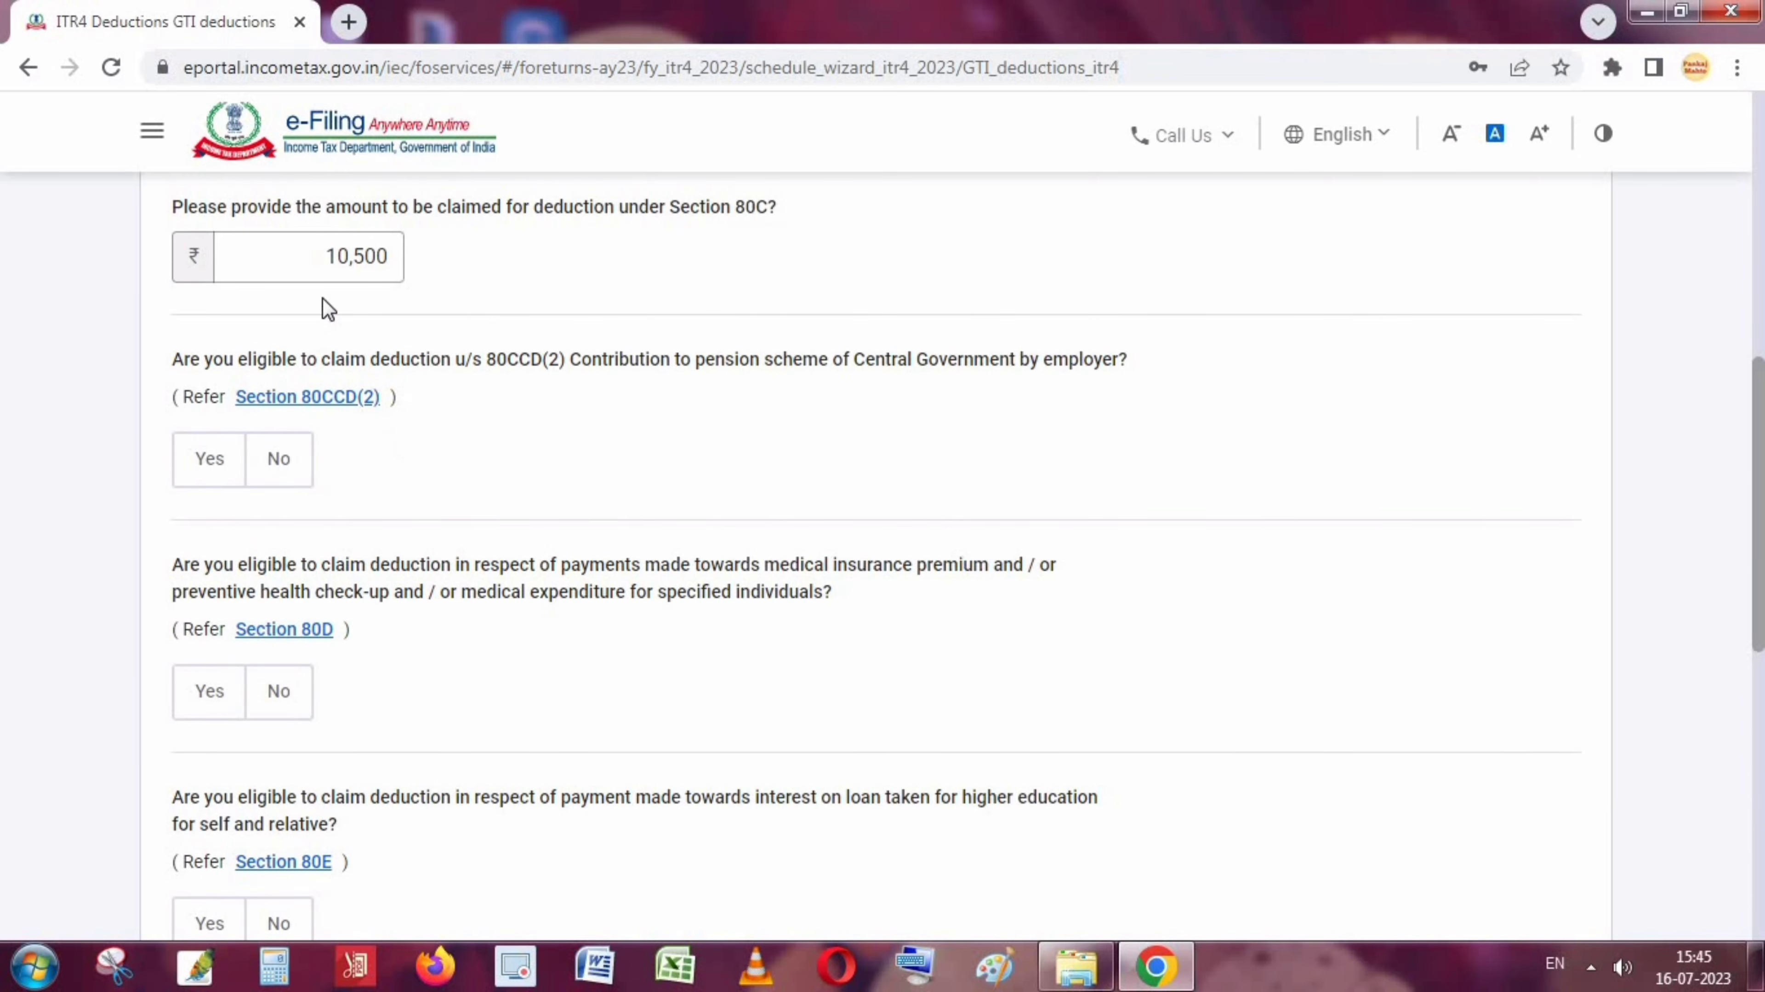
pyautogui.click(326, 261)
# Continue past the deduction questions, review the total deductions and confirm the Total Deductions section.
pyautogui.scroll(-5, 1354, 747)
pyautogui.scroll(-3, 1640, 842)
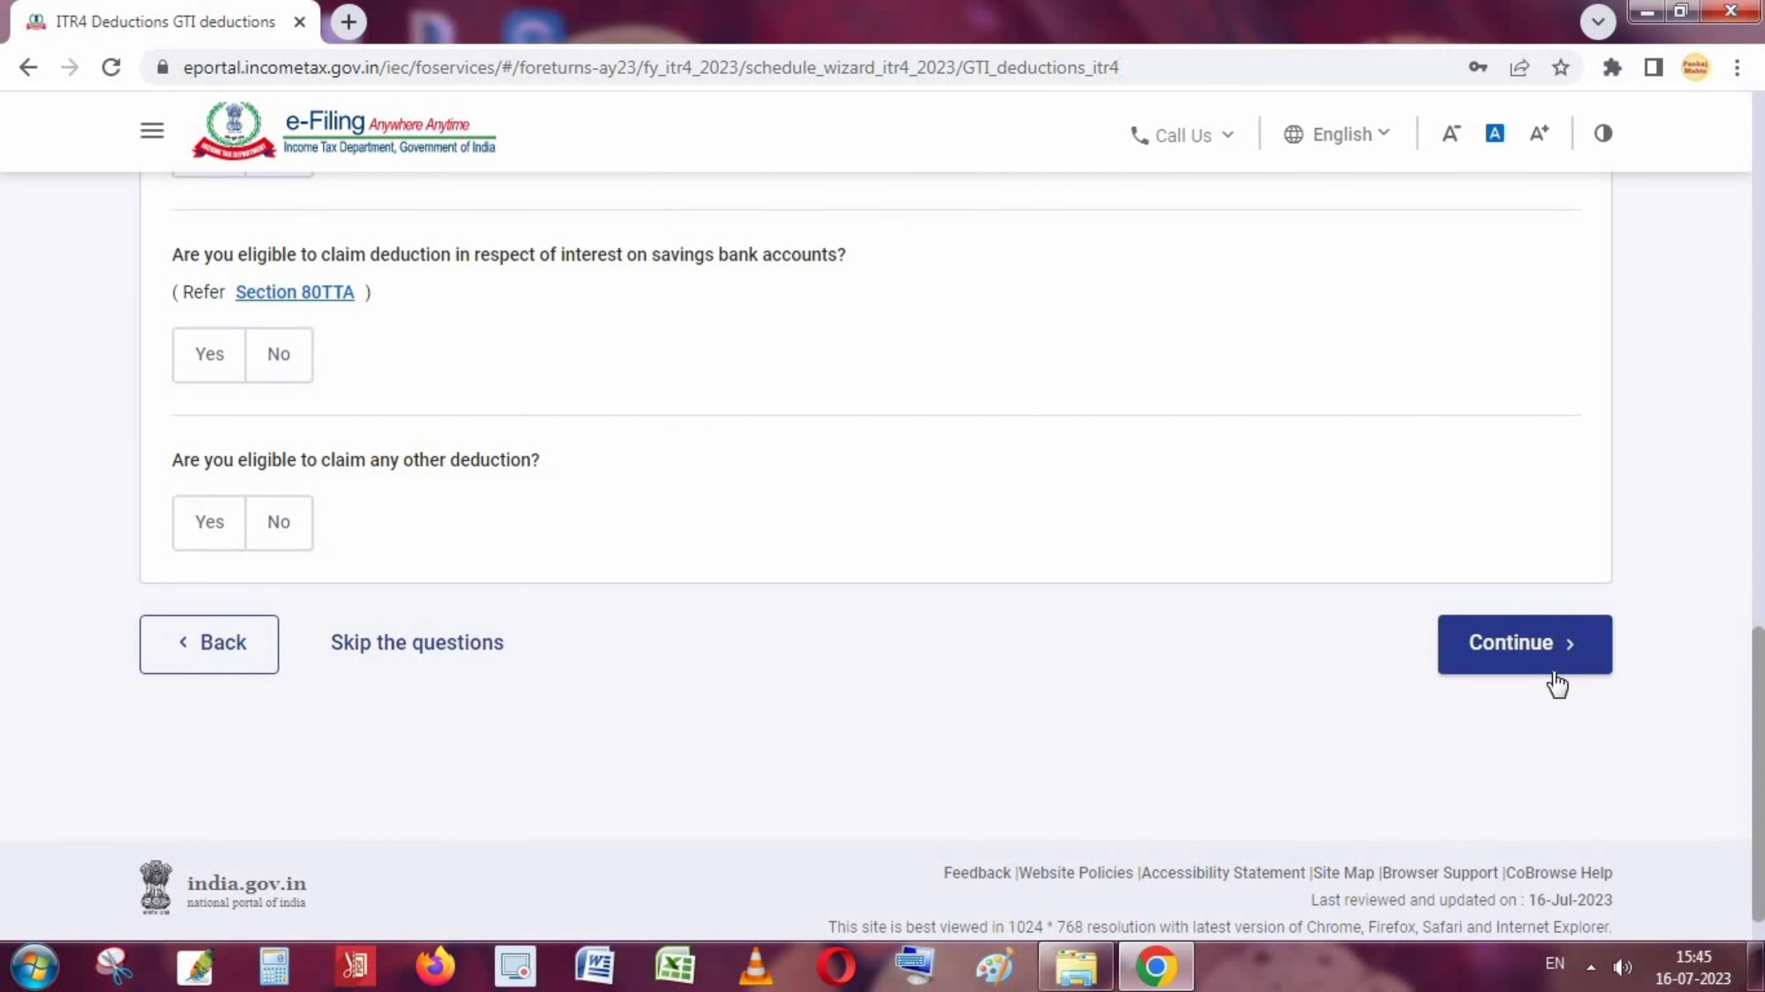
pyautogui.click(1544, 647)
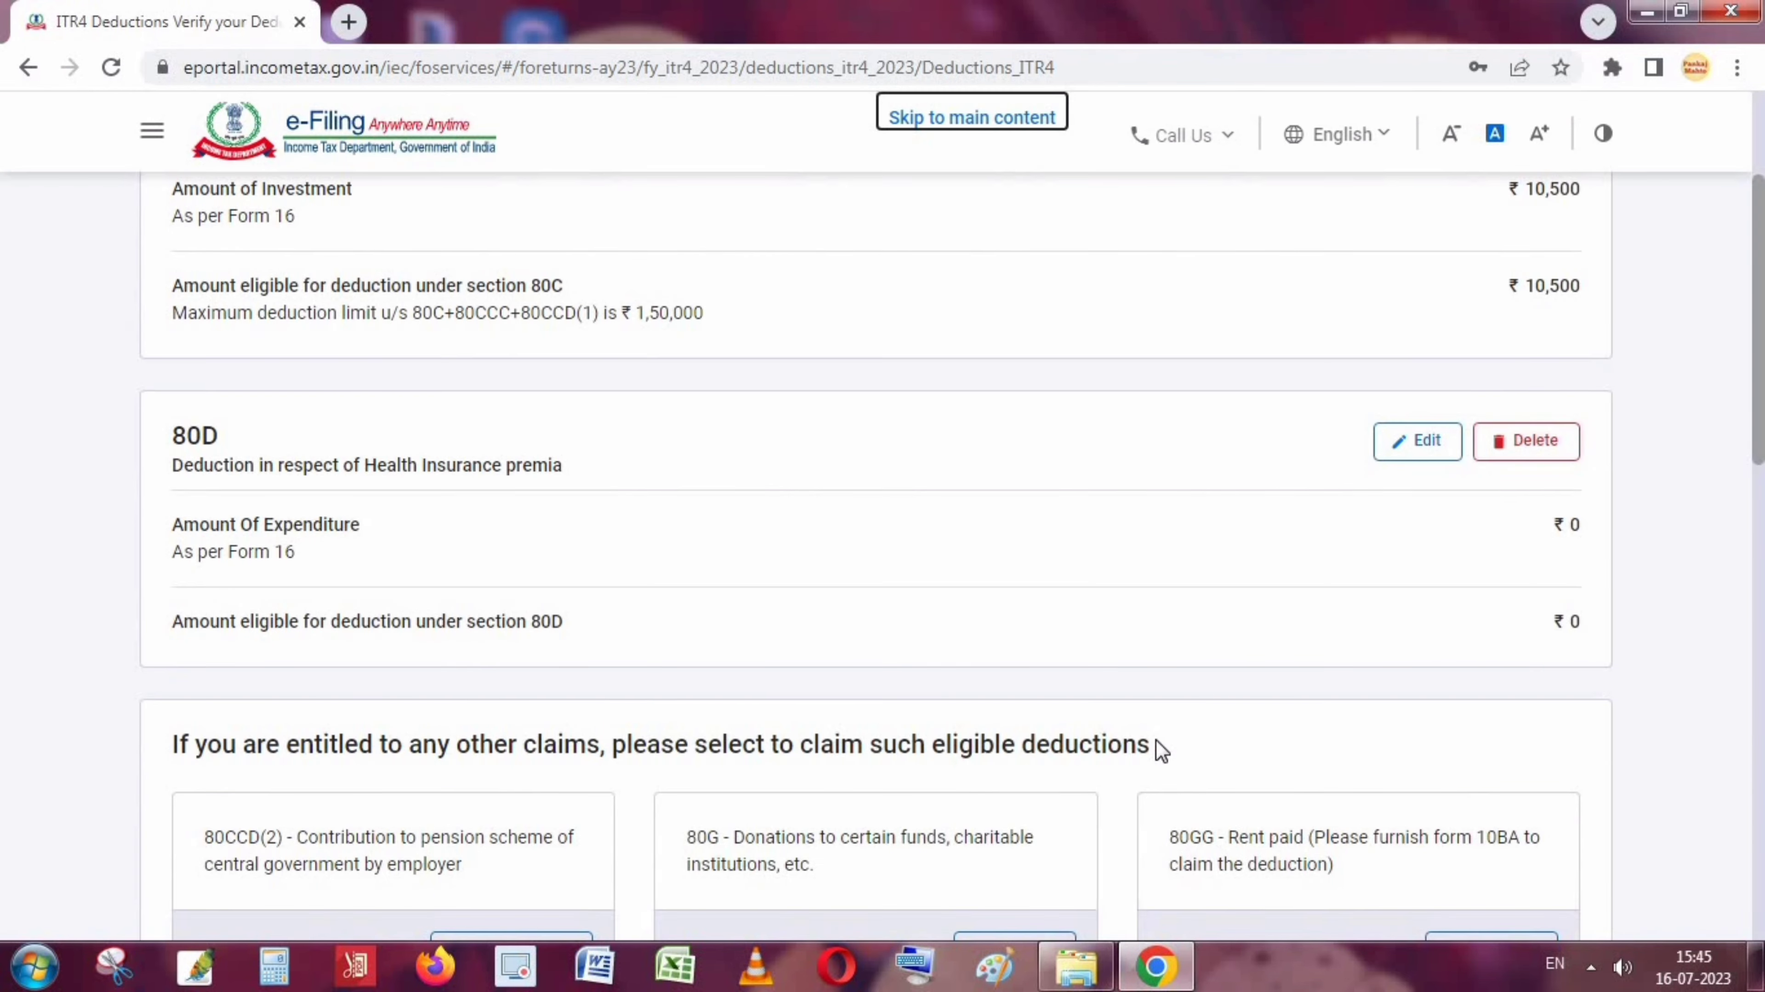
pyautogui.scroll(-8, 1156, 748)
pyautogui.scroll(-4, 1159, 750)
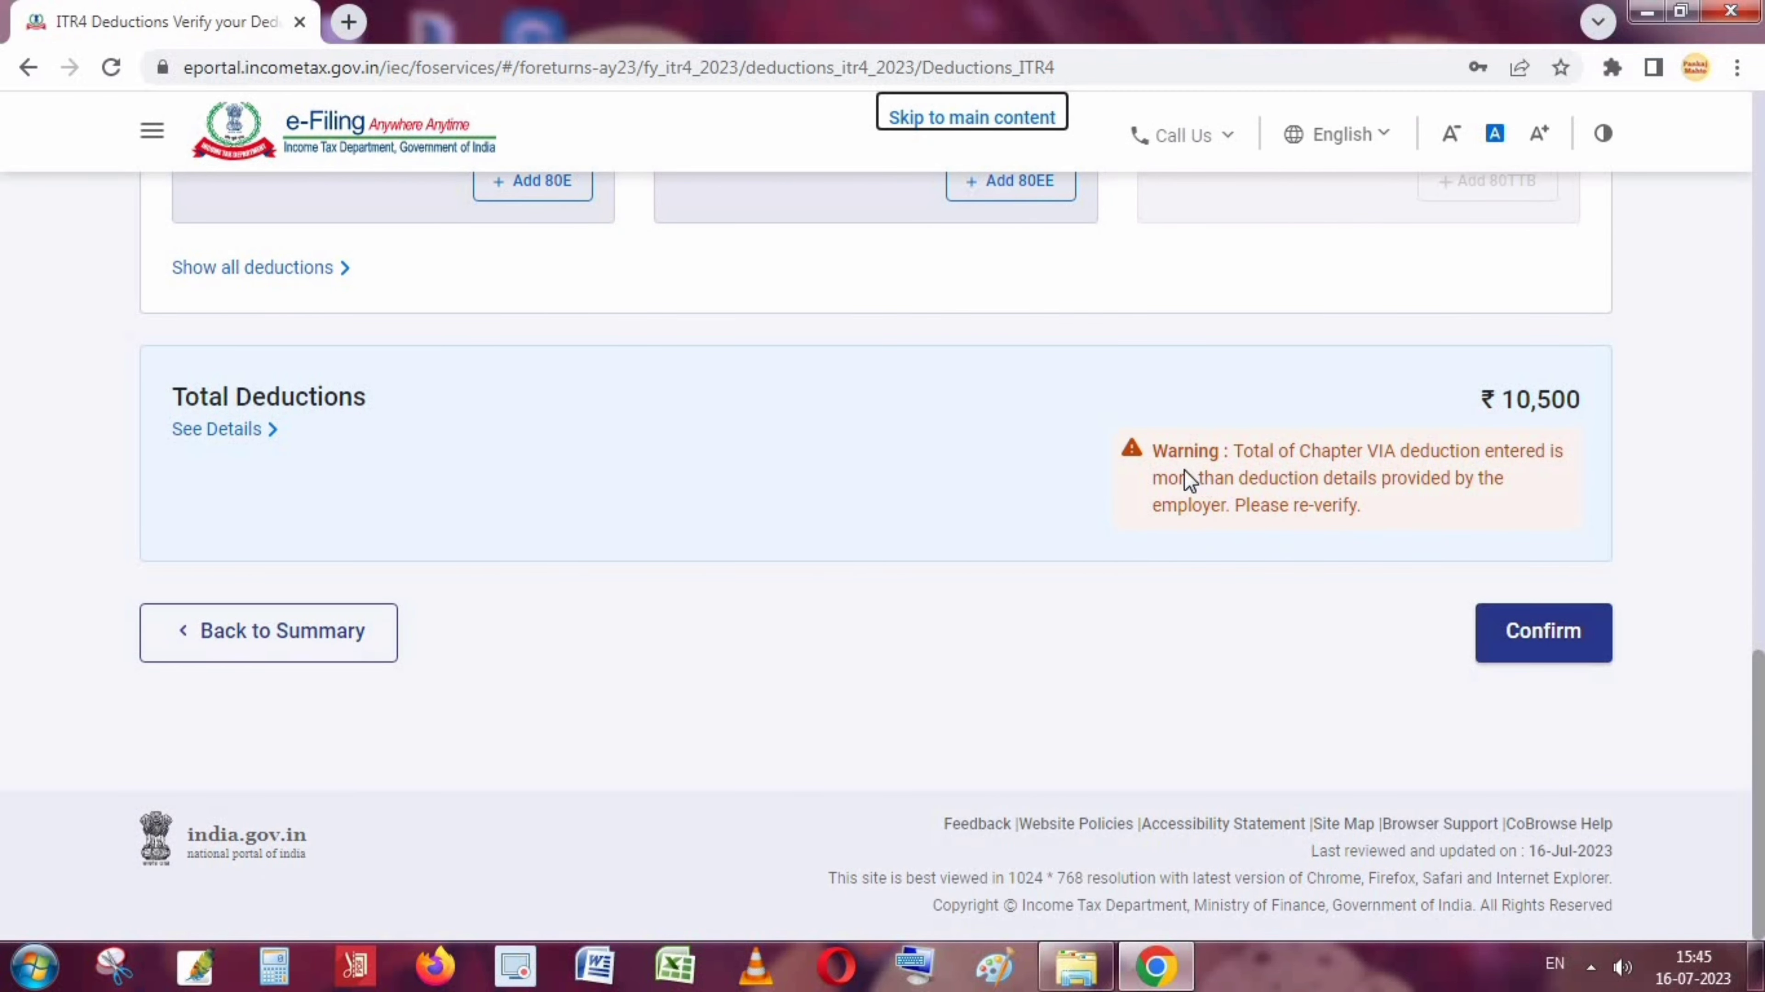
pyautogui.moveTo(1097, 457); pyautogui.dragTo(1394, 560)
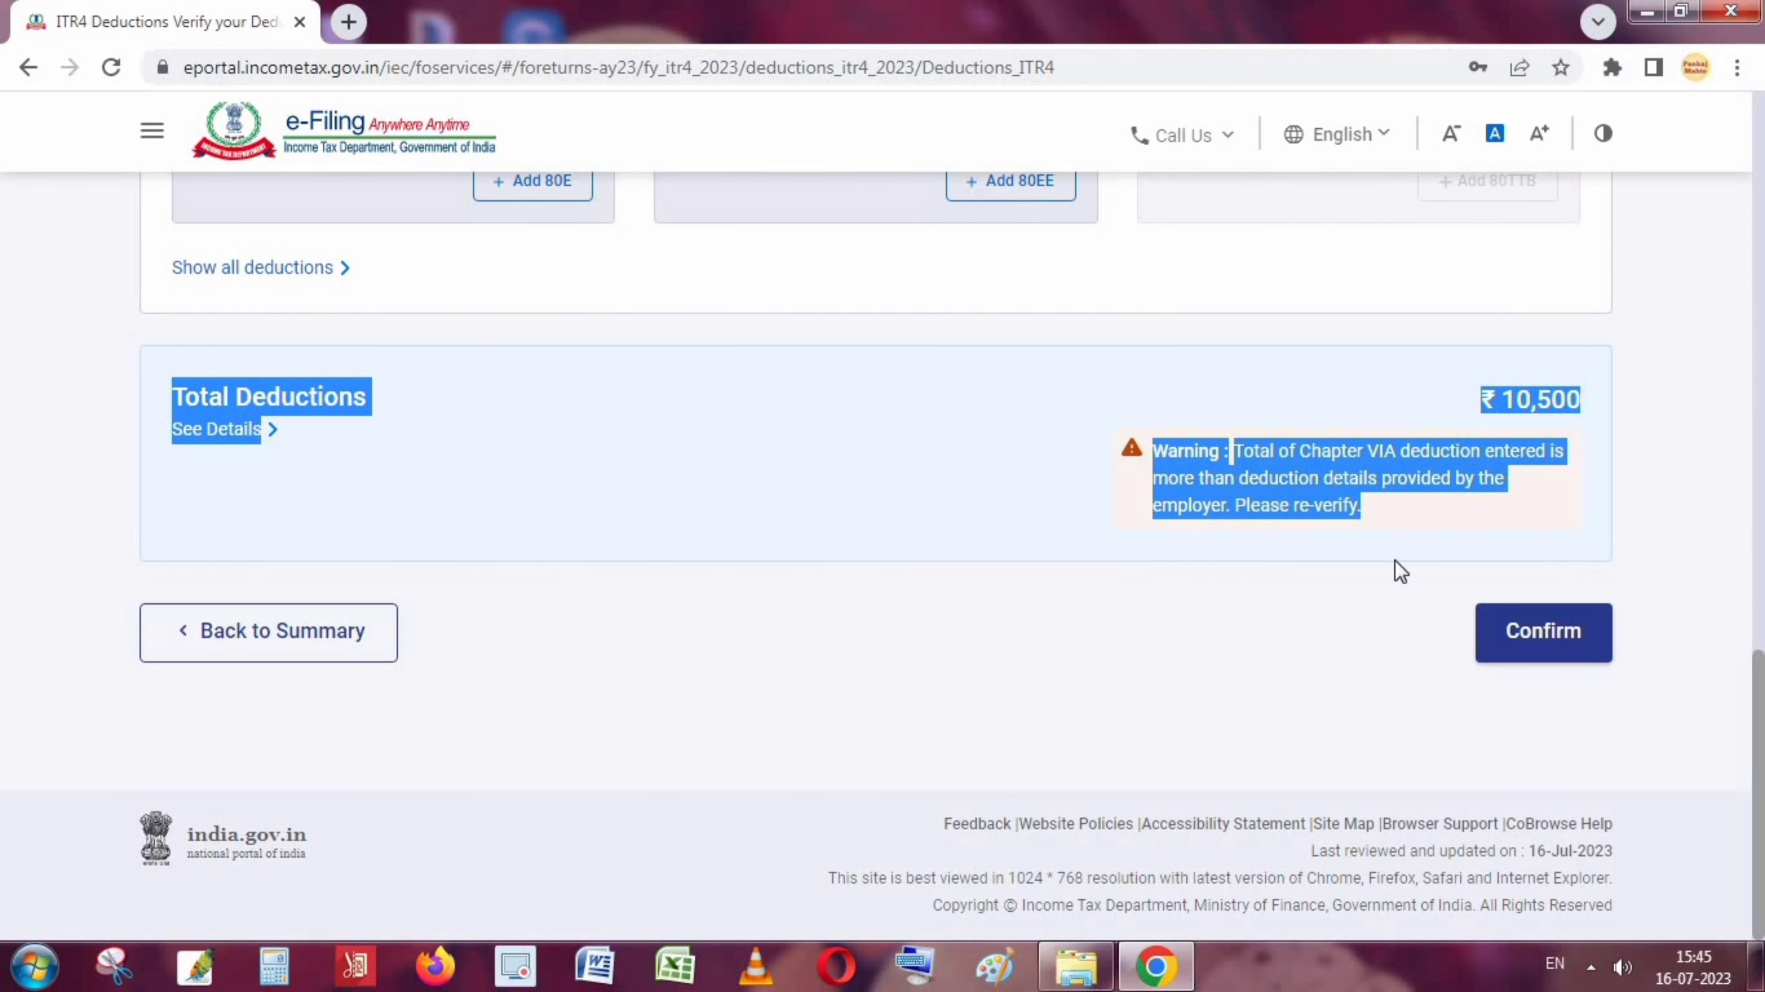
pyautogui.click(1318, 646)
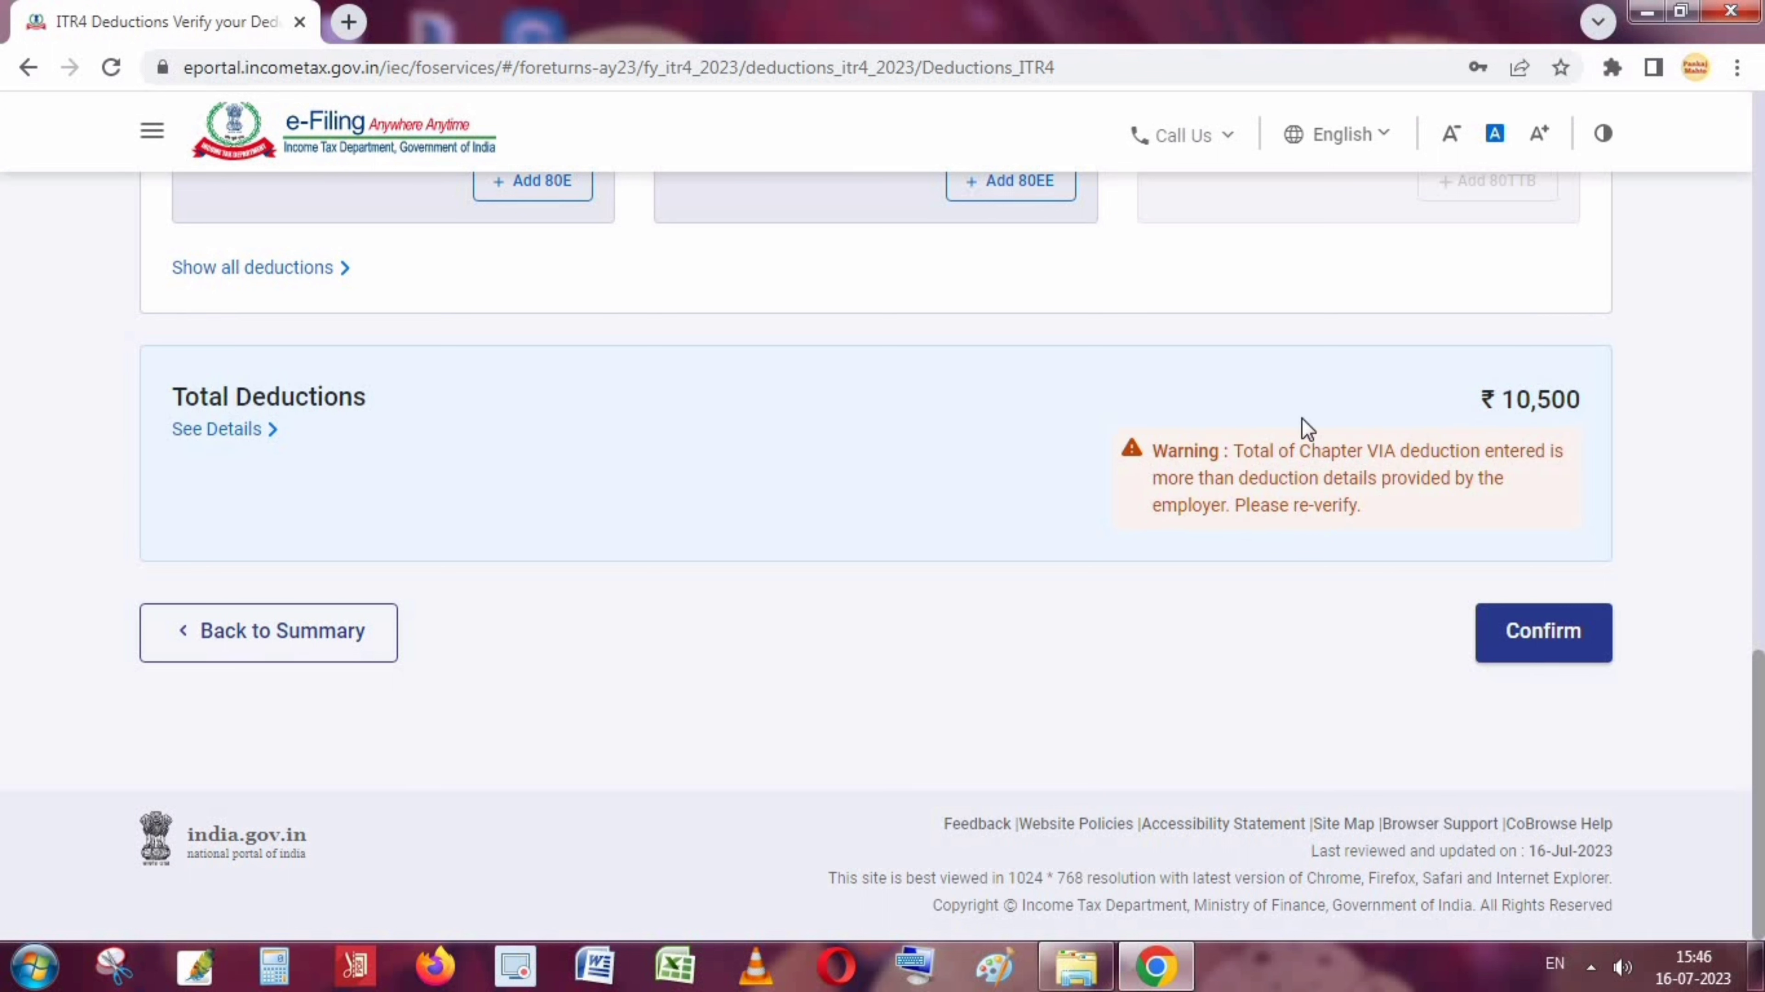
pyautogui.click(1537, 647)
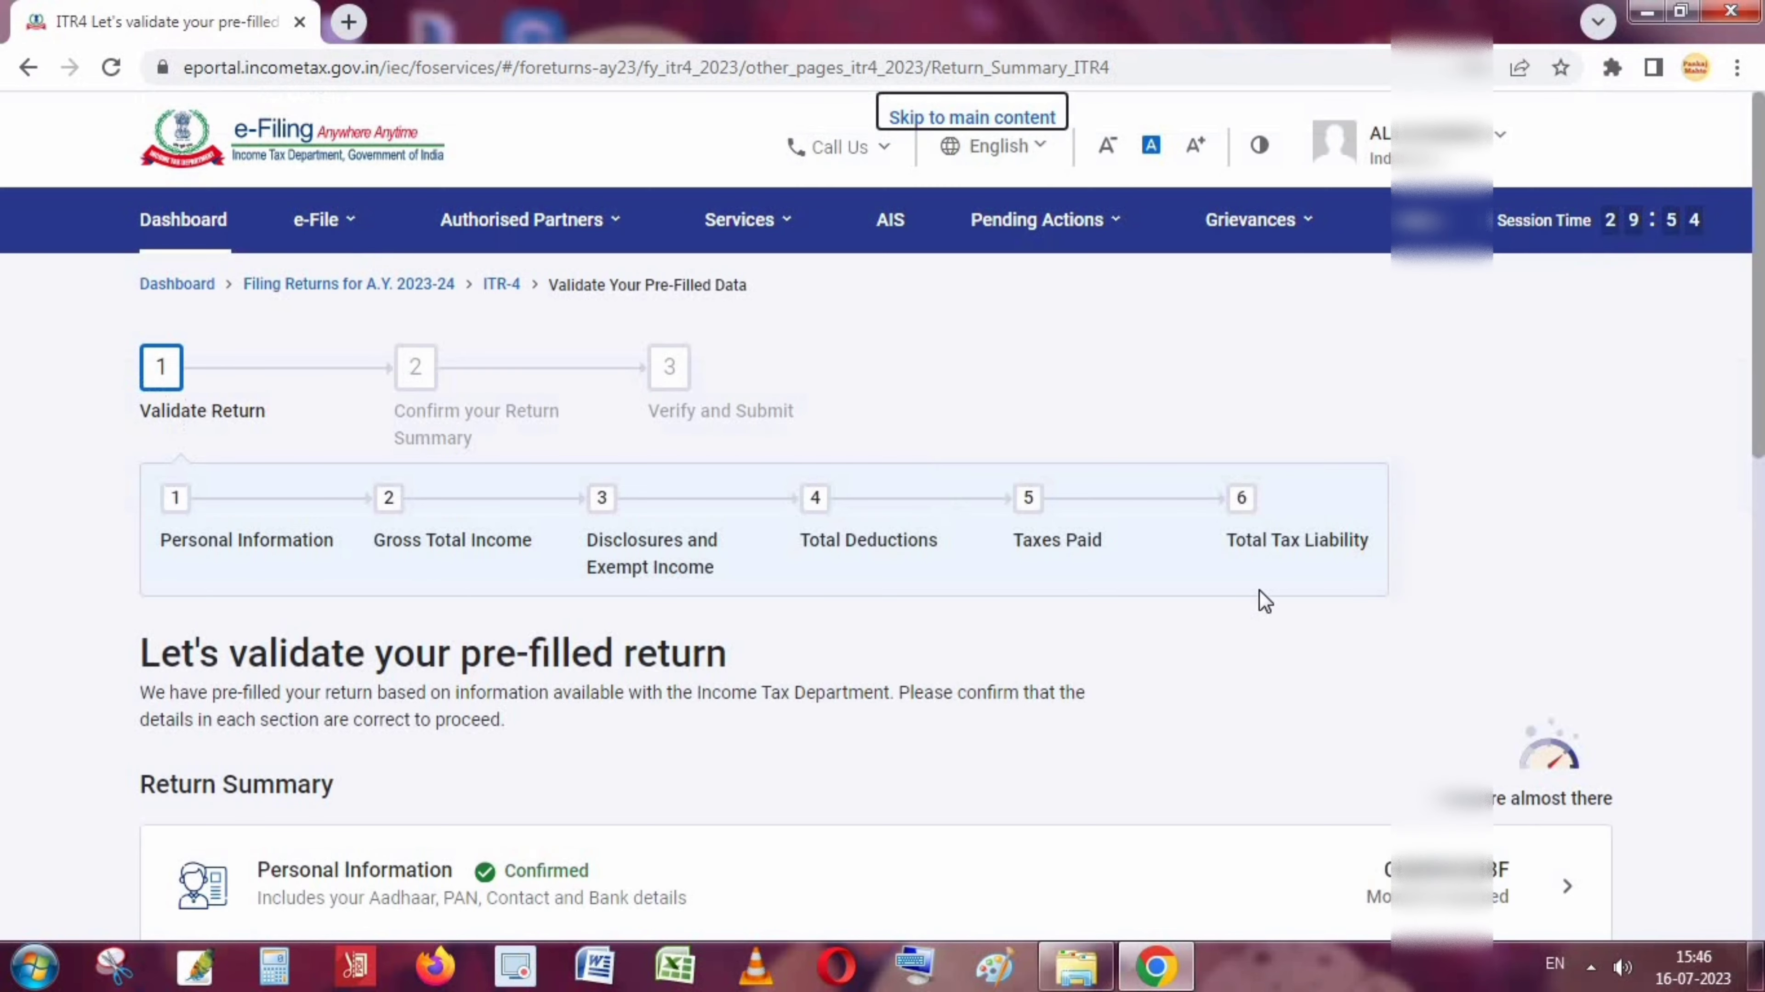
pyautogui.scroll(-10, 1248, 636)
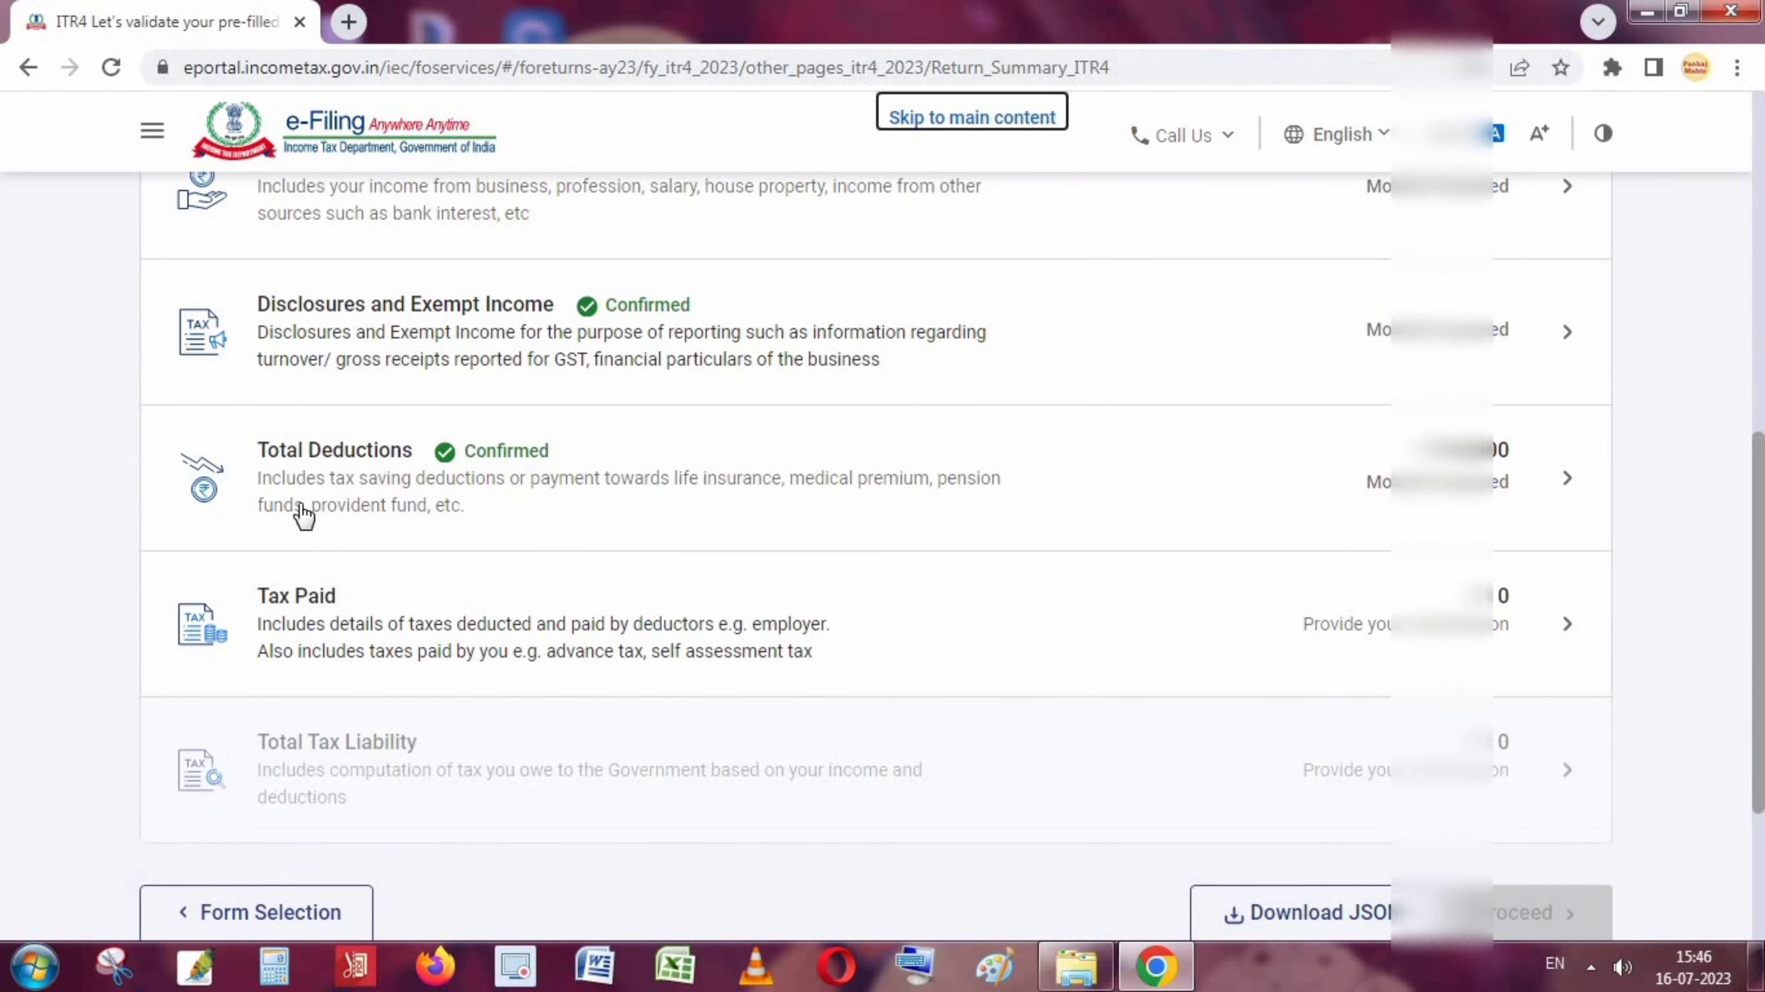
# Open the Tax Paid section from the return summary, check the TDS, TCS and advance tax details, and confirm the section.
pyautogui.scroll(-3, 1420, 568)
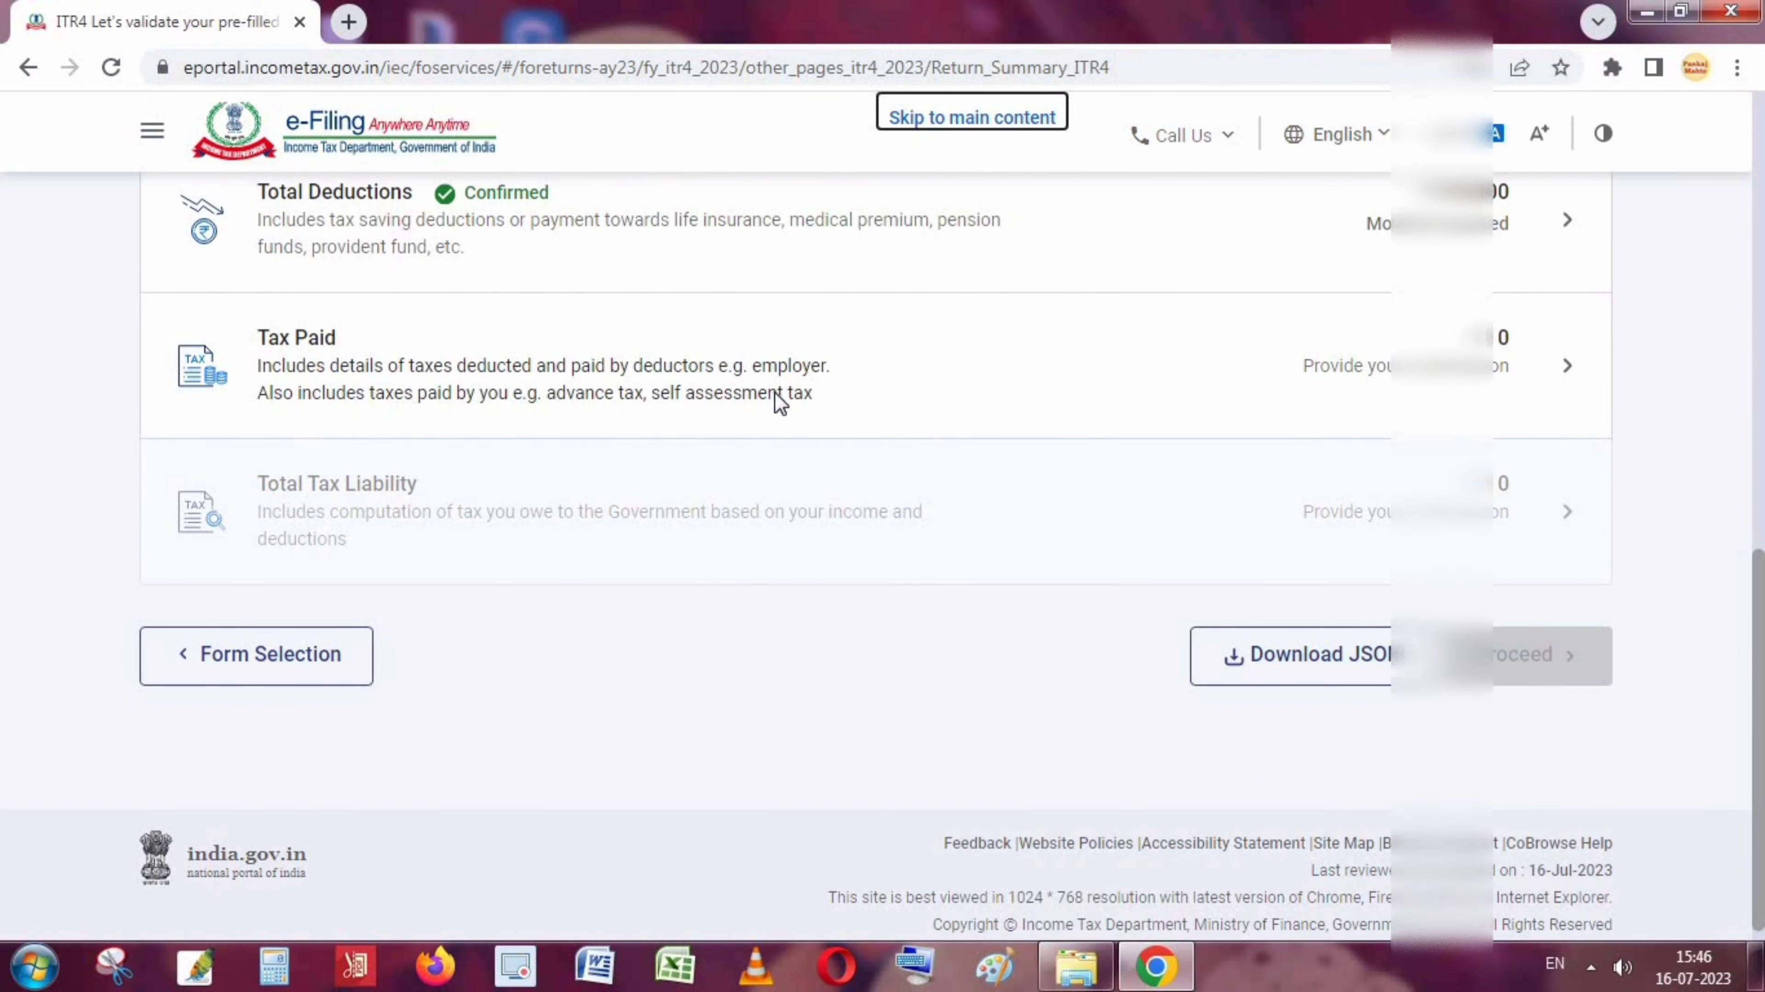
pyautogui.click(1447, 354)
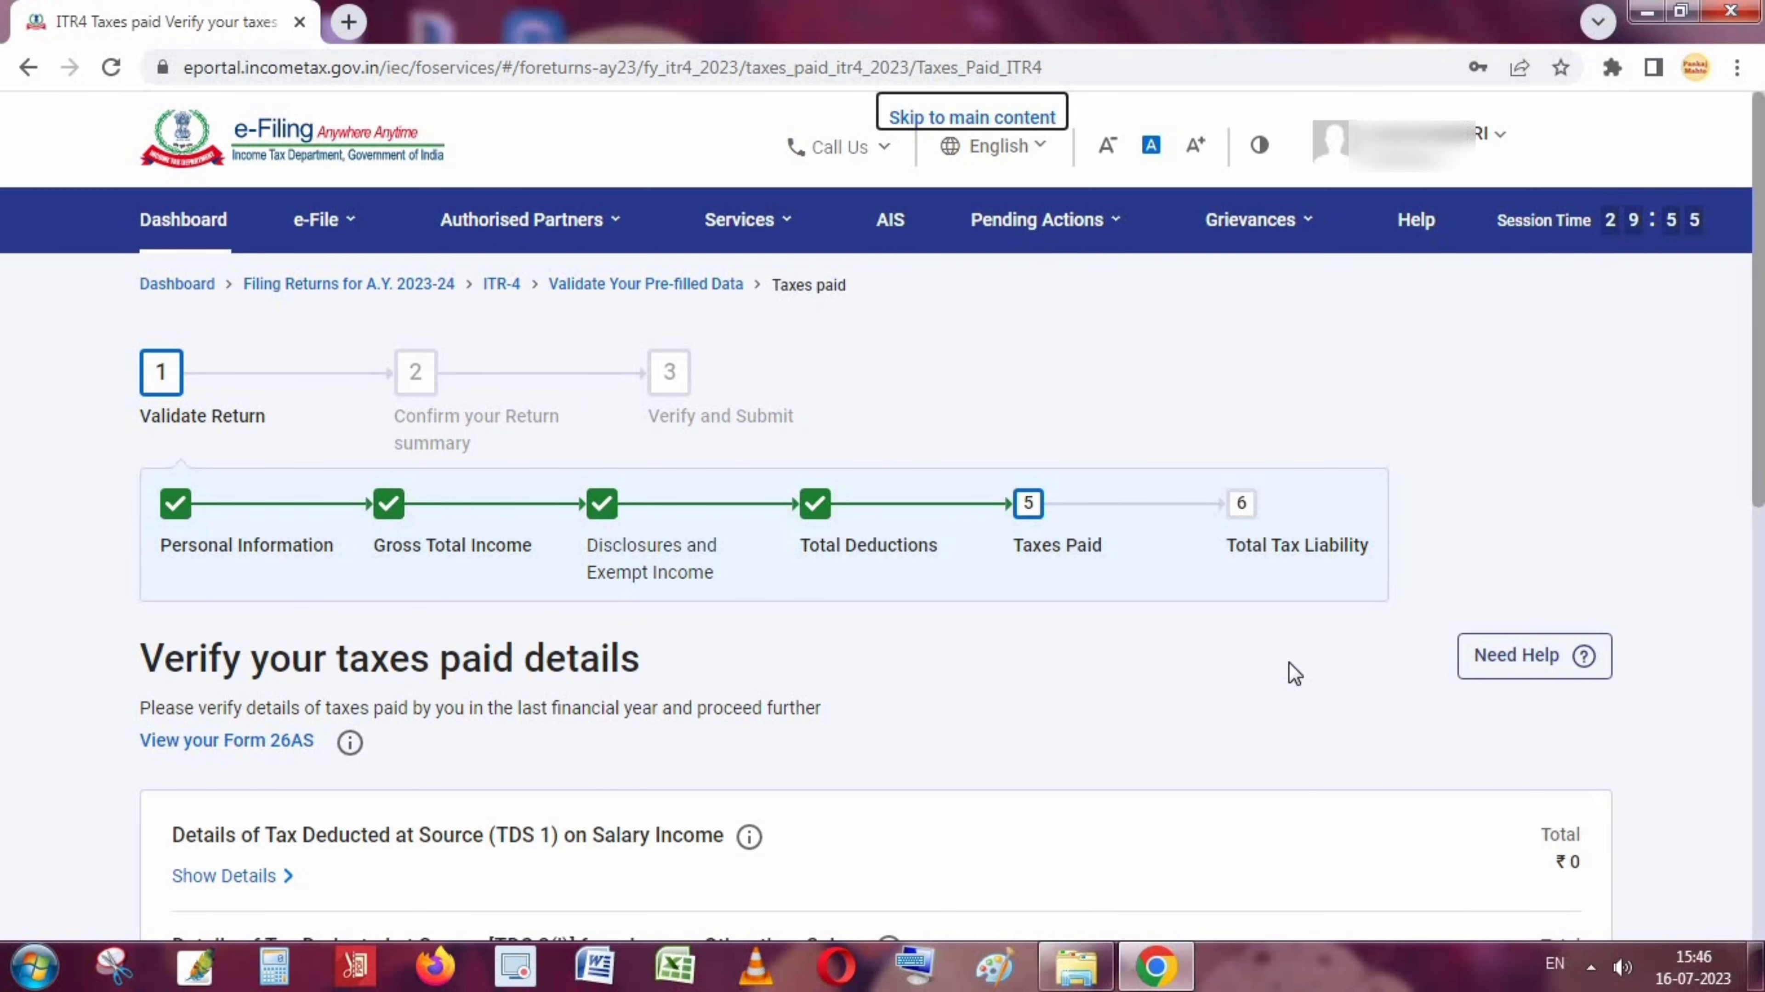
pyautogui.scroll(-6, 1289, 662)
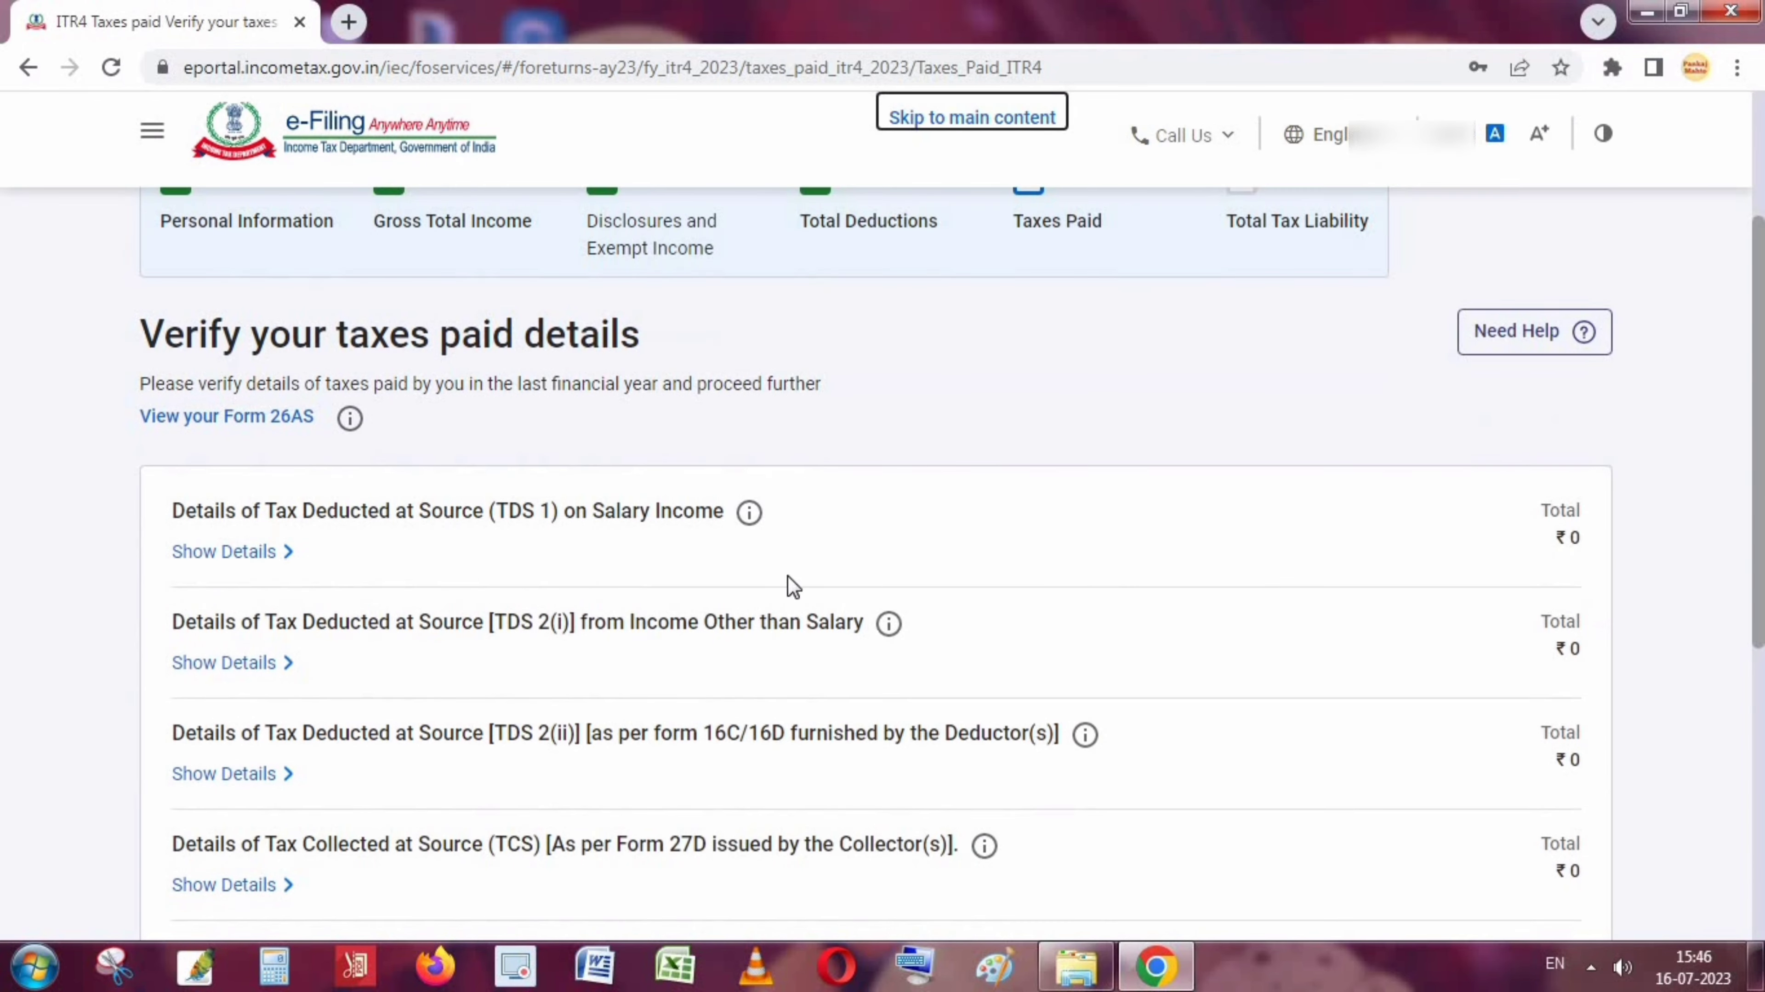
pyautogui.scroll(-5, 996, 453)
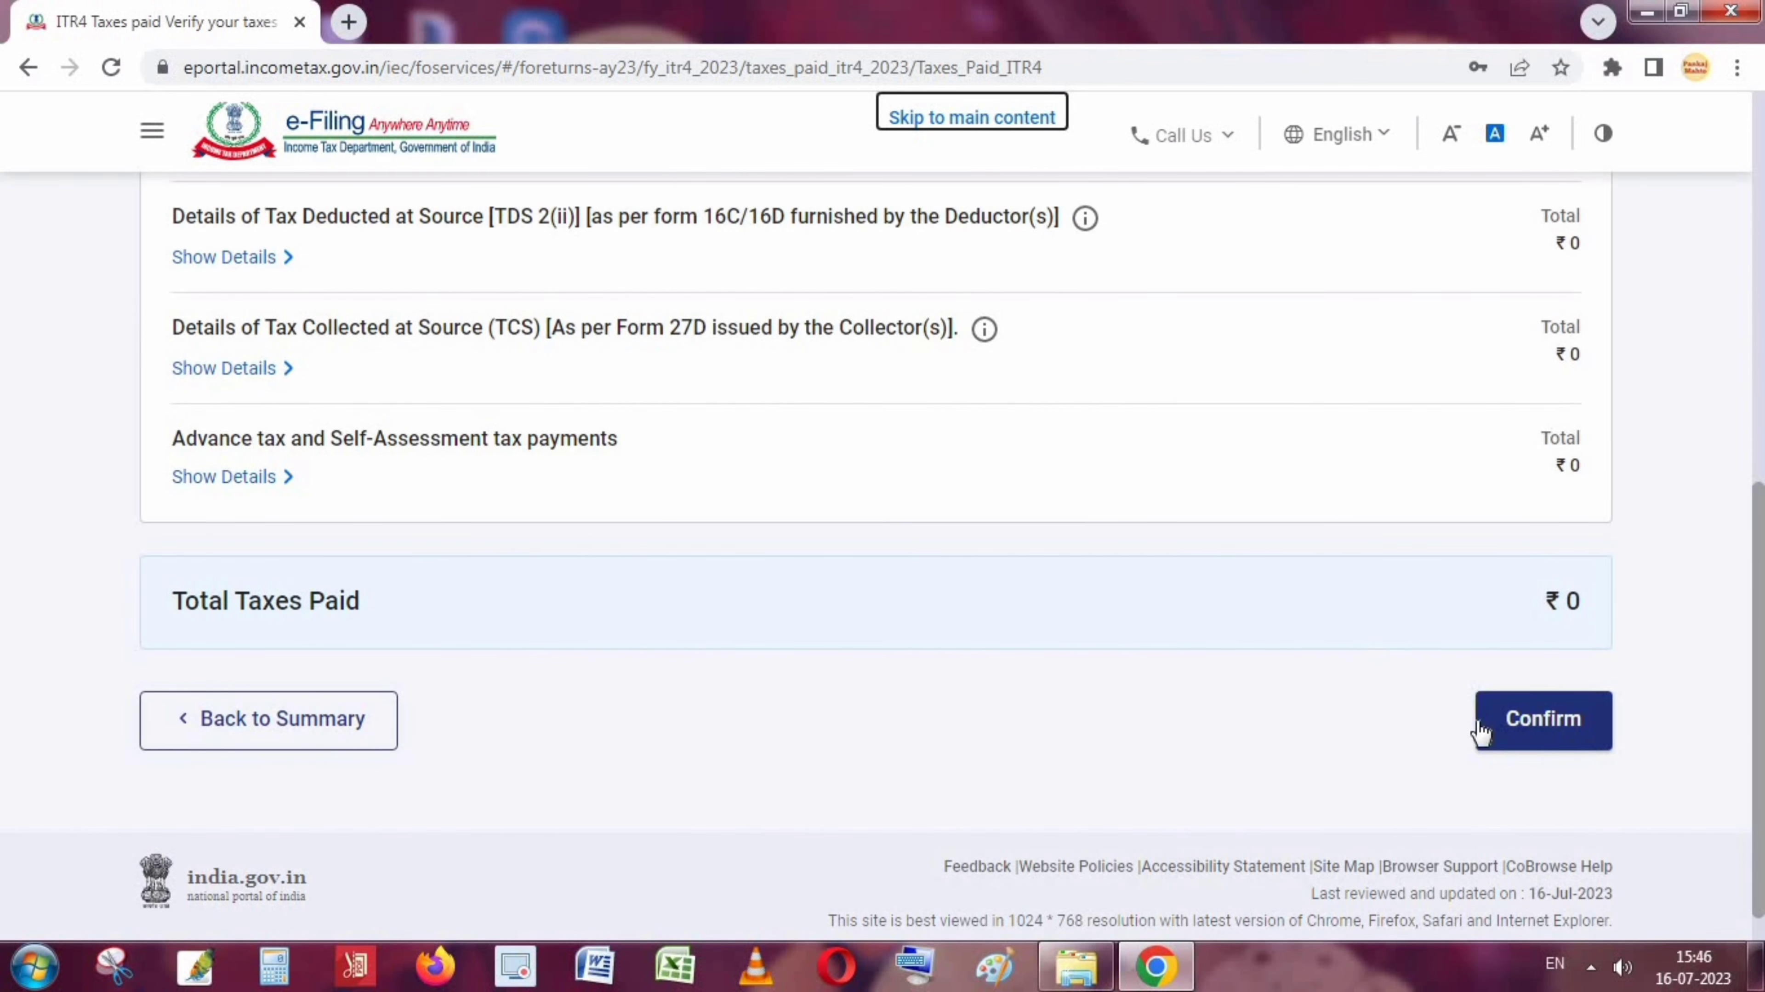
pyautogui.click(1579, 722)
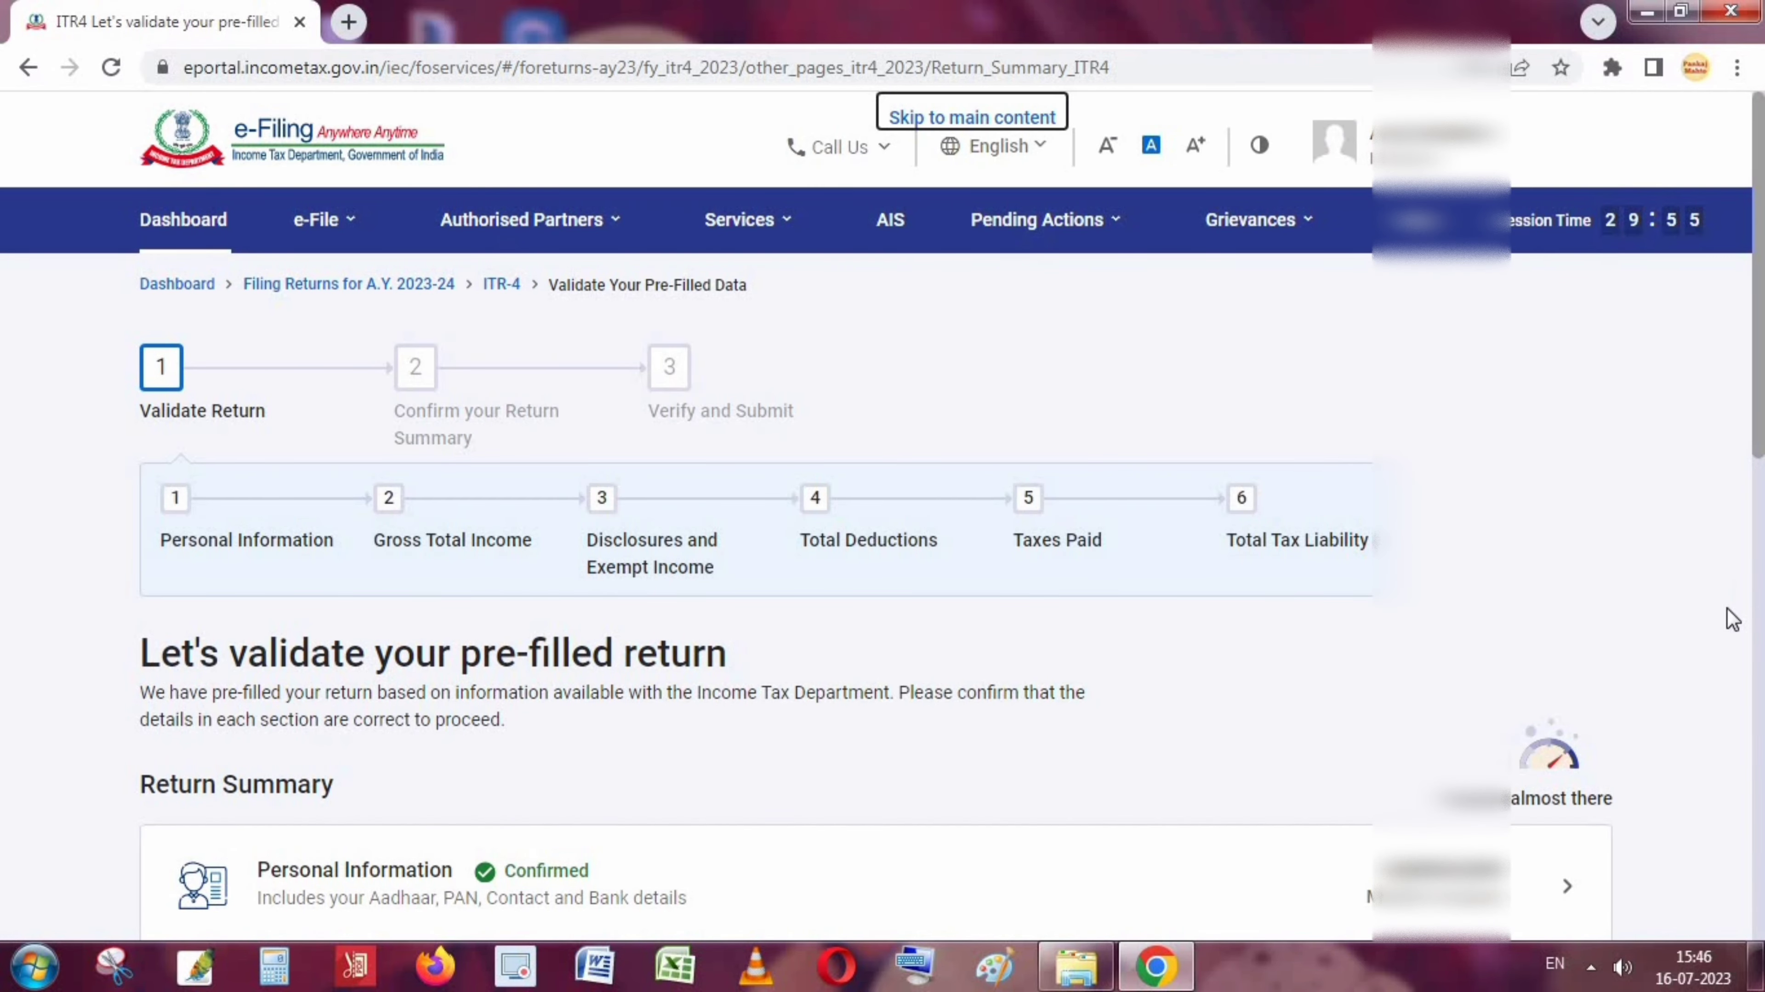
# Open the Total Tax Liability section, review the computation of income, tax, interest and fees, and confirm the section.
pyautogui.scroll(-10, 1281, 540)
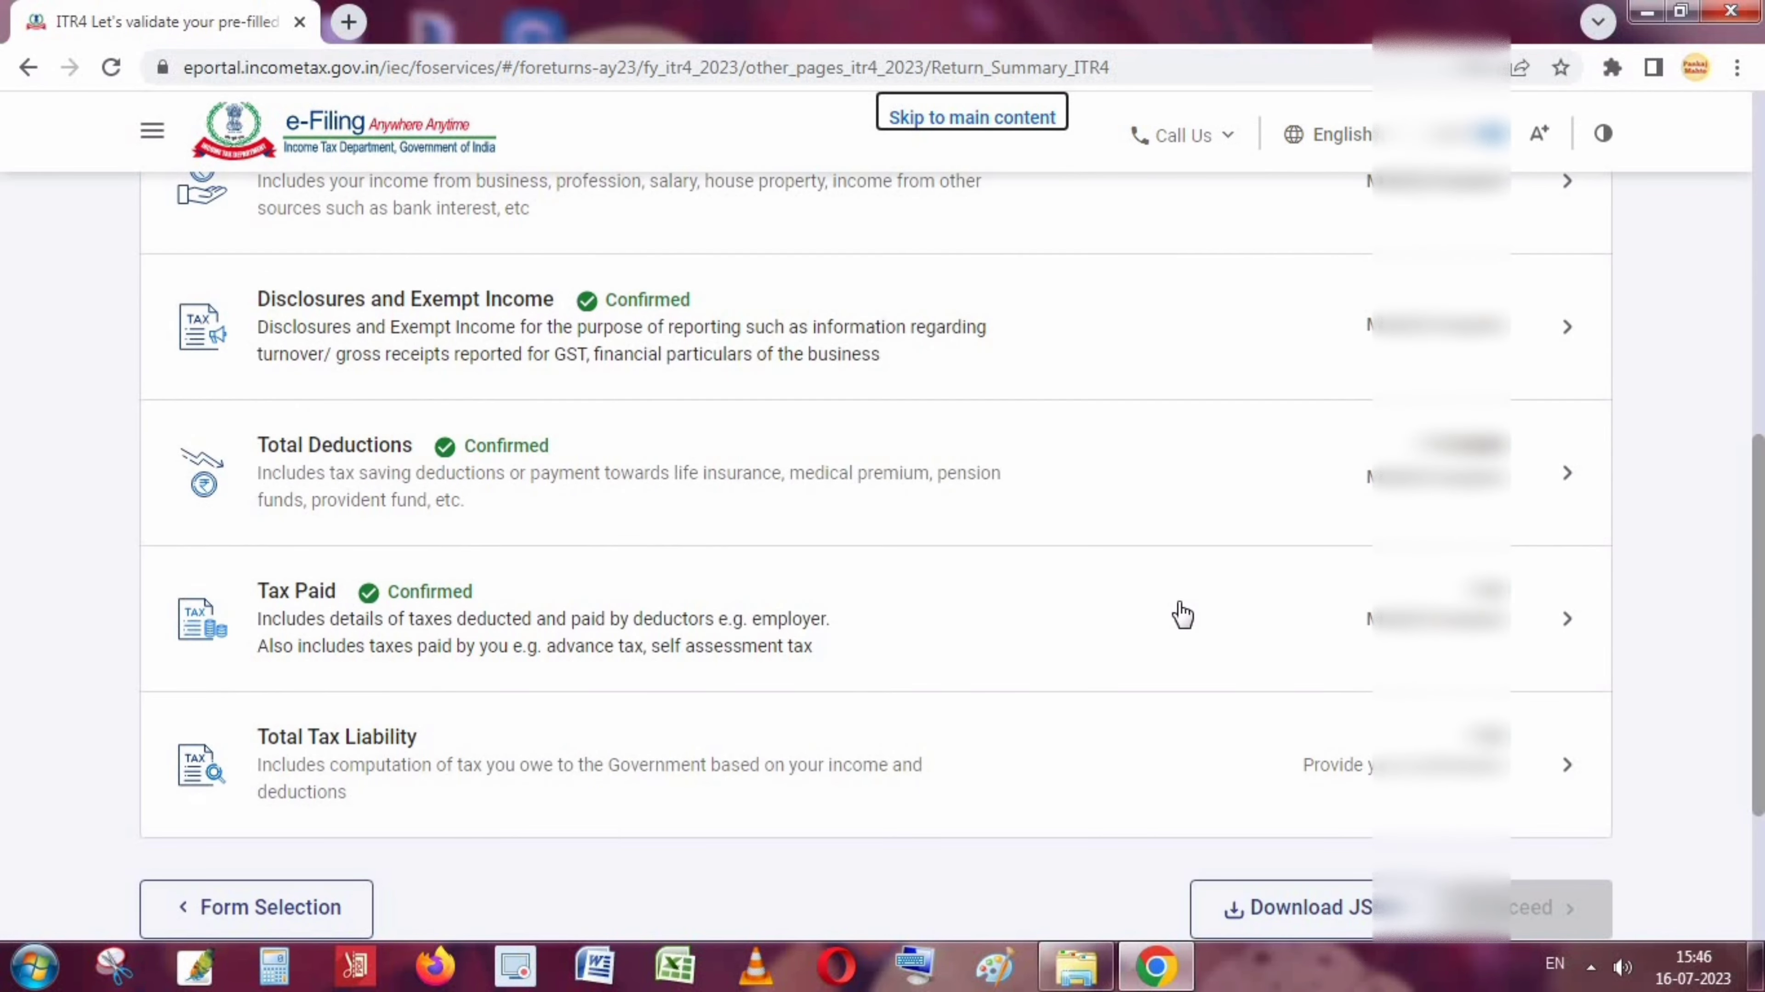
pyautogui.scroll(-3, 1022, 643)
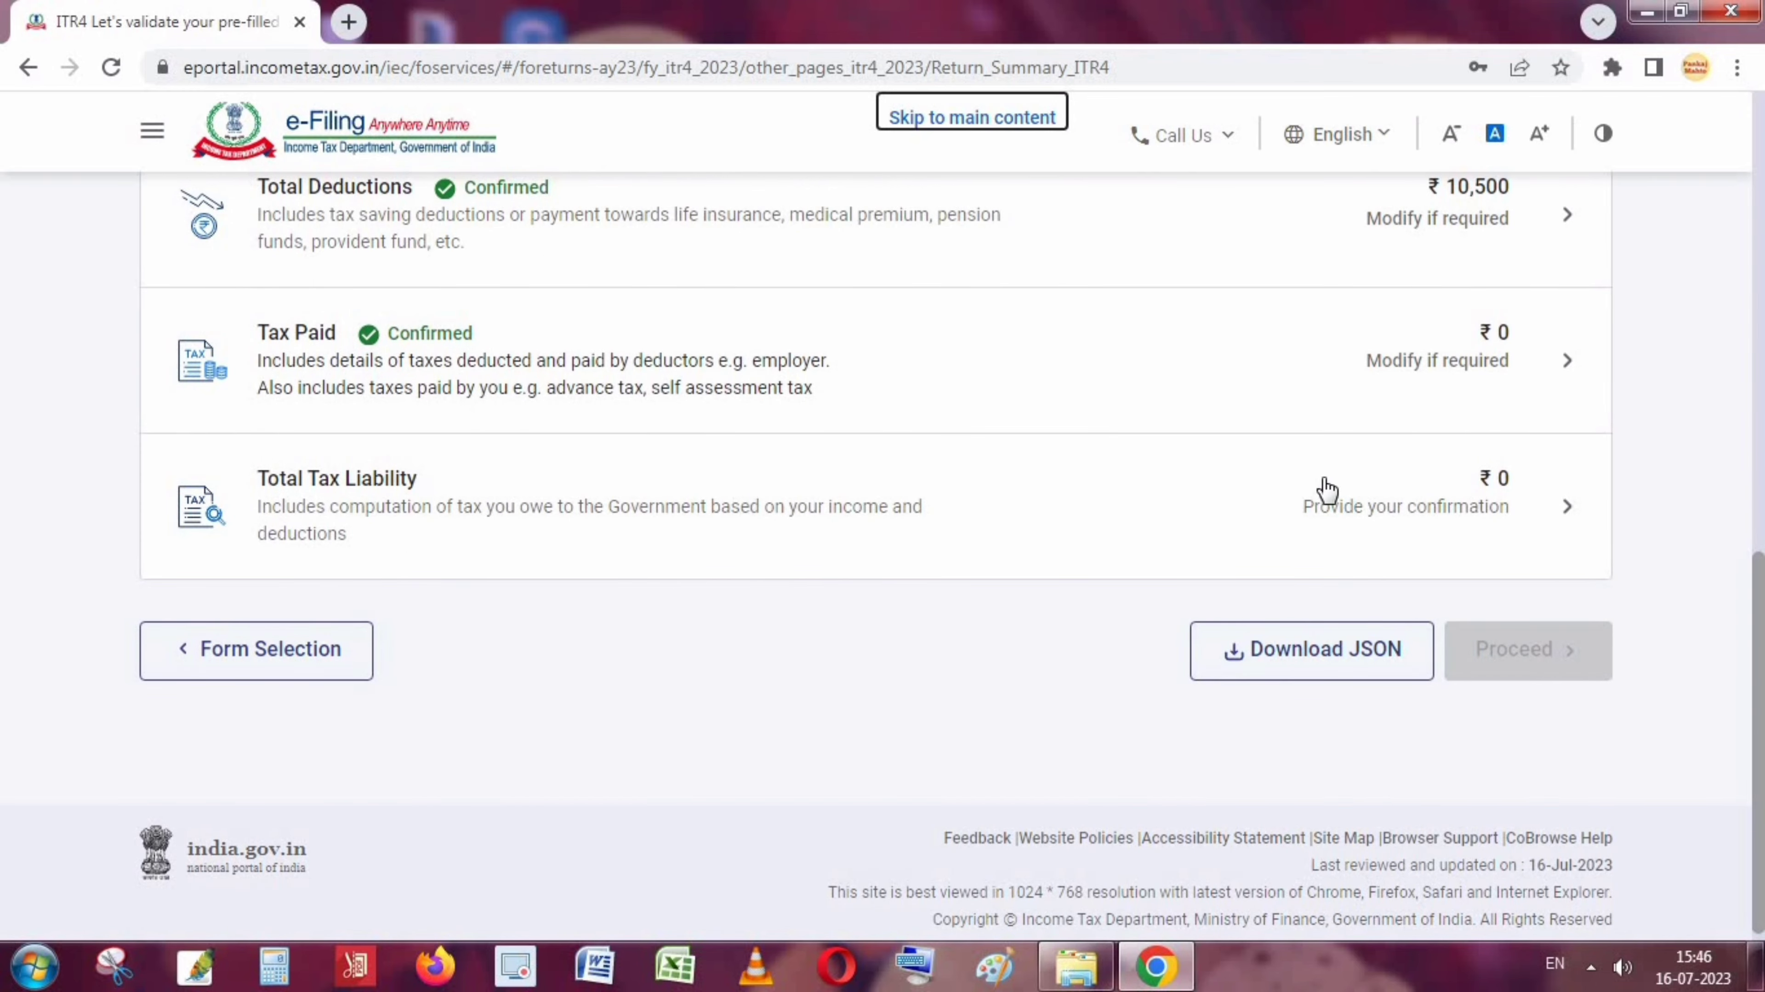
pyautogui.click(1353, 496)
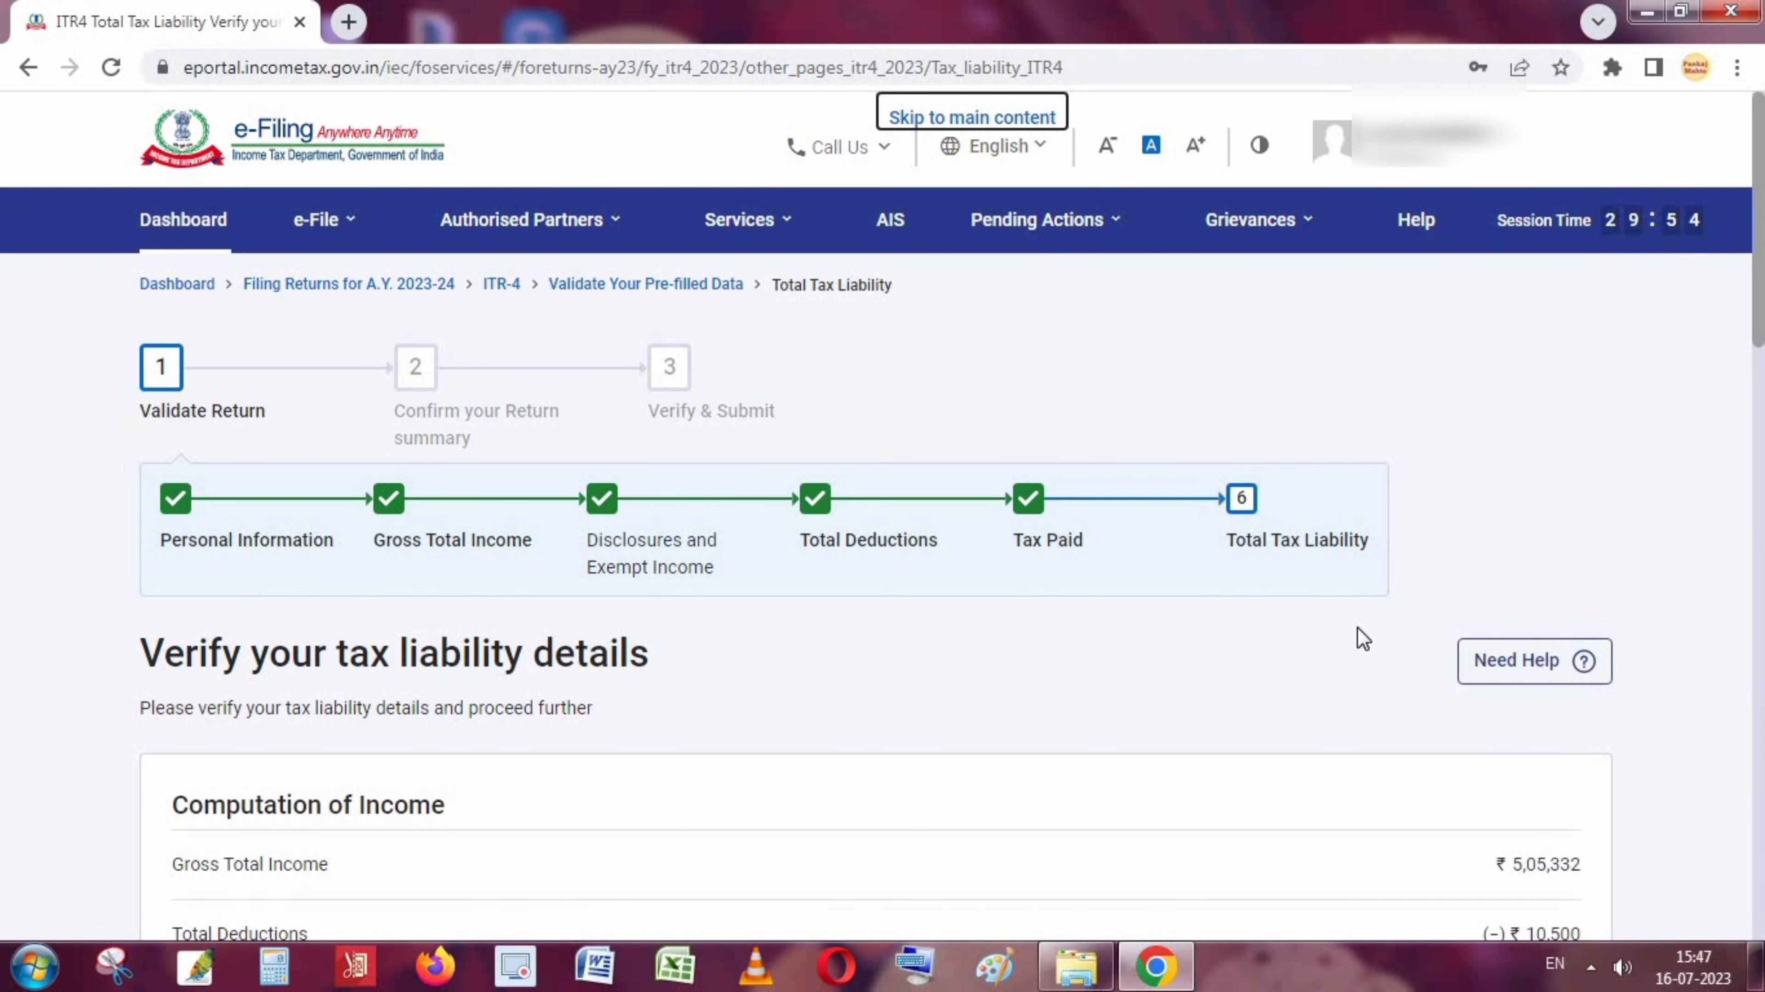
pyautogui.scroll(-20, 1438, 639)
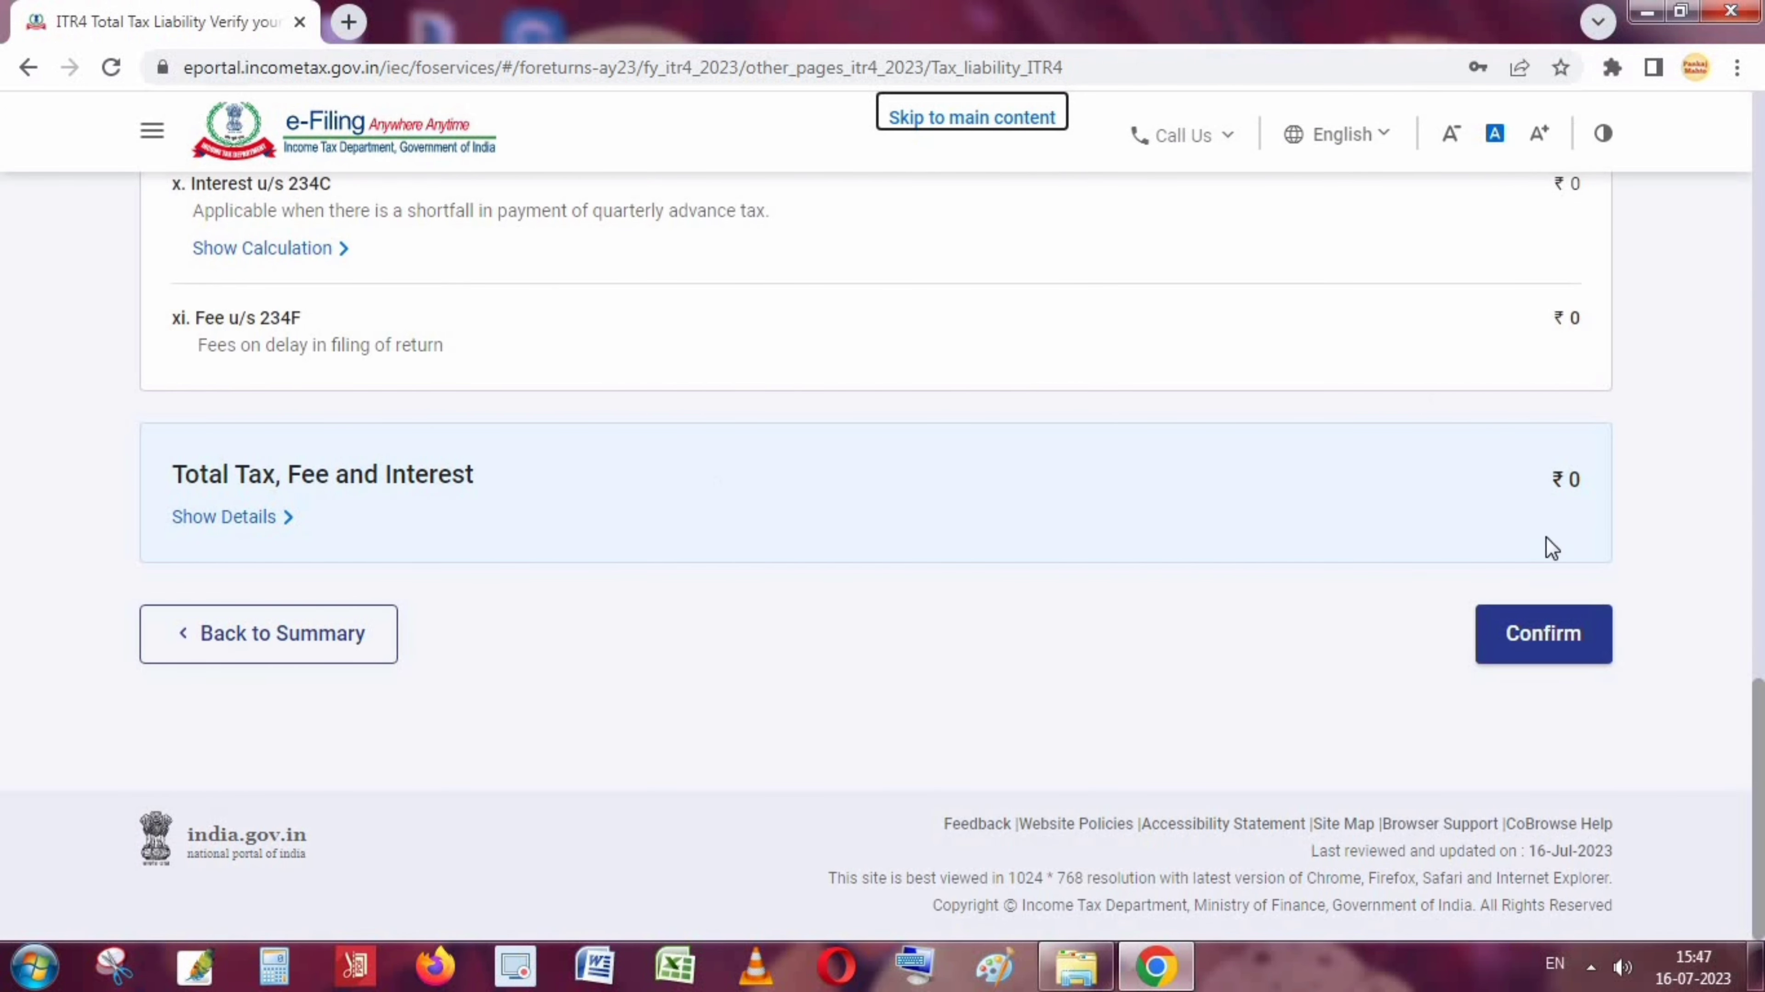
pyautogui.scroll(5, 1458, 614)
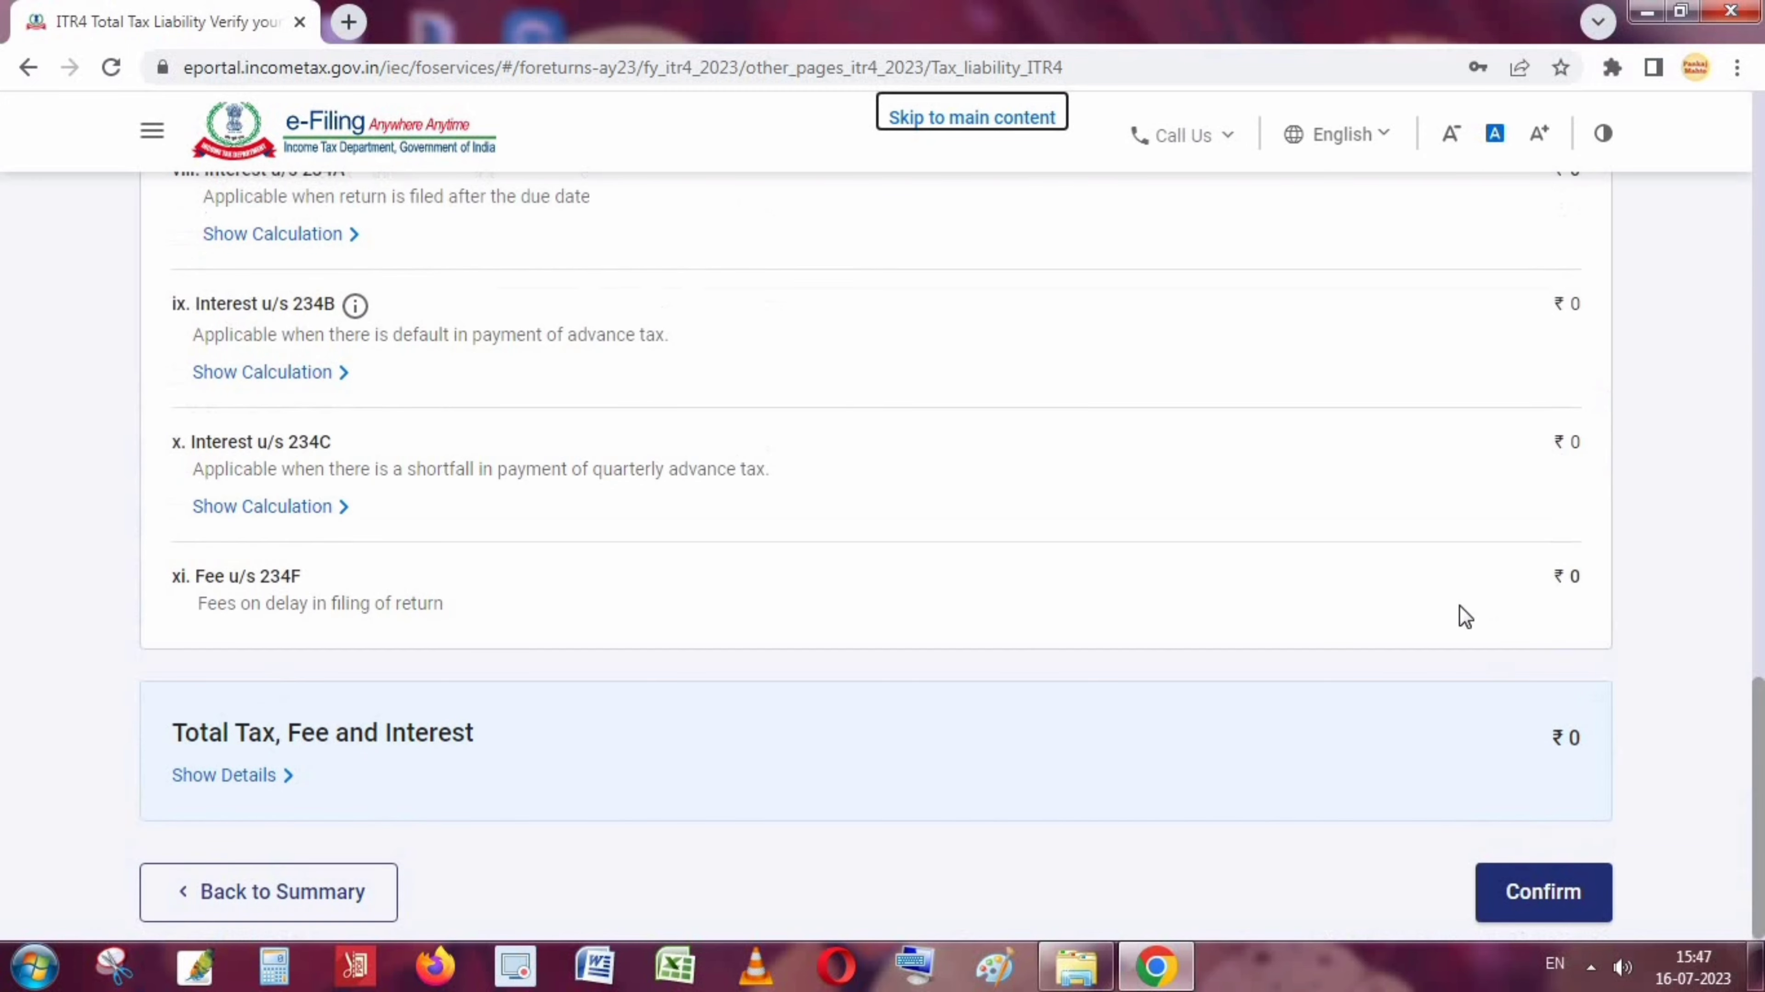
pyautogui.scroll(3, 1446, 615)
pyautogui.scroll(5, 976, 619)
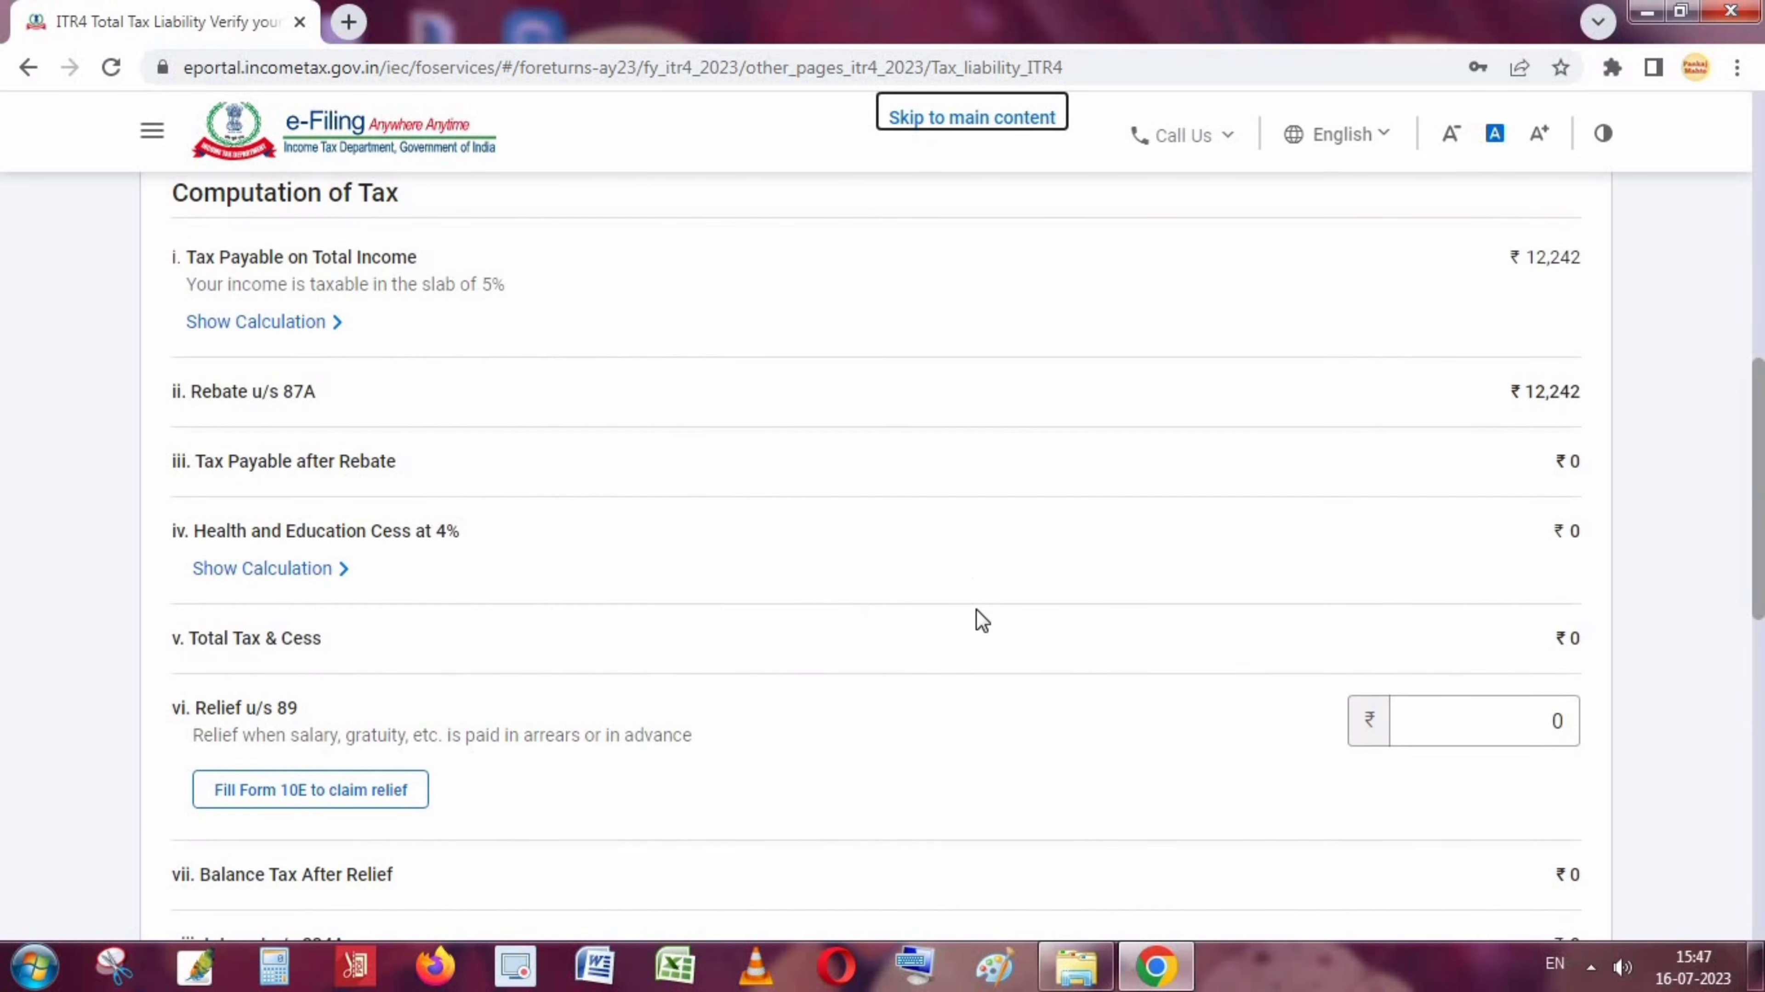
pyautogui.scroll(-15, 986, 622)
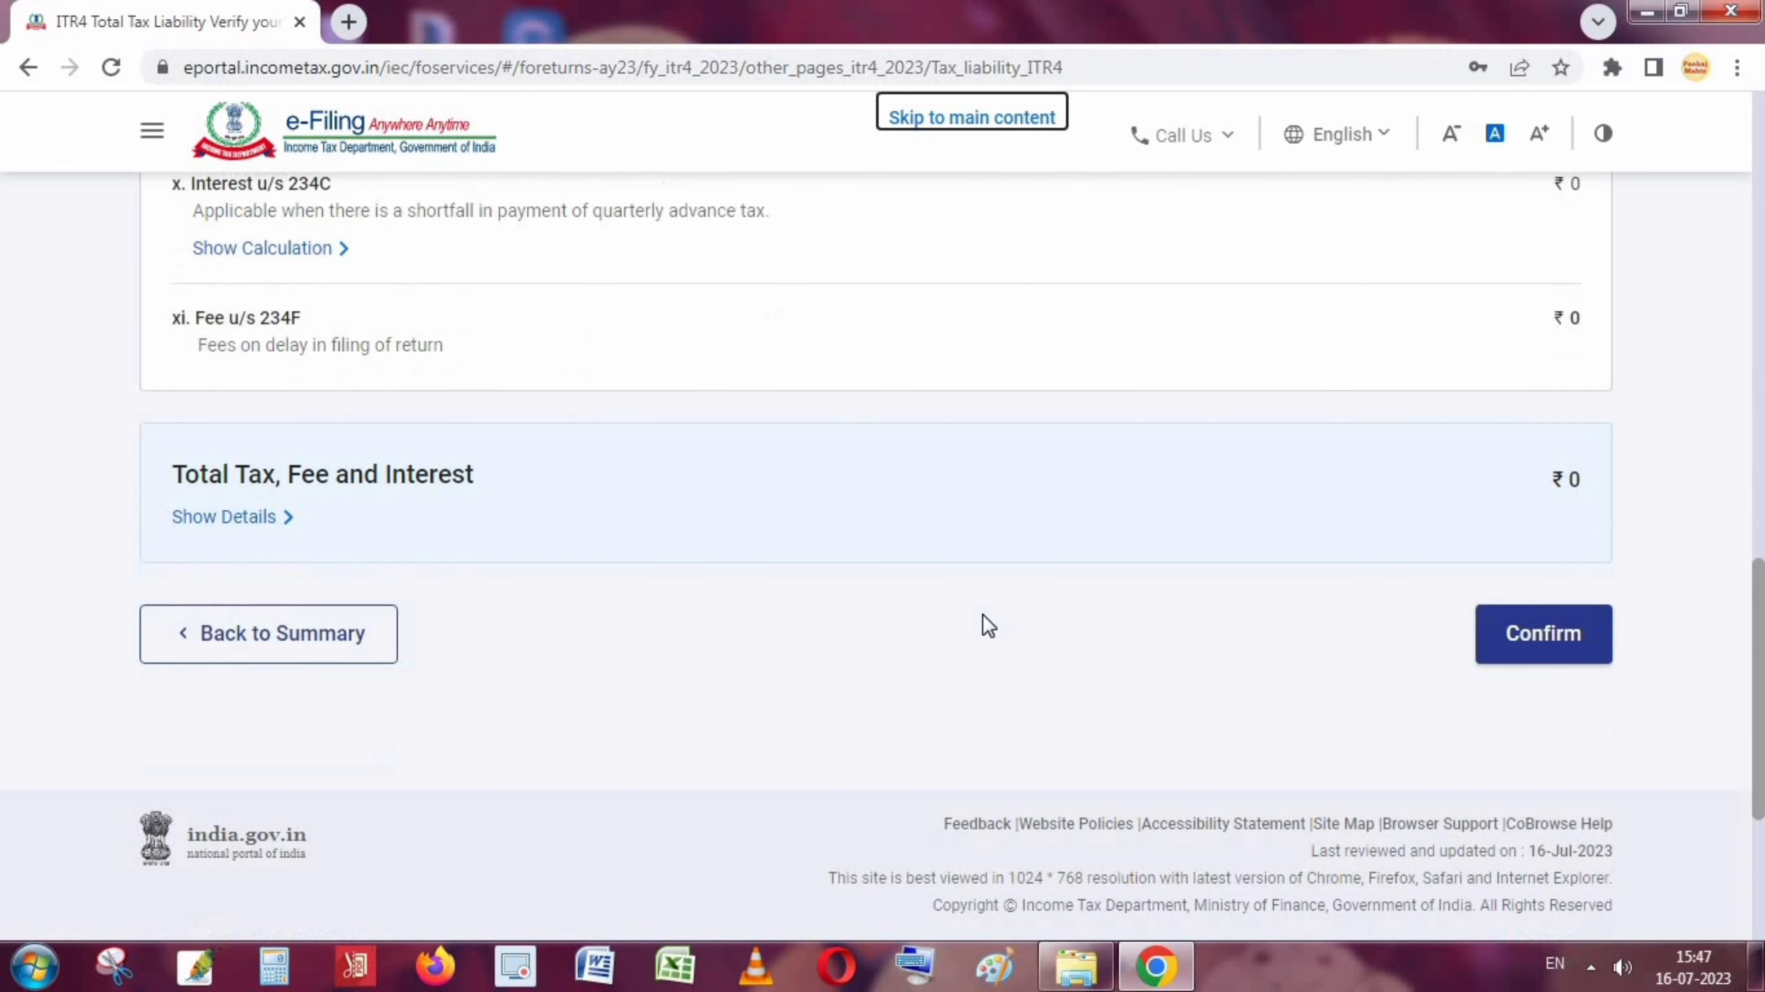
pyautogui.click(1509, 637)
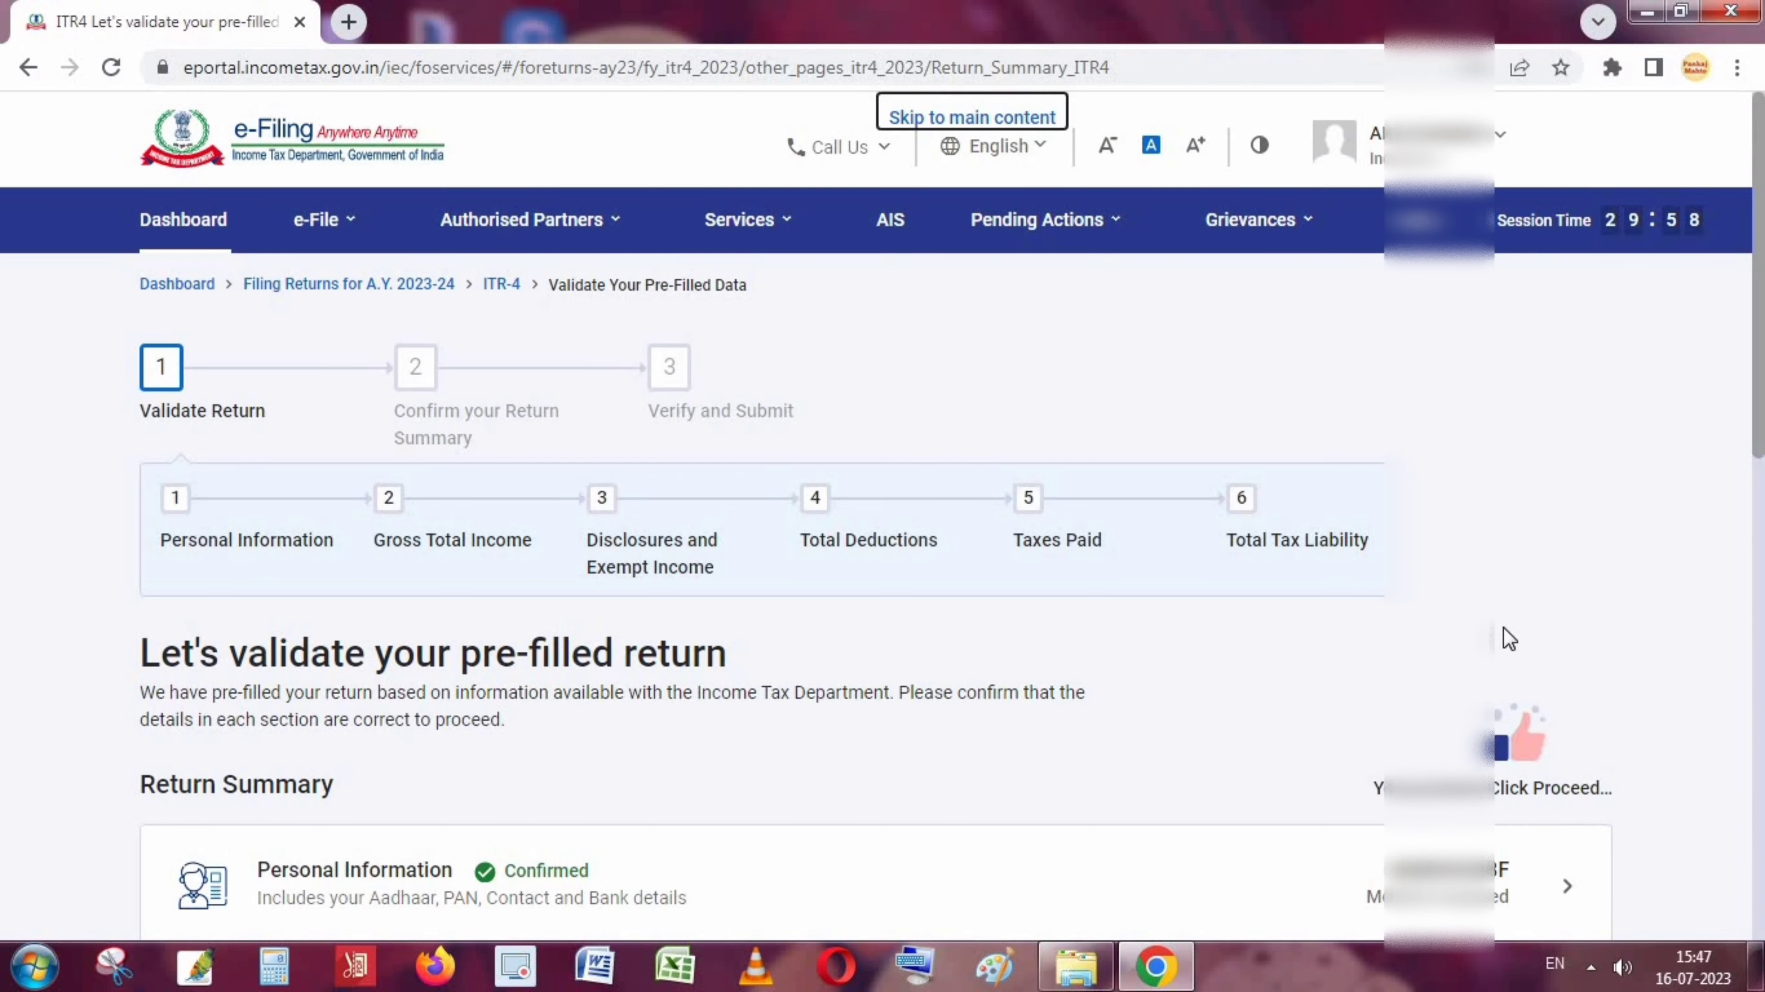
# Check the status of all sections in the return summary and proceed to the tax summary.
pyautogui.scroll(-13, 881, 556)
pyautogui.scroll(8, 881, 556)
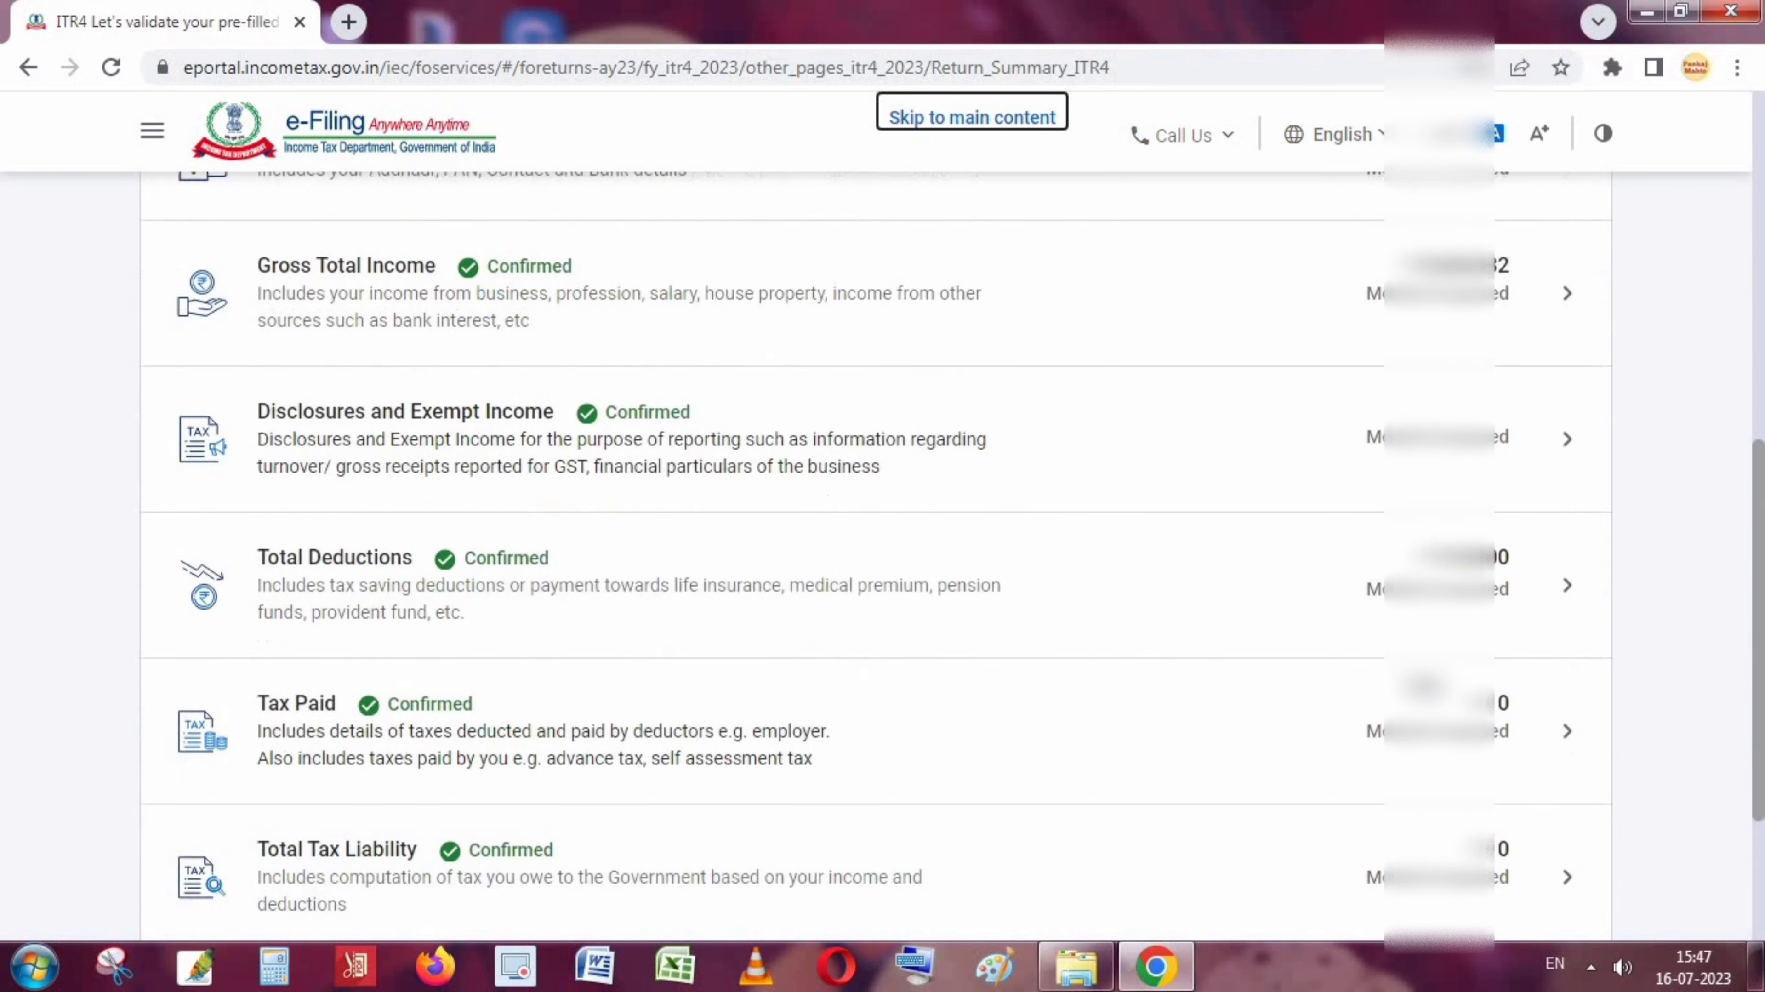
pyautogui.scroll(-8, 803, 473)
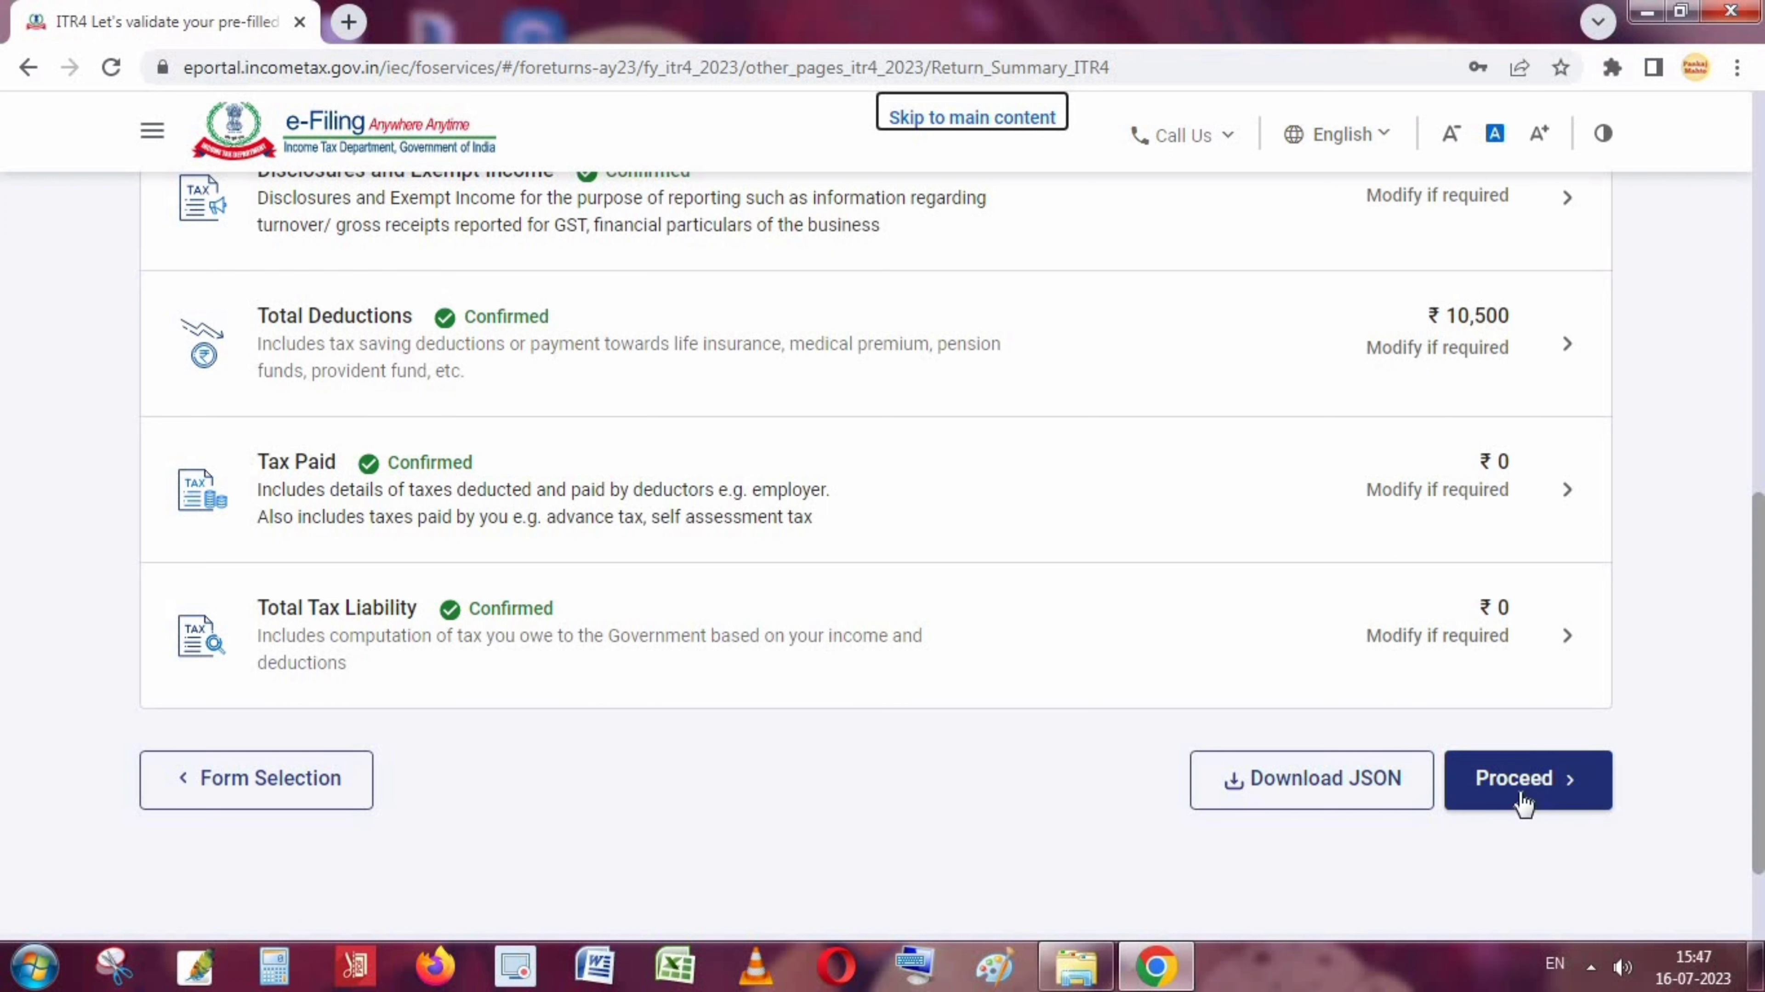
pyautogui.click(1551, 792)
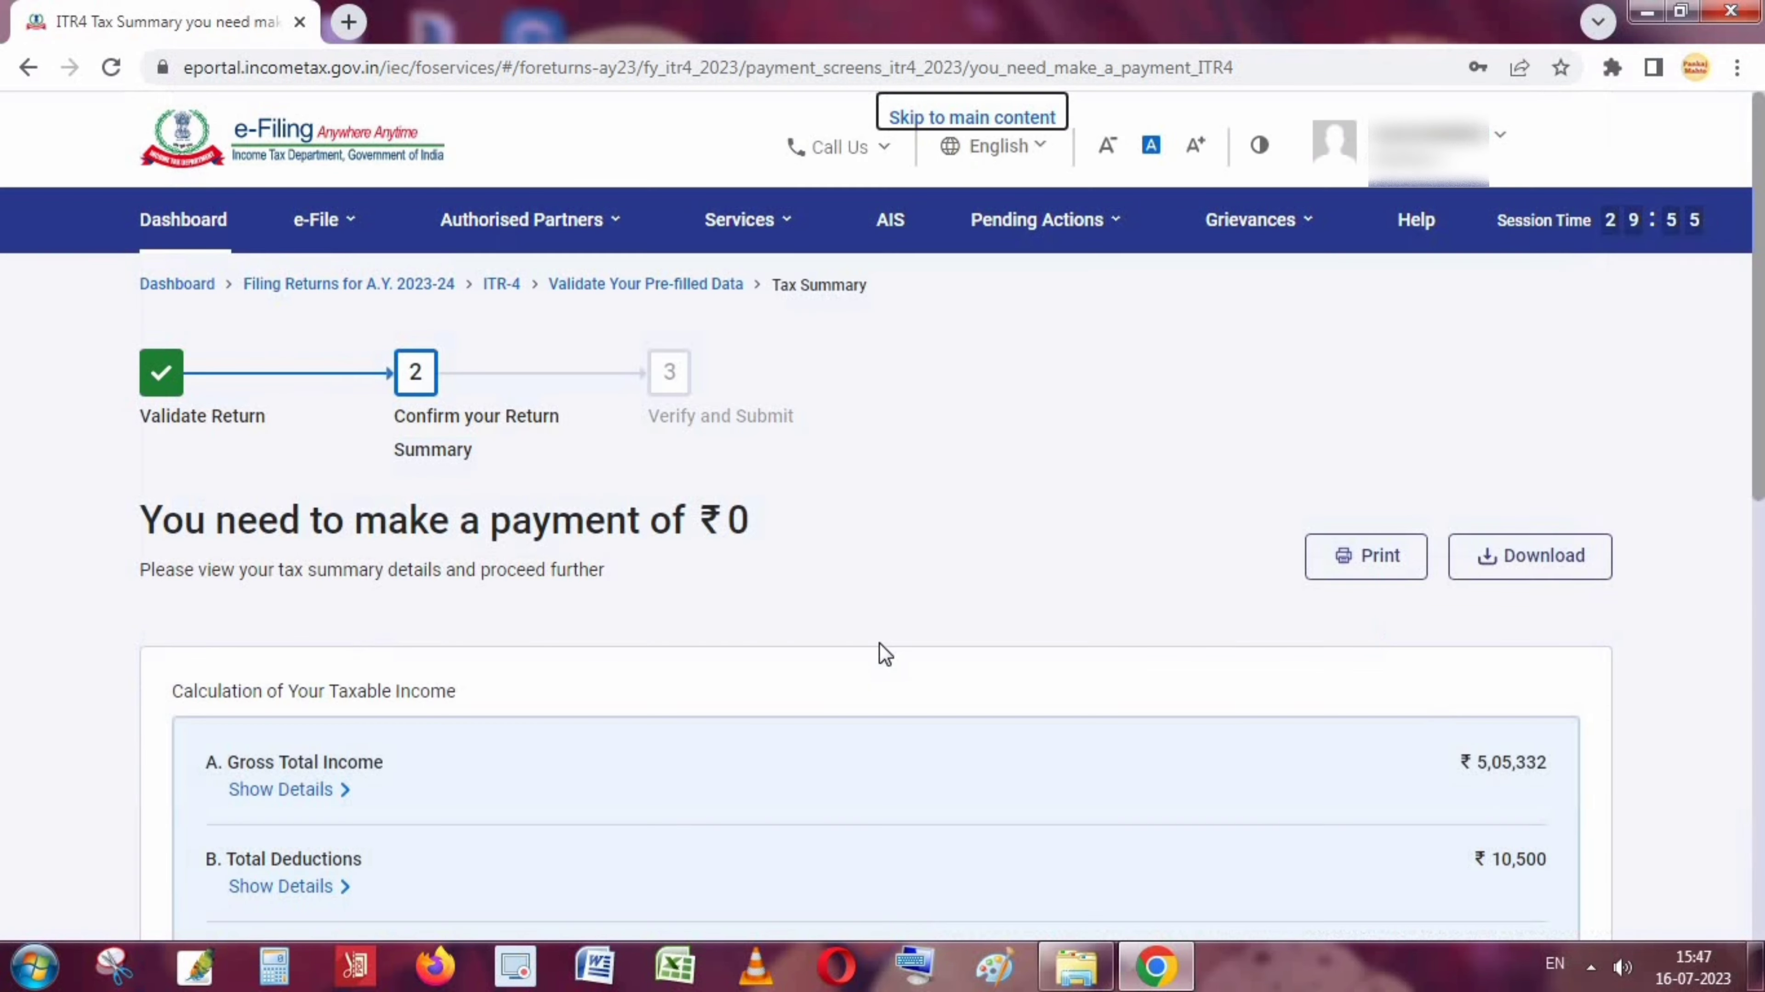
# Review the taxable income calculation and amount payable in the tax summary, and continue to the return preview stage.
pyautogui.scroll(-4, 895, 638)
pyautogui.scroll(3, 895, 638)
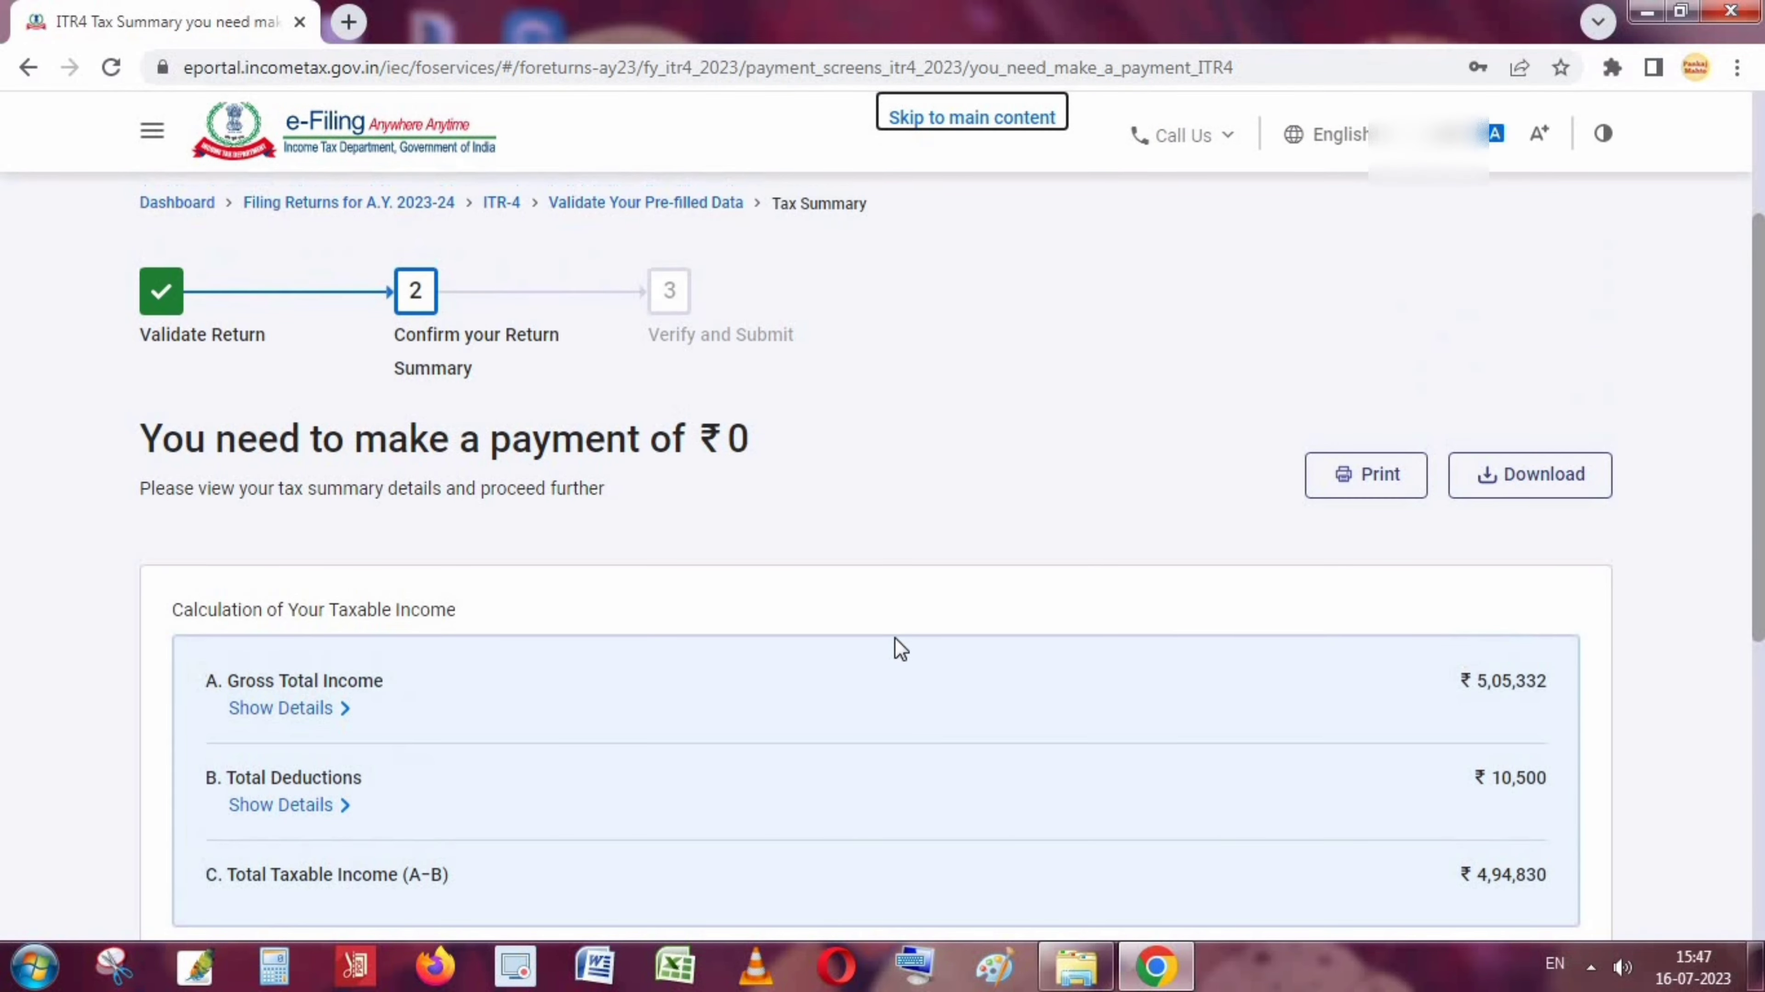
pyautogui.scroll(1, 895, 637)
pyautogui.scroll(-10, 699, 596)
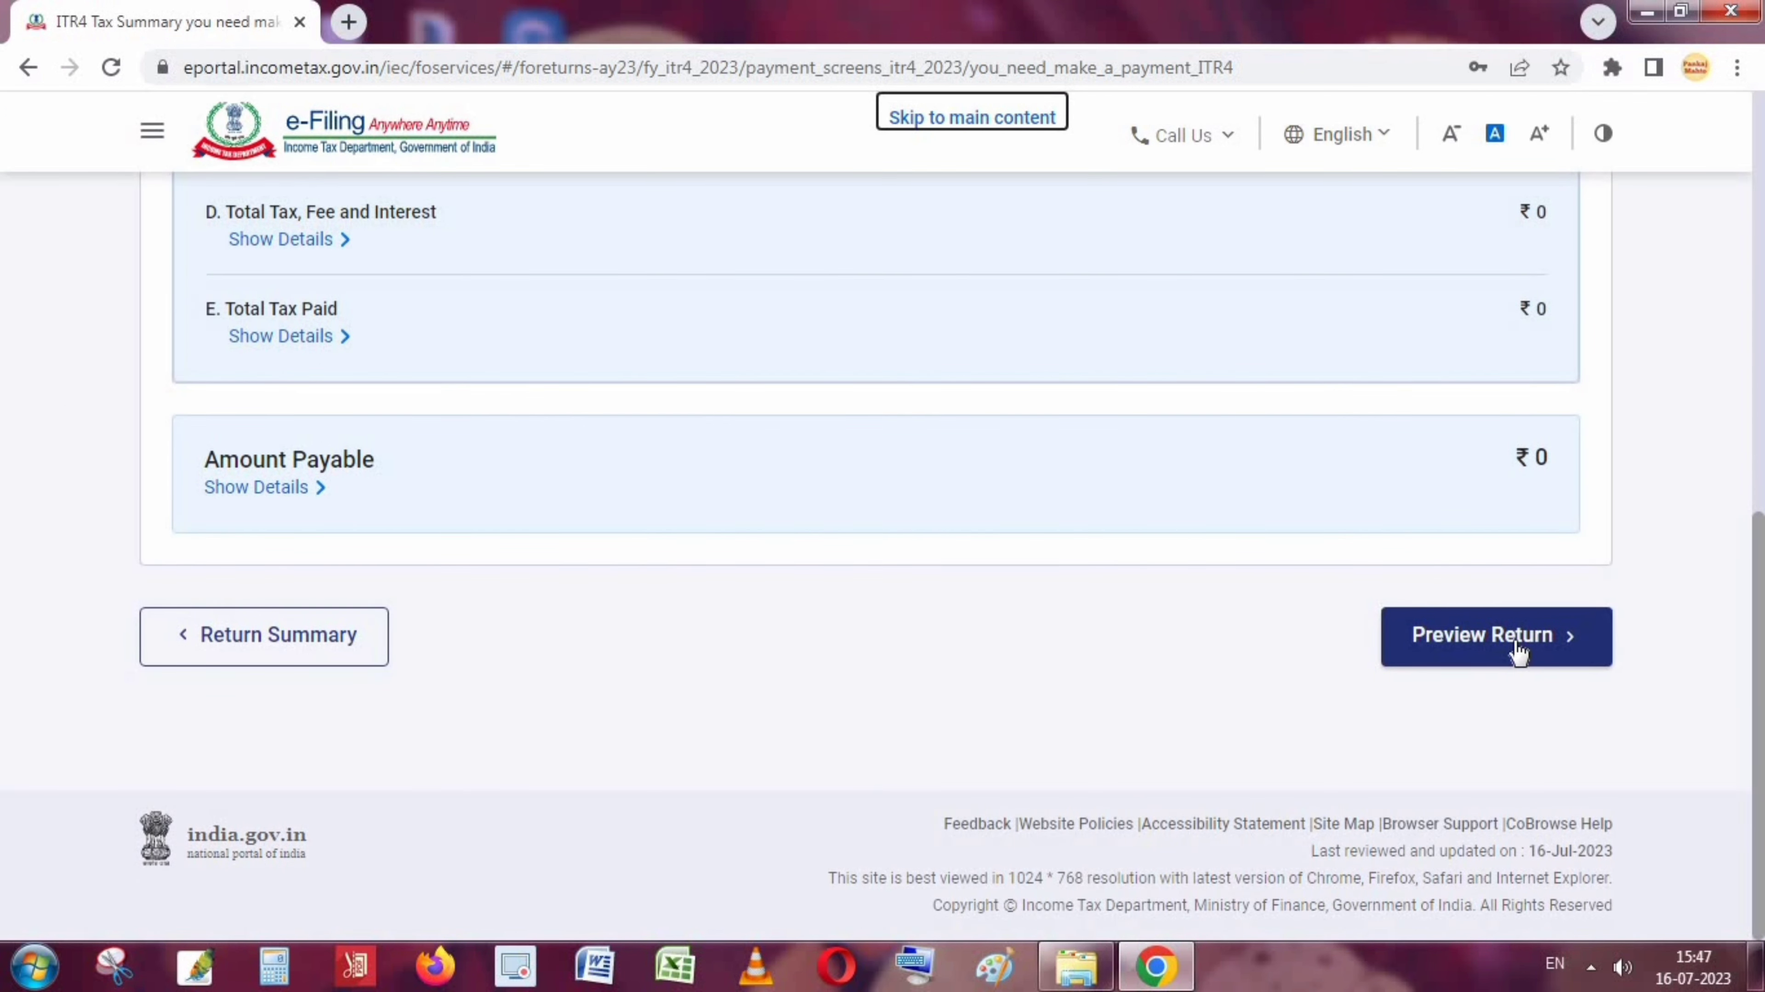
pyautogui.click(1518, 652)
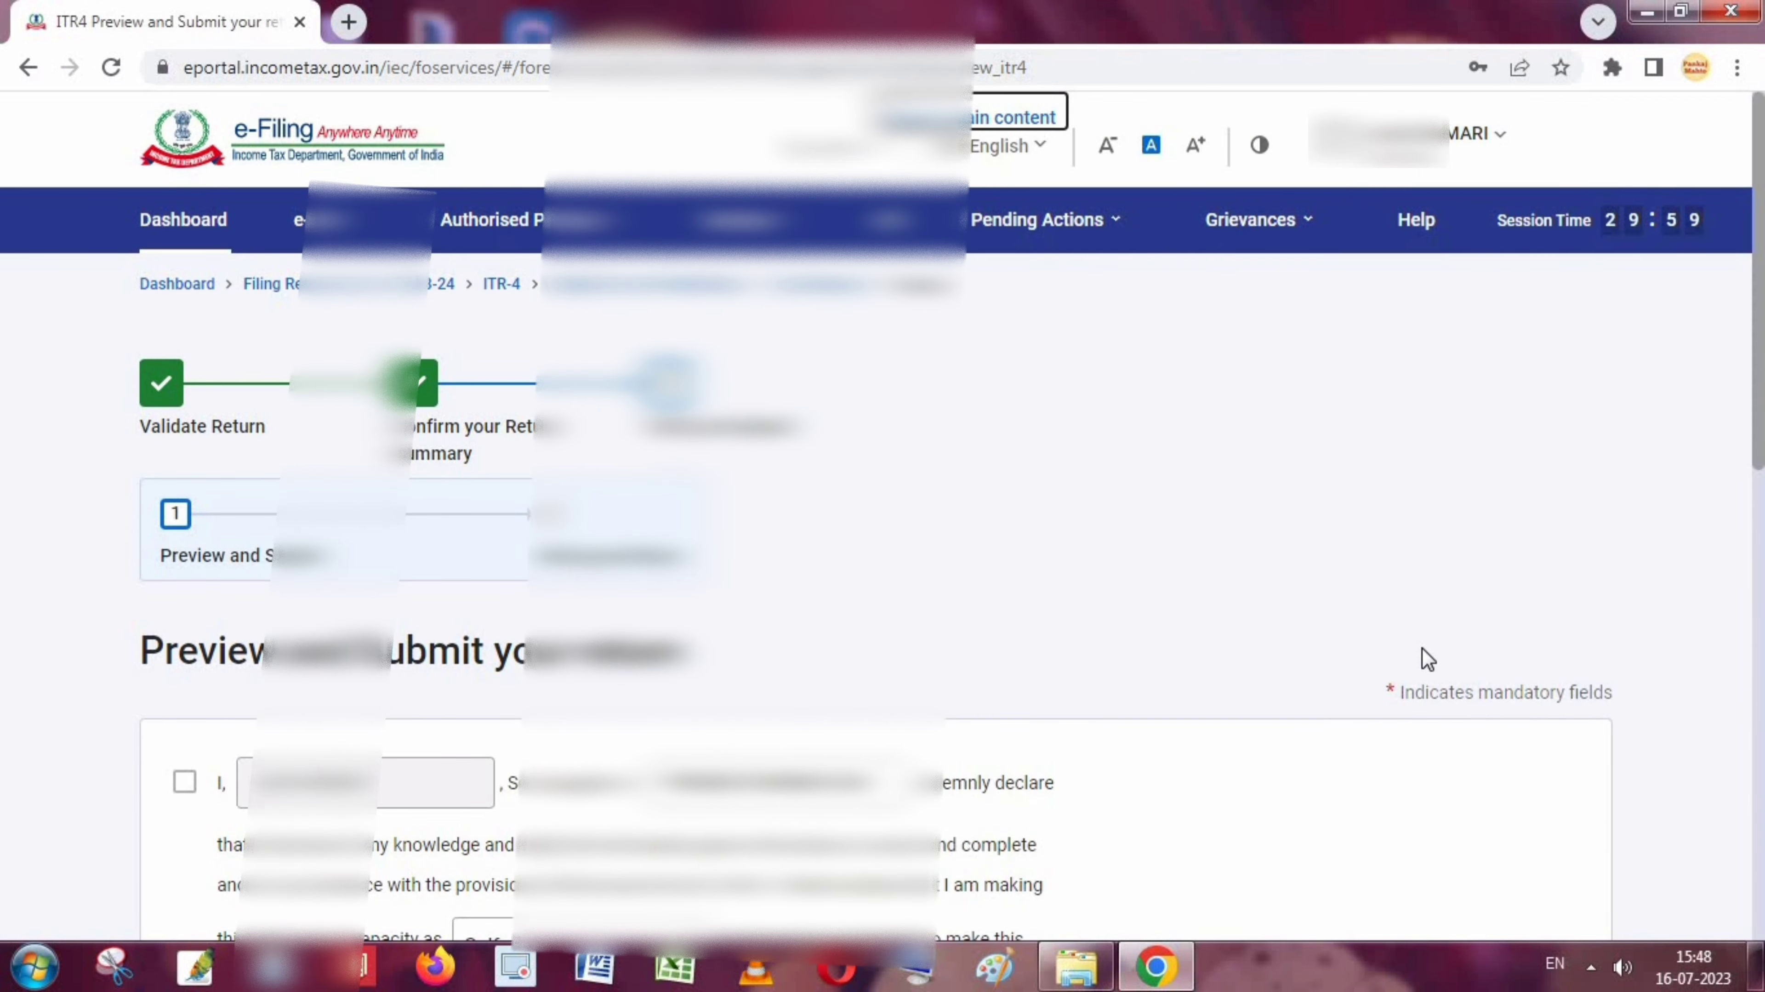
# Accept the taxpayer's declaration, leave the Tax Return Preparer details blank, and proceed to the preview of the return.
pyautogui.click(185, 784)
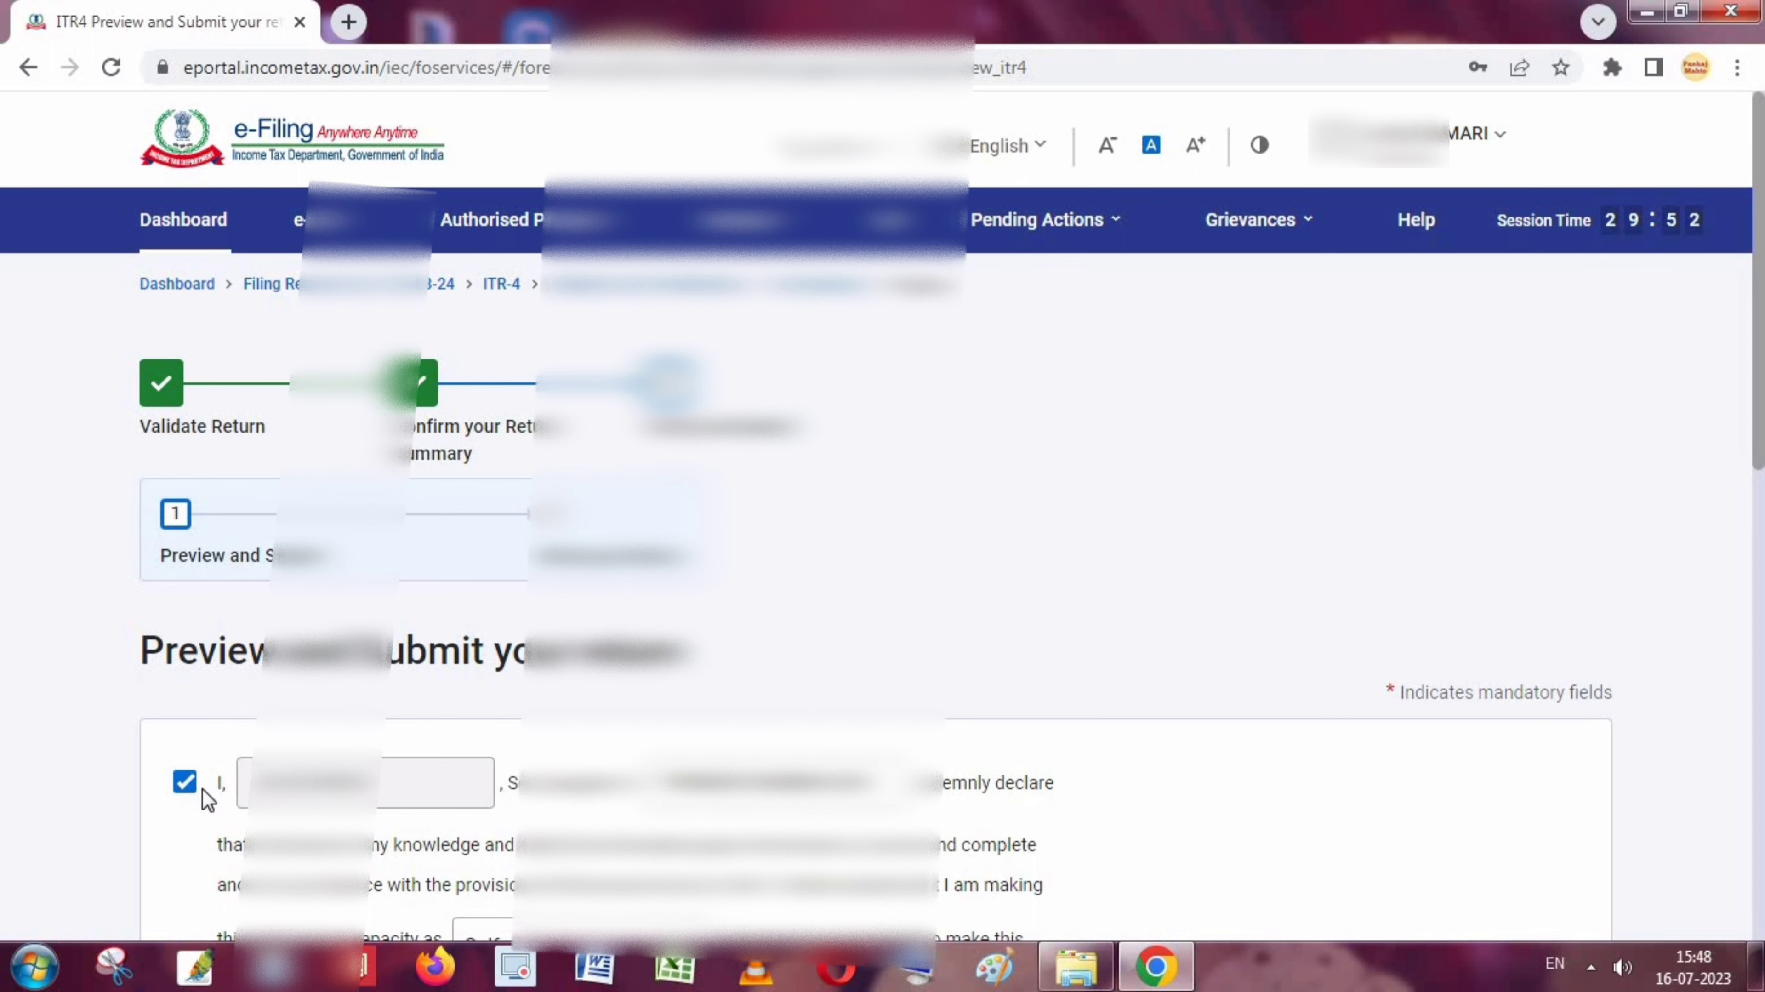
pyautogui.scroll(-10, 881, 556)
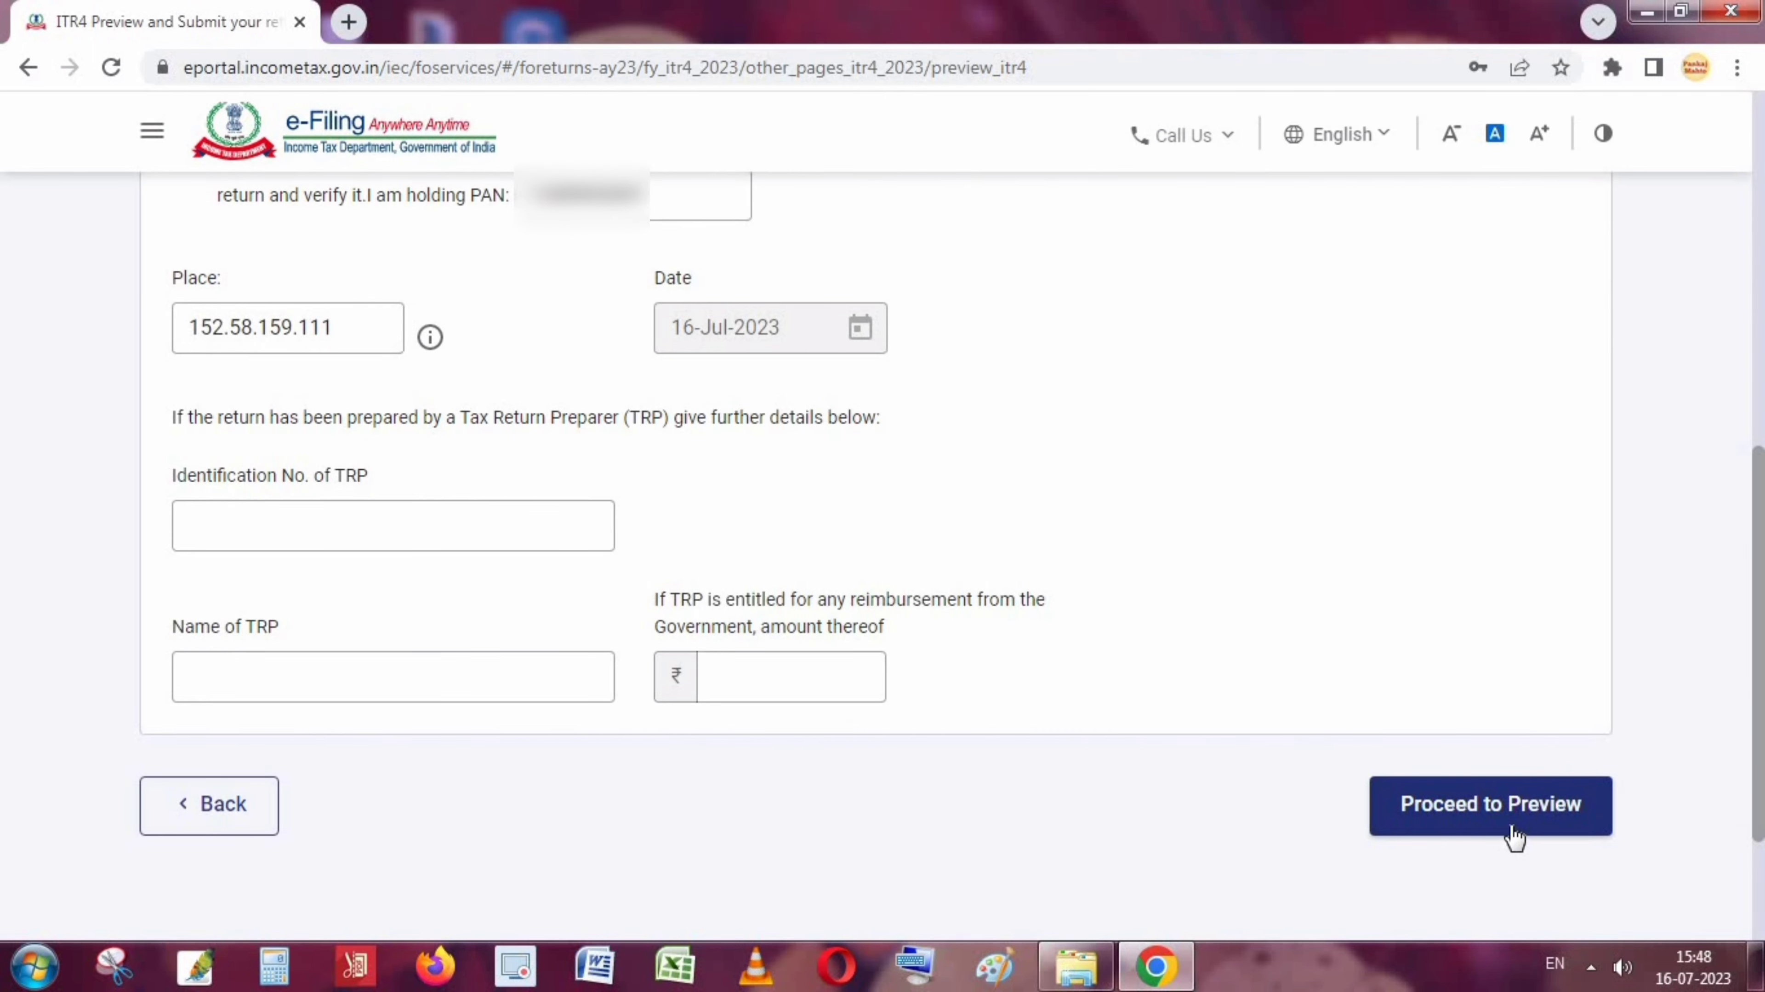
pyautogui.click(1527, 826)
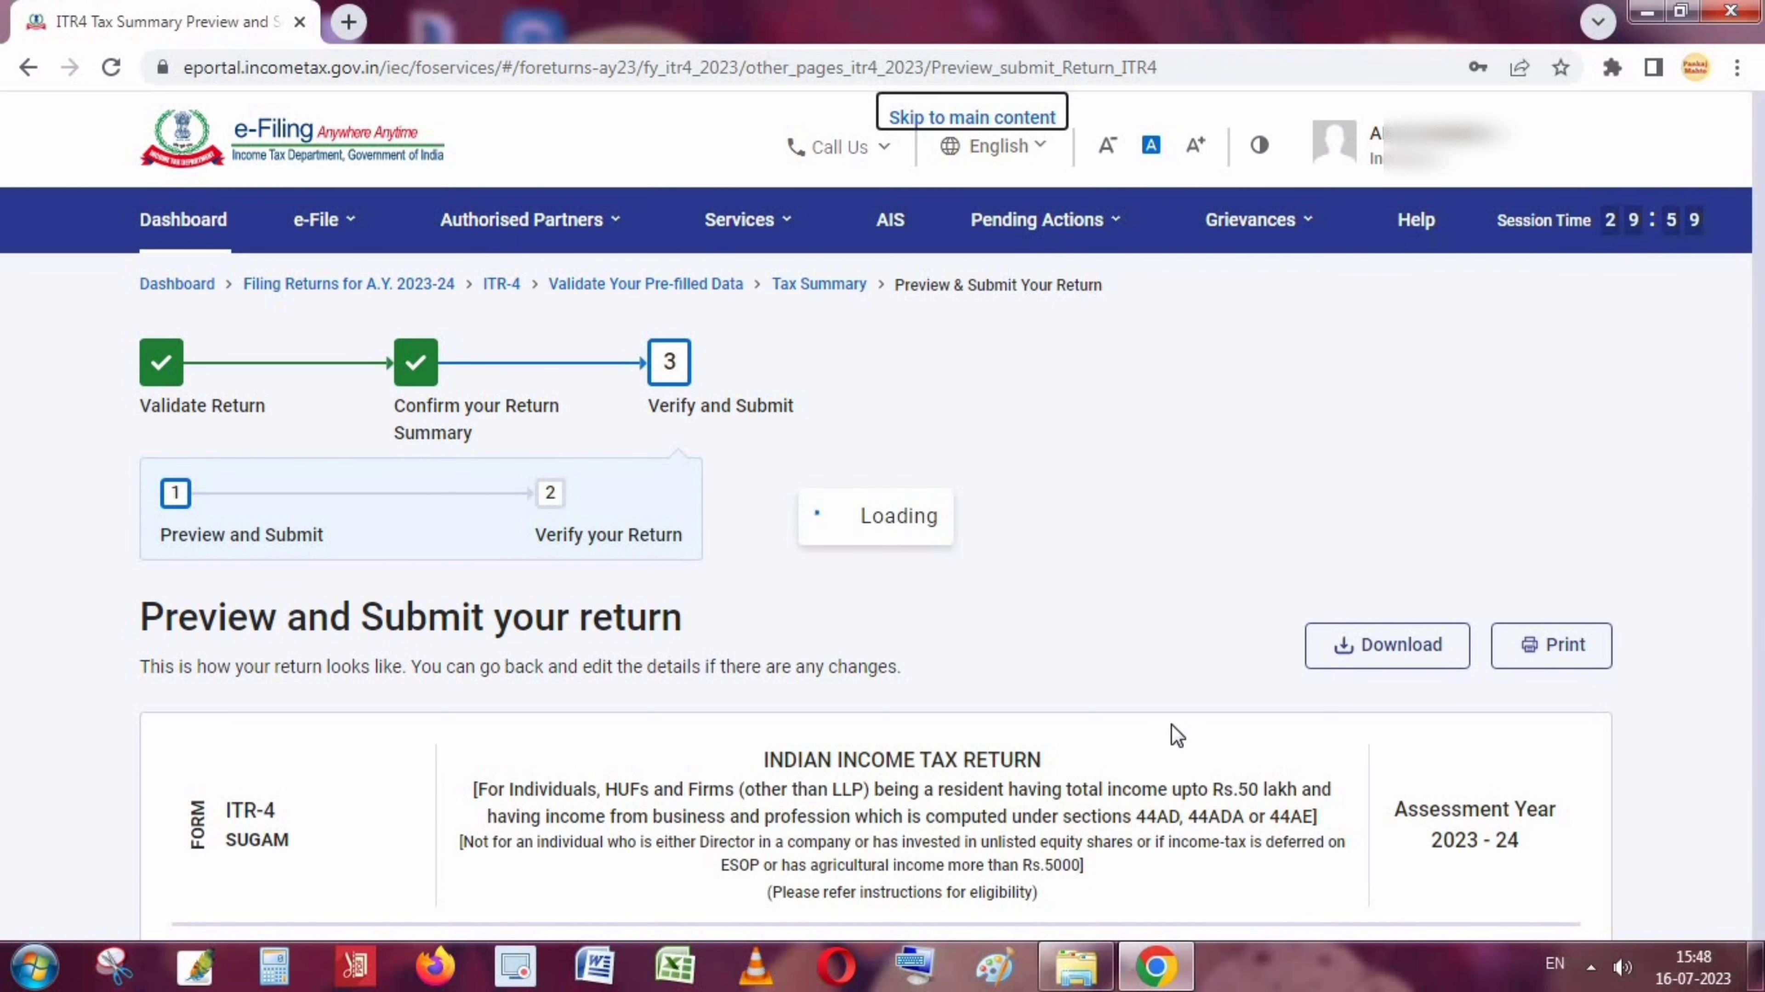
# Examine the full ITR-4 preview, from general information and tax regime through income, deductions, taxes, financial particulars and donation schedules to the verification.
pyautogui.scroll(-5, 1177, 735)
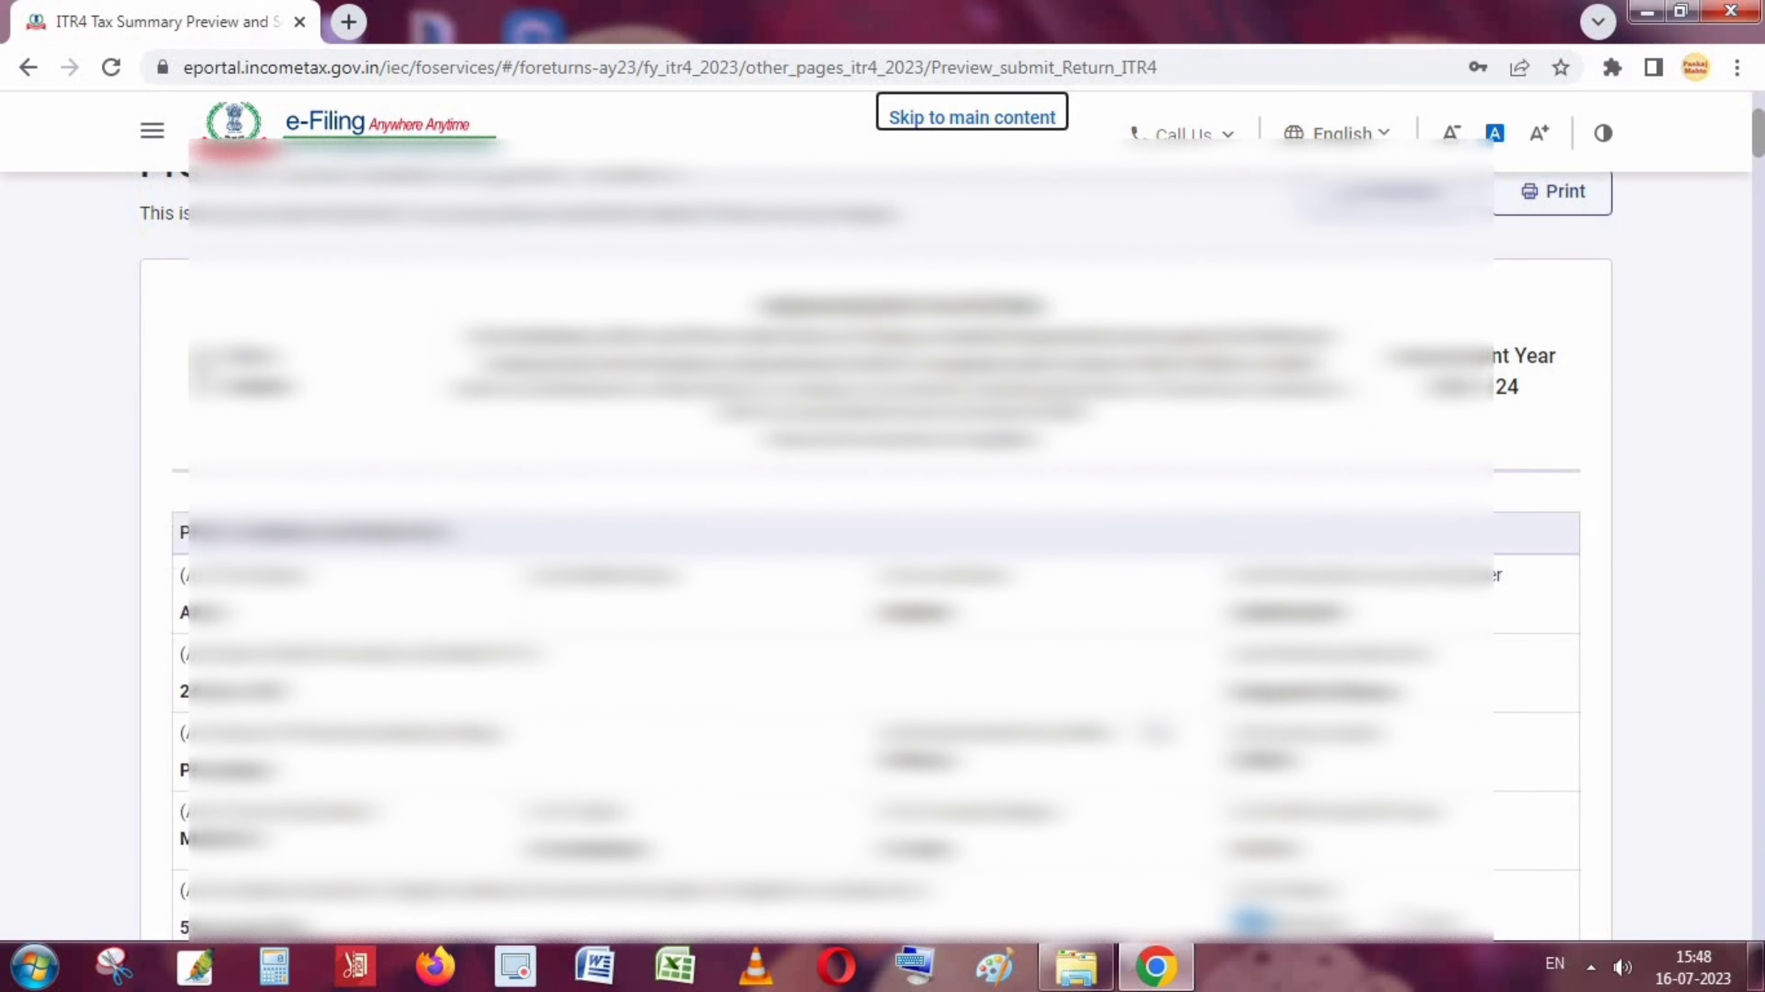
pyautogui.scroll(-3, 882, 556)
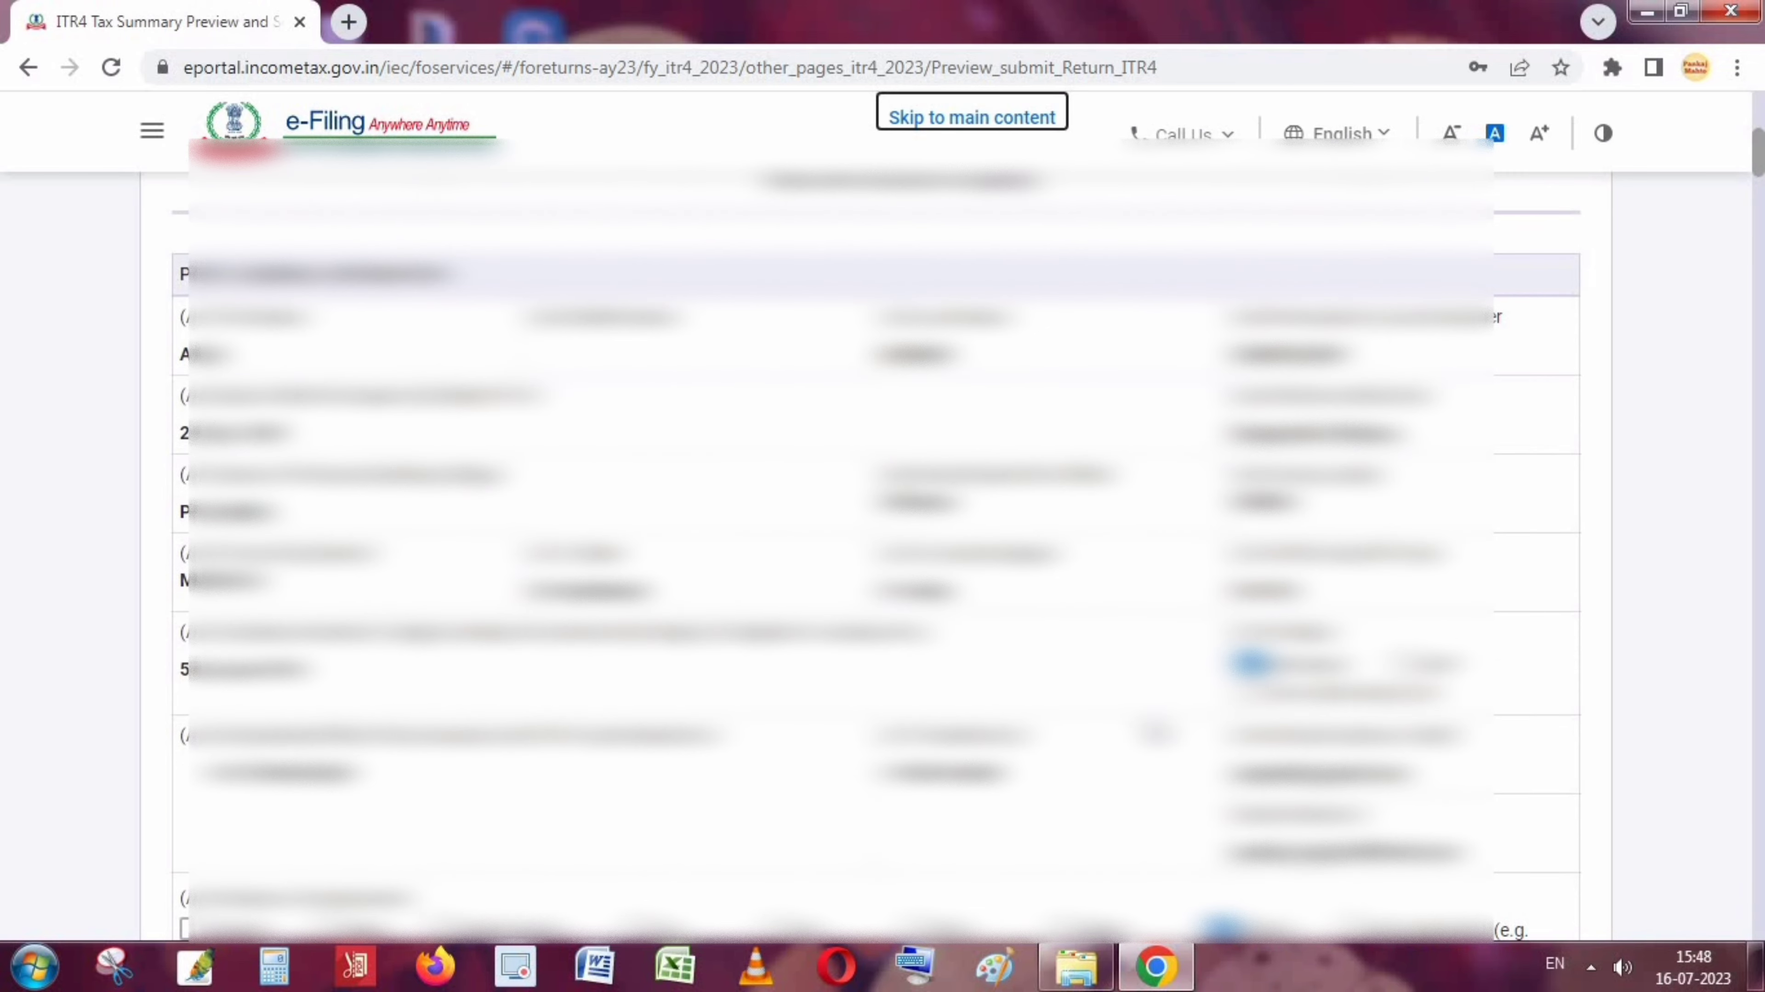
pyautogui.scroll(-2, 875, 556)
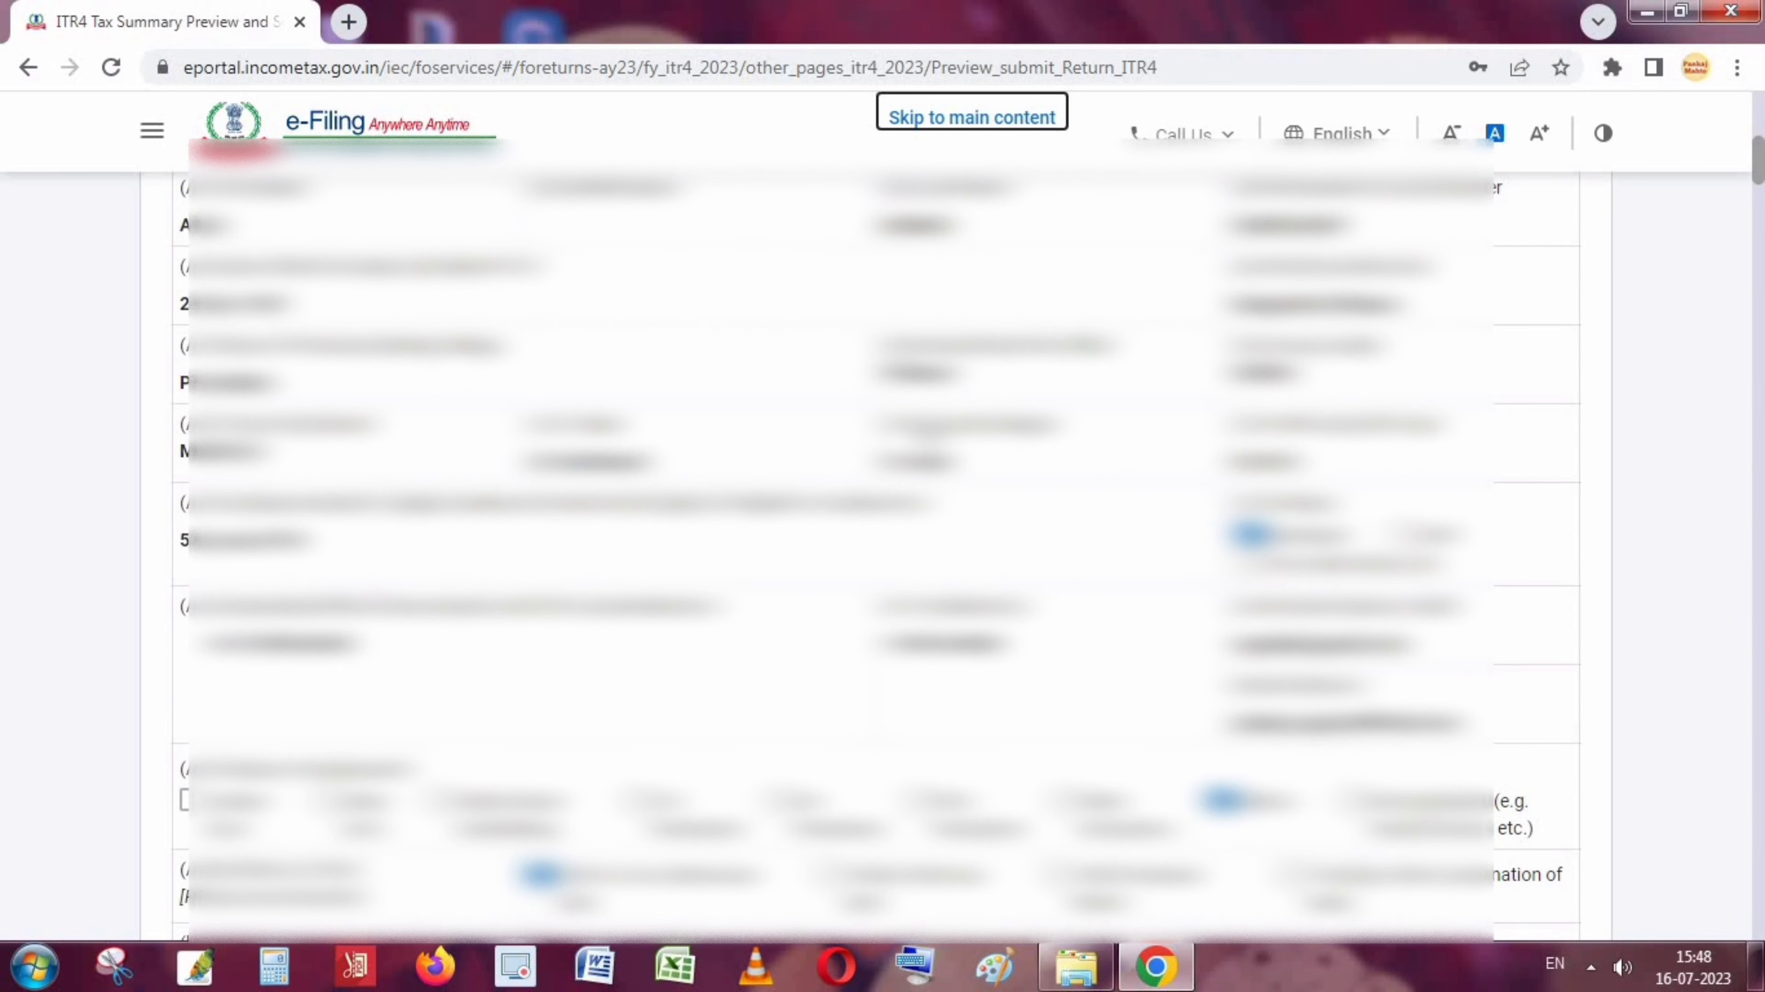
pyautogui.scroll(-3, 874, 556)
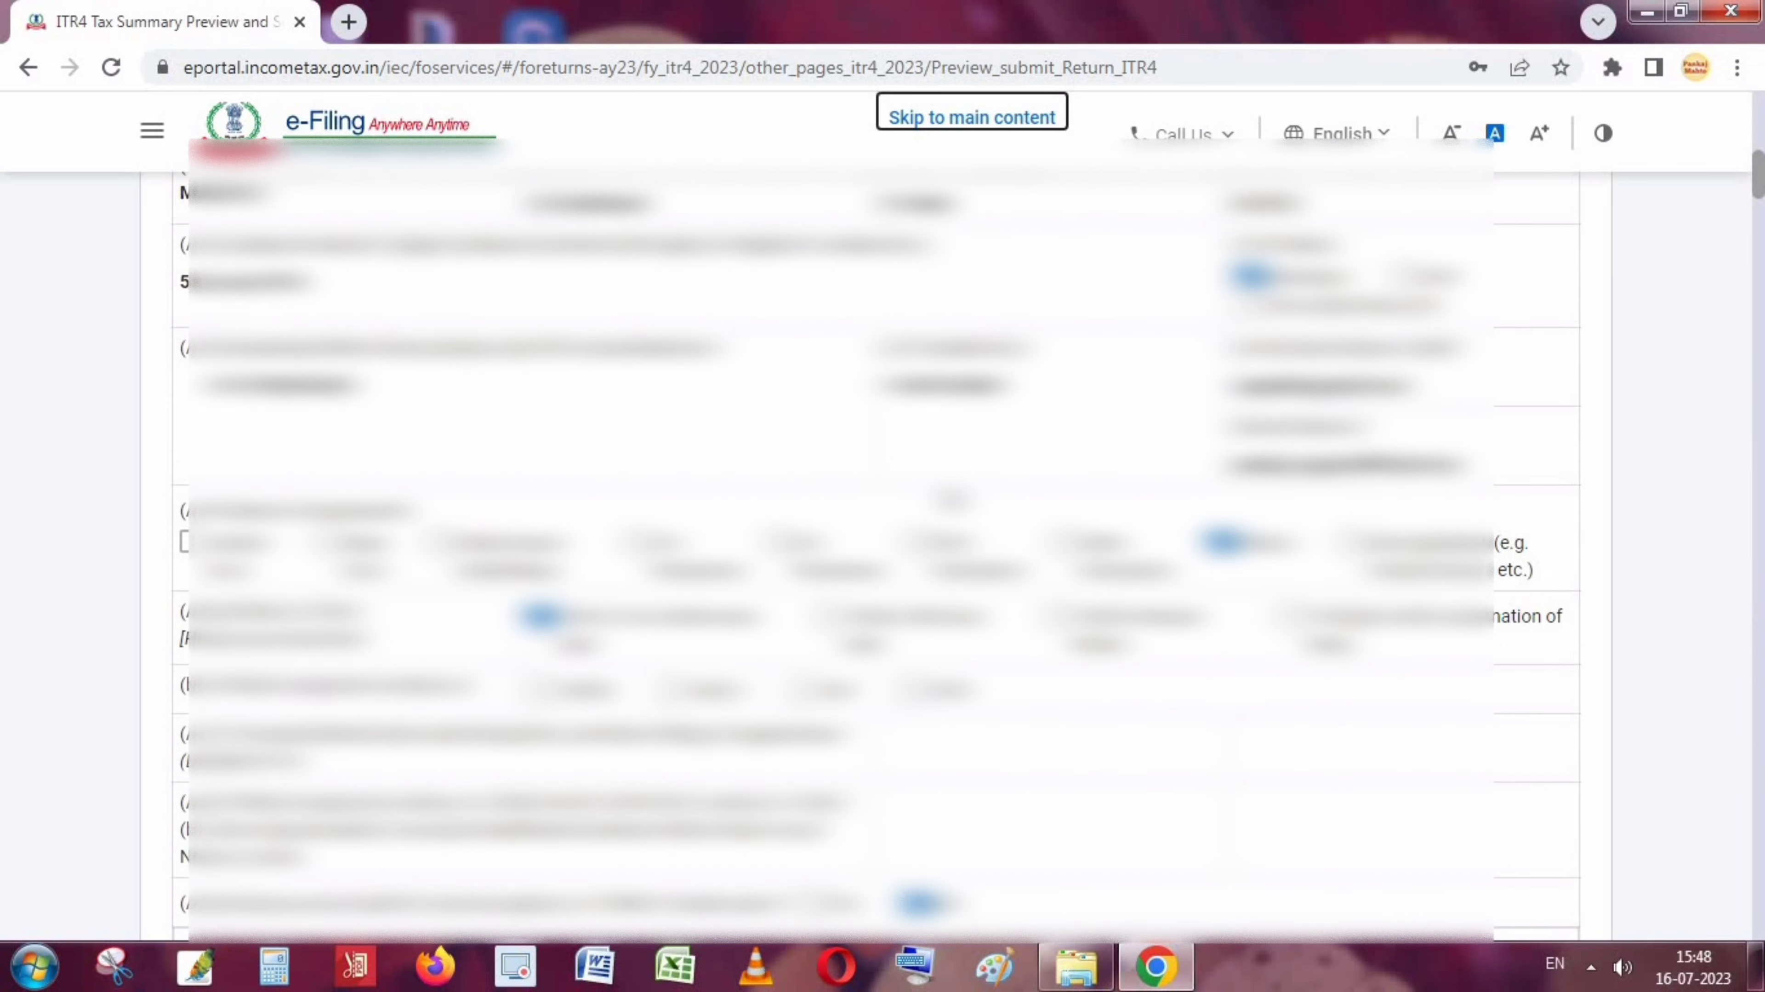
pyautogui.scroll(-5, 947, 487)
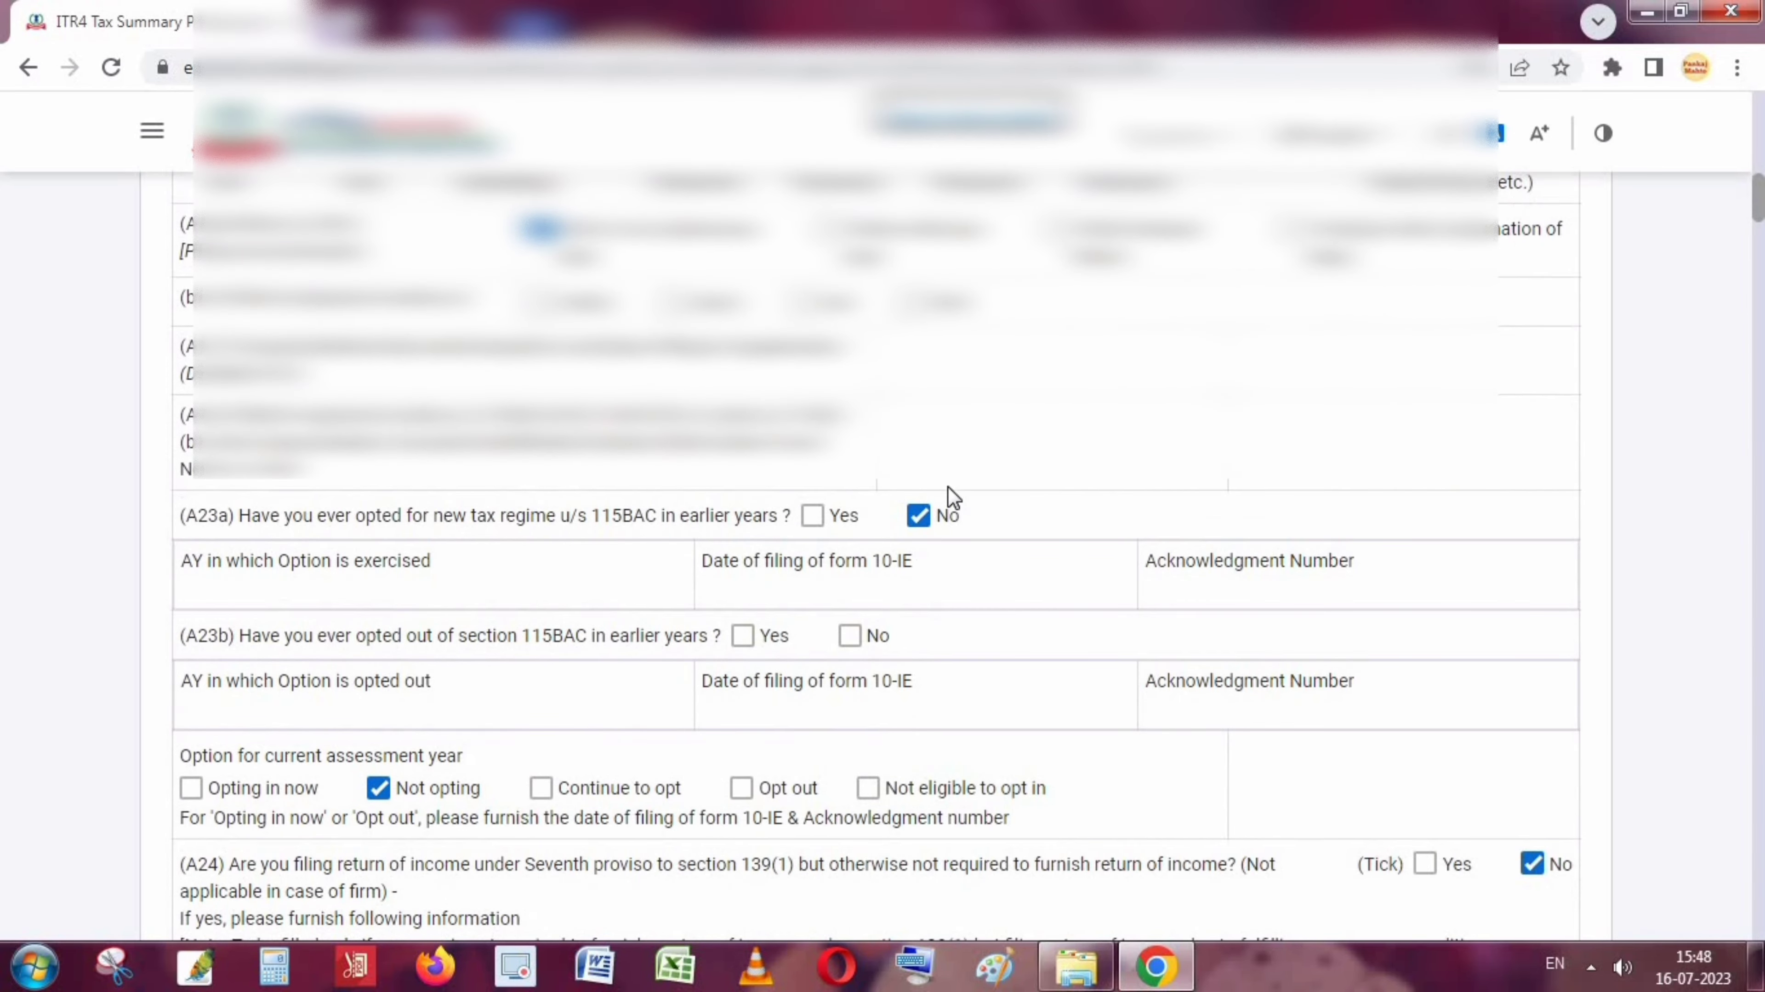
pyautogui.scroll(-20, 947, 487)
pyautogui.scroll(-15, 947, 487)
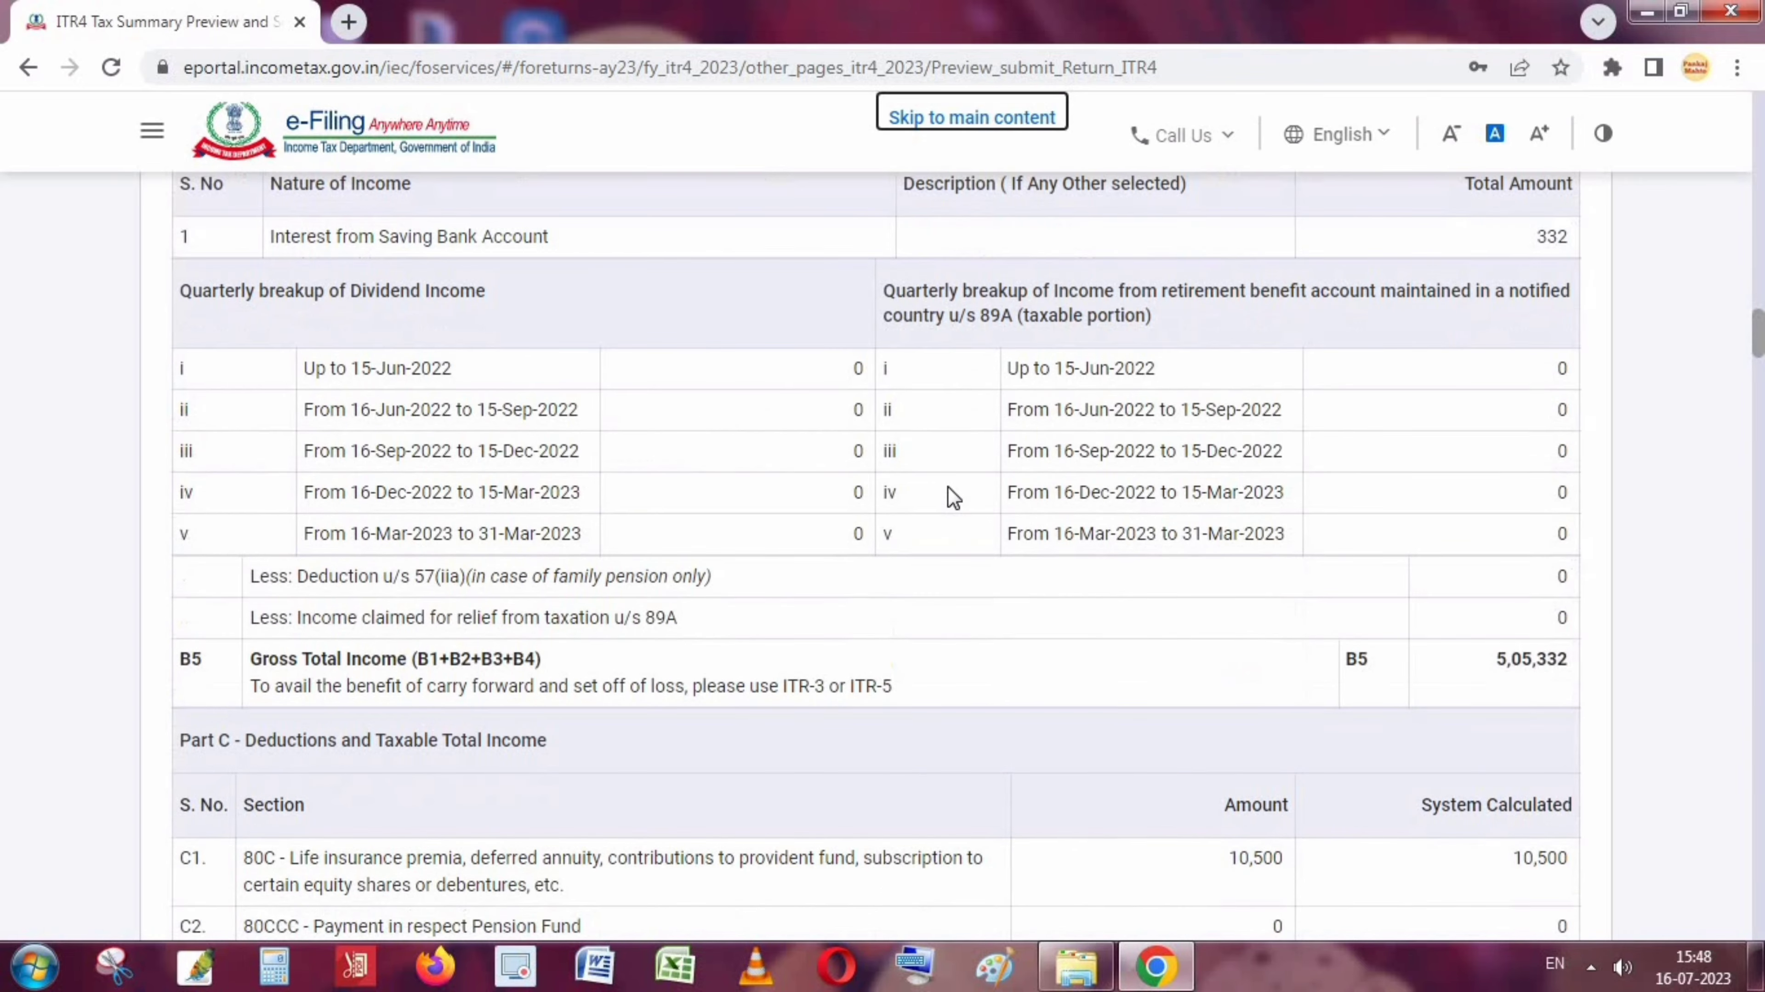
pyautogui.scroll(-20, 947, 487)
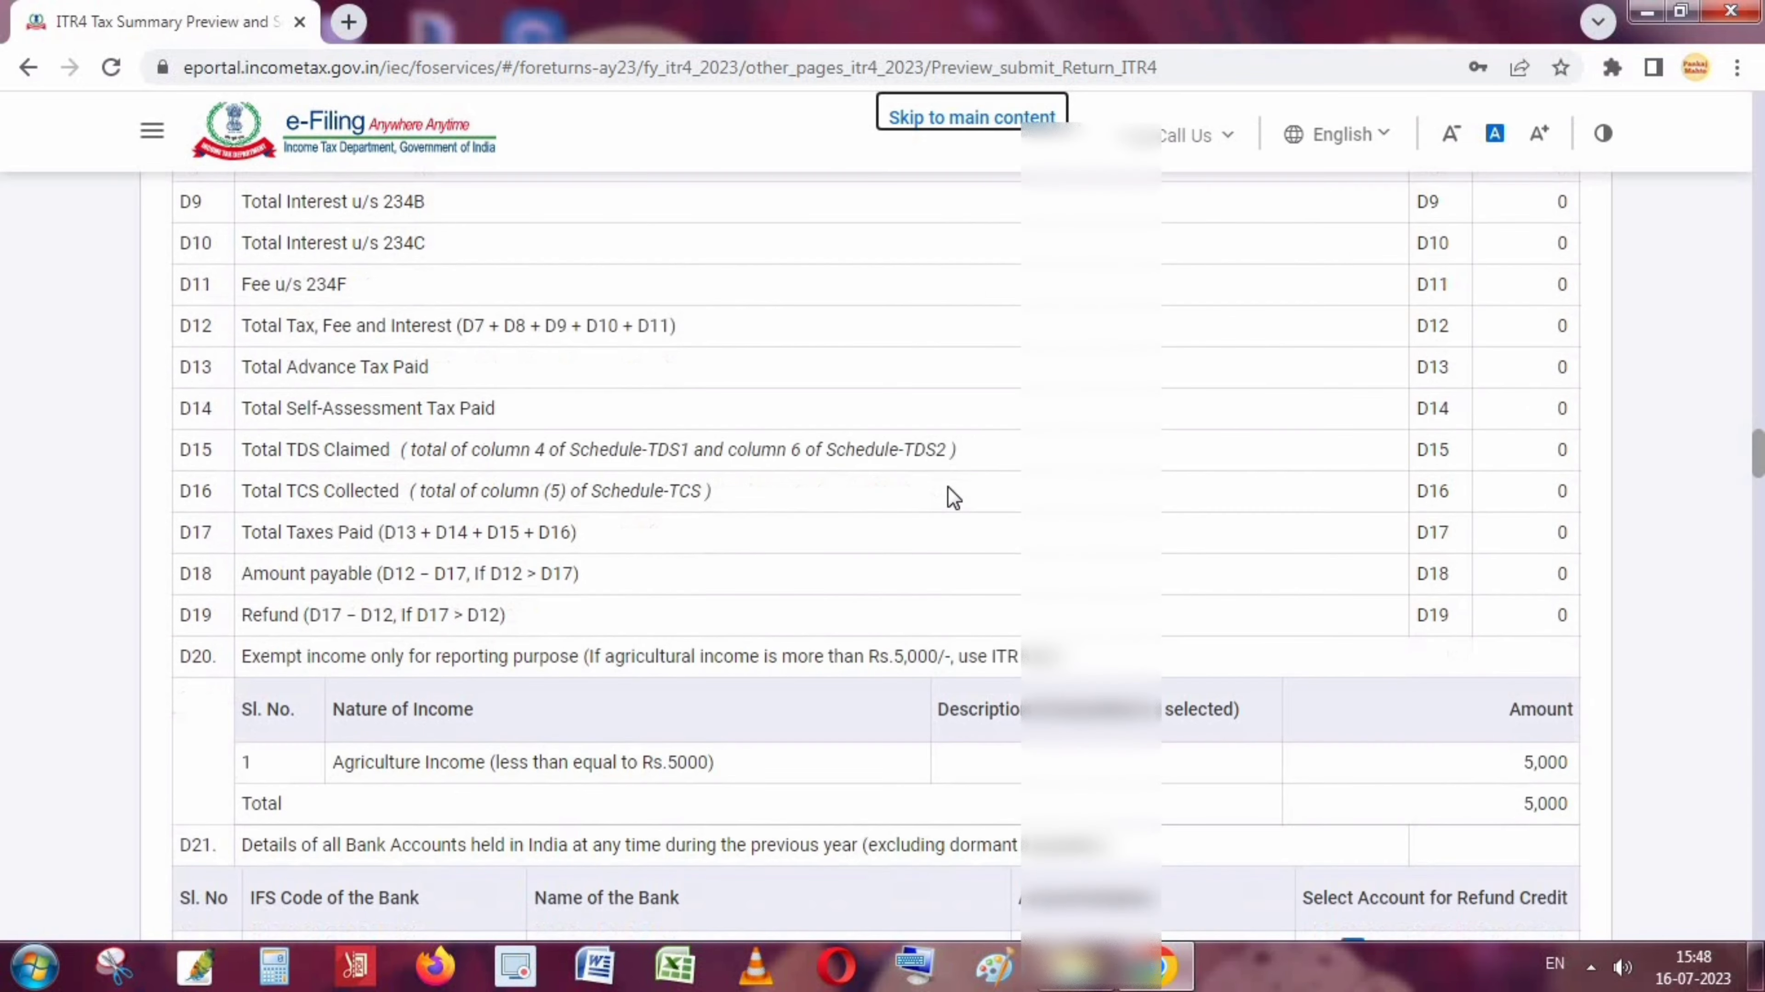
pyautogui.scroll(-20, 947, 487)
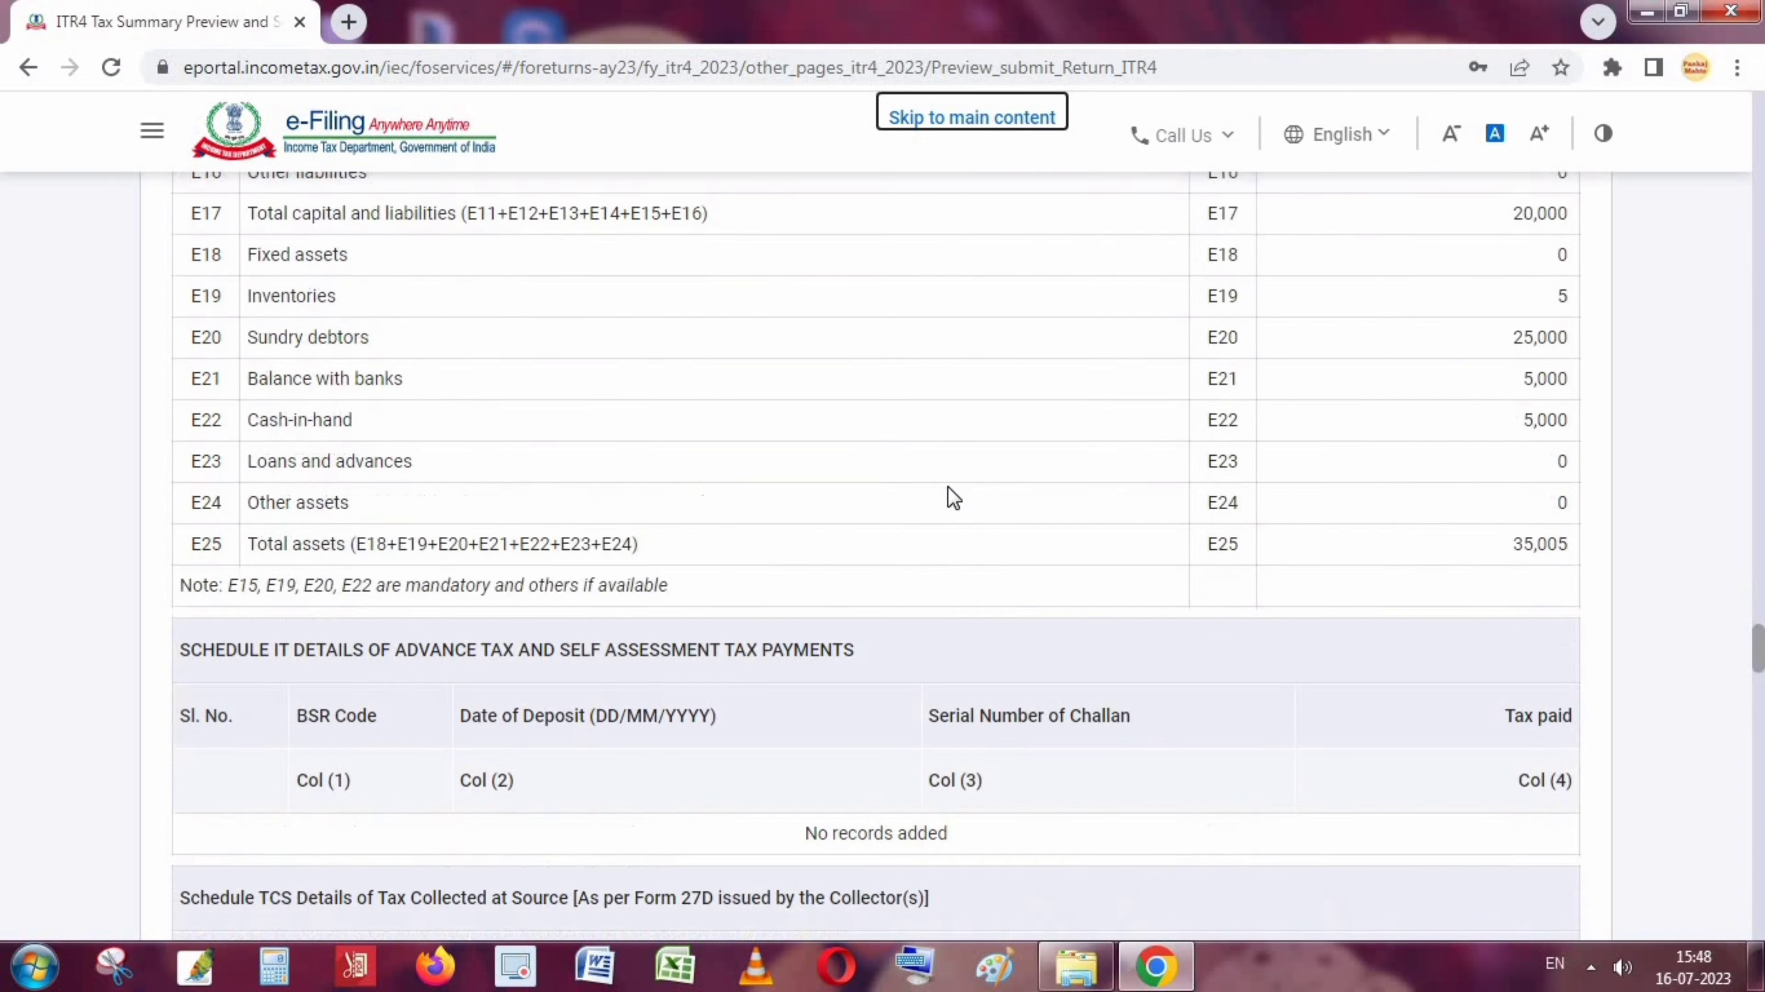
pyautogui.scroll(-20, 949, 488)
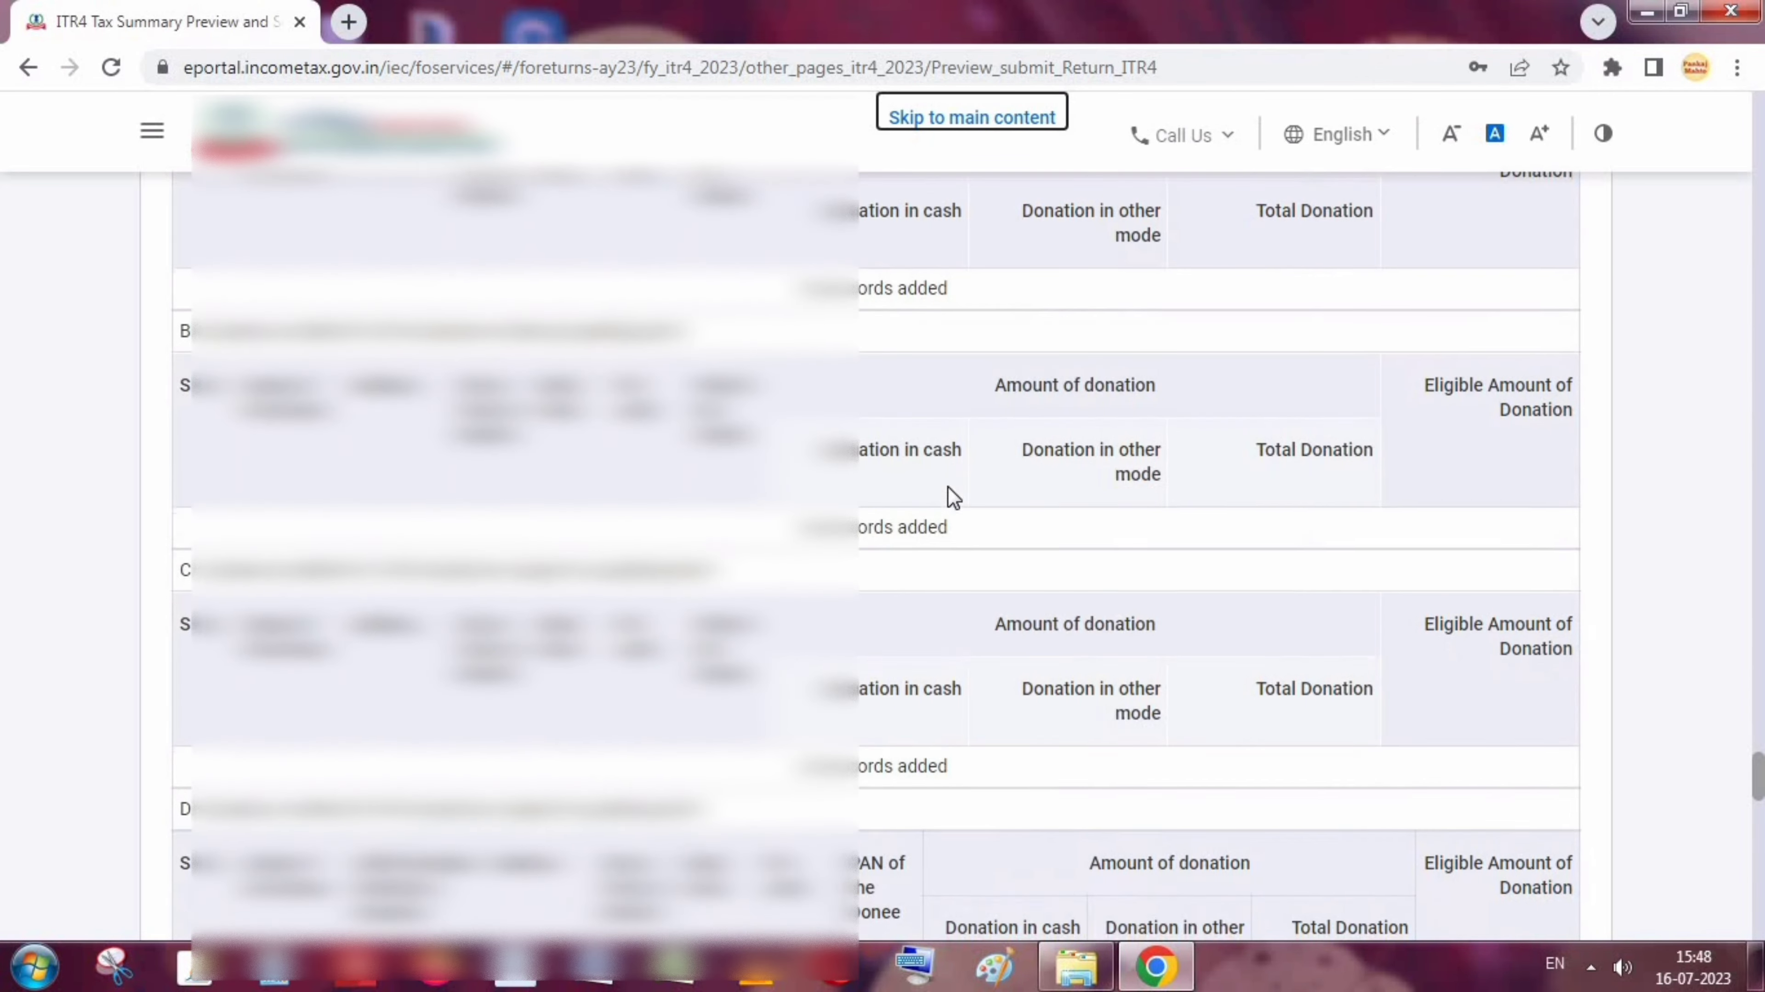
pyautogui.scroll(-15, 953, 497)
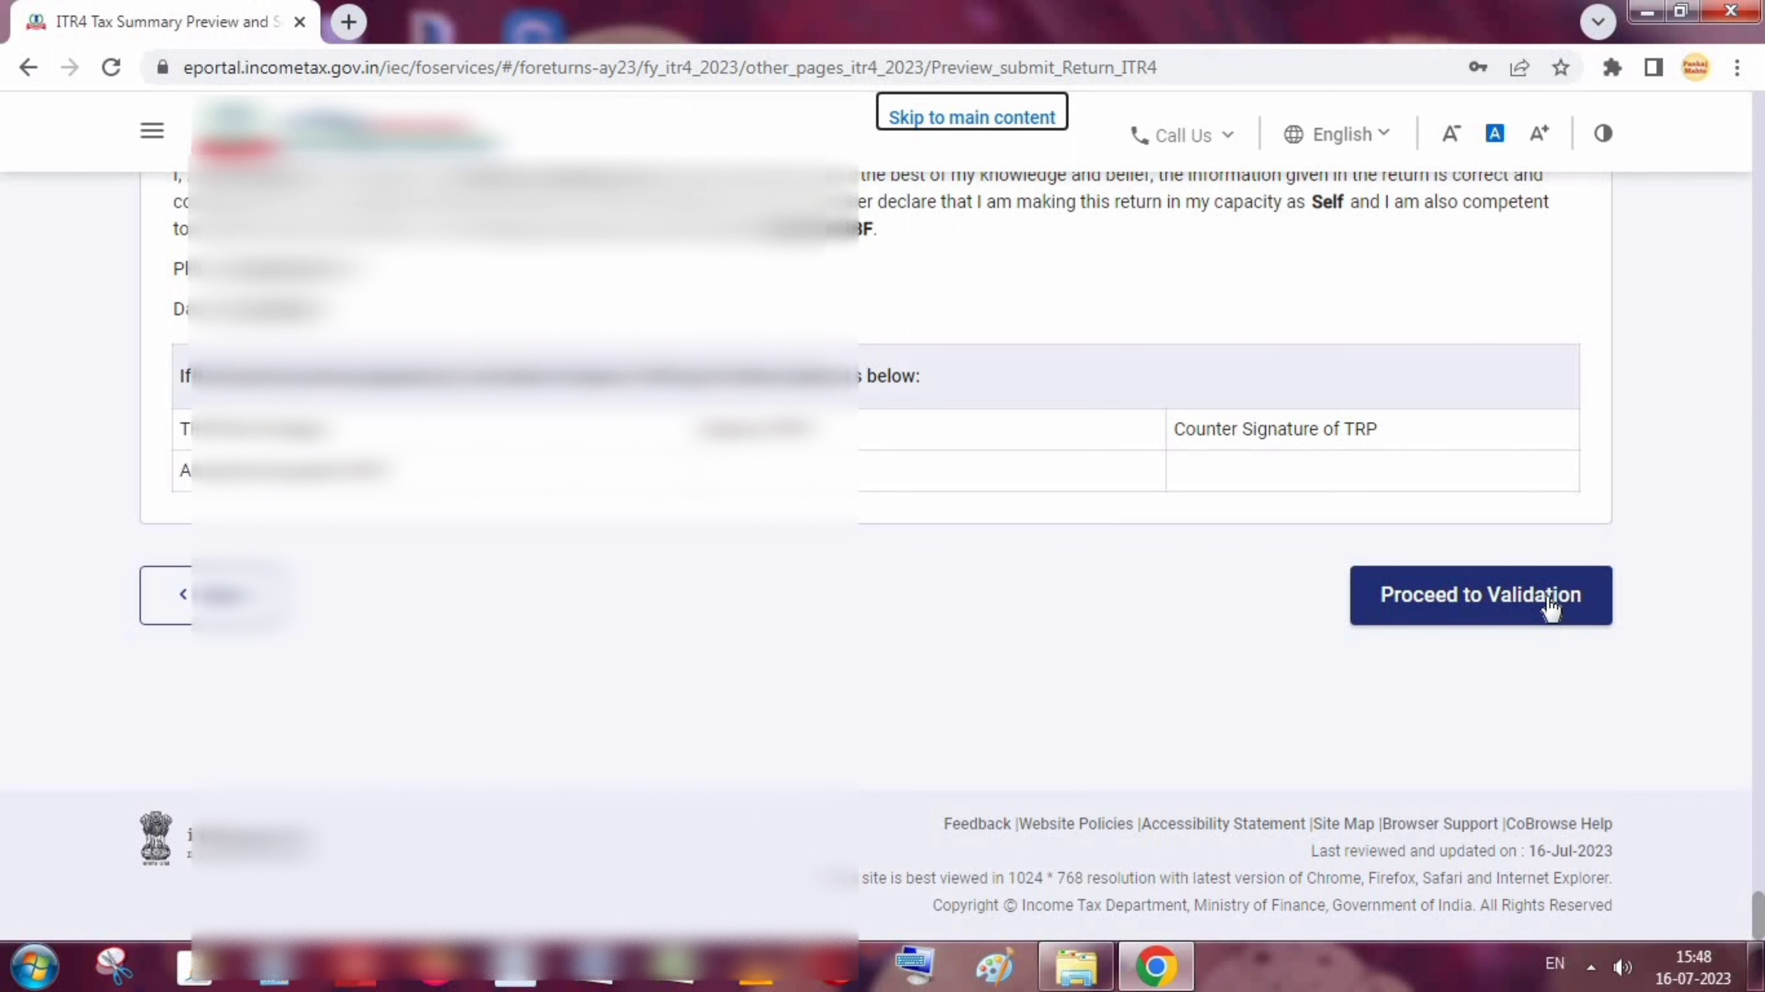
# Send the previewed return for validation and read the resulting error list.
pyautogui.click(1512, 618)
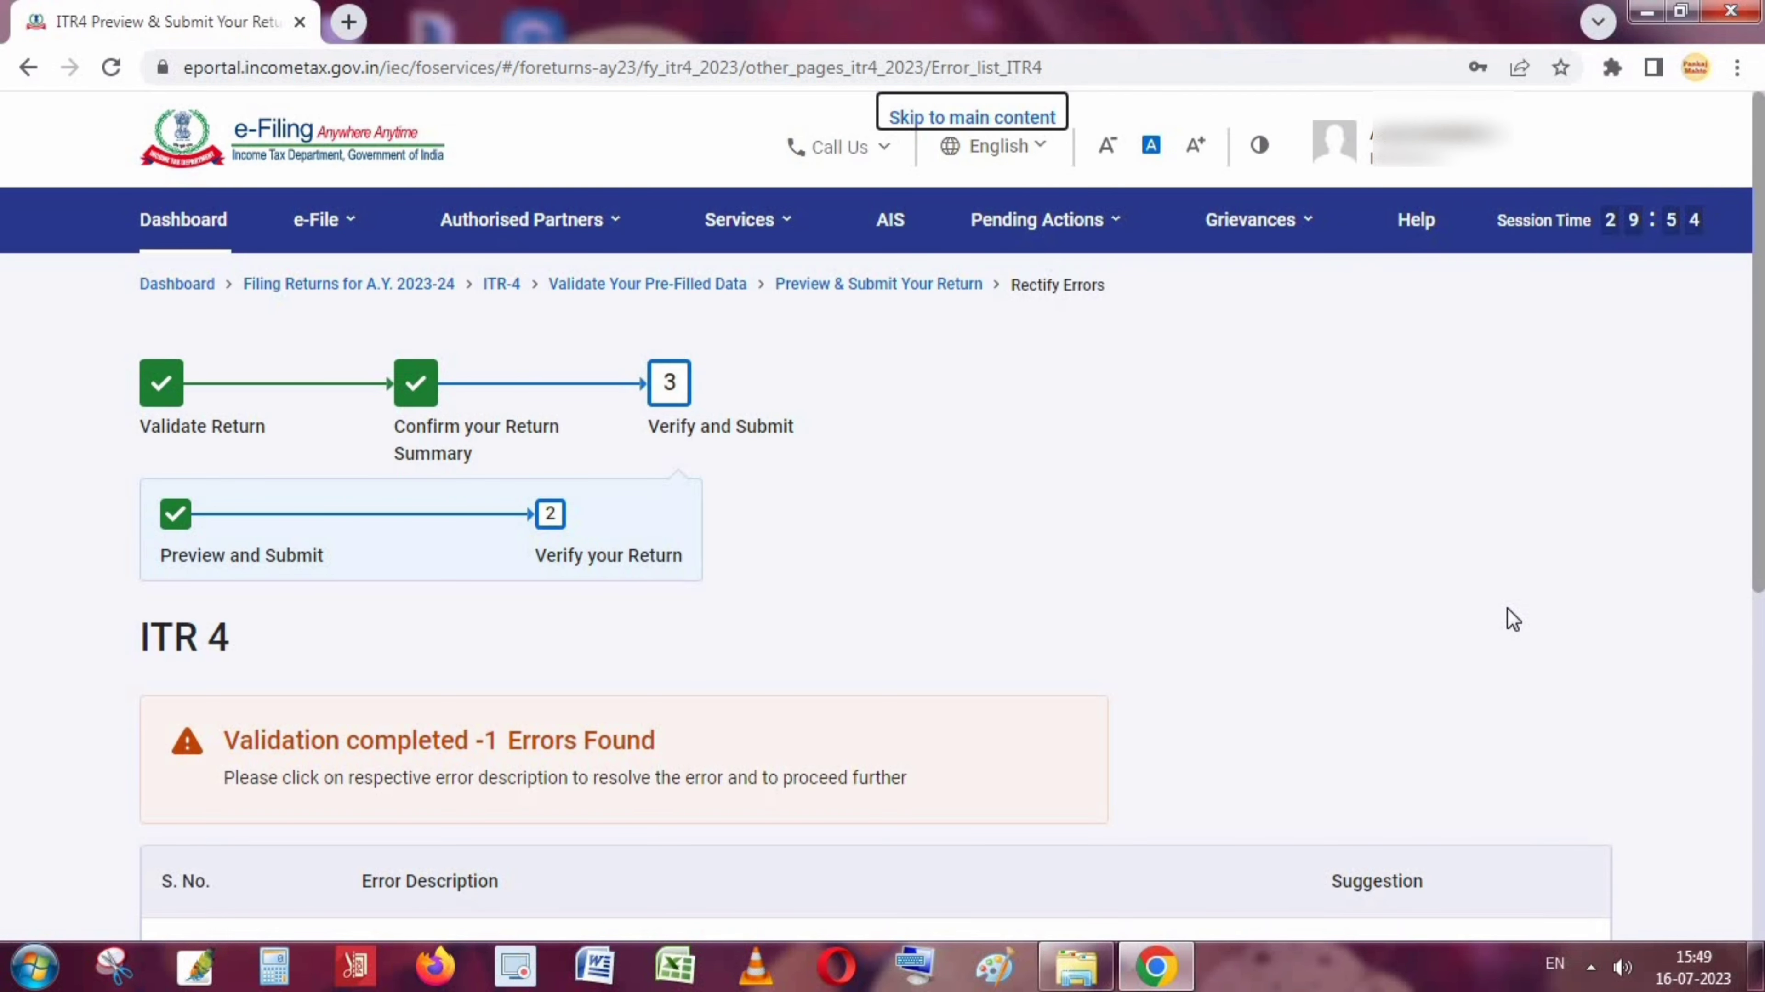
pyautogui.scroll(-5, 1099, 662)
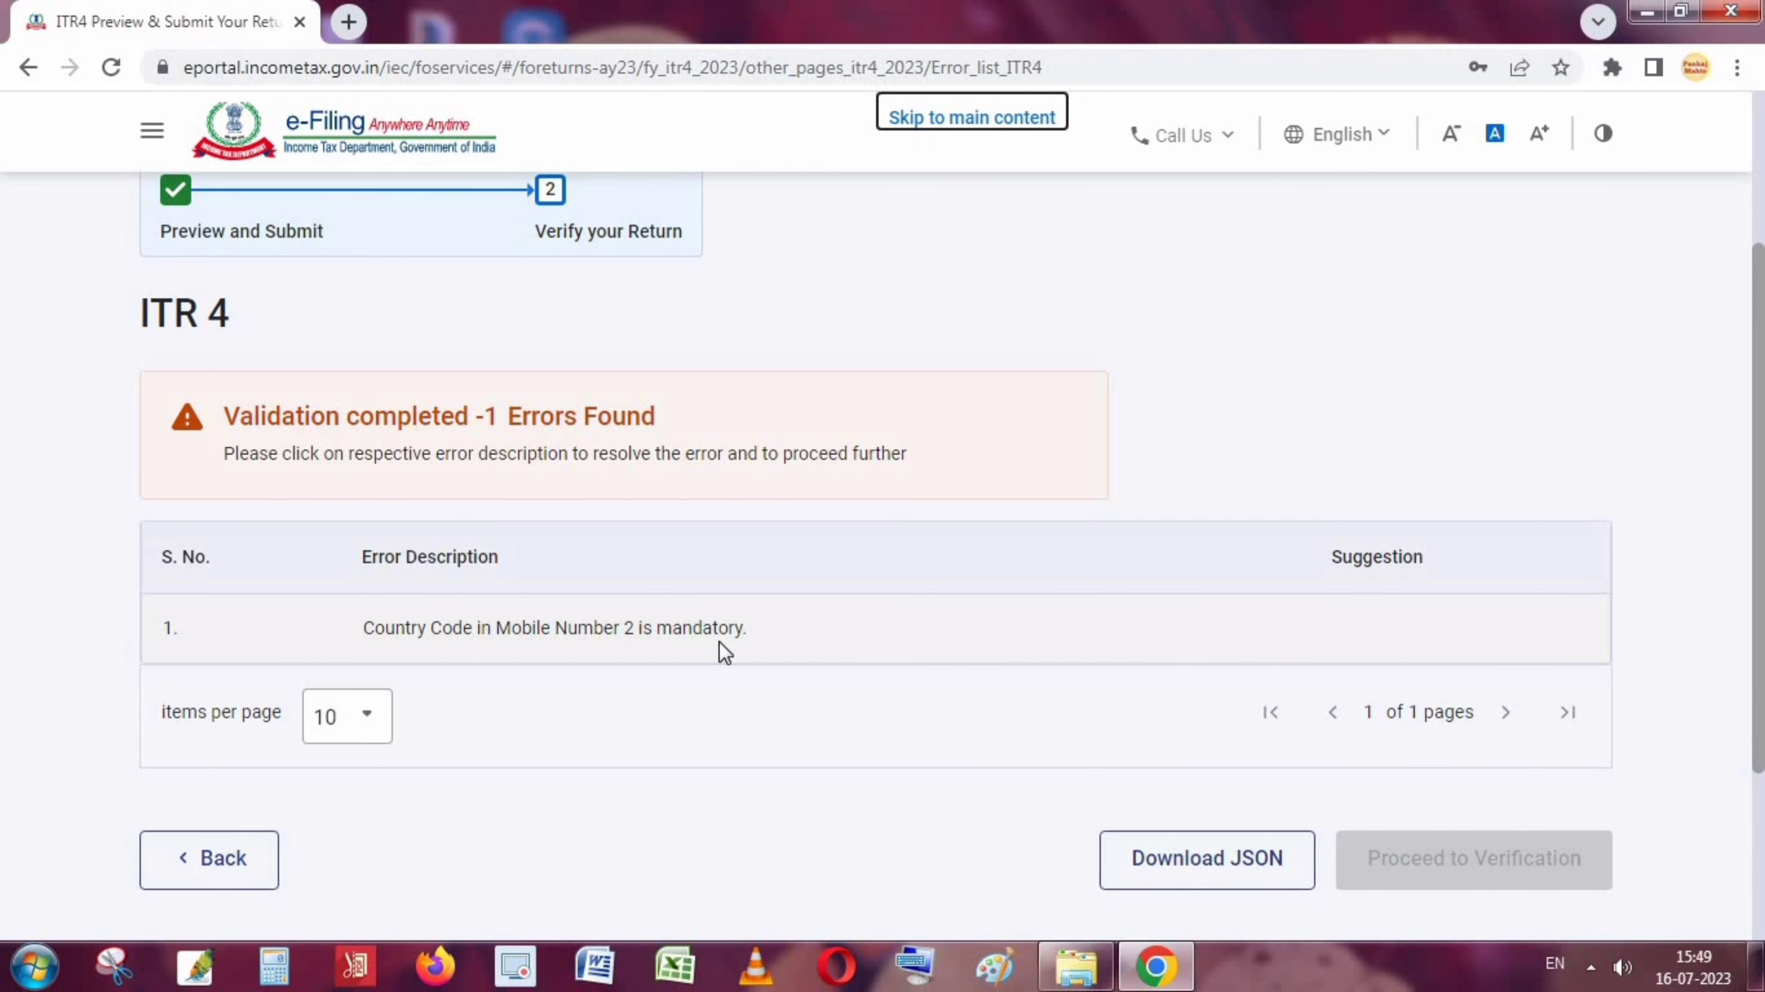
pyautogui.scroll(-2, 650, 661)
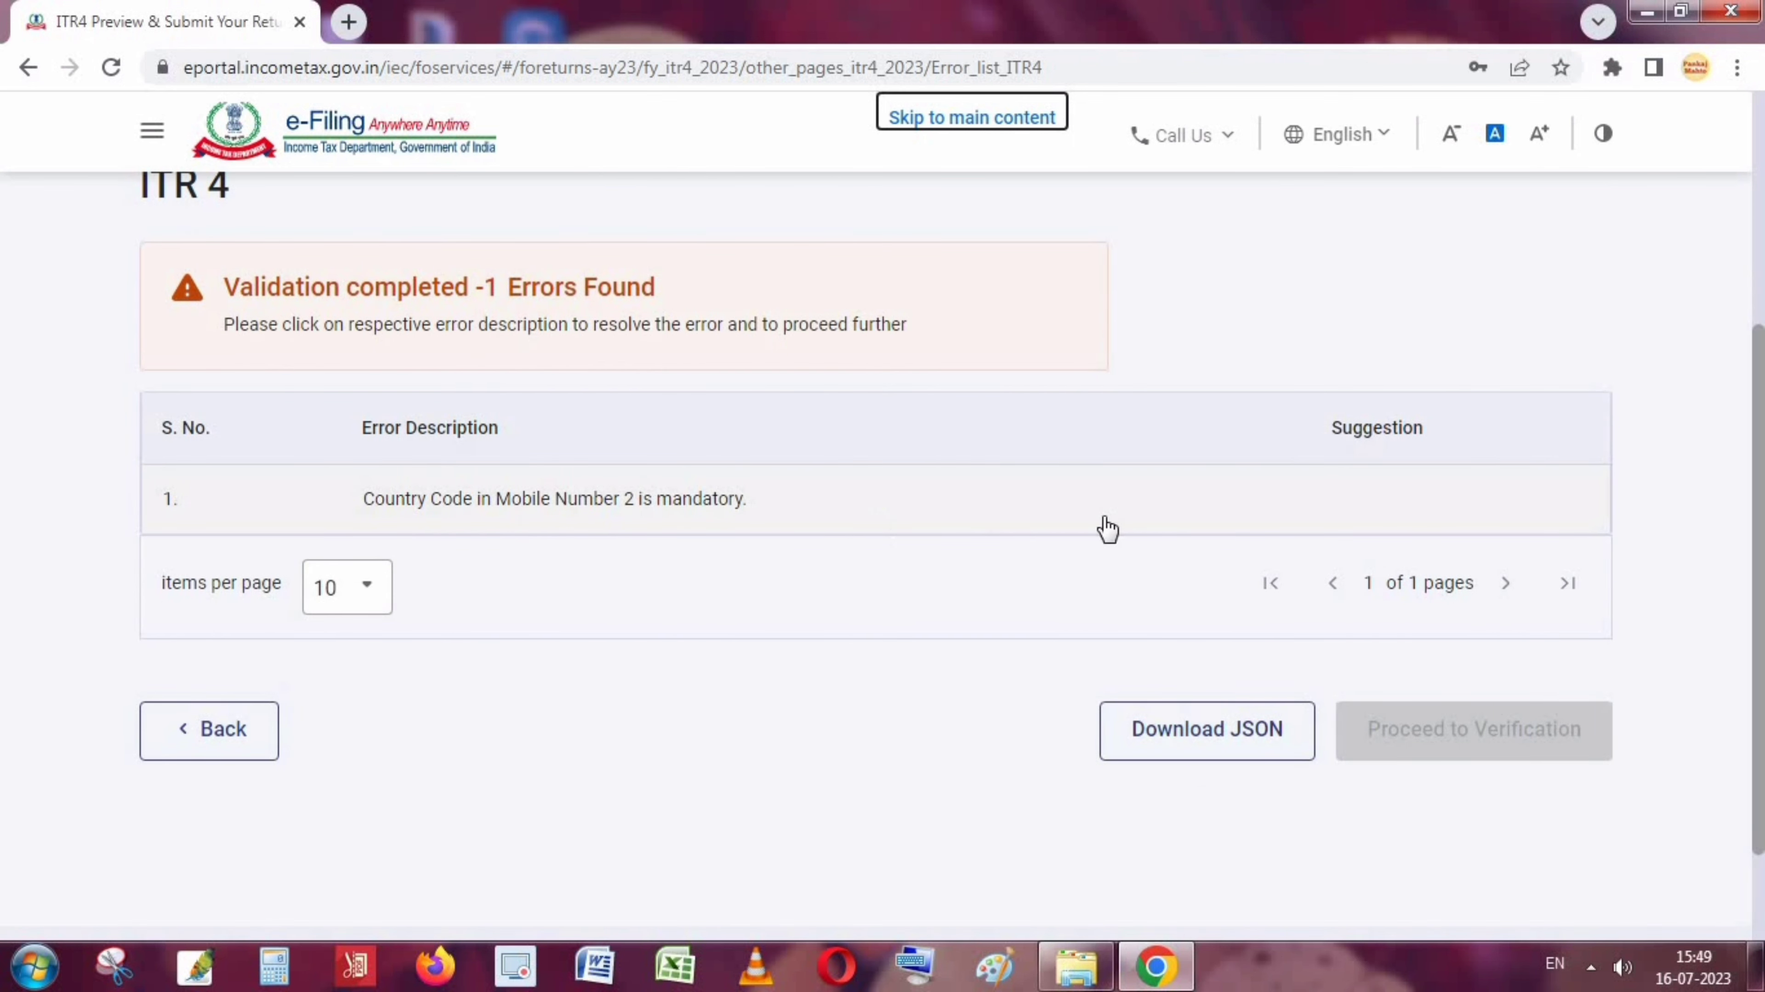
# Return from the validation error list through the return preview and the declaration page to the tax summary.
pyautogui.scroll(2, 394, 688)
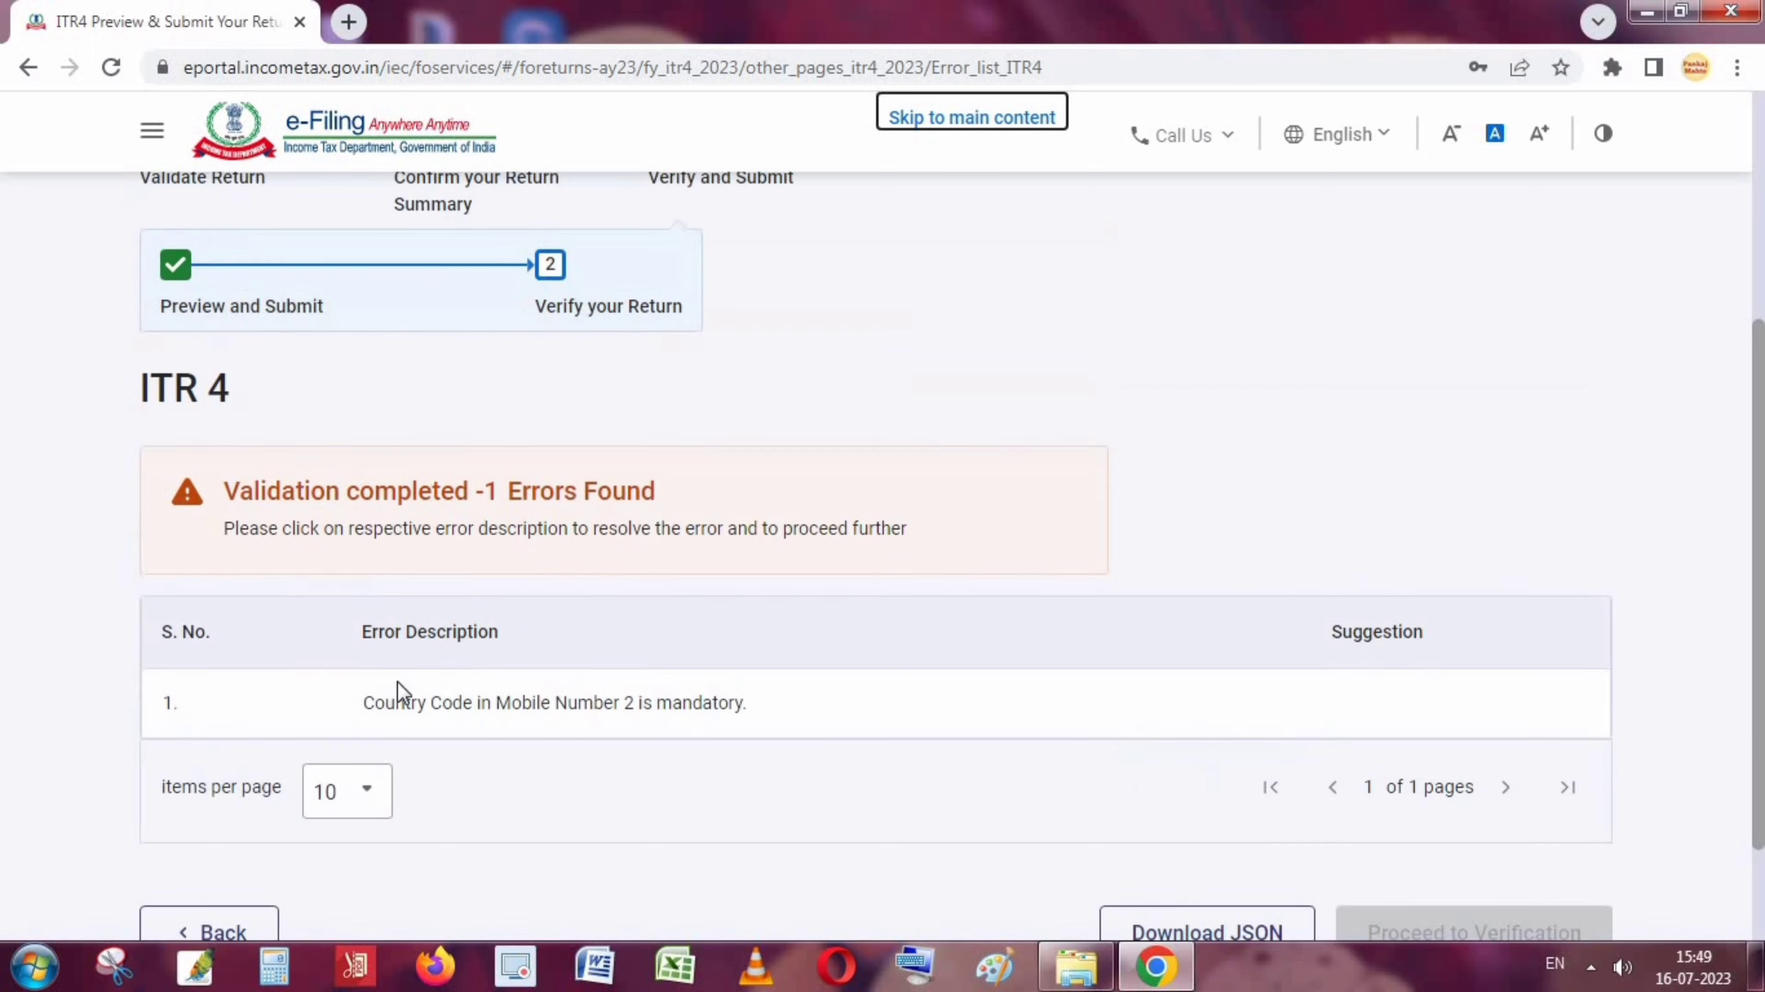
pyautogui.click(212, 856)
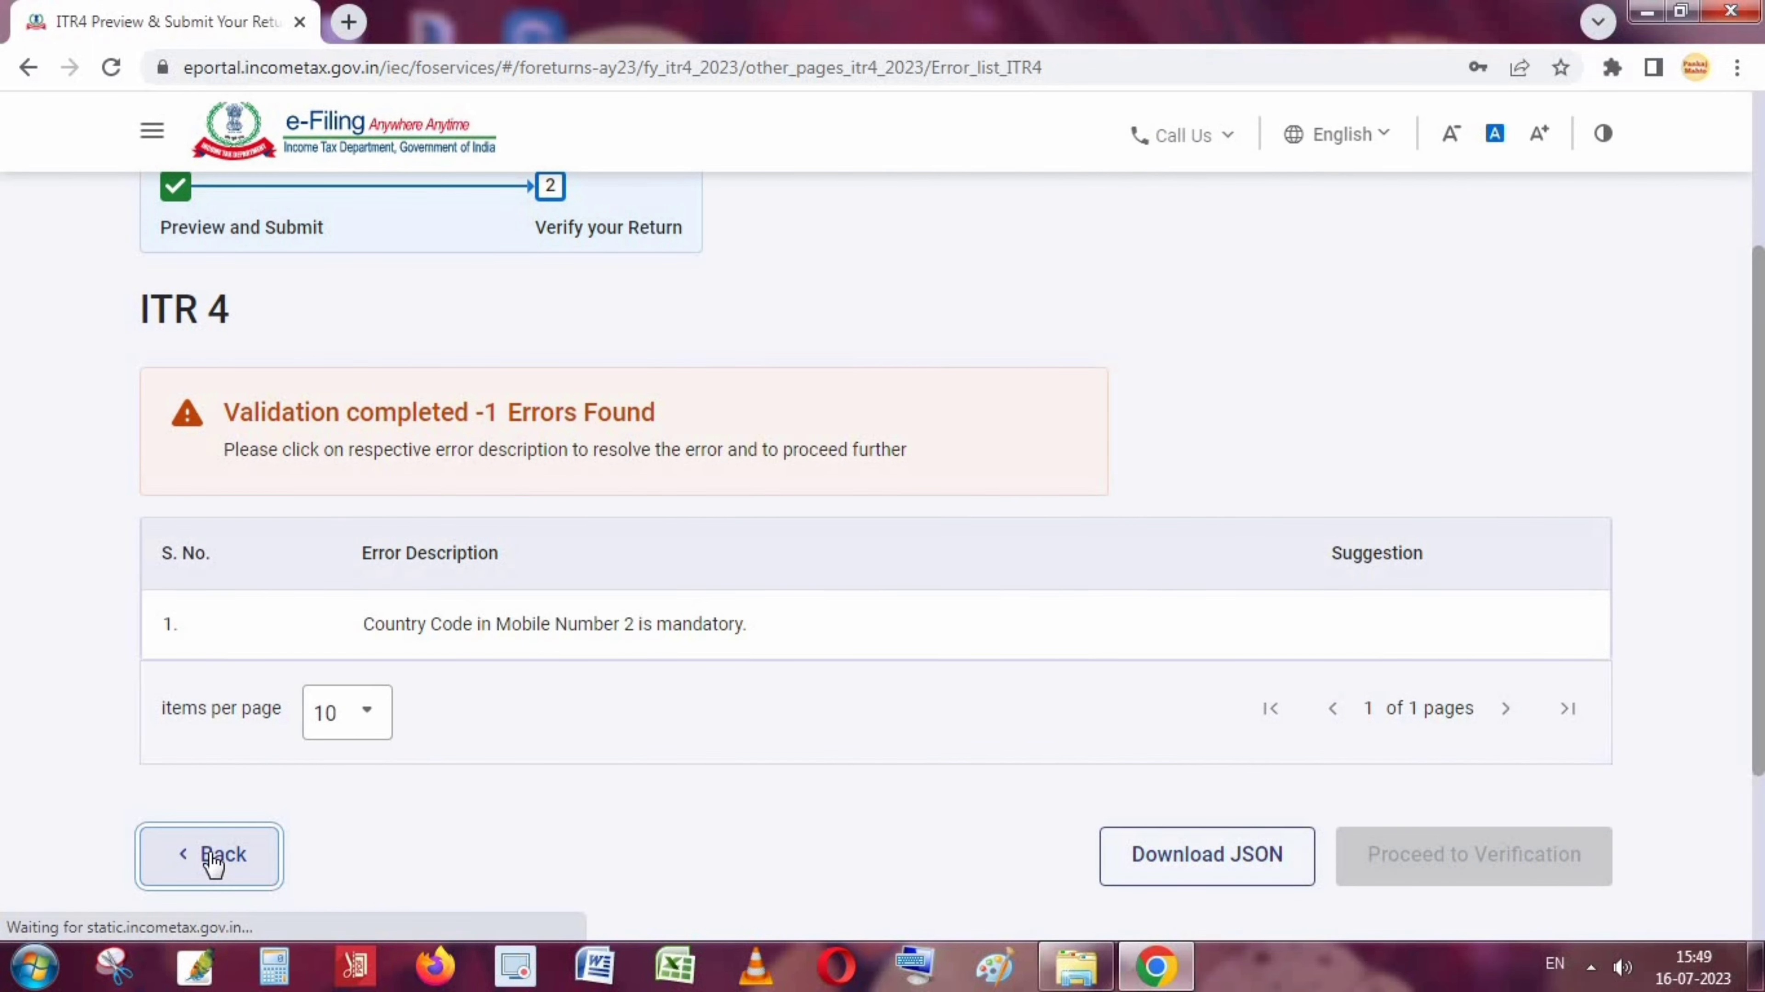
pyautogui.scroll(-1, 691, 665)
pyautogui.scroll(-3, 691, 665)
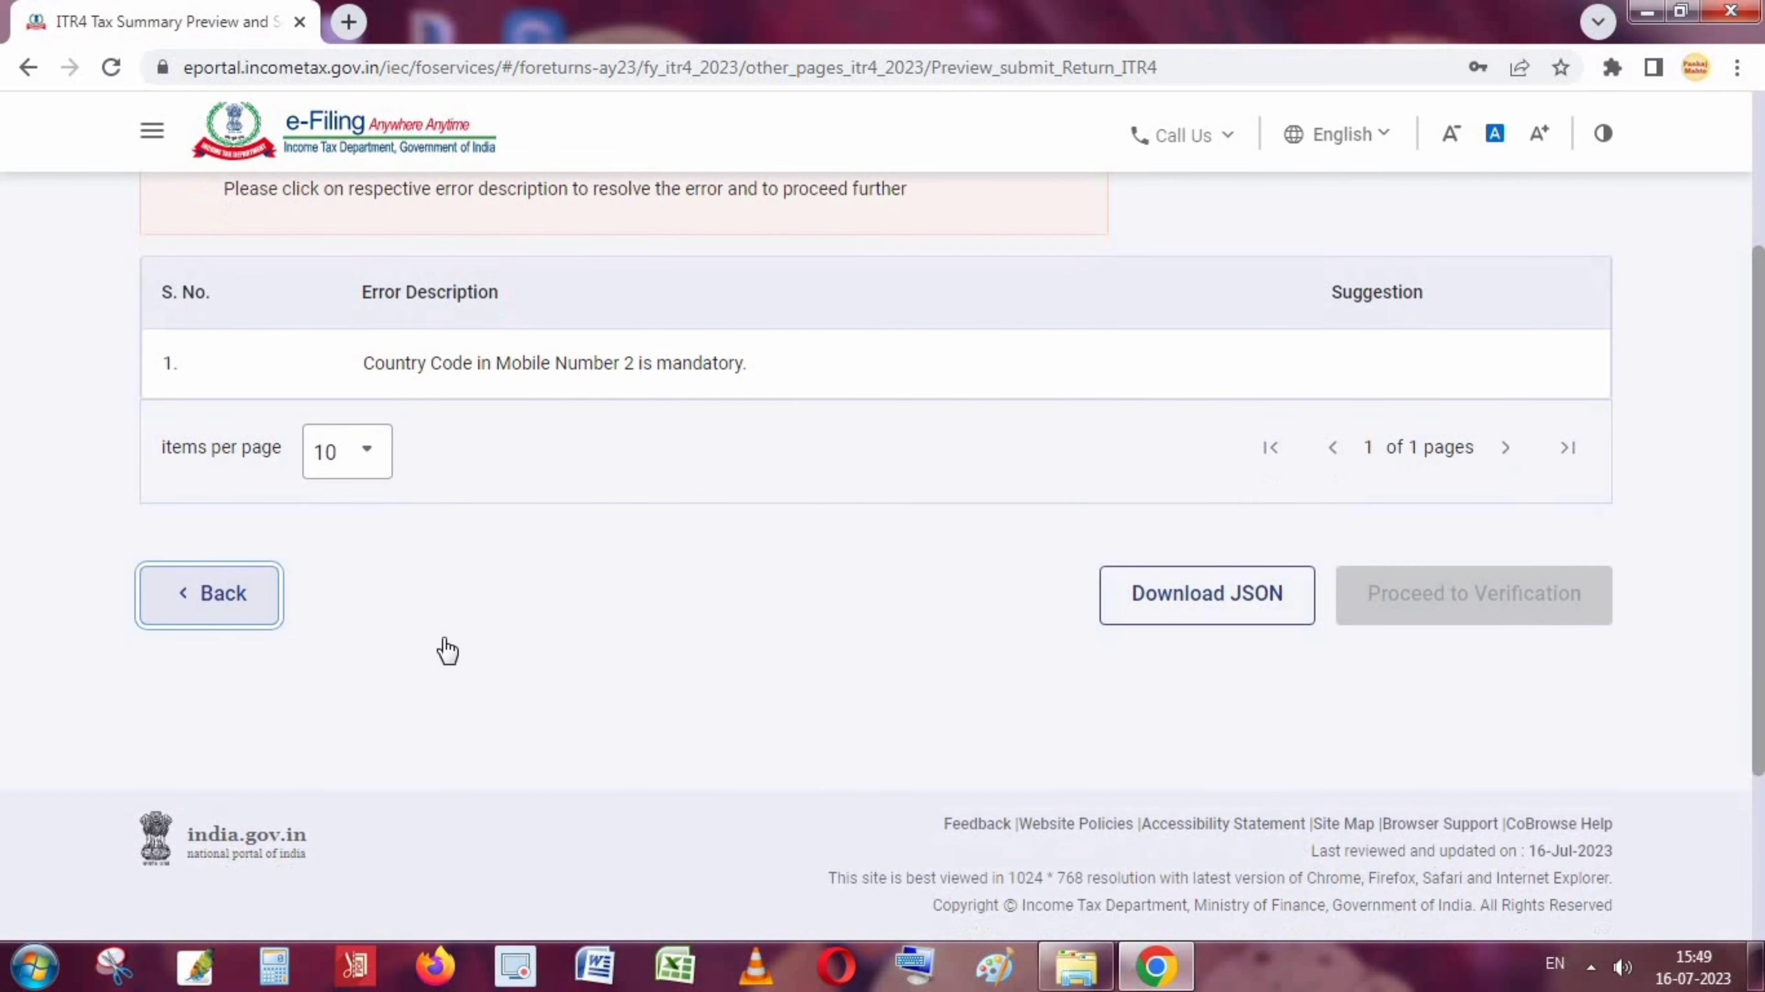
pyautogui.click(208, 597)
pyautogui.scroll(-10, 227, 590)
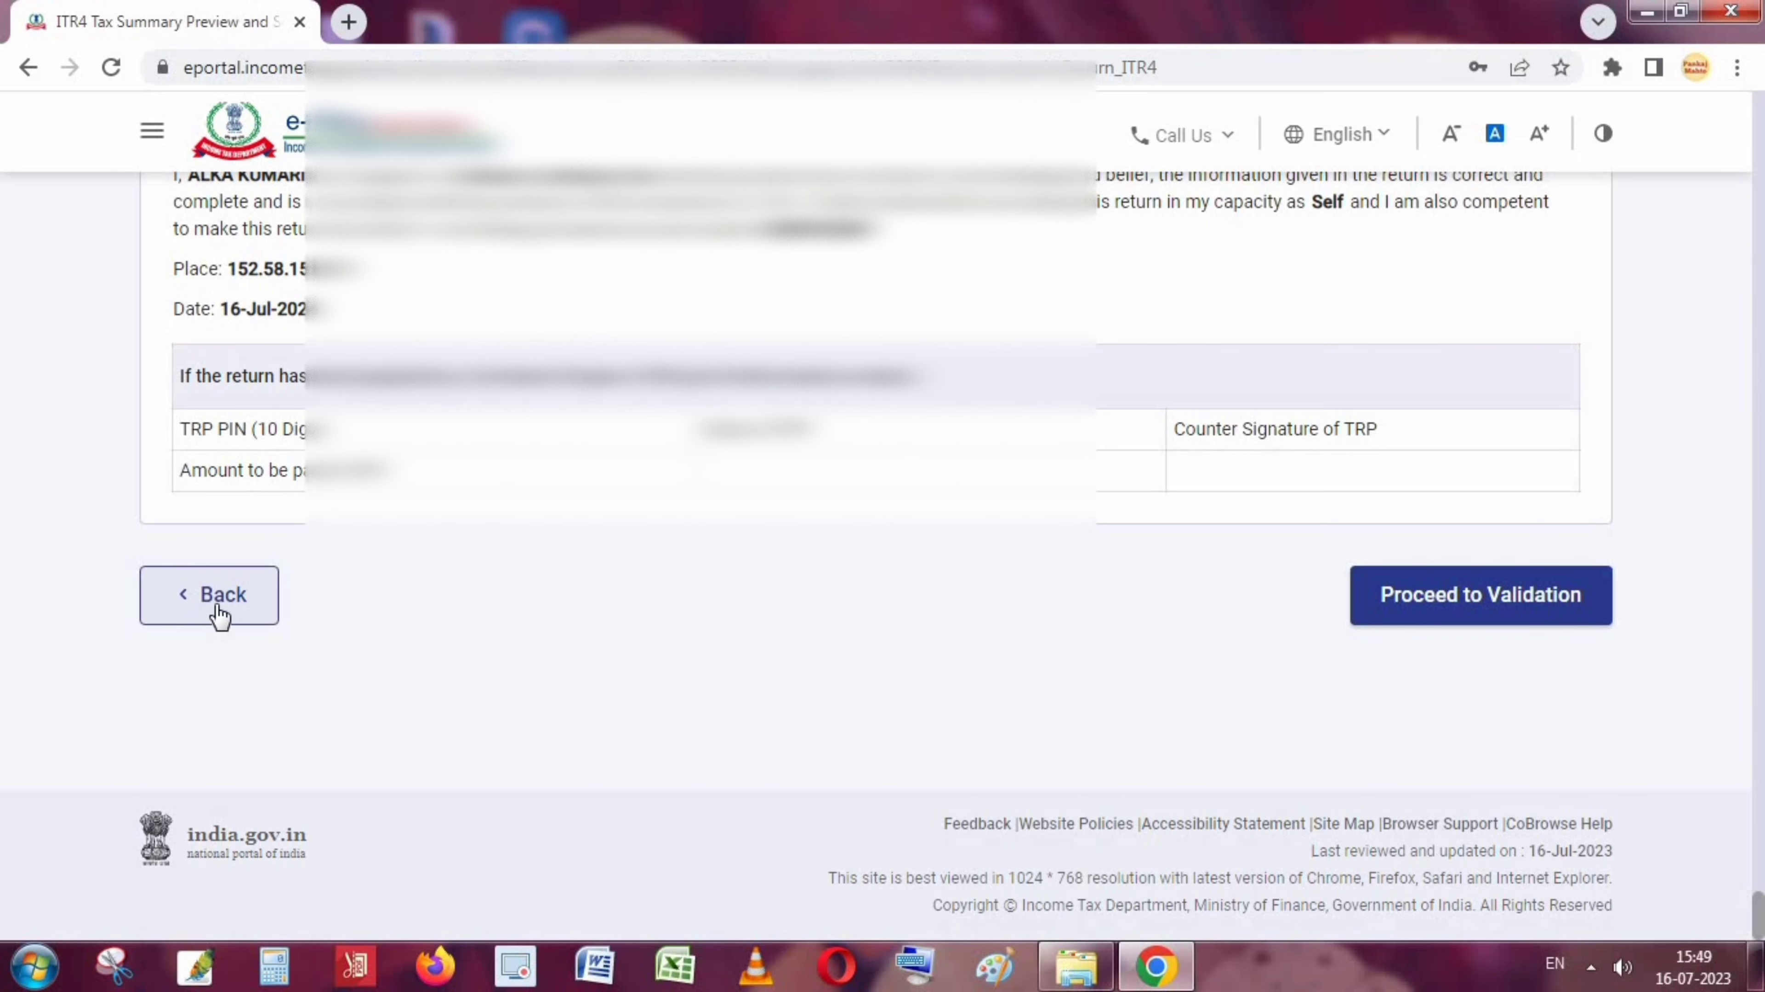
pyautogui.click(216, 617)
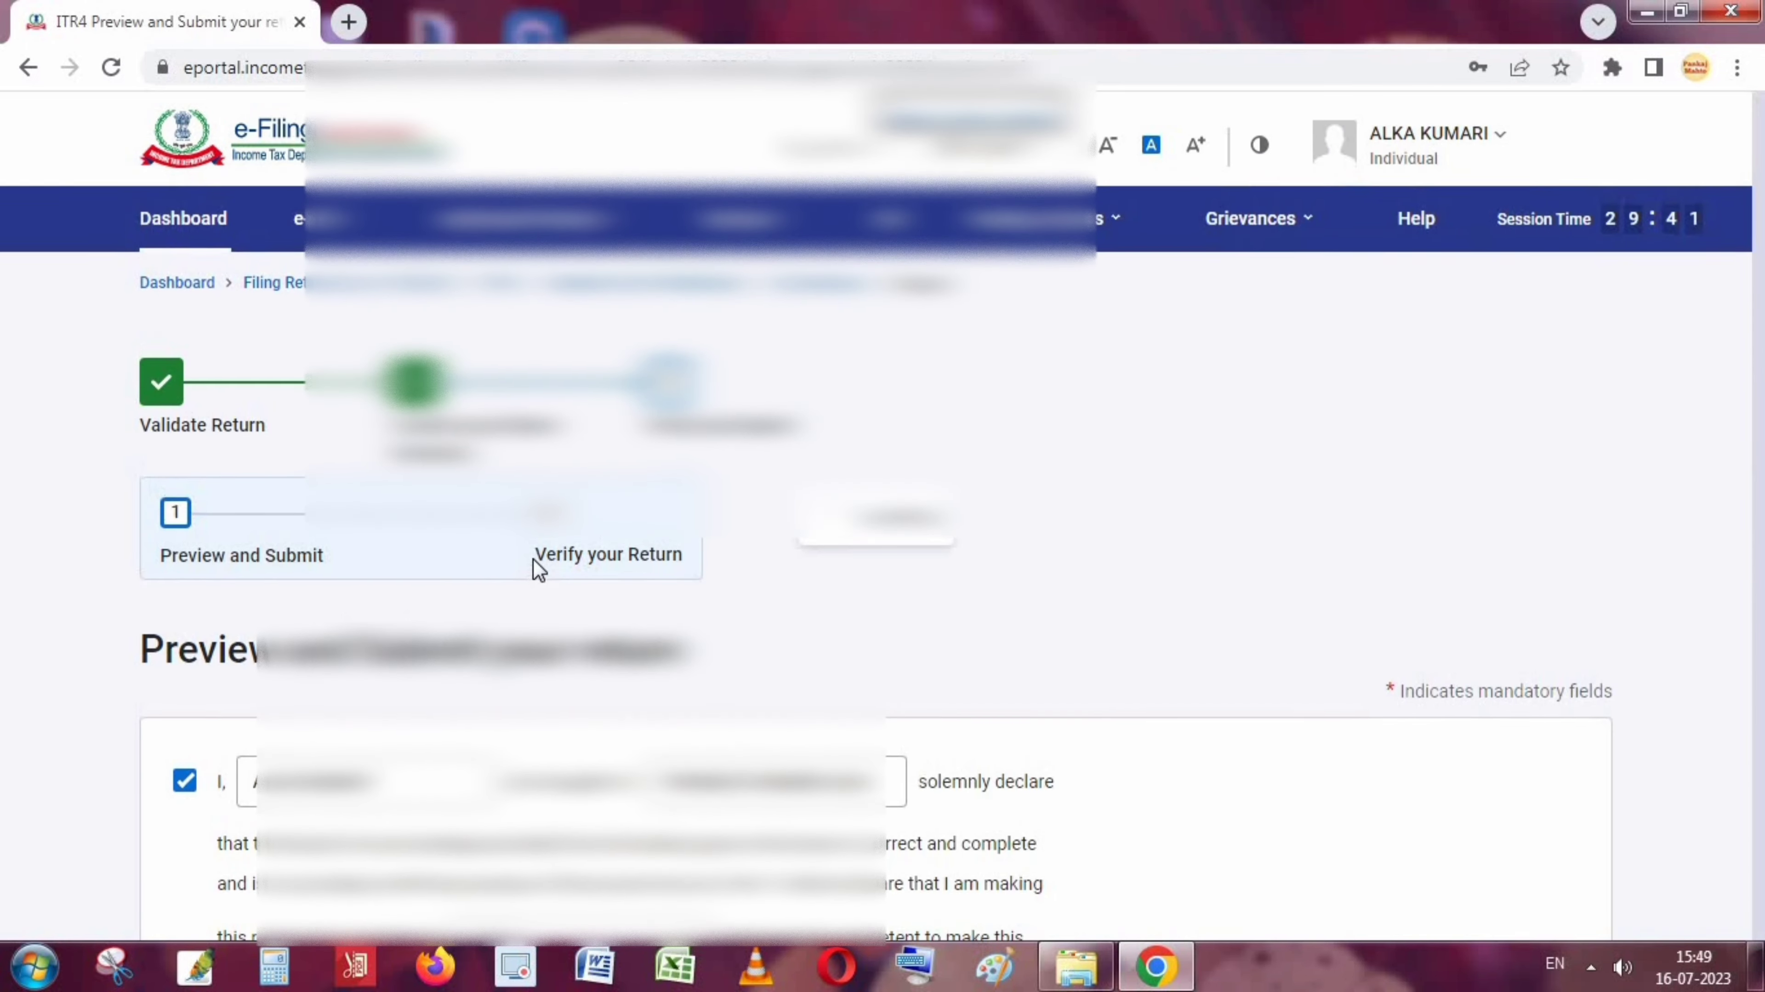
pyautogui.scroll(-4, 784, 598)
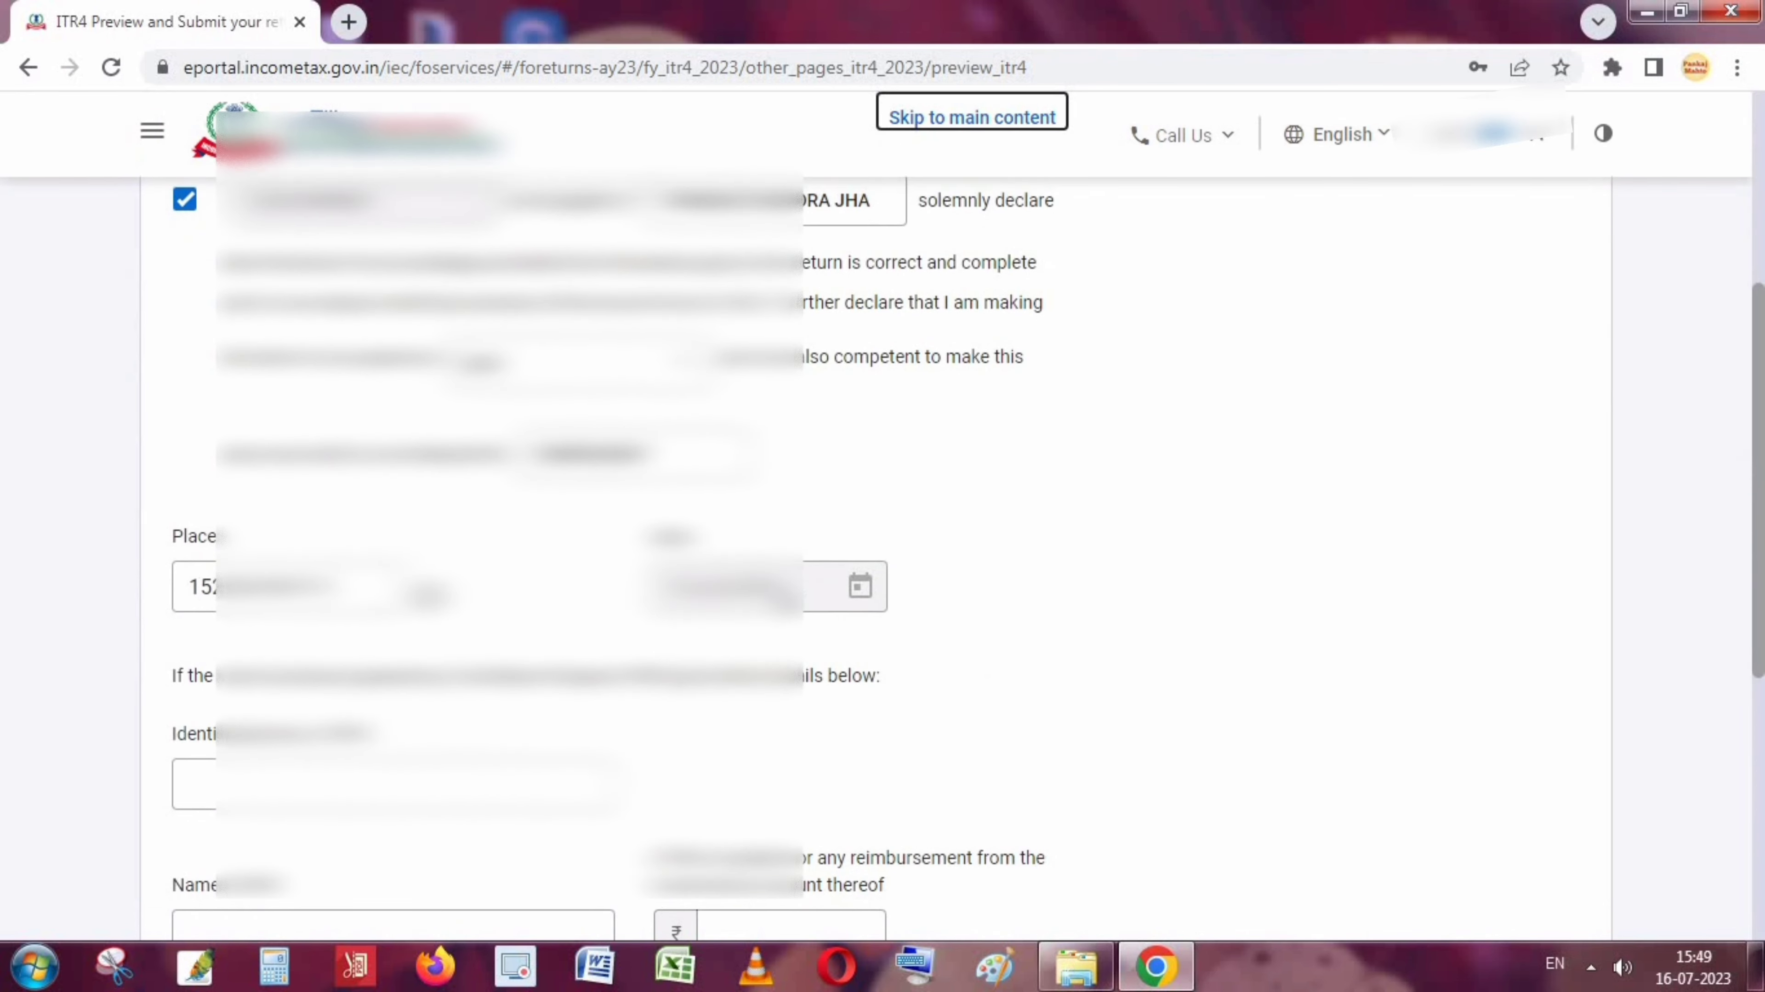
pyautogui.scroll(4, 785, 598)
pyautogui.scroll(-10, 169, 420)
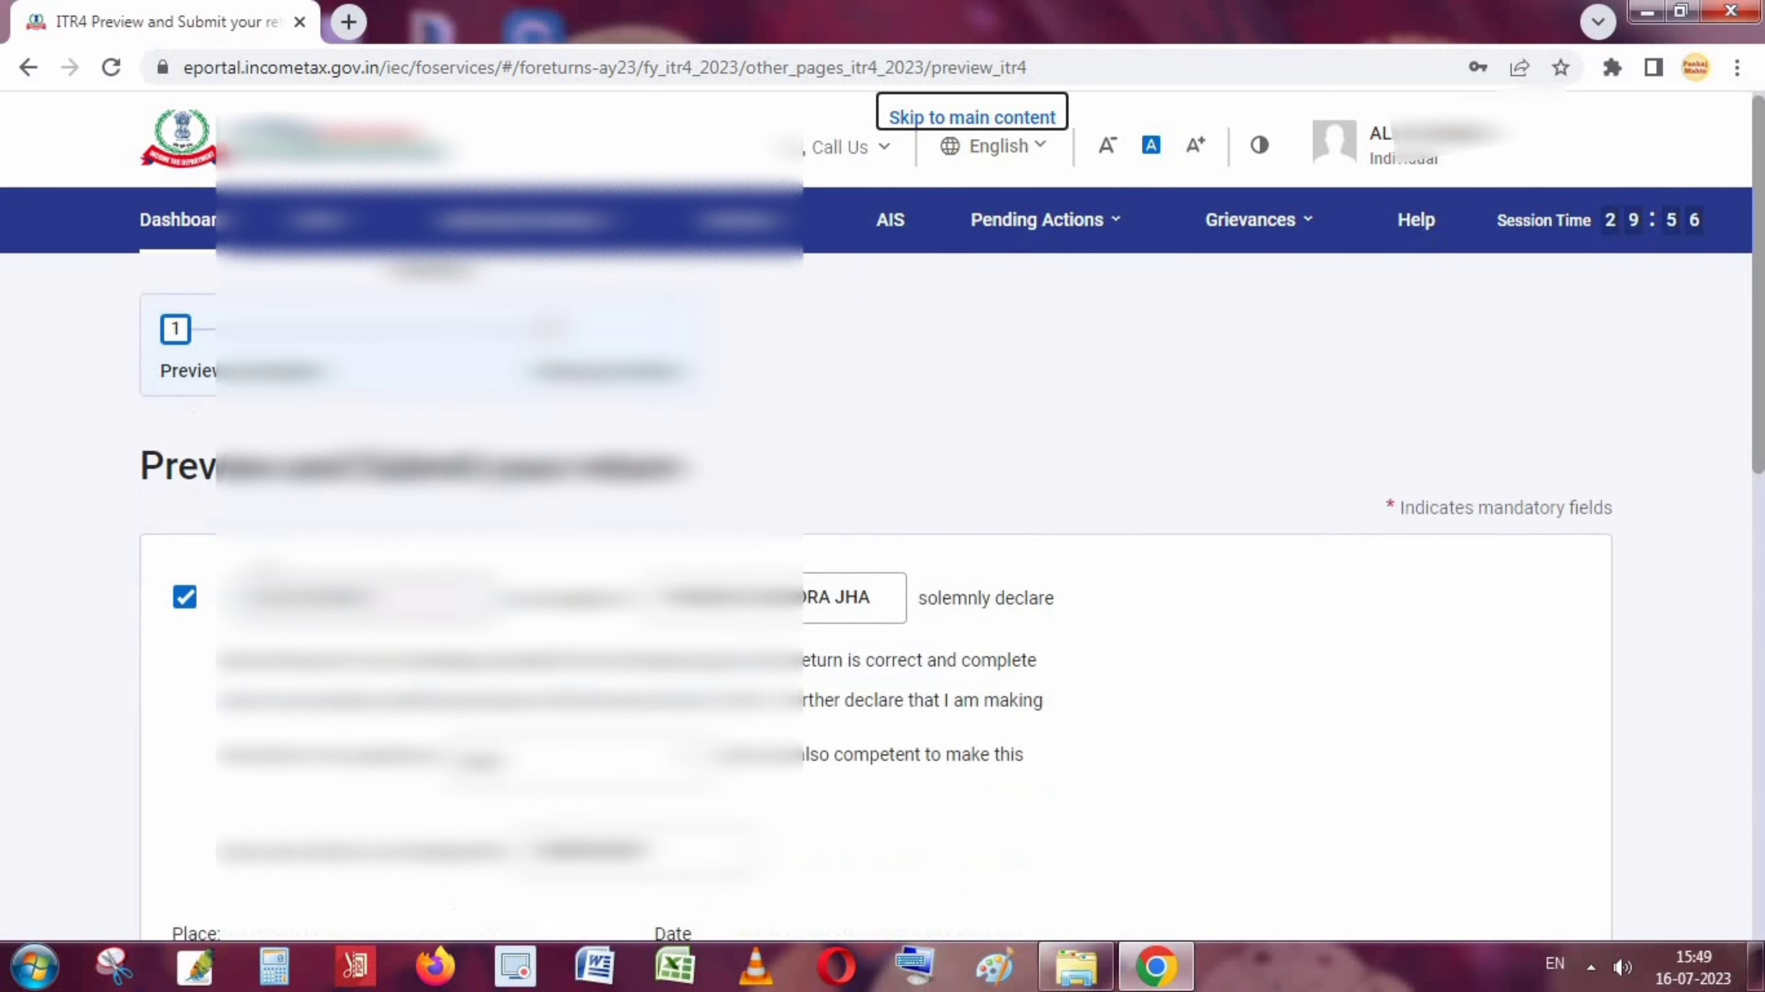
pyautogui.click(176, 607)
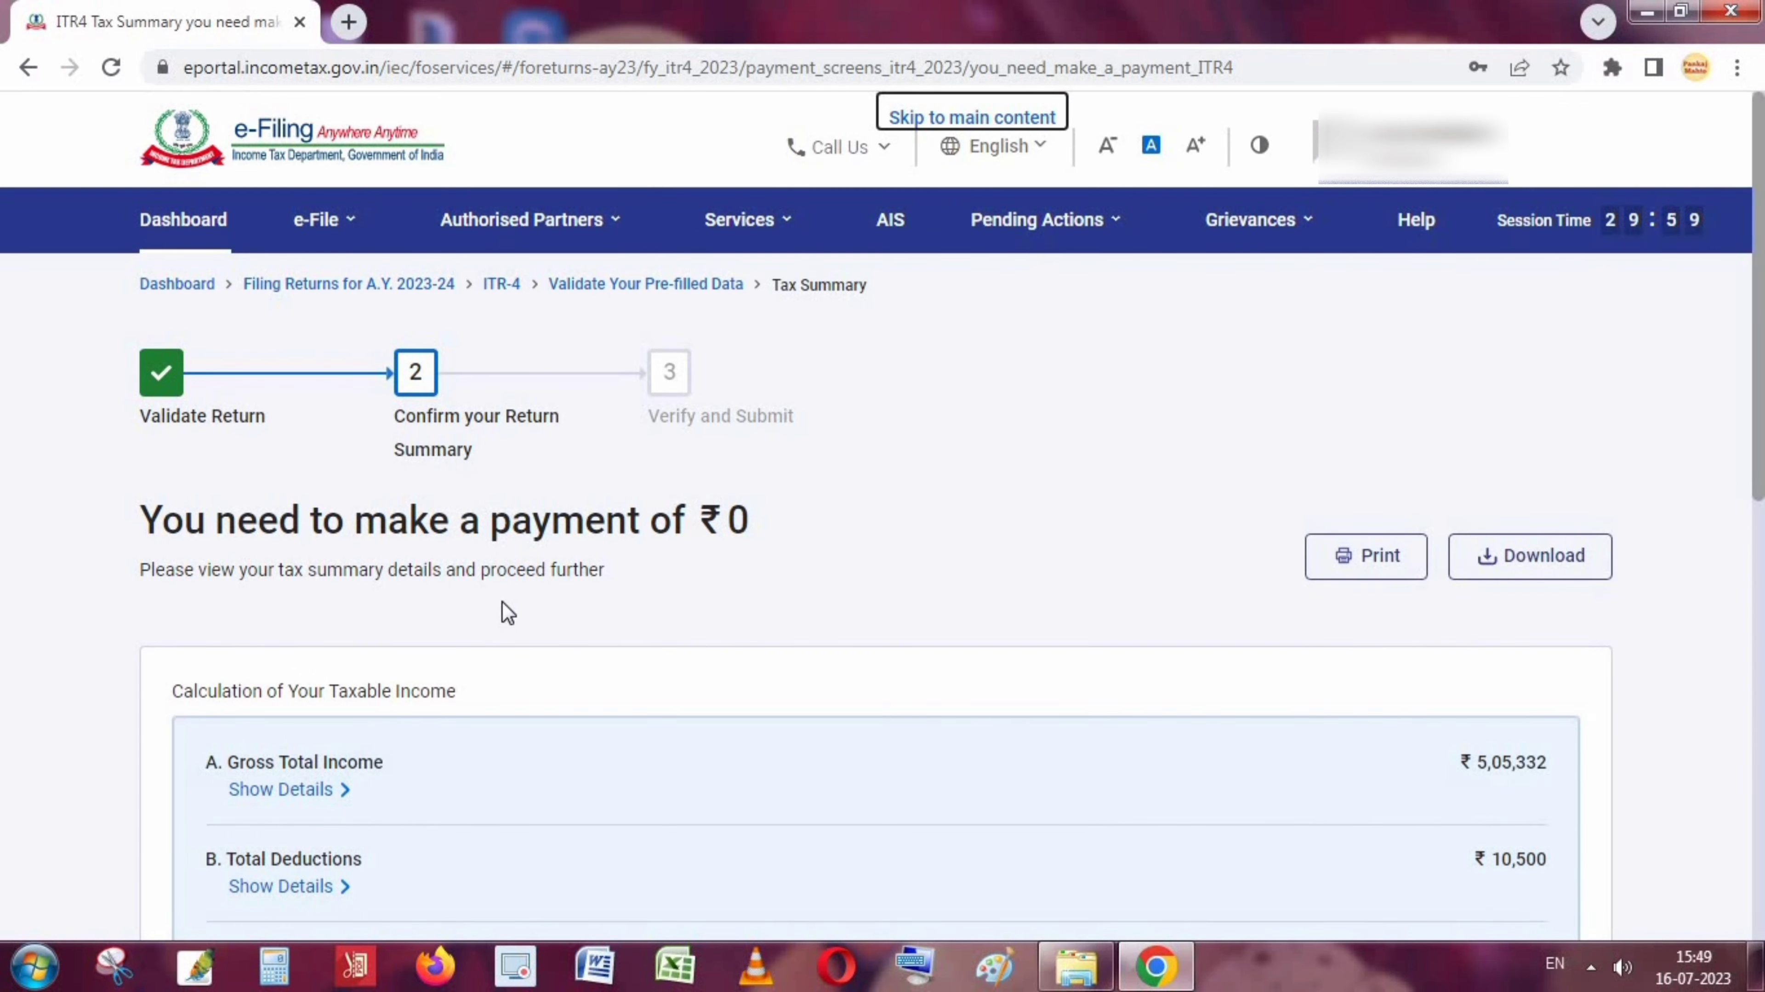
# Go back from the tax summary to the return summary that lists the return's sections.
pyautogui.scroll(-3, 502, 601)
pyautogui.scroll(-5, 542, 729)
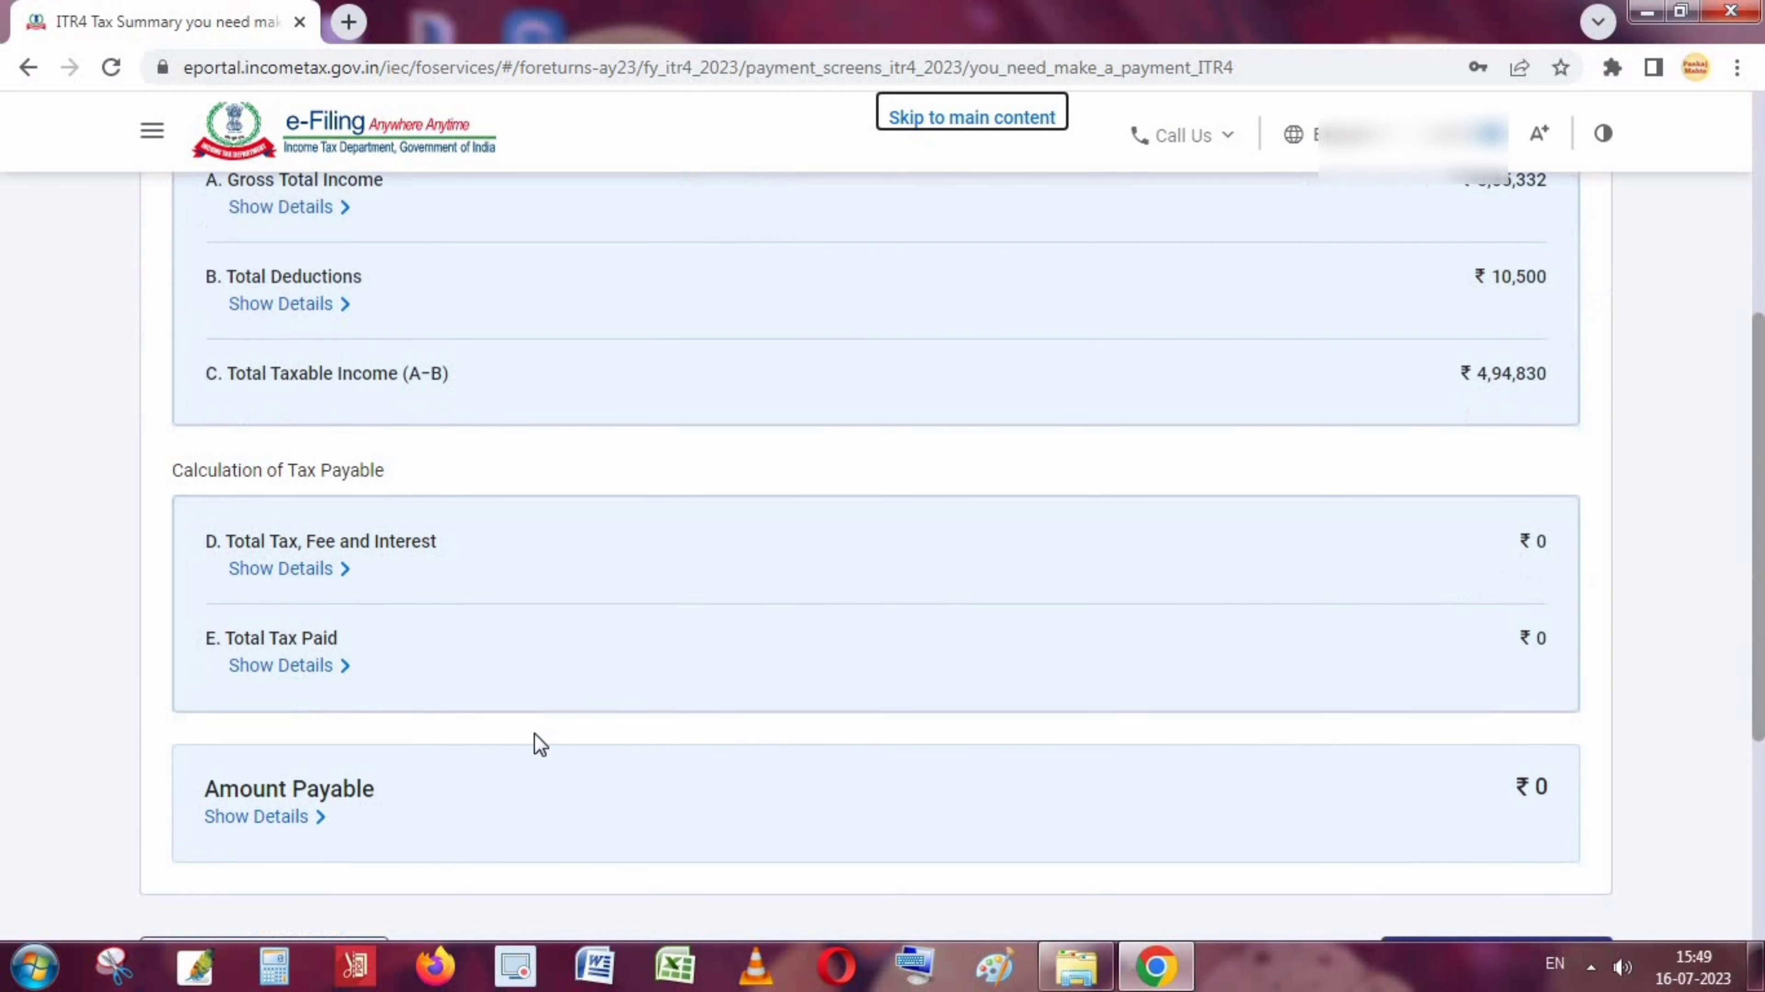
pyautogui.scroll(-5, 483, 740)
pyautogui.click(203, 653)
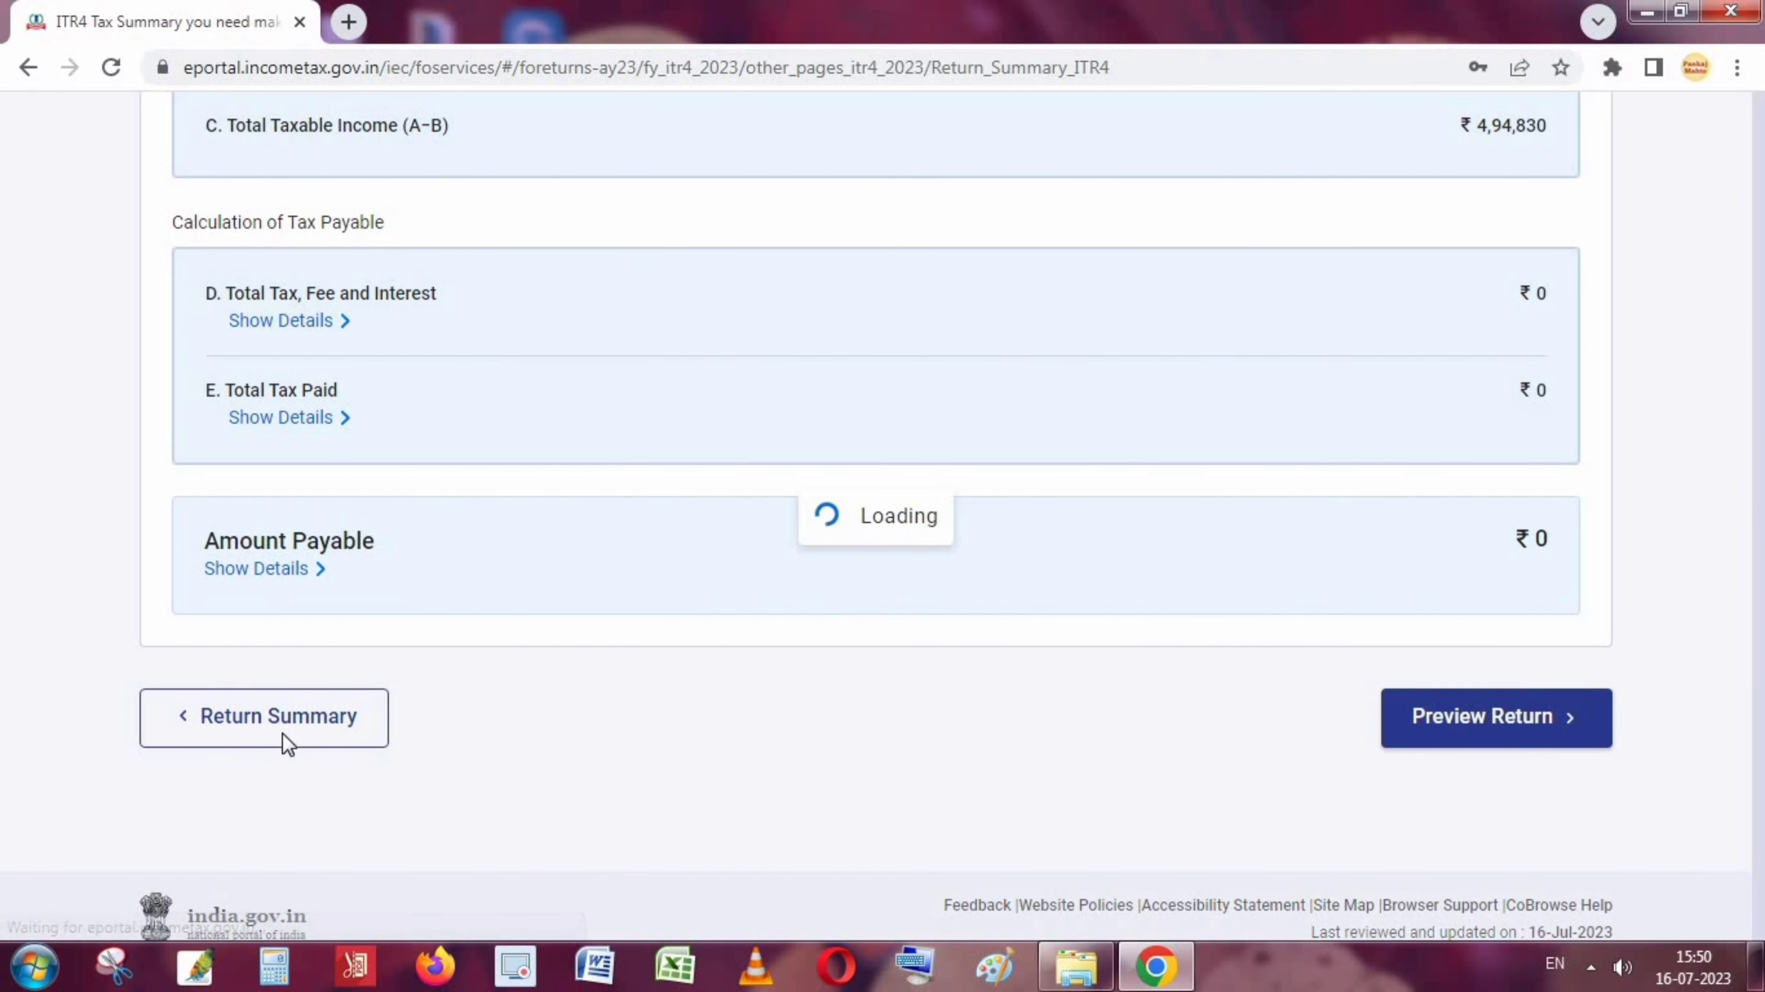
# In the Personal Information contact details, set the country code of Mobile No. 2 to India (91) and save.
pyautogui.scroll(-4, 510, 659)
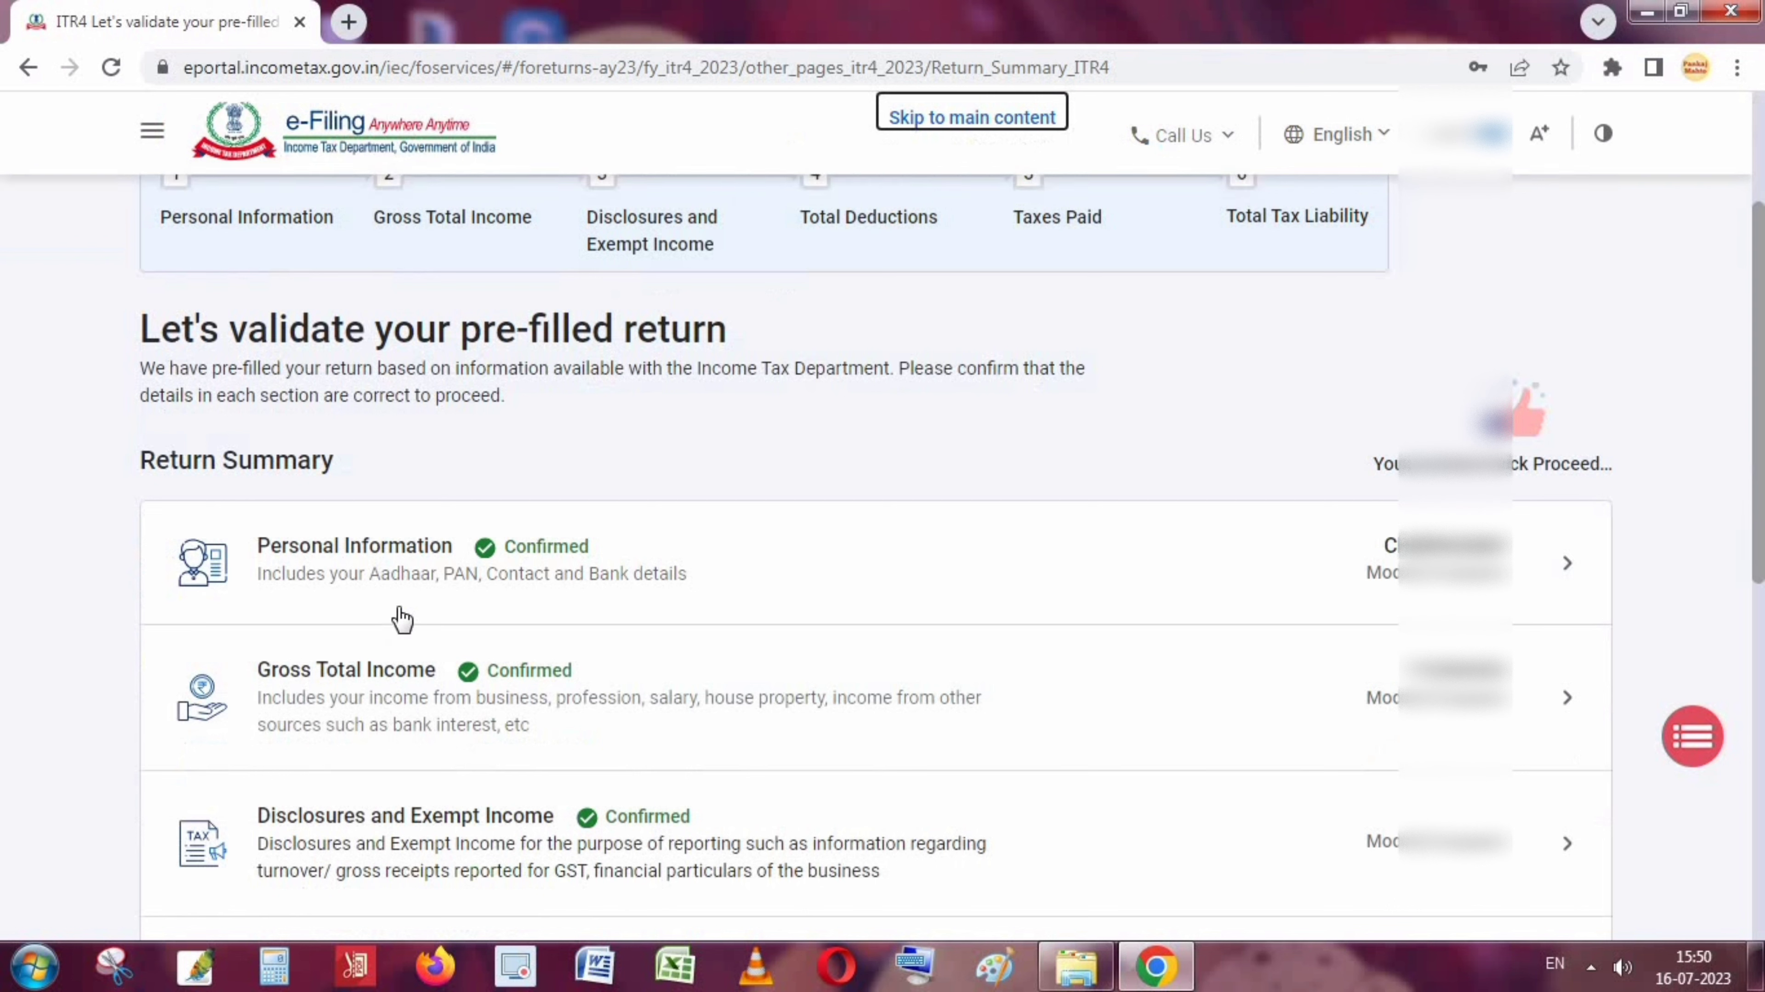
pyautogui.click(406, 567)
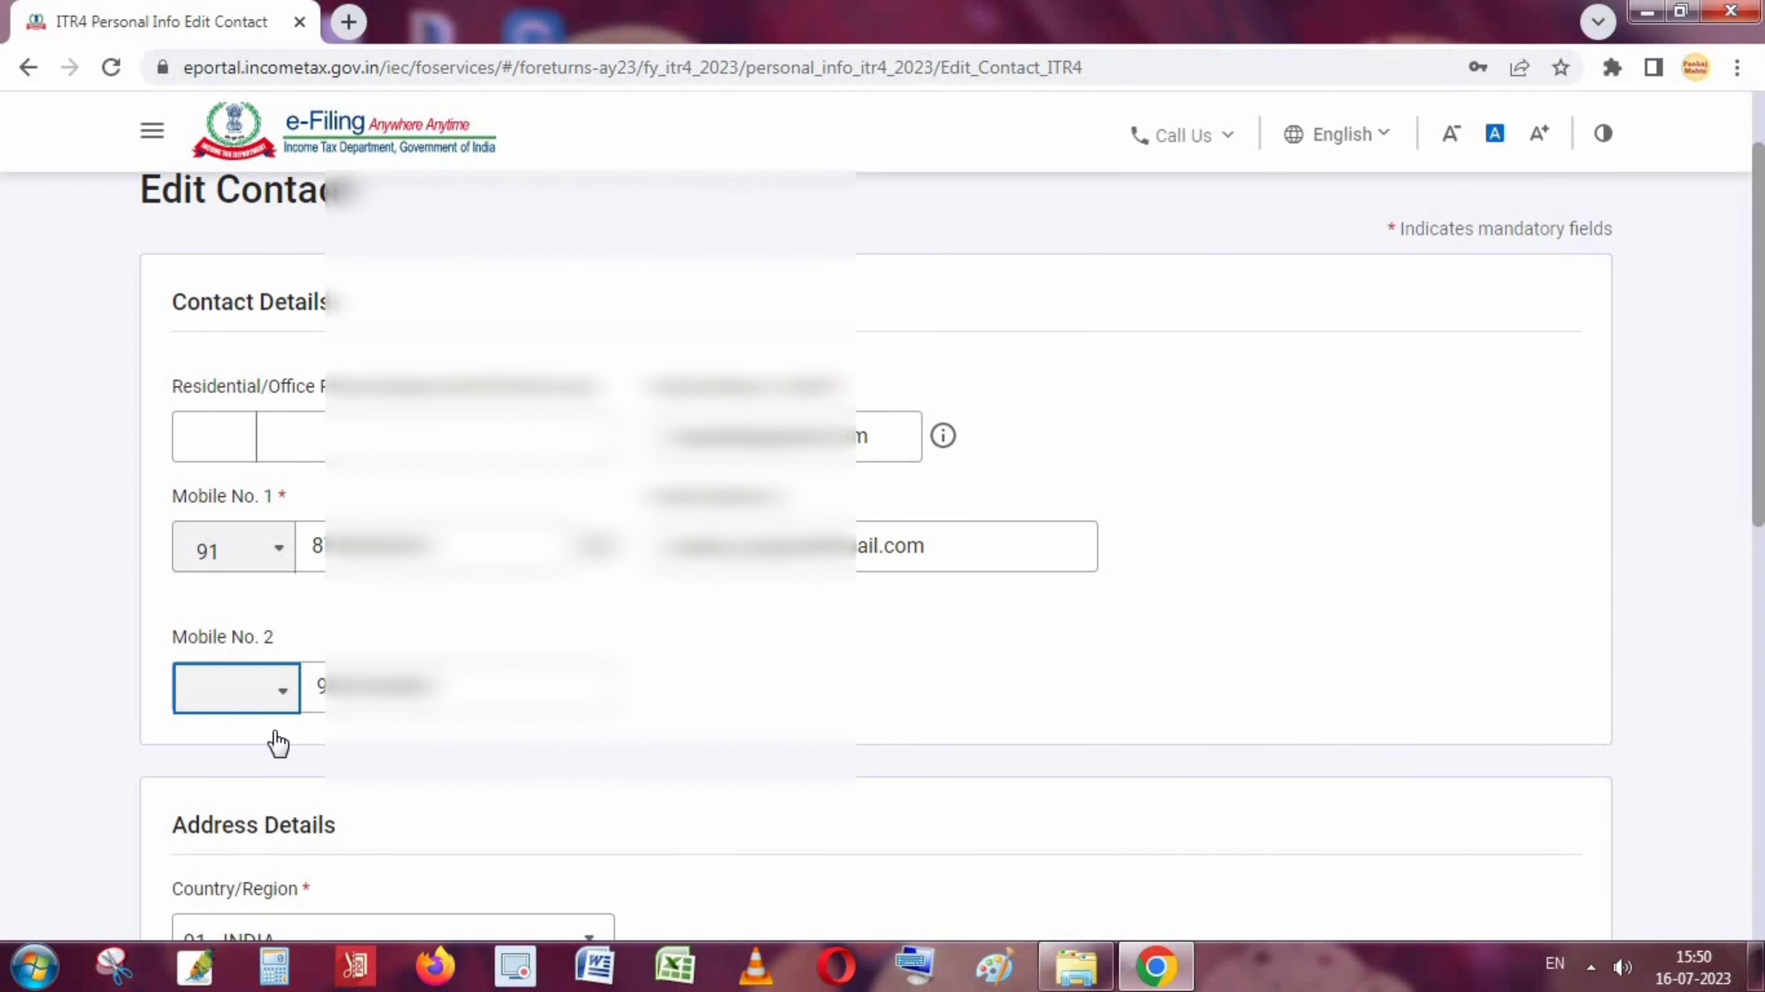
pyautogui.click(233, 702)
pyautogui.write('india')
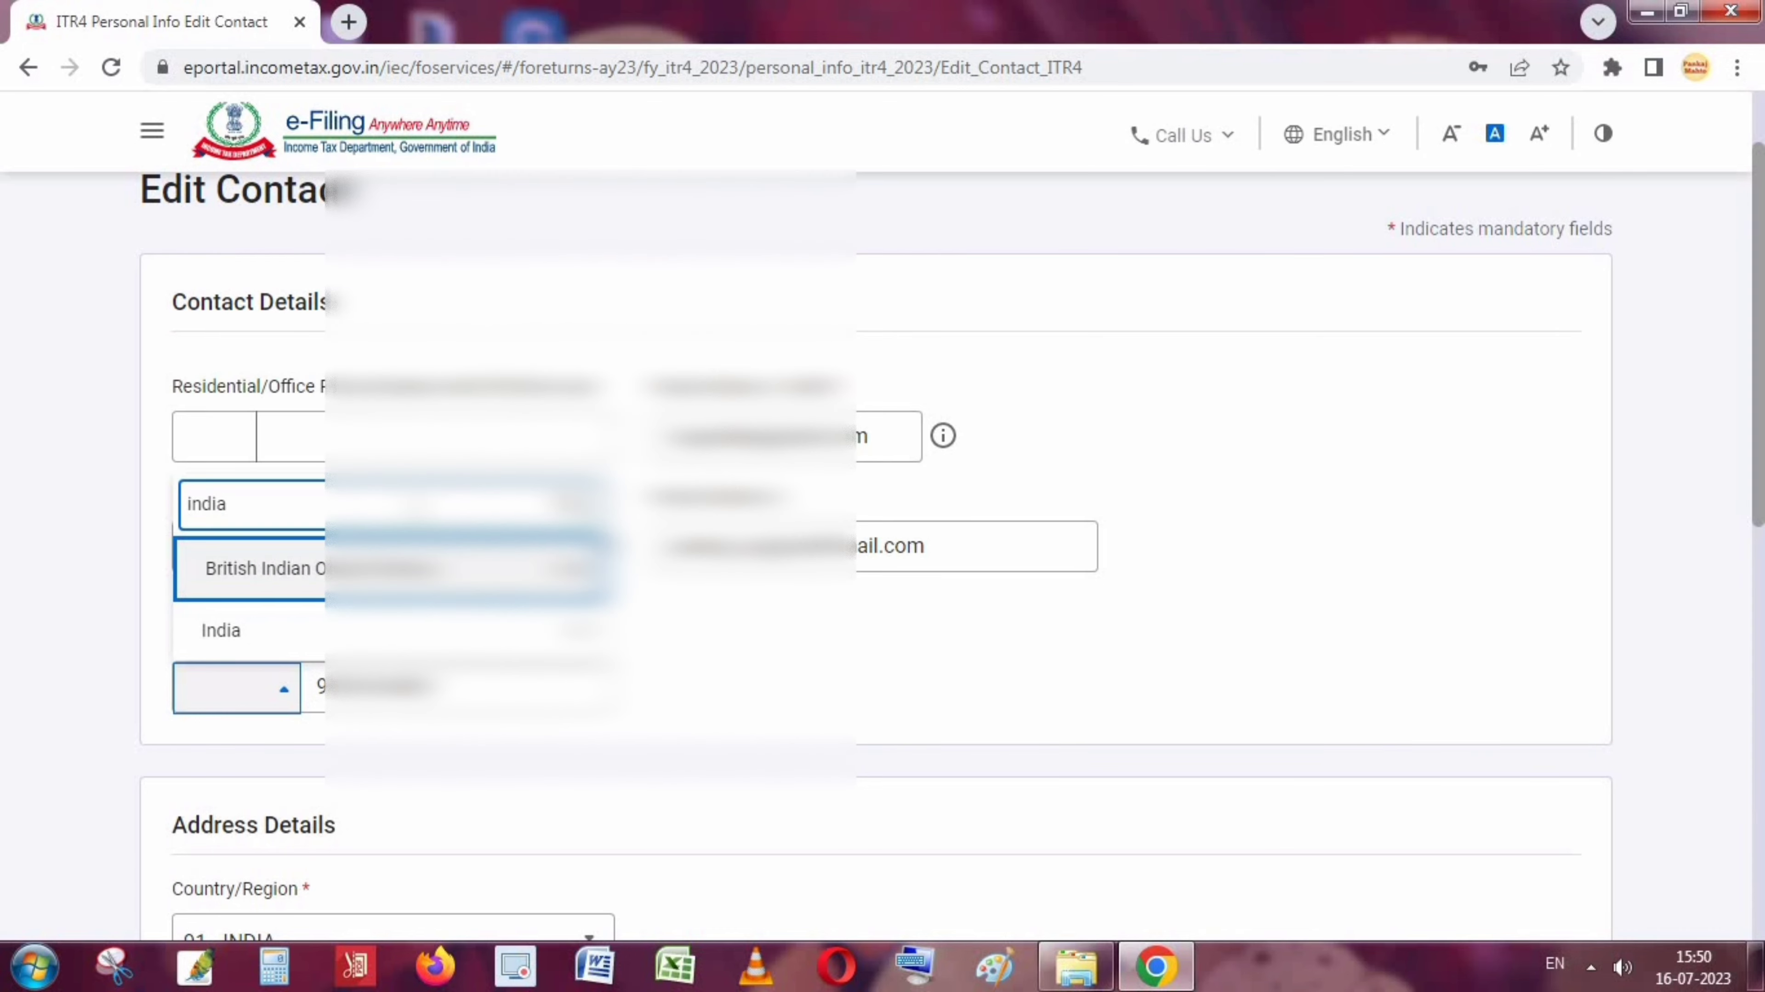
pyautogui.click(218, 618)
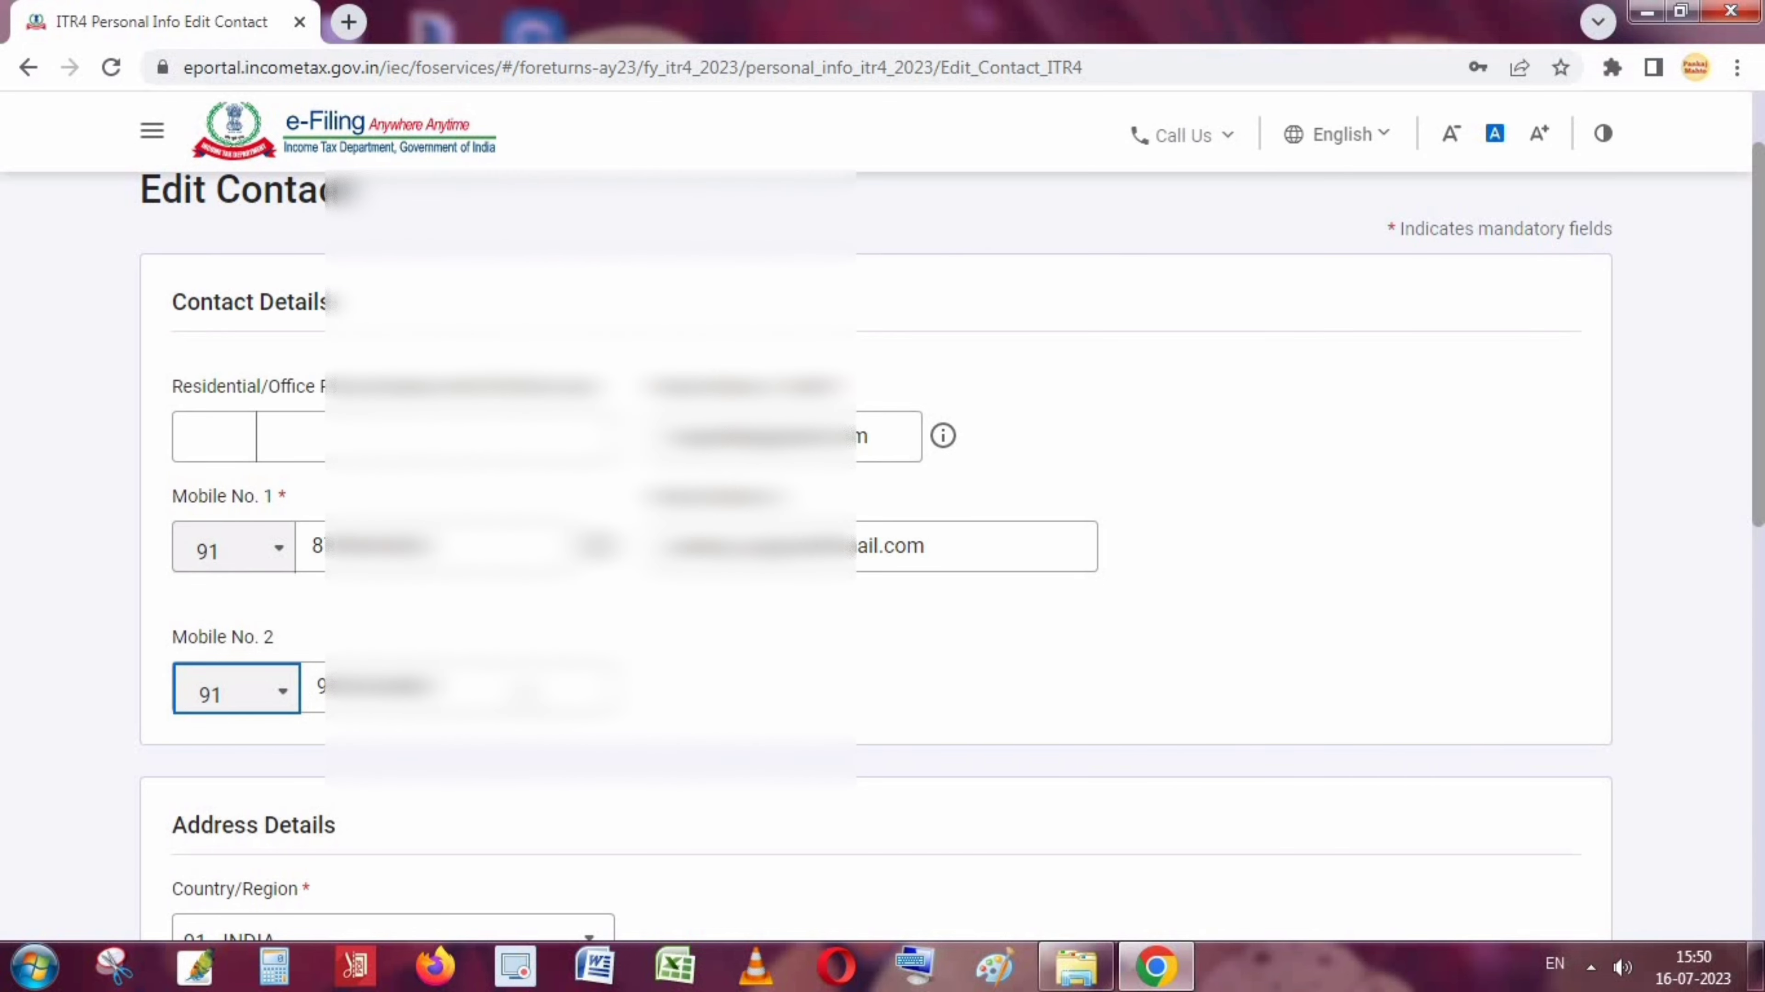
pyautogui.scroll(-10, 1076, 660)
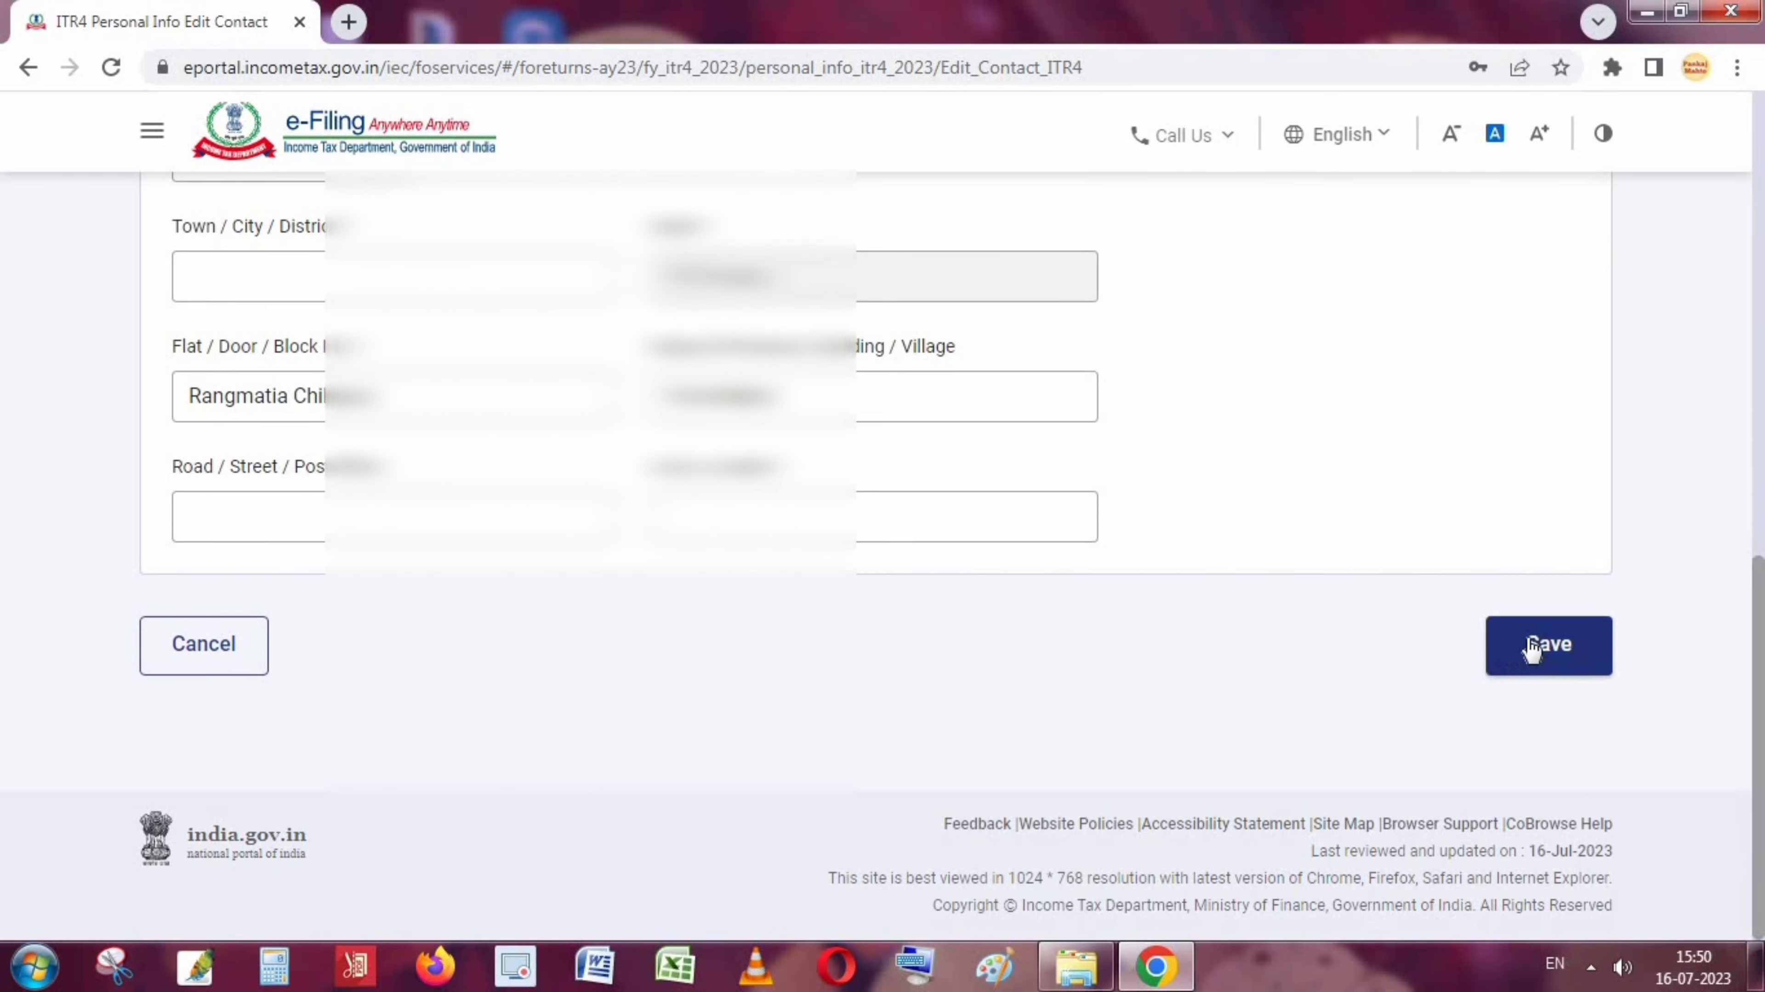
pyautogui.click(1533, 646)
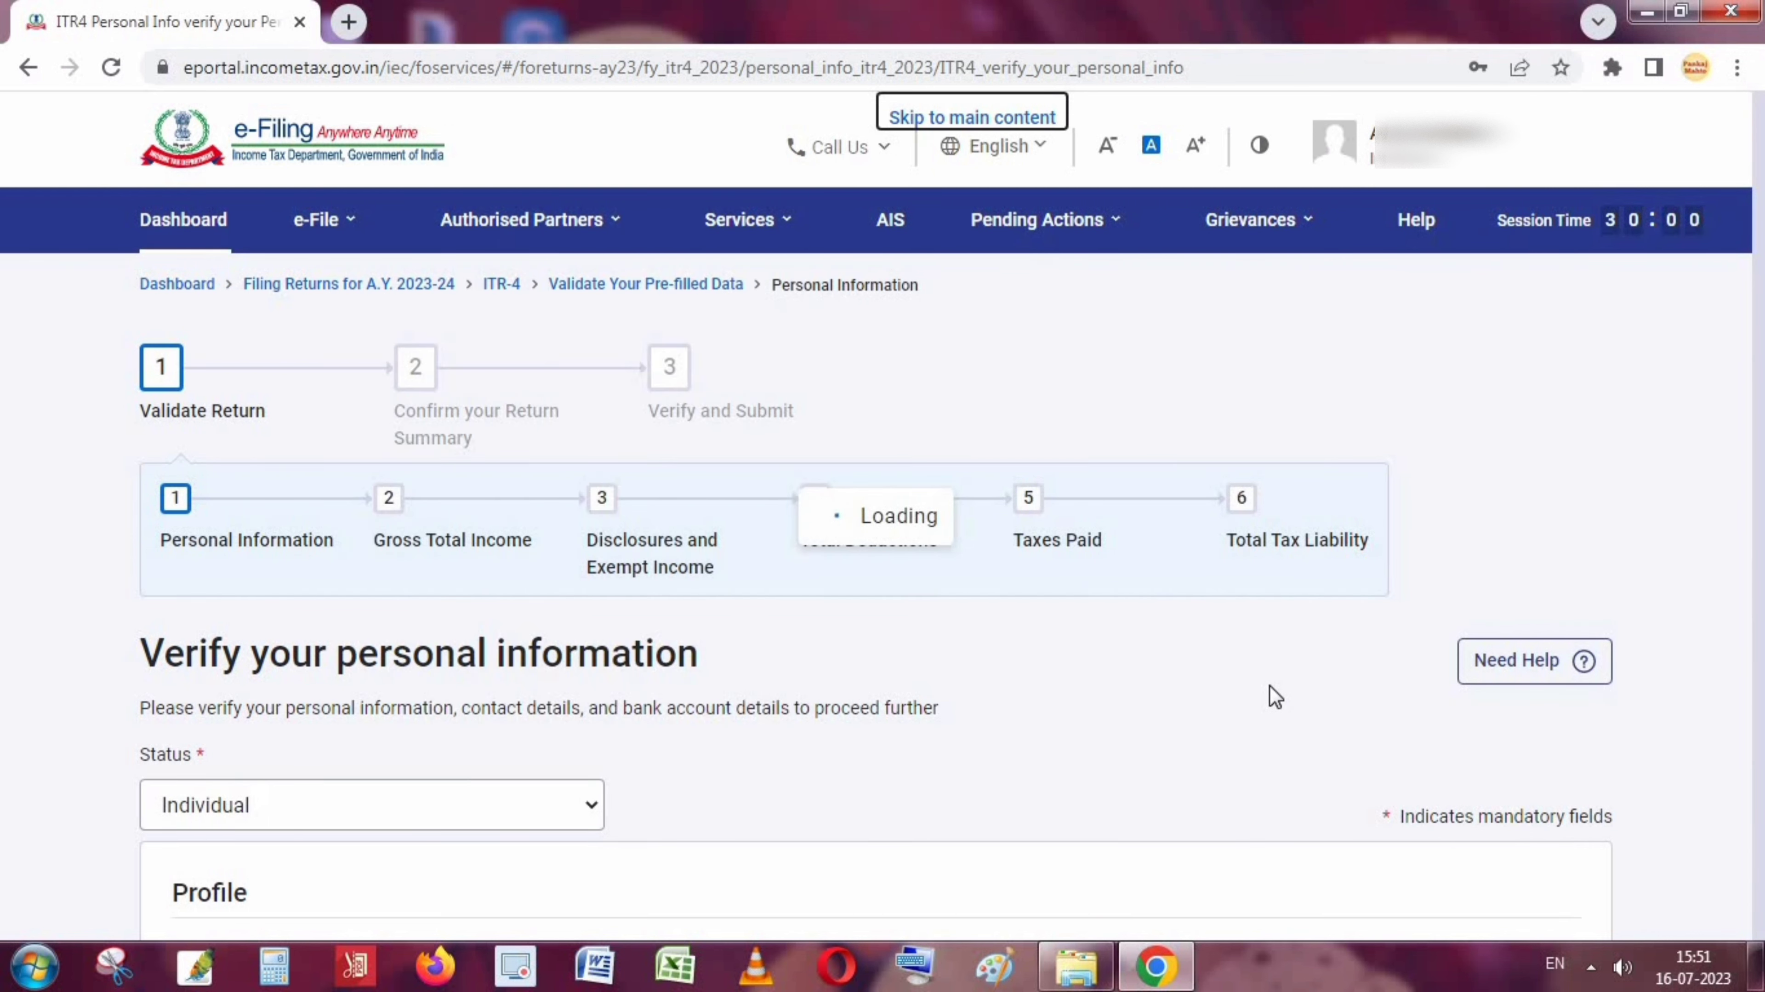
# Confirm the updated Personal Information section, leaving the bank account selected for refund as it is.
pyautogui.scroll(-10, 1270, 685)
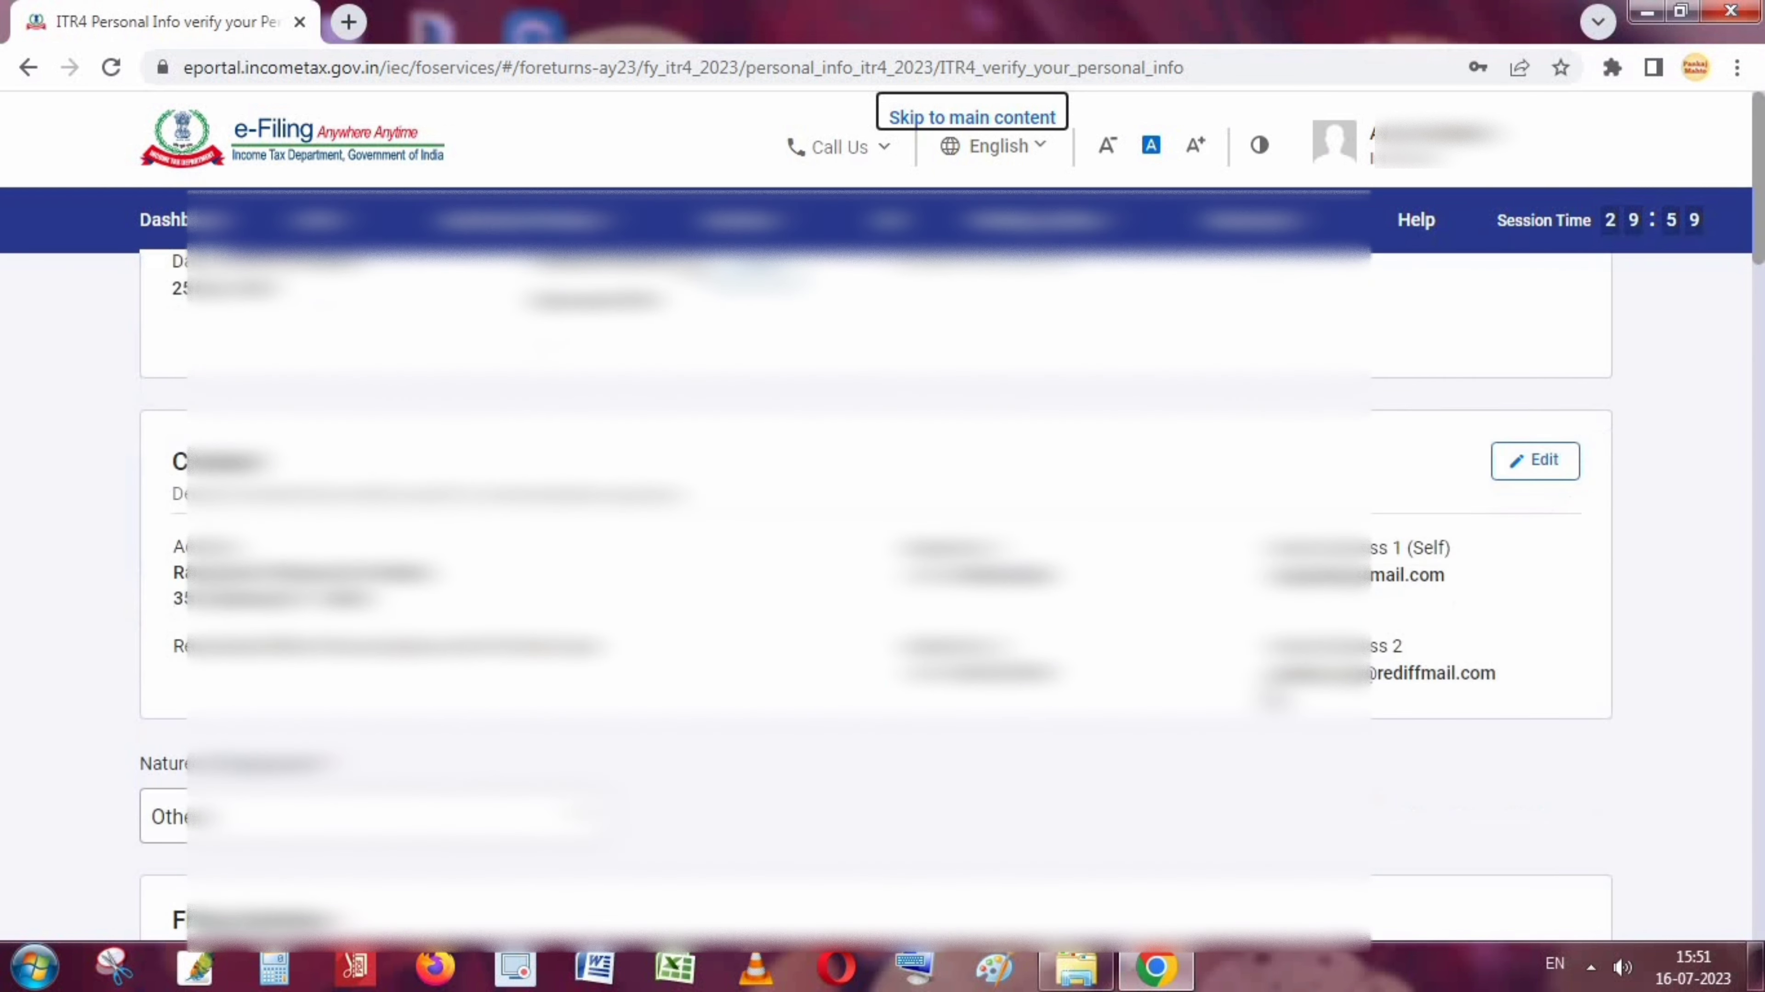
pyautogui.scroll(-15, 882, 556)
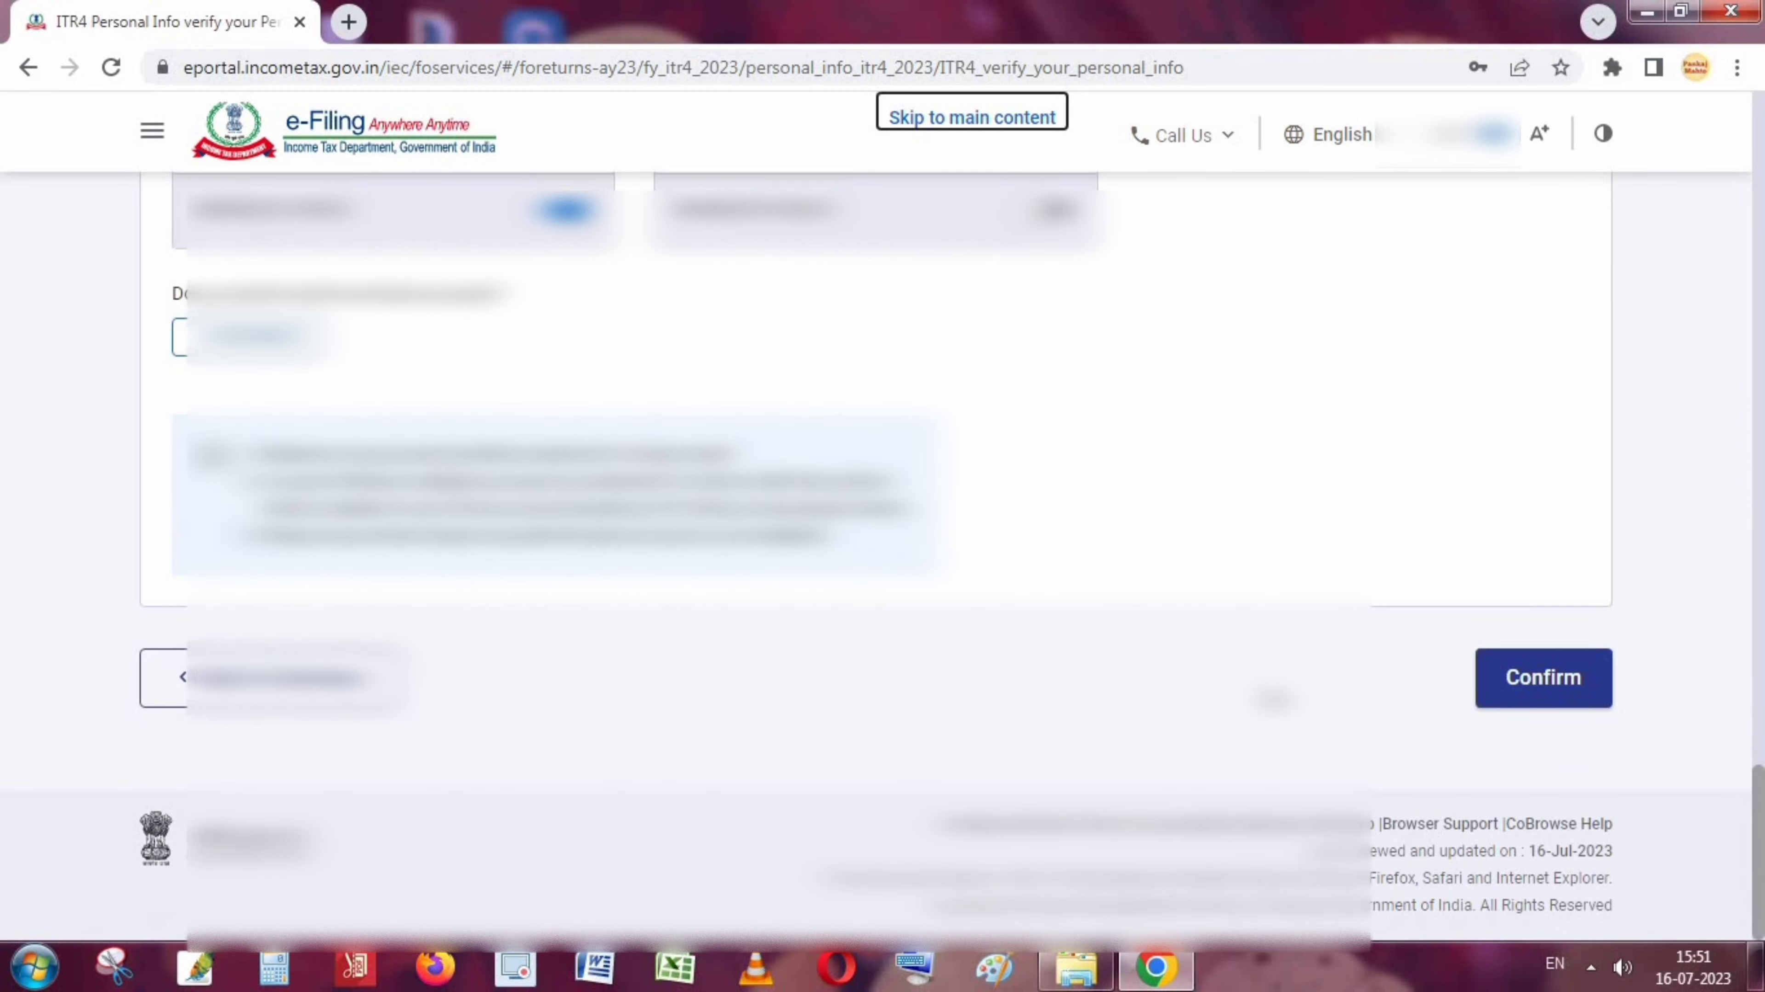
pyautogui.click(1537, 686)
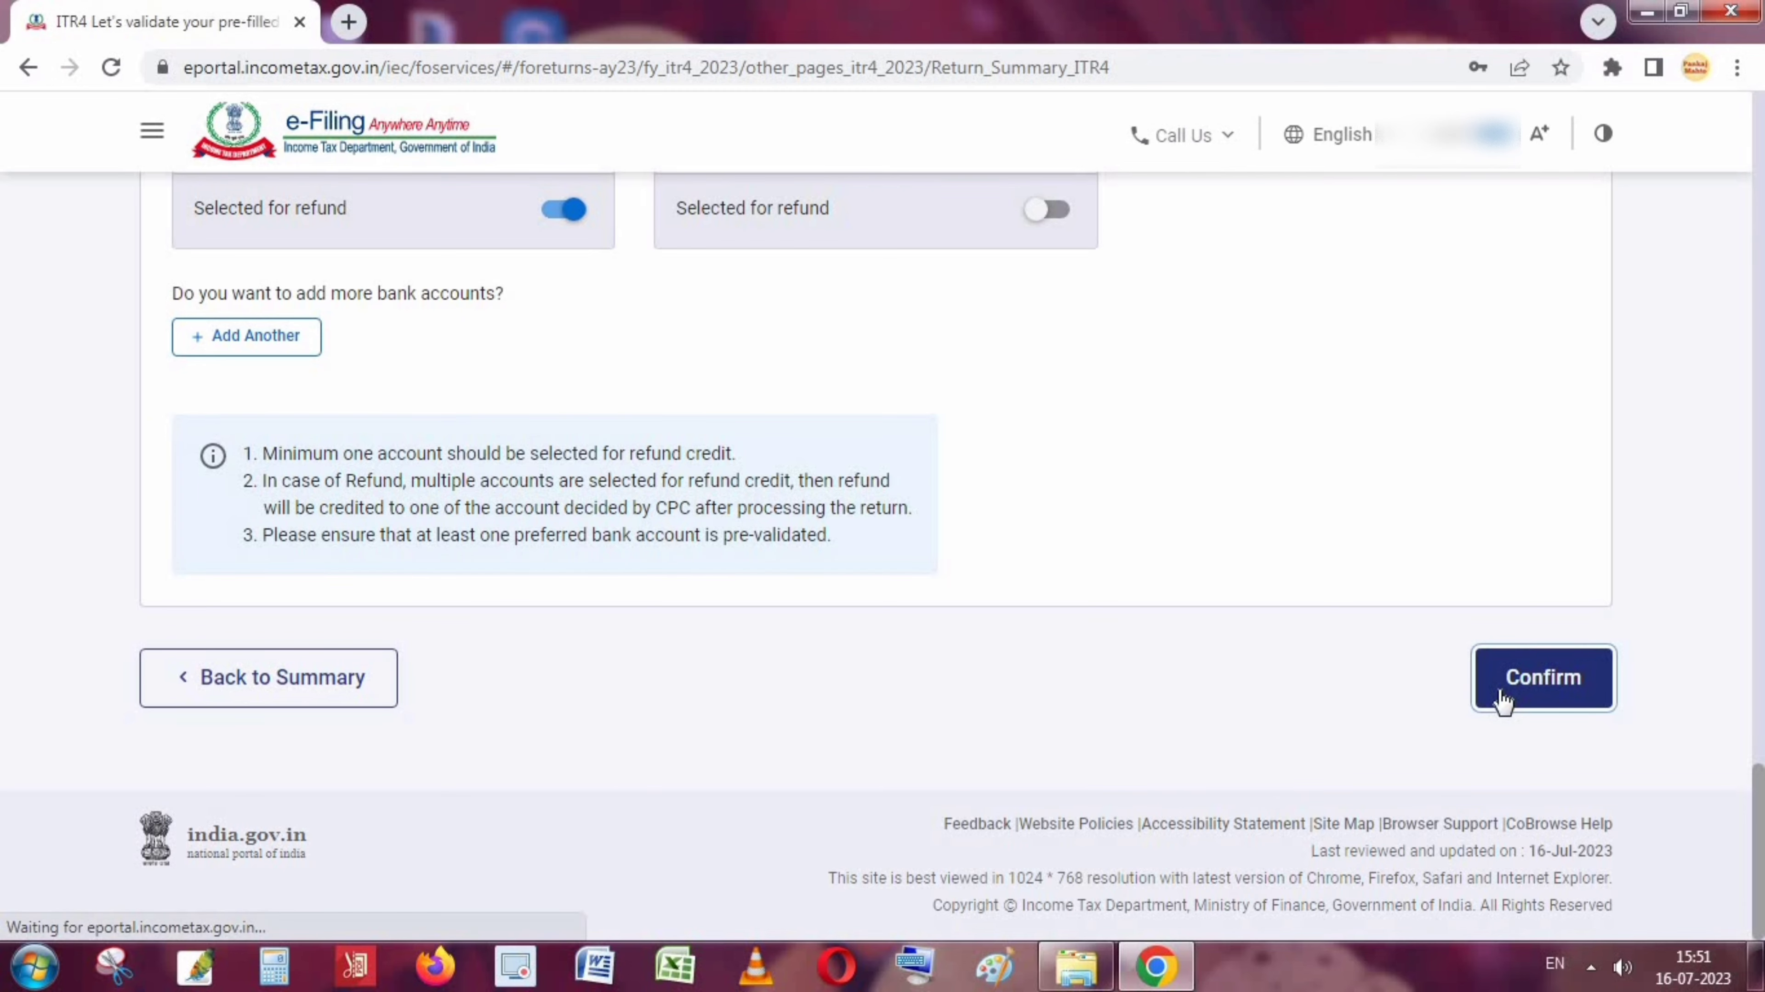
# Proceed from the return summary through the tax summary to the preview of the return.
pyautogui.scroll(-10, 1496, 701)
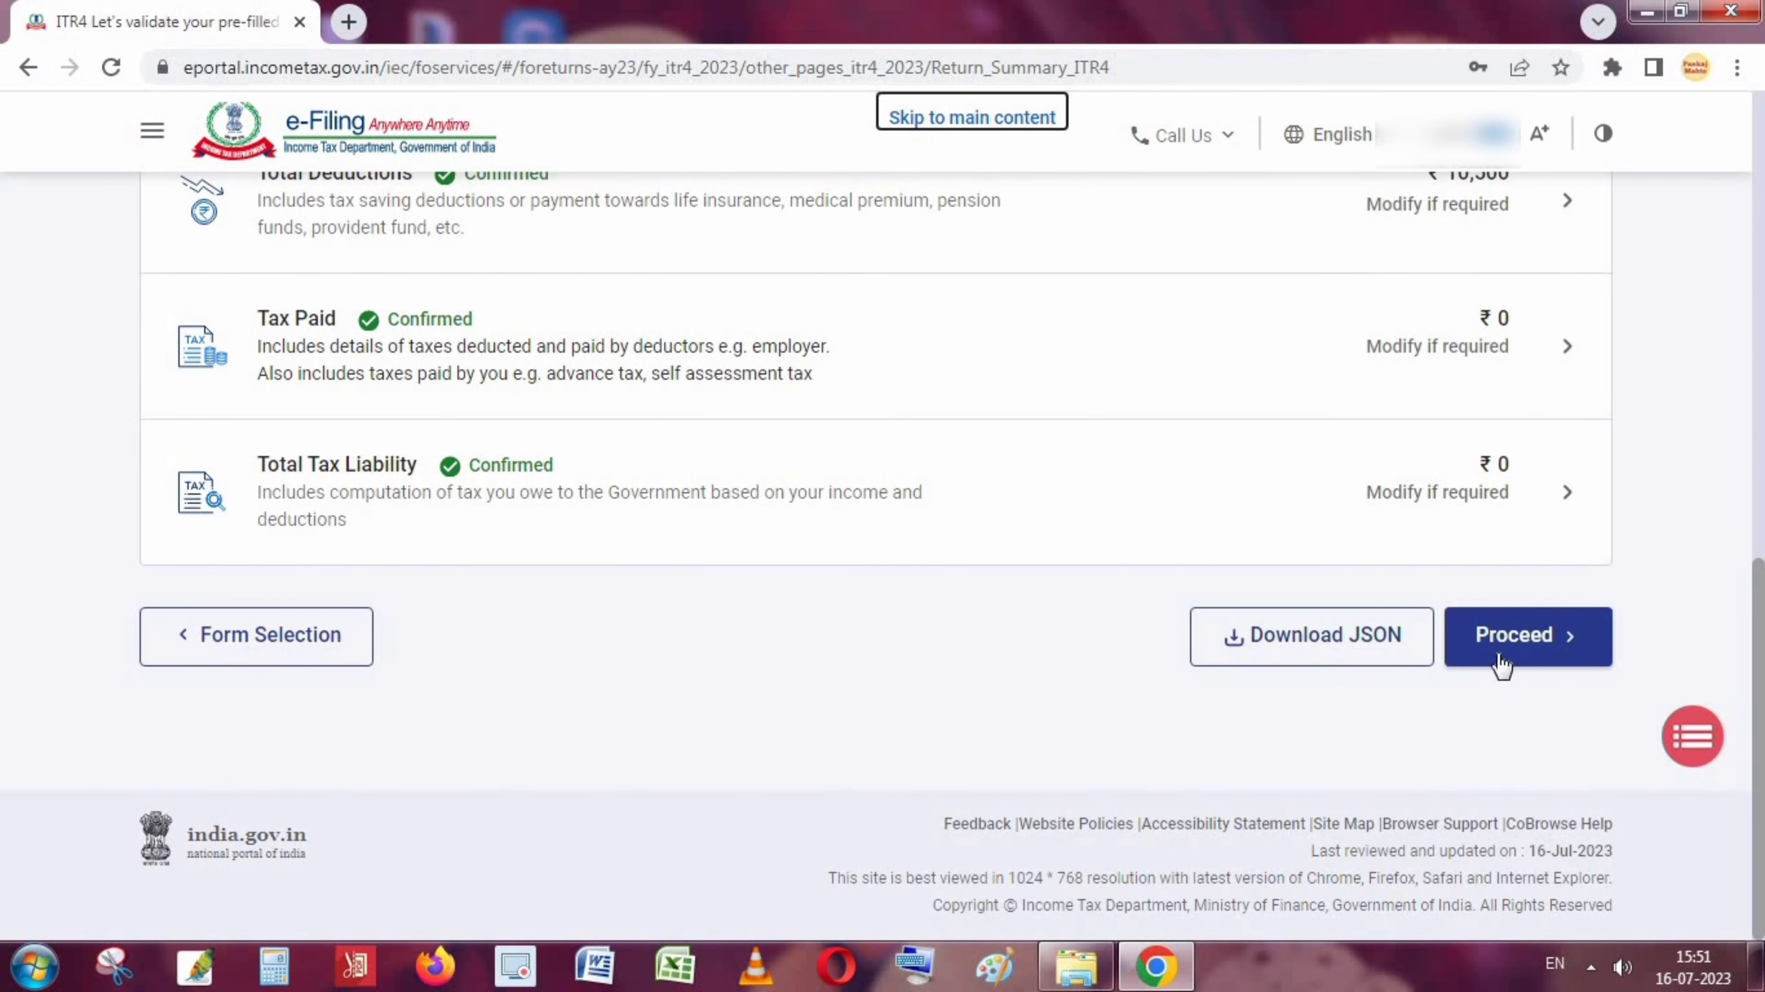
pyautogui.click(1505, 654)
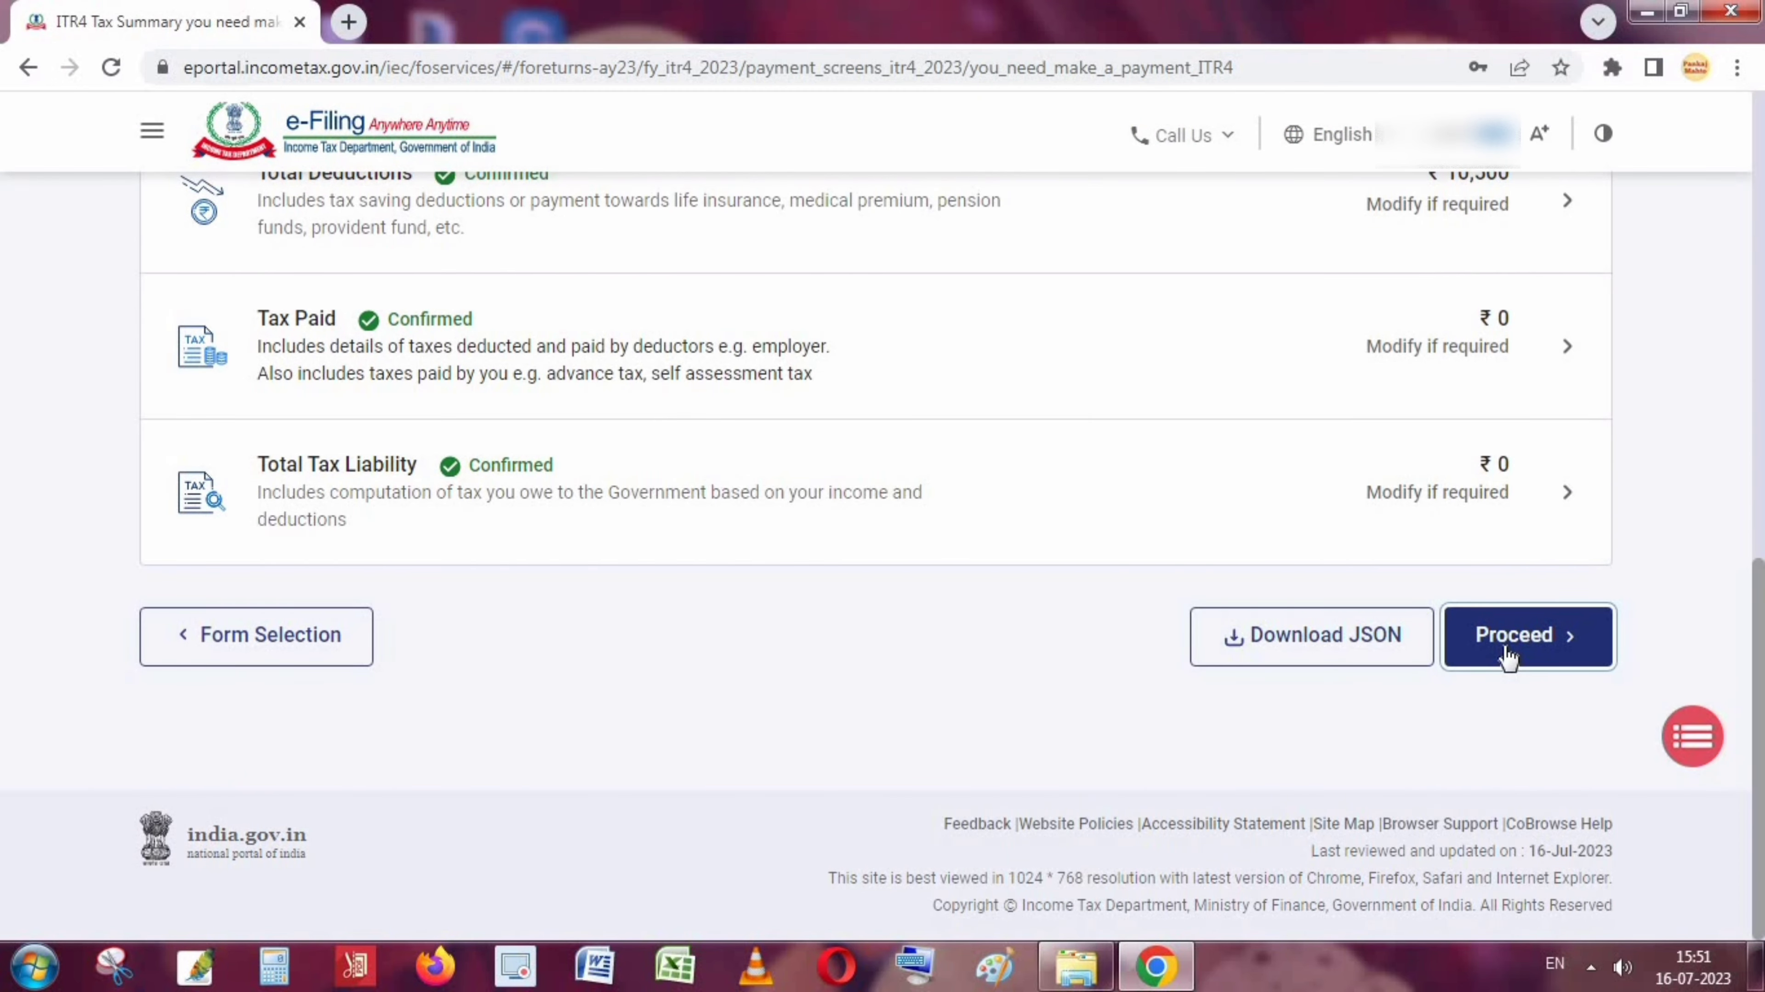
pyautogui.scroll(-6, 1354, 665)
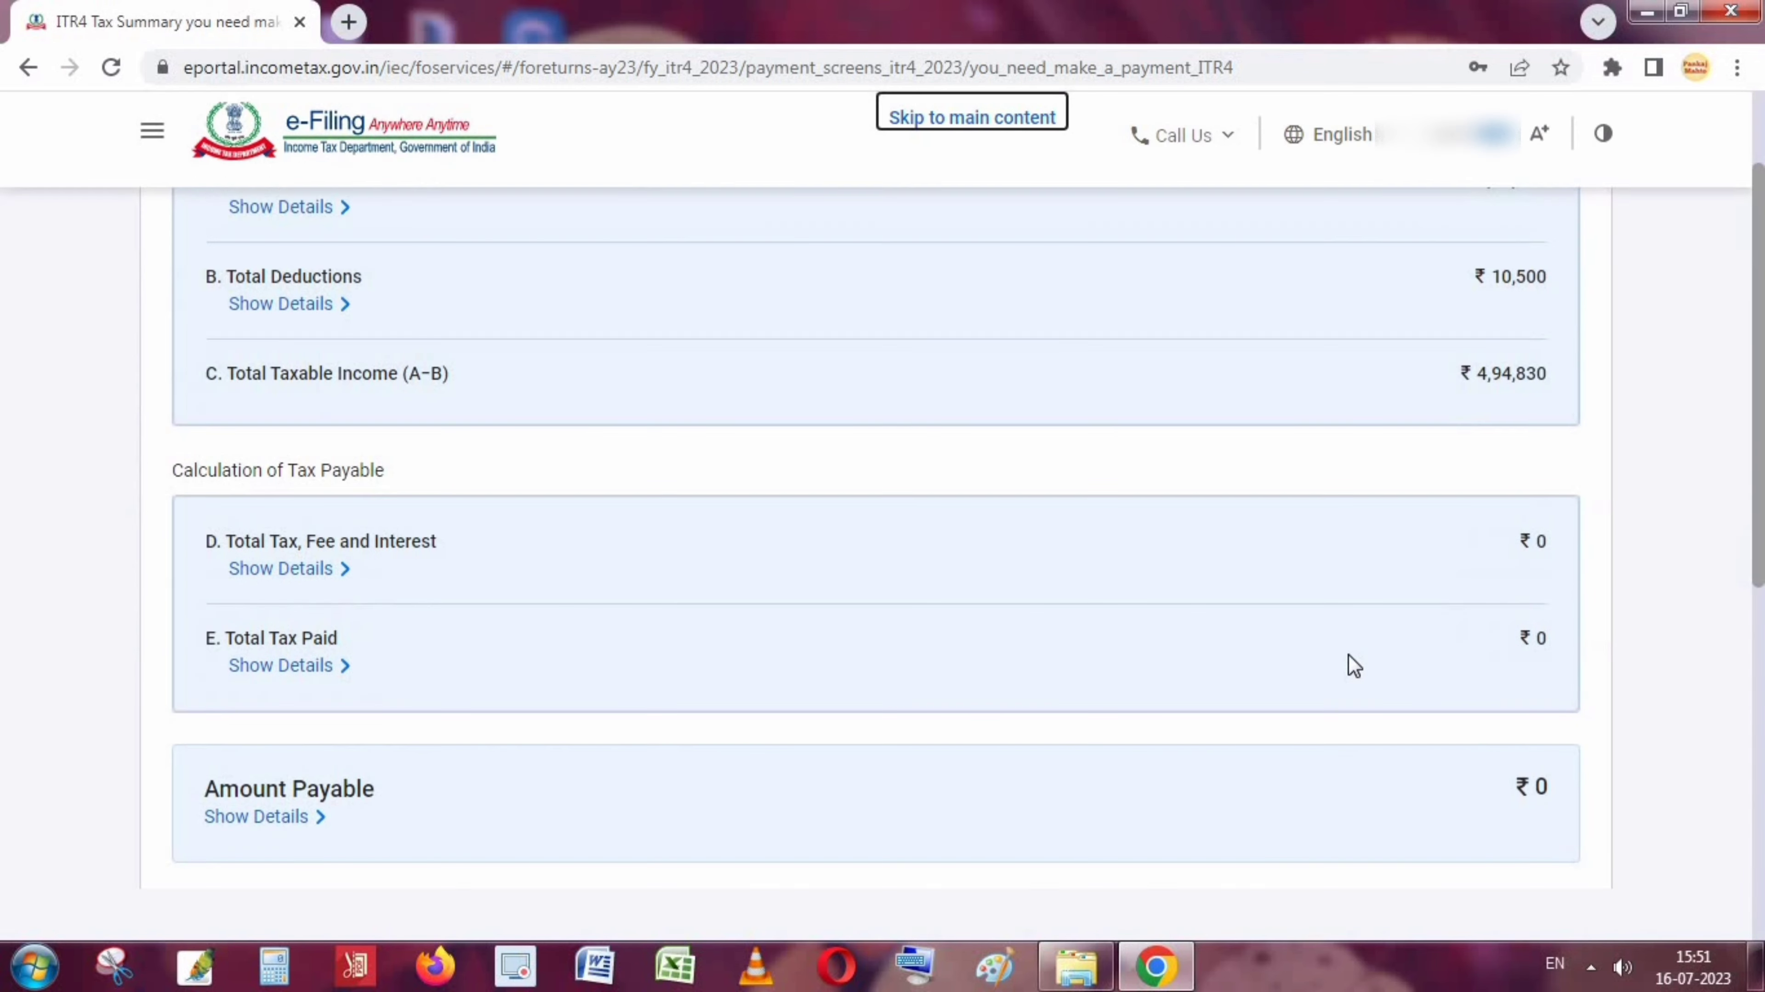
pyautogui.scroll(-5, 1349, 662)
pyautogui.click(1477, 634)
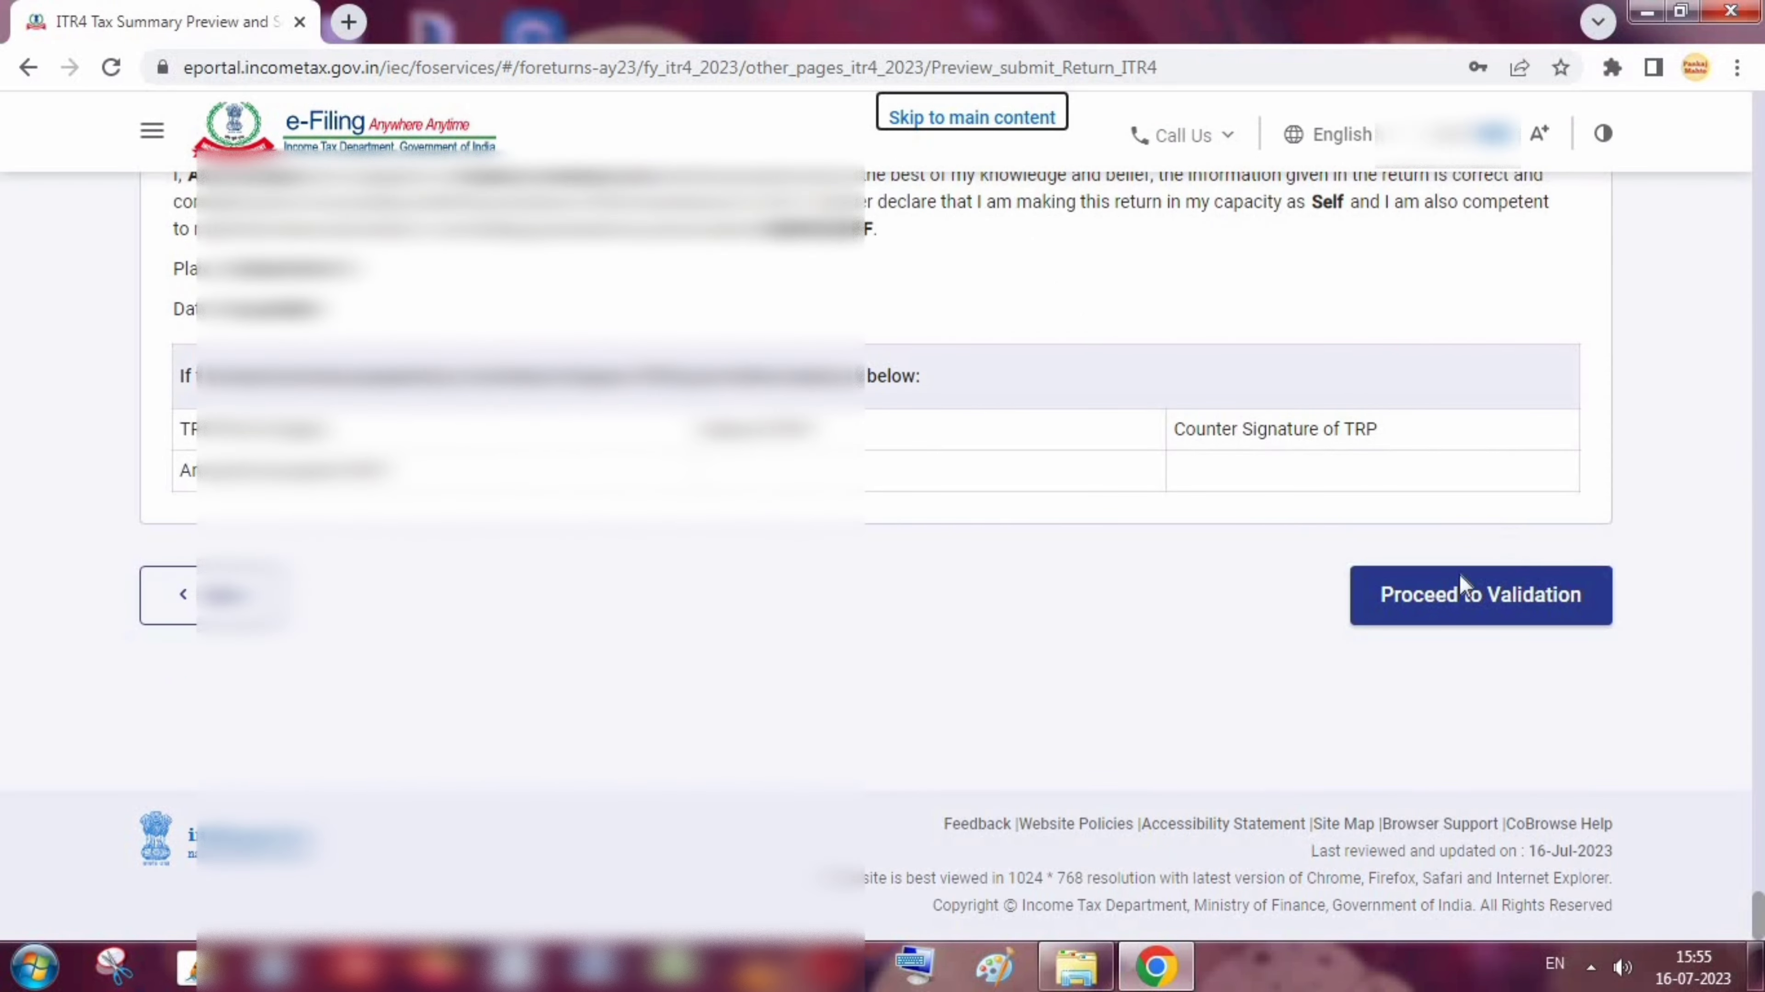
# Send the corrected return for validation again and proceed to verification.
pyautogui.click(1502, 615)
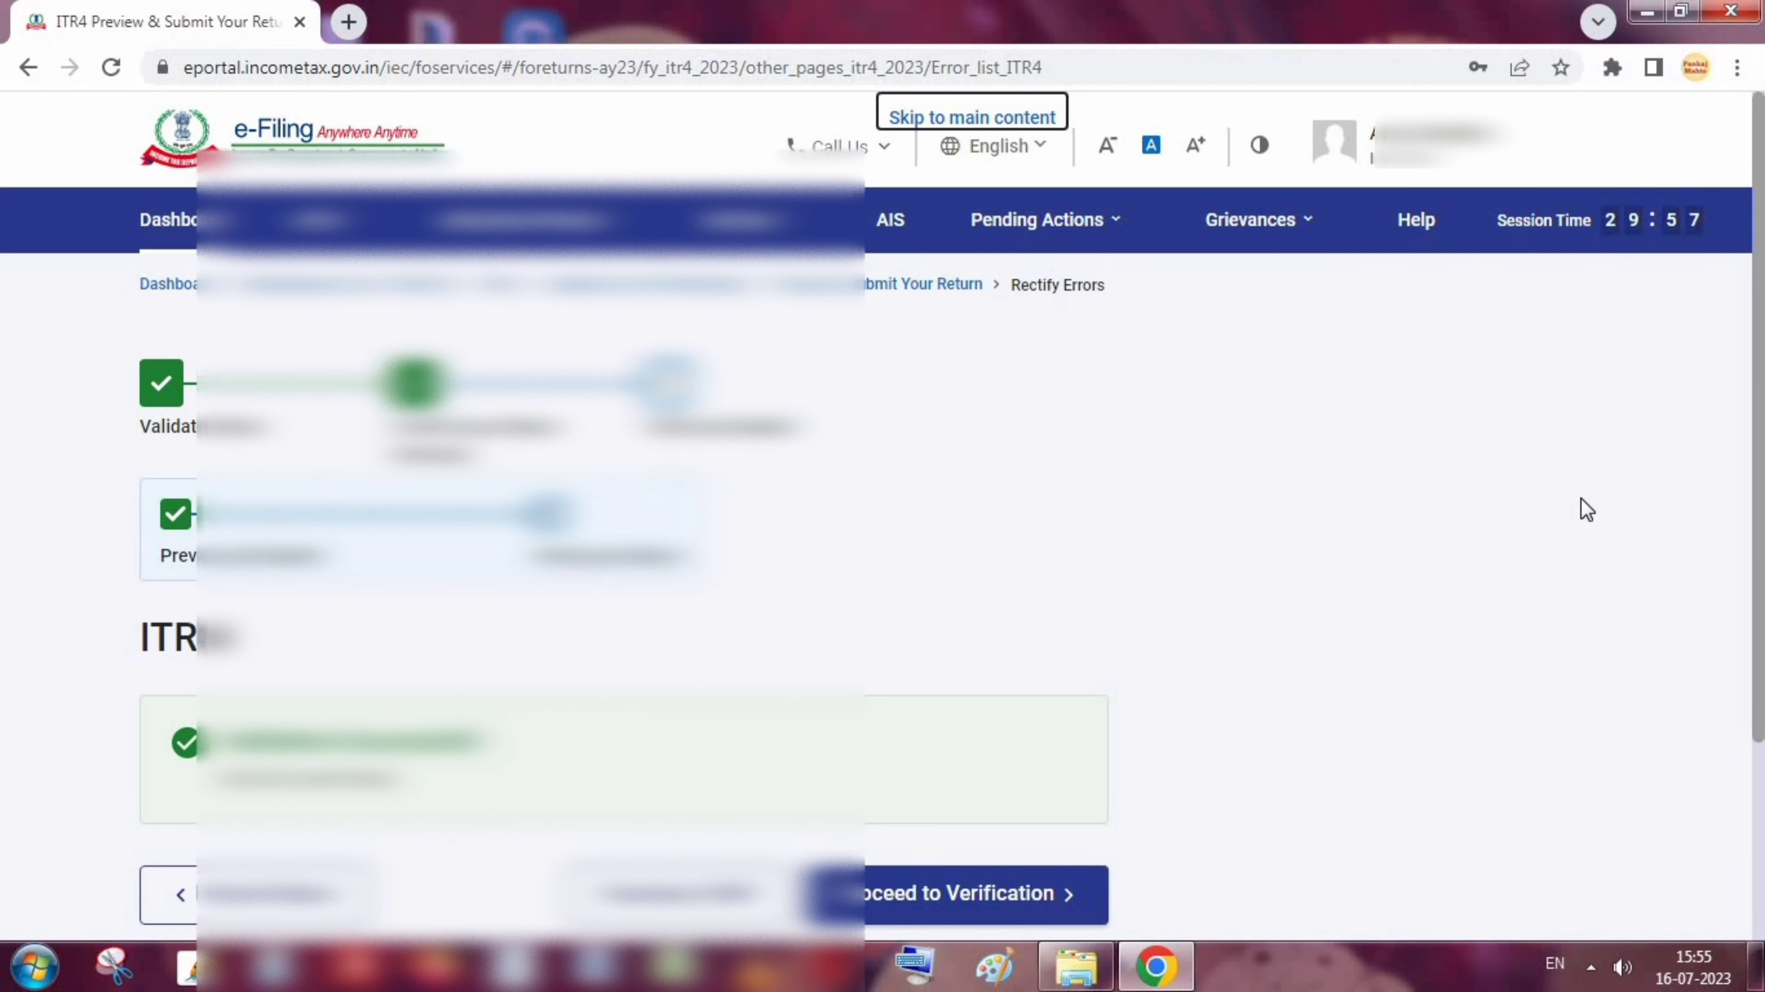
pyautogui.scroll(-3, 617, 604)
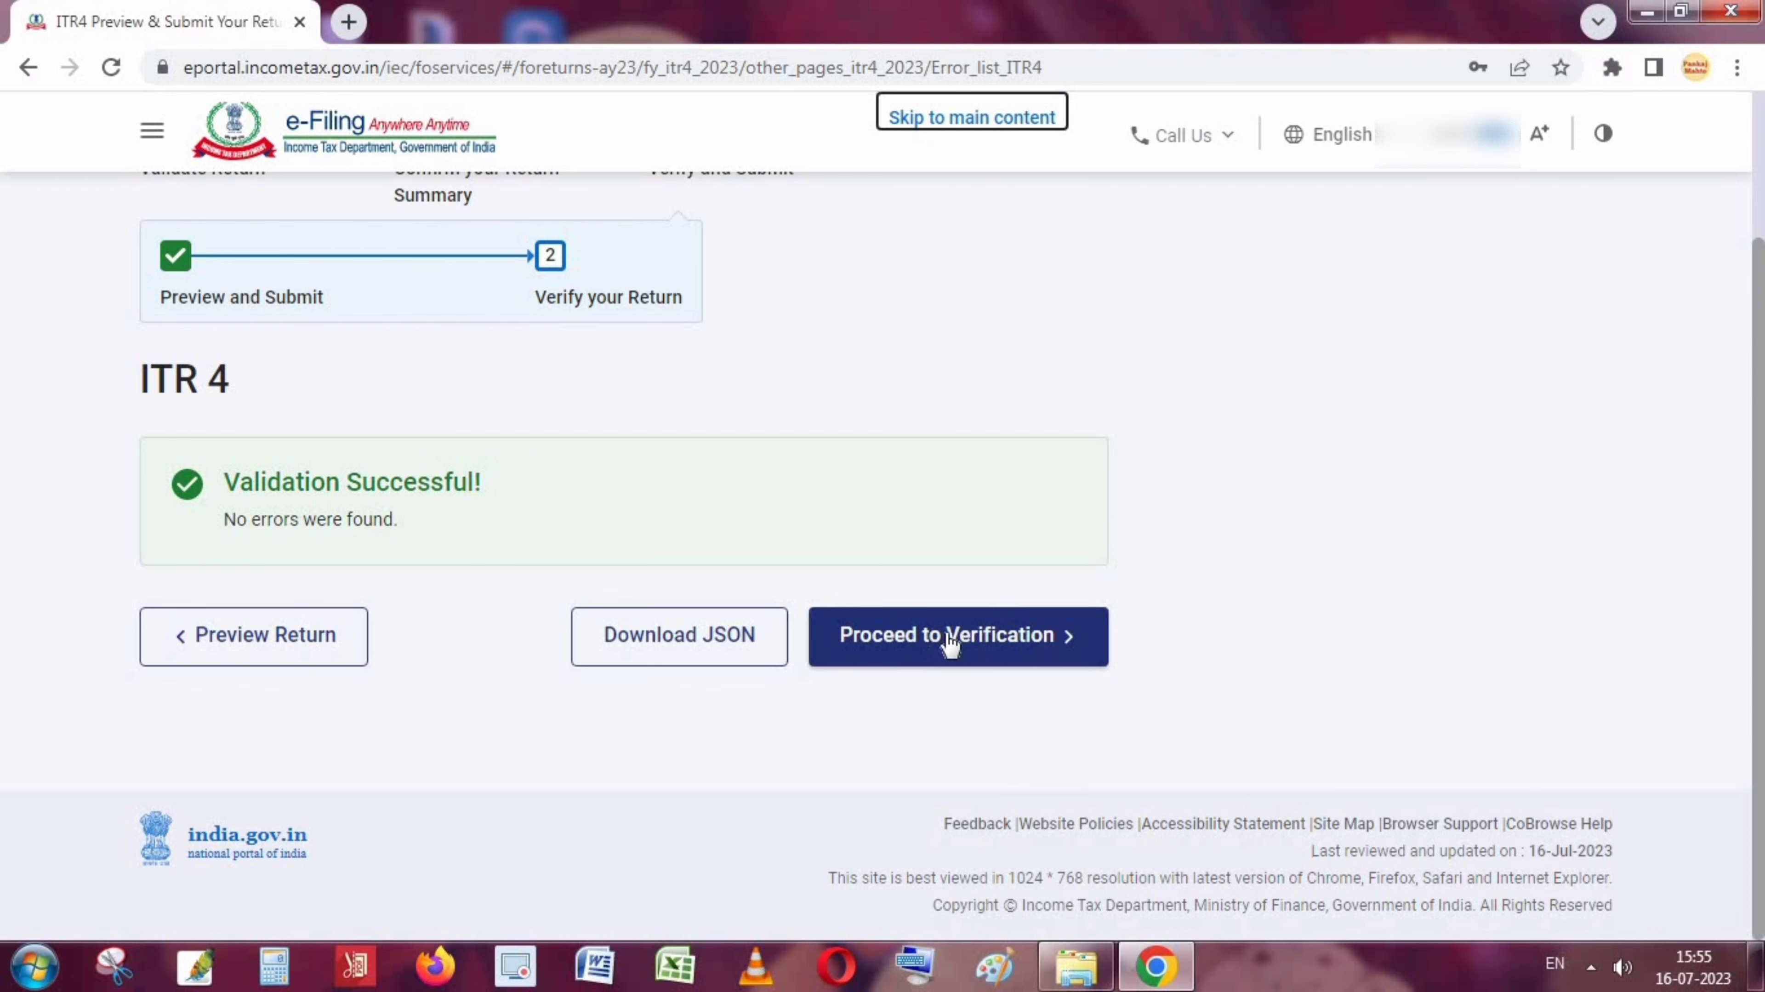
pyautogui.click(982, 646)
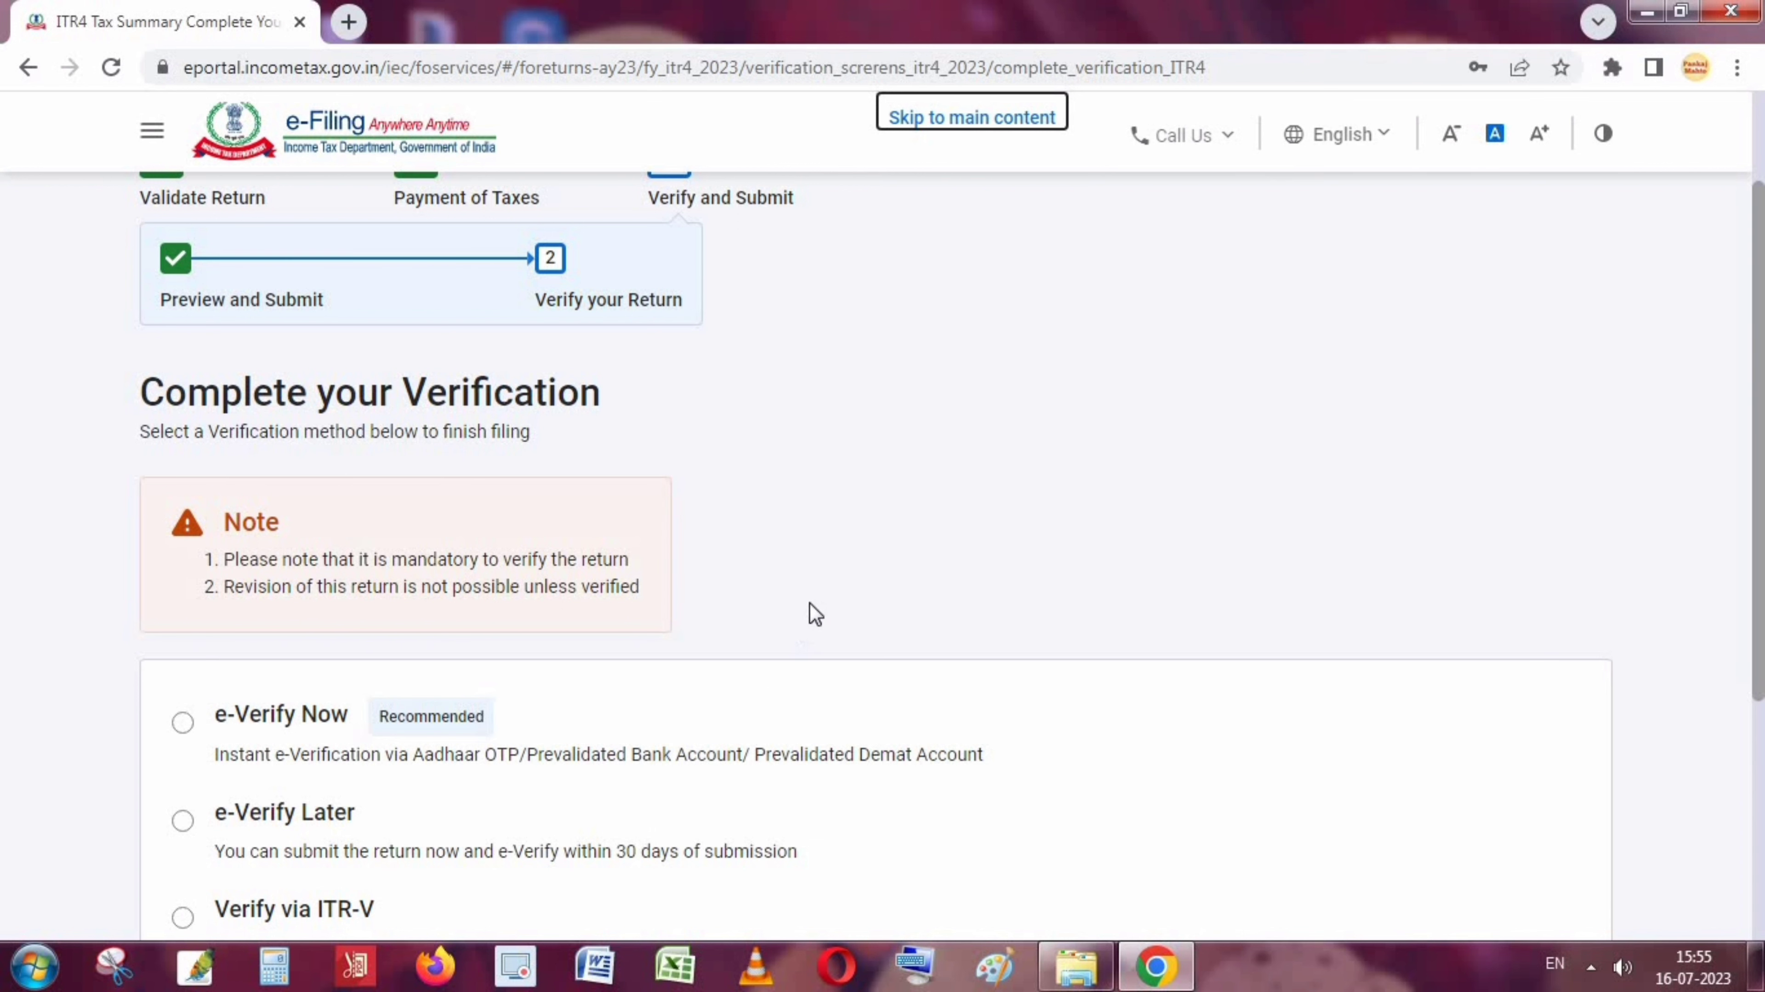
# Choose e-Verify Now as the verification method and continue to the e-verification options.
pyautogui.scroll(-4, 1044, 548)
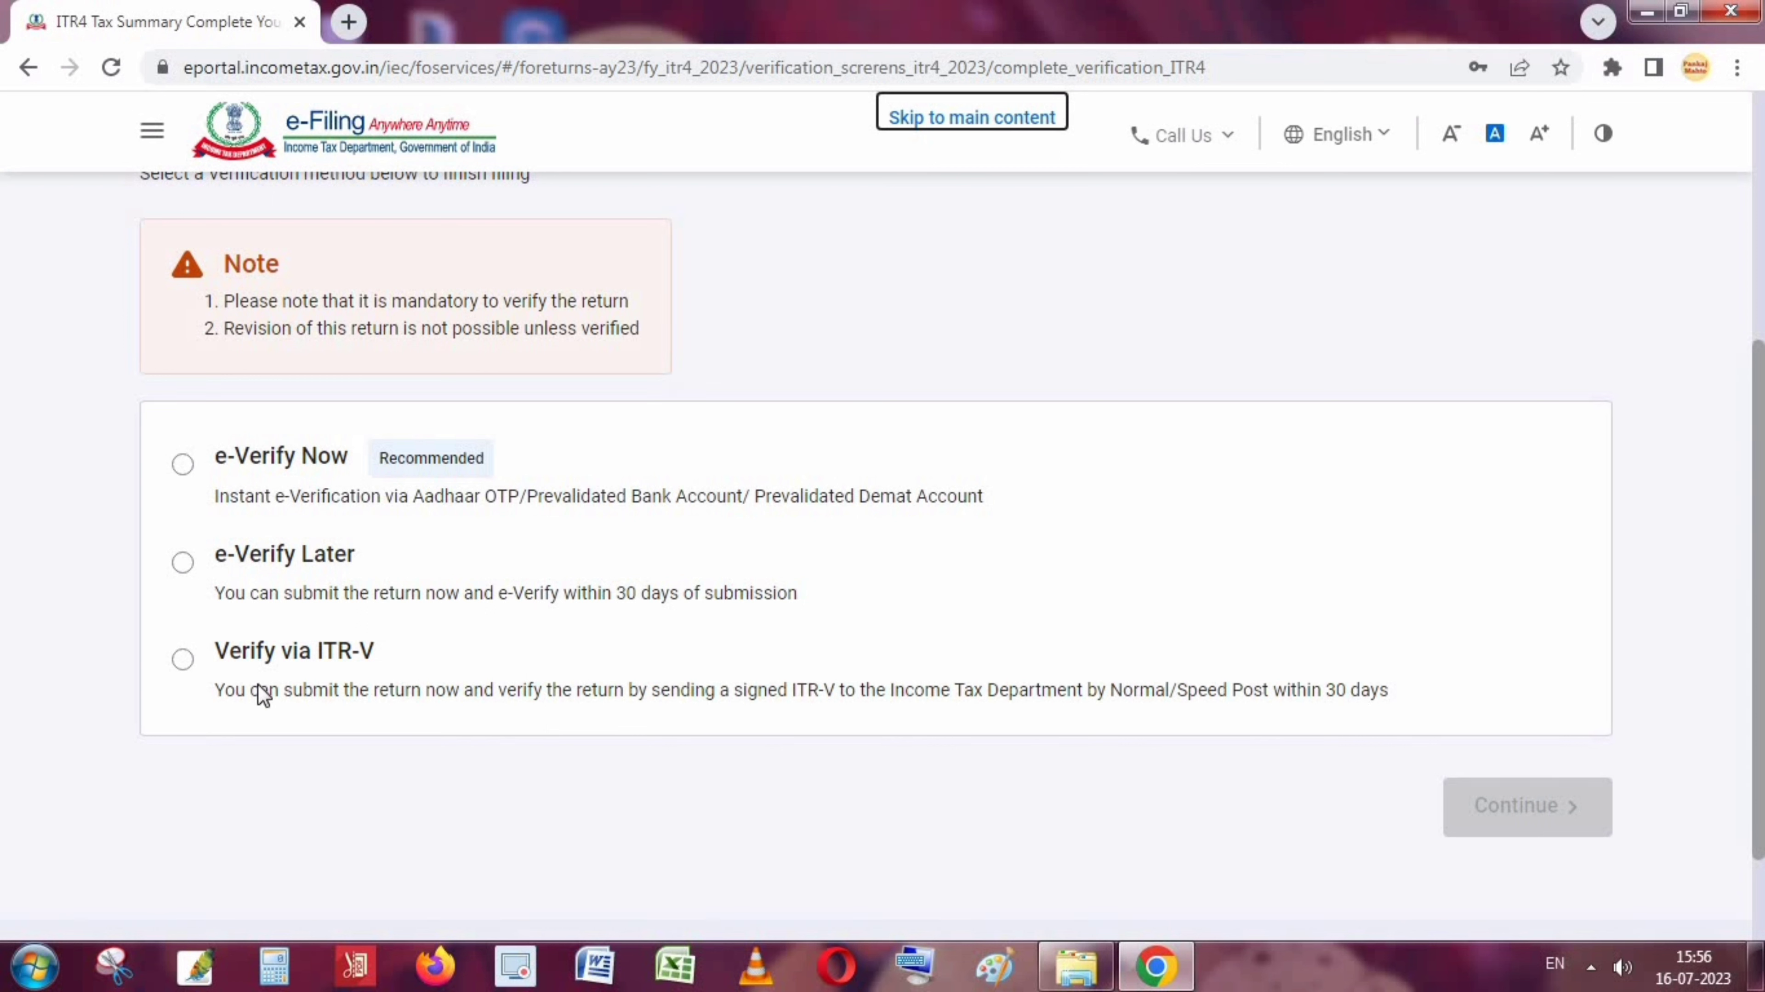
pyautogui.click(184, 474)
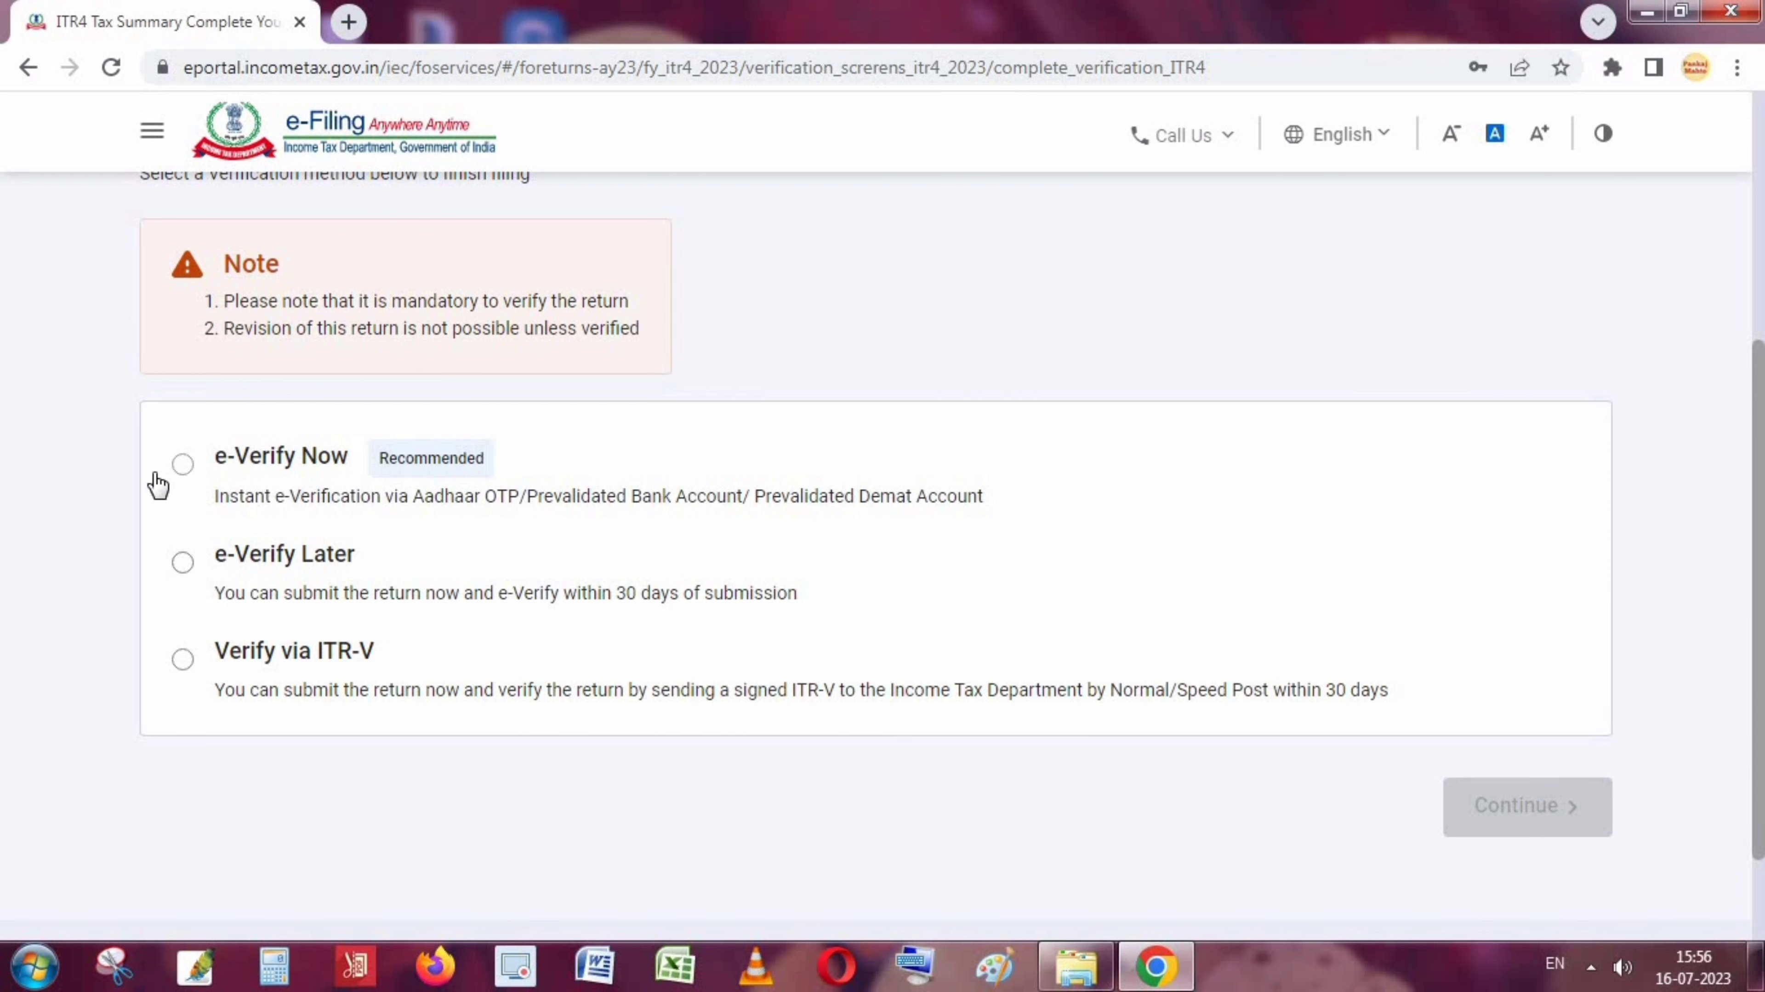
pyautogui.click(184, 468)
pyautogui.click(1548, 809)
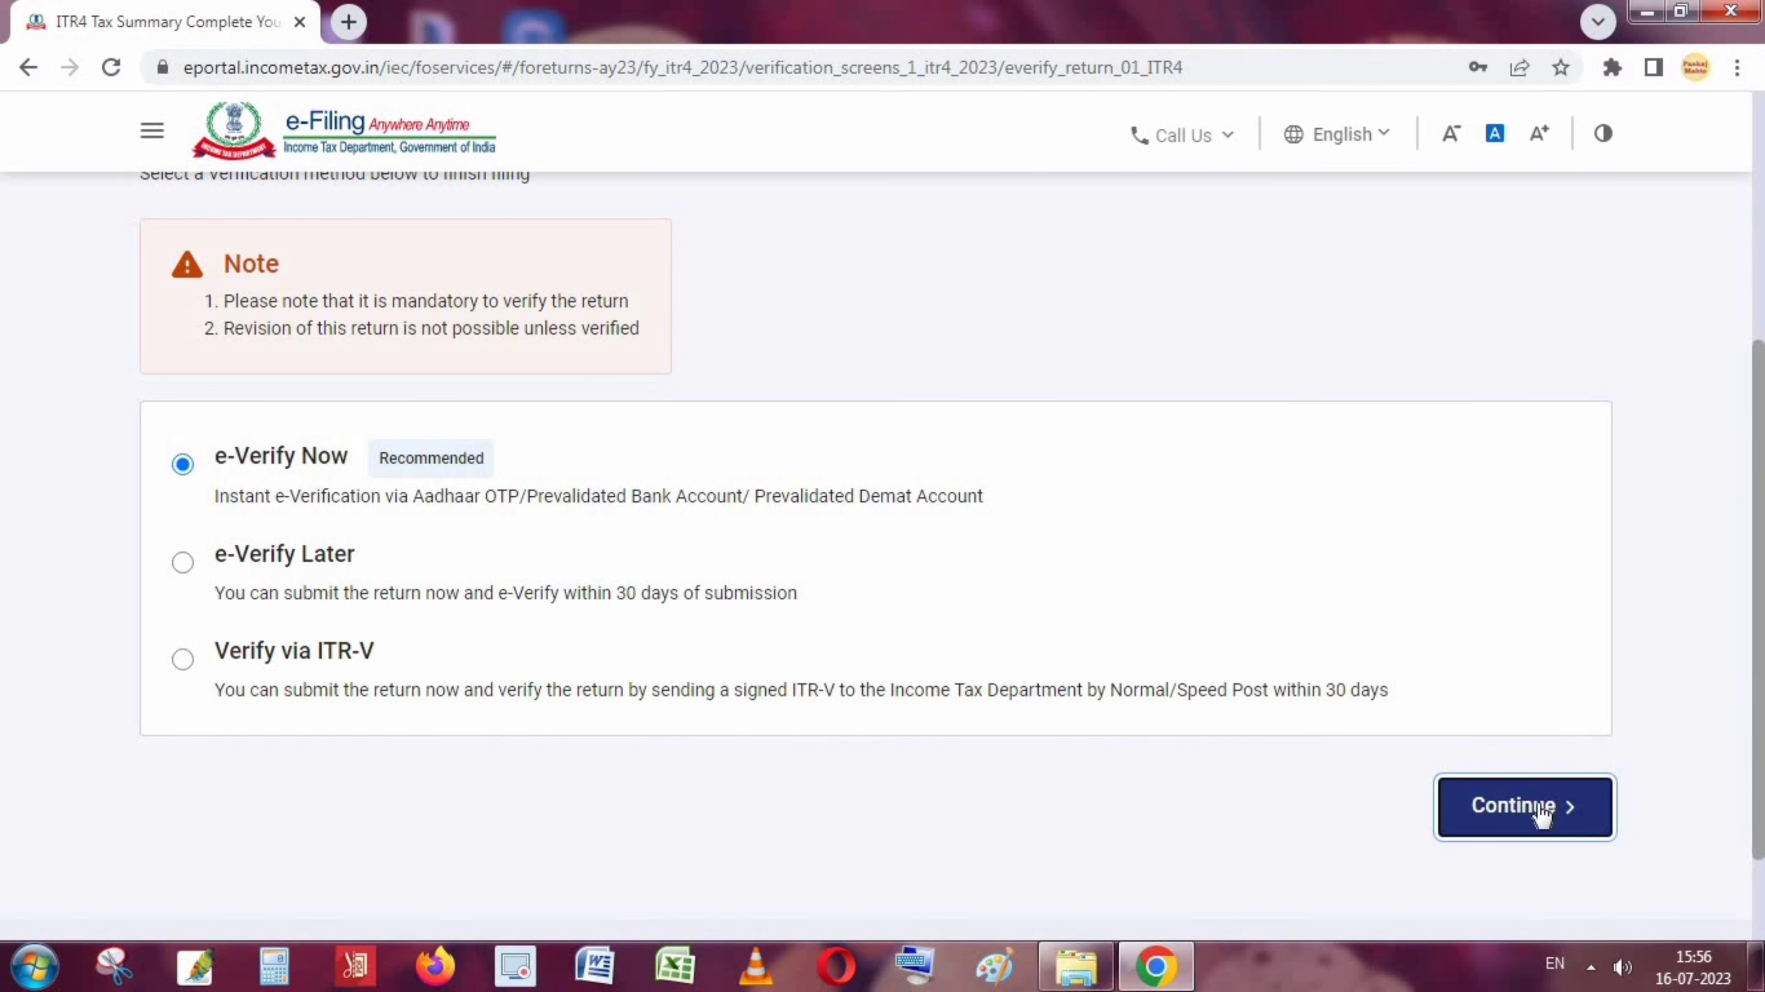
# Select e-verification by OTP on the mobile number registered with Aadhaar, agree to validate the Aadhaar details and generate the OTP.
pyautogui.scroll(-3, 596, 675)
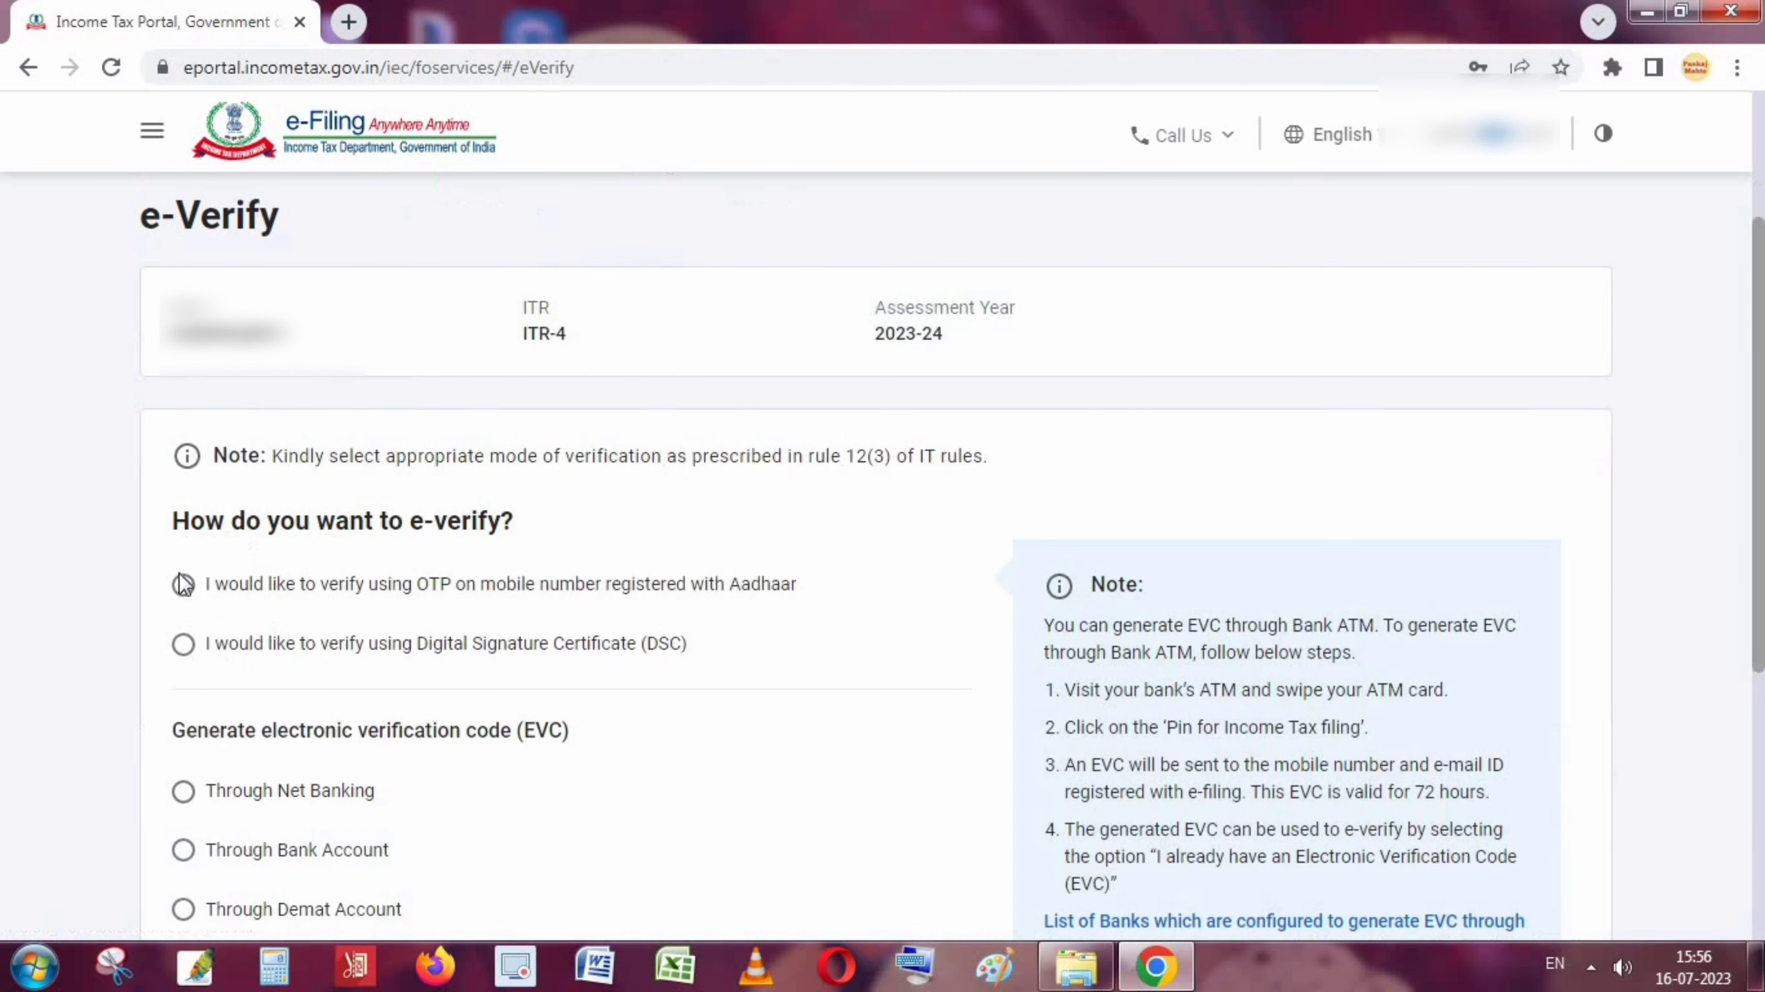
pyautogui.click(185, 585)
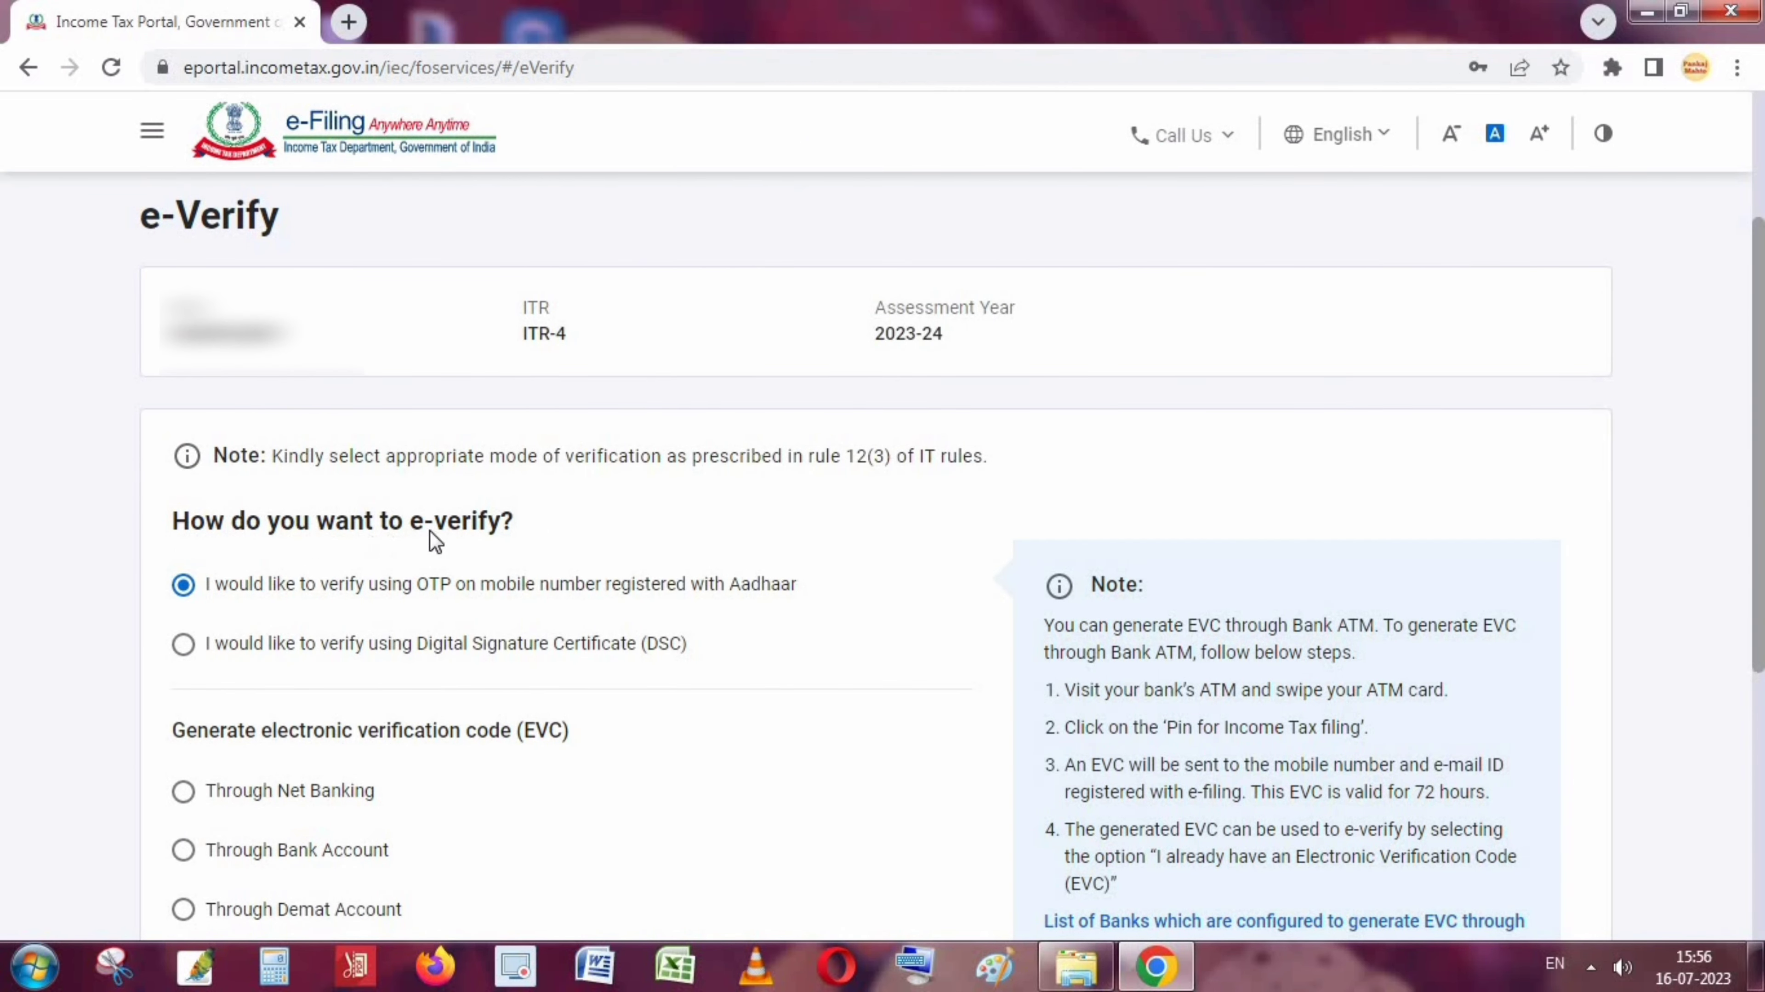
pyautogui.scroll(-1, 362, 690)
pyautogui.scroll(-5, 363, 690)
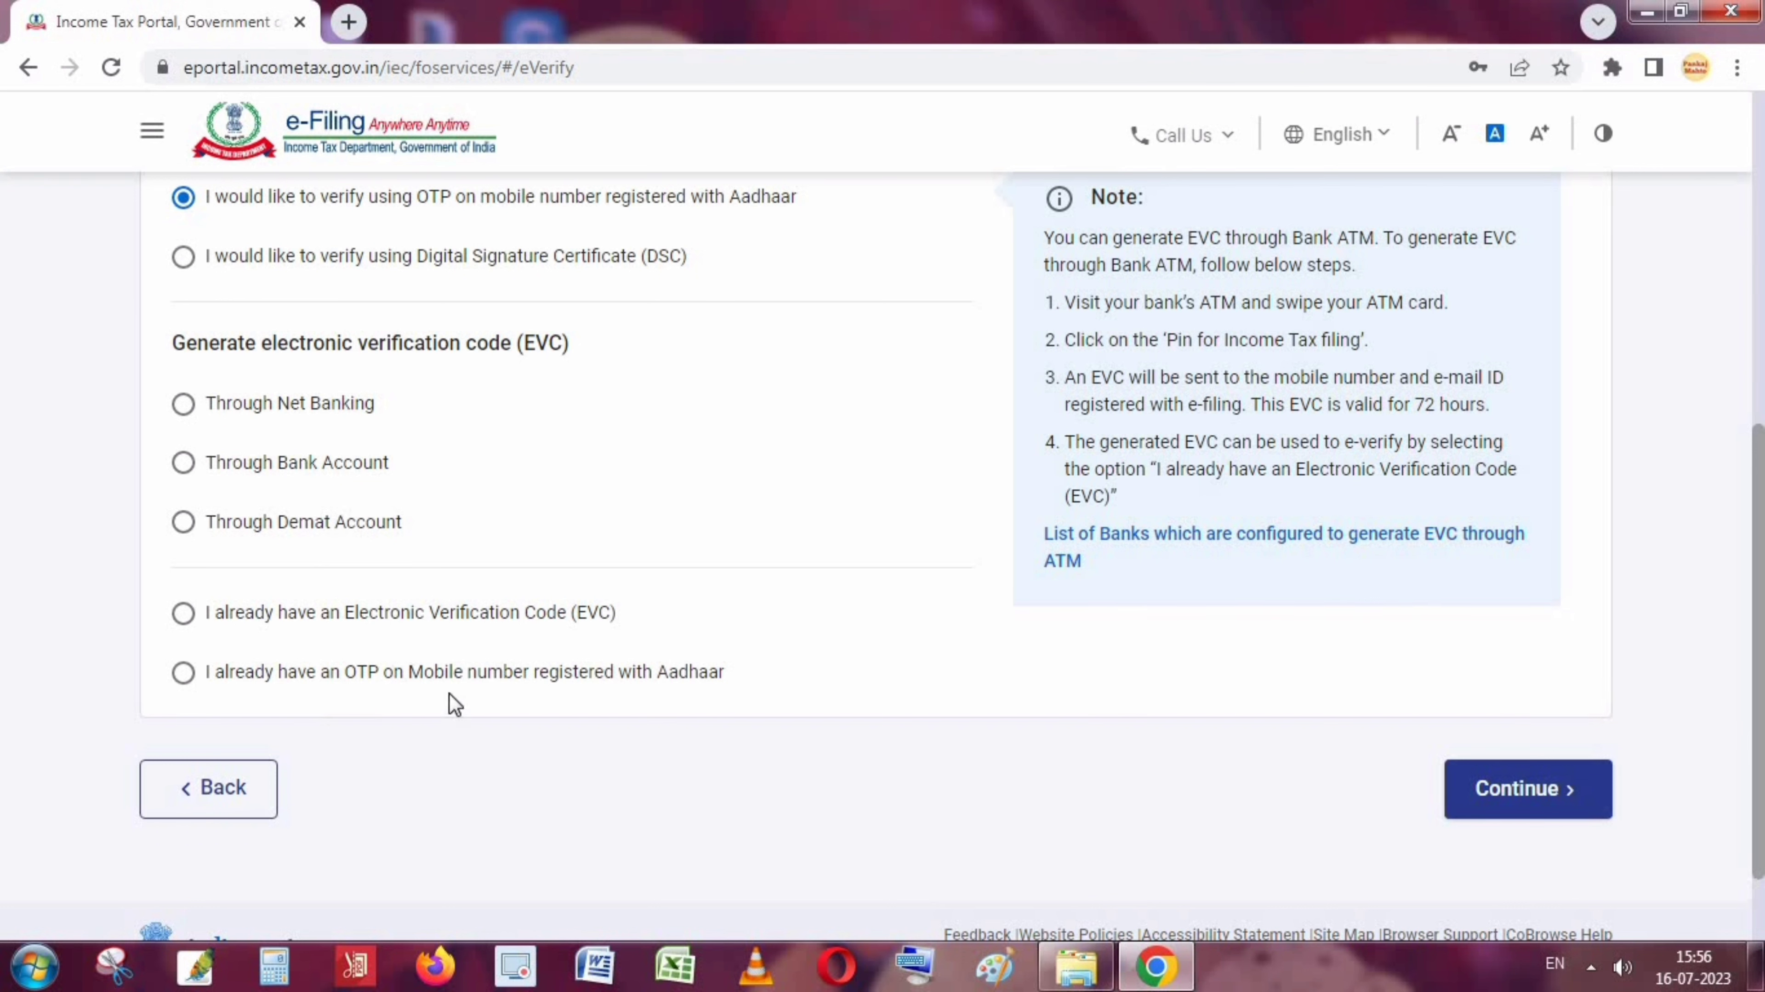
pyautogui.scroll(2, 305, 427)
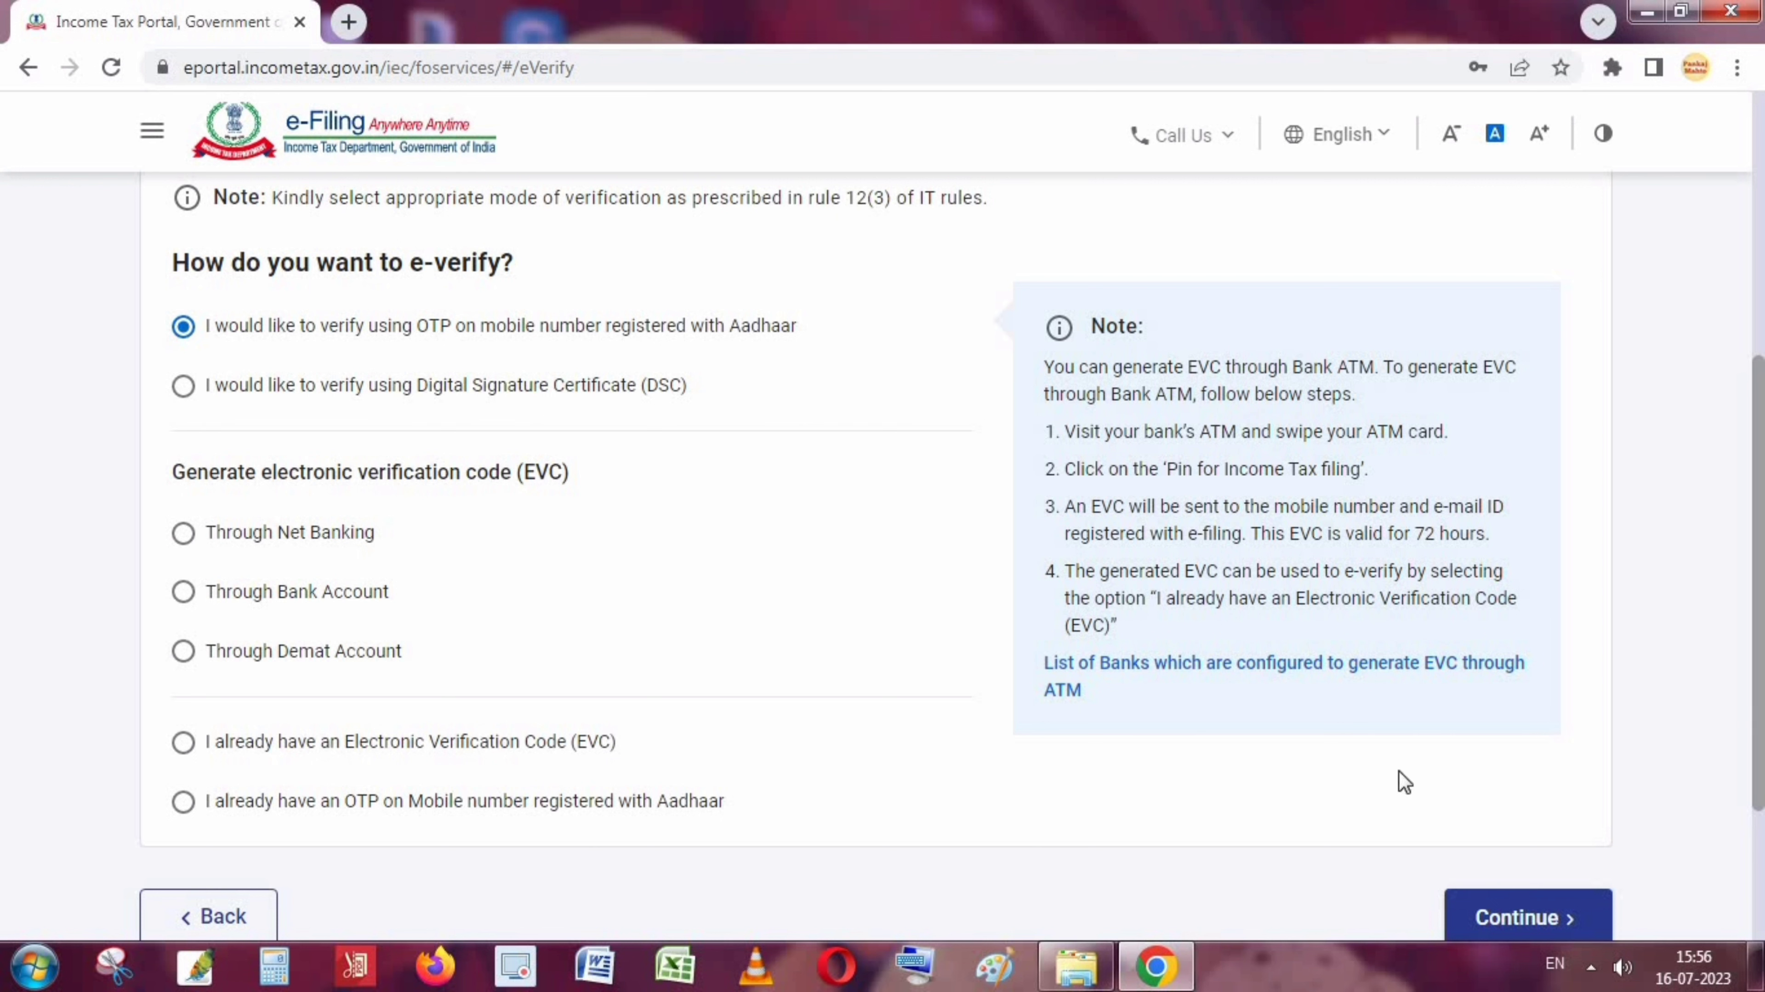
pyautogui.click(1532, 905)
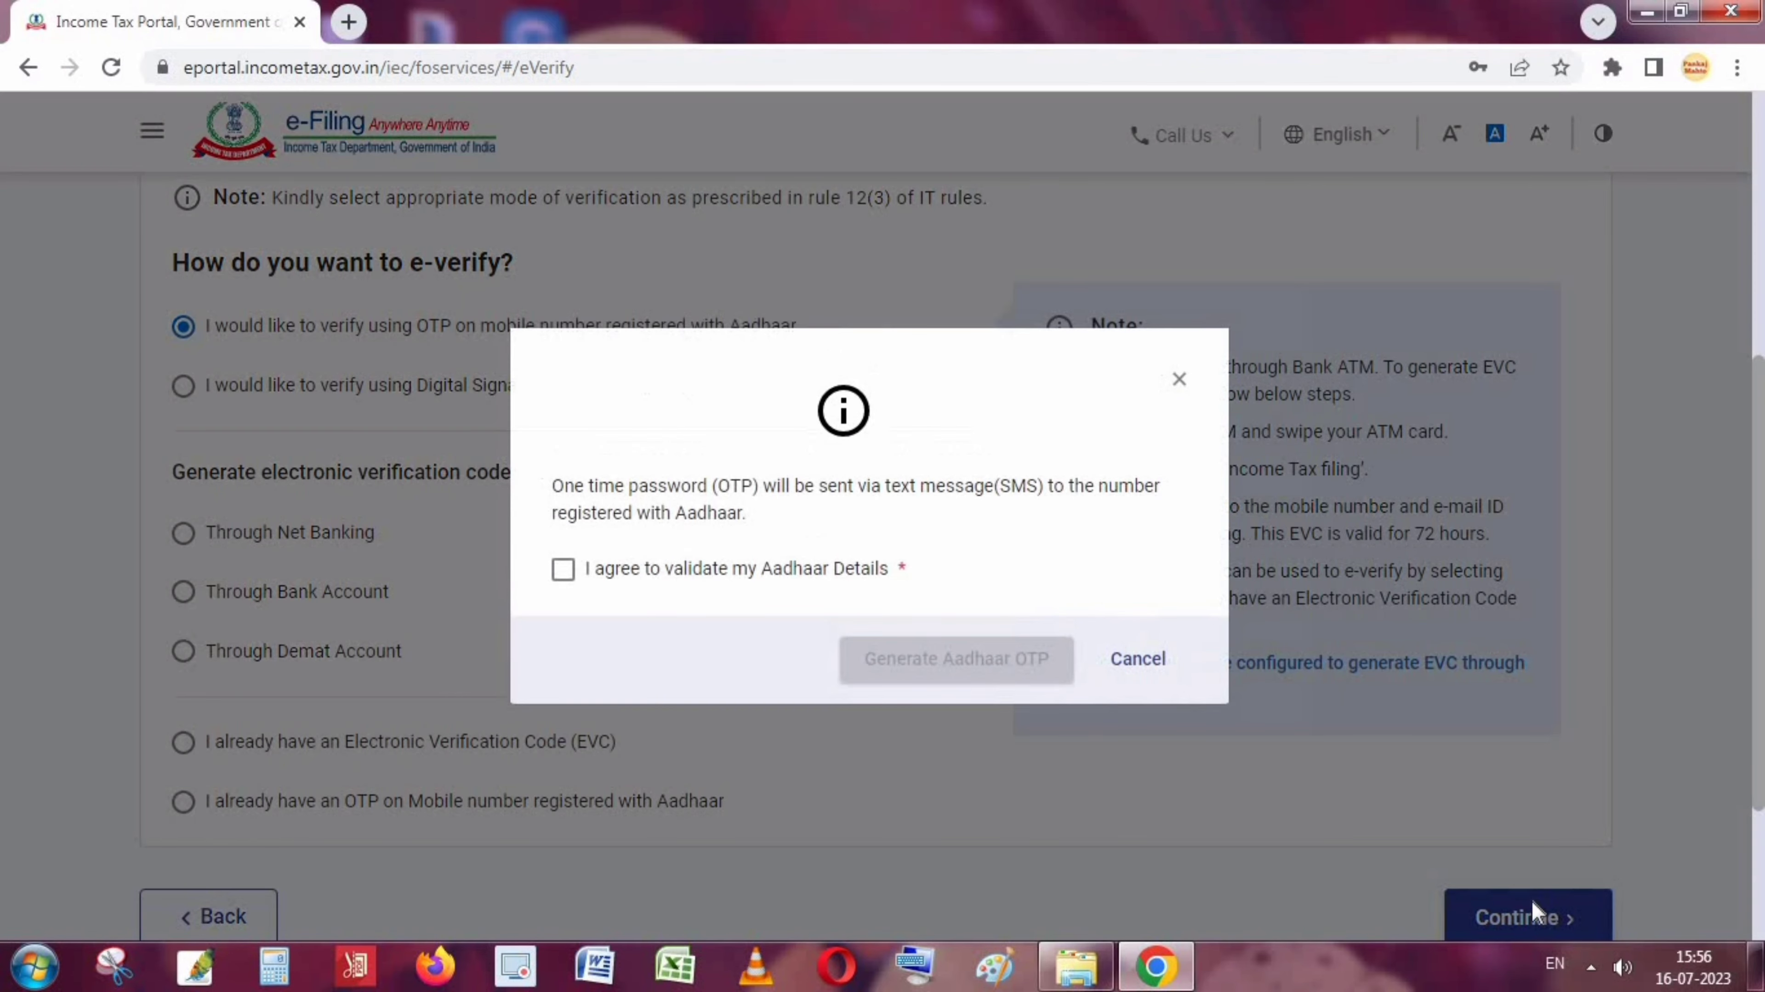
pyautogui.click(568, 576)
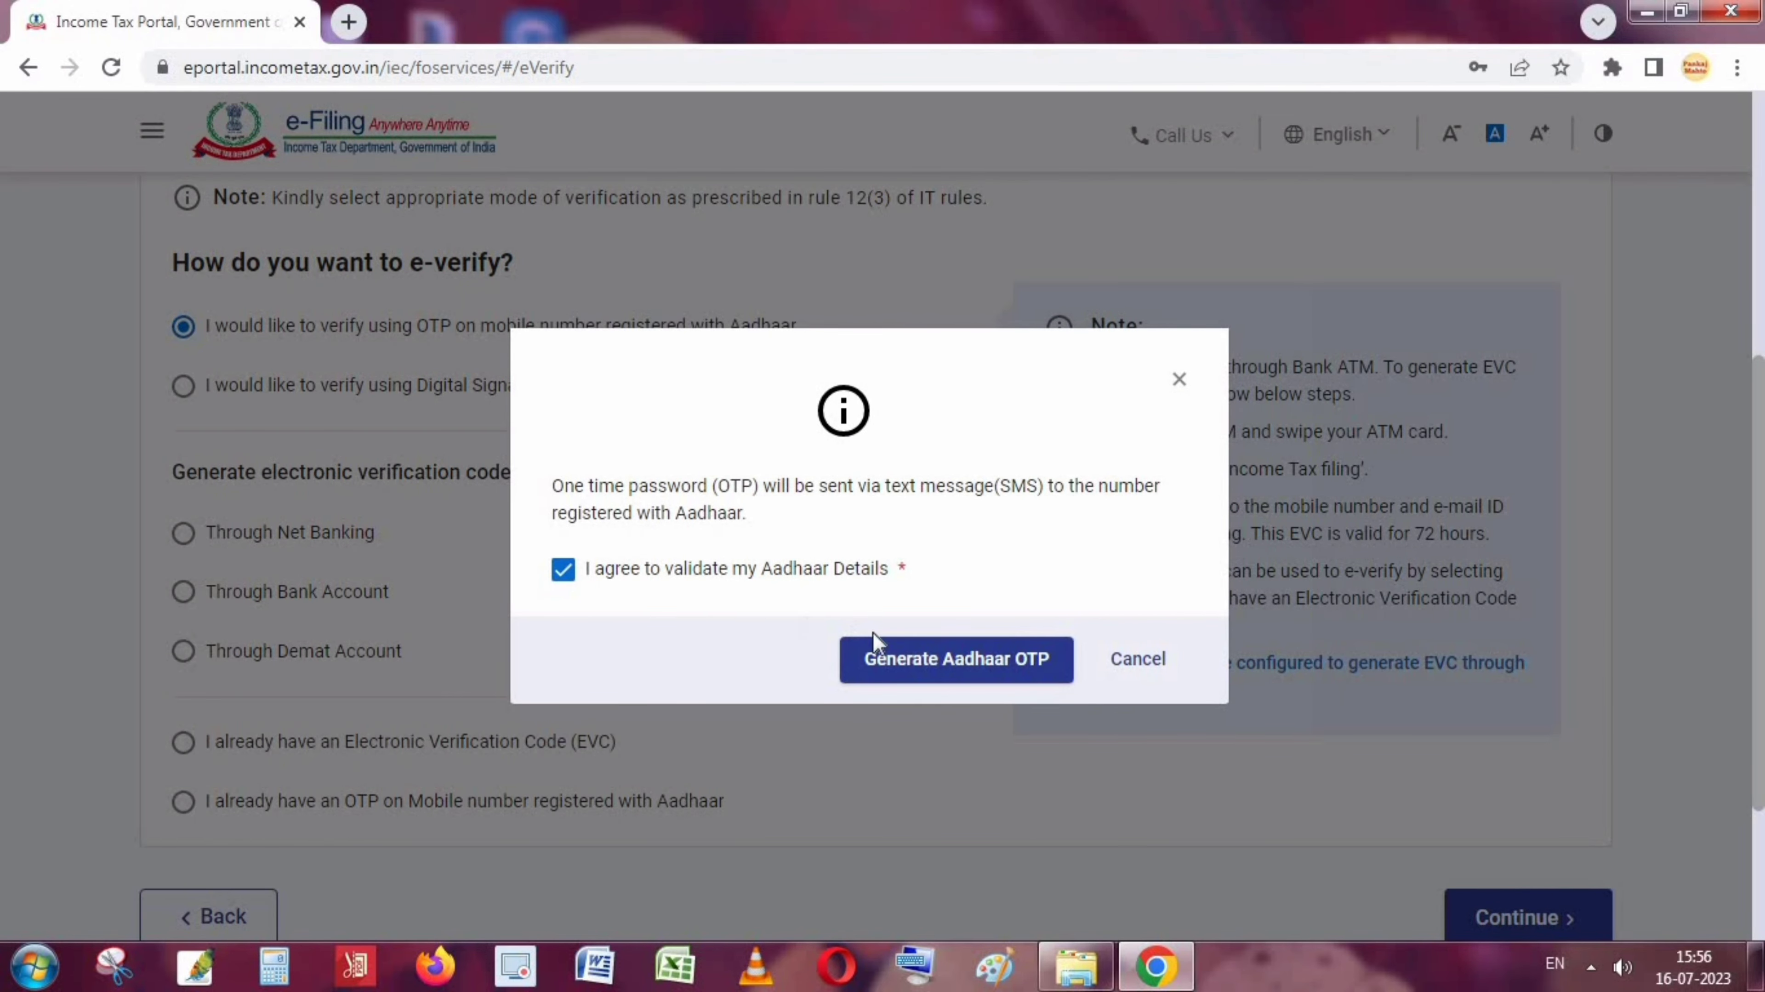
pyautogui.click(956, 669)
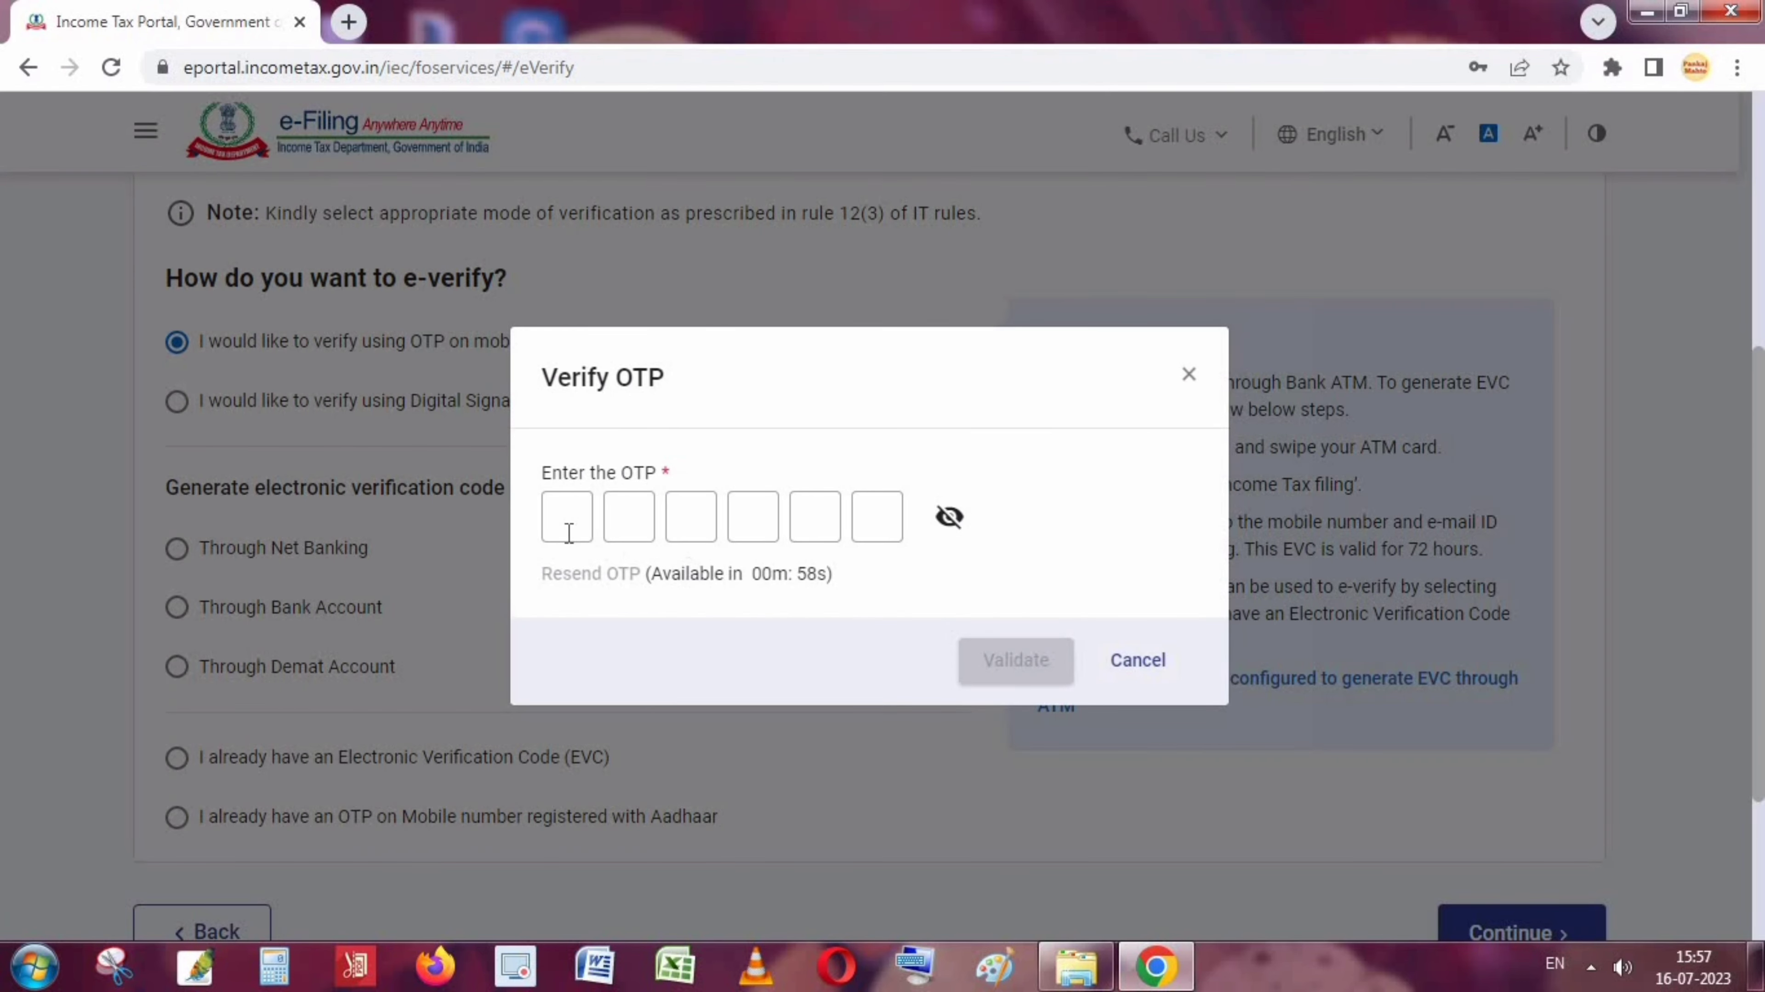
# Enter and validate the Aadhaar OTP, then submit the return without updating the browser's saved password.
pyautogui.click(569, 533)
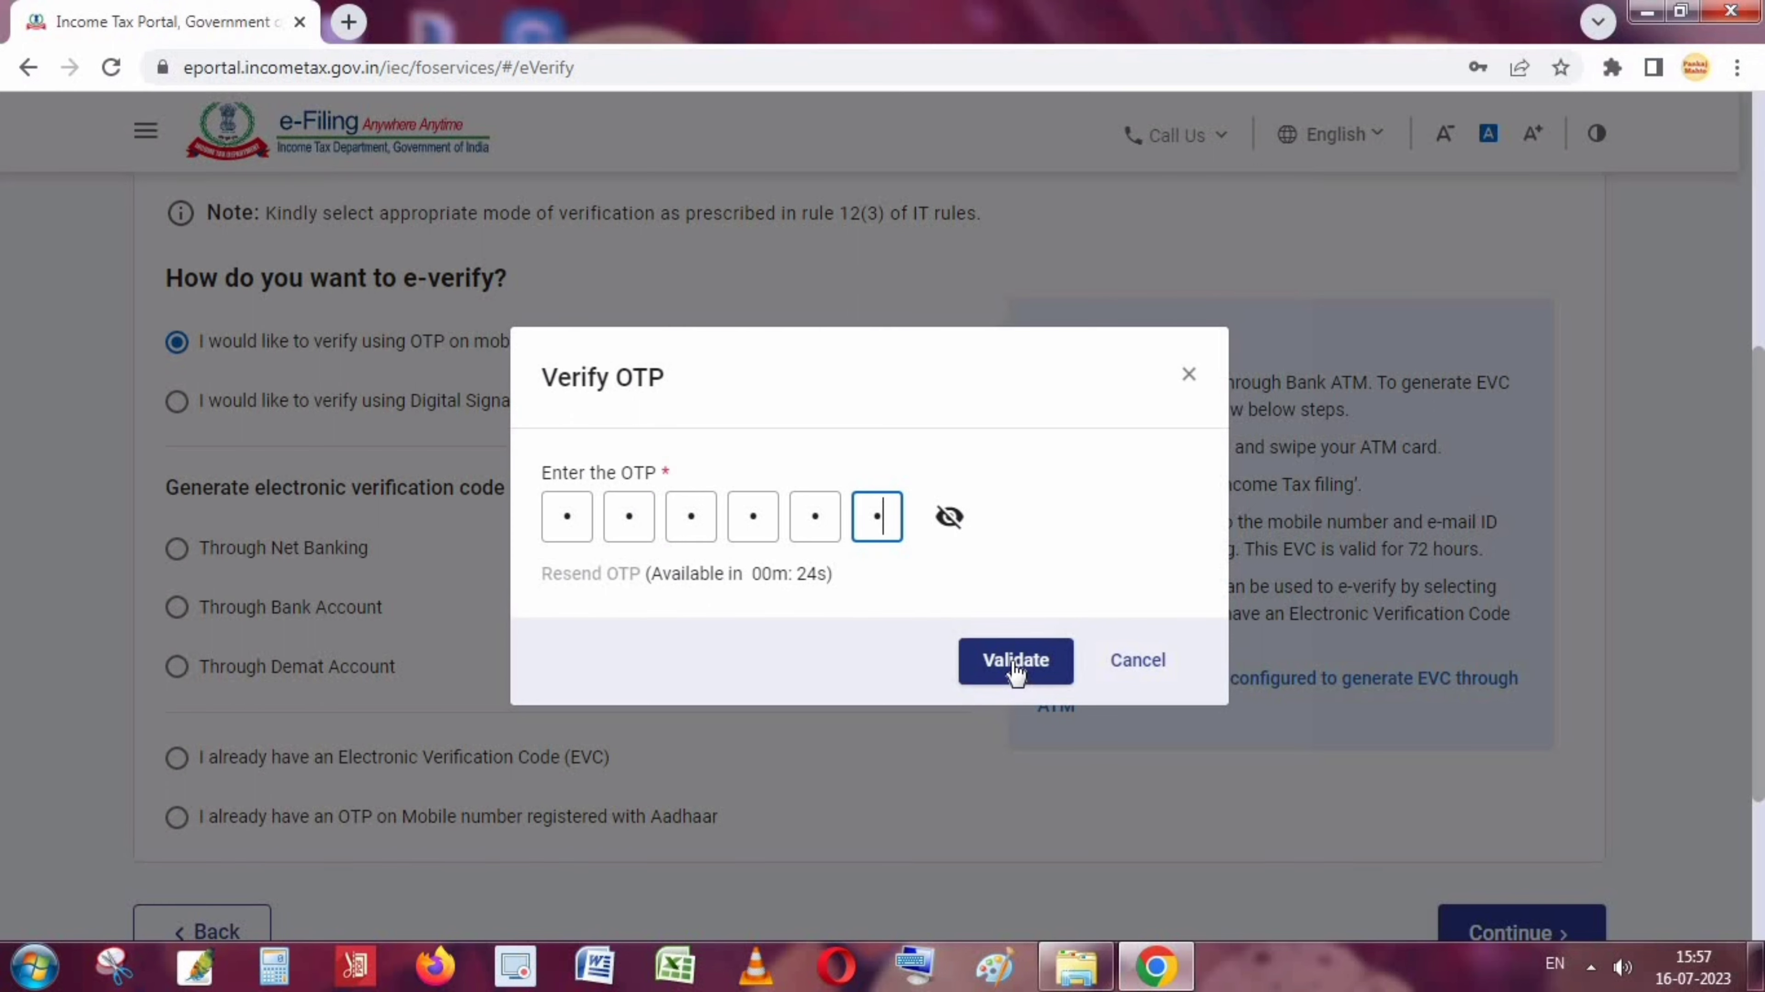
pyautogui.click(1014, 661)
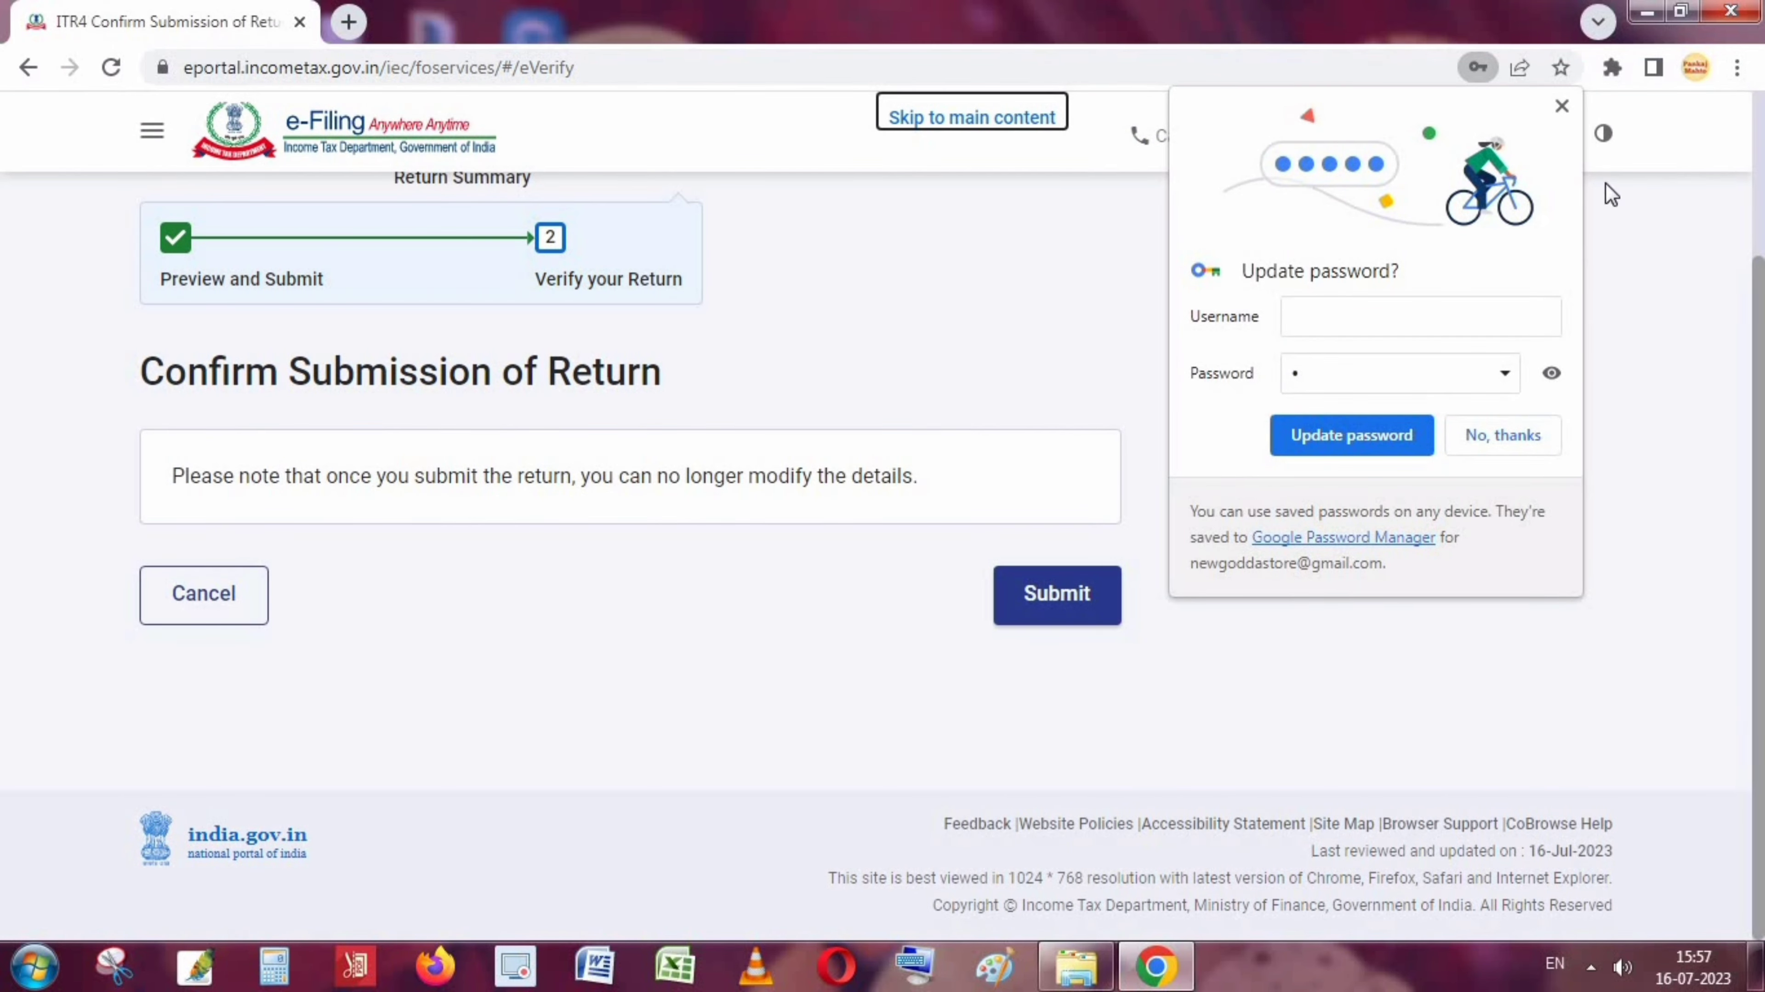
pyautogui.click(1561, 105)
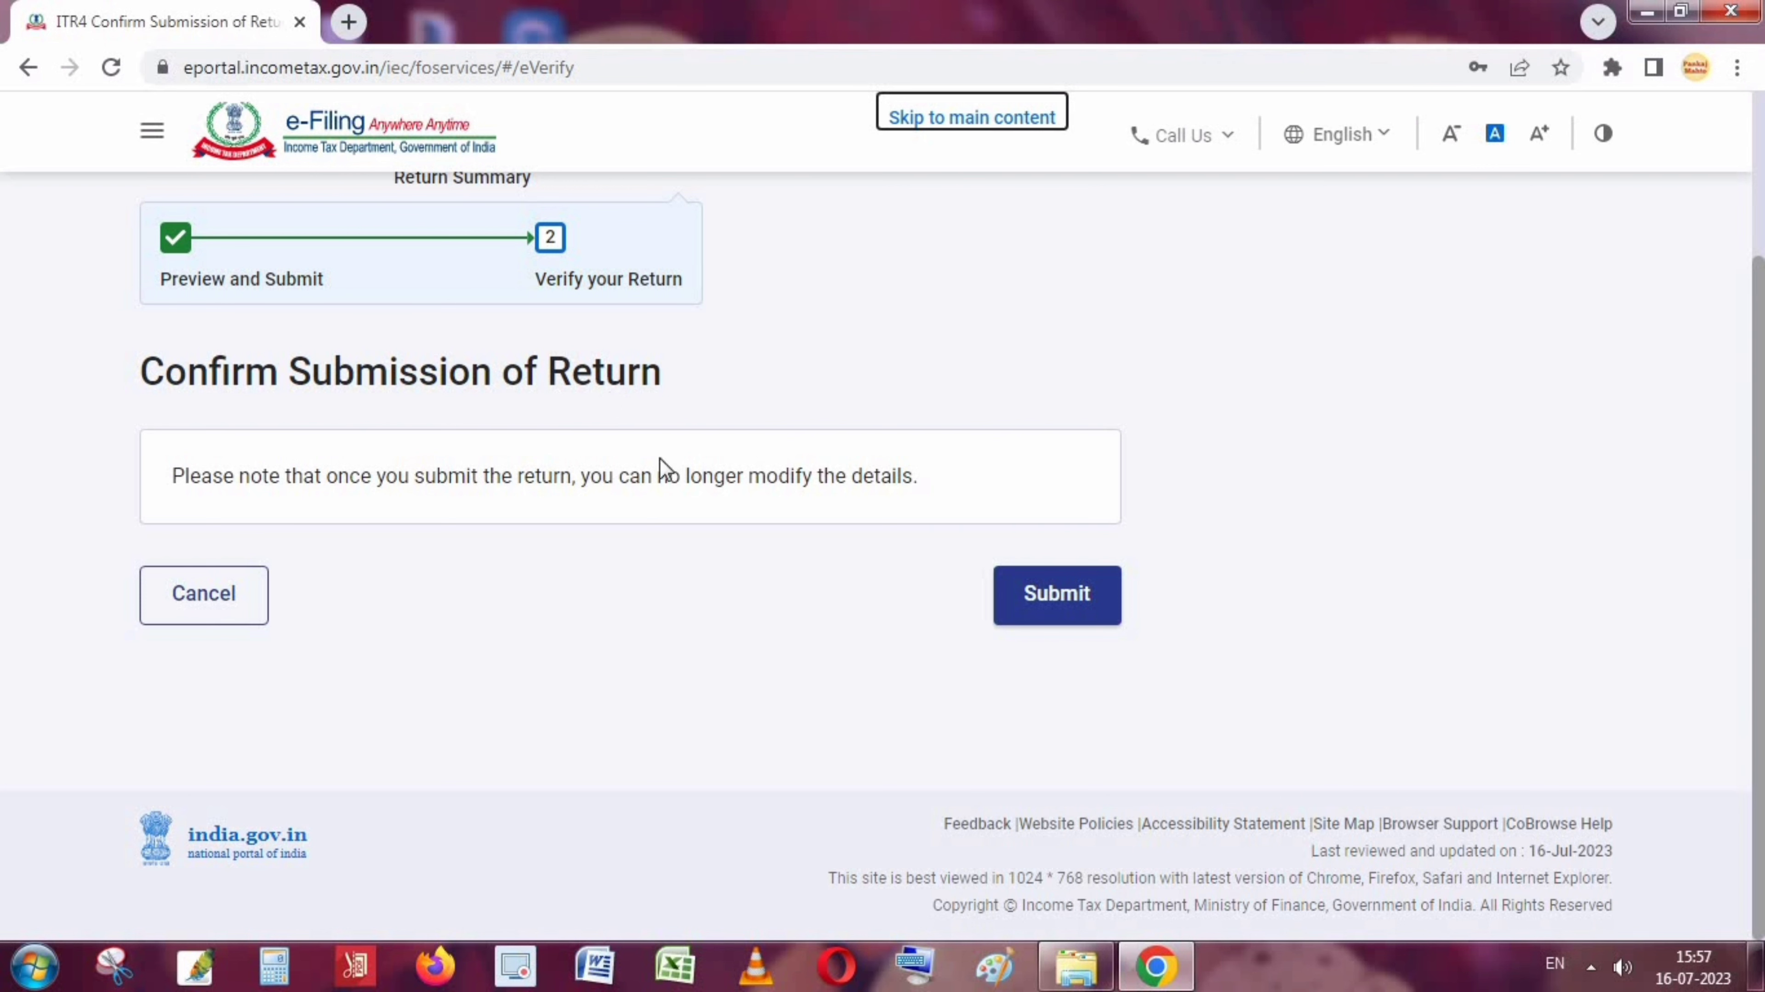
pyautogui.click(1055, 599)
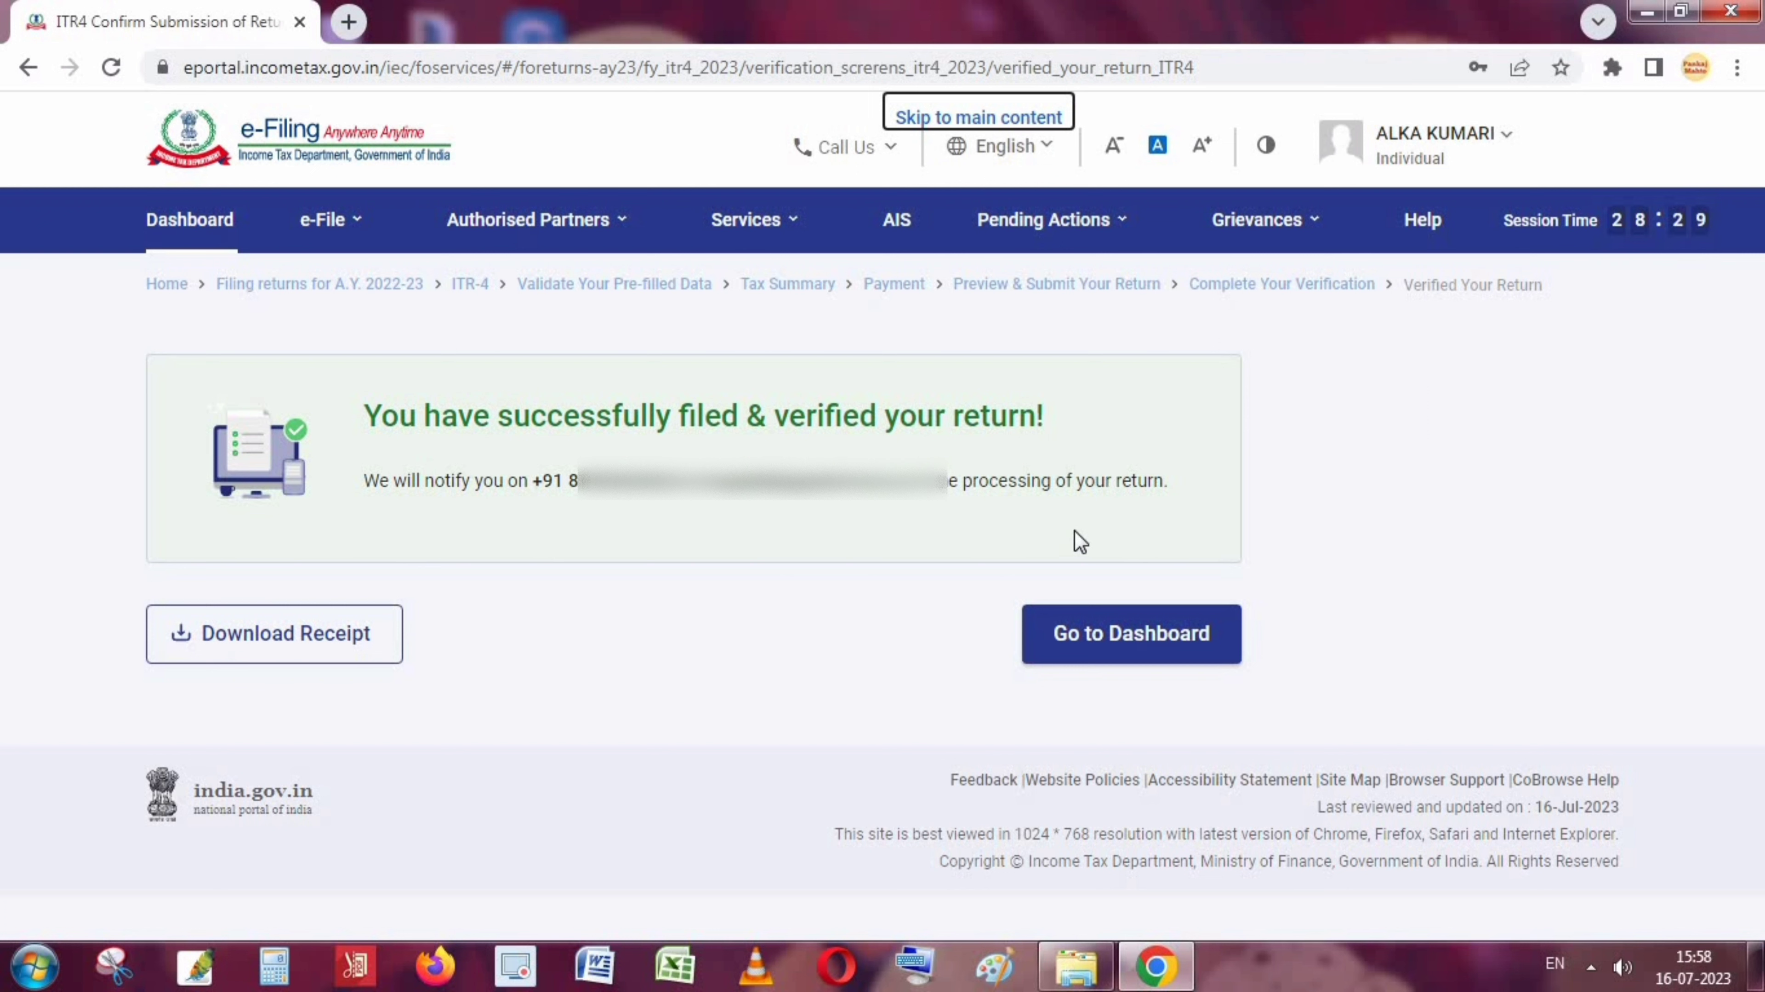
# Download the receipt of the filed return and open the downloaded PDF.
pyautogui.click(264, 652)
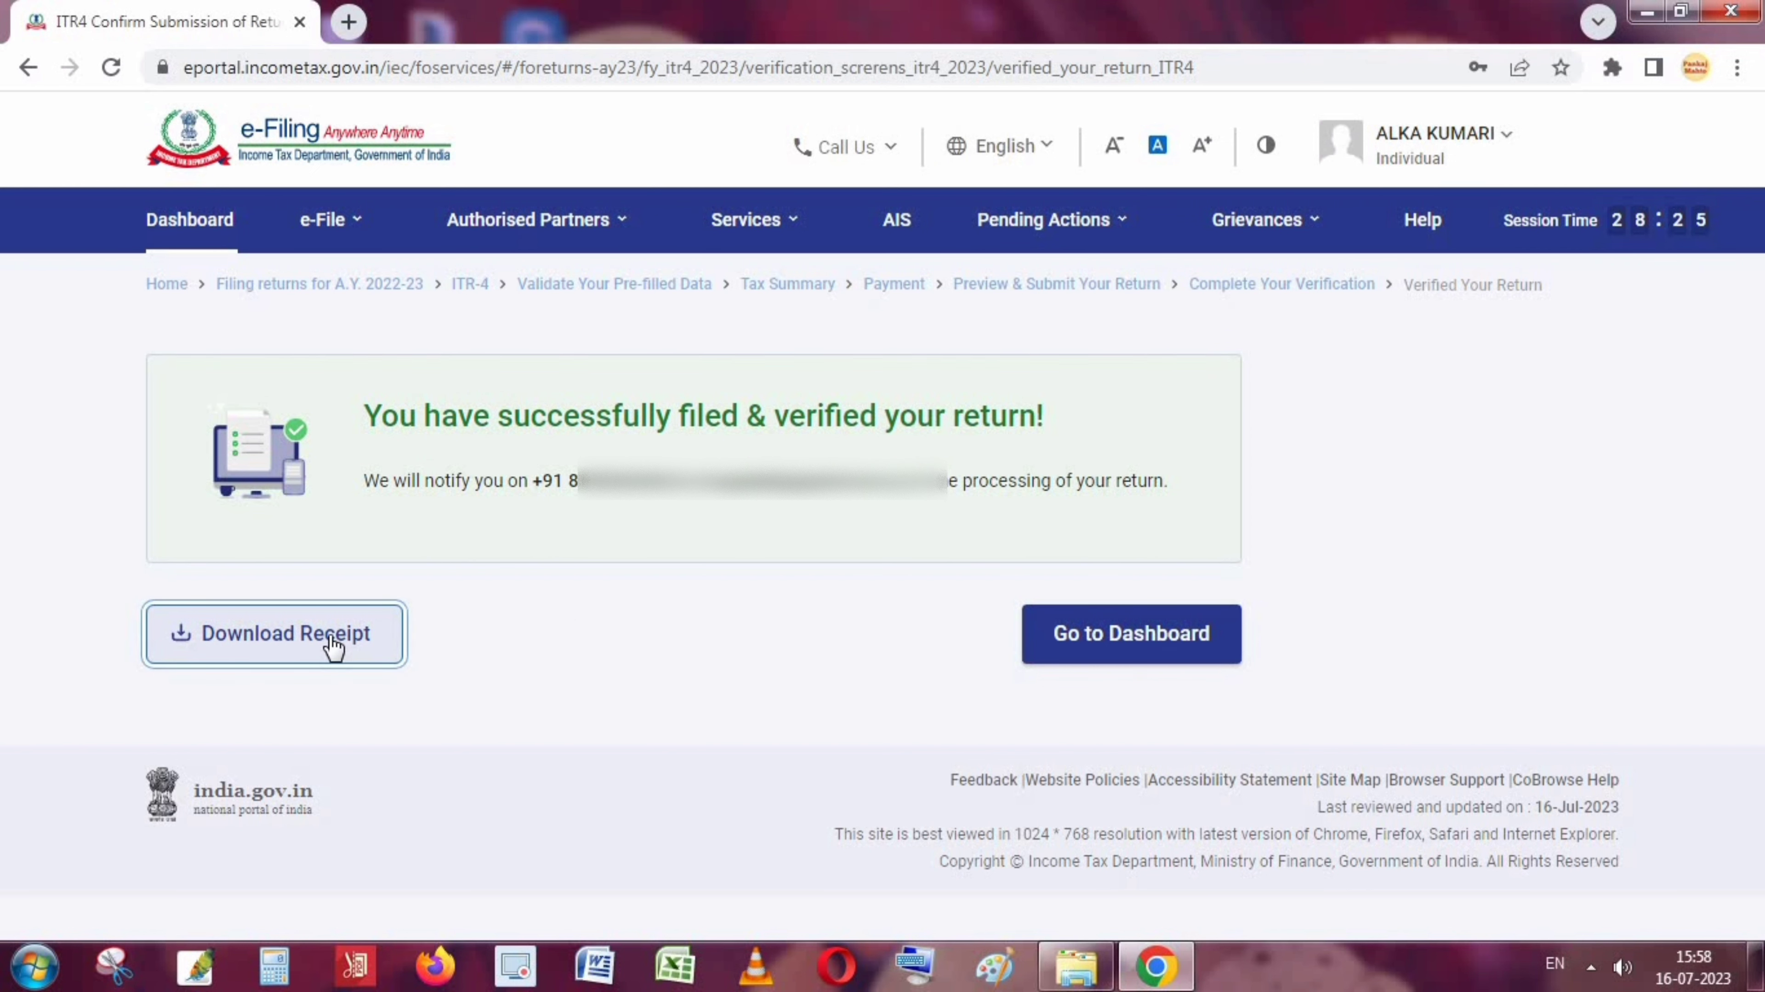
pyautogui.click(139, 905)
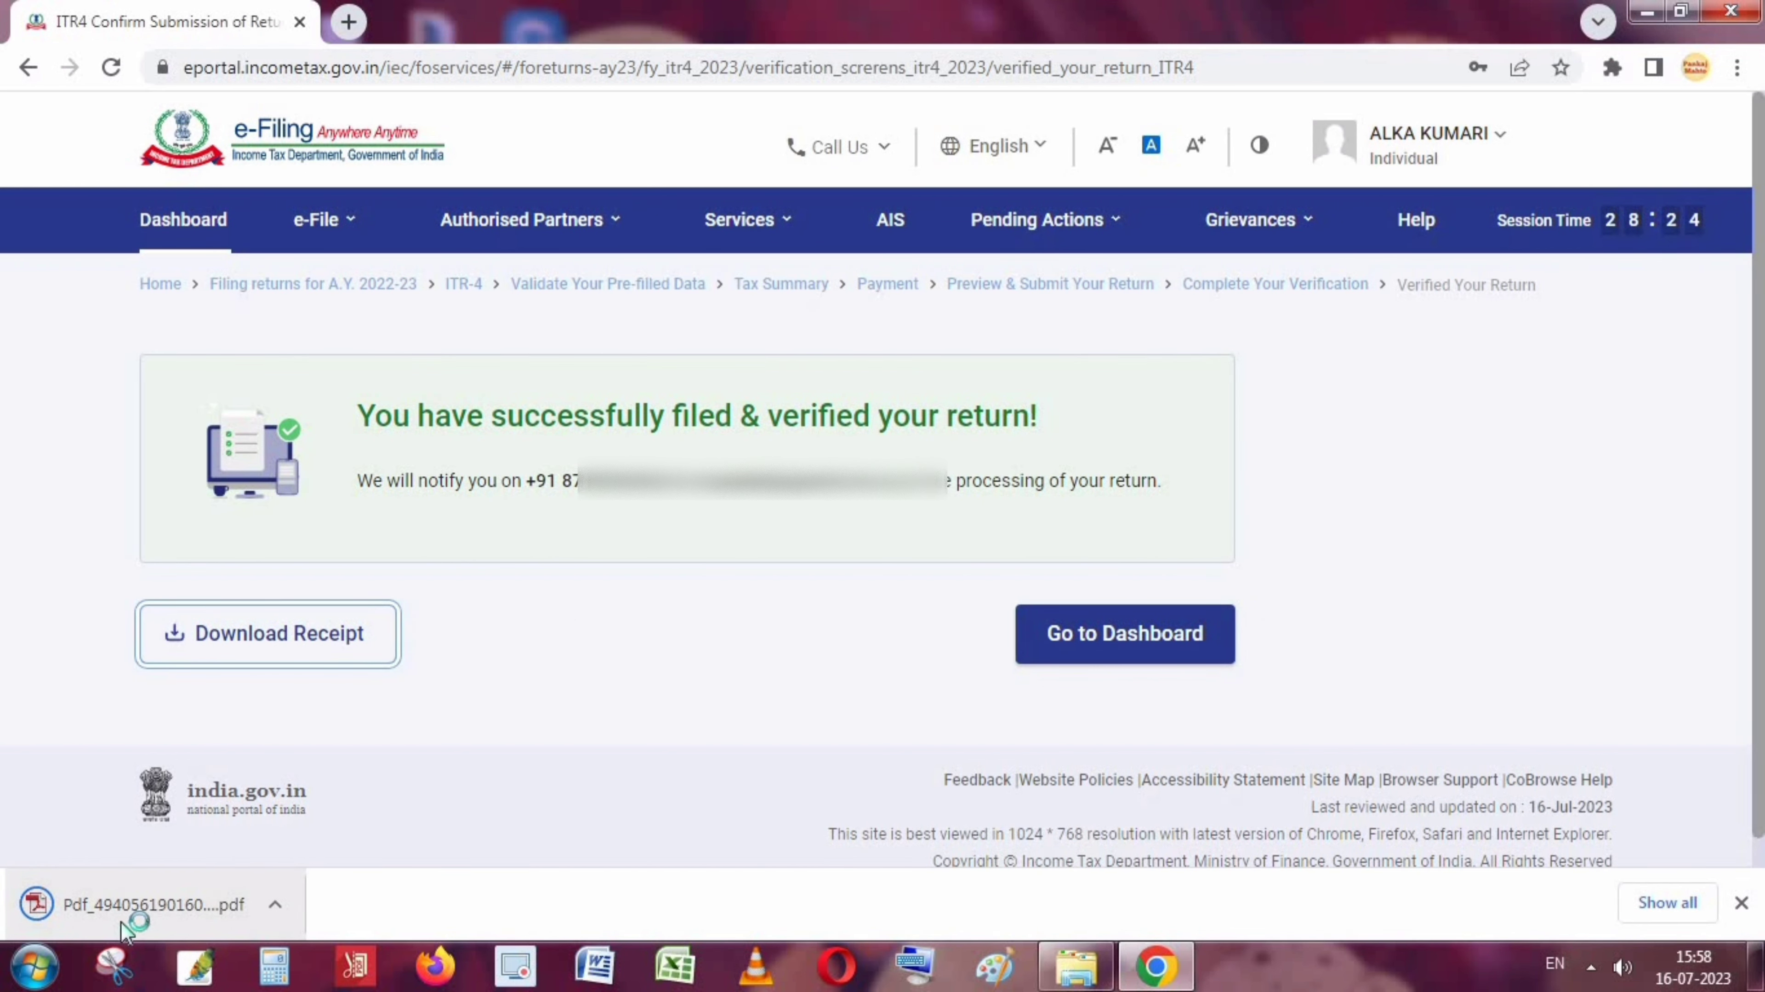